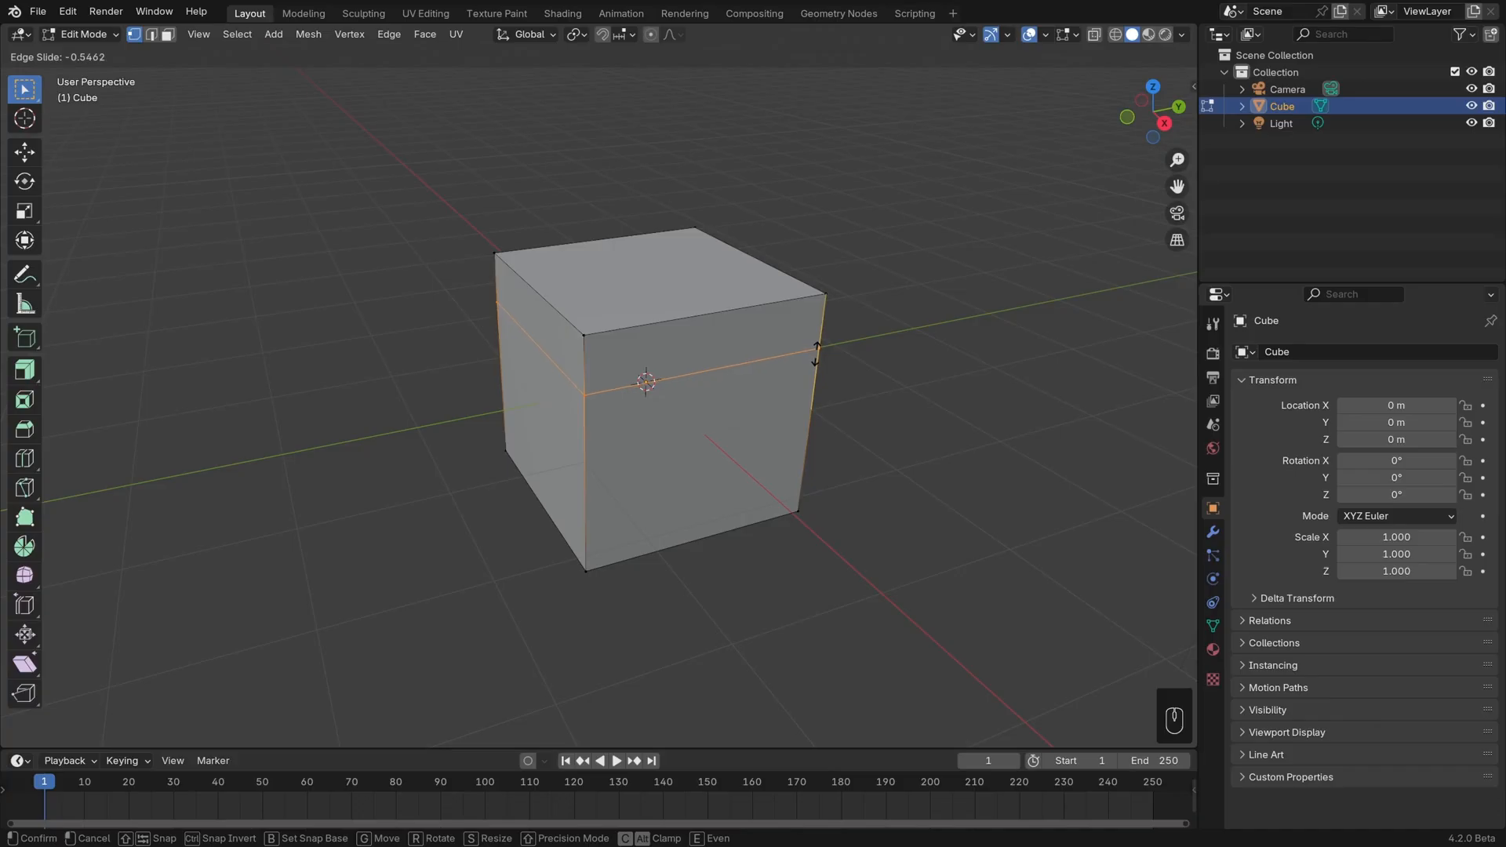
# Add two horizontal loop cuts around the cube, one about halfway between its middle and top, the other slightly below the first
pyautogui.click(816, 353)
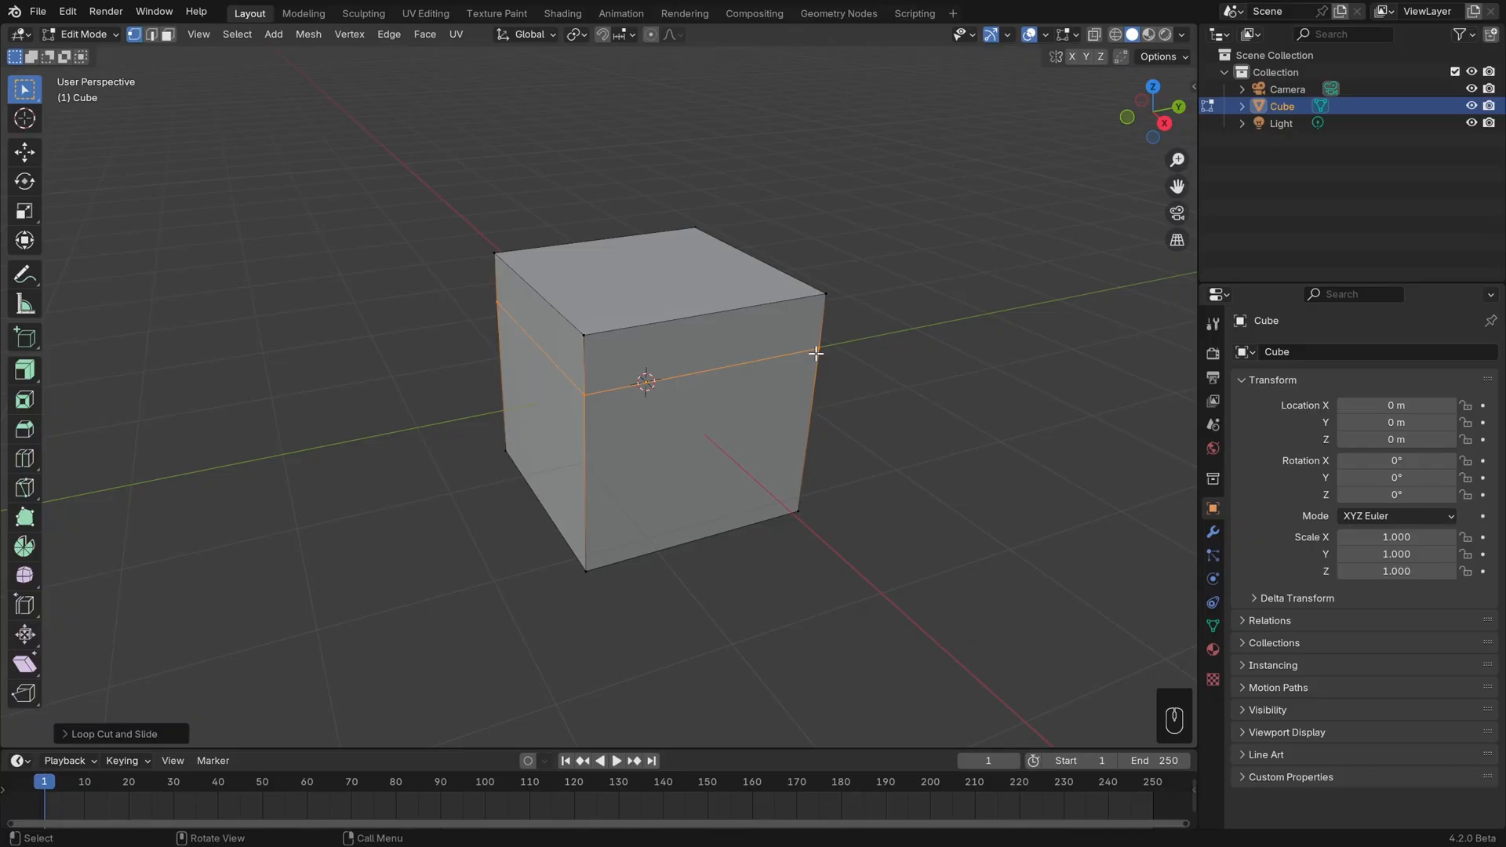
pyautogui.press('ctrl')
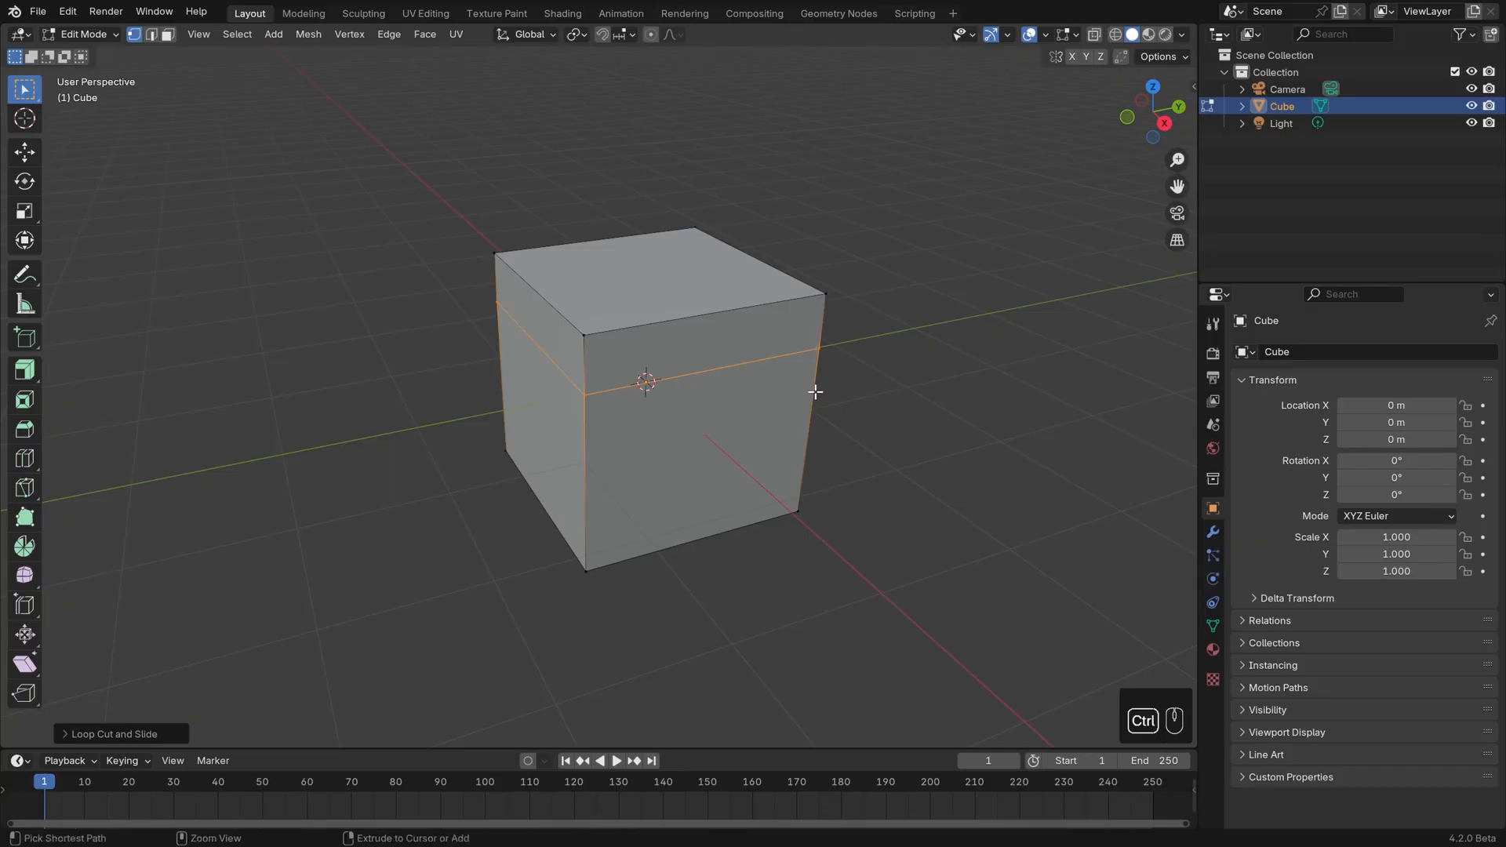
pyautogui.hotkey('ctrl', 'r')
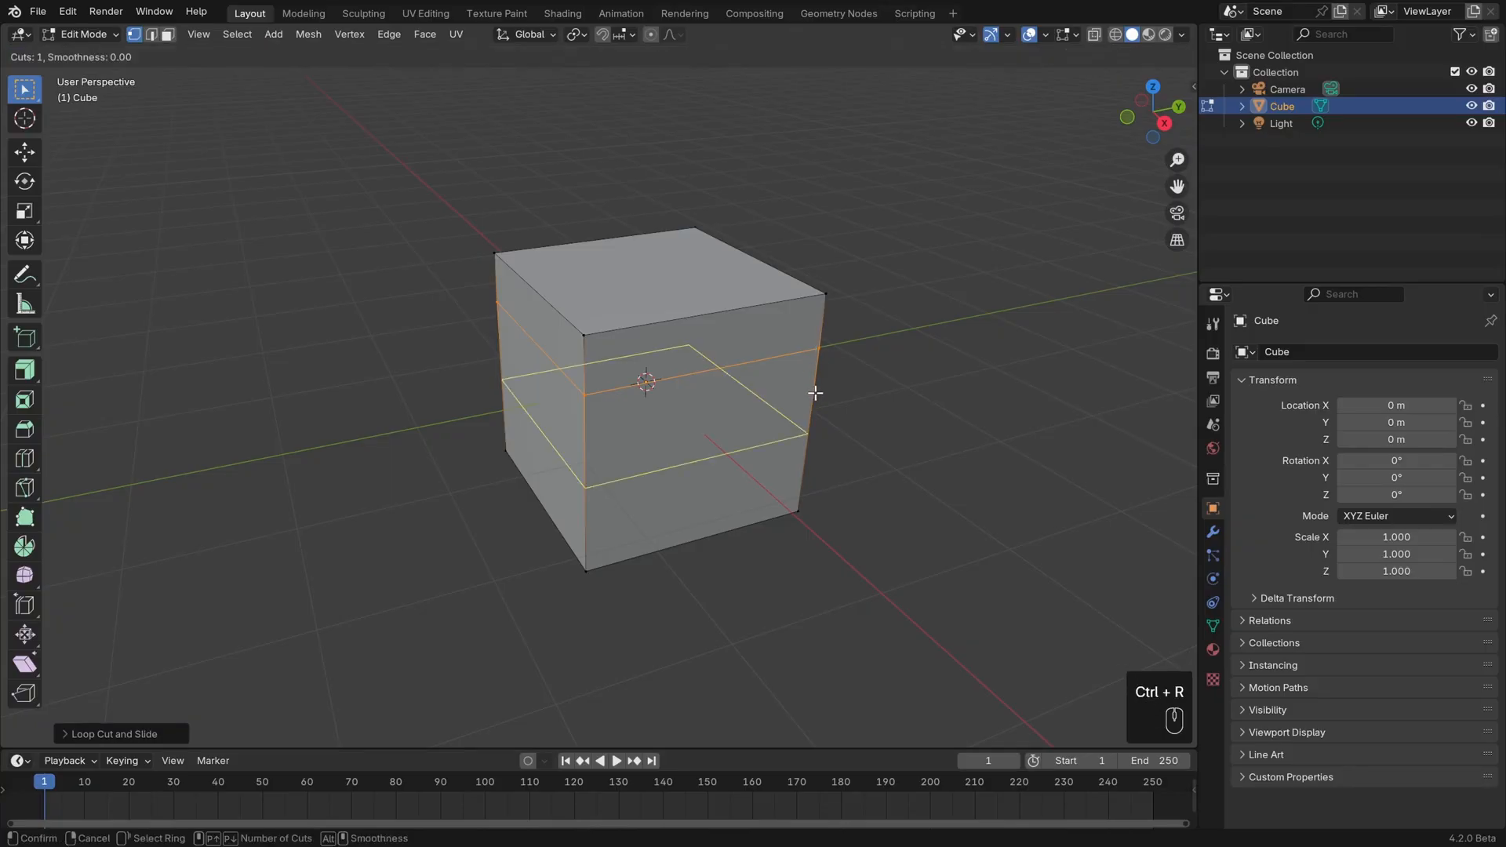
pyautogui.click(811, 437)
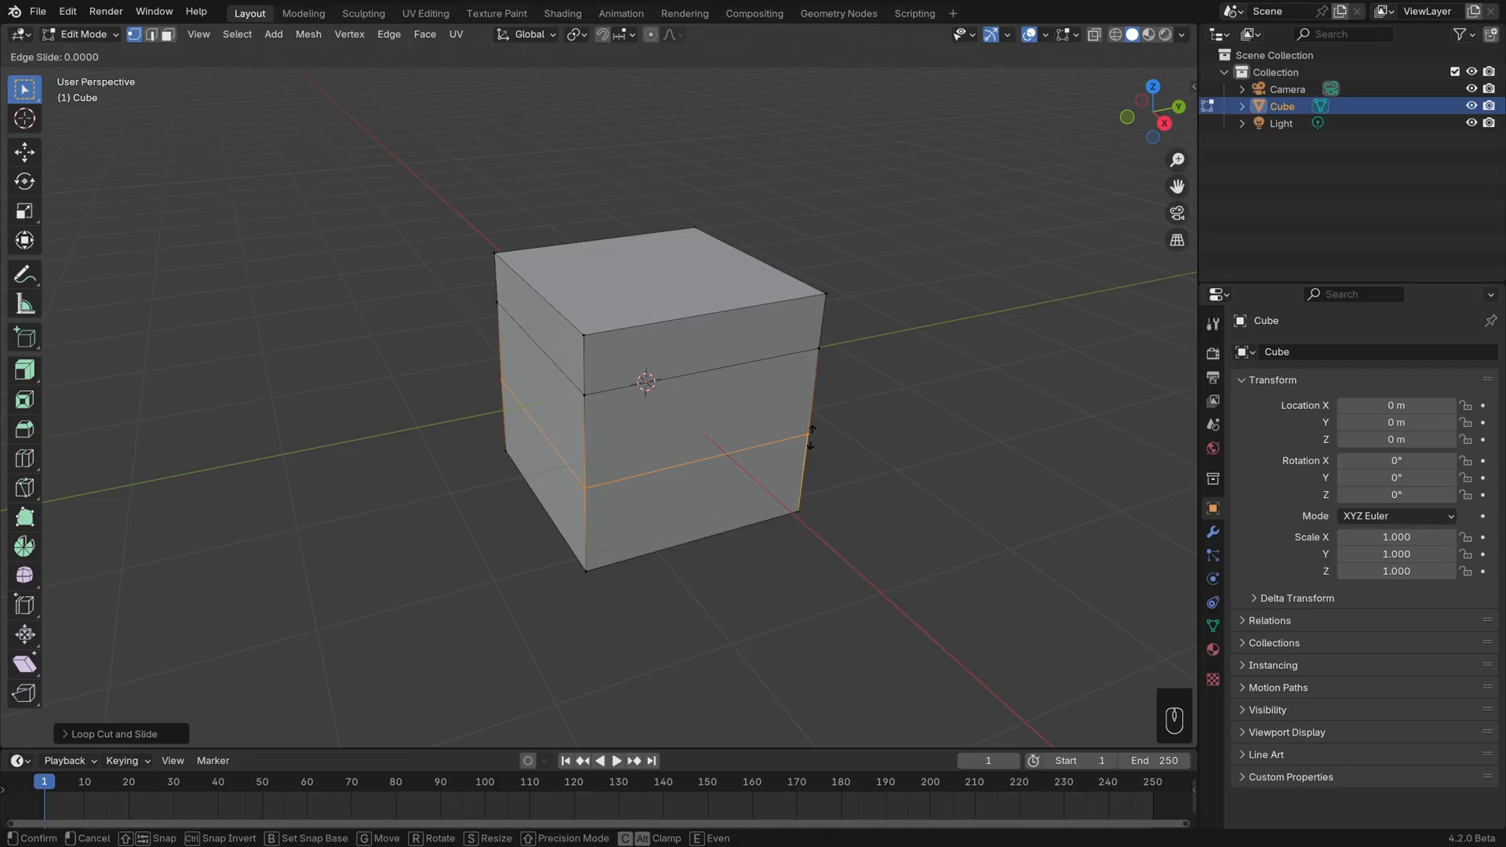
pyautogui.moveTo(811, 437); pyautogui.dragTo(820, 398)
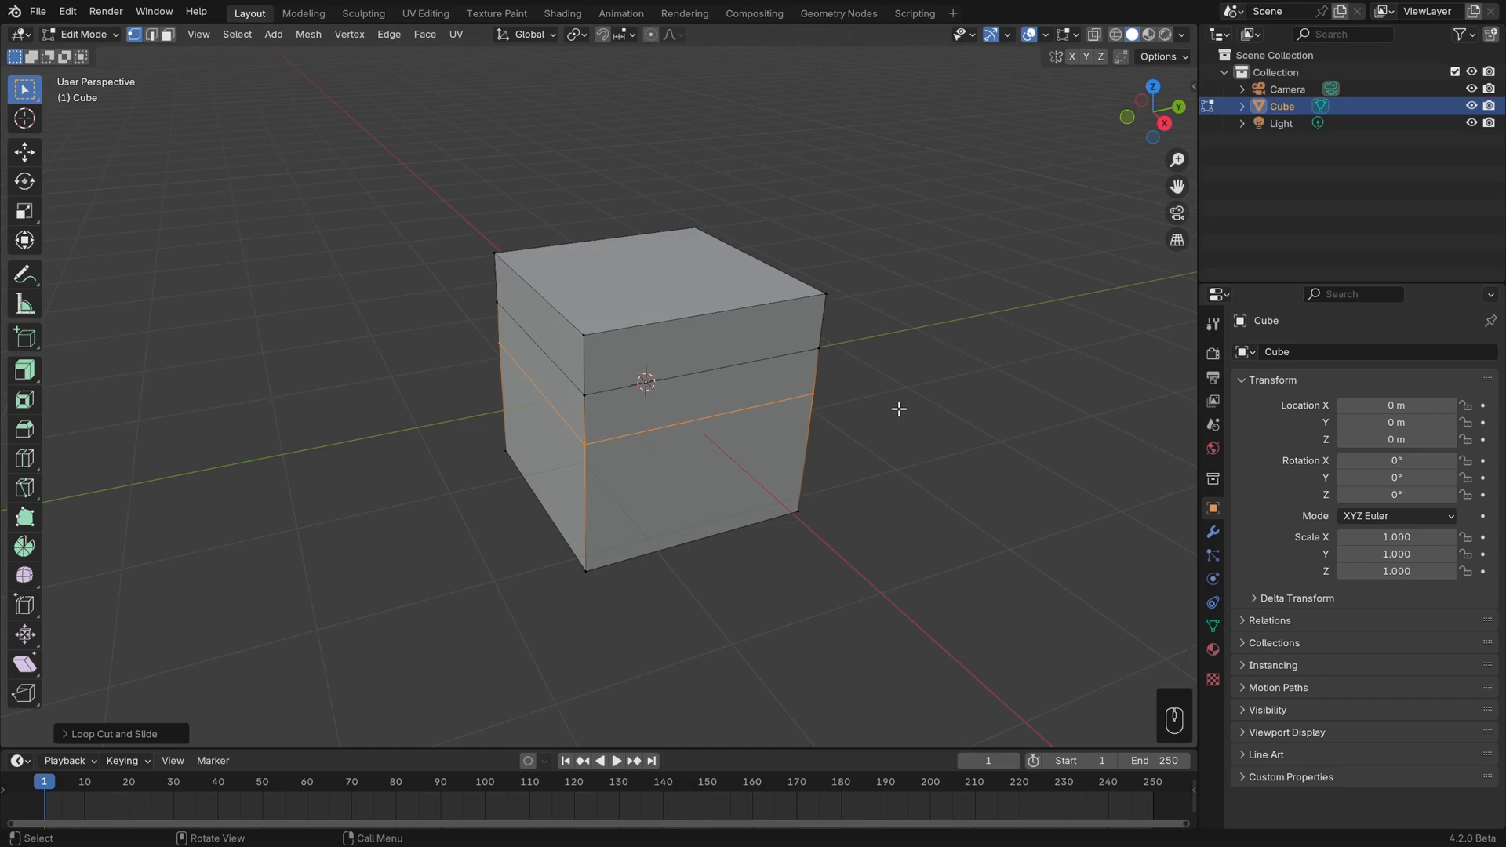
pyautogui.hotkey('ctrl', 'r')
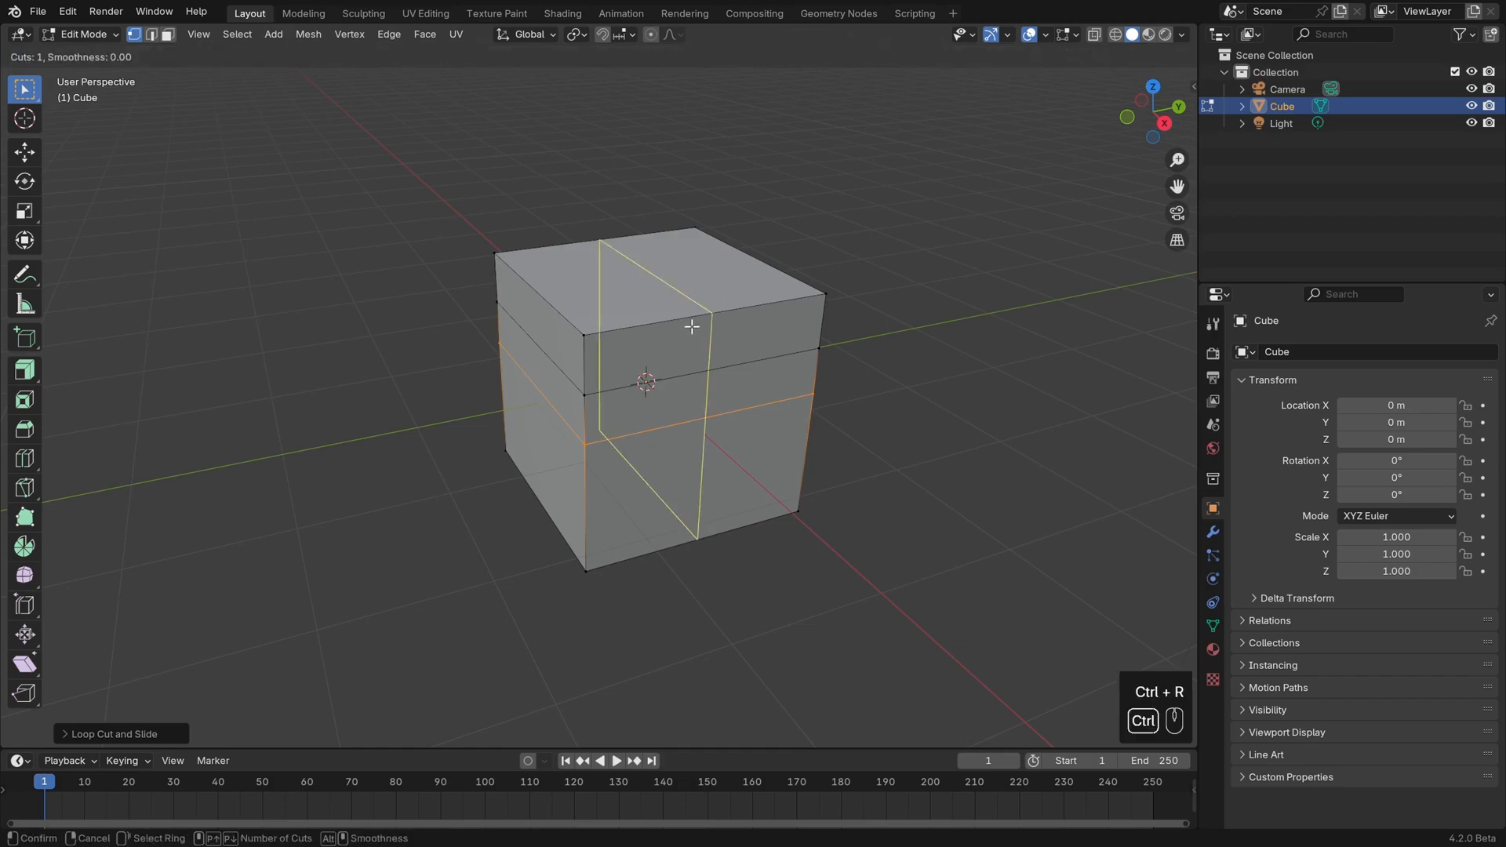
pyautogui.moveTo(689, 333); pyautogui.dragTo(575, 336)
pyautogui.hotkey('ctrl', 'r')
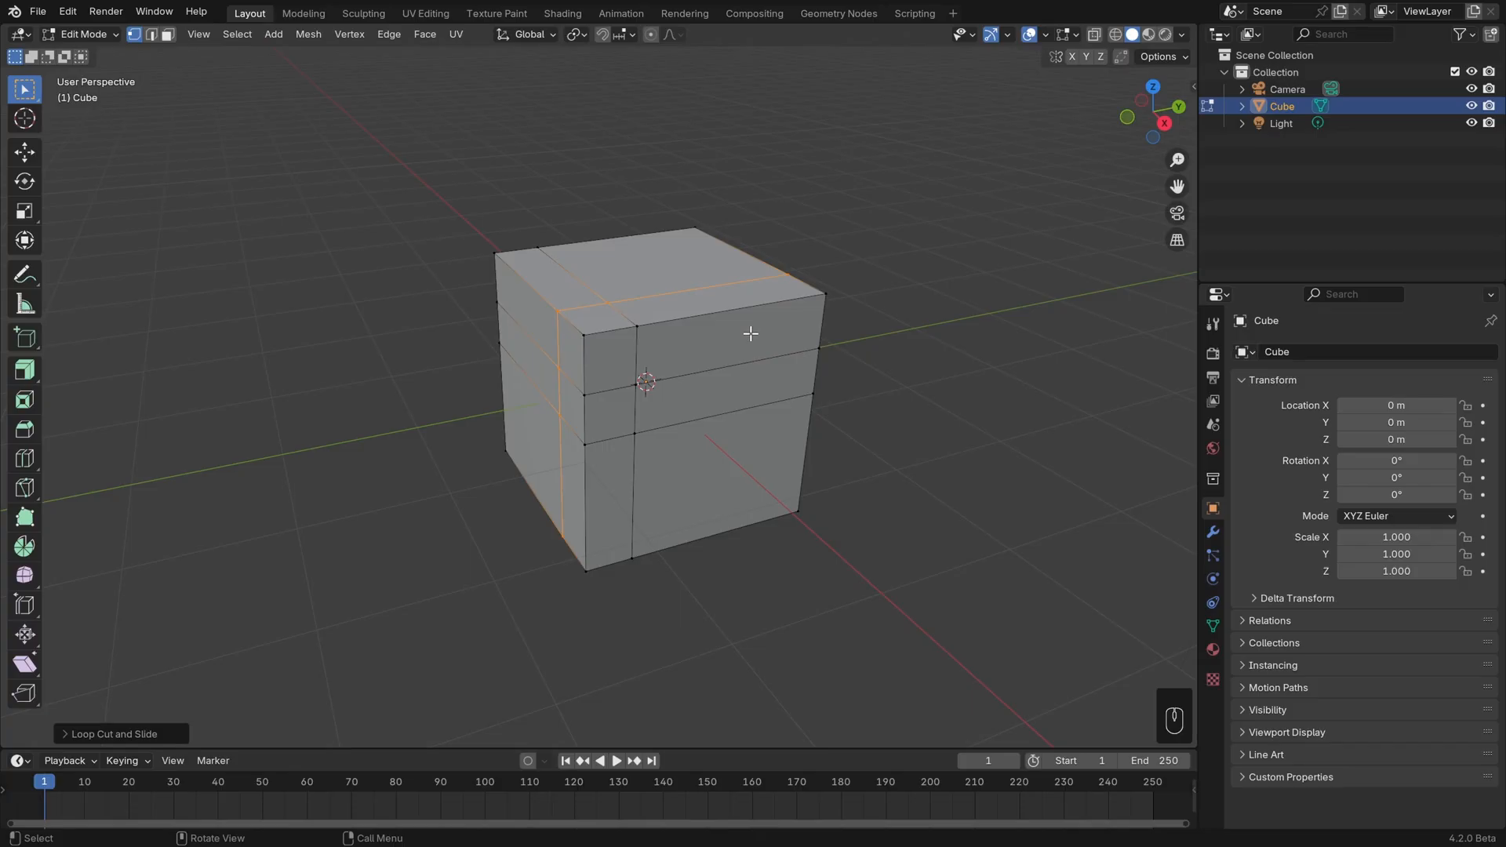
pyautogui.hotkey('ctrl', 'z')
pyautogui.hotkey('ctrl', 'z')
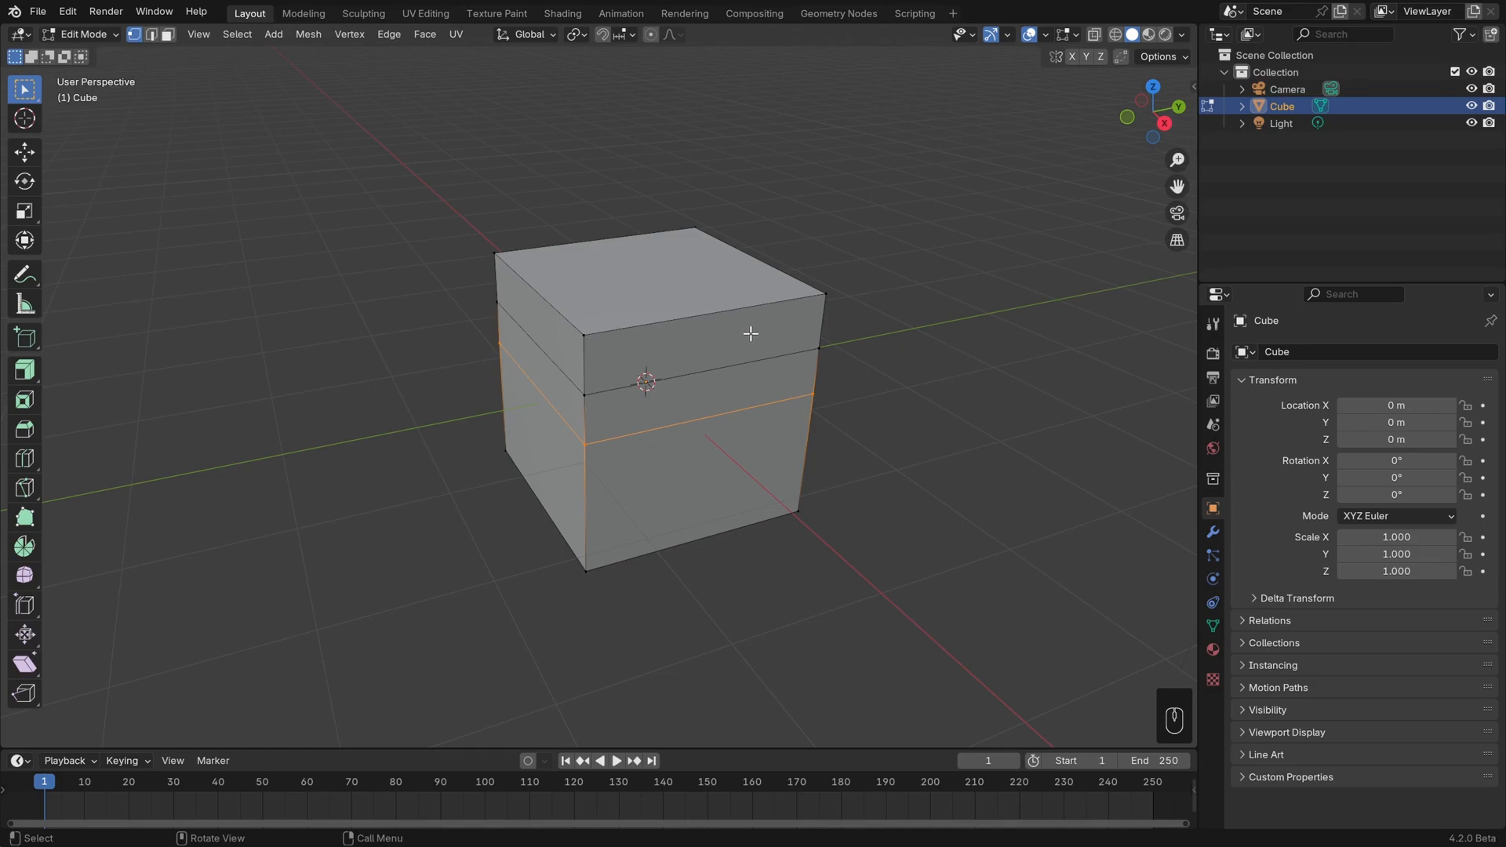
# Add two centred vertical loop cuts in perpendicular directions, dividing the cube into four equal quarters
pyautogui.hotkey('ctrl', 'r')
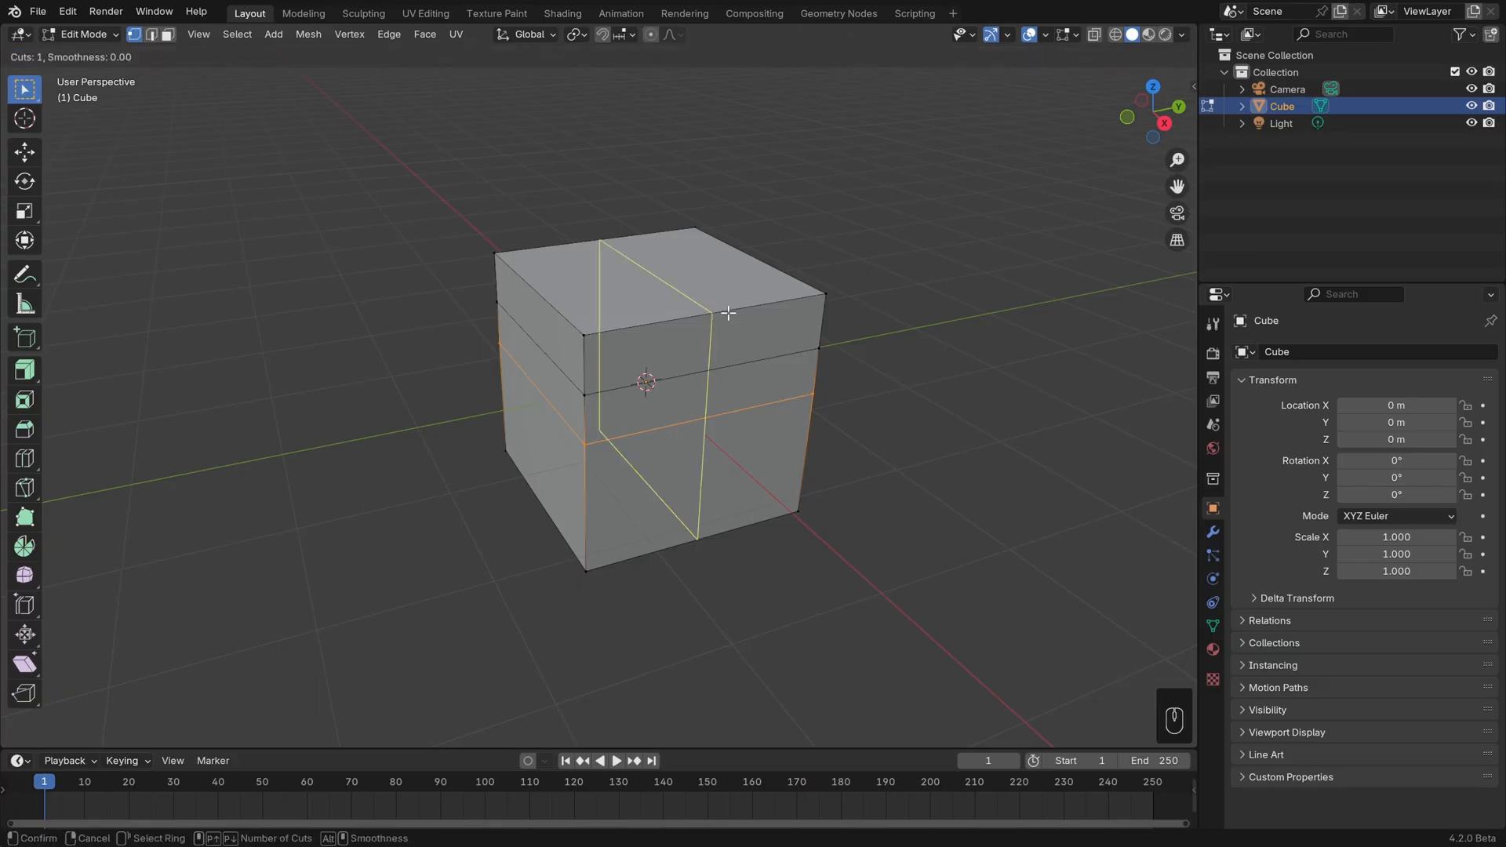
pyautogui.click(729, 313)
pyautogui.rightClick(729, 313)
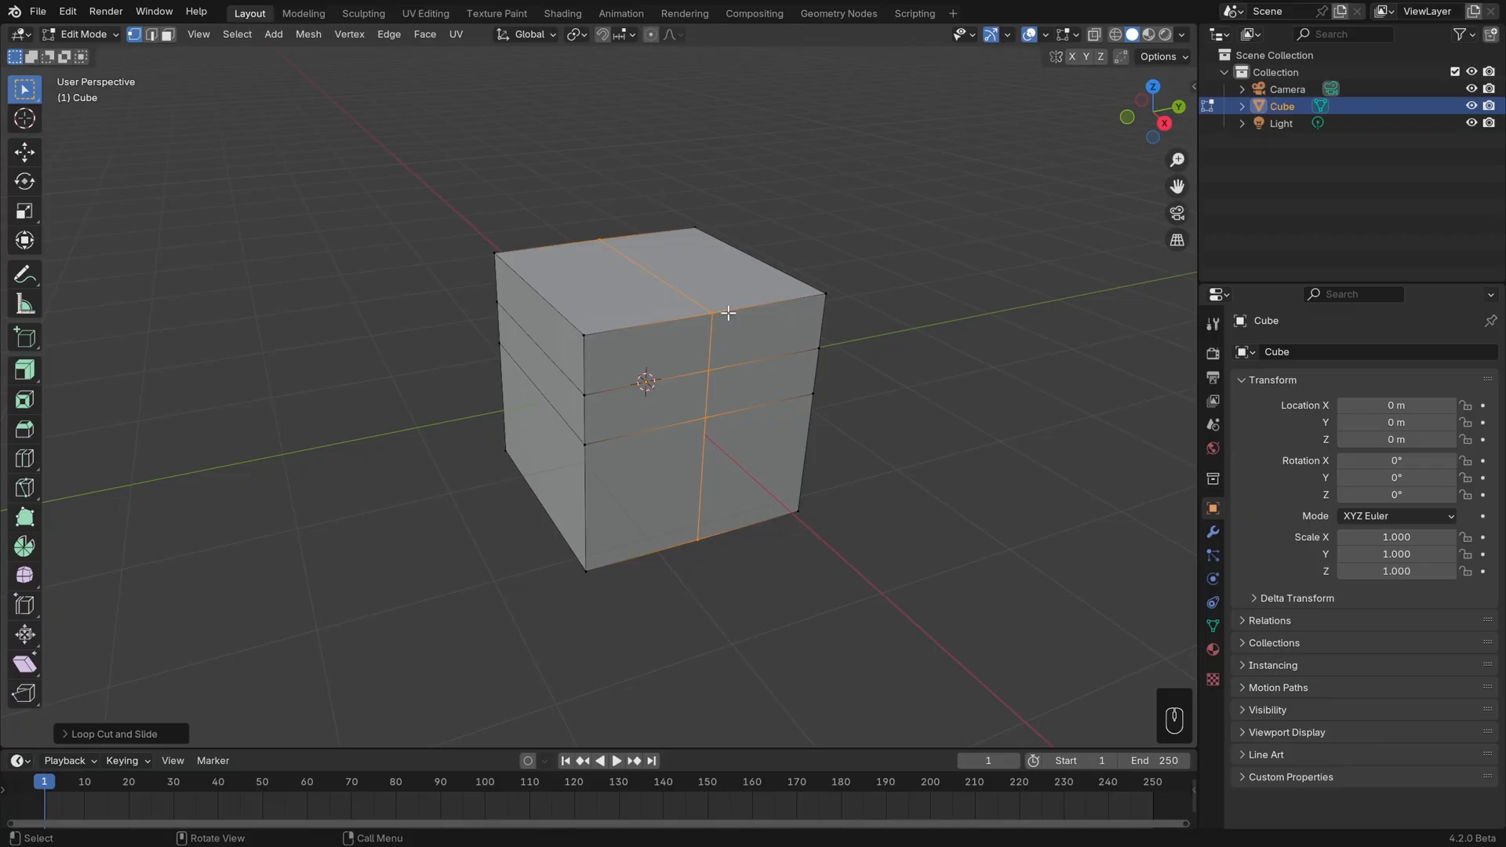
pyautogui.moveTo(626, 313); pyautogui.dragTo(552, 312, button='middle')
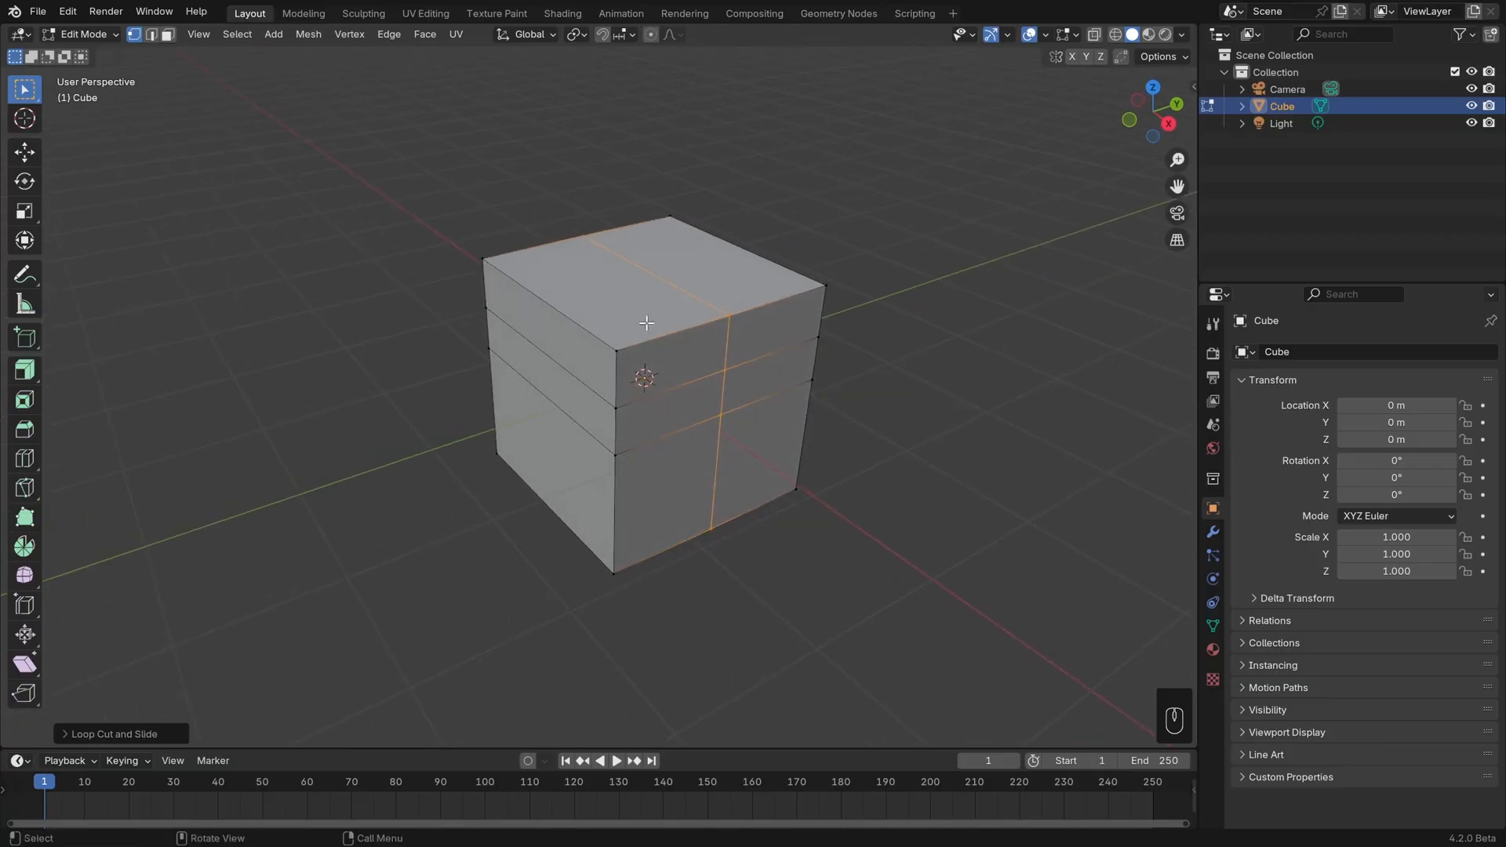
pyautogui.hotkey('ctrl', 'r')
pyautogui.click(552, 311)
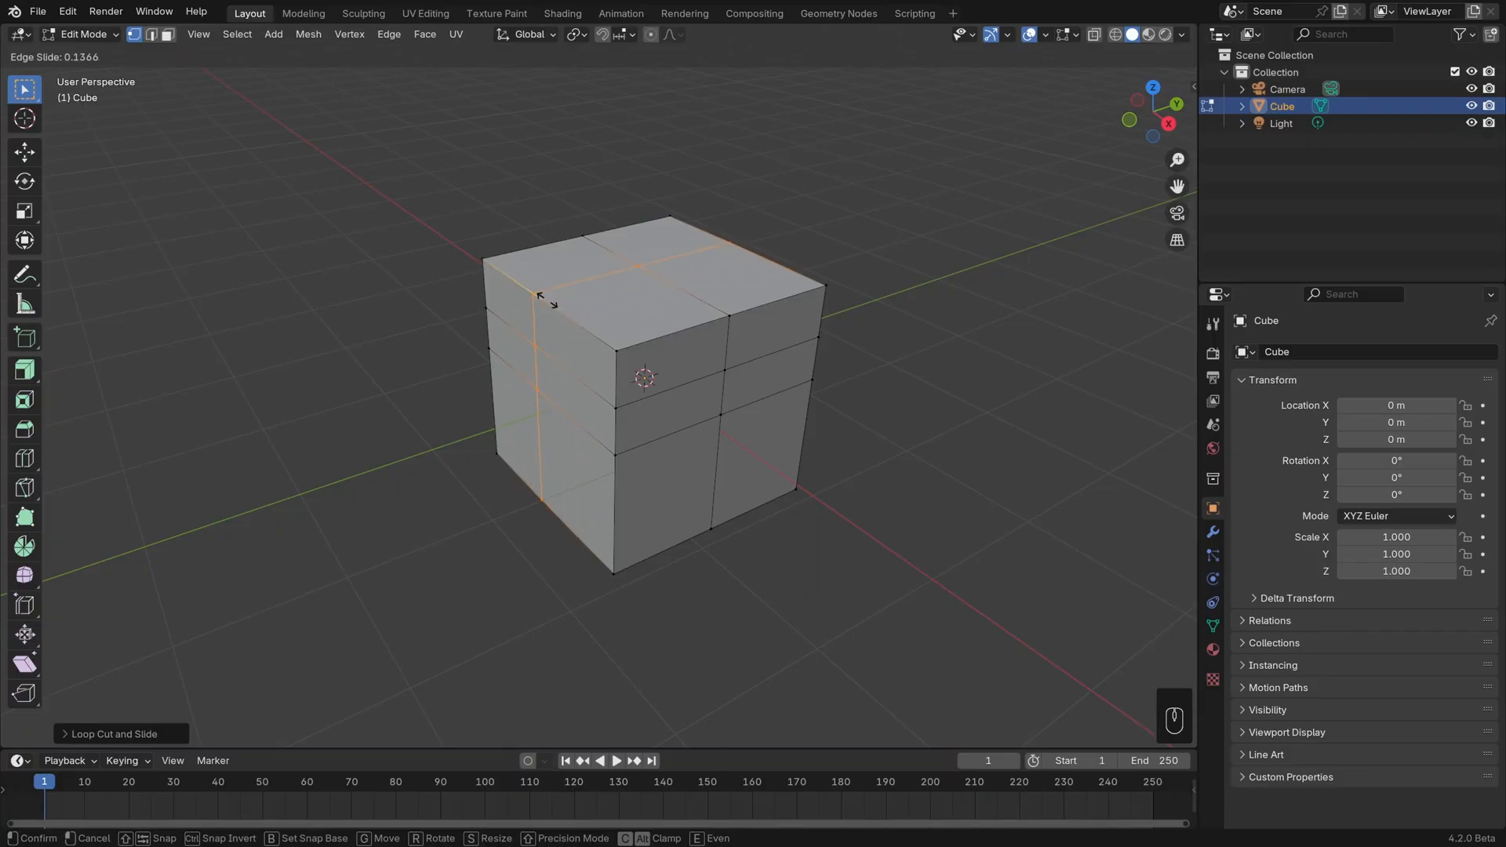
pyautogui.press('Escape')
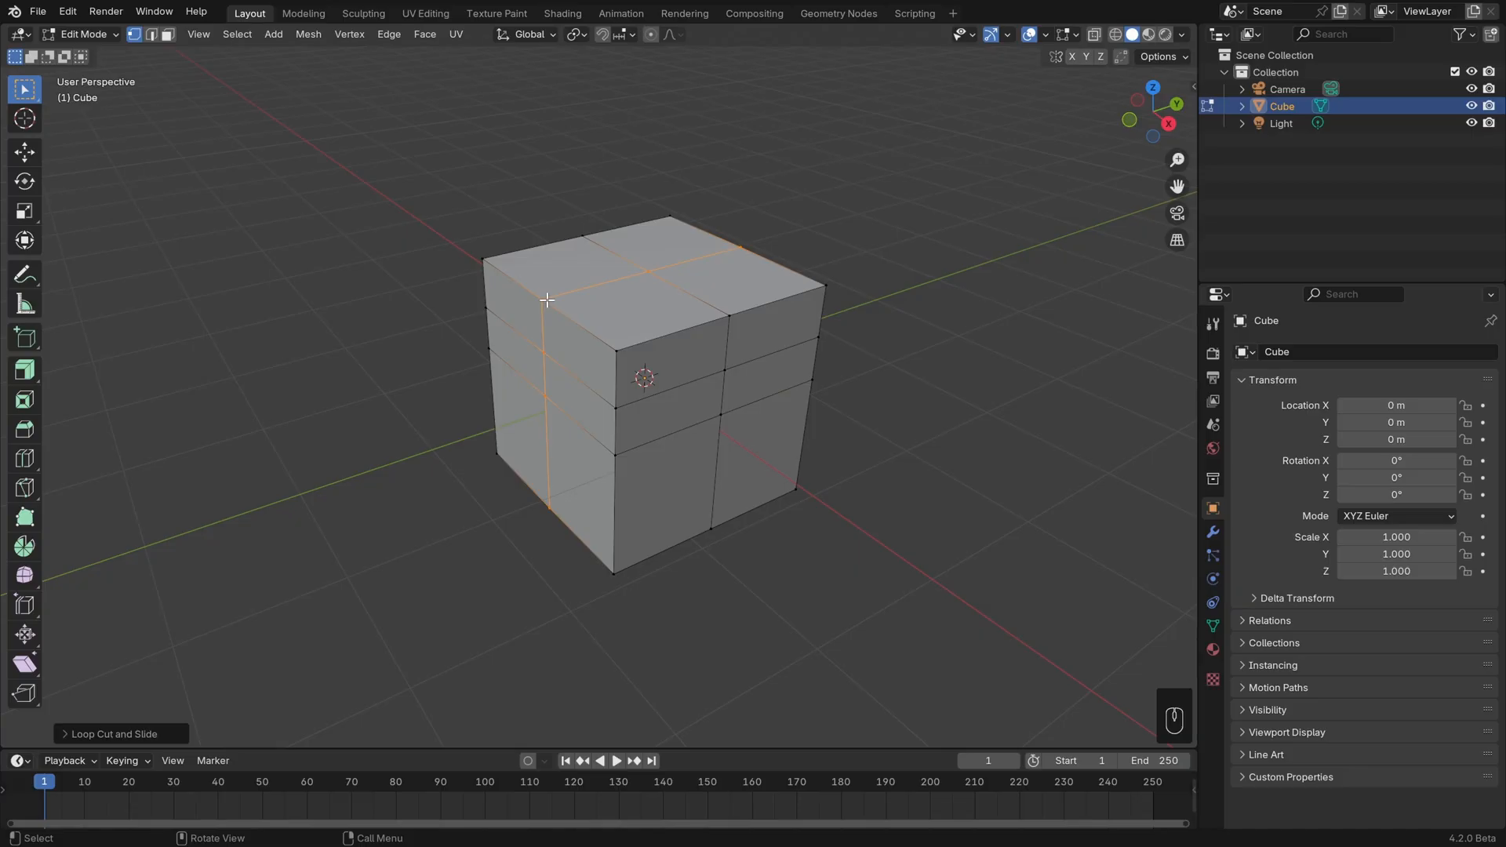
# In top wireframe view, delete the vertices at the positive Y and negative X sides, leaving only the positive X, negative Y quarter
pyautogui.click(1154, 86)
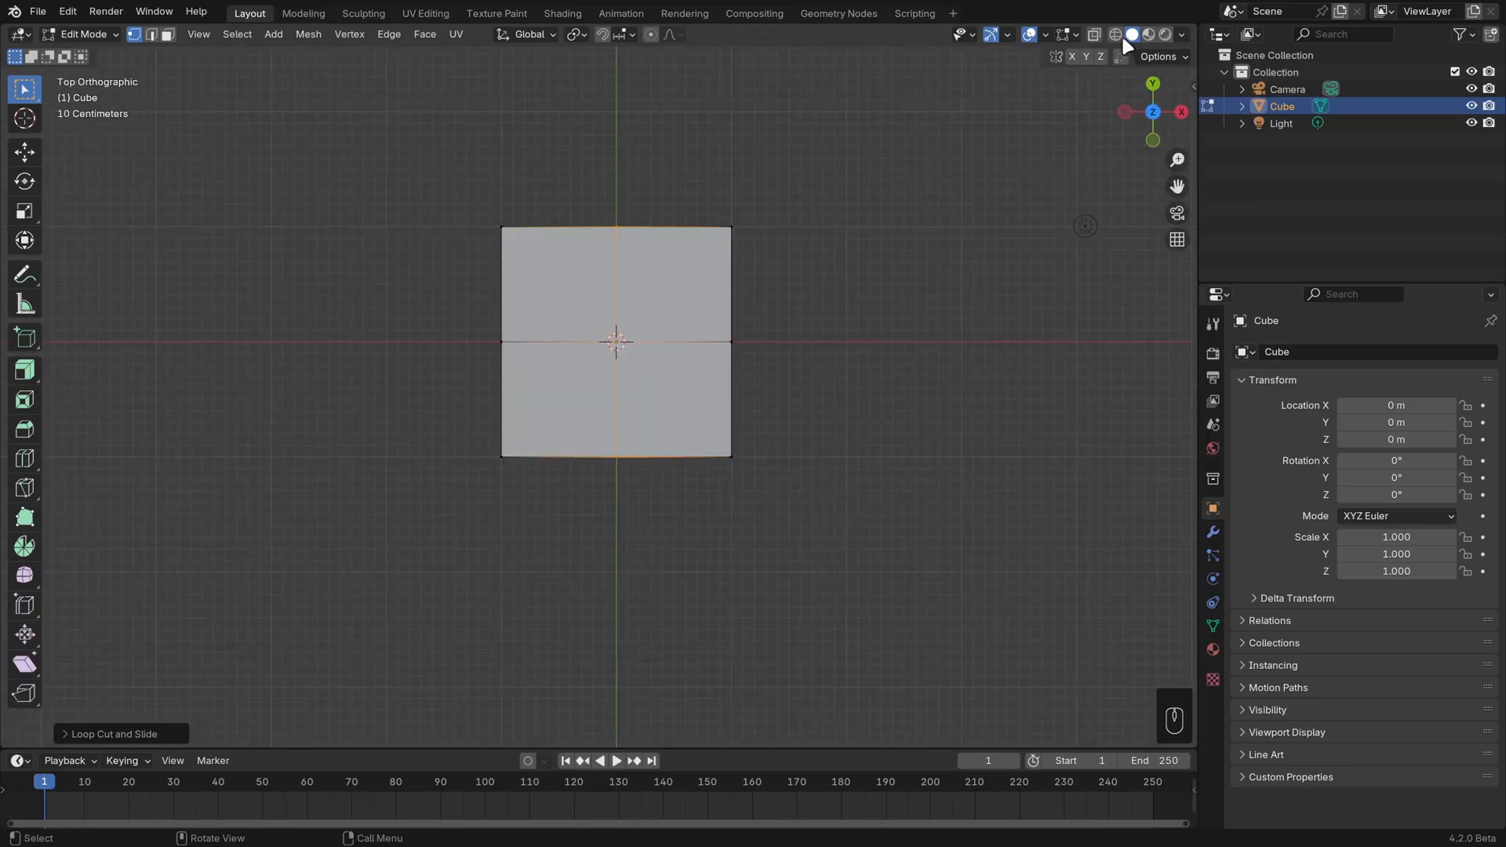
pyautogui.click(1095, 34)
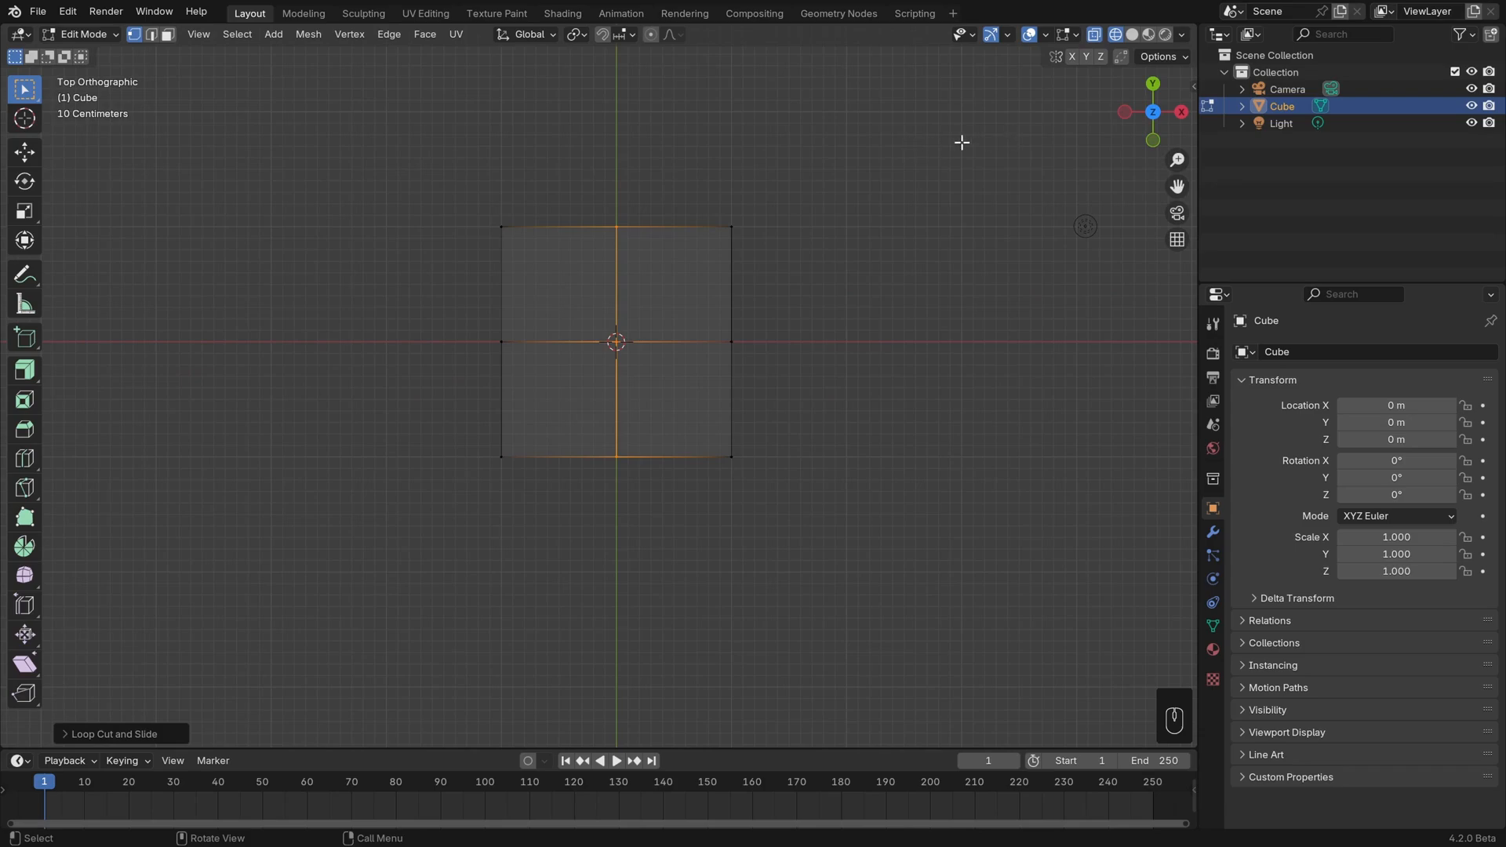
pyautogui.moveTo(962, 141); pyautogui.dragTo(400, 259)
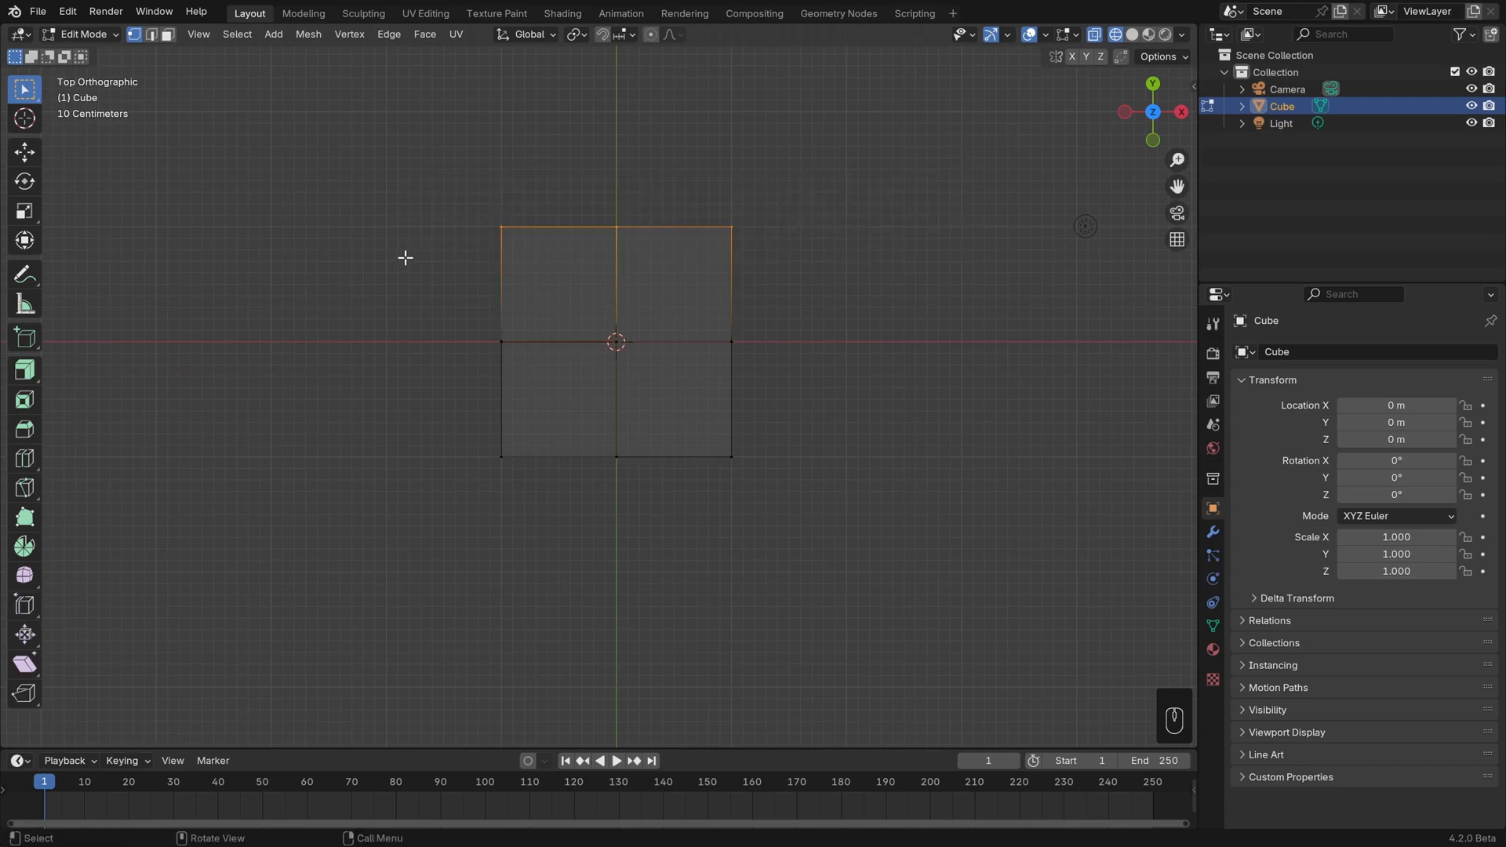
pyautogui.keyDown('shift'); pyautogui.moveTo(402, 181); pyautogui.dragTo(549, 587); pyautogui.keyUp('shift')
pyautogui.press('x')
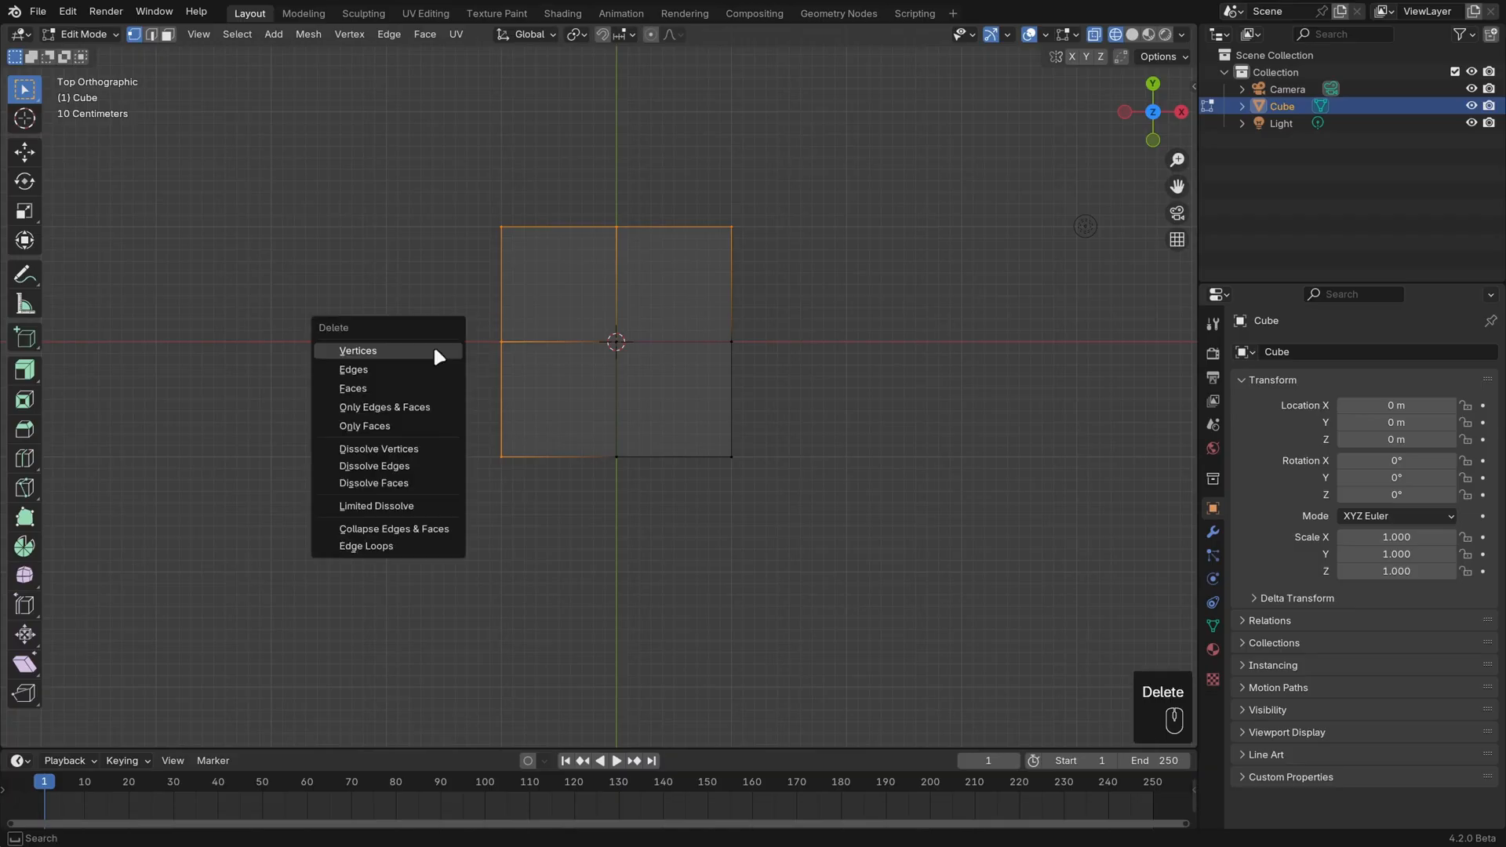
pyautogui.click(435, 351)
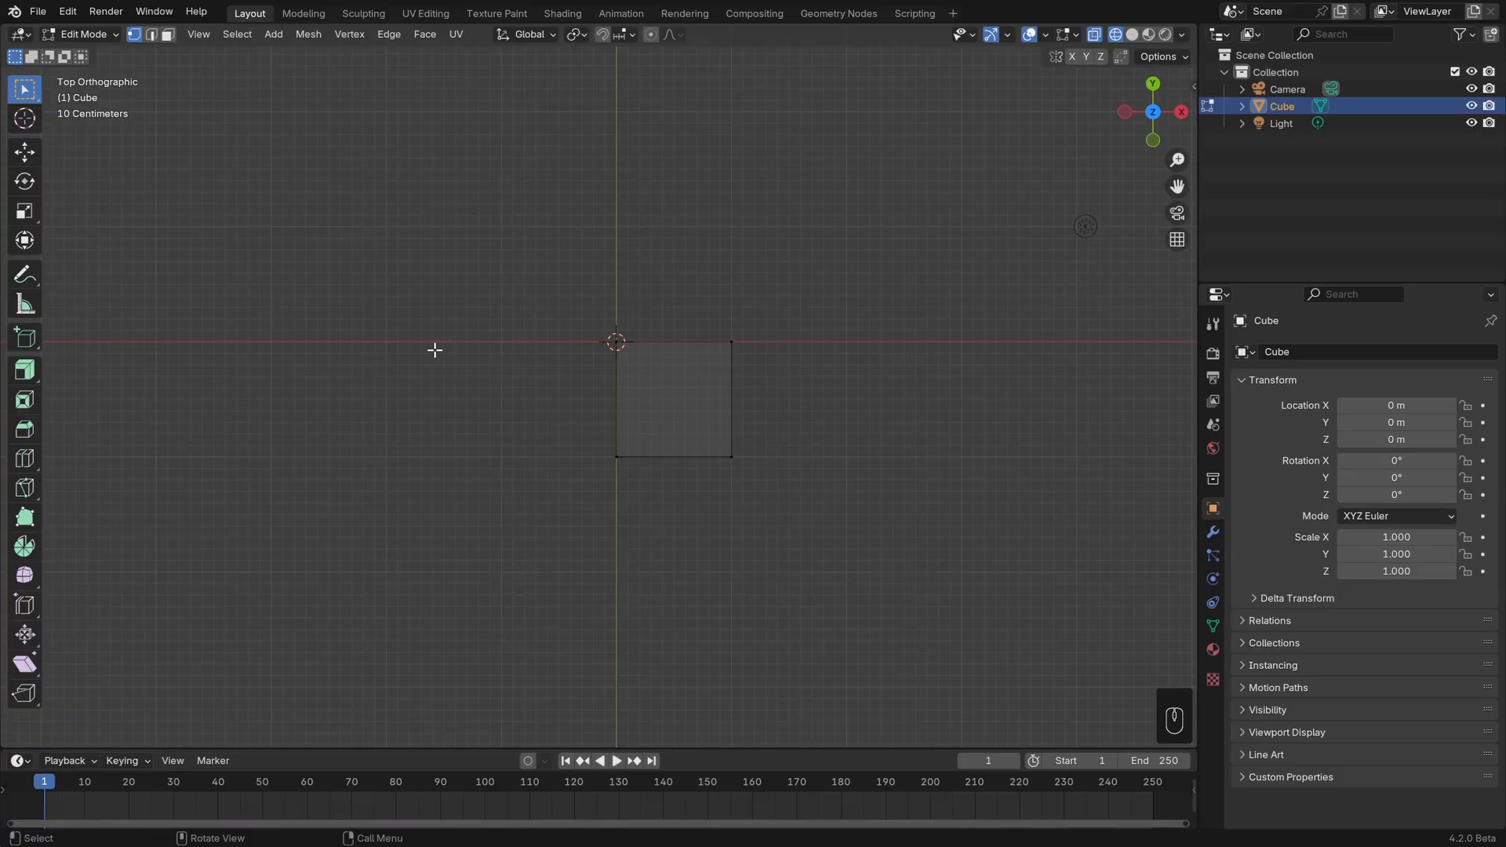
# Return to solid shading and add a Mirror modifier to the quarter cube on the X and Y axes
pyautogui.moveTo(830, 572); pyautogui.dragTo(868, 404, button='middle')
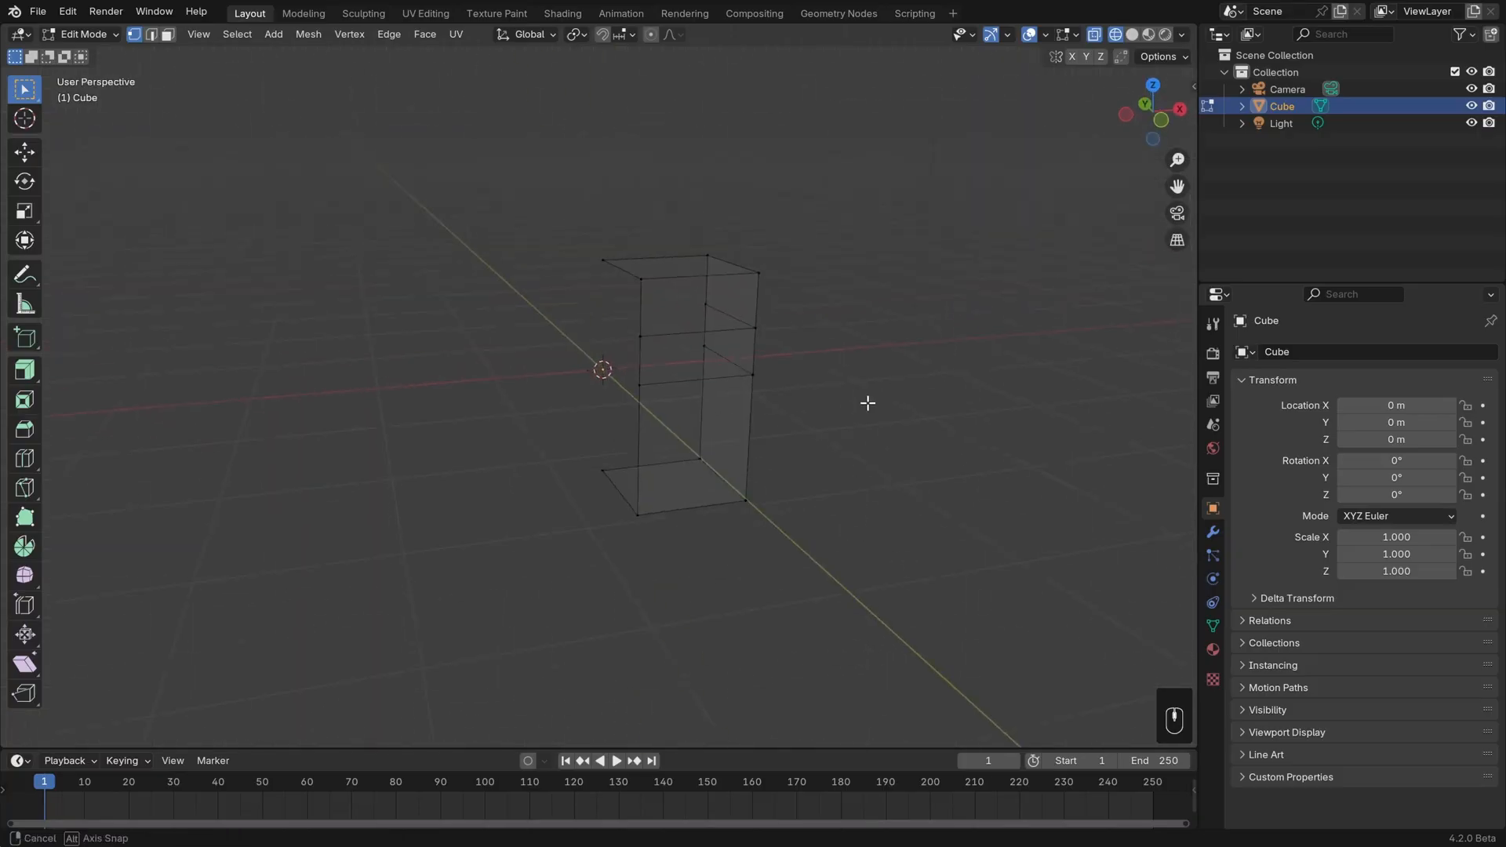
pyautogui.click(1132, 34)
pyautogui.moveTo(824, 350)
pyautogui.mouseDown(button='middle')
pyautogui.moveTo(1059, 332)
pyautogui.moveTo(817, 366)
pyautogui.moveTo(615, 363)
pyautogui.moveTo(599, 350)
pyautogui.moveTo(586, 363)
pyautogui.moveTo(756, 379)
pyautogui.moveTo(740, 387)
pyautogui.moveTo(941, 376)
pyautogui.mouseUp(button='middle')
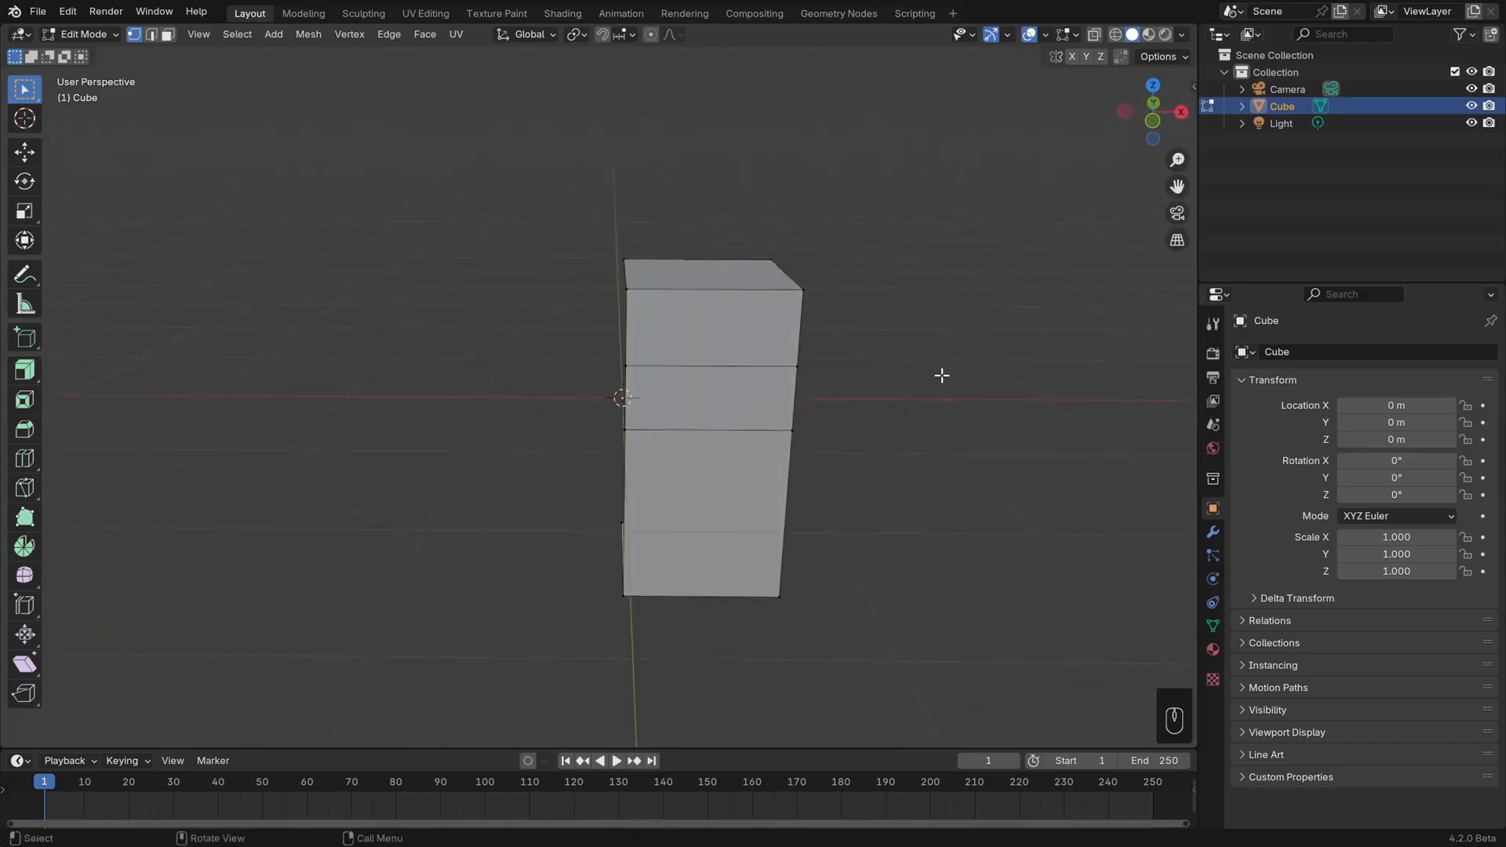
pyautogui.click(1220, 542)
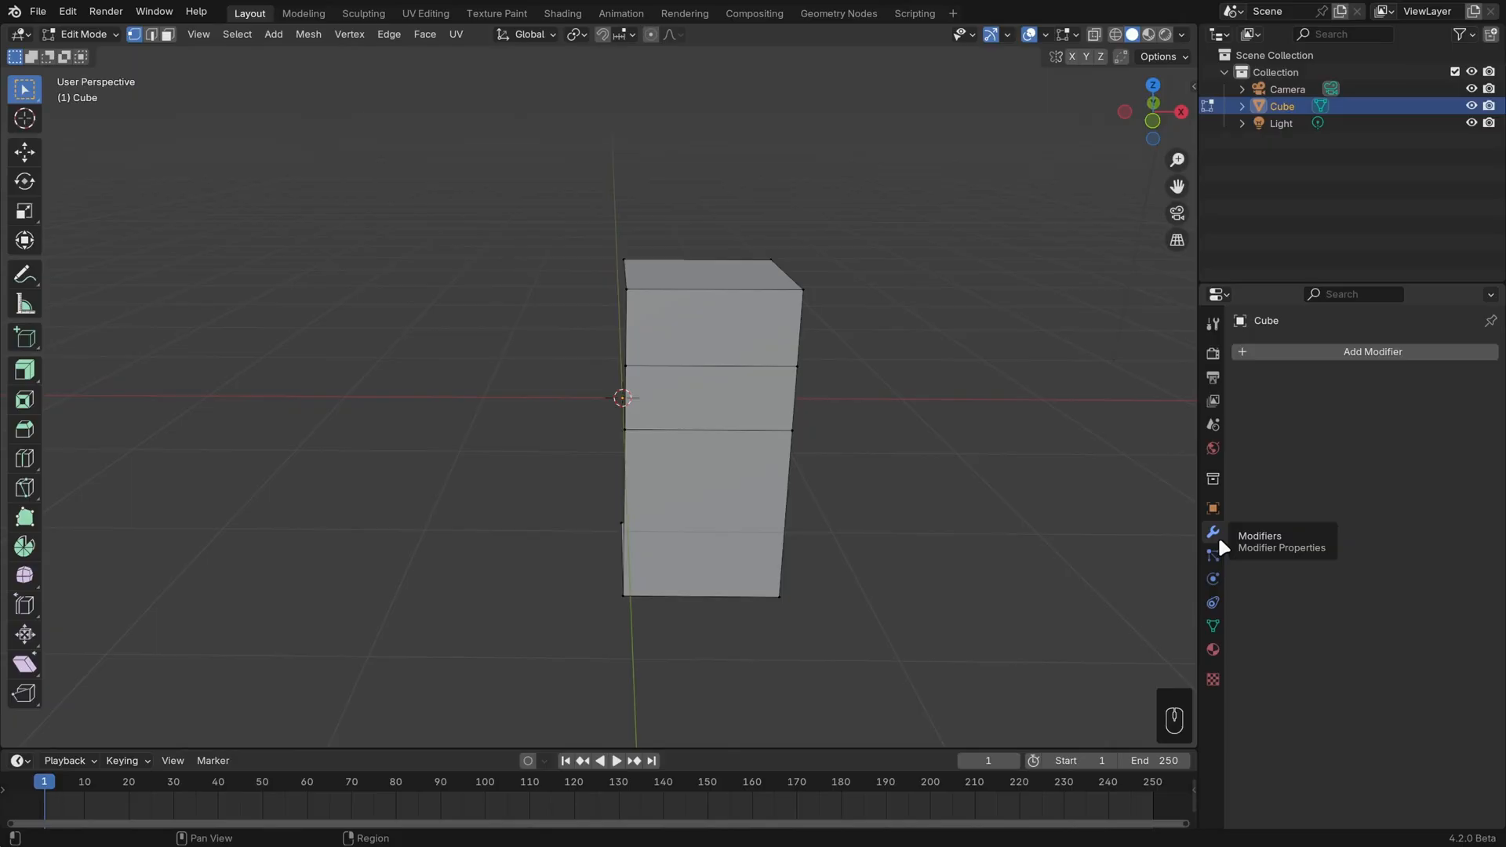
pyautogui.click(1345, 352)
pyautogui.moveTo(1346, 358)
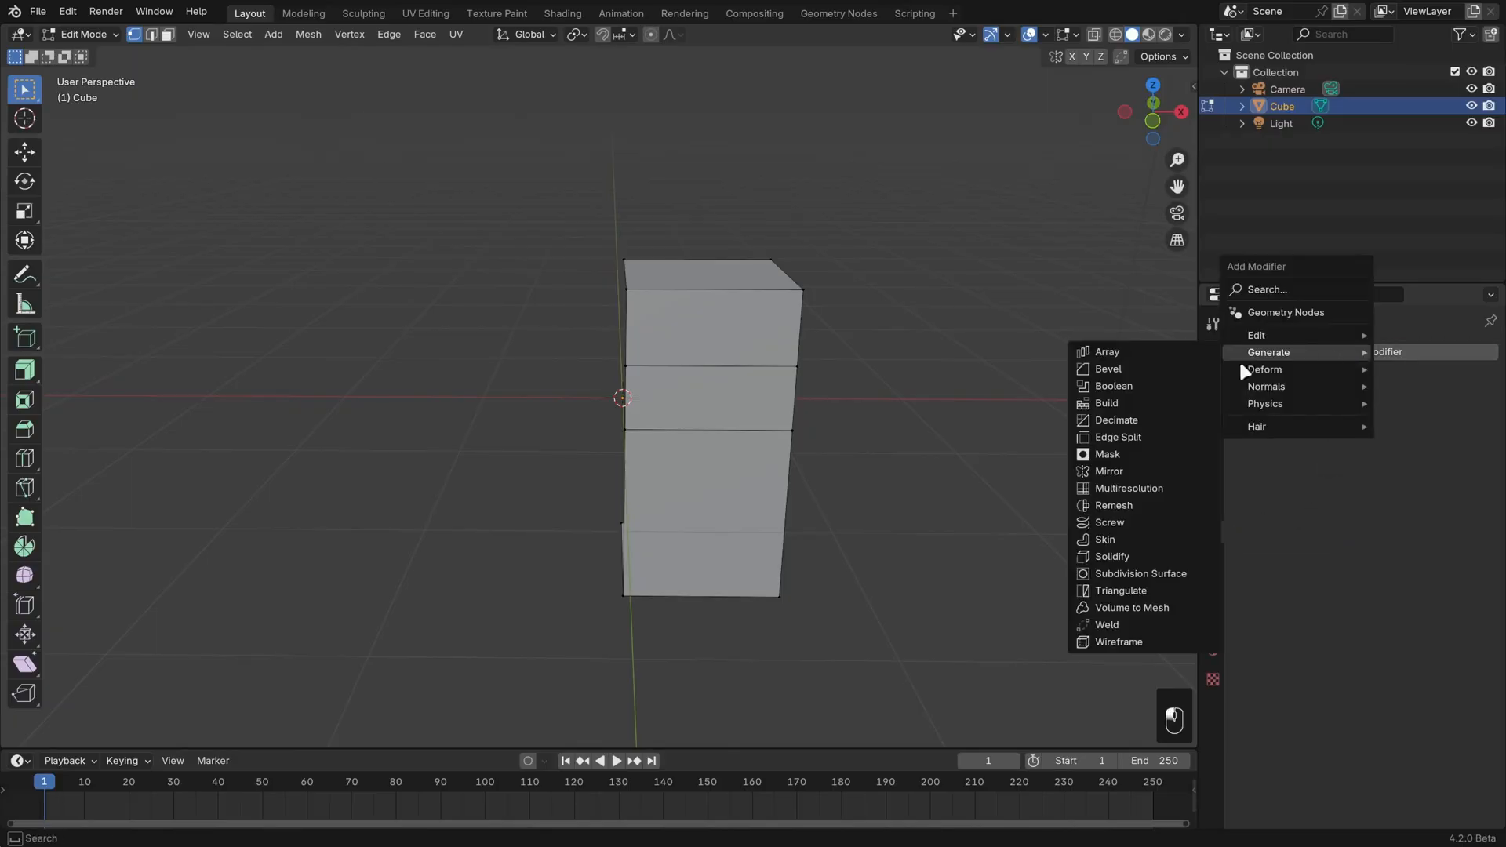
pyautogui.click(1131, 471)
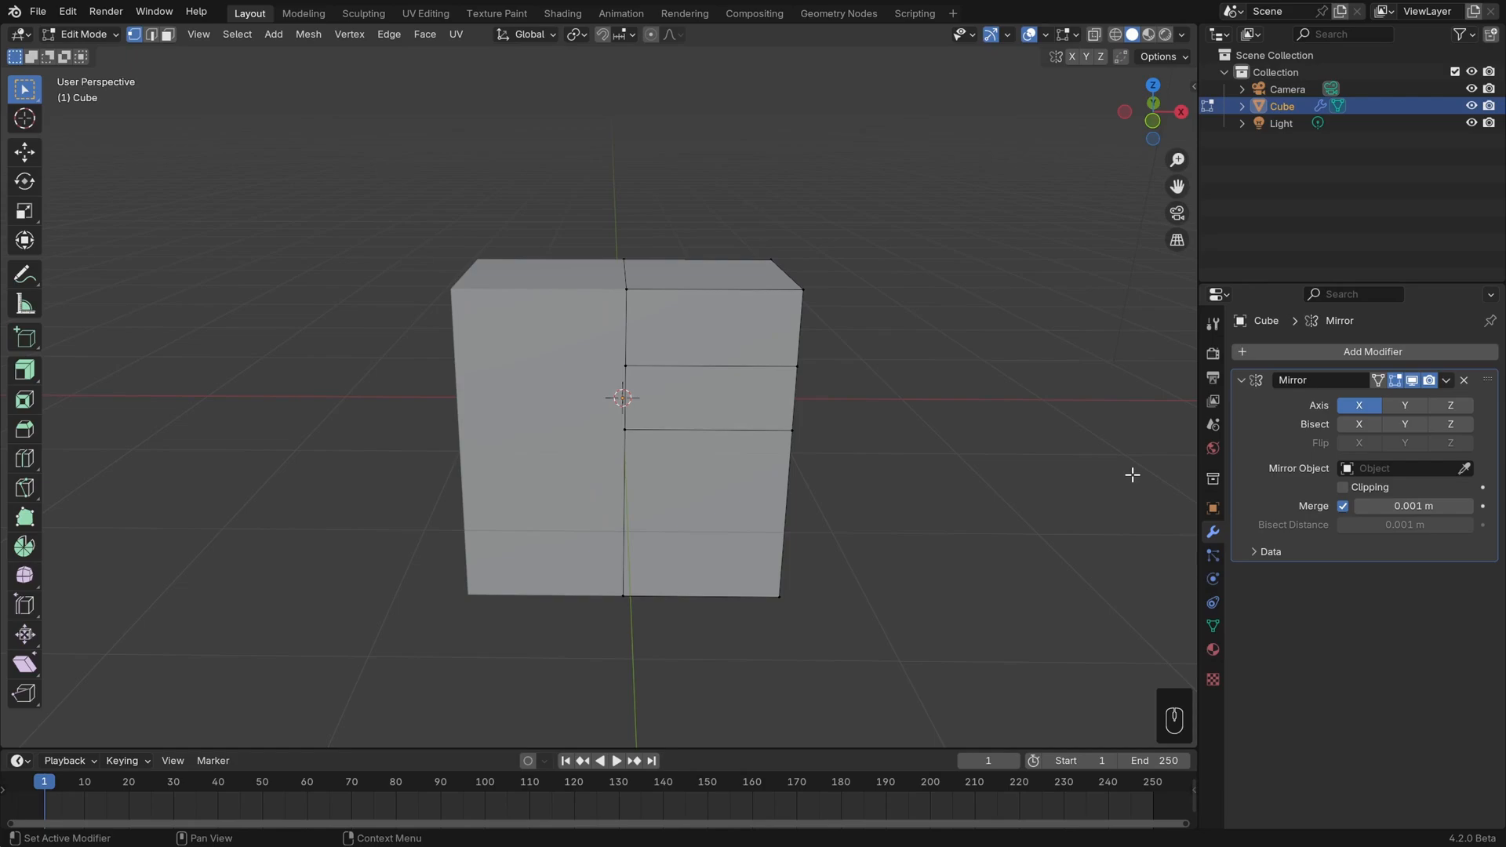
pyautogui.click(1416, 407)
pyautogui.moveTo(813, 438)
pyautogui.mouseDown(button='middle')
pyautogui.moveTo(801, 445)
pyautogui.moveTo(897, 447)
pyautogui.moveTo(797, 442)
pyautogui.mouseUp(button='middle')
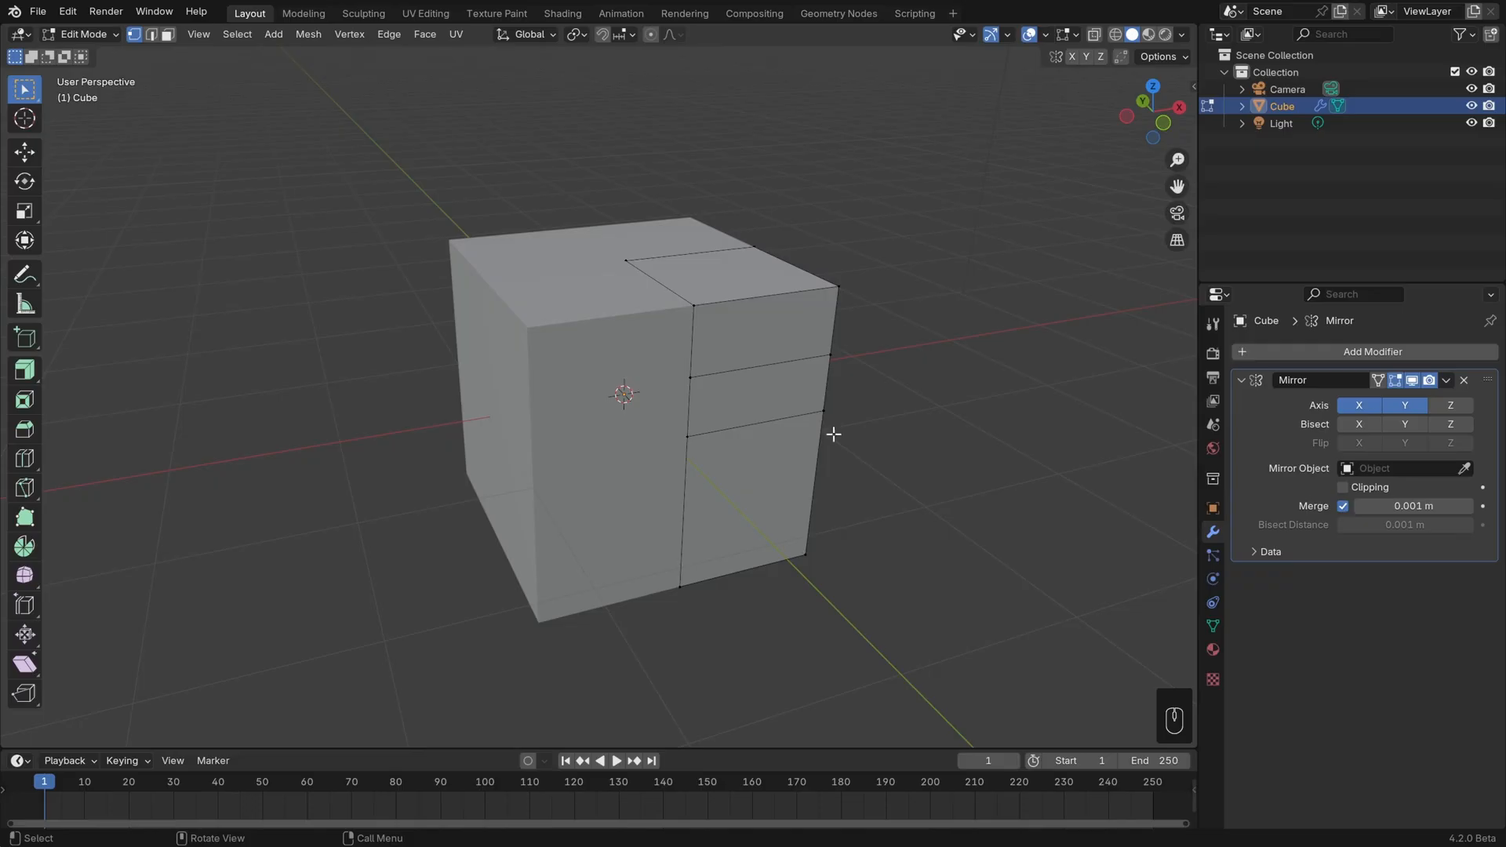
# Try moving the whole quarter mesh freely to test the mirroring, and undo the move
pyautogui.press('a')
pyautogui.press('g')
pyautogui.click(830, 482)
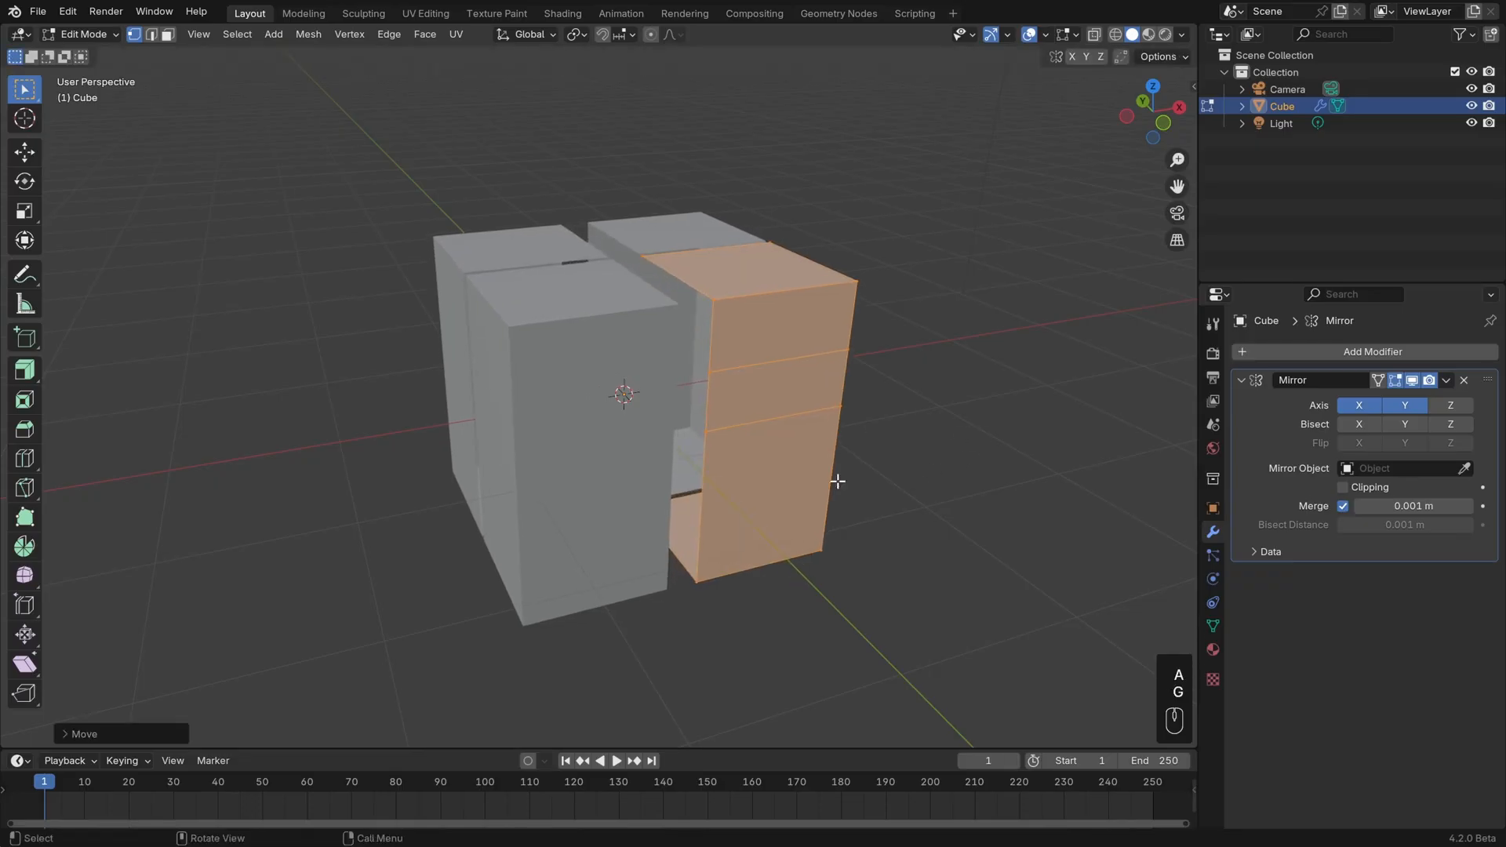
pyautogui.moveTo(625, 393); pyautogui.dragTo(634, 503, button='middle')
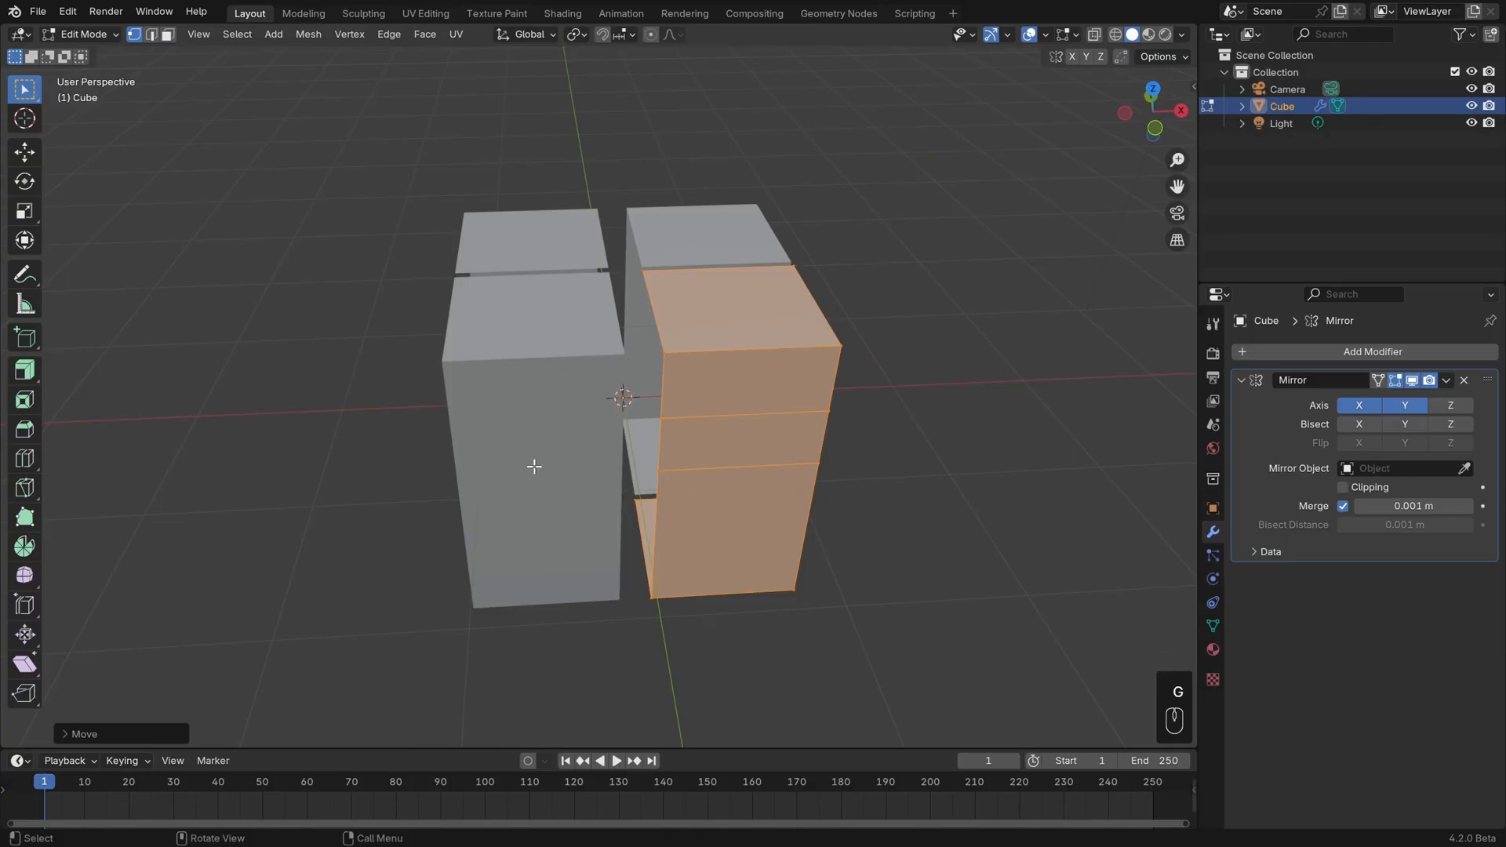
pyautogui.hotkey('ctrl', 'z')
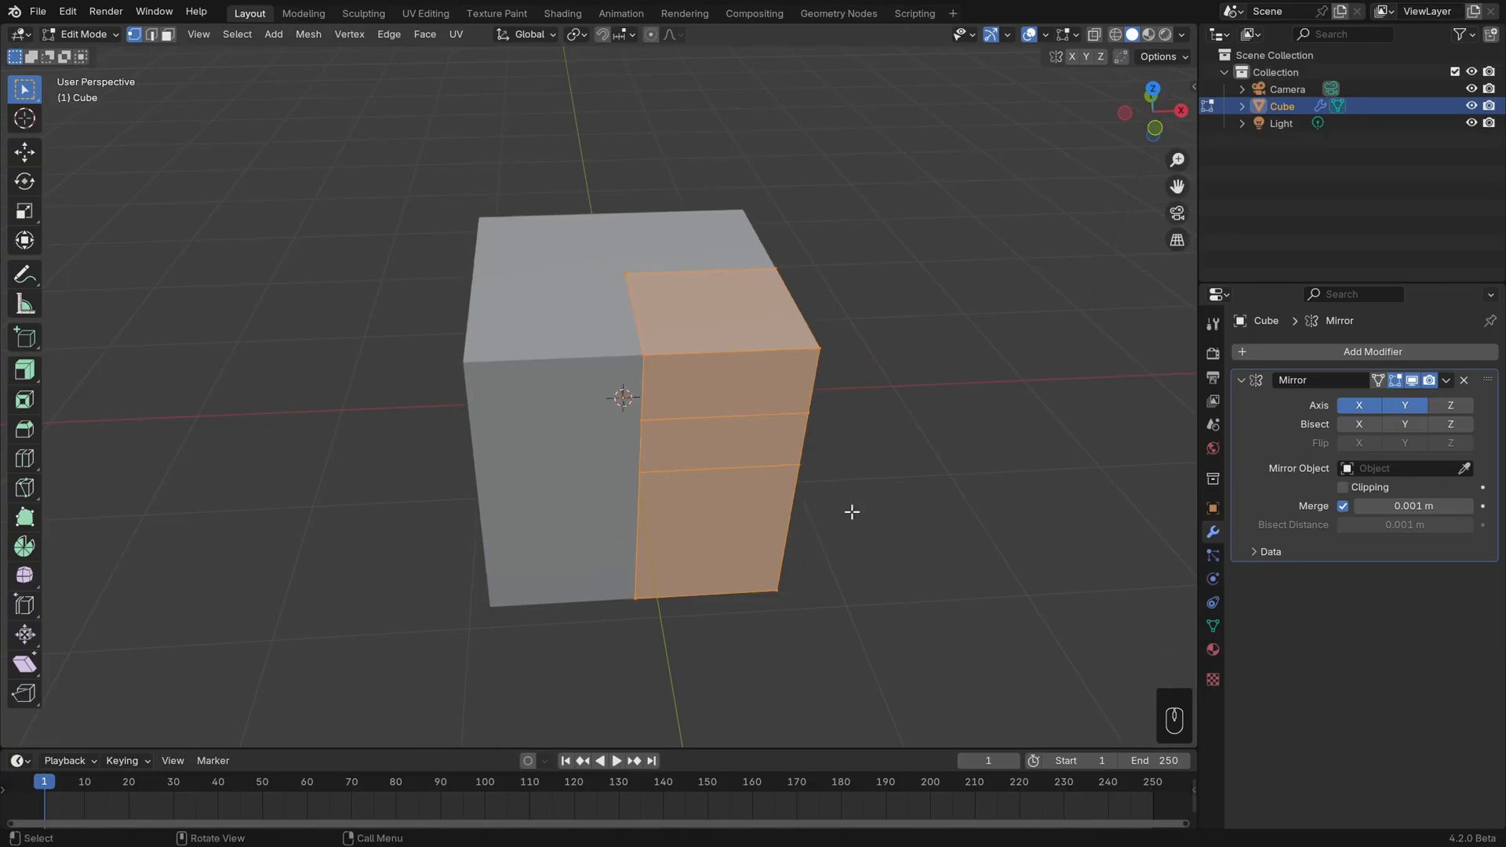
# Snap the 3D cursor to the vertex at the centre of the cube's bottom face
pyautogui.moveTo(690, 595); pyautogui.dragTo(686, 433, button='middle')
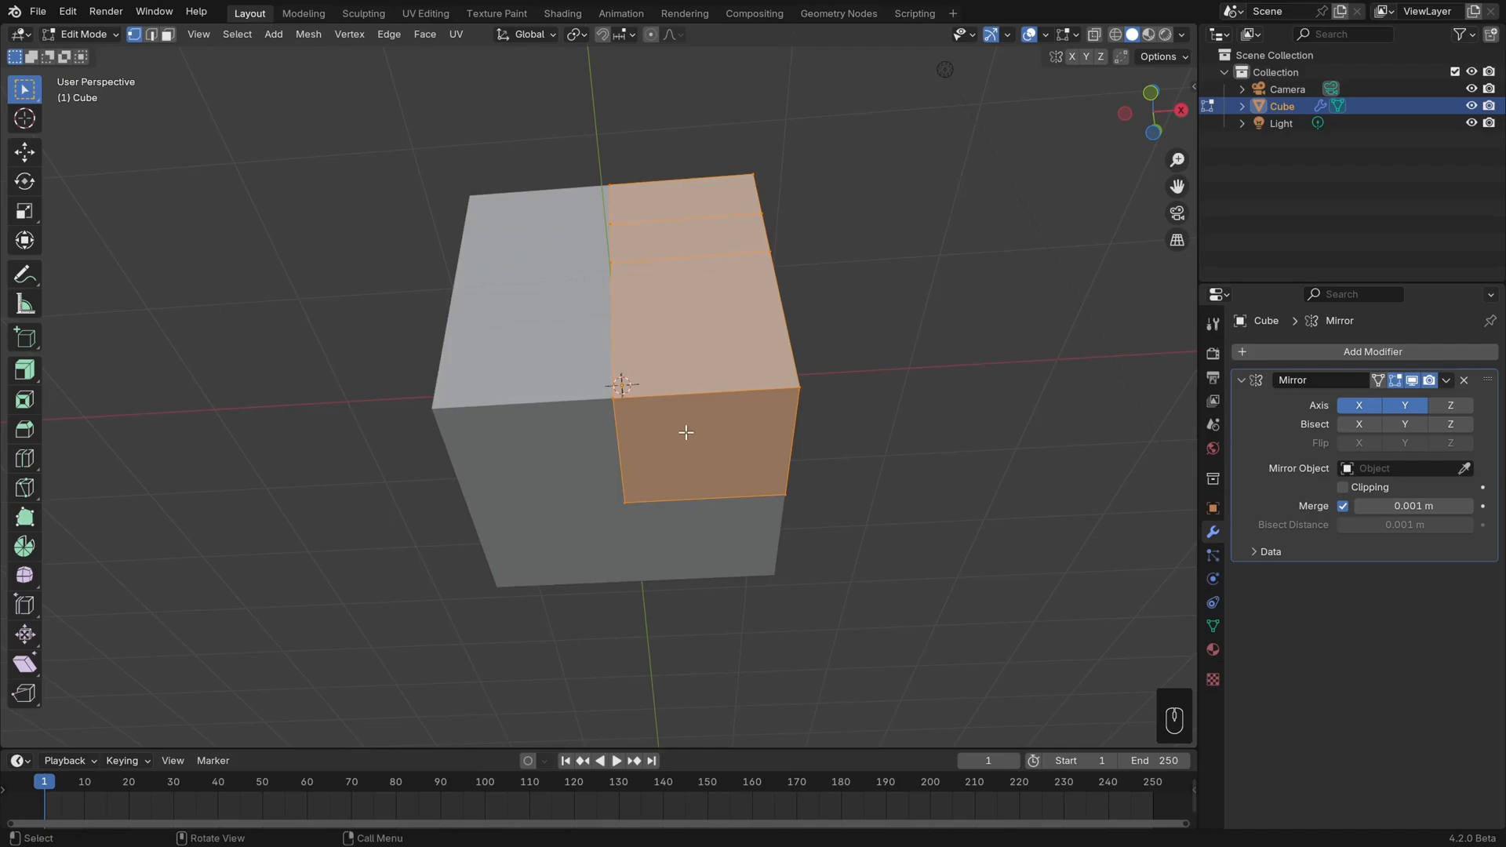
pyautogui.click(627, 502)
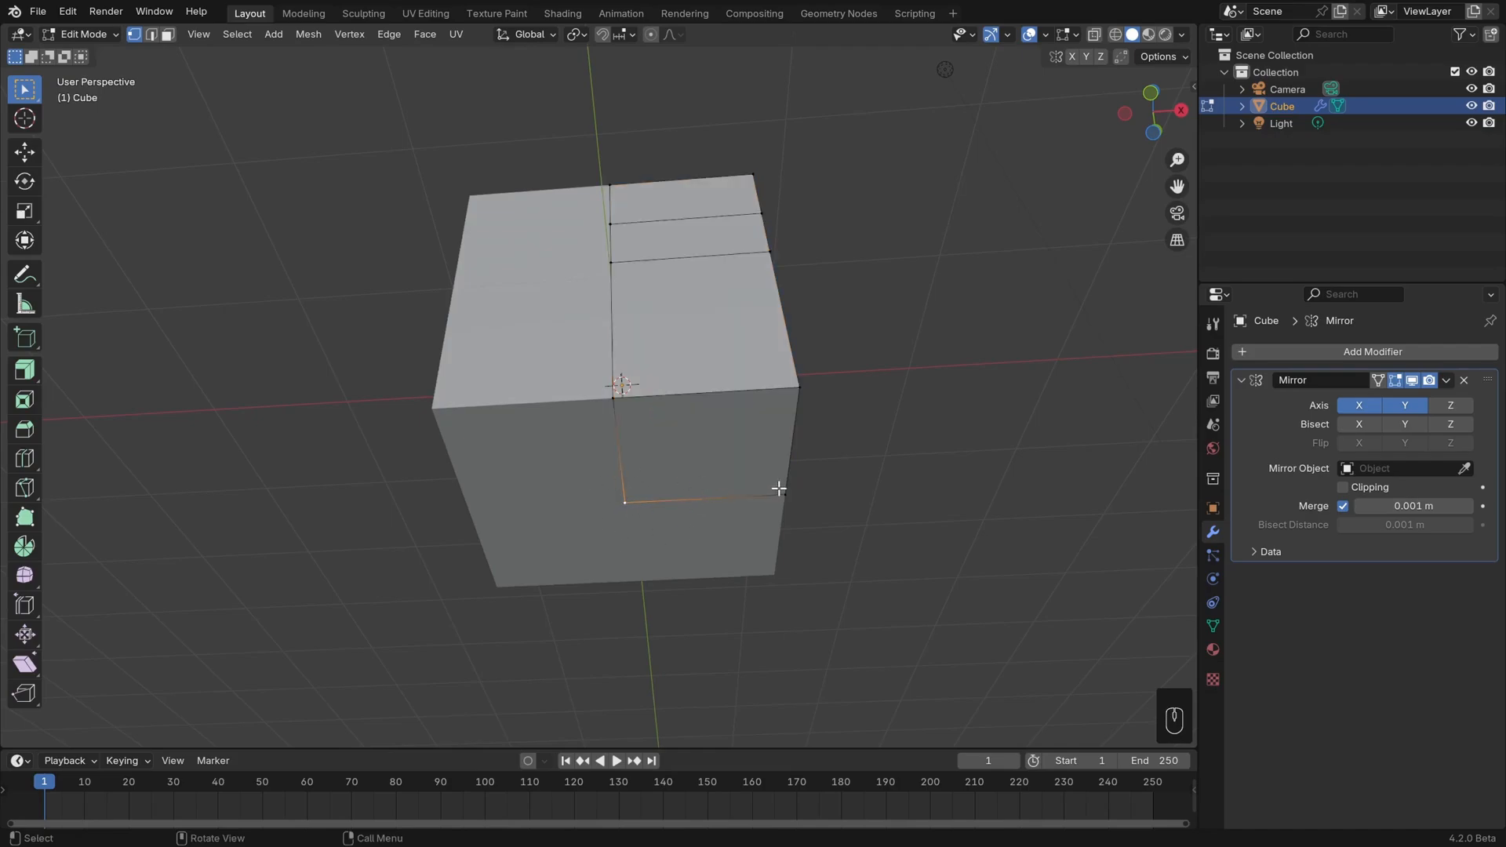
pyautogui.moveTo(780, 487); pyautogui.dragTo(758, 511, button='middle')
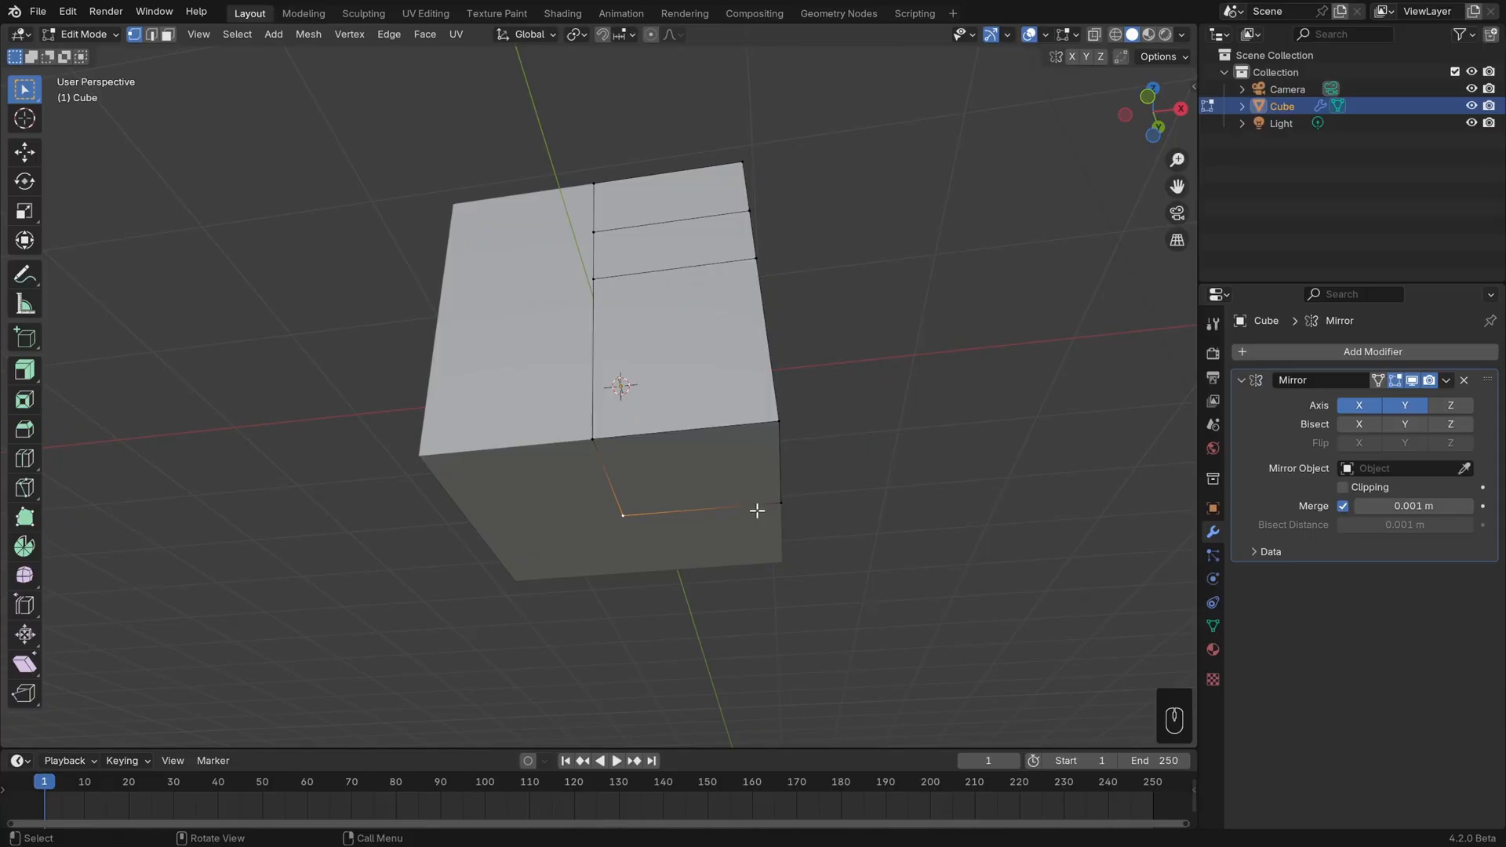
pyautogui.click(310, 34)
pyautogui.moveTo(330, 87)
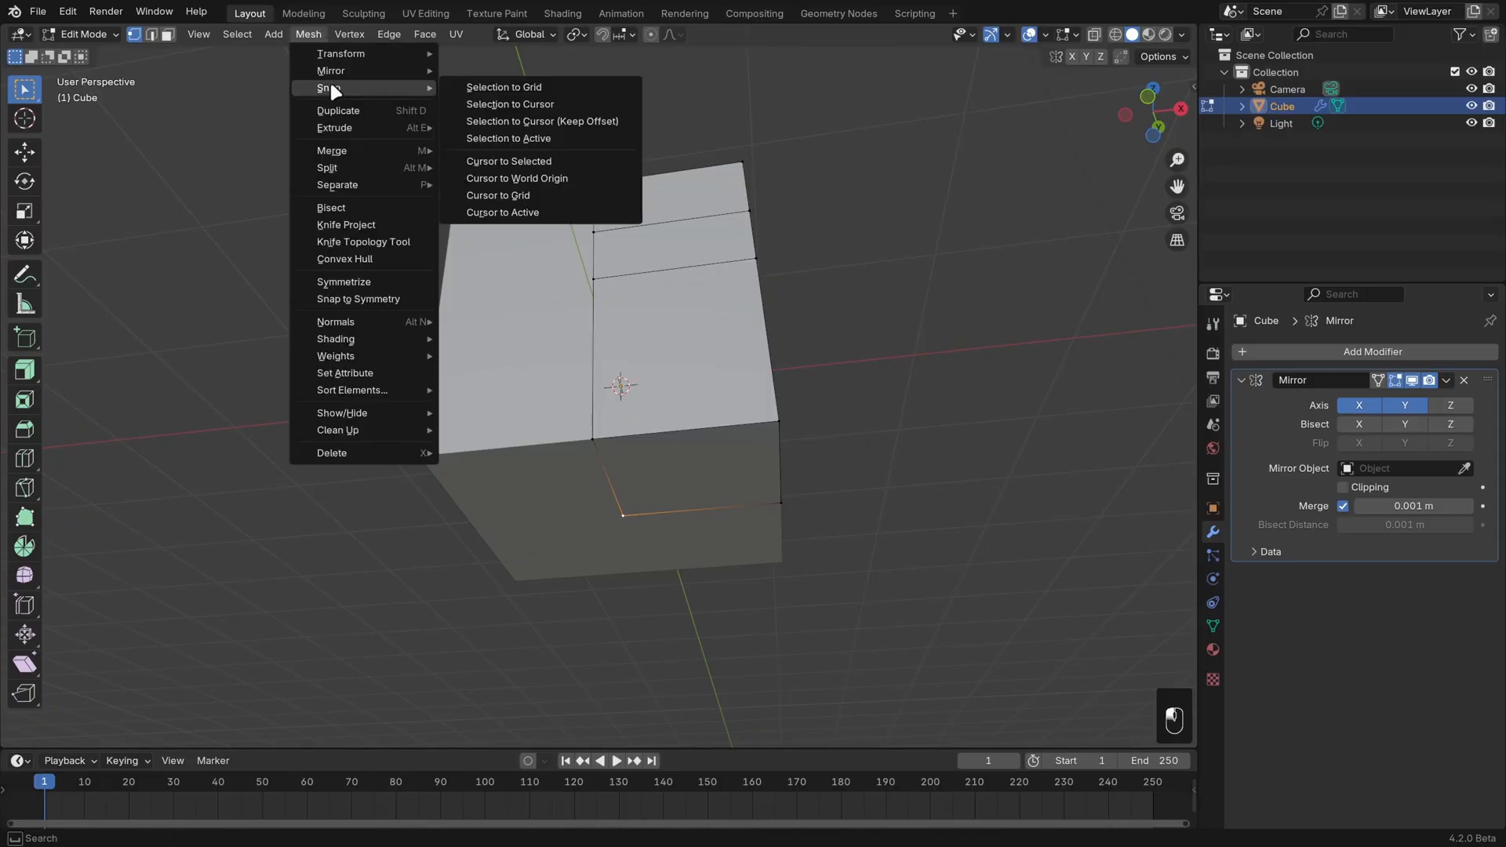
pyautogui.click(534, 160)
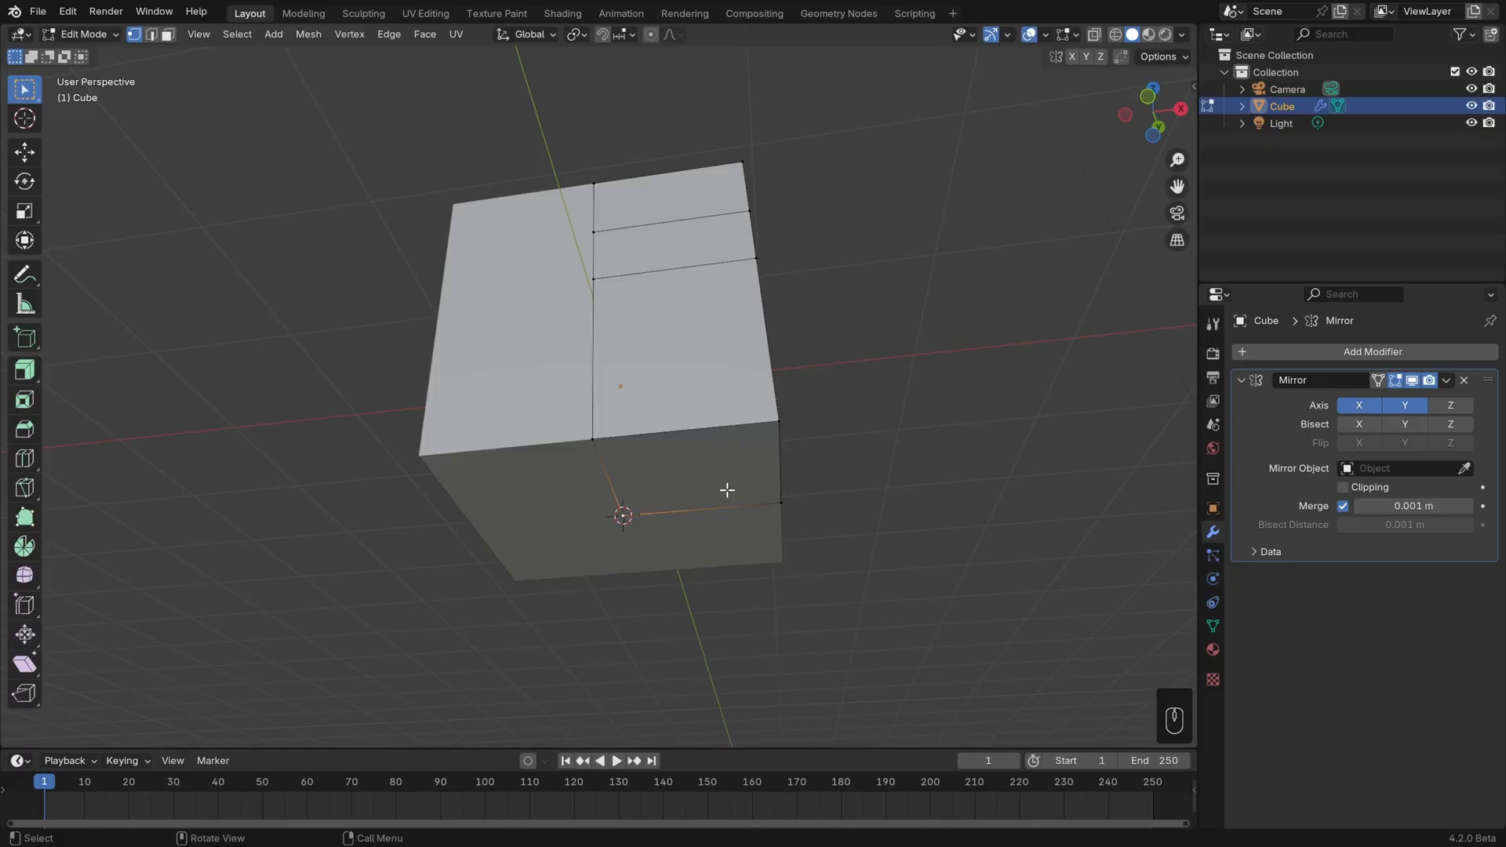
# Leave Edit Mode and set the cube's origin to the 3D cursor at the centre of its bottom face
pyautogui.press('Tab')
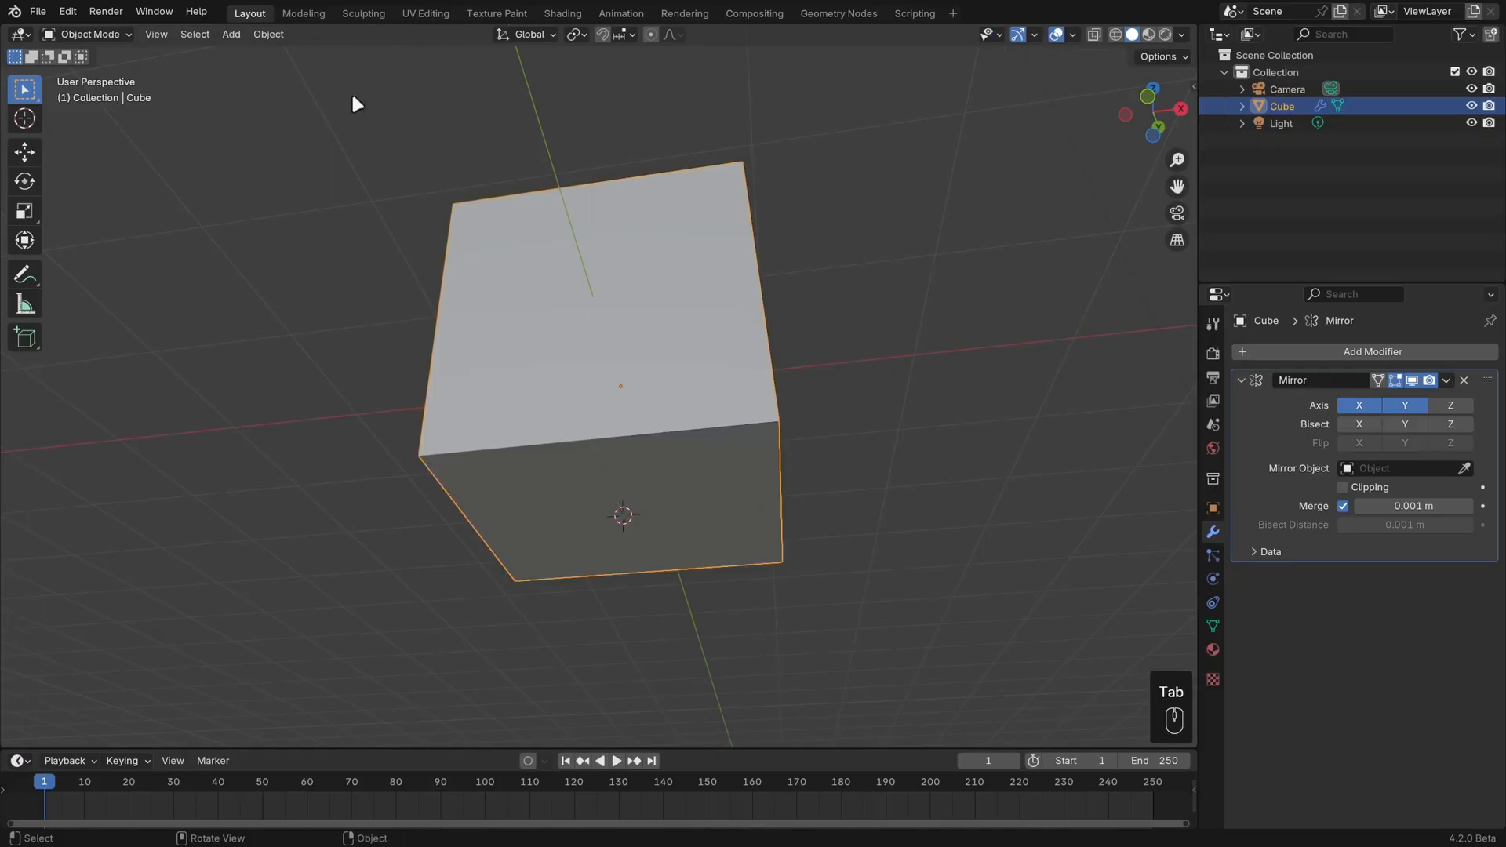
pyautogui.click(268, 36)
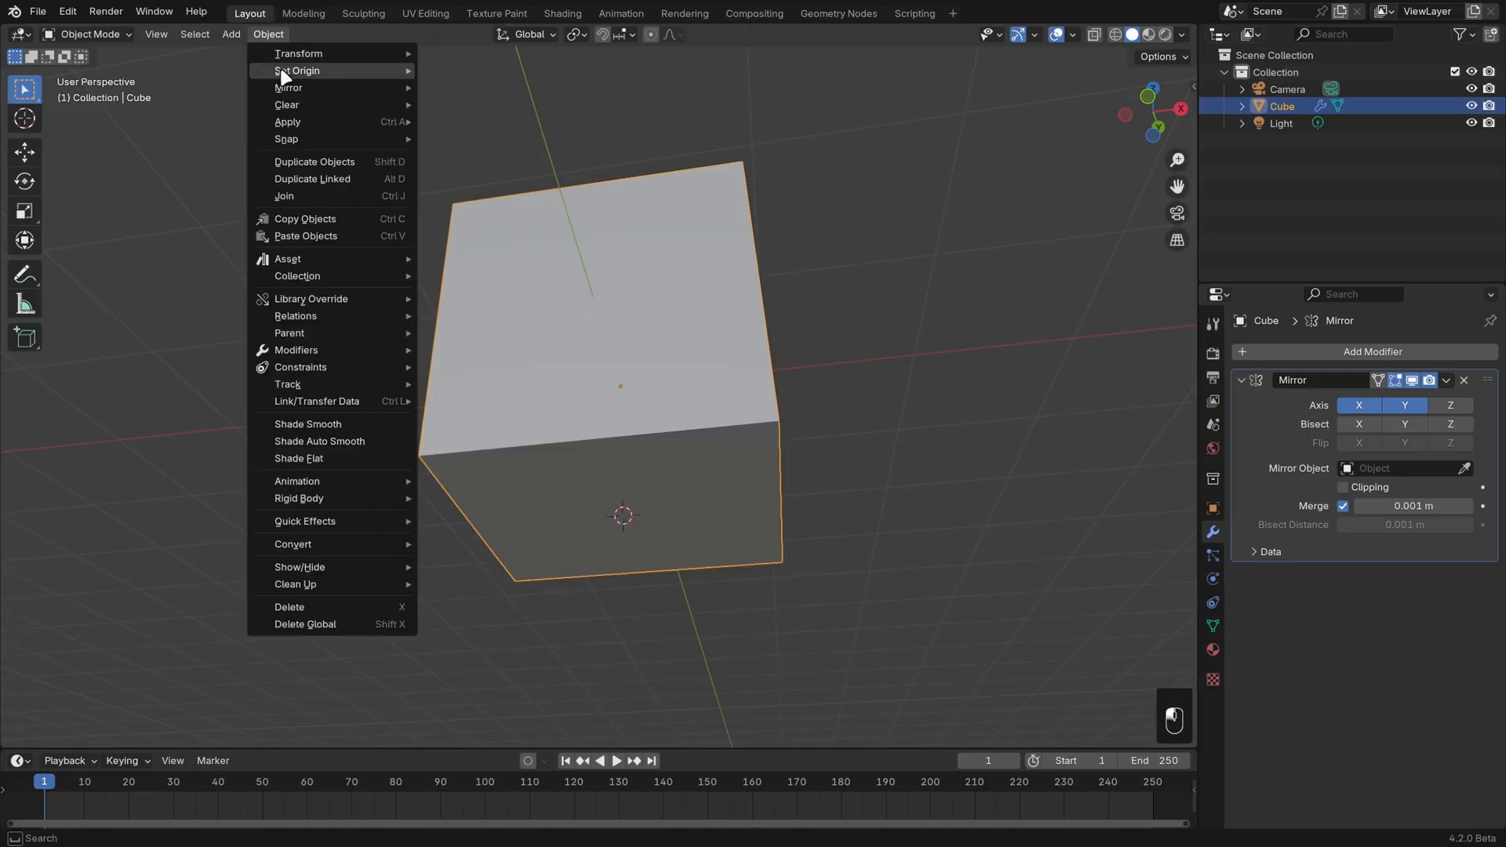
pyautogui.moveTo(284, 73)
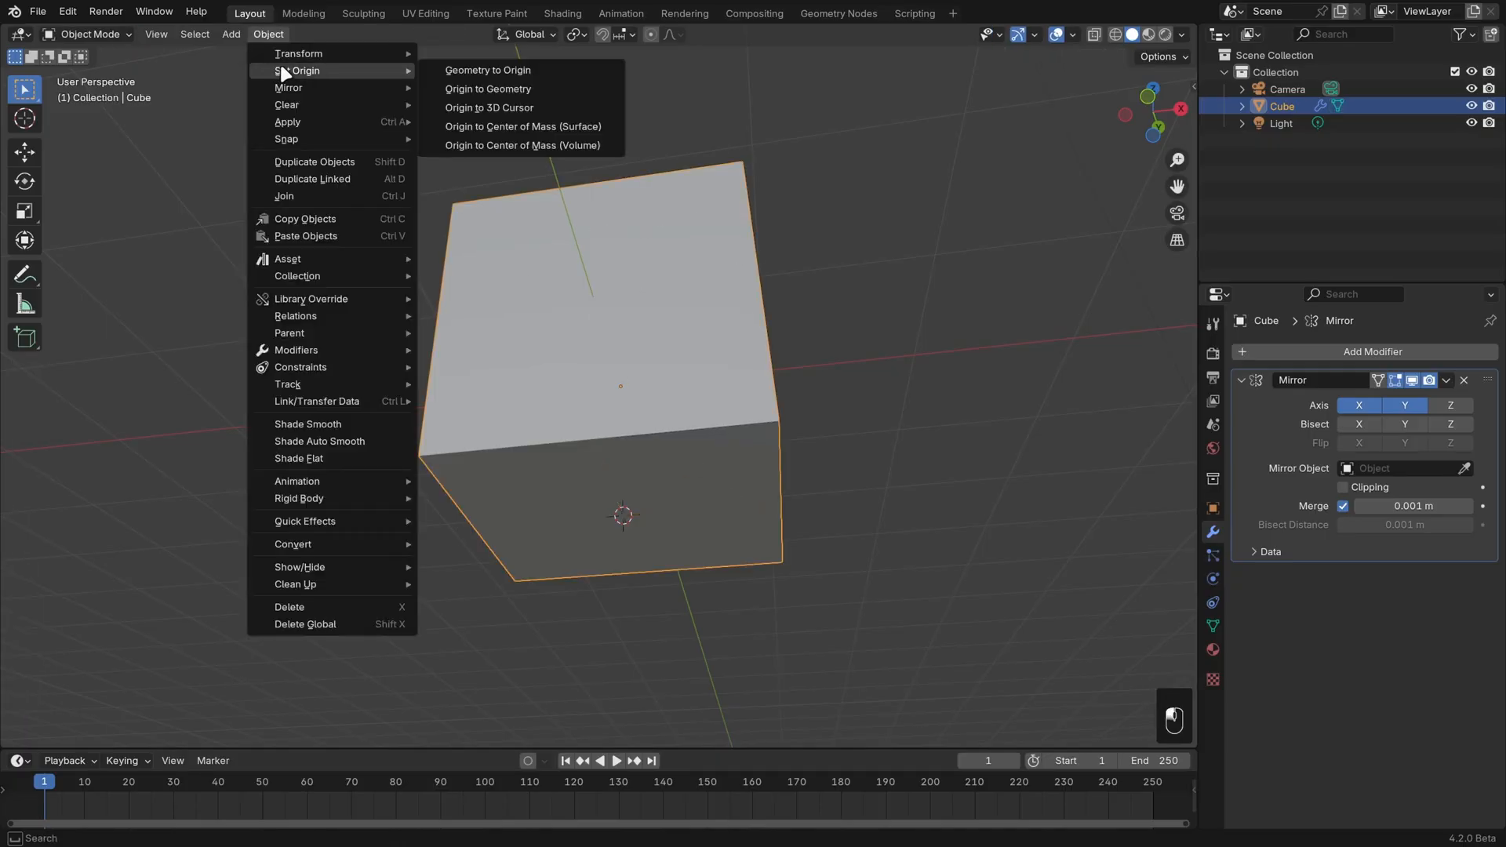
pyautogui.click(498, 108)
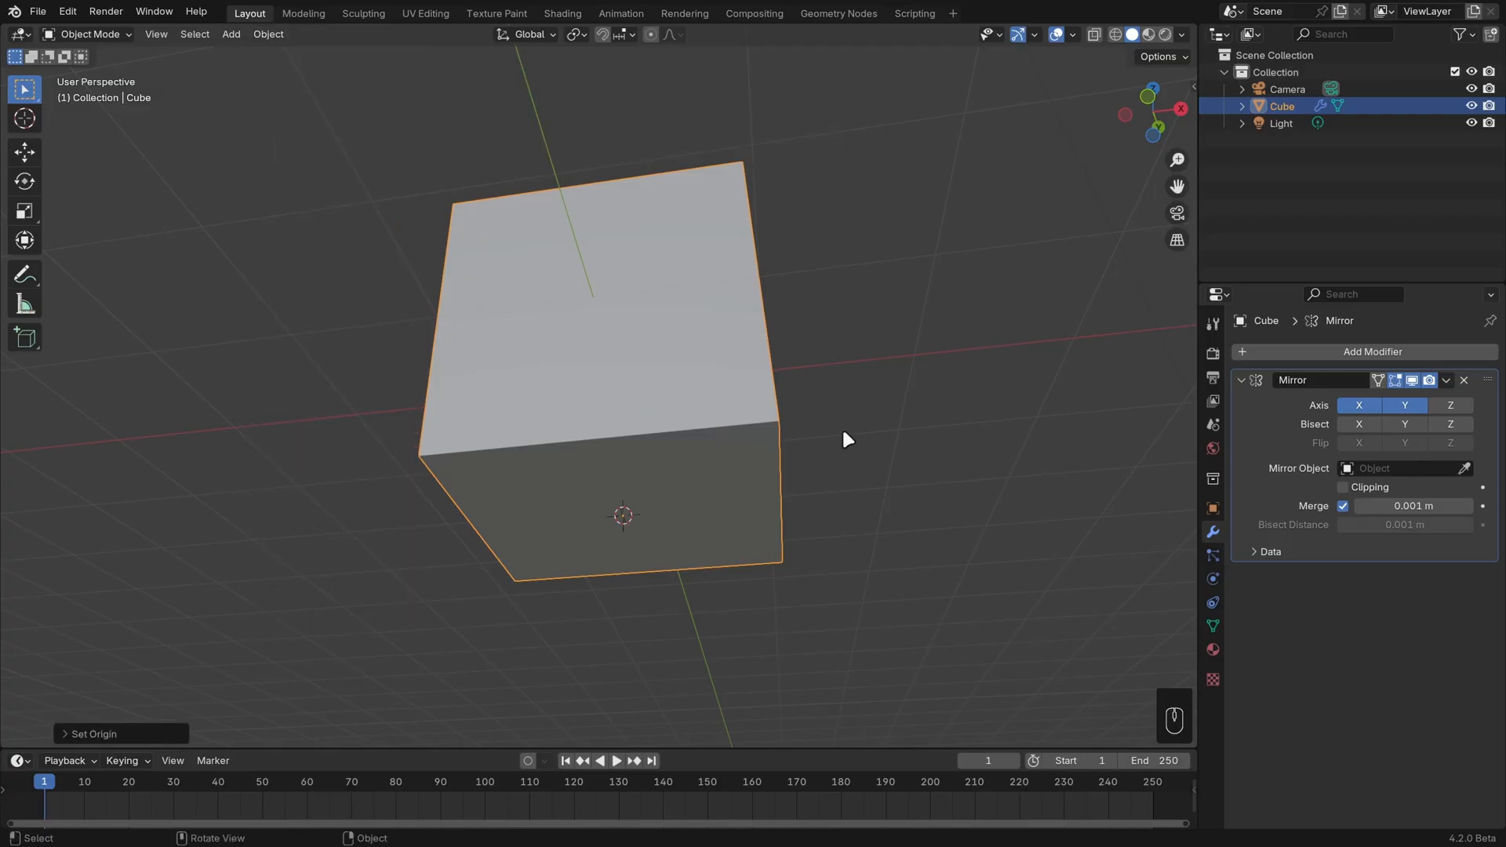
# Try scaling the cube freely to test how it behaves about its new bottom origin, and cancel both attempts
pyautogui.moveTo(842, 427); pyautogui.dragTo(827, 518, button='middle')
pyautogui.press('s')
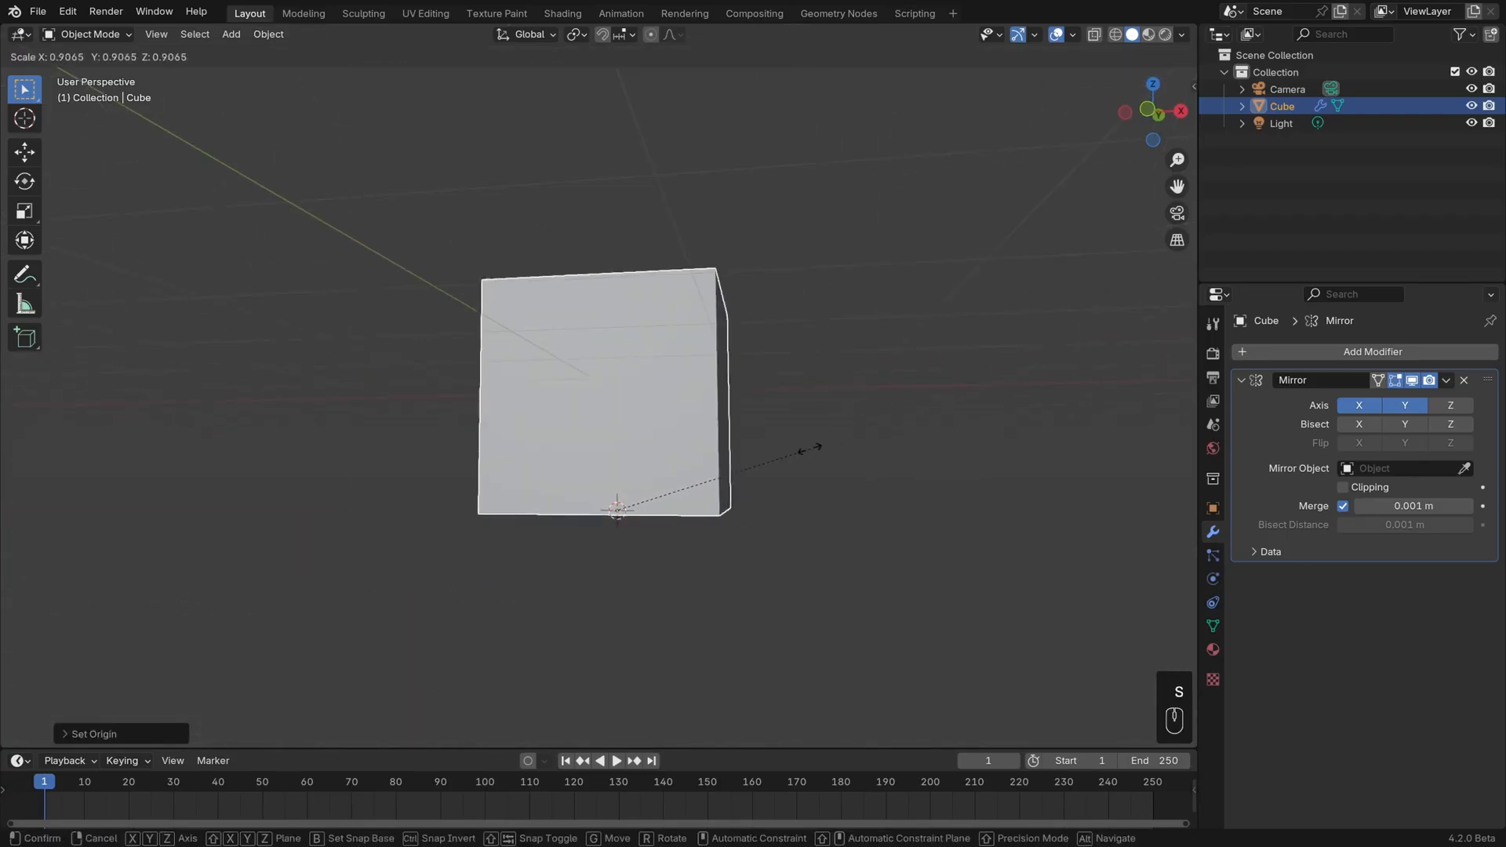
pyautogui.press('Escape')
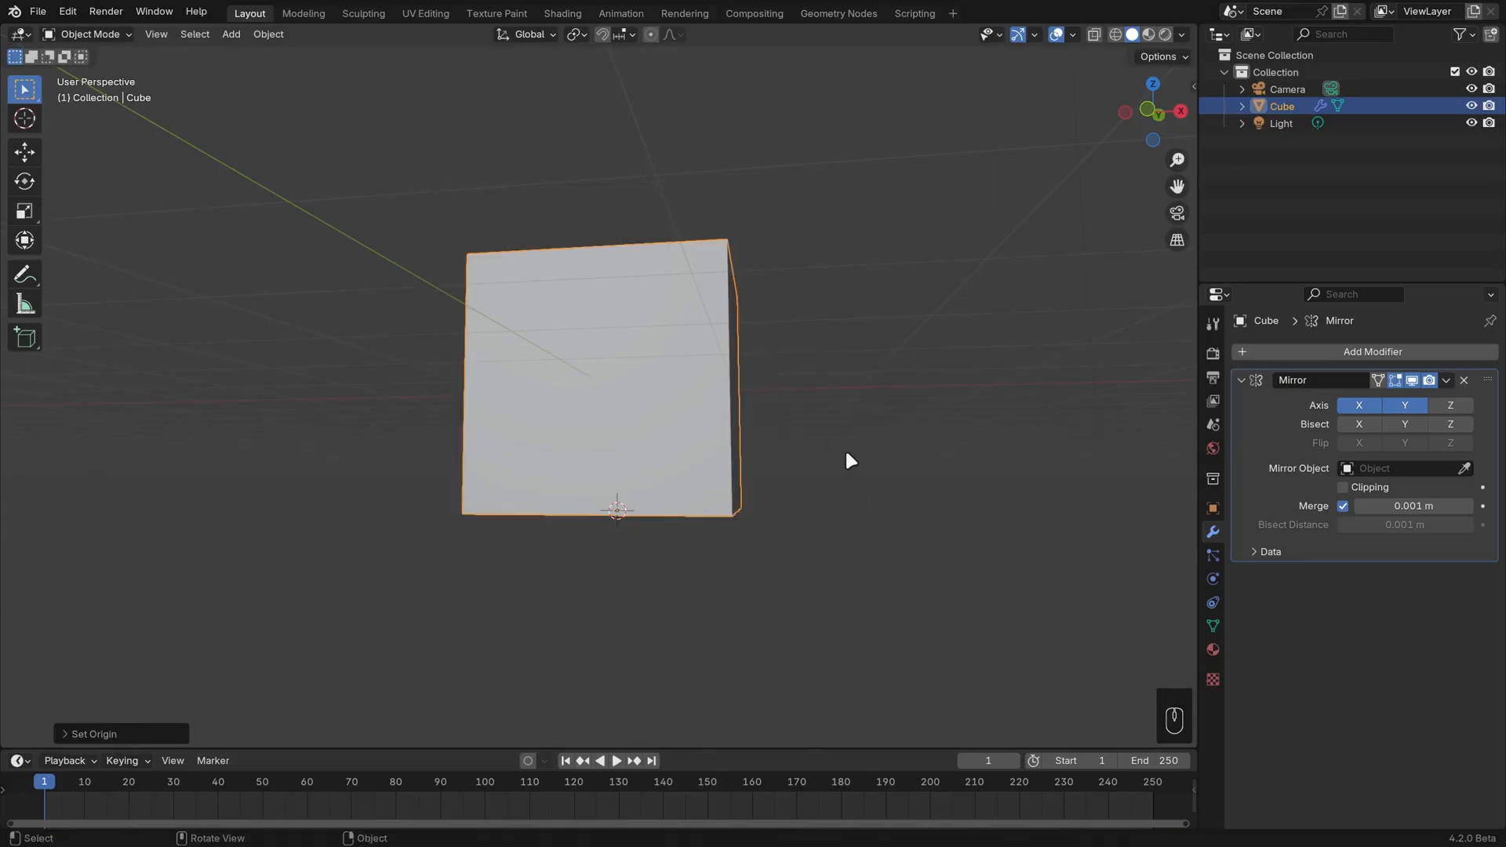
pyautogui.press('s')
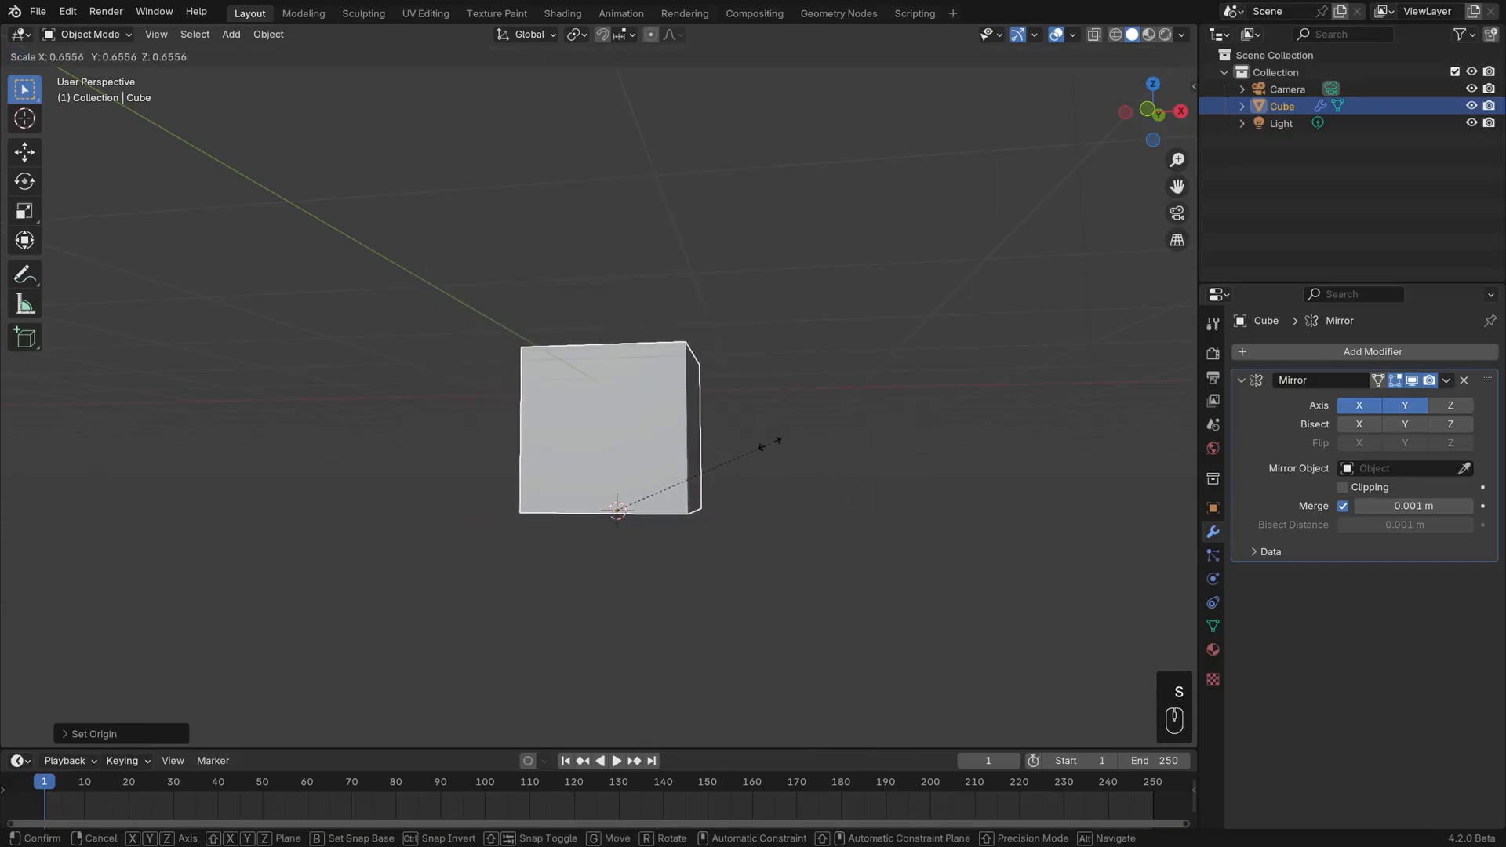
pyautogui.press('Escape')
# In front view, move the cube up 1 m along the Z axis so its base sits on the ground
pyautogui.press('KP_1')
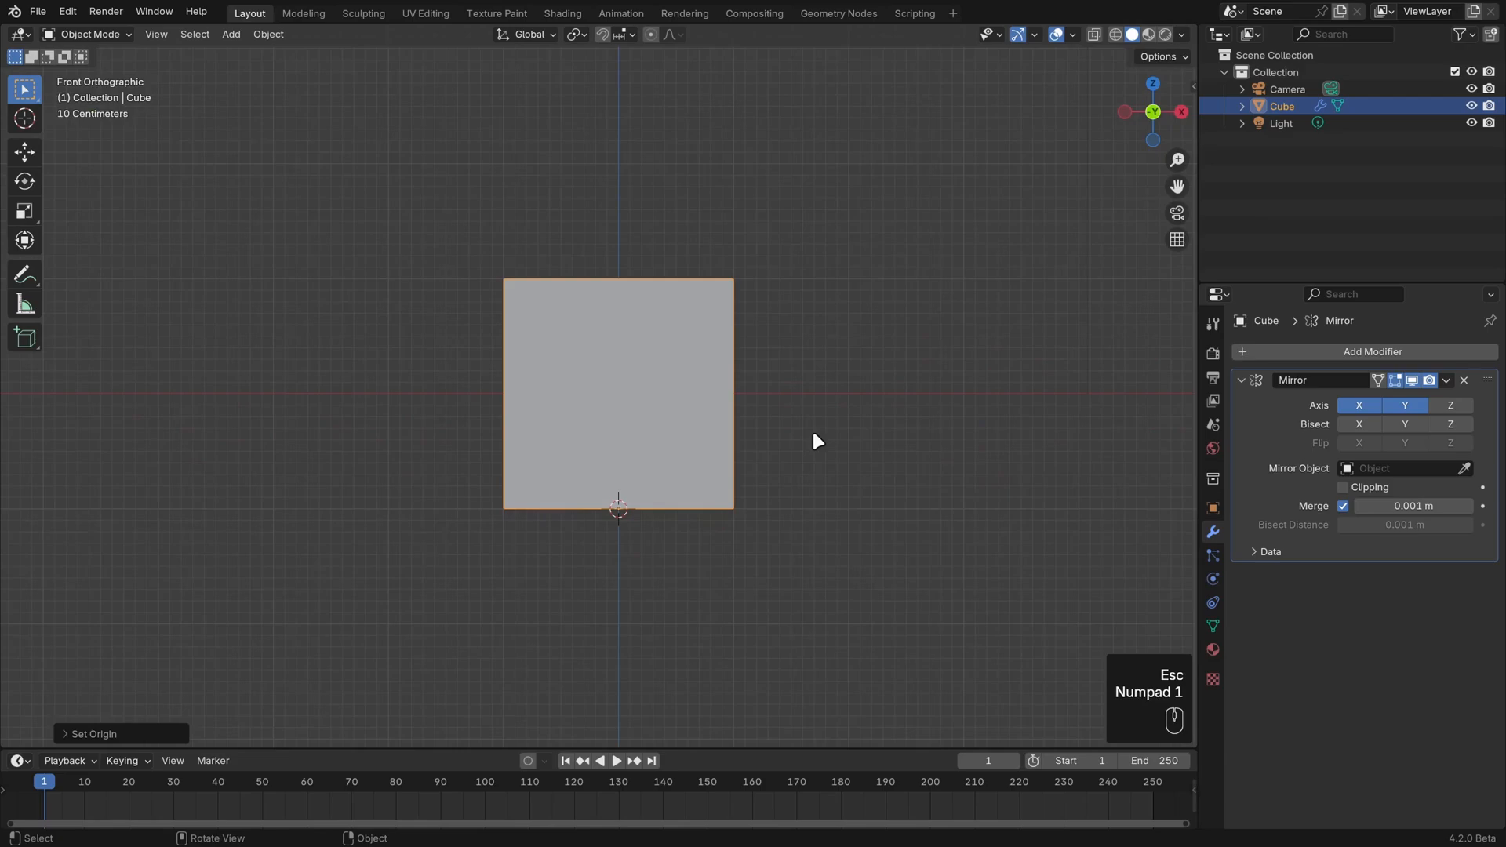
pyautogui.keyDown('shift'); pyautogui.moveTo(813, 435); pyautogui.dragTo(798, 478, button='middle'); pyautogui.keyUp('shift')
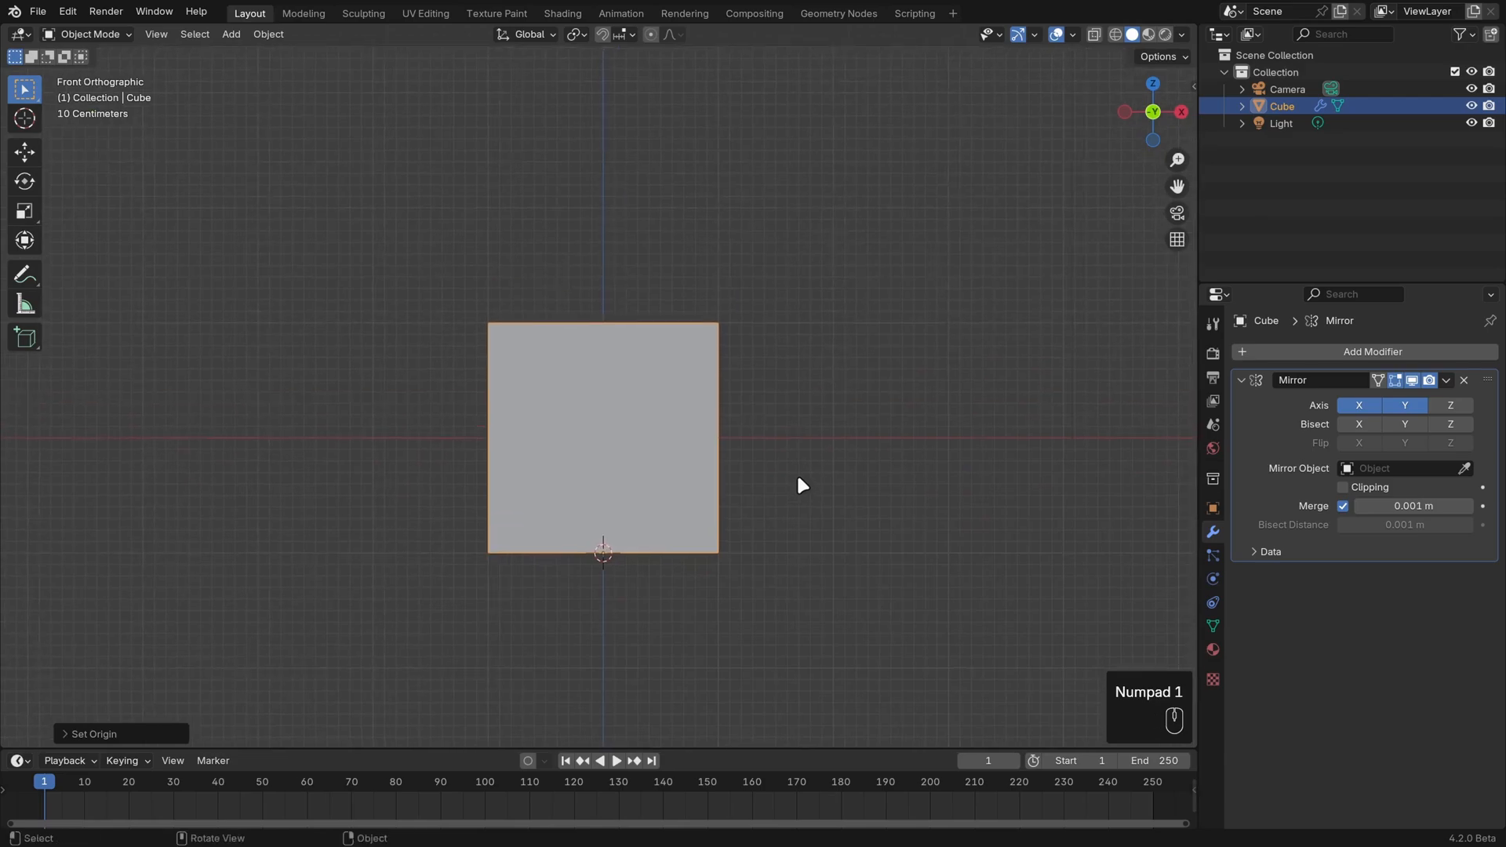
pyautogui.press('g')
pyautogui.press('z')
pyautogui.press('KP_1')
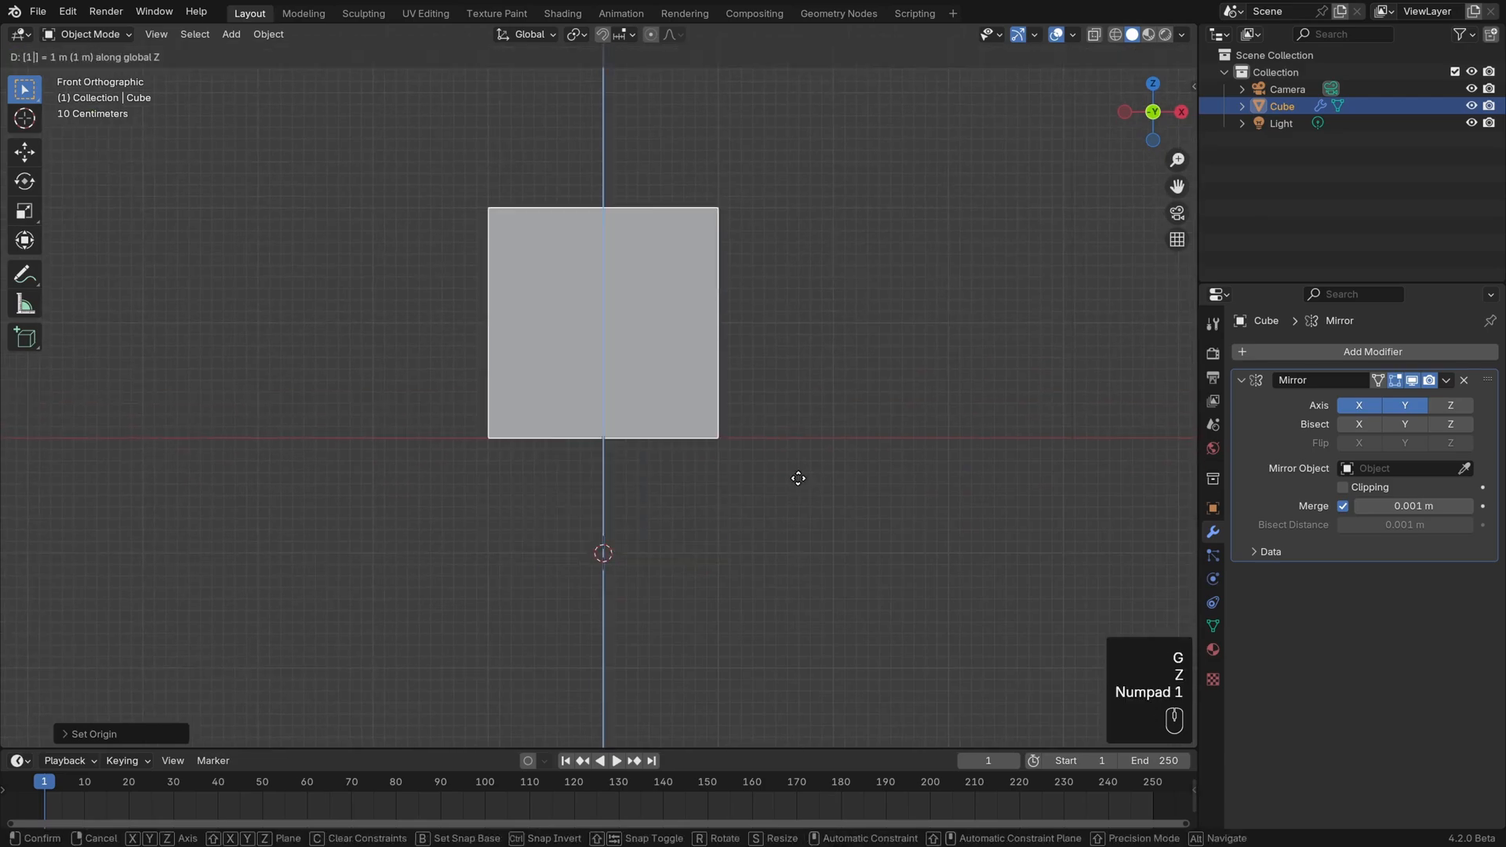
pyautogui.press('KP_Enter')
# Try mirroring on the Z axis in the Mirror modifier, and switch that axis off again
pyautogui.keyDown('shift'); pyautogui.moveTo(798, 438); pyautogui.dragTo(718, 490, button='middle'); pyautogui.keyUp('shift')
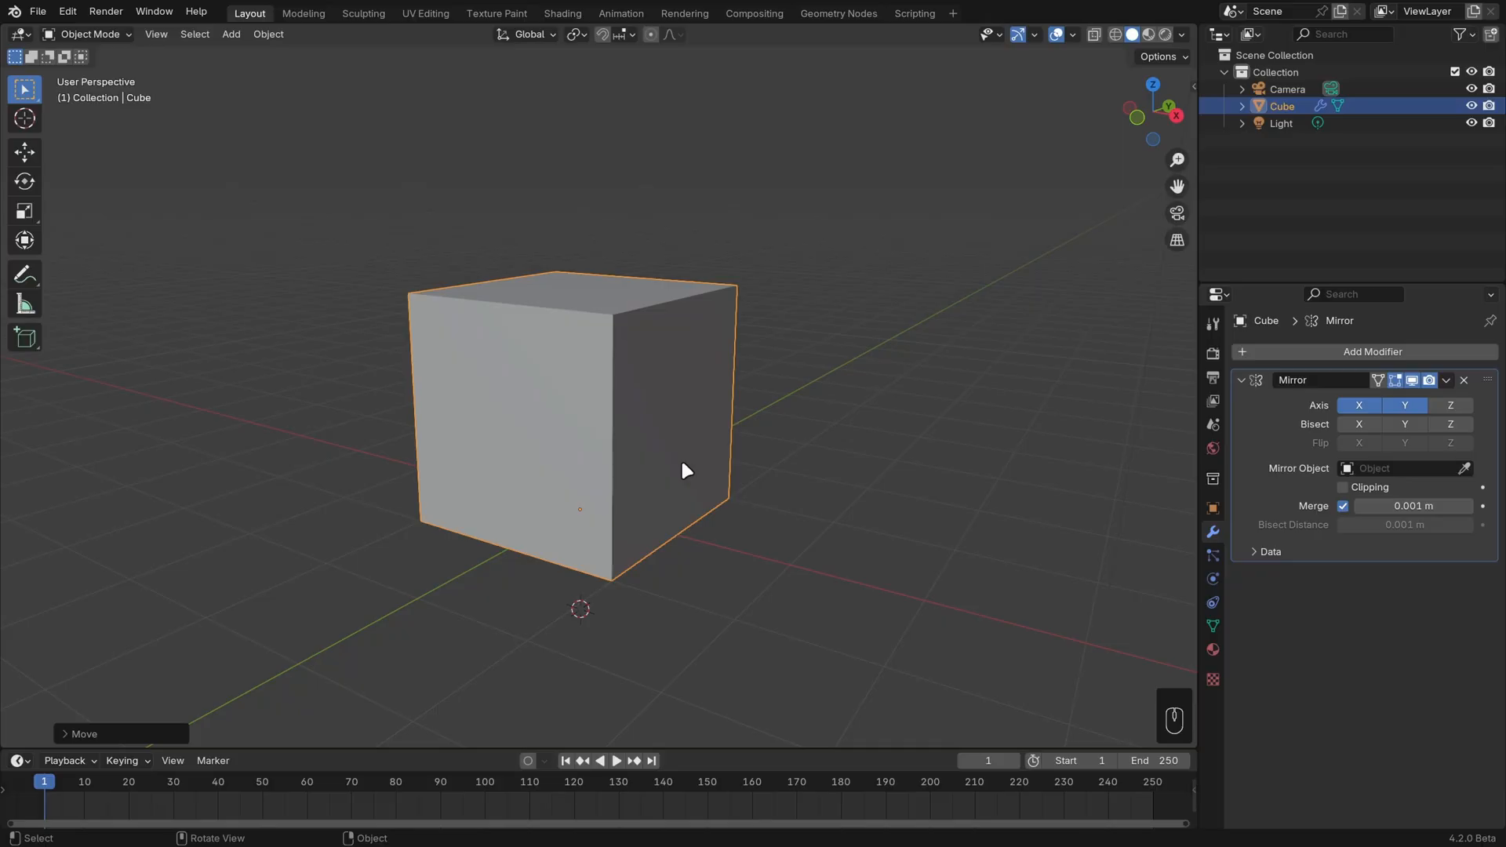
pyautogui.click(1457, 404)
pyautogui.click(1457, 406)
# In Edit Mode, try moving the upper loop-cut vertex on the positive X face's mirror seam both ways, and undo both moves
pyautogui.press('Tab')
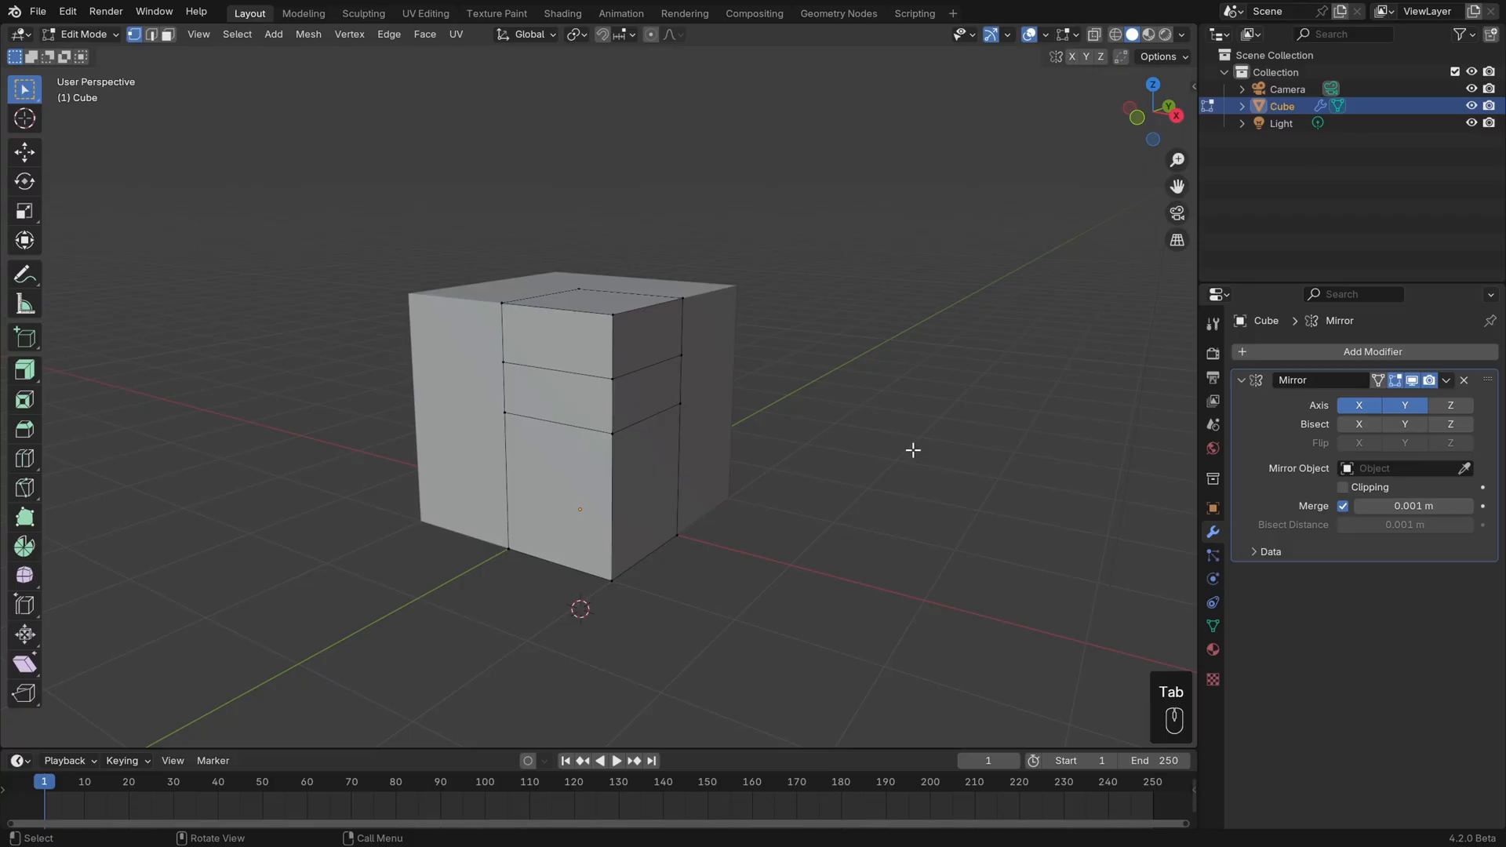
pyautogui.moveTo(874, 437); pyautogui.dragTo(789, 454, button='middle')
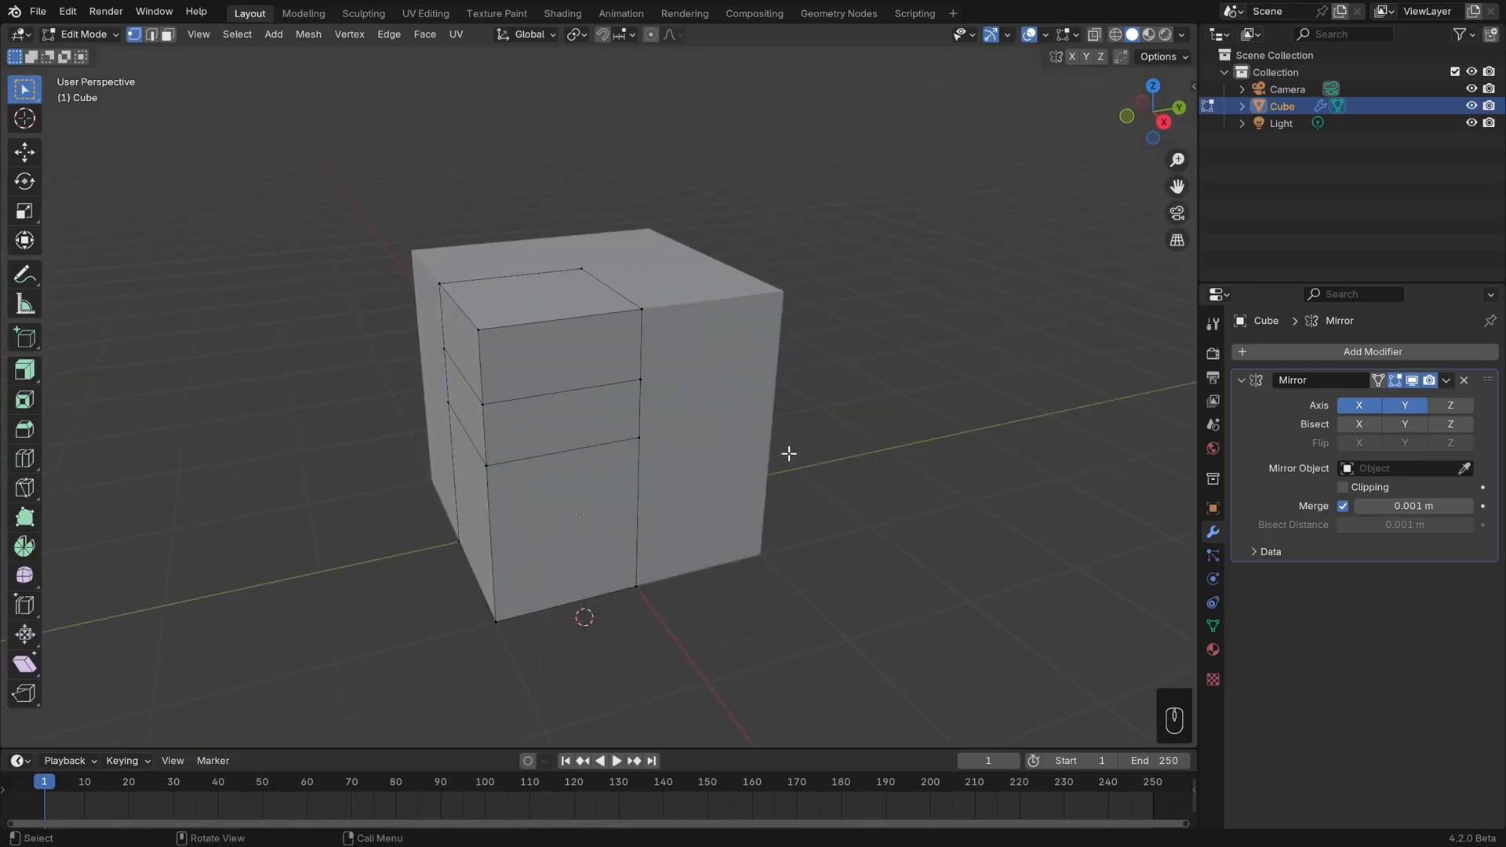
pyautogui.click(637, 375)
pyautogui.moveTo(683, 367); pyautogui.dragTo(667, 405, button='middle')
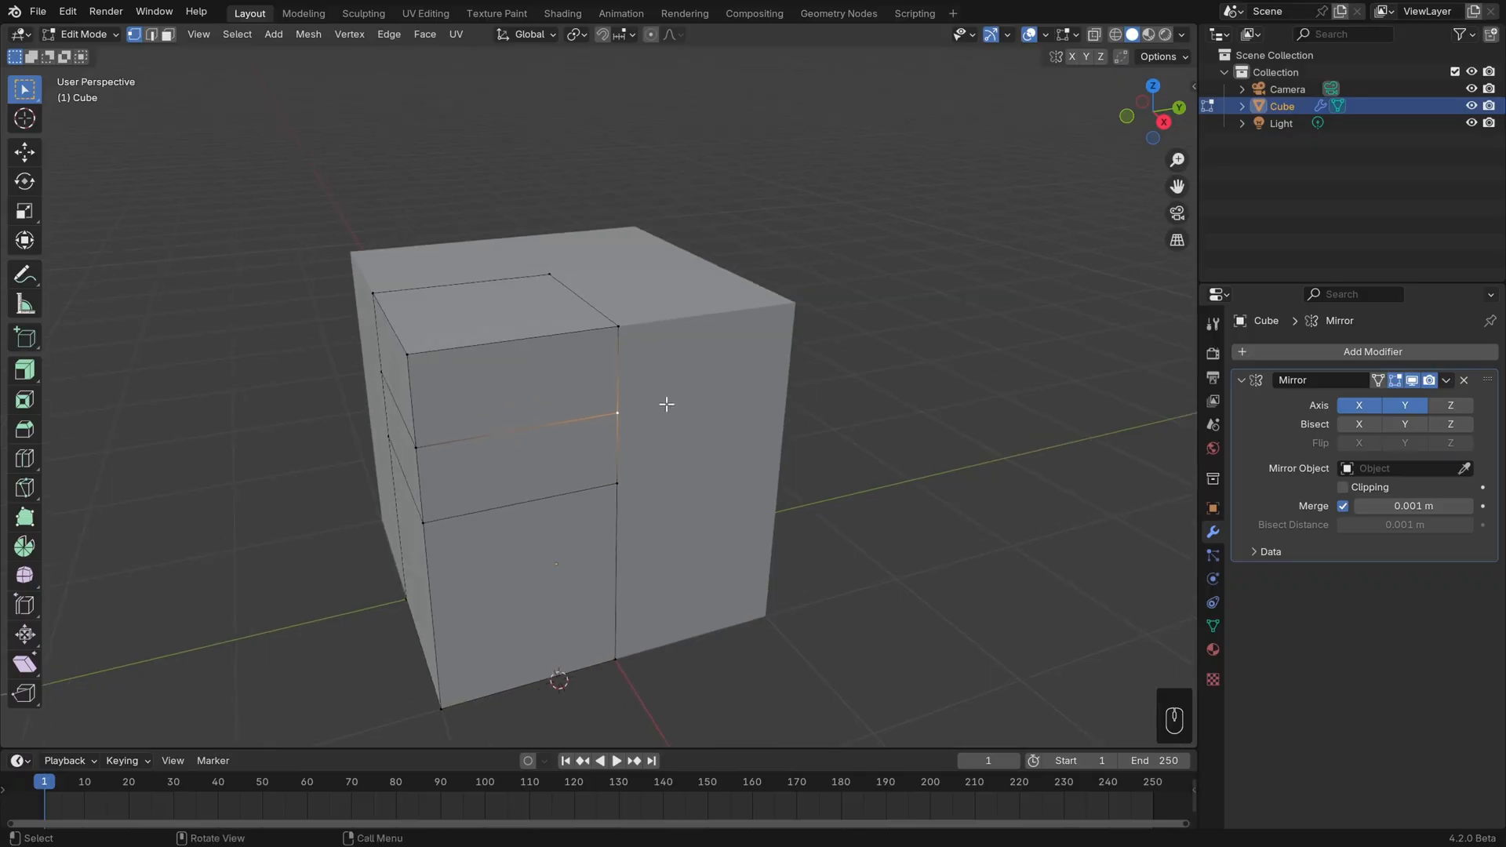
pyautogui.scroll(5, 667, 404)
pyautogui.press('g')
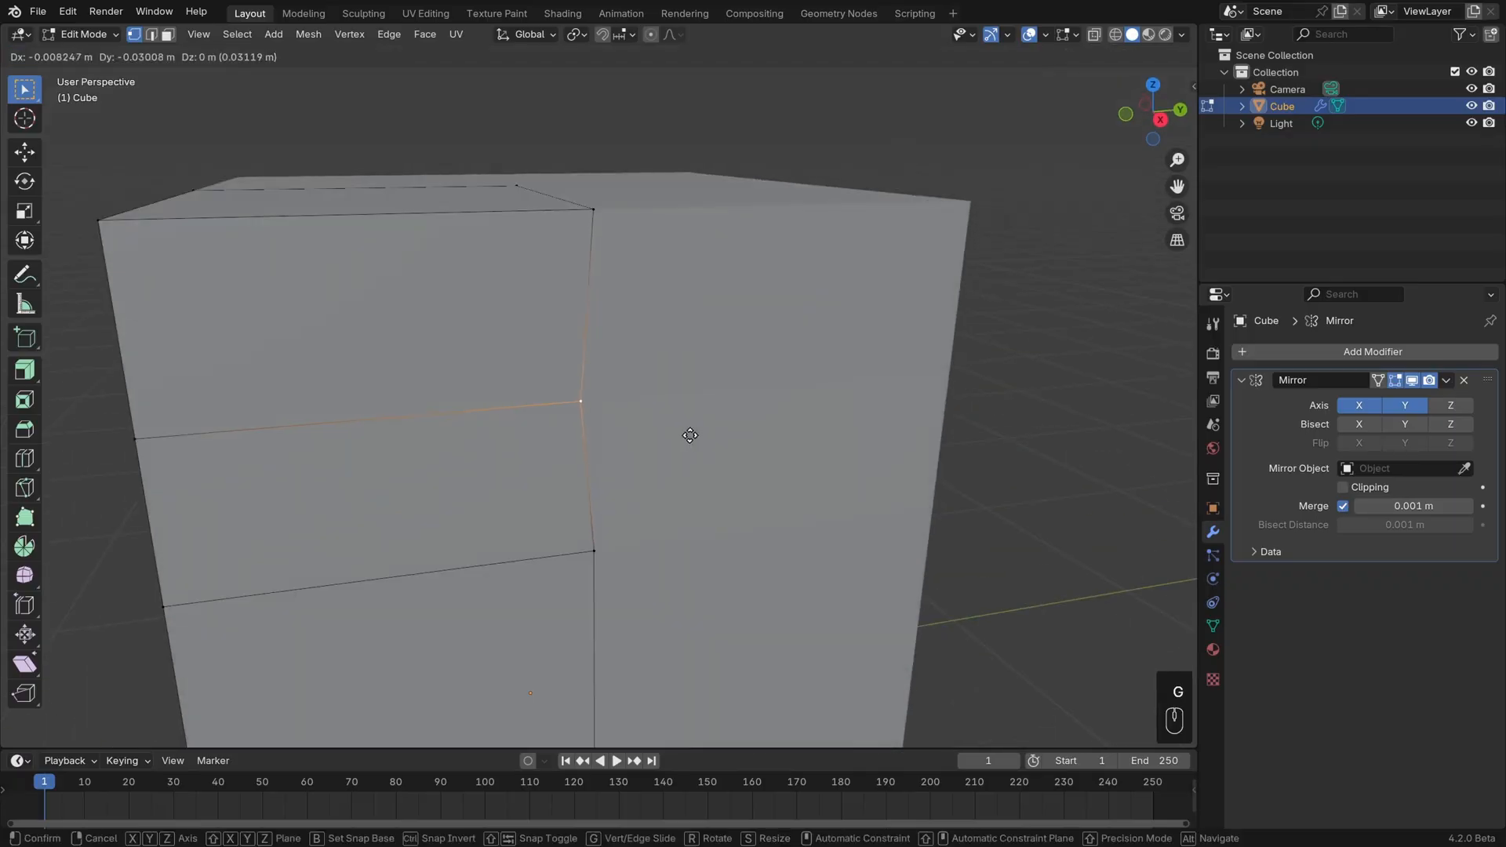
pyautogui.click(680, 443)
pyautogui.moveTo(682, 448); pyautogui.dragTo(750, 453, button='middle')
pyautogui.keyDown('shift'); pyautogui.moveTo(786, 451); pyautogui.dragTo(735, 449, button='middle'); pyautogui.keyUp('shift')
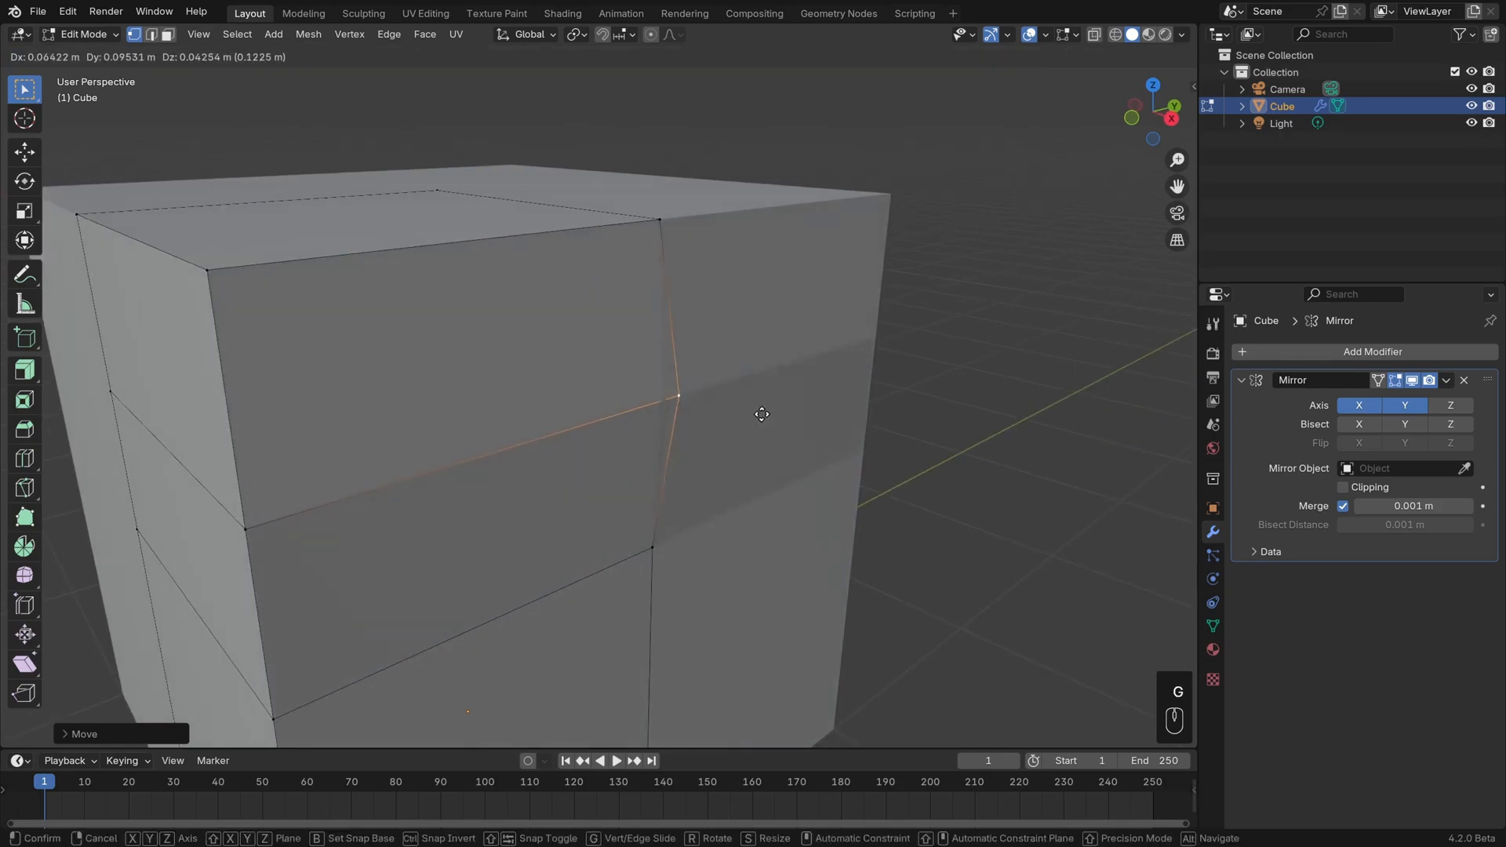
pyautogui.click(767, 417)
pyautogui.moveTo(770, 417); pyautogui.dragTo(717, 444, button='middle')
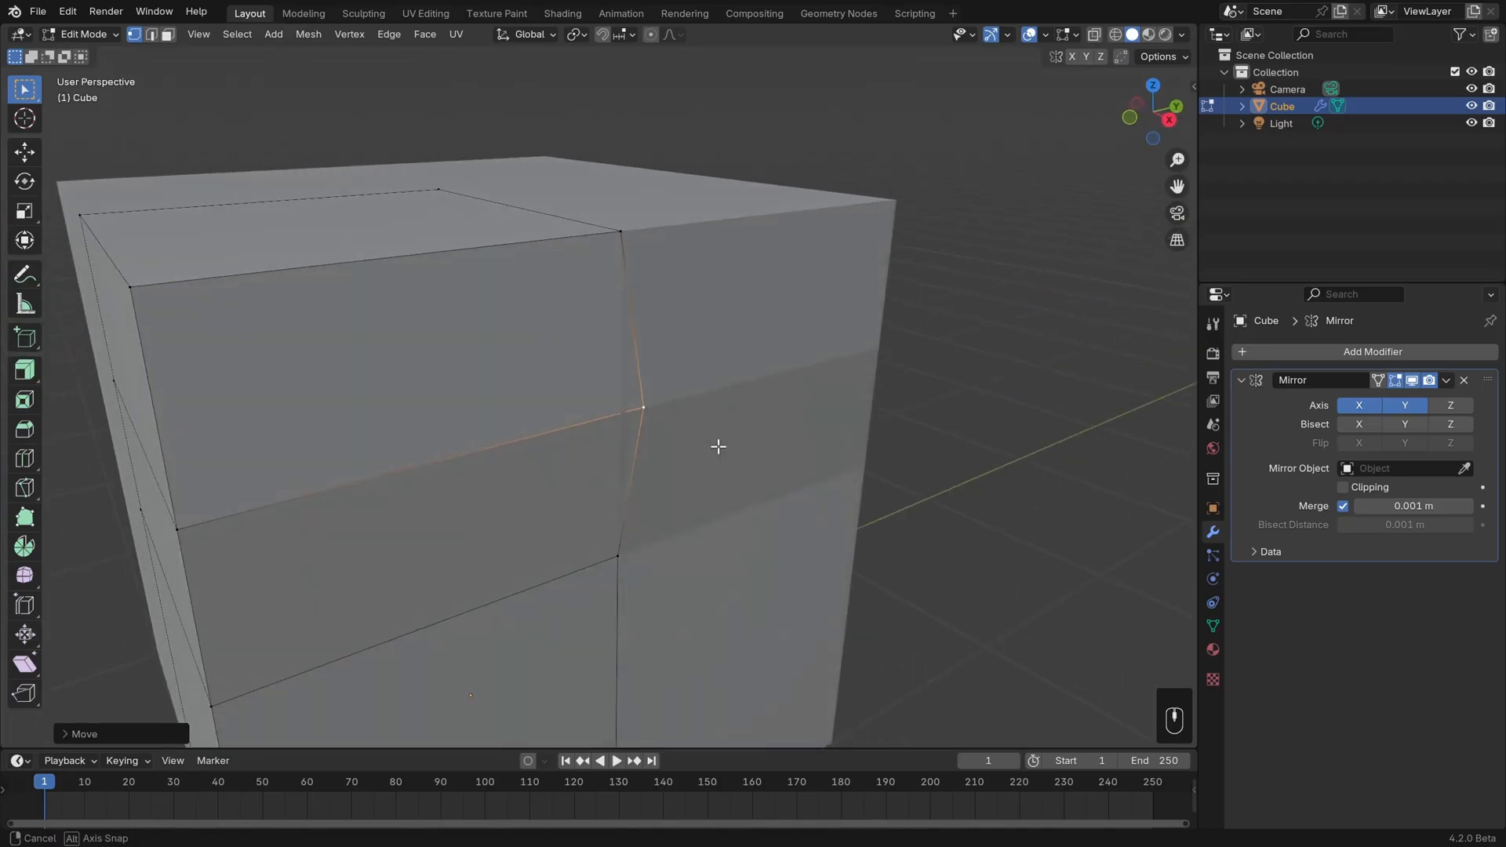
pyautogui.hotkey('ctrl', 'z')
pyautogui.hotkey('ctrl', 'z')
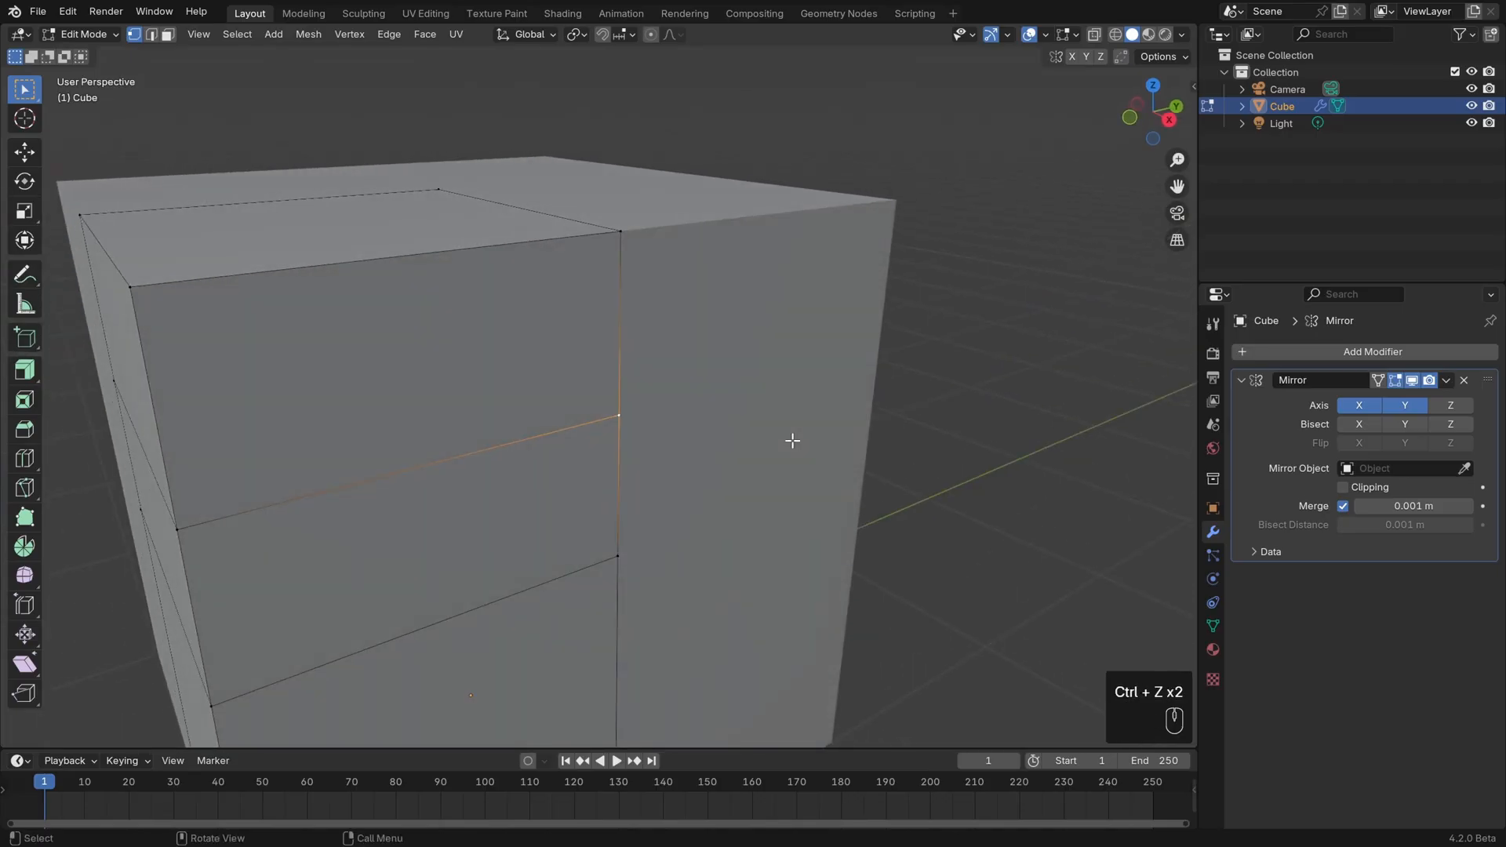
# Turn on Clipping in the Mirror modifier and test it by moving the selected seam vertex, without keeping the move
pyautogui.click(1343, 487)
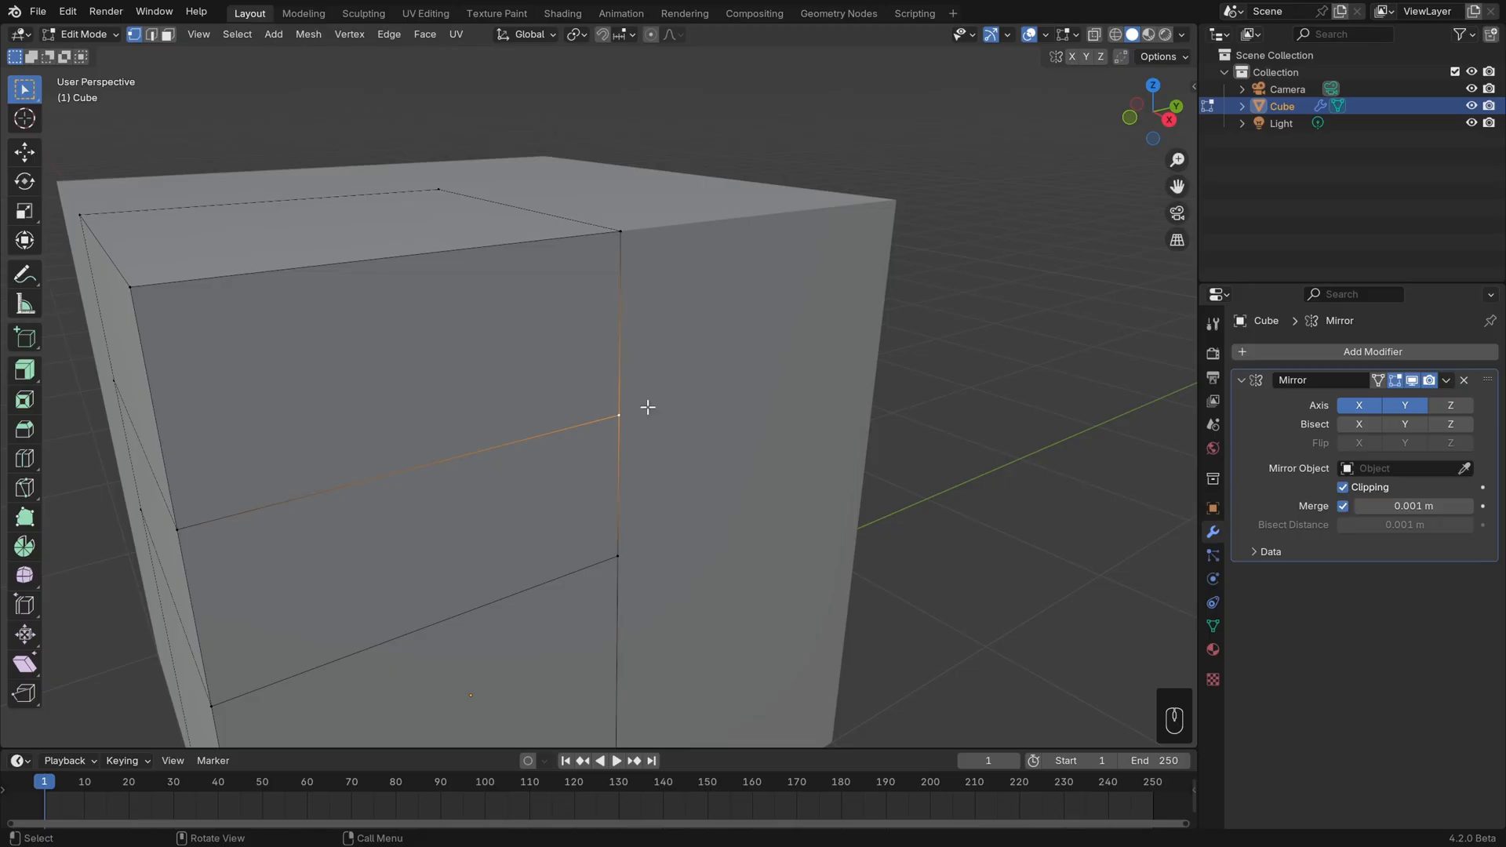
pyautogui.press('g')
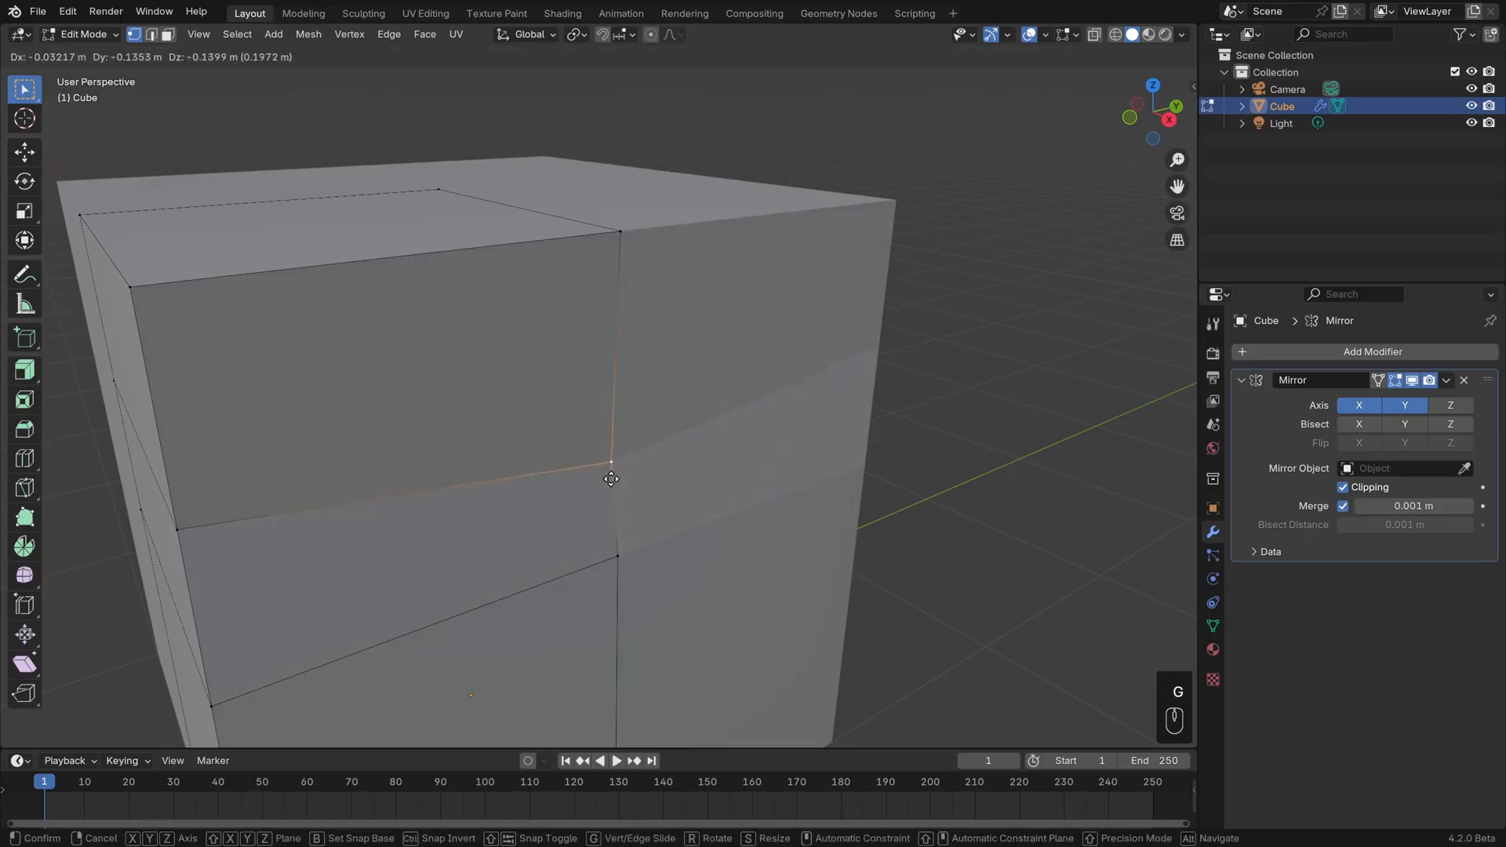
pyautogui.click(734, 381)
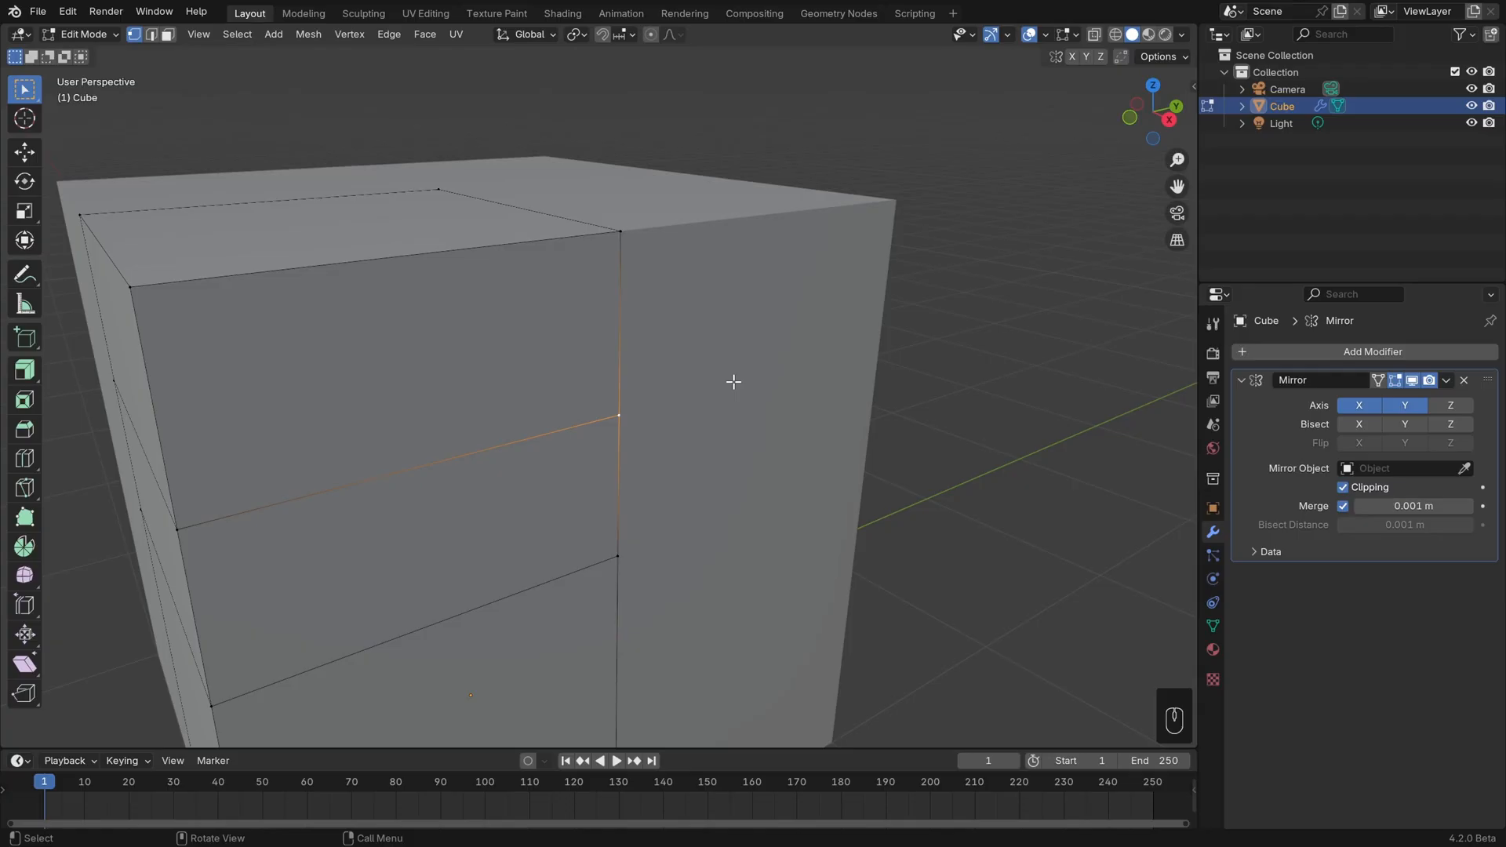
# Add a vertical loop cut through the quarter's positive X face and top, slid toward the outer corner edge
pyautogui.scroll(-2, 609, 457)
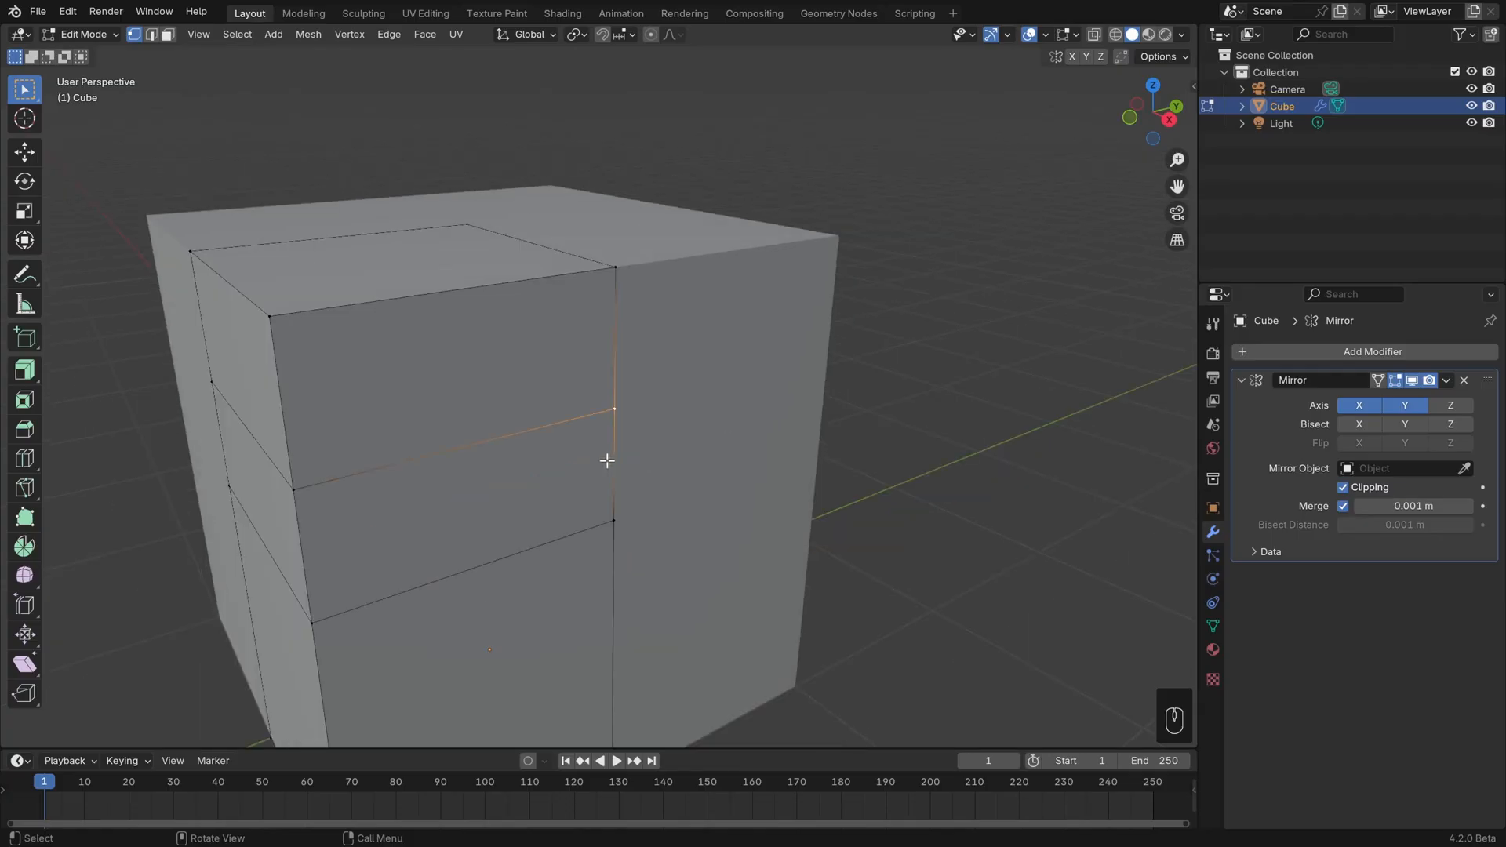
pyautogui.moveTo(579, 448); pyautogui.dragTo(583, 459, button='middle')
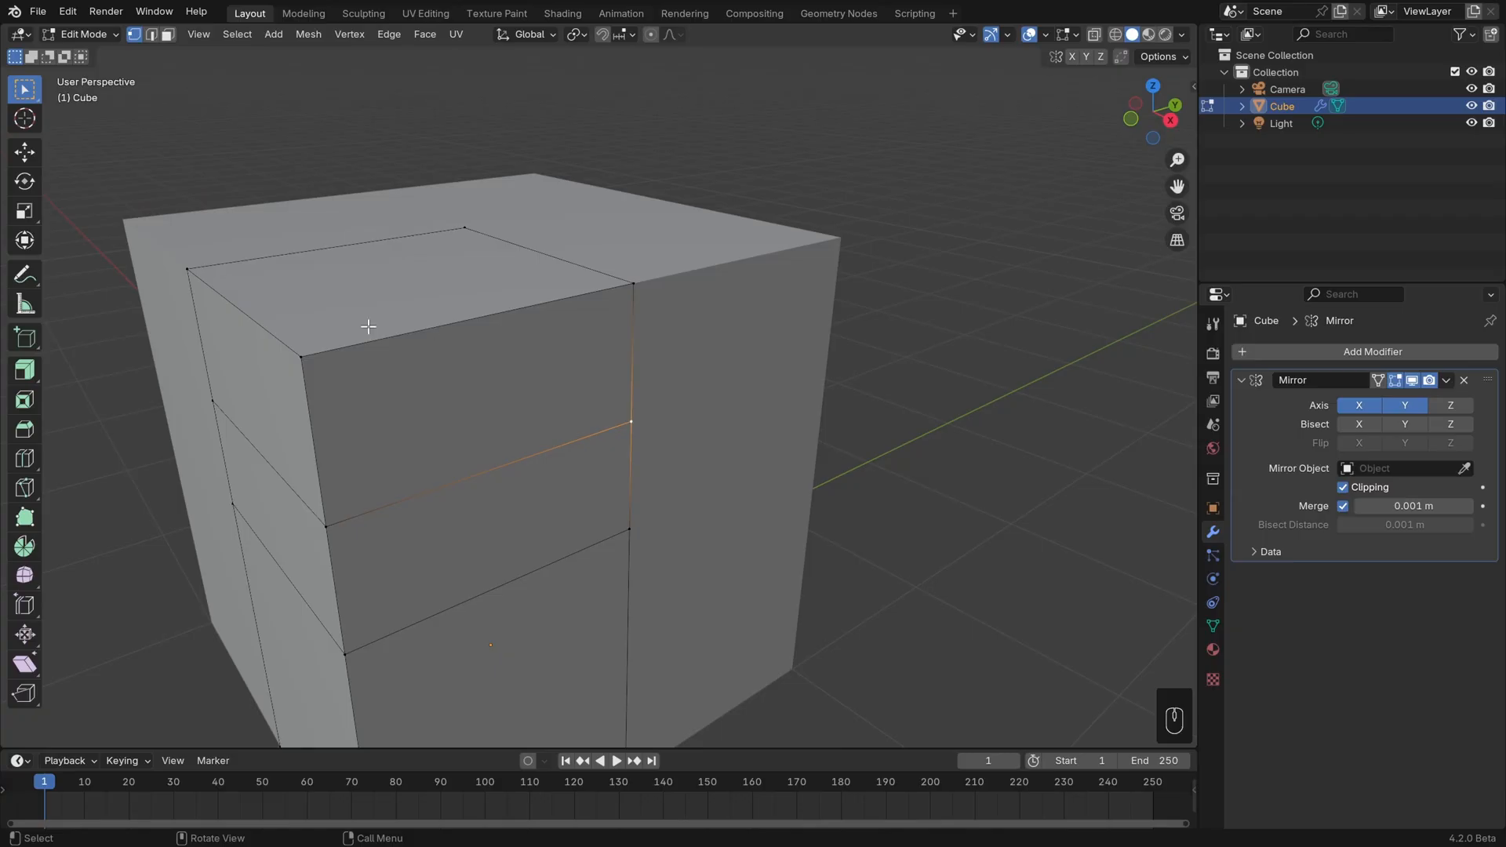
pyautogui.hotkey('ctrl', 'r')
pyautogui.click(451, 326)
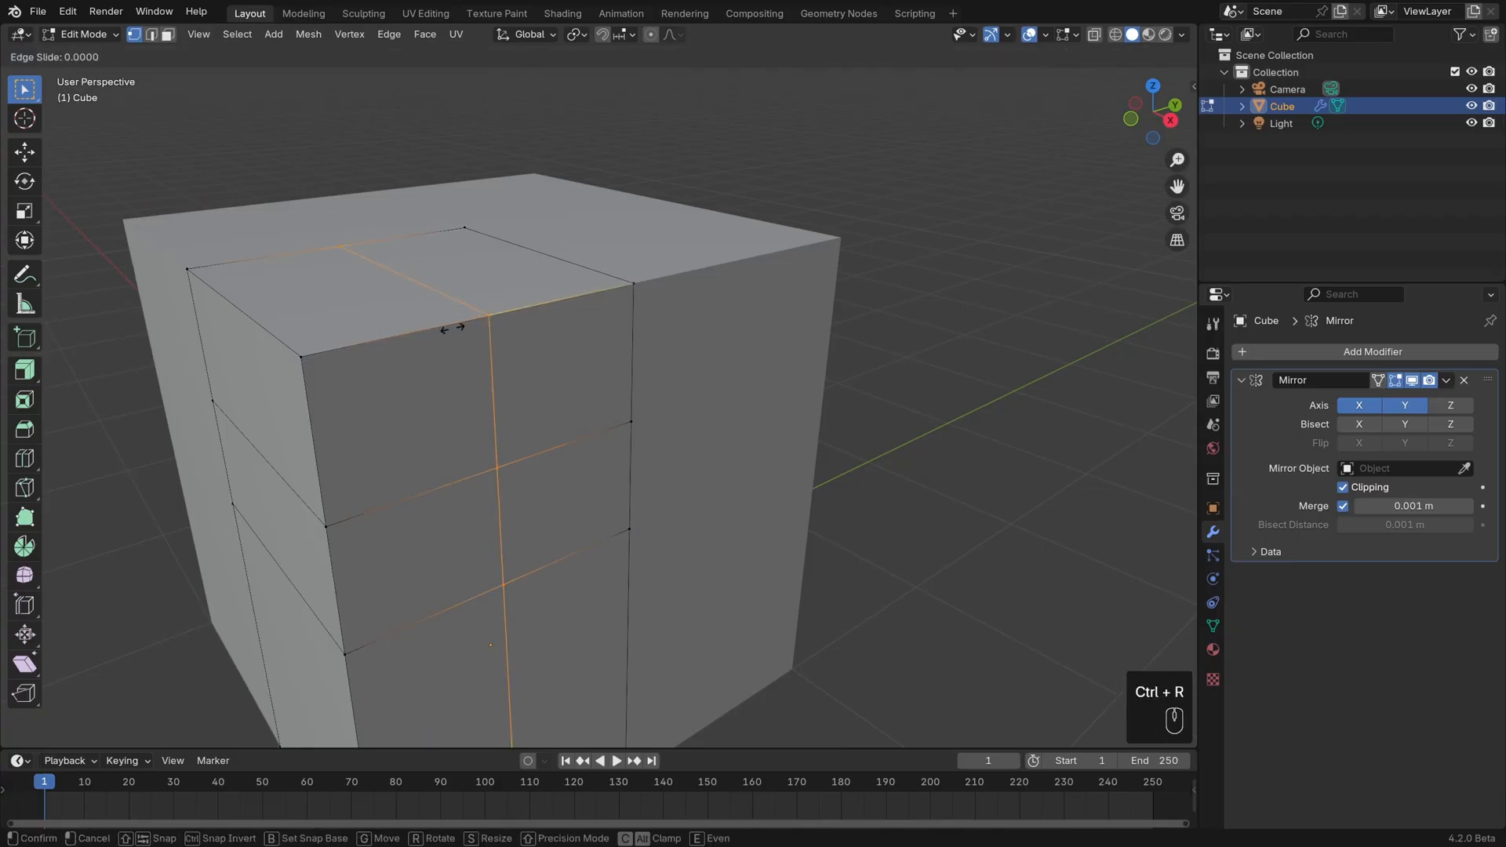
pyautogui.click(393, 340)
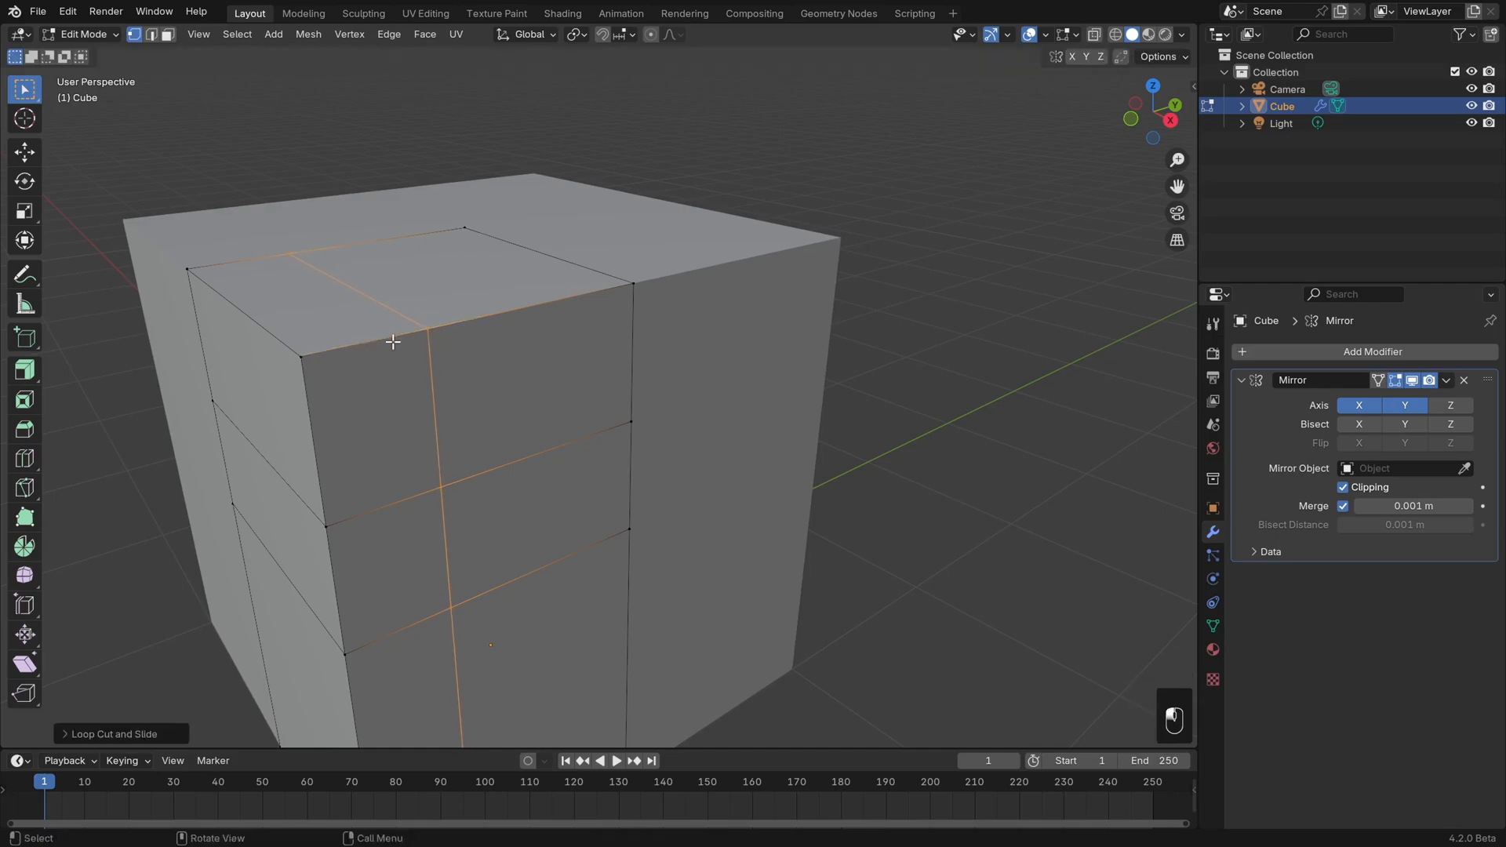
# Add a second vertical loop cut through the quarter's negative Y face and top, slid toward the outer corner edge
pyautogui.moveTo(510, 360); pyautogui.dragTo(581, 362, button='middle')
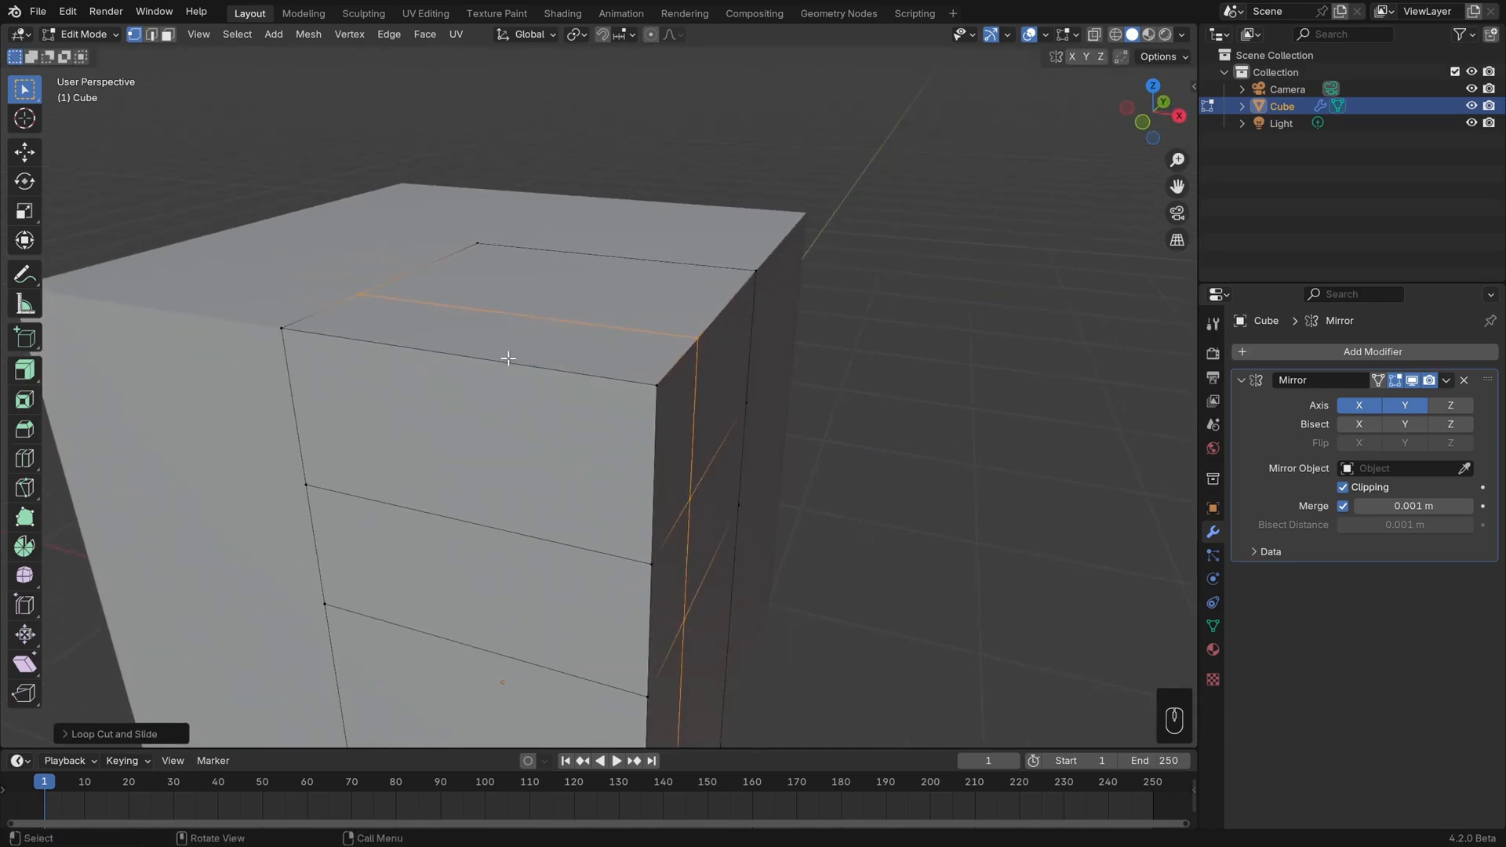
pyautogui.hotkey('ctrl', 'r')
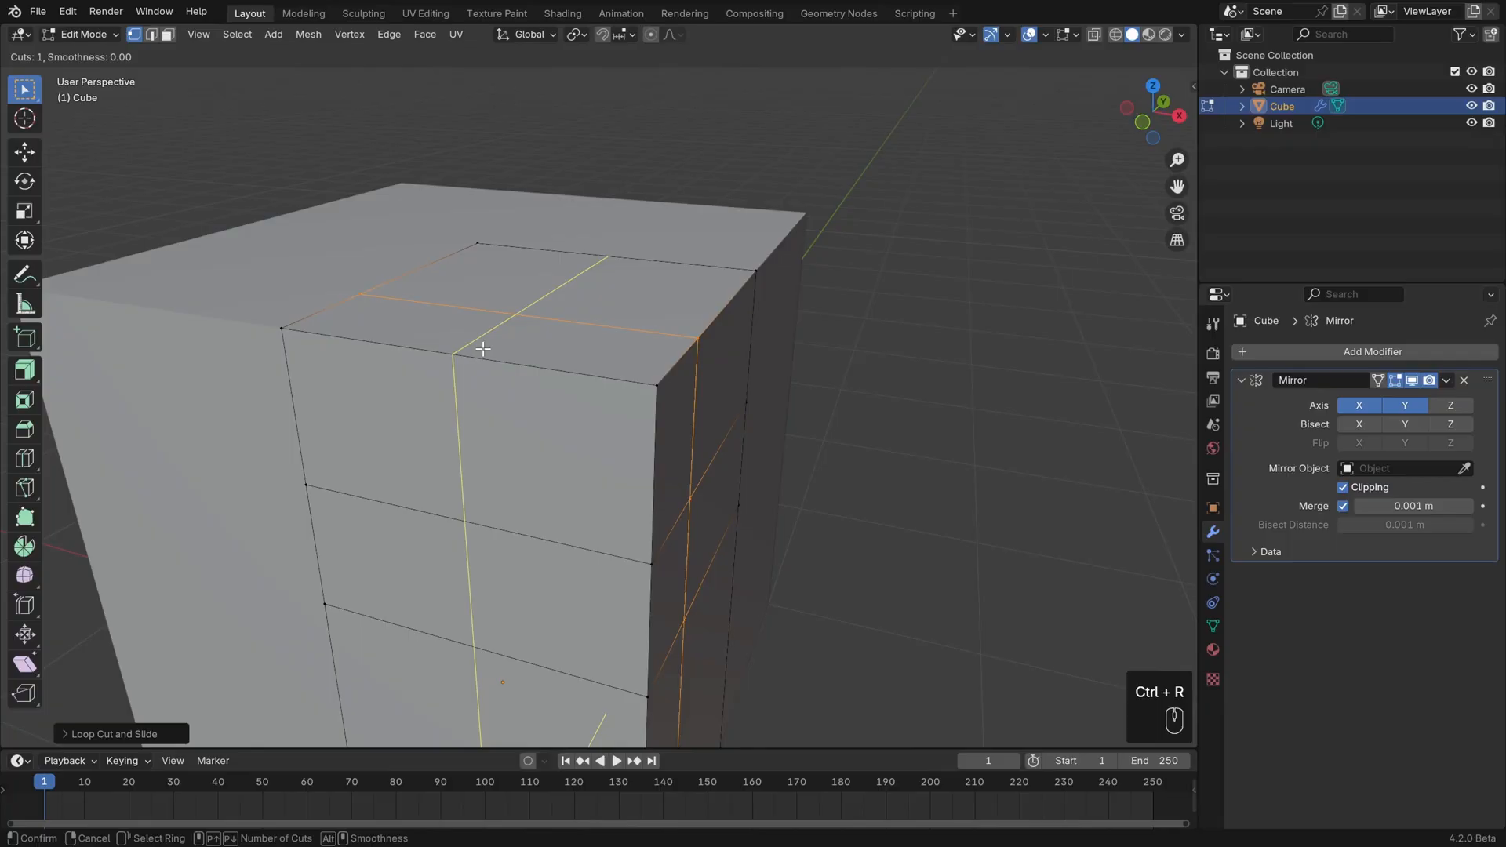
pyautogui.click(482, 348)
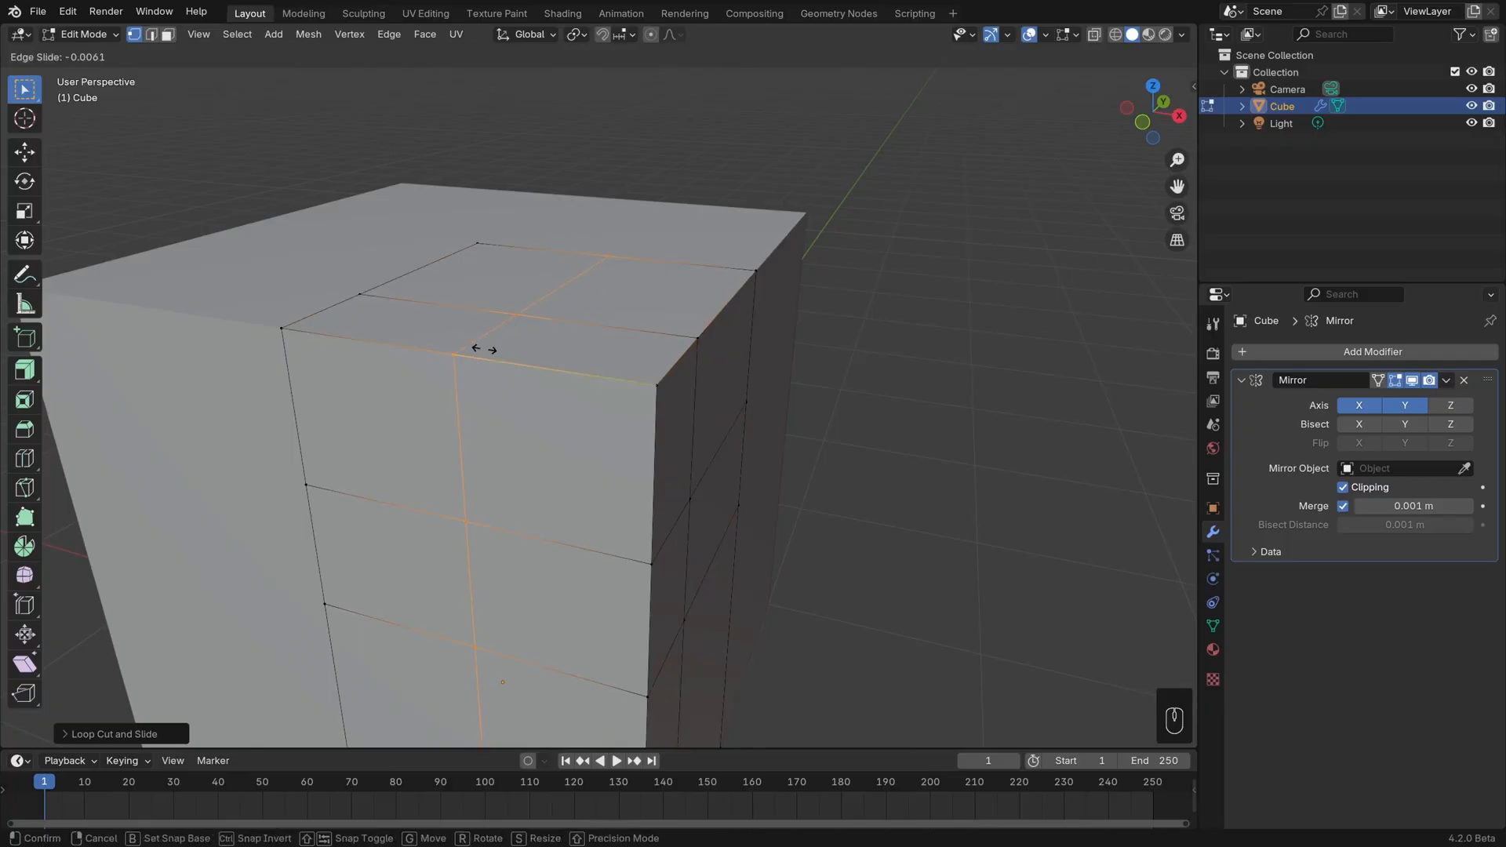
pyautogui.click(534, 354)
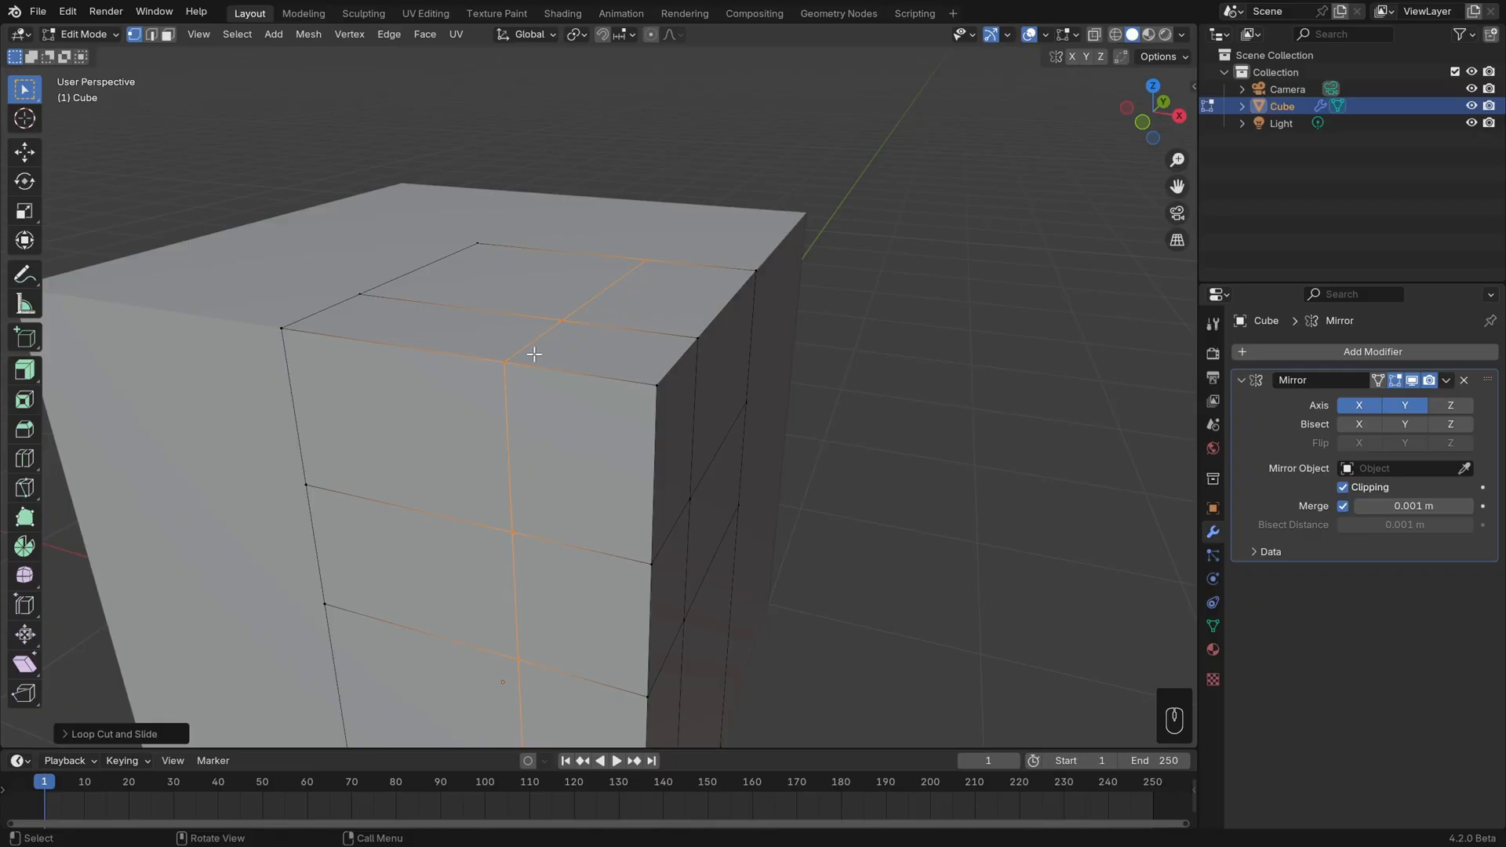
pyautogui.moveTo(679, 460); pyautogui.dragTo(648, 463, button='middle')
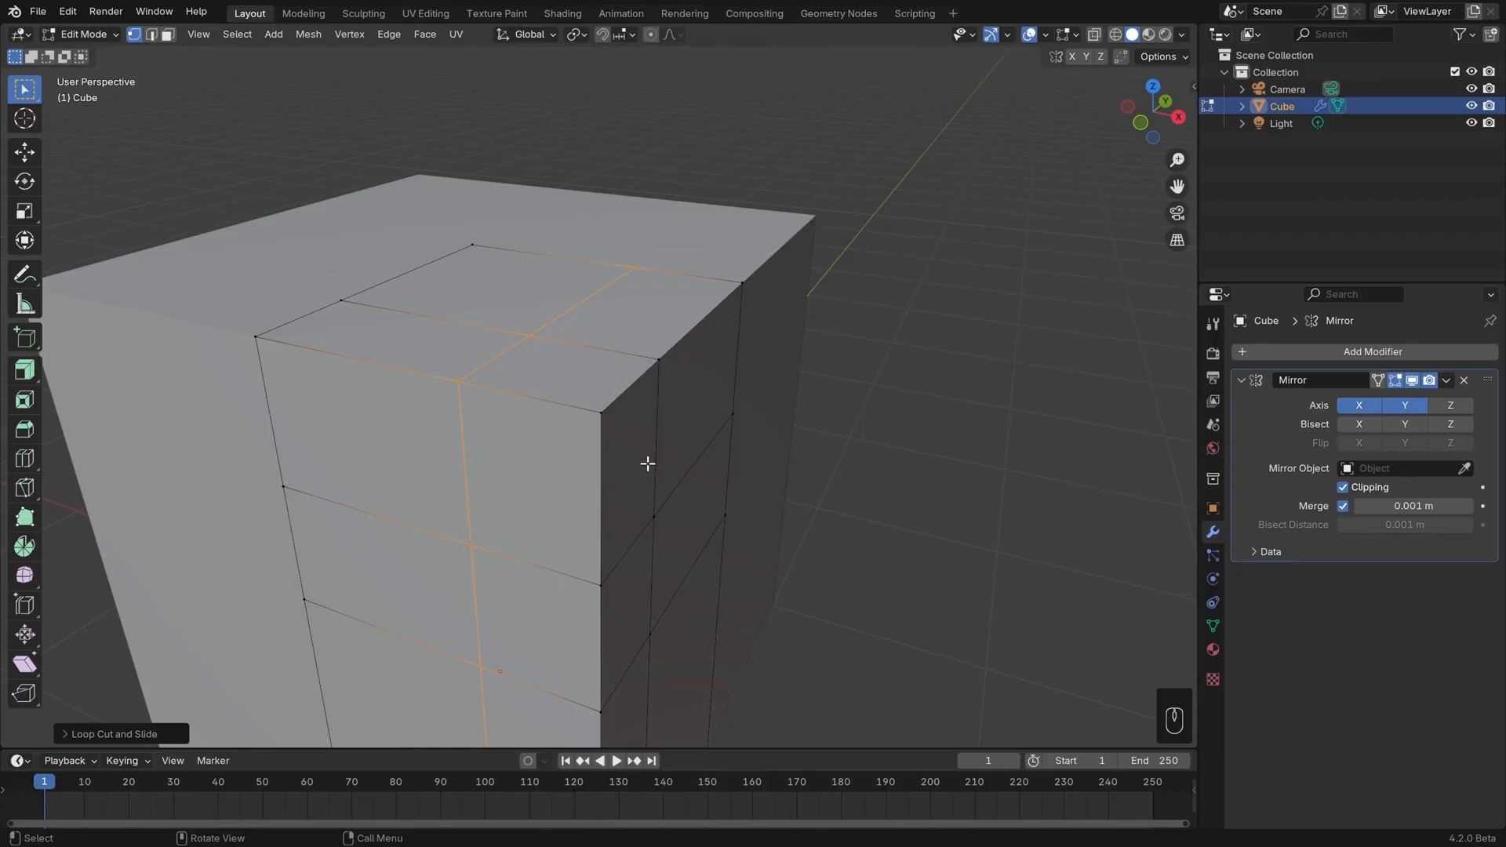
# Turn on snapping, switch to front wireframe view and try moving the newest vertical loop along X in 0.1 m increments
pyautogui.click(633, 36)
pyautogui.press('KP_1')
pyautogui.keyDown('shift'); pyautogui.moveTo(1040, 157); pyautogui.dragTo(1023, 185, button='middle'); pyautogui.keyUp('shift')
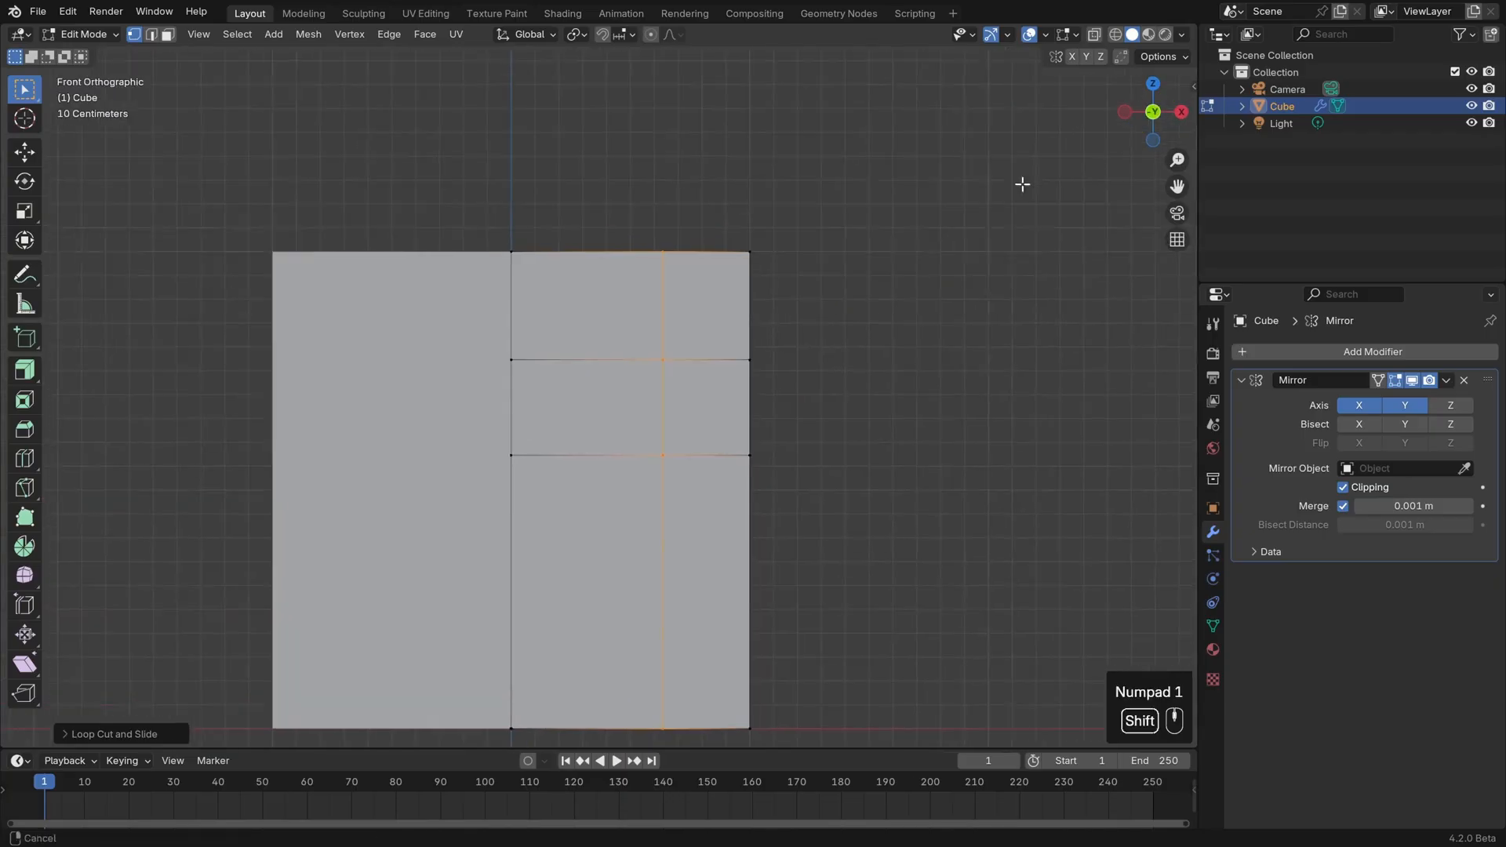
pyautogui.scroll(1, 999, 222)
pyautogui.click(1115, 34)
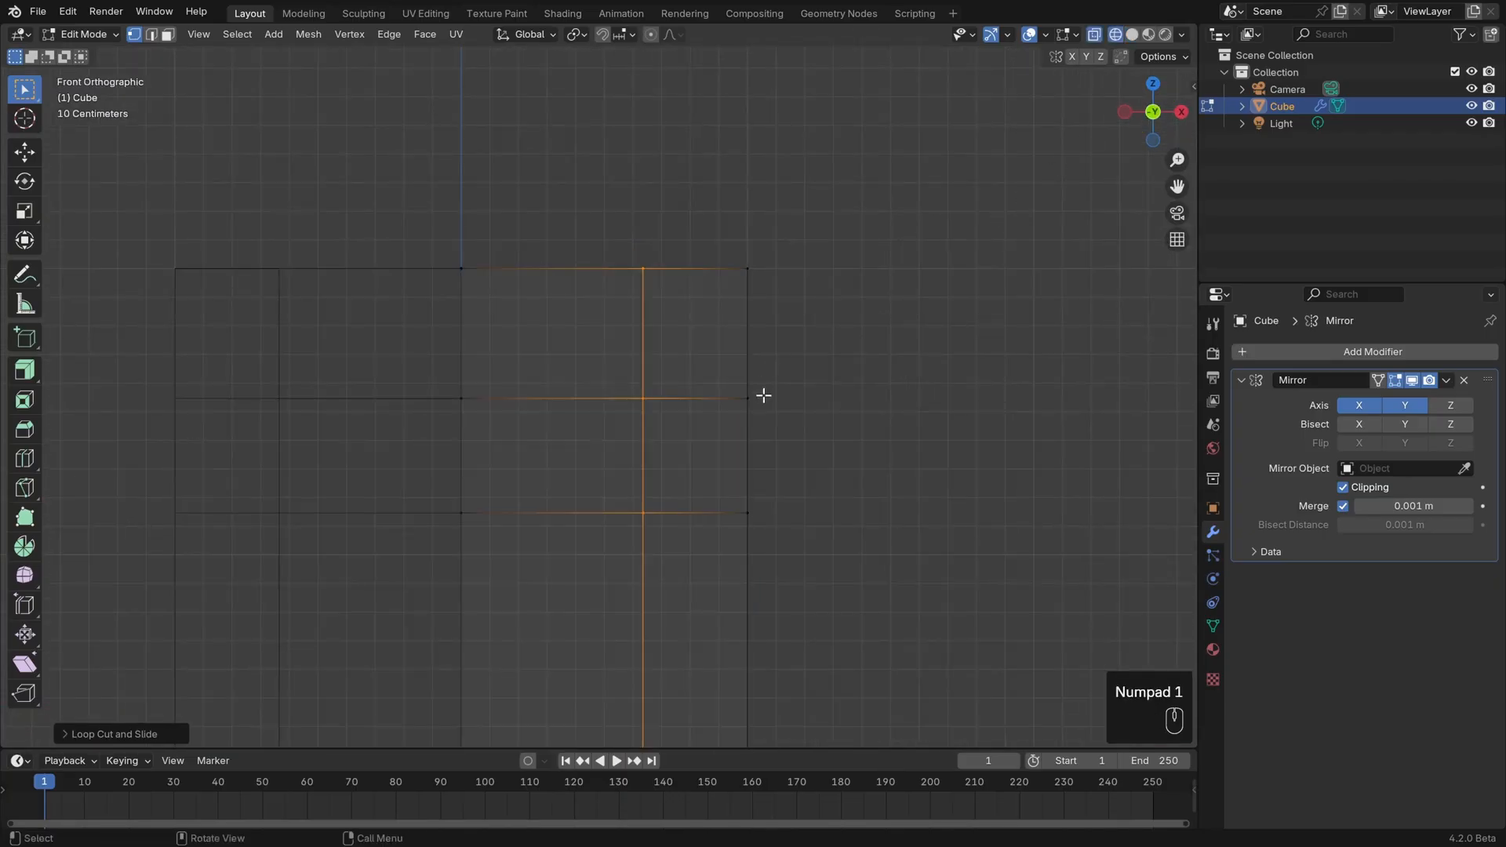
pyautogui.keyDown('shift'); pyautogui.moveTo(814, 324); pyautogui.dragTo(800, 324, button='middle'); pyautogui.keyUp('shift')
pyautogui.scroll(2, 800, 324)
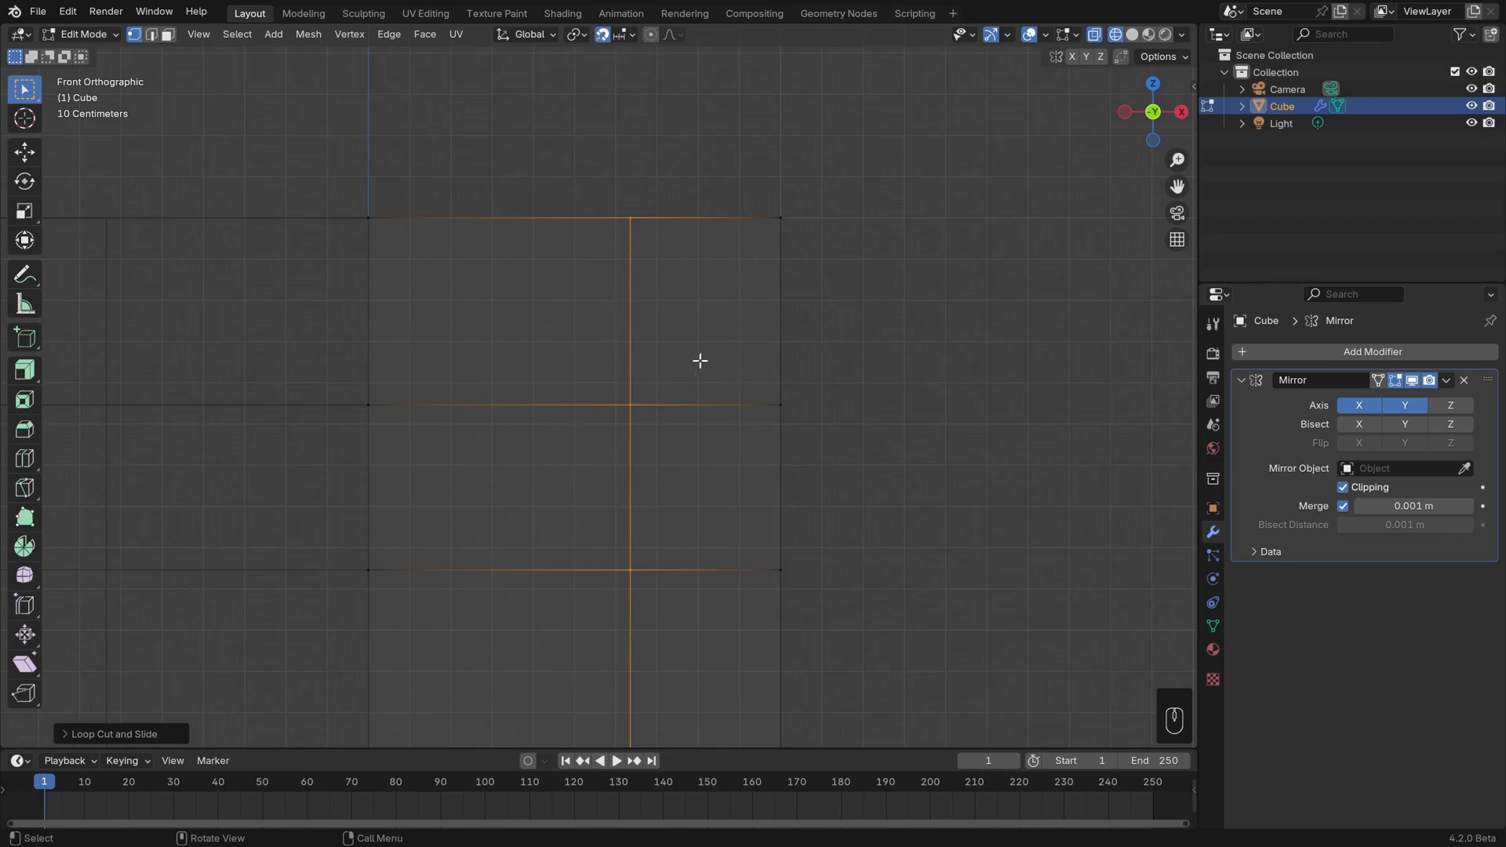
pyautogui.press('g')
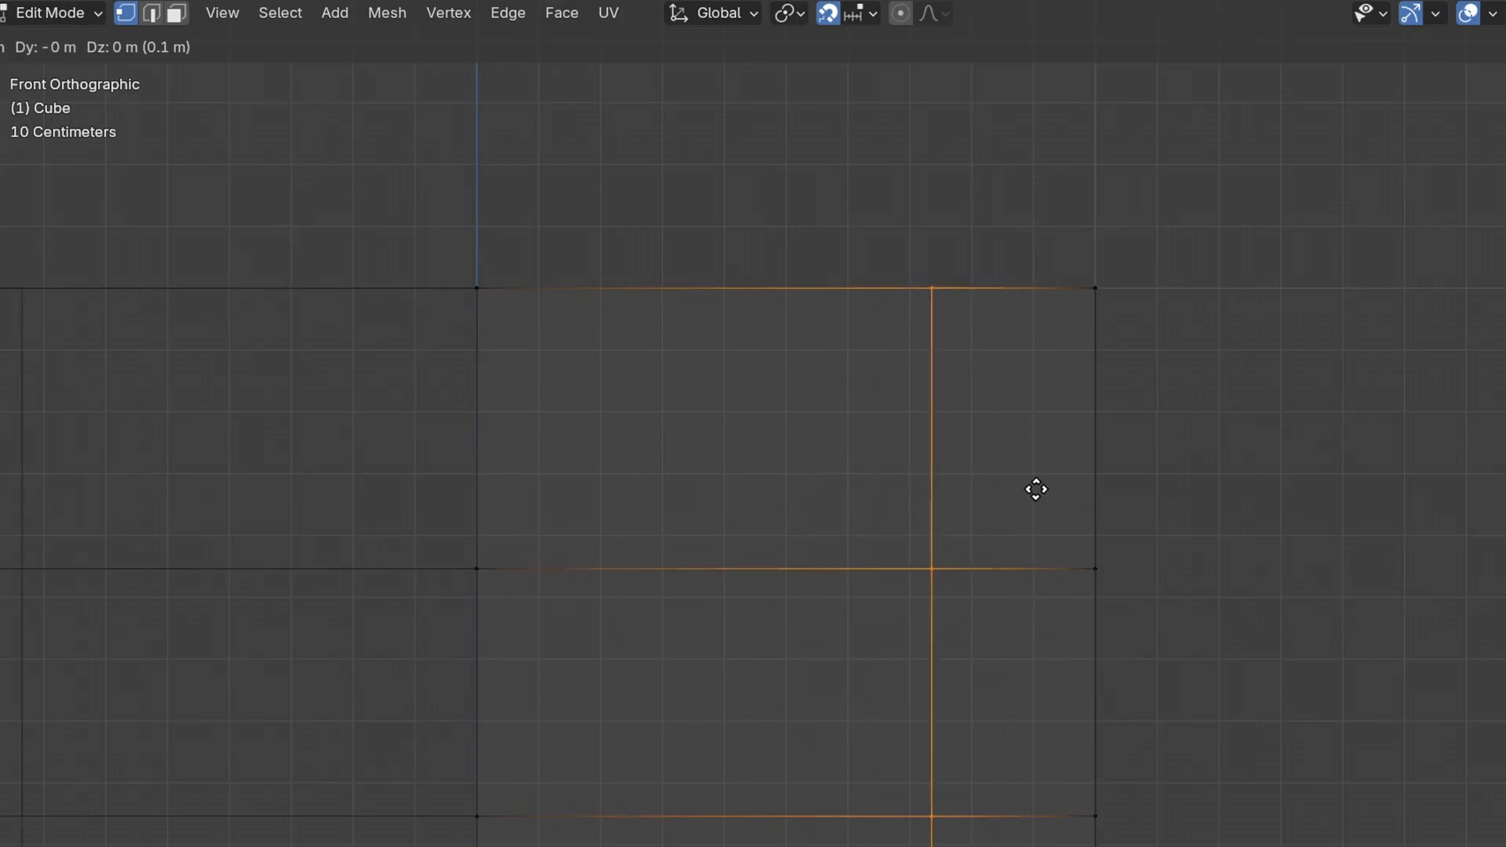
pyautogui.click(961, 487)
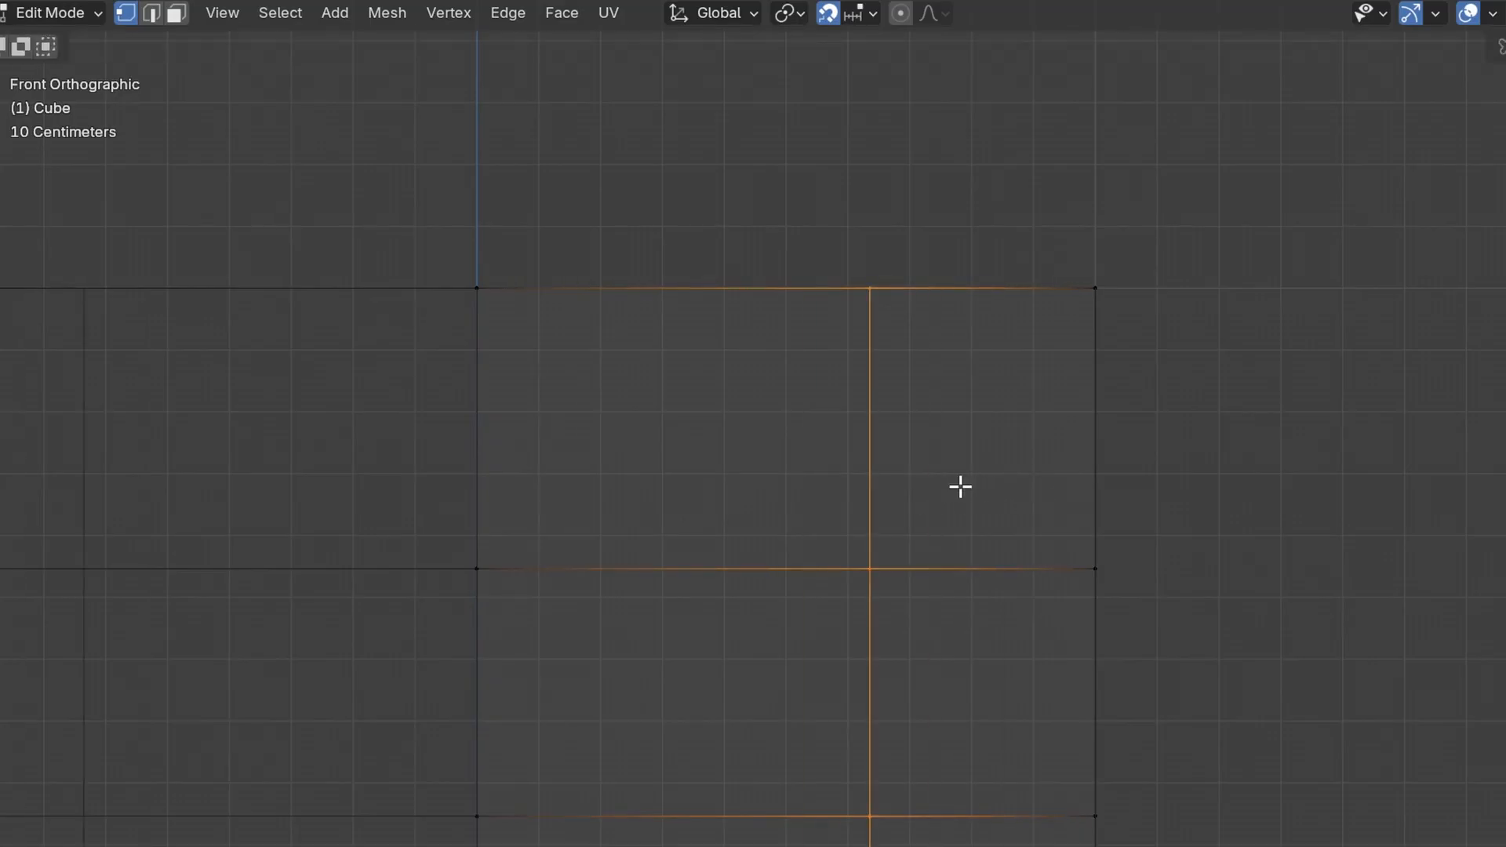
# Set the snap target to Grid and move the selected vertical loop along X onto the nearest grid line toward the mirror seam
pyautogui.click(870, 14)
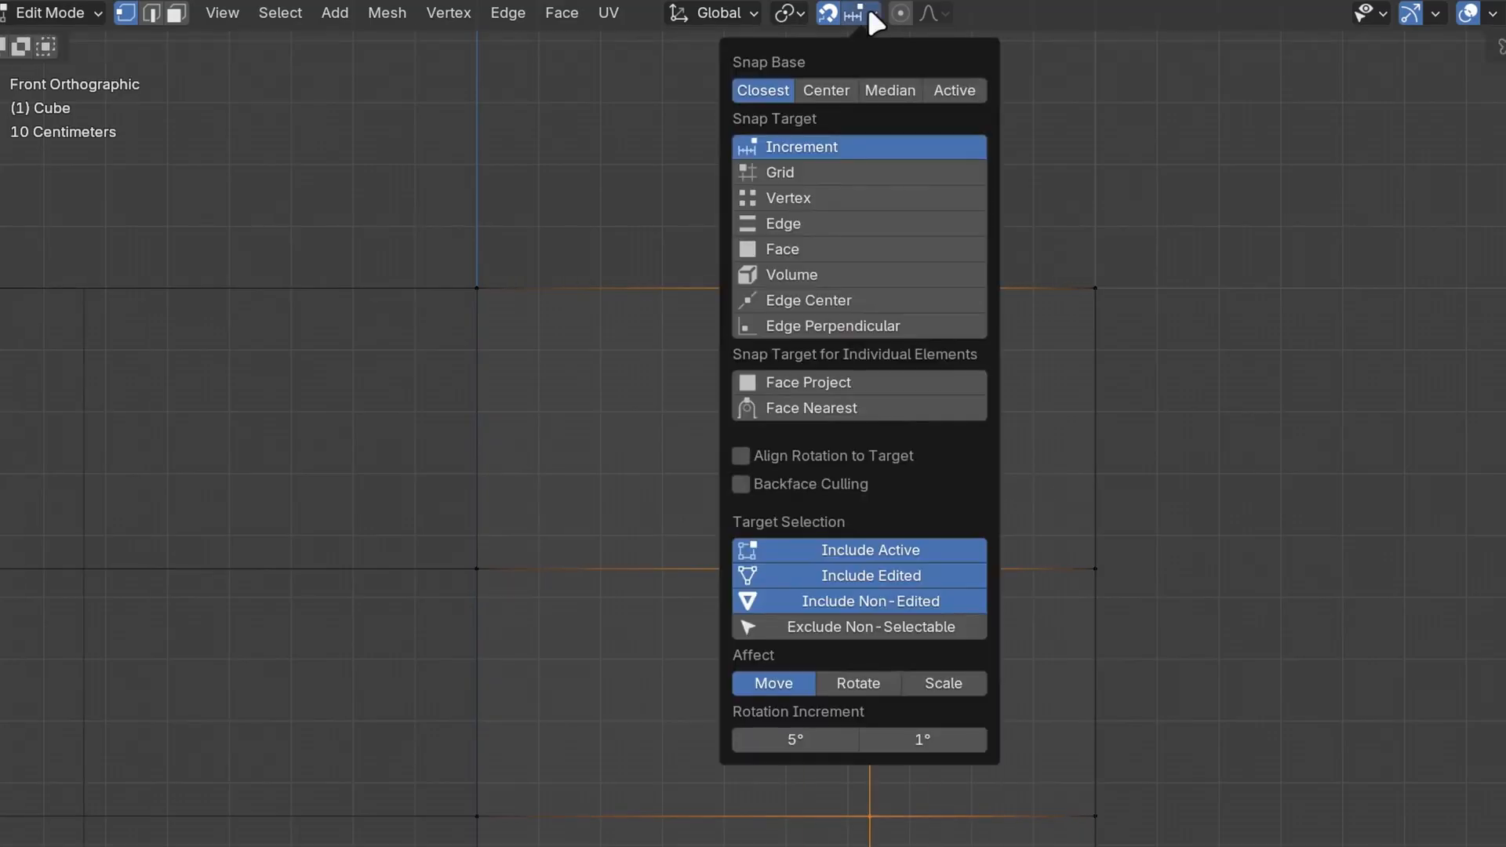
pyautogui.click(838, 170)
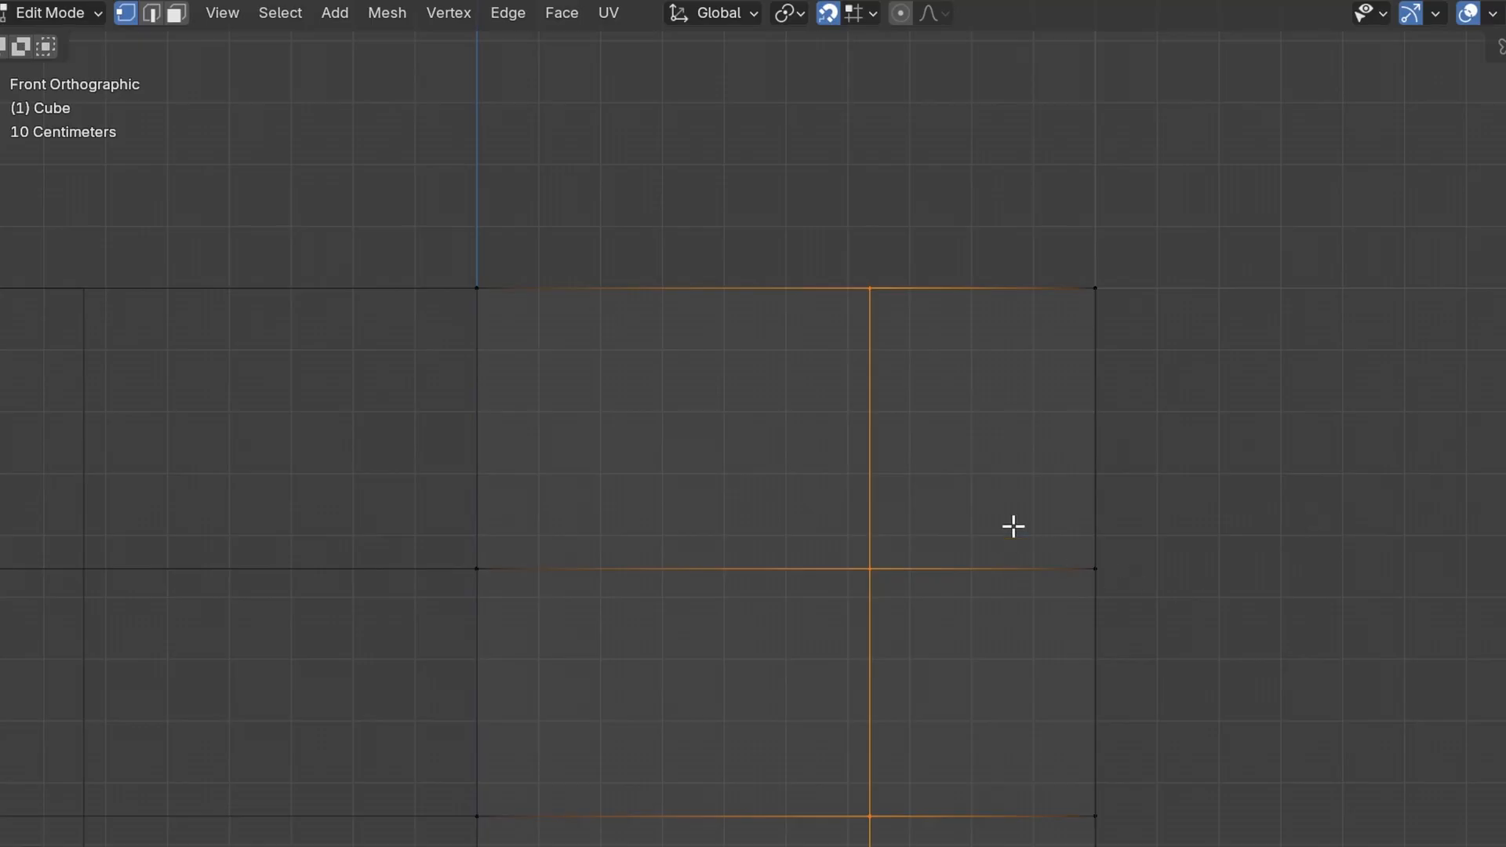
pyautogui.press('g')
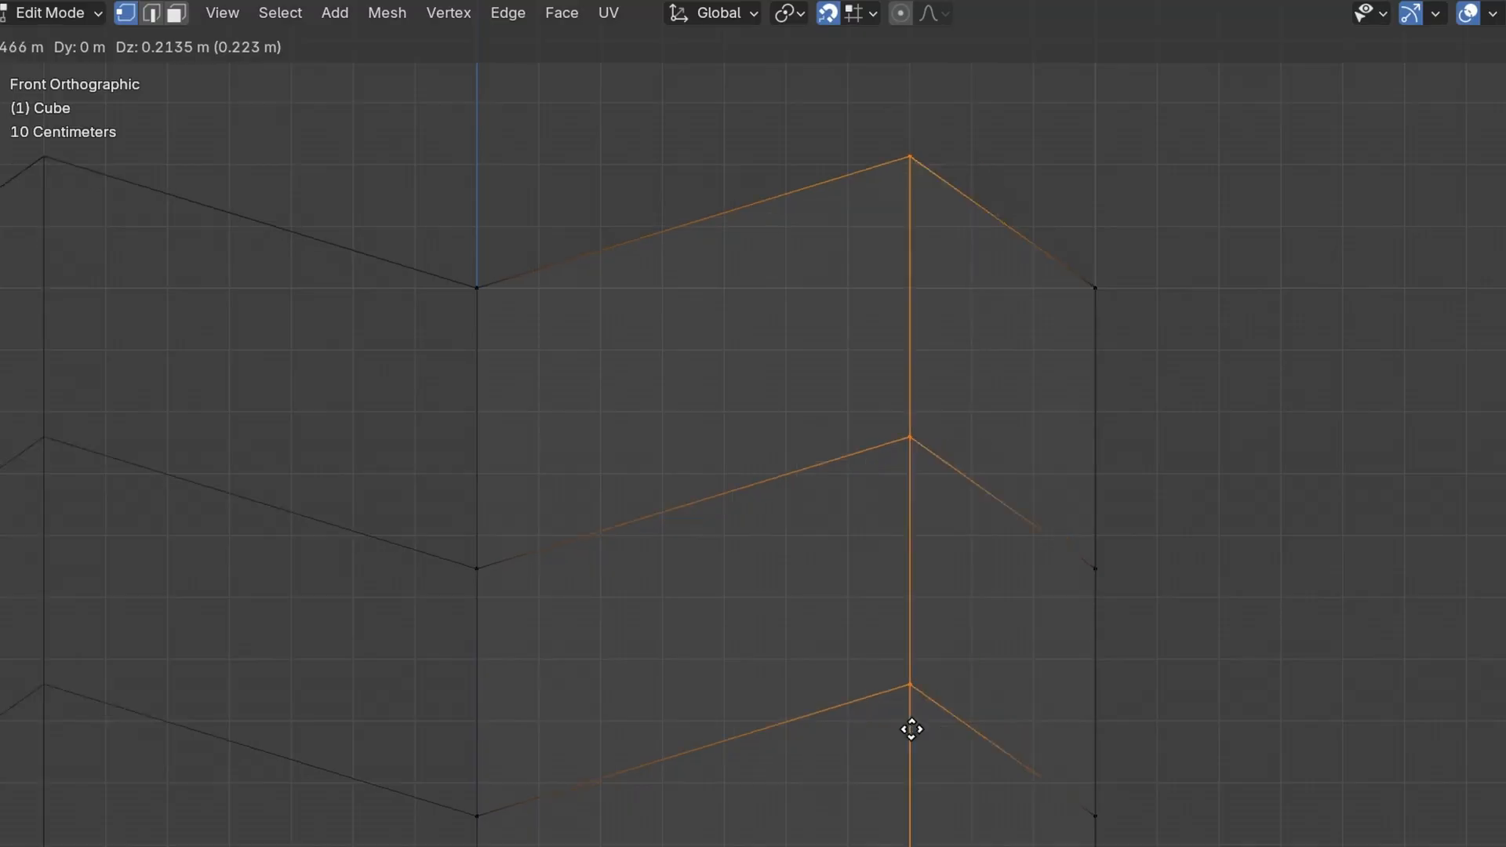
pyautogui.press('x')
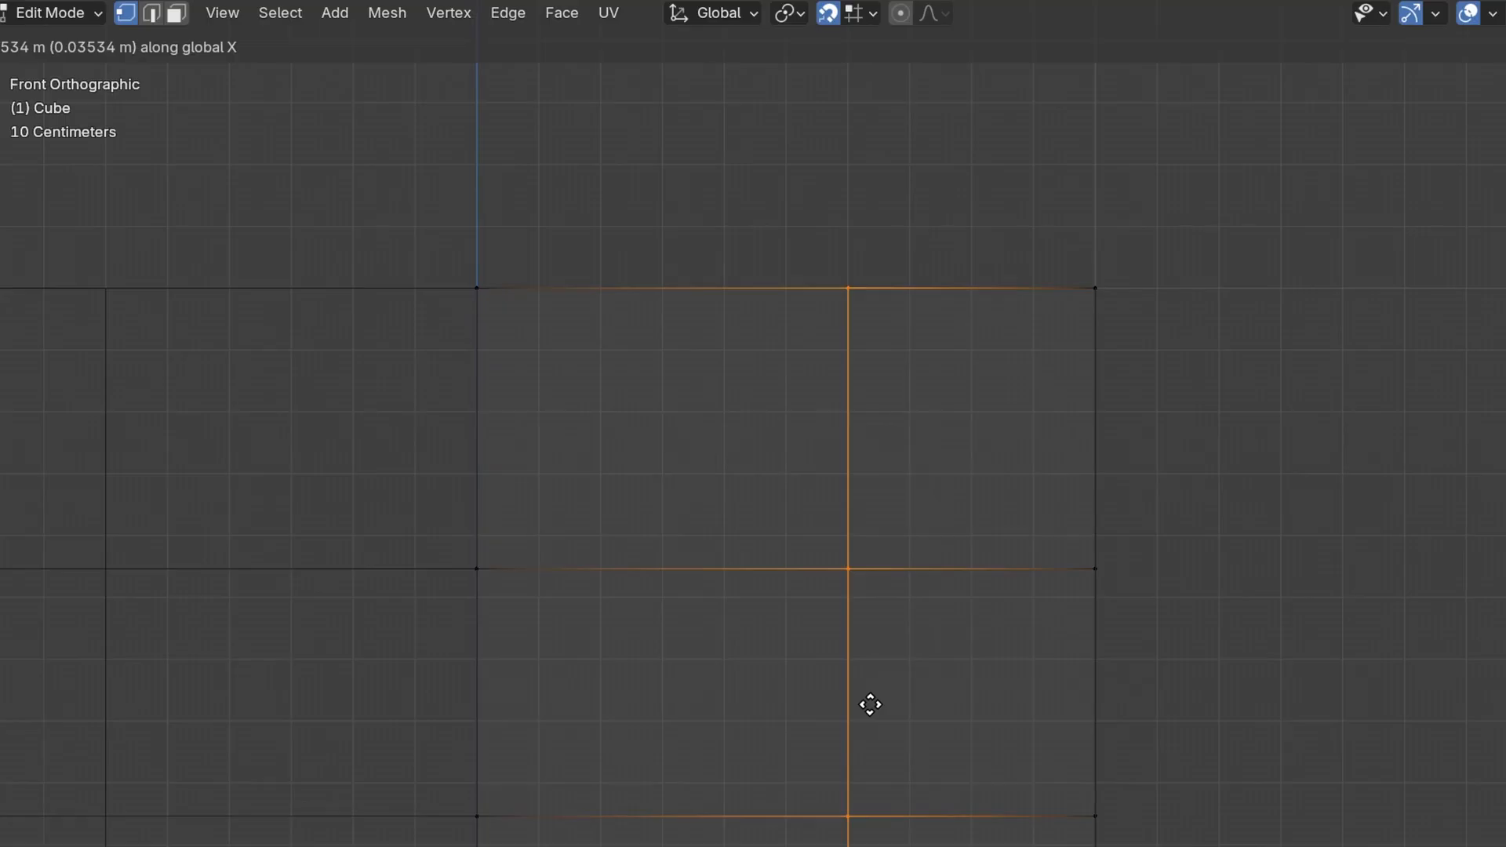
pyautogui.click(871, 704)
pyautogui.scroll(2, 965, 592)
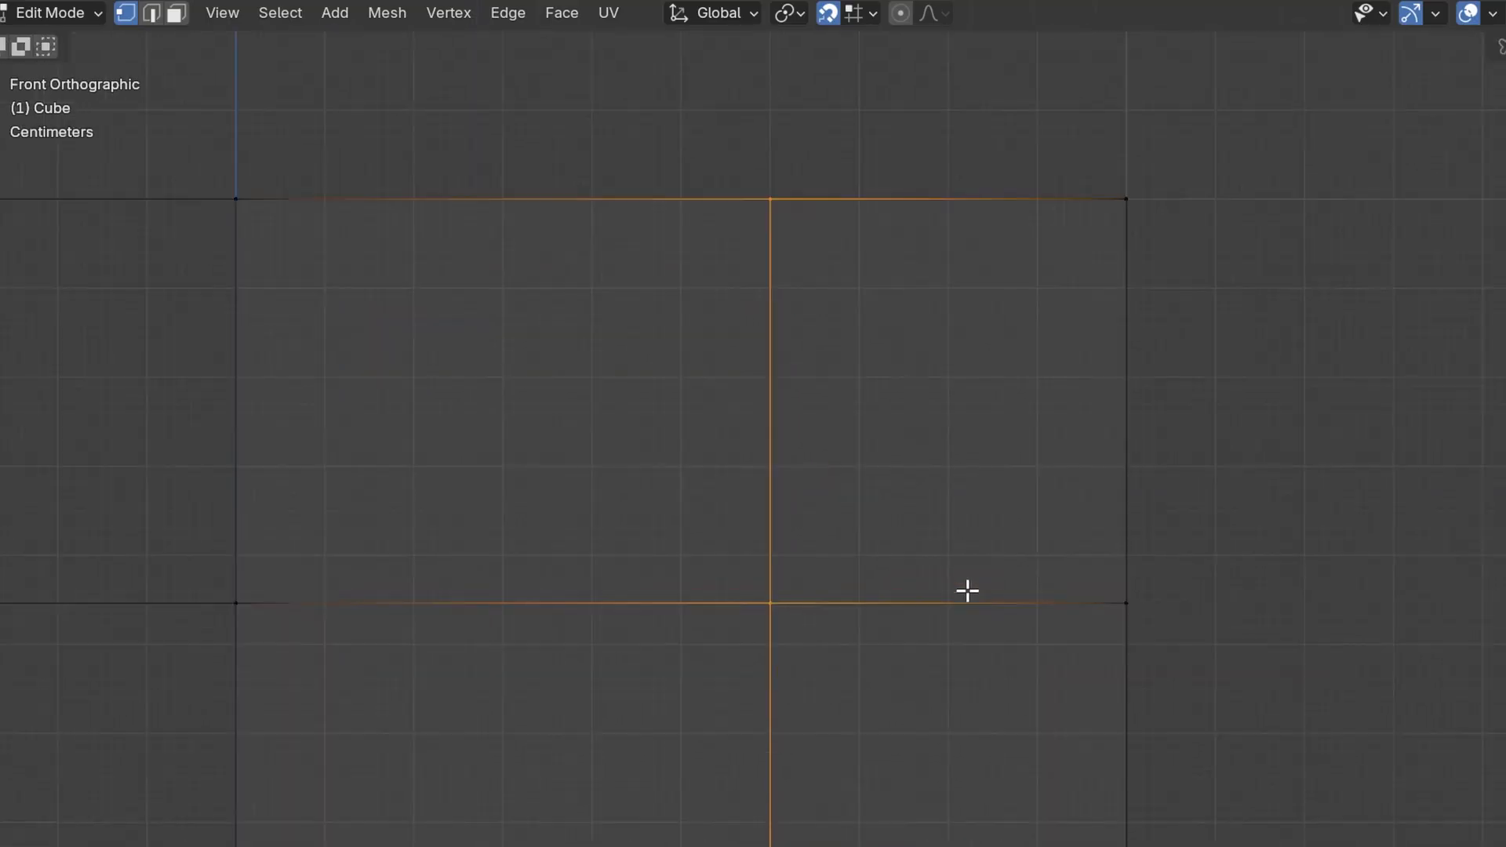
pyautogui.scroll(1, 982, 567)
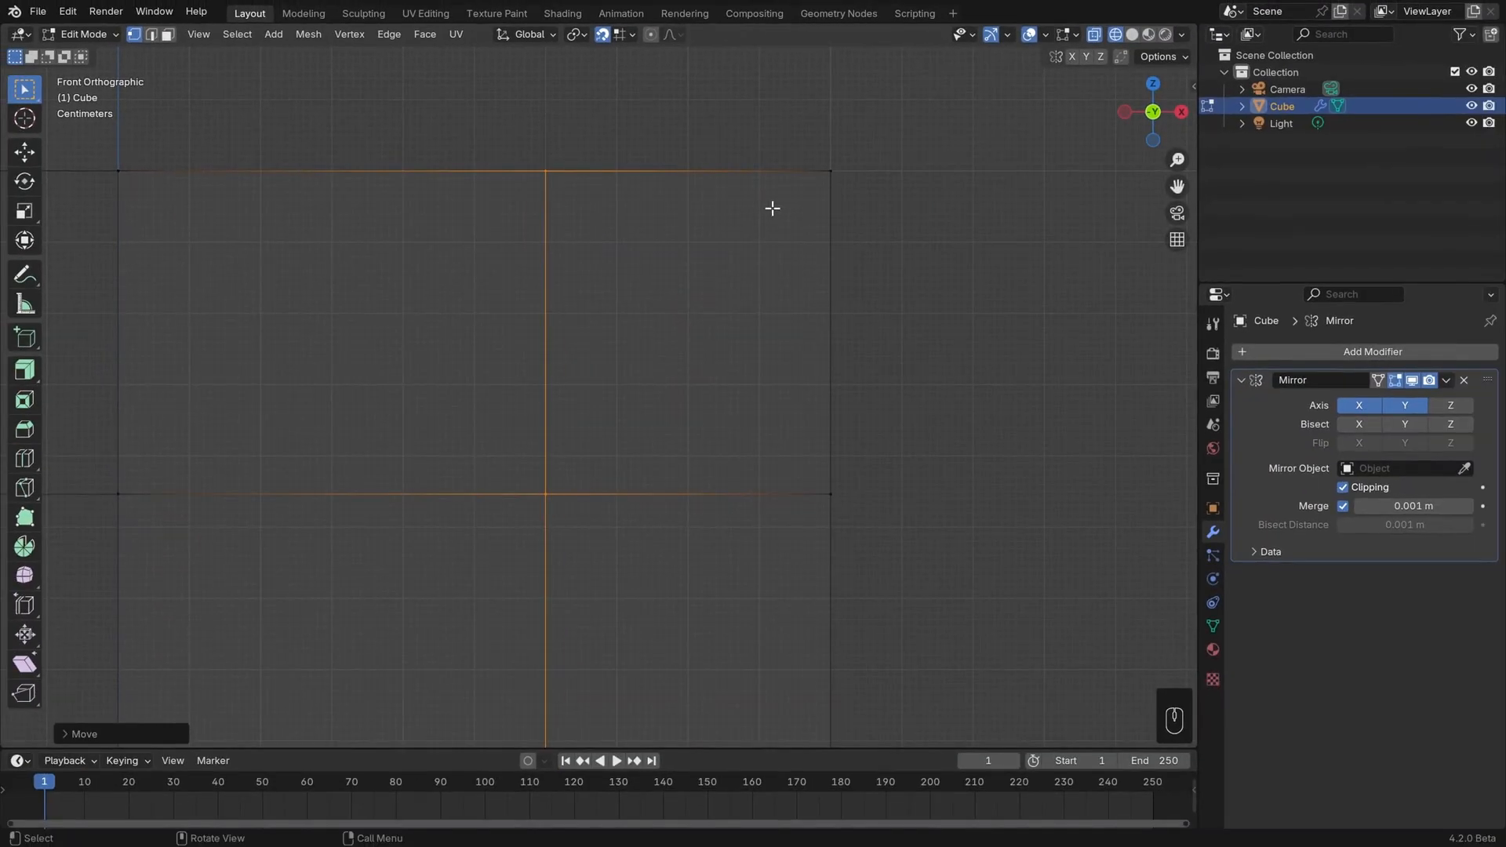
# Select the upper horizontal loop and move it up along Z onto the grid line four cells below the top edge
pyautogui.moveTo(659, 494)
pyautogui.mouseDown(button='middle')
pyautogui.moveTo(692, 488)
pyautogui.moveTo(629, 494)
pyautogui.mouseUp(button='middle')
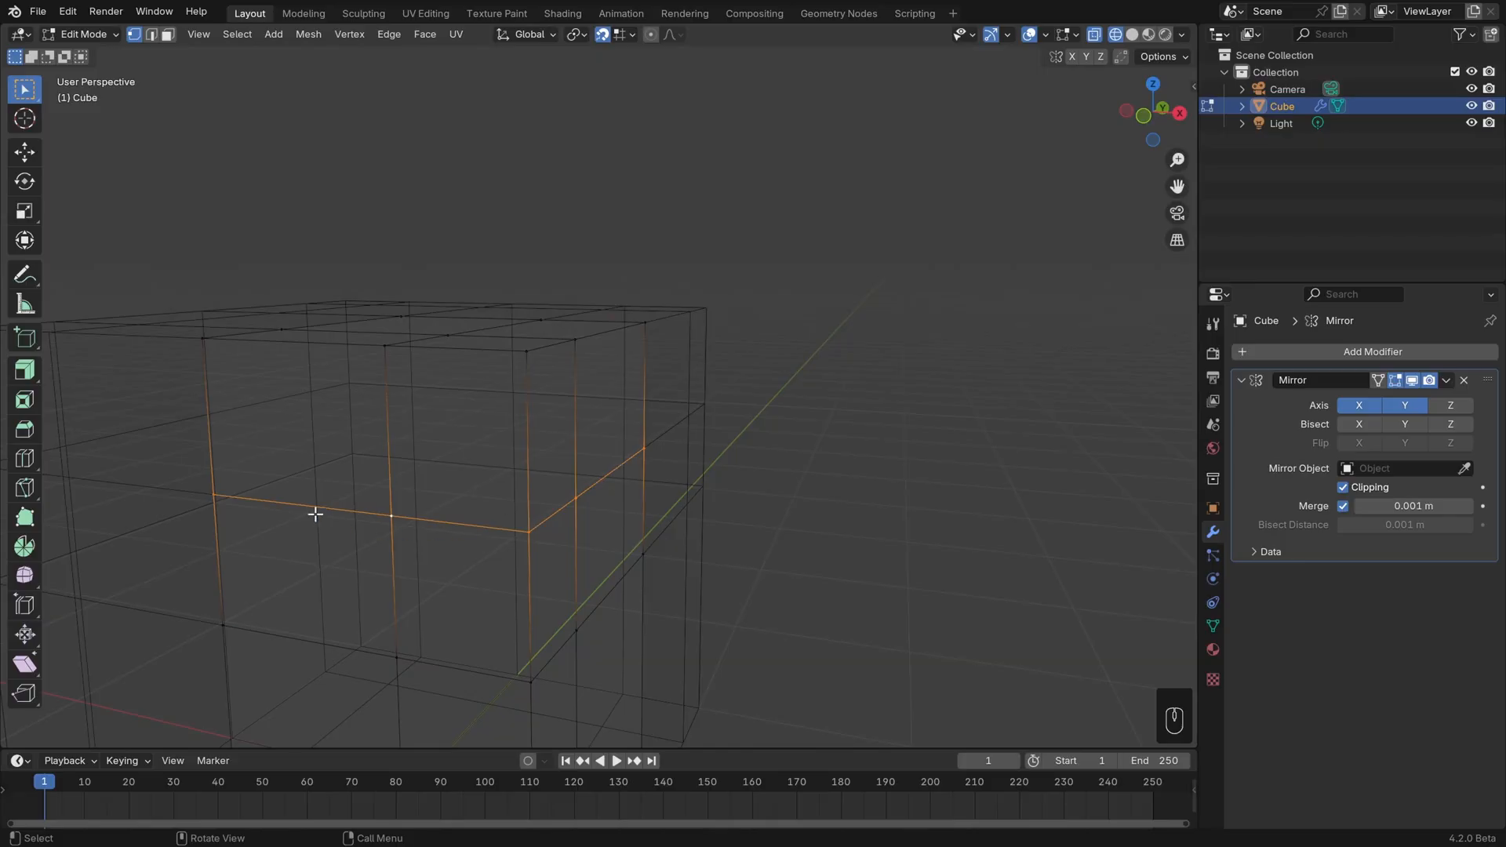
pyautogui.press('KP_1')
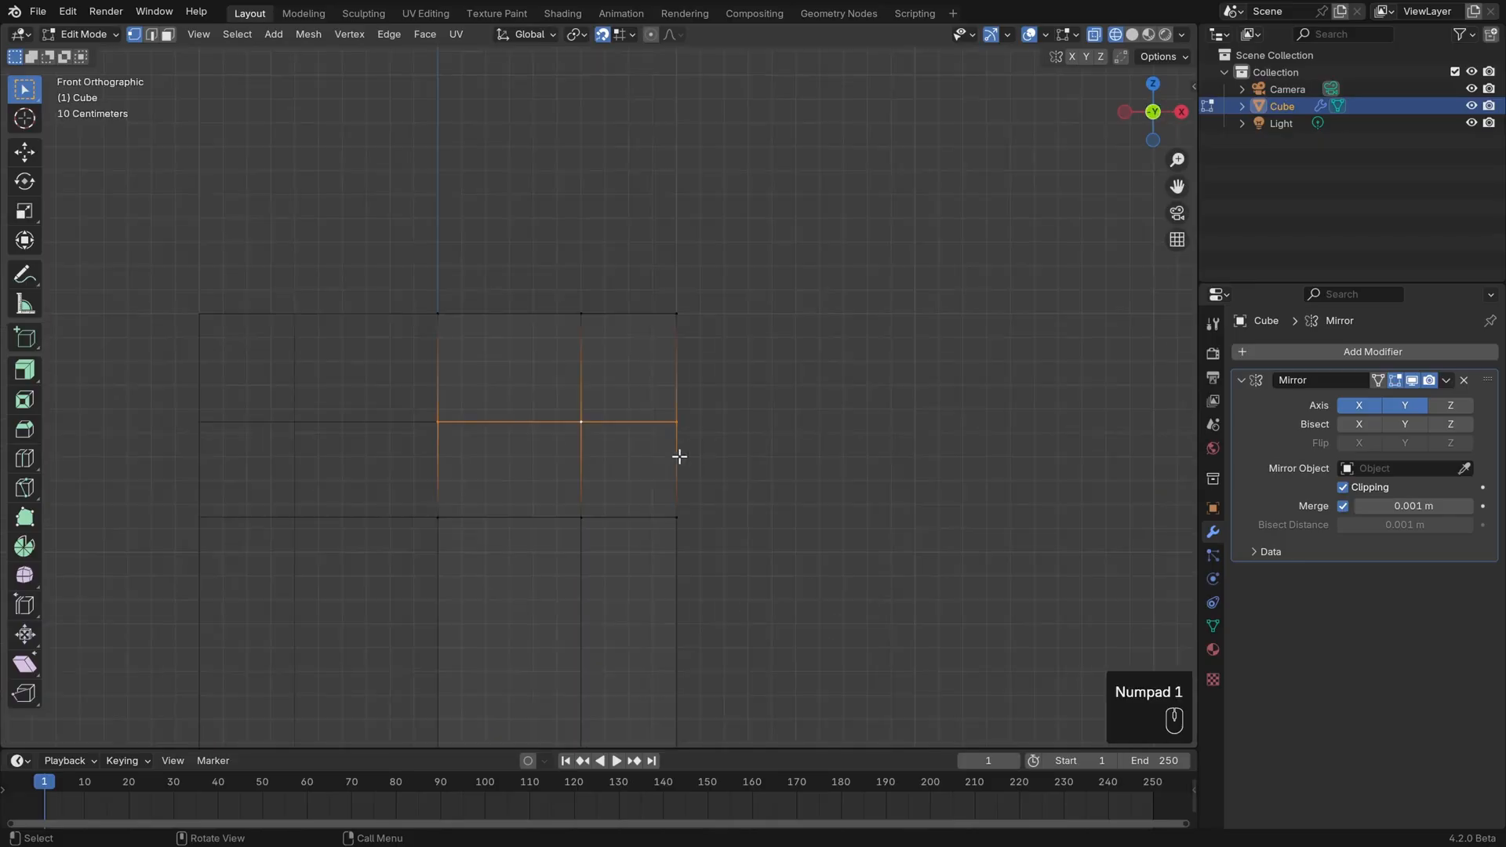
pyautogui.scroll(4, 706, 454)
pyautogui.keyDown('shift'); pyautogui.scroll(1, 848, 471); pyautogui.keyUp('shift')
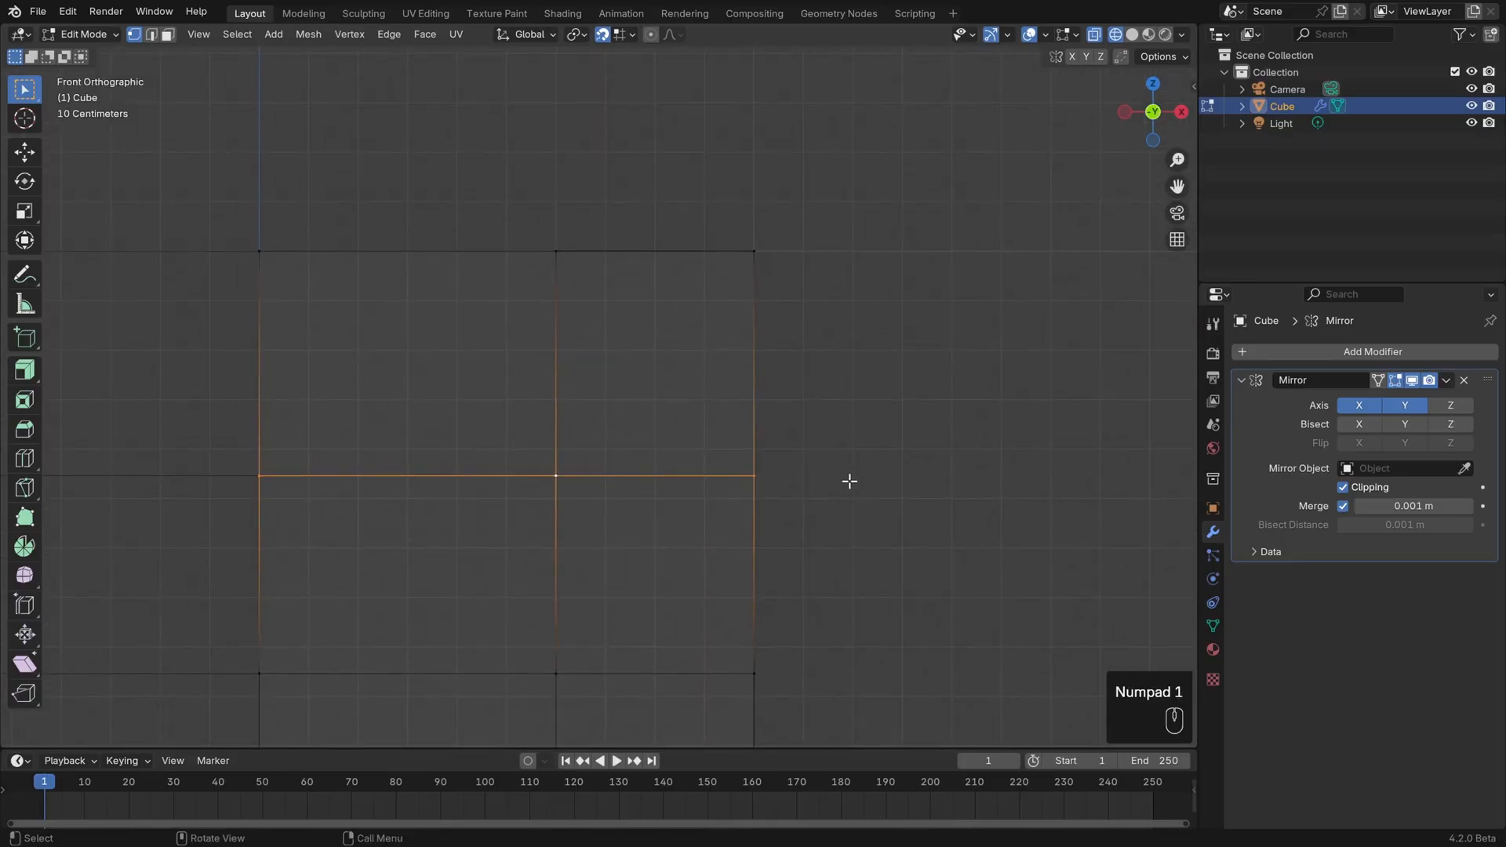
pyautogui.press('g')
pyautogui.press('z')
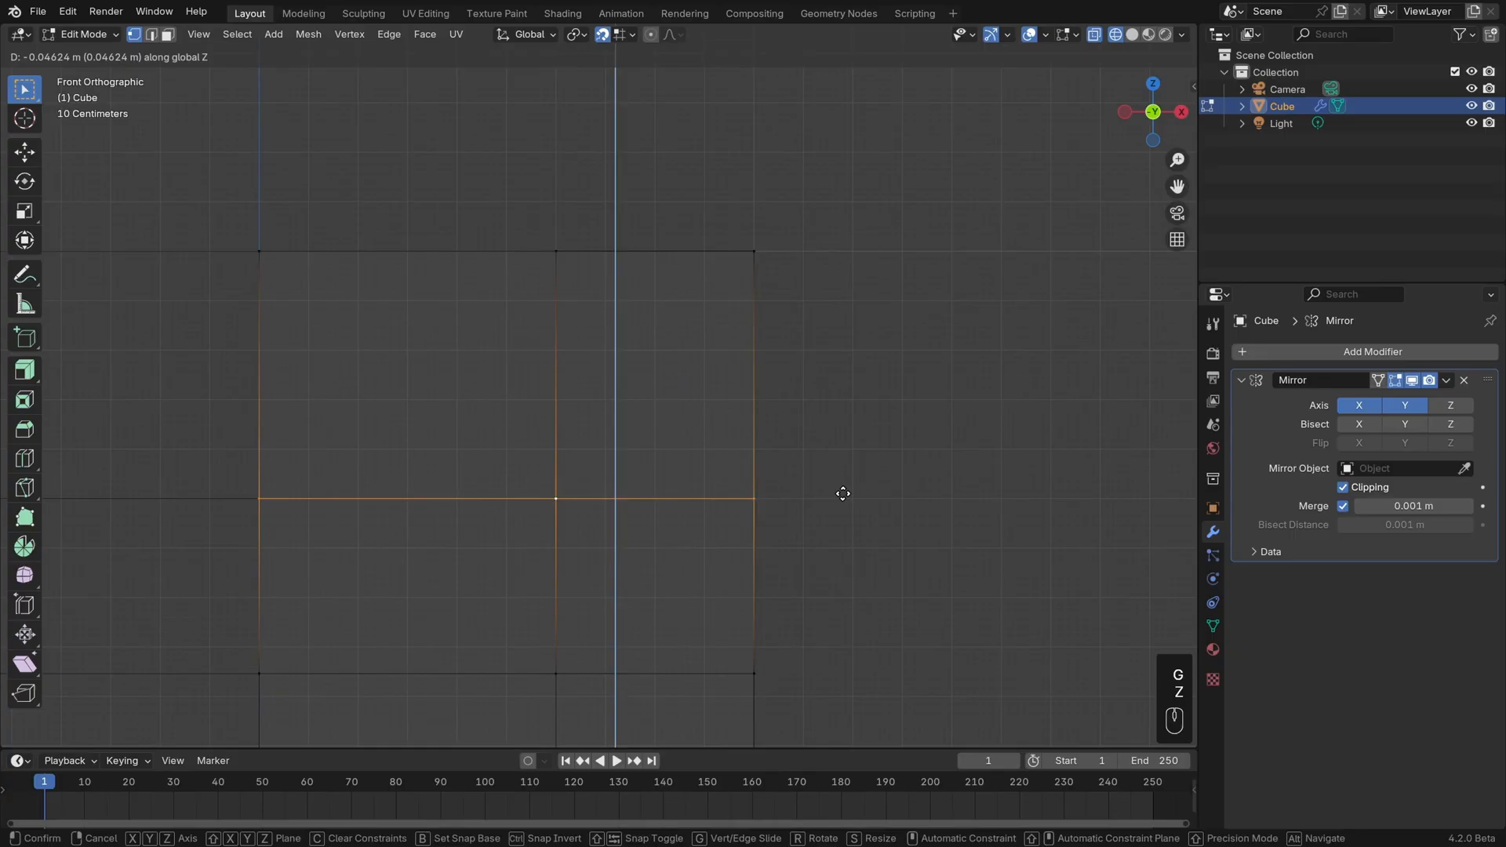
pyautogui.click(843, 427)
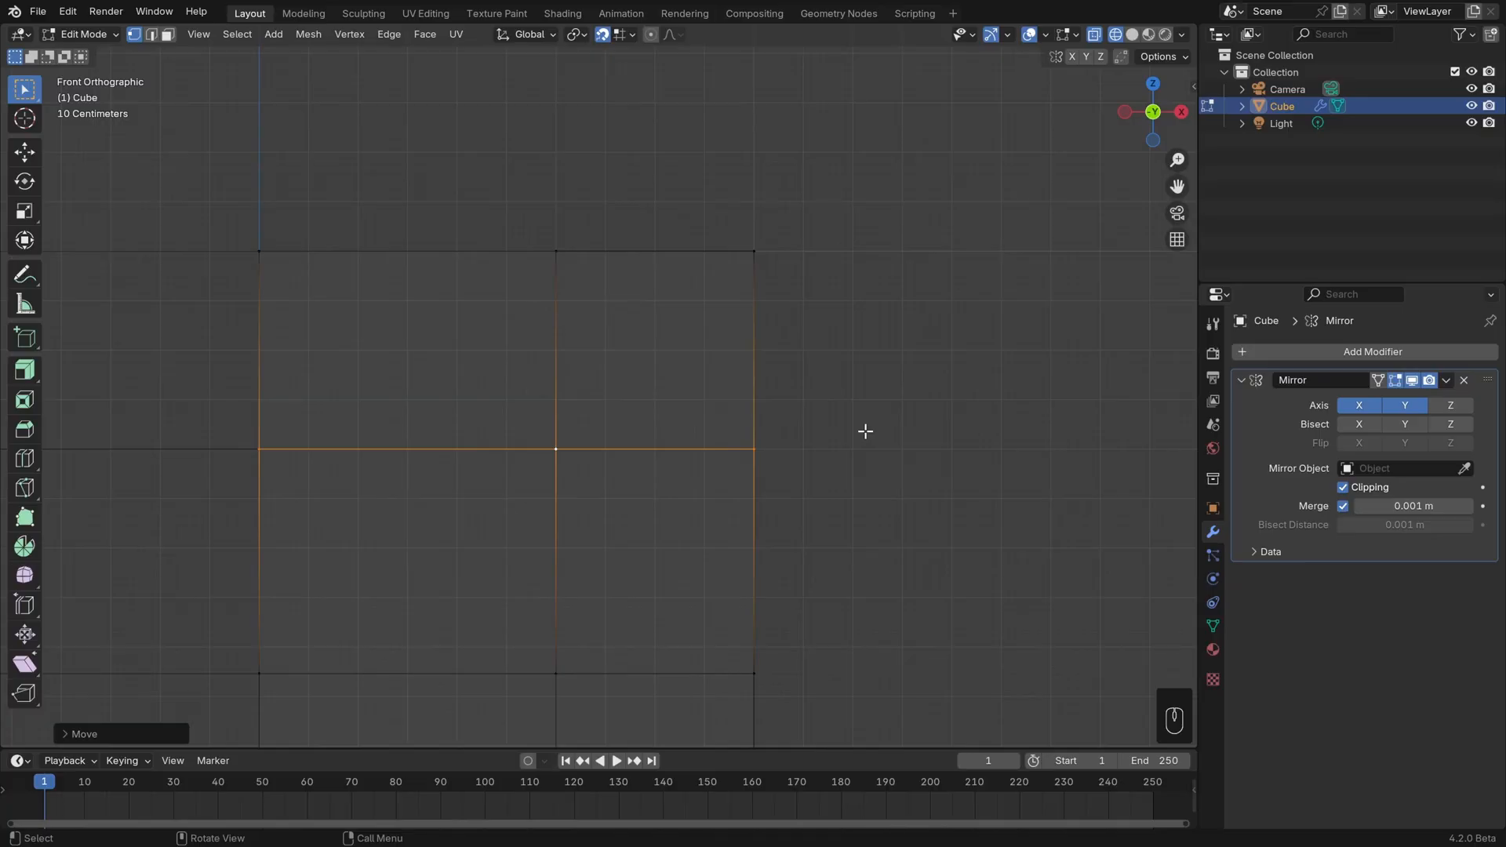
# In right view, select the vertical loop on the positive X side and move it along Y onto the grid line four cells from the outer edge
pyautogui.press('KP_3')
pyautogui.keyDown('shift'); pyautogui.moveTo(309, 421); pyautogui.dragTo(721, 469, button='middle'); pyautogui.keyUp('shift')
pyautogui.keyDown('alt'); pyautogui.click(551, 408); pyautogui.keyUp('alt')
pyautogui.keyDown('shift'); pyautogui.moveTo(654, 540); pyautogui.dragTo(683, 566, button='middle'); pyautogui.keyUp('shift')
pyautogui.scroll(1, 679, 458)
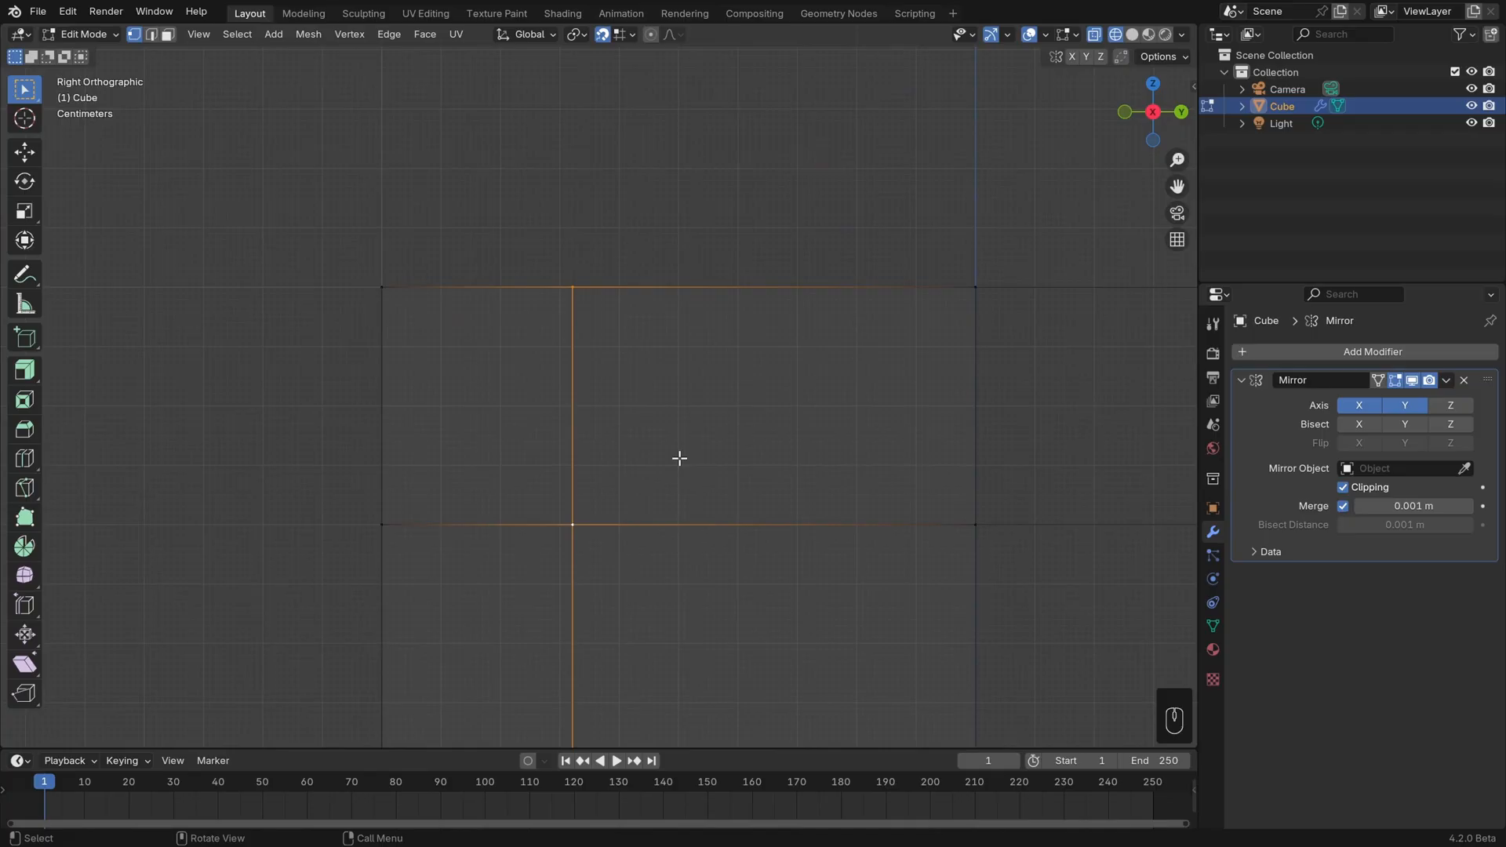
pyautogui.press('g')
pyautogui.press('y')
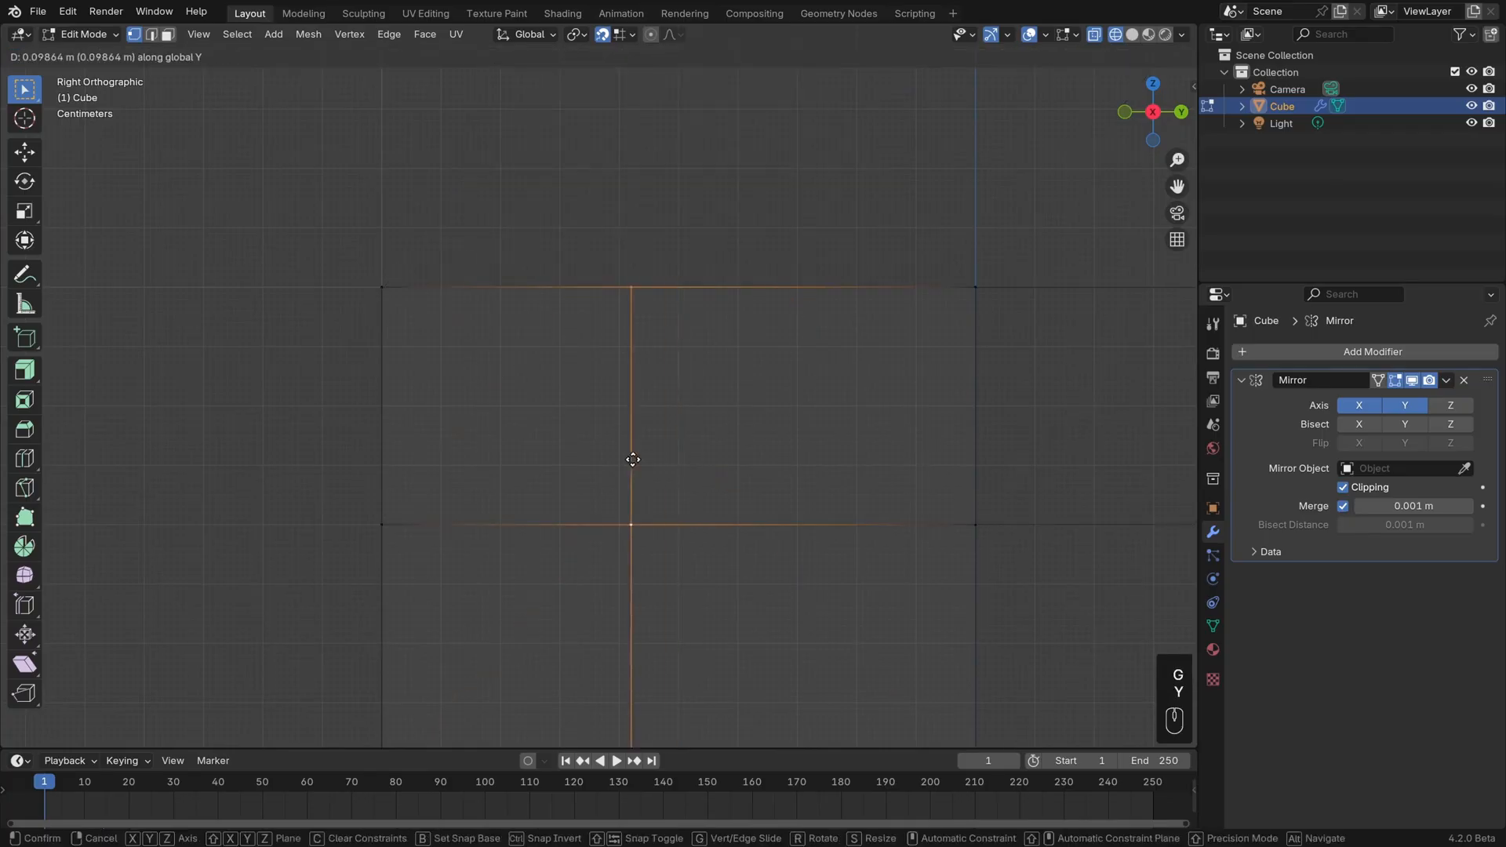
pyautogui.click(620, 461)
pyautogui.scroll(-4, 740, 544)
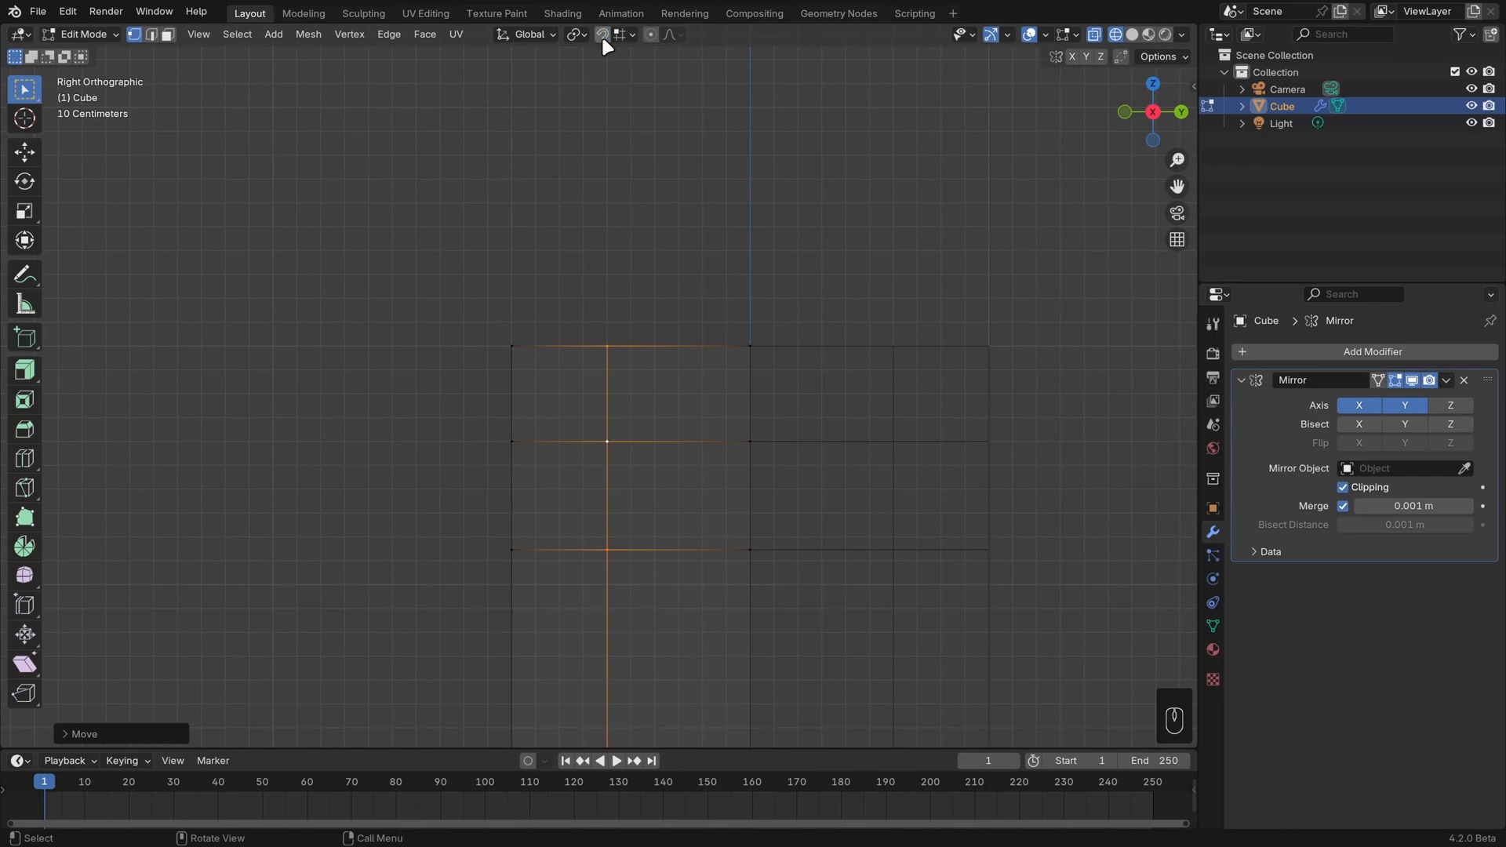
# Turn snapping off, deselect the whole mesh and display the cube in solid shading in perspective
pyautogui.keyDown('shift'); pyautogui.moveTo(736, 392); pyautogui.dragTo(756, 318, button='middle'); pyautogui.keyUp('shift')
pyautogui.hotkey('alt', 'a')
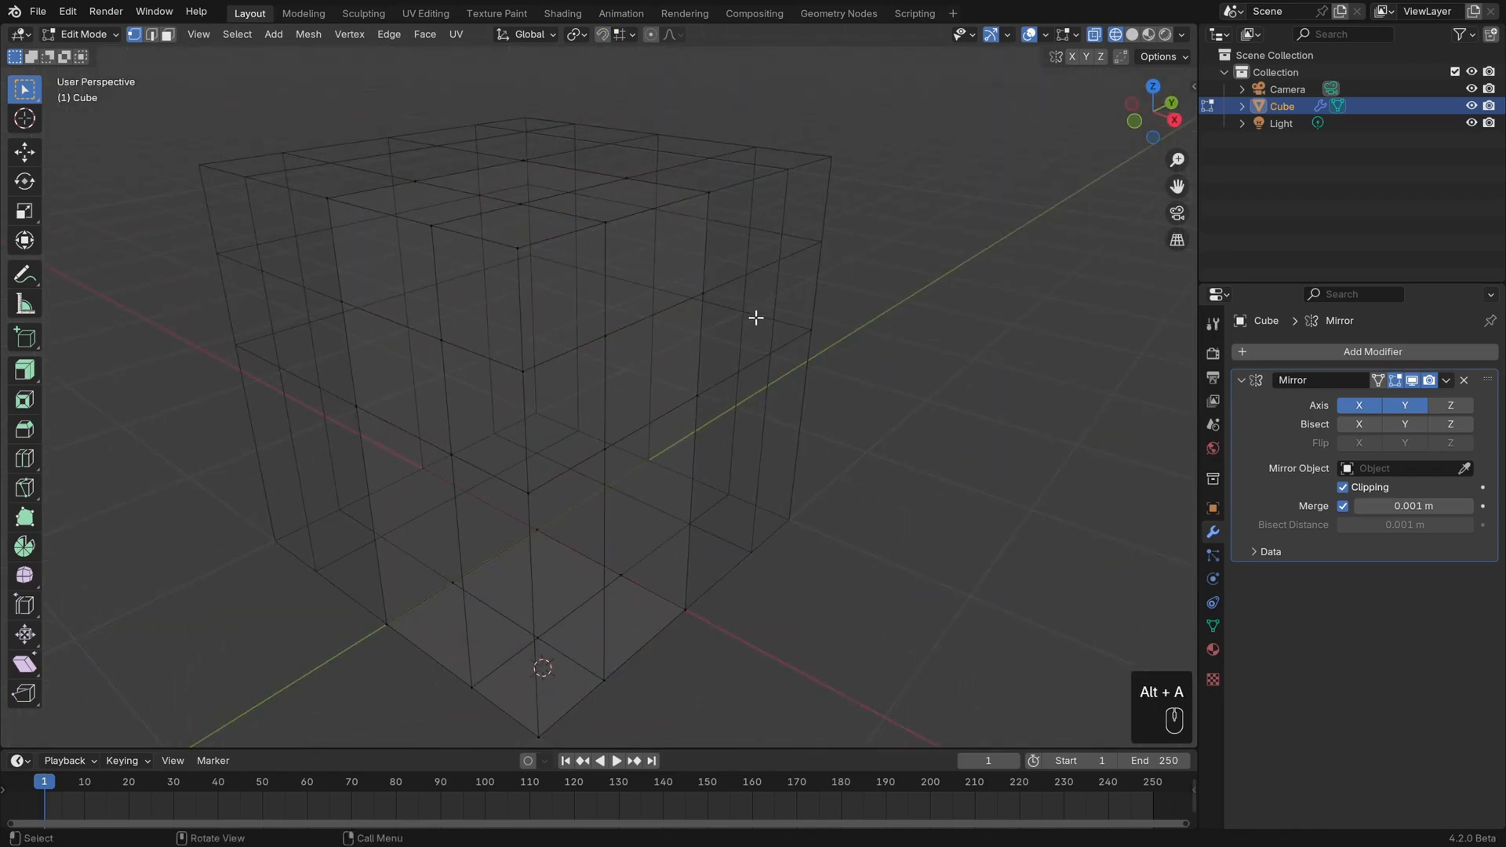
pyautogui.click(1132, 35)
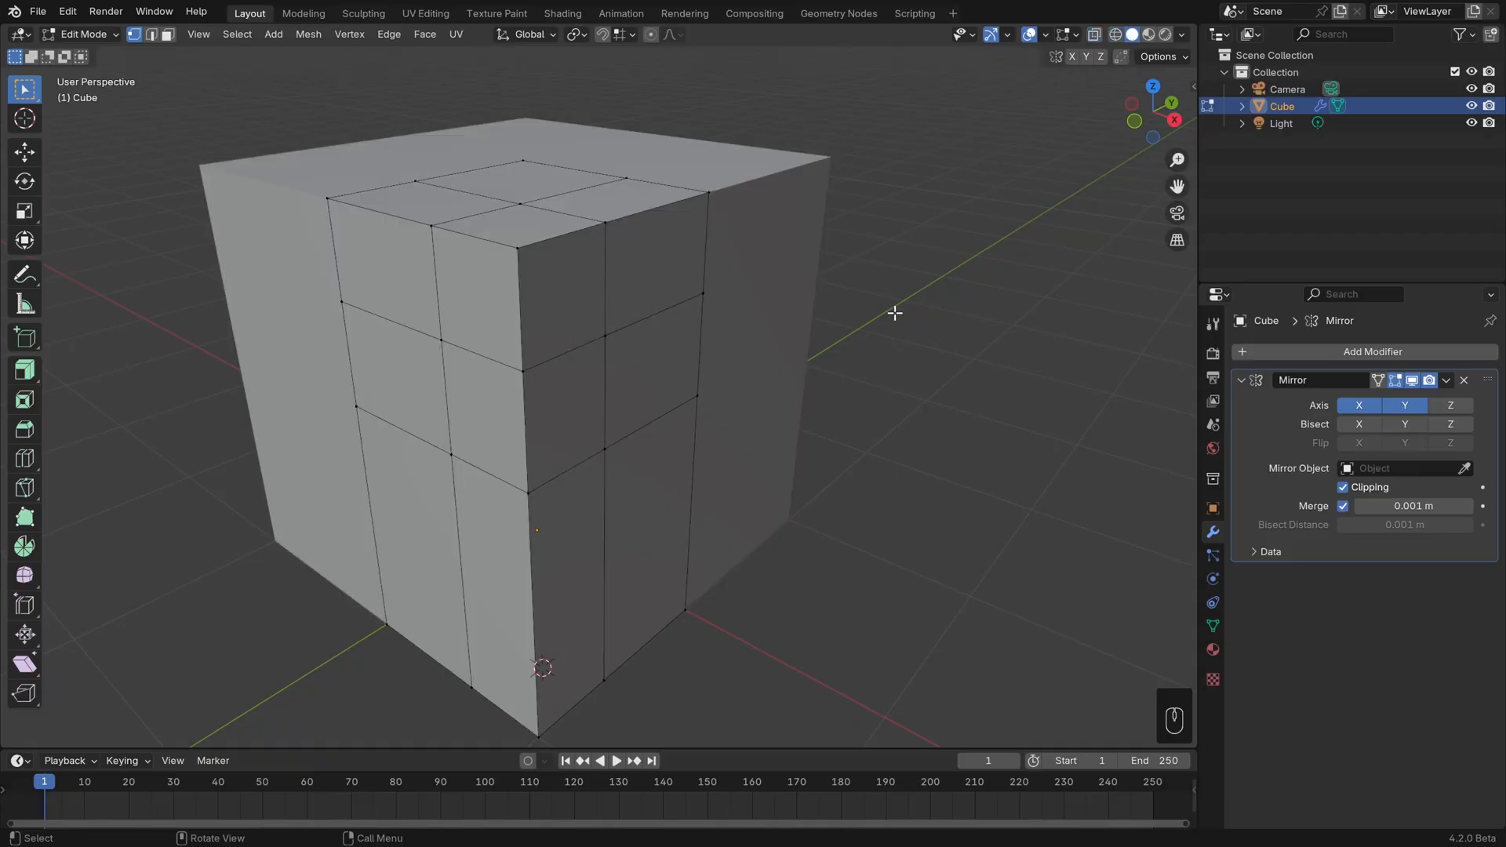
pyautogui.moveTo(896, 313); pyautogui.dragTo(850, 306, button='middle')
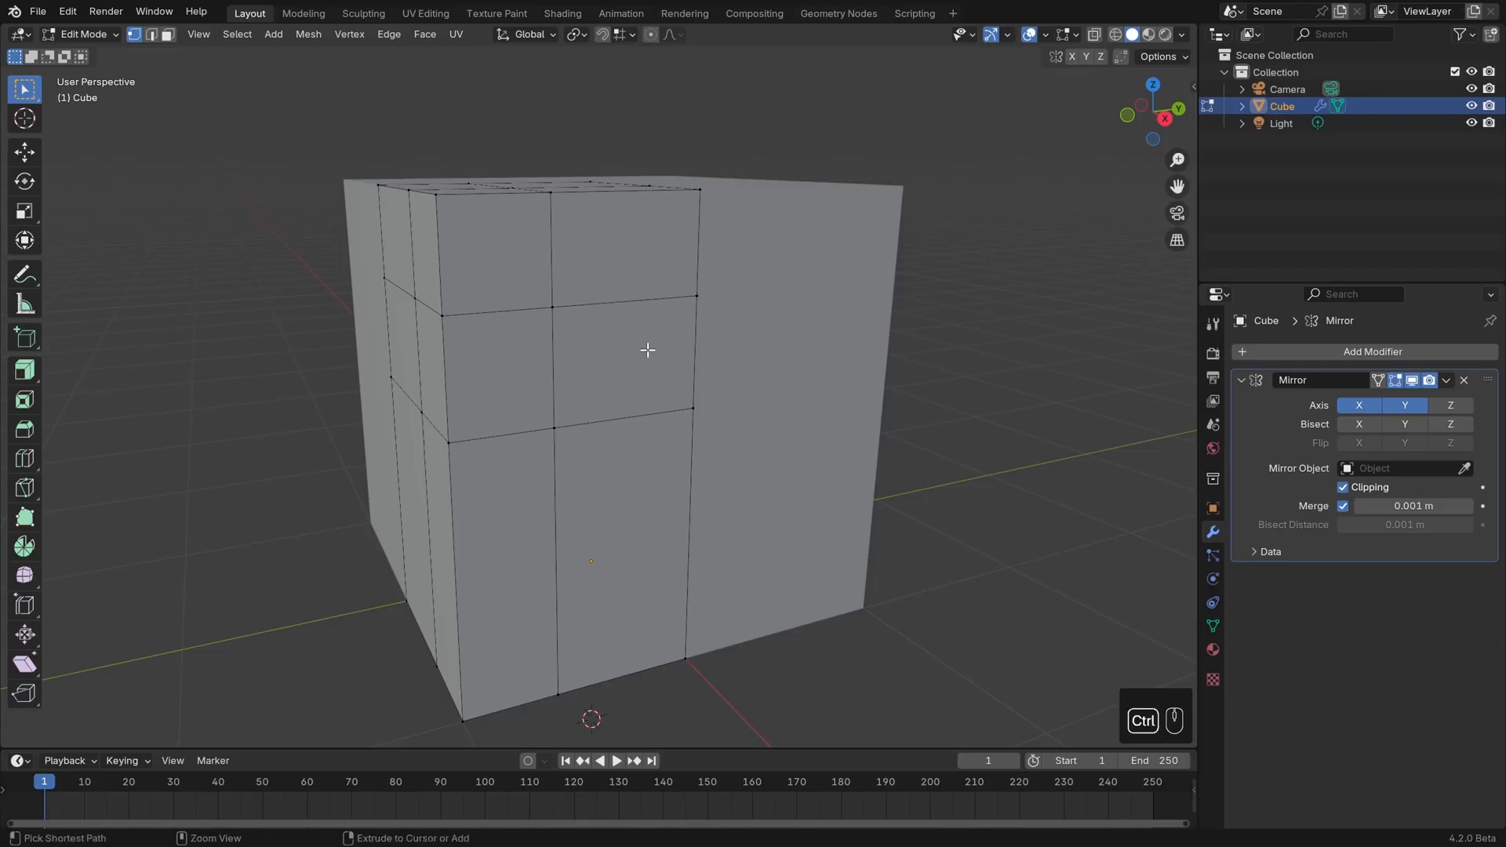
# Add a centred vertical loop cut on the positive X face between the existing vertical loop and the mirror seam
pyautogui.hotkey('ctrl', 'r')
pyautogui.click(598, 300)
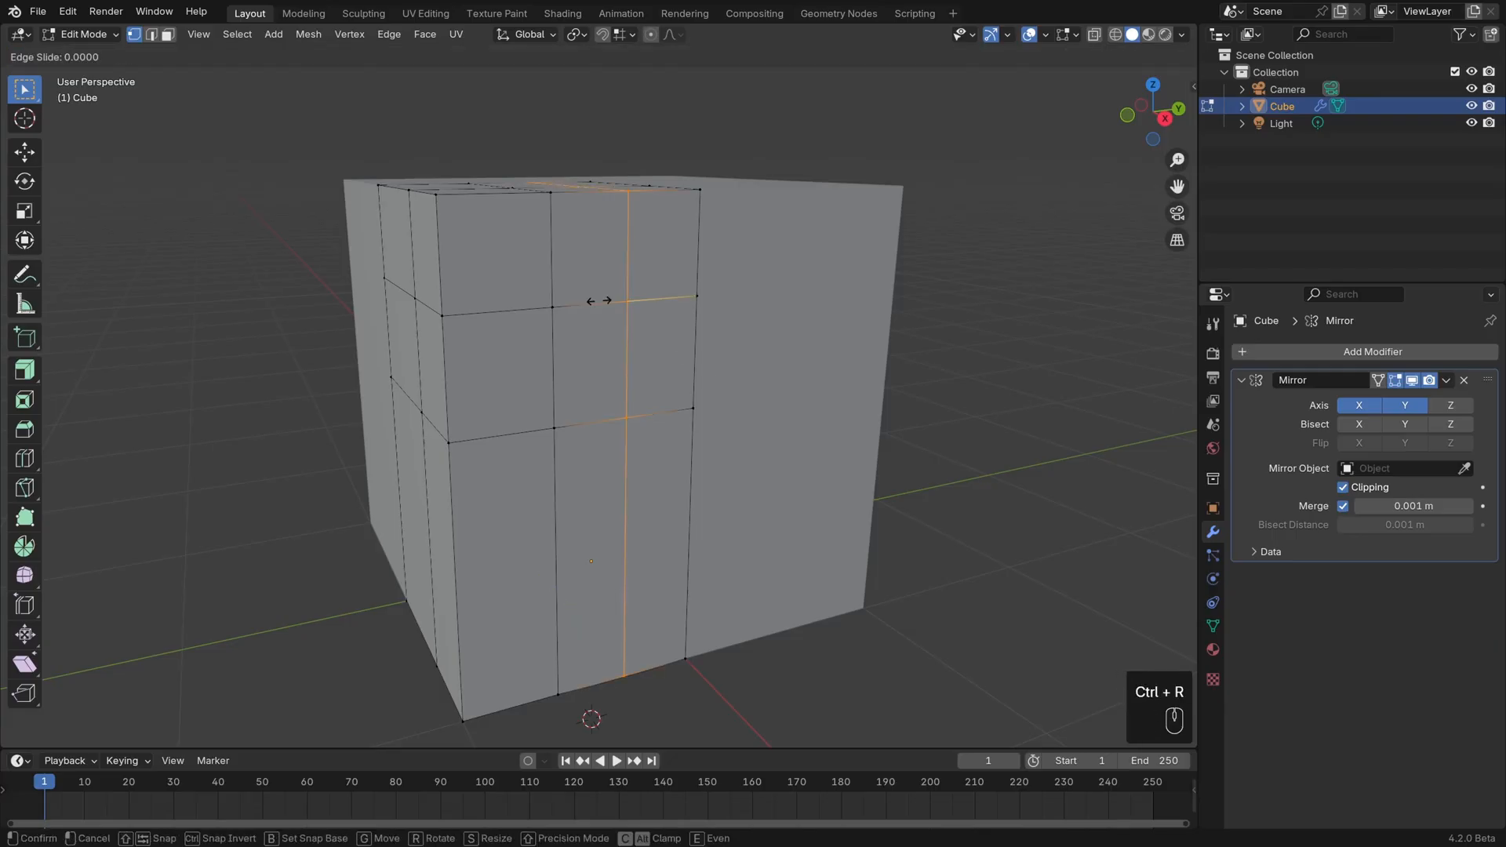
pyautogui.press('Return')
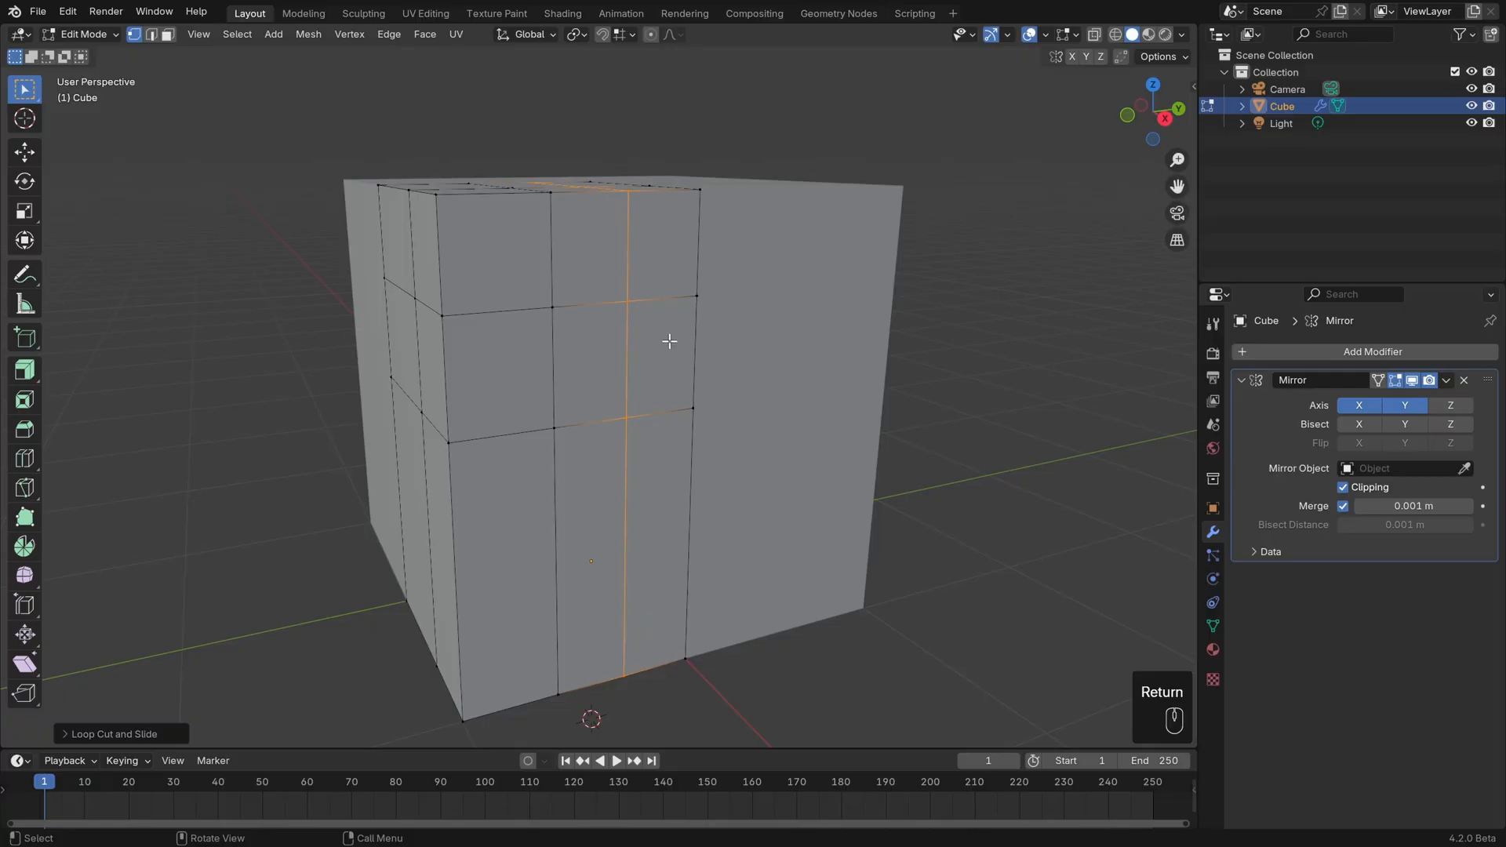
# Try raising the lower horizontal edge beside the mirror seam along Z with the Move tool, and undo the move
pyautogui.press('2')
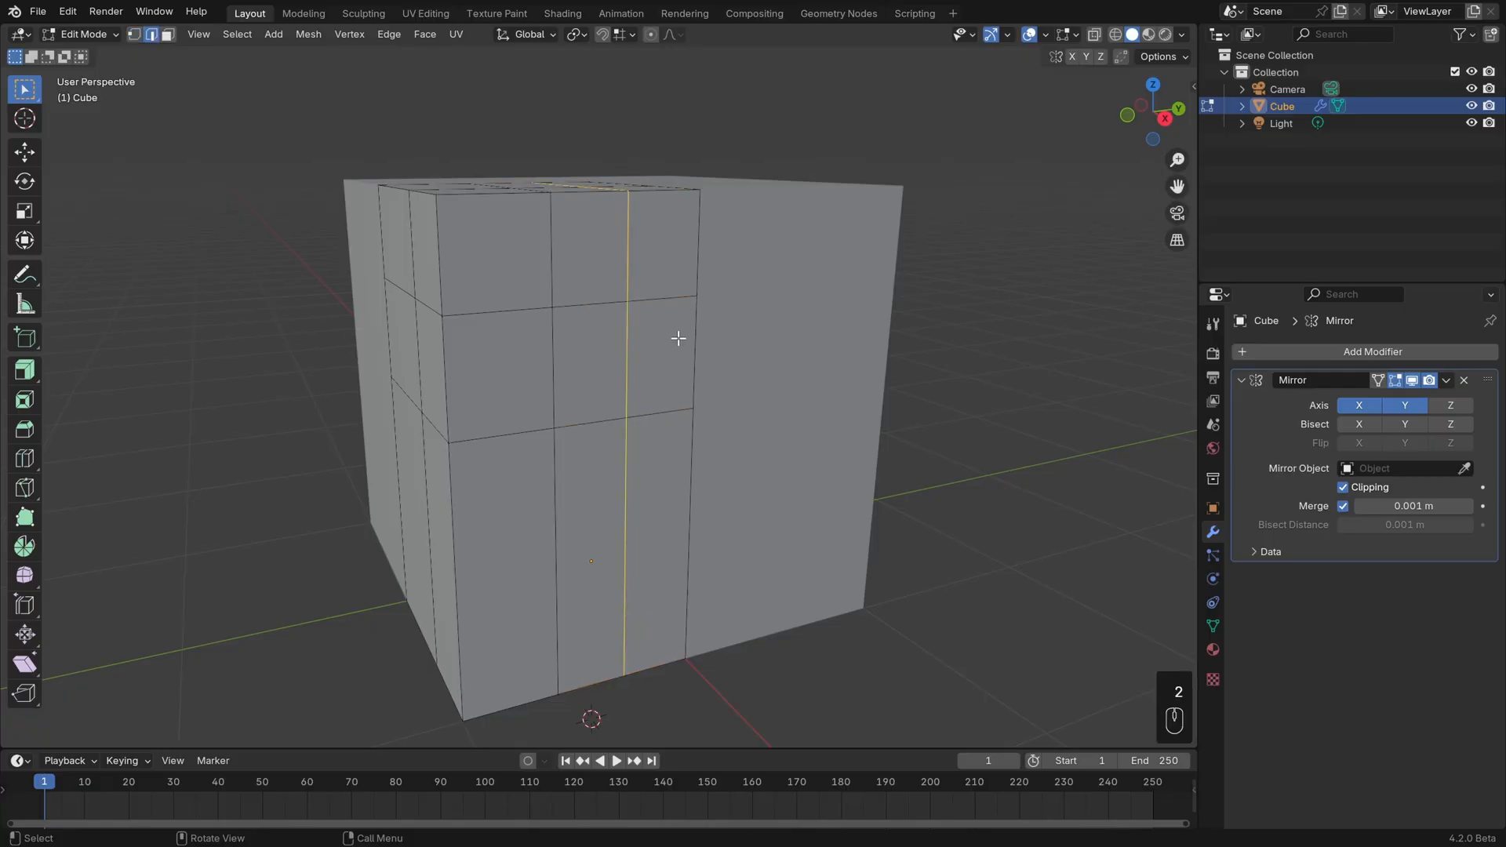
pyautogui.click(683, 407)
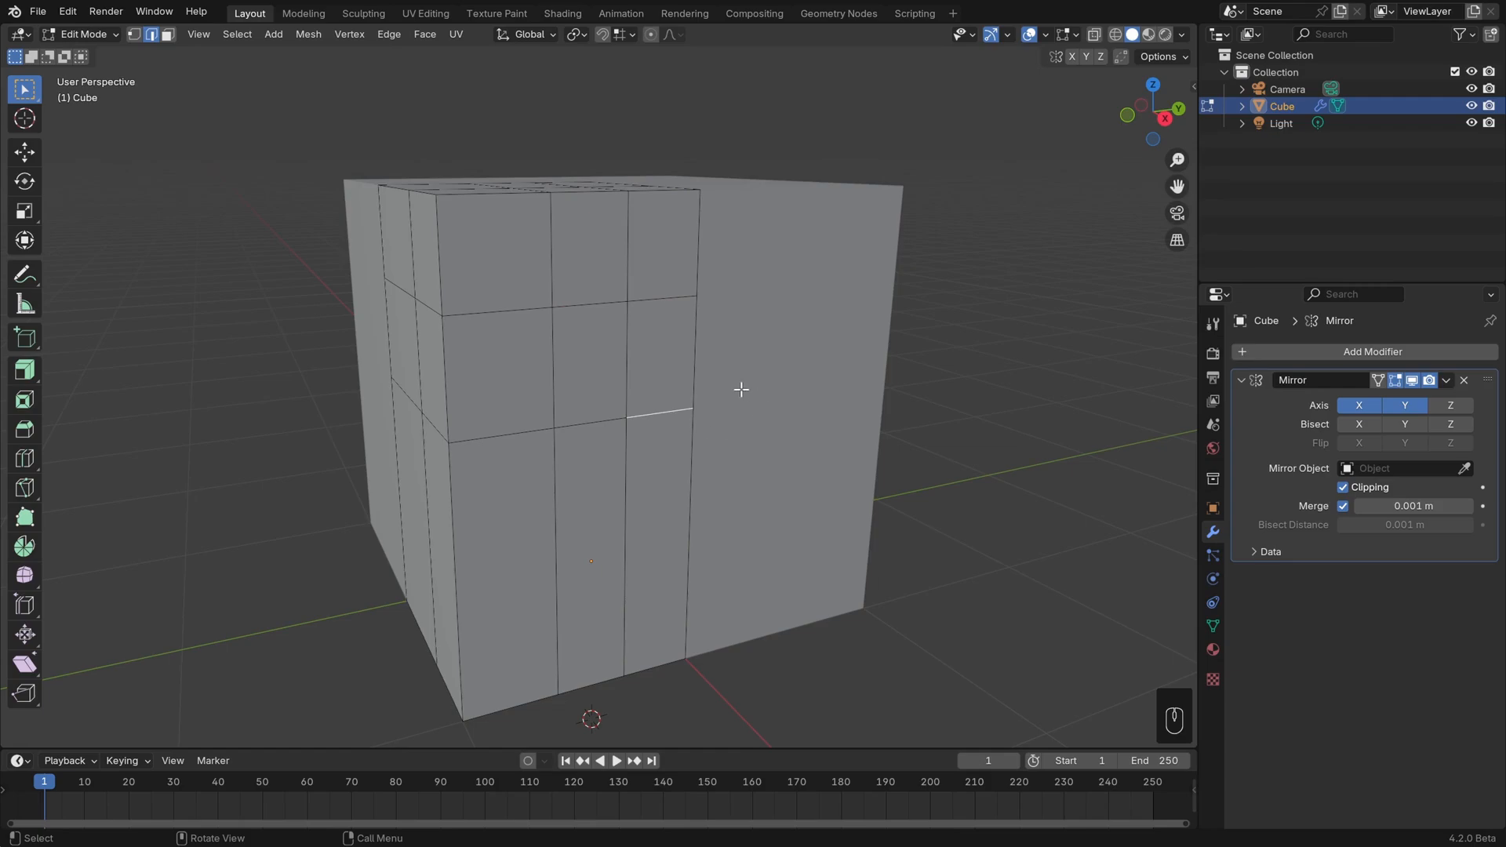
pyautogui.click(24, 153)
pyautogui.moveTo(665, 349); pyautogui.dragTo(663, 284)
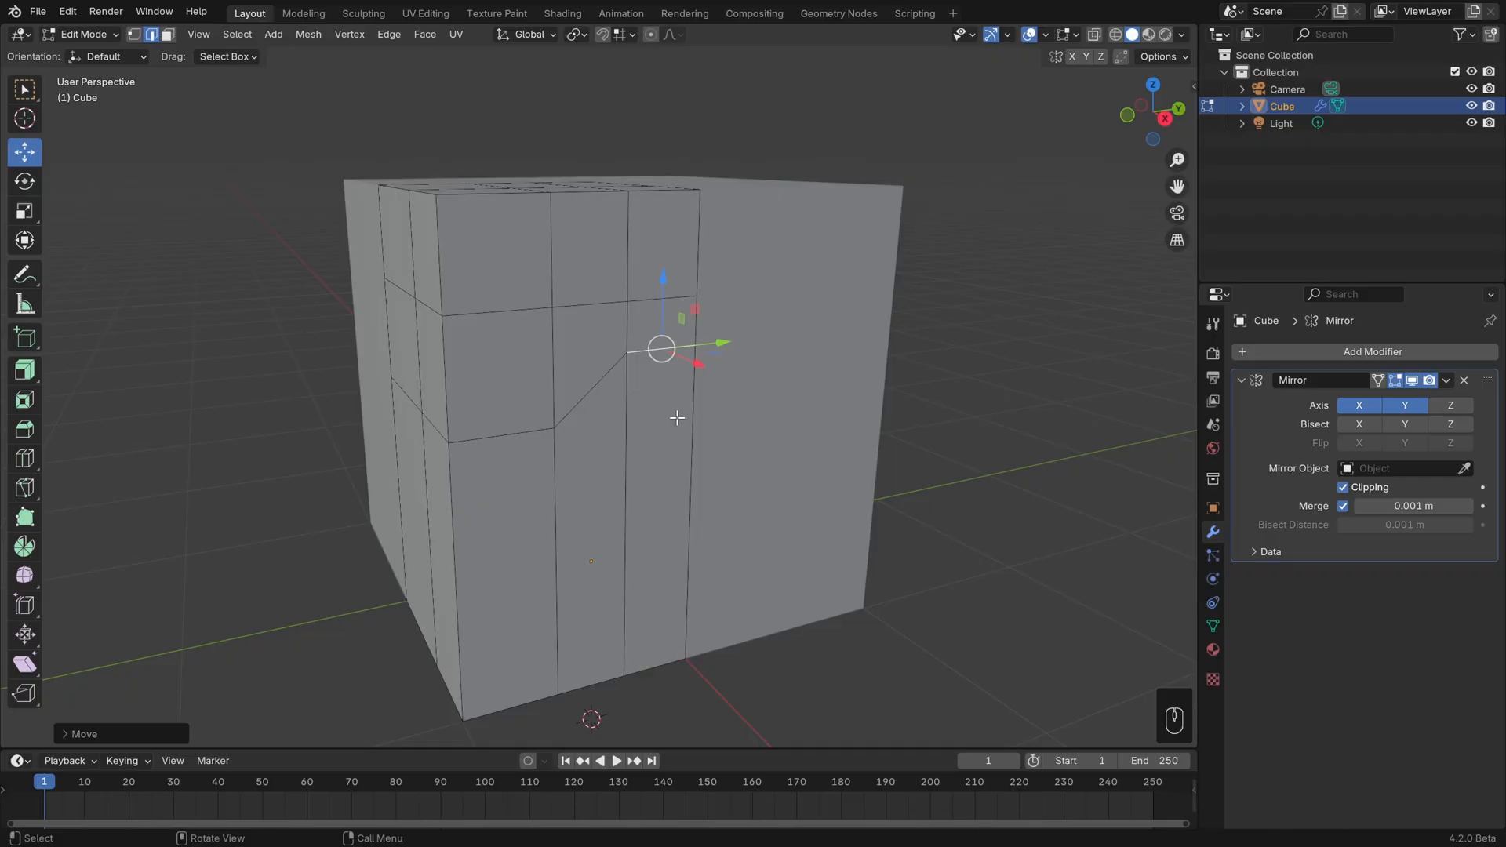
pyautogui.hotkey('ctrl', 'z')
pyautogui.hotkey('ctrl', 'z')
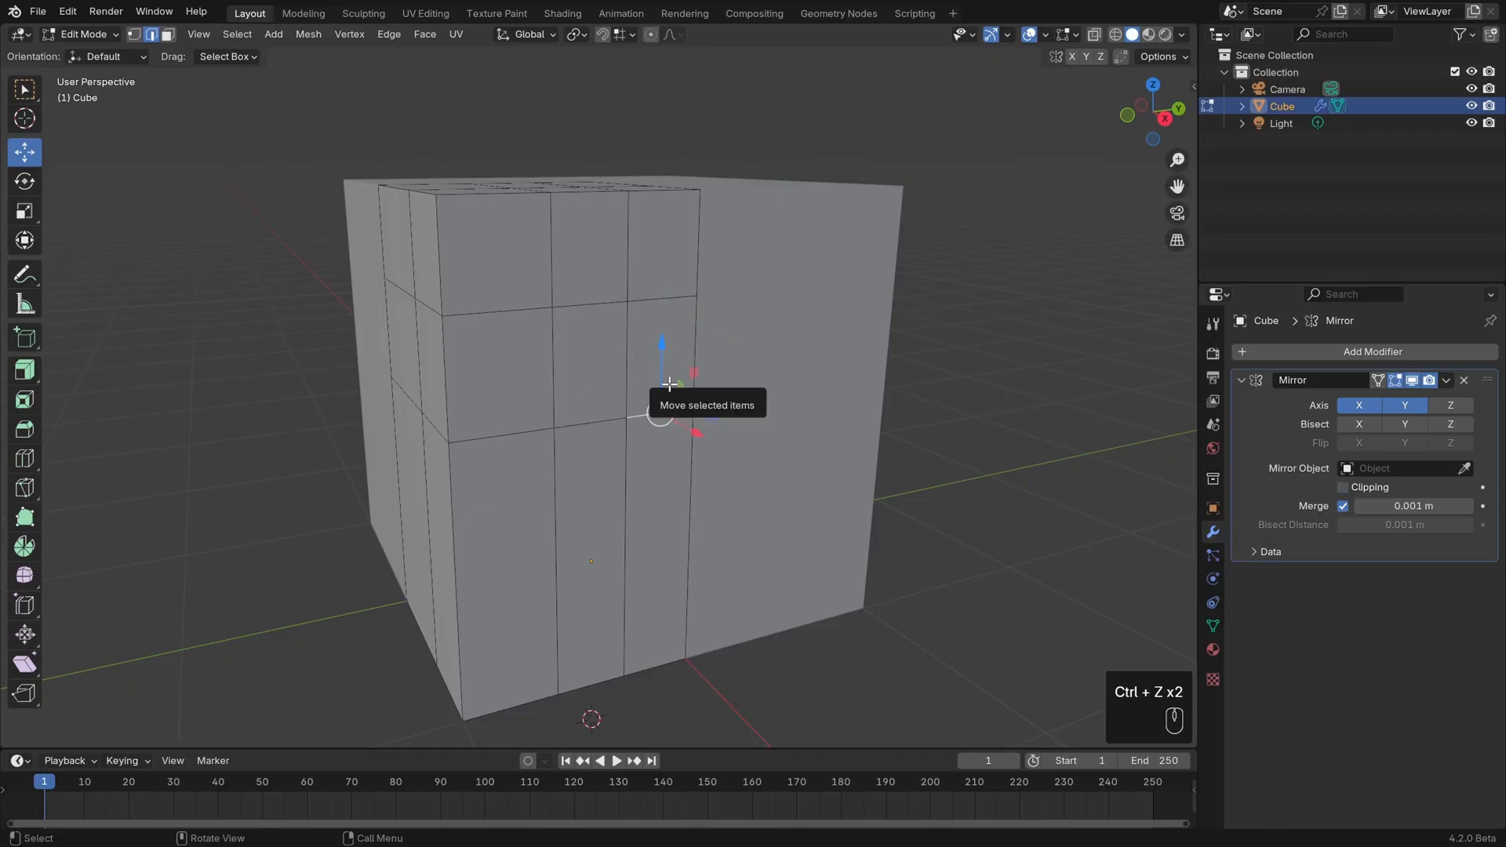
# Add a centred vertical loop cut between the two vertical loops on the positive X face and raise the lower horizontal edge beside the seam along Z
pyautogui.hotkey('ctrl', 'r')
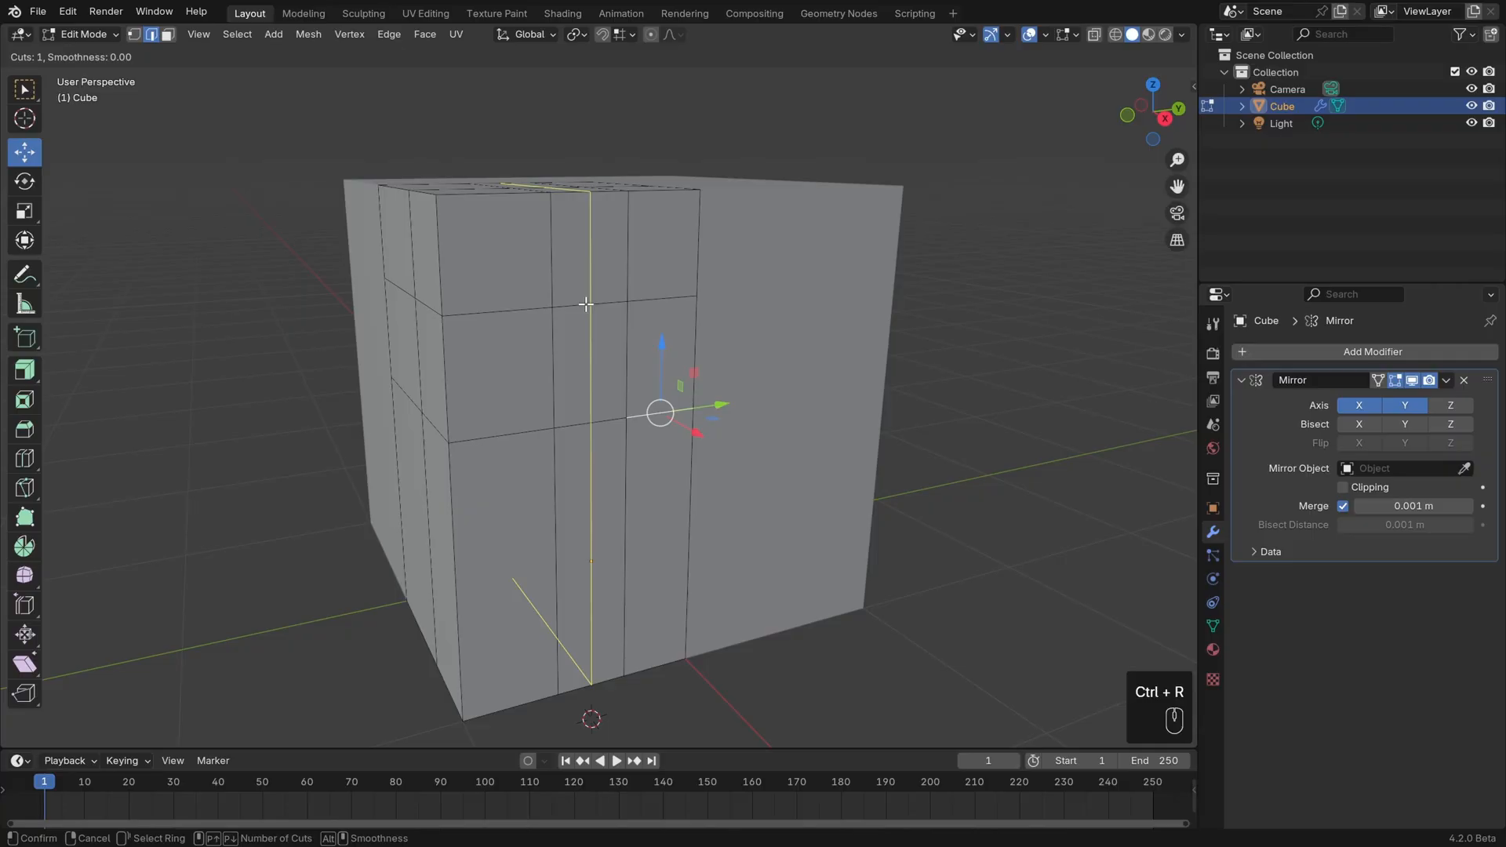
pyautogui.click(586, 304)
pyautogui.press('Escape')
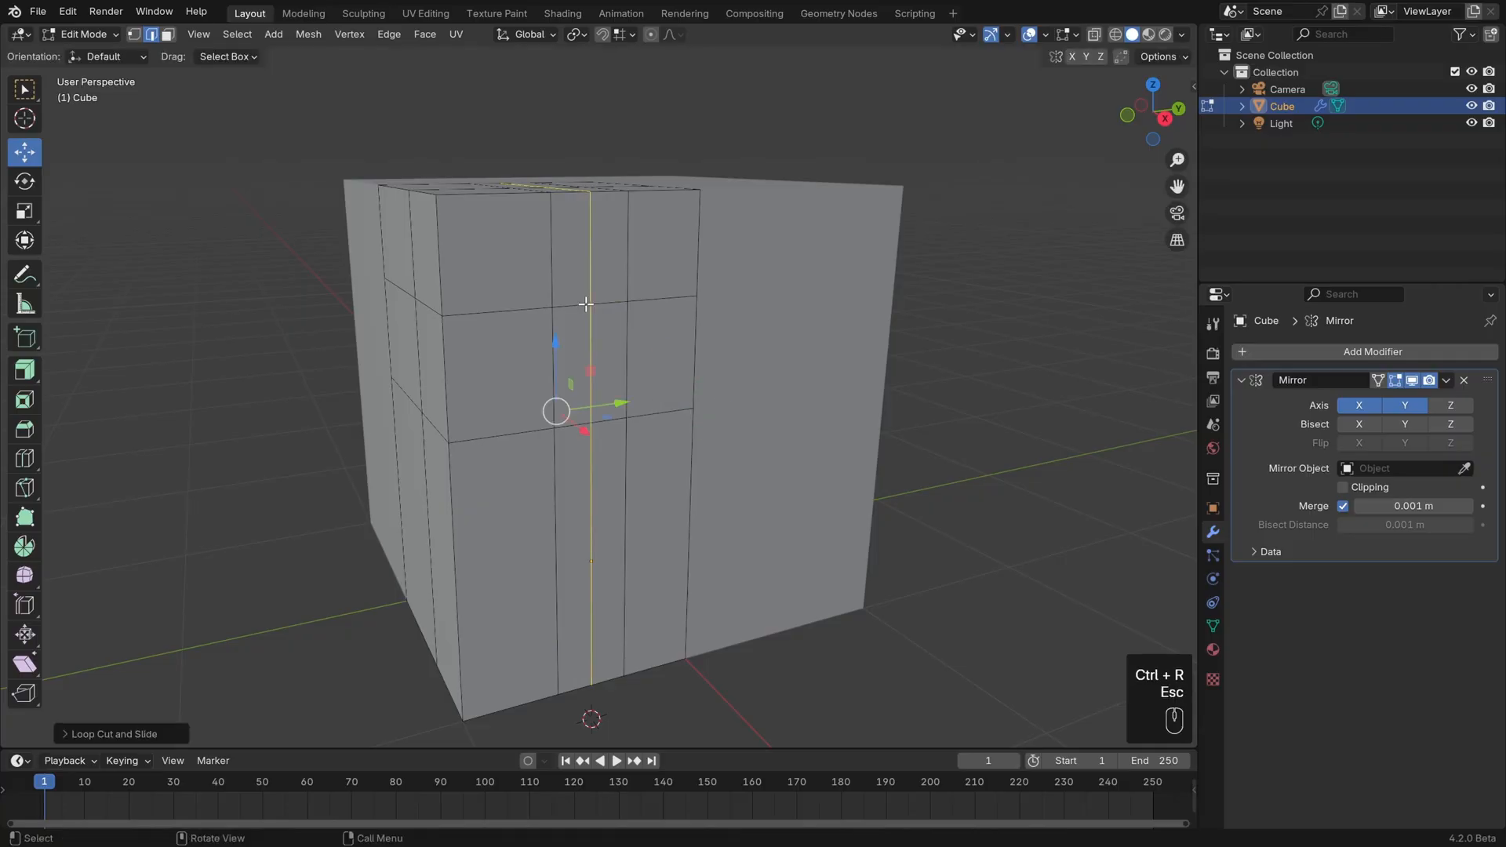
pyautogui.hotkey('alt', 'a')
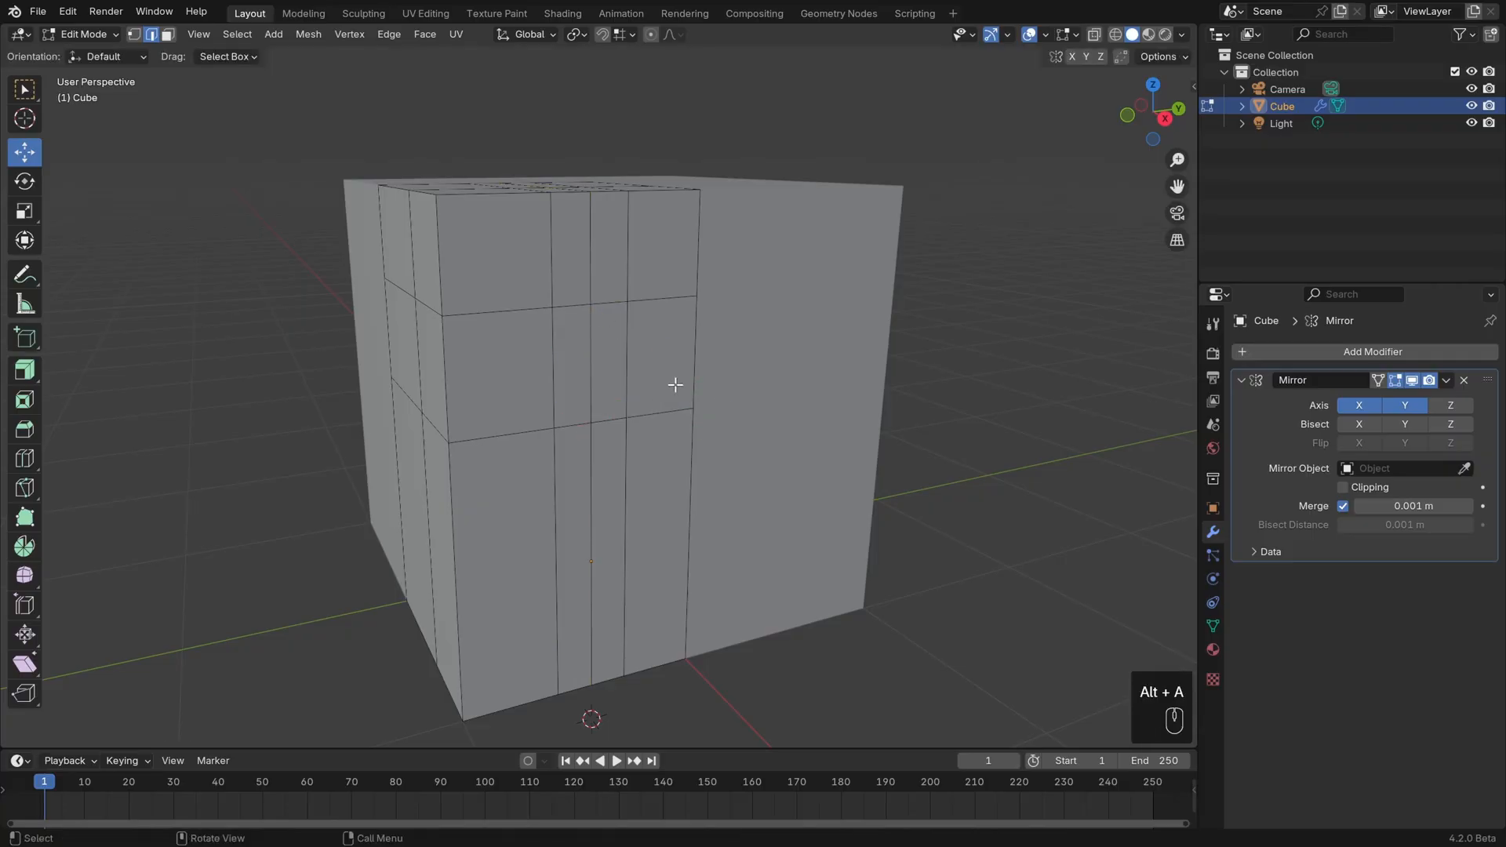
pyautogui.click(675, 411)
pyautogui.moveTo(659, 364); pyautogui.dragTo(669, 311)
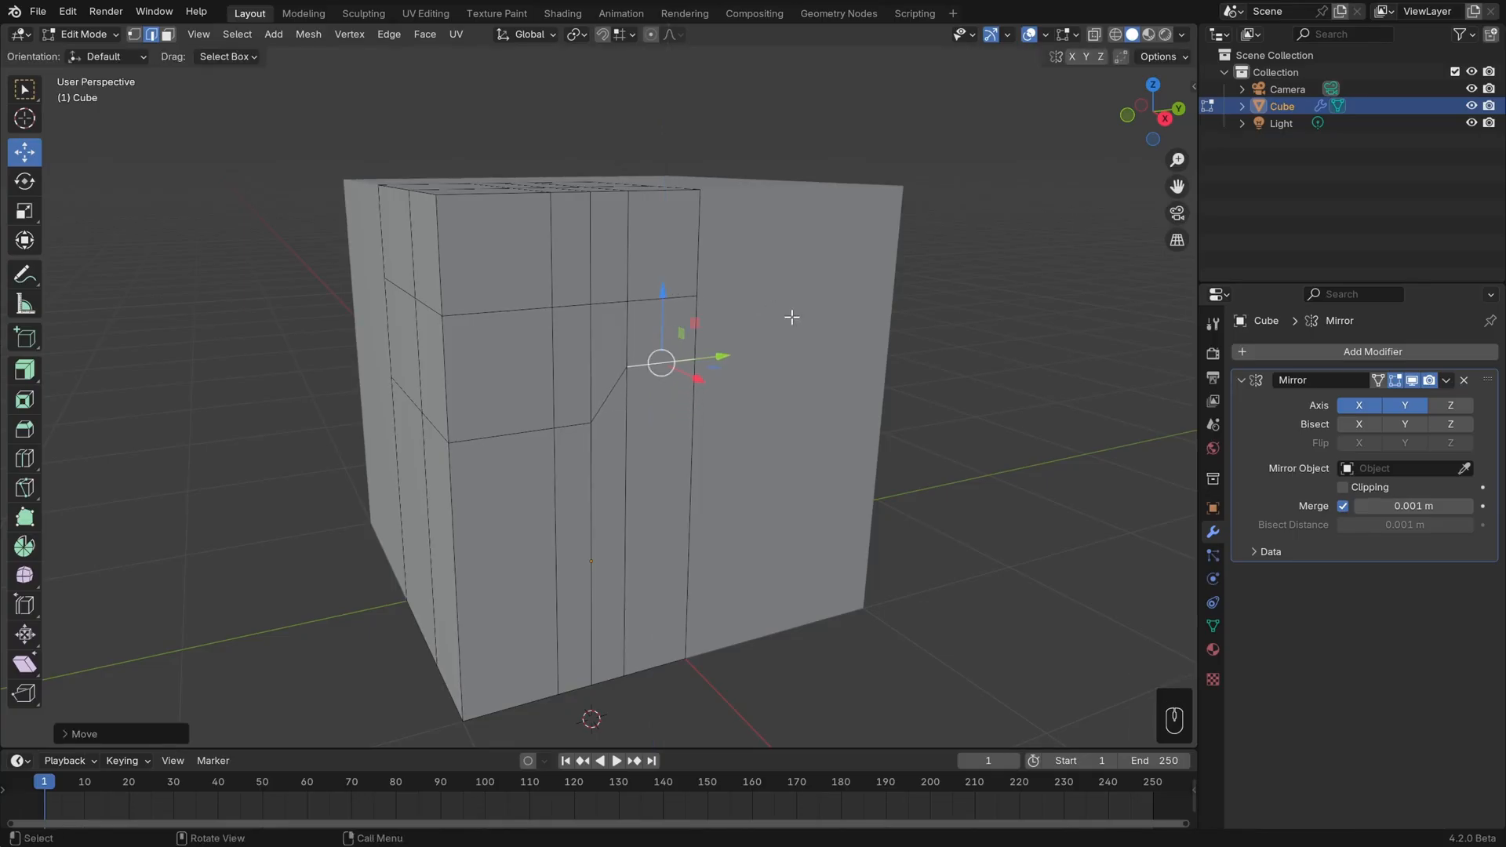
# Add a horizontal loop cut below the stepped edge line, using the Even option with an edge slide of about -0.457
pyautogui.hotkey('ctrl', 'r')
pyautogui.click(559, 525)
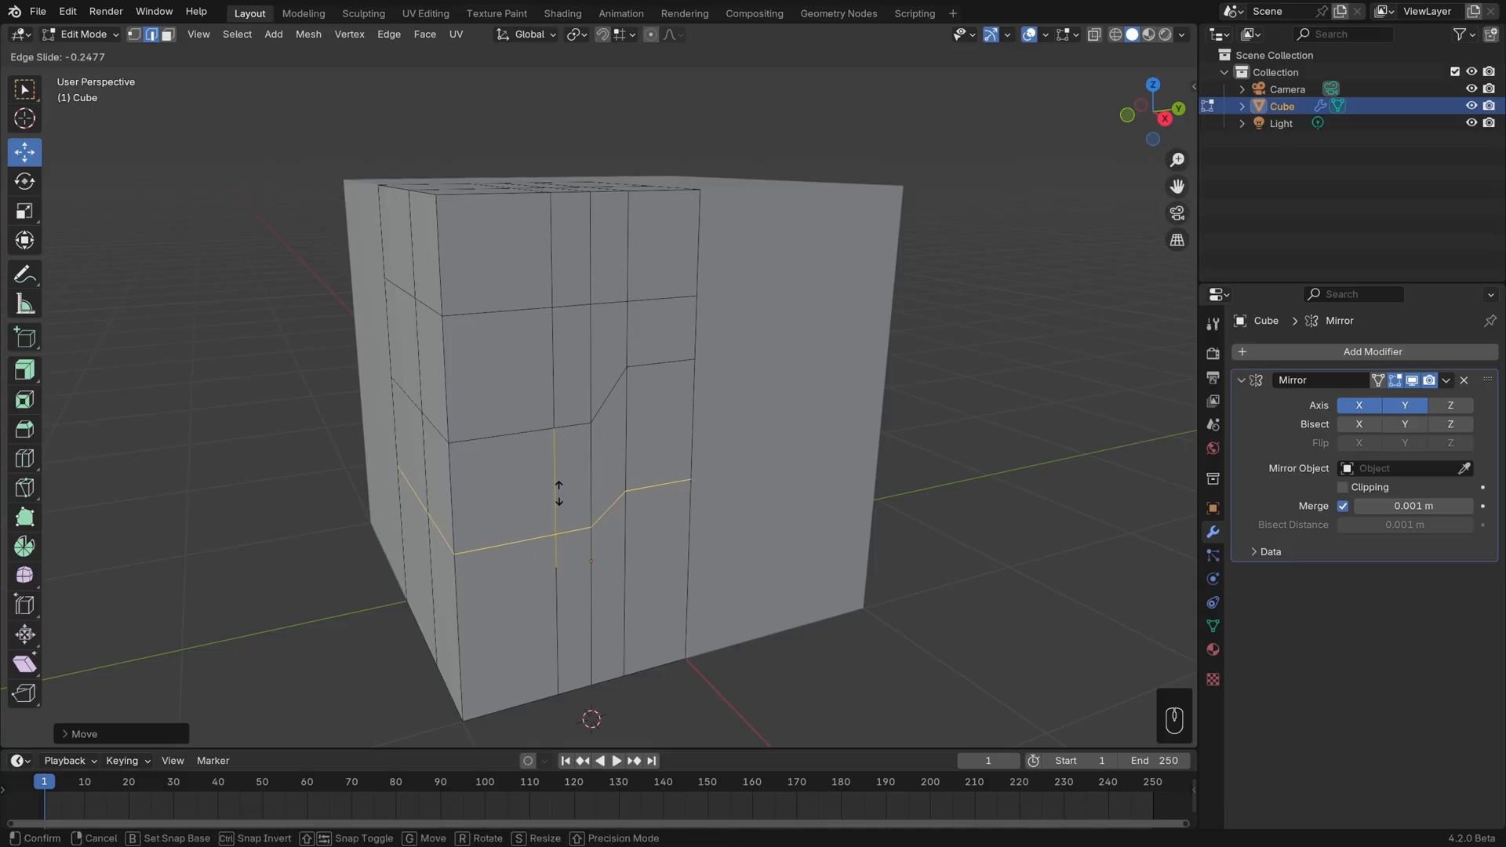
pyautogui.press('e')
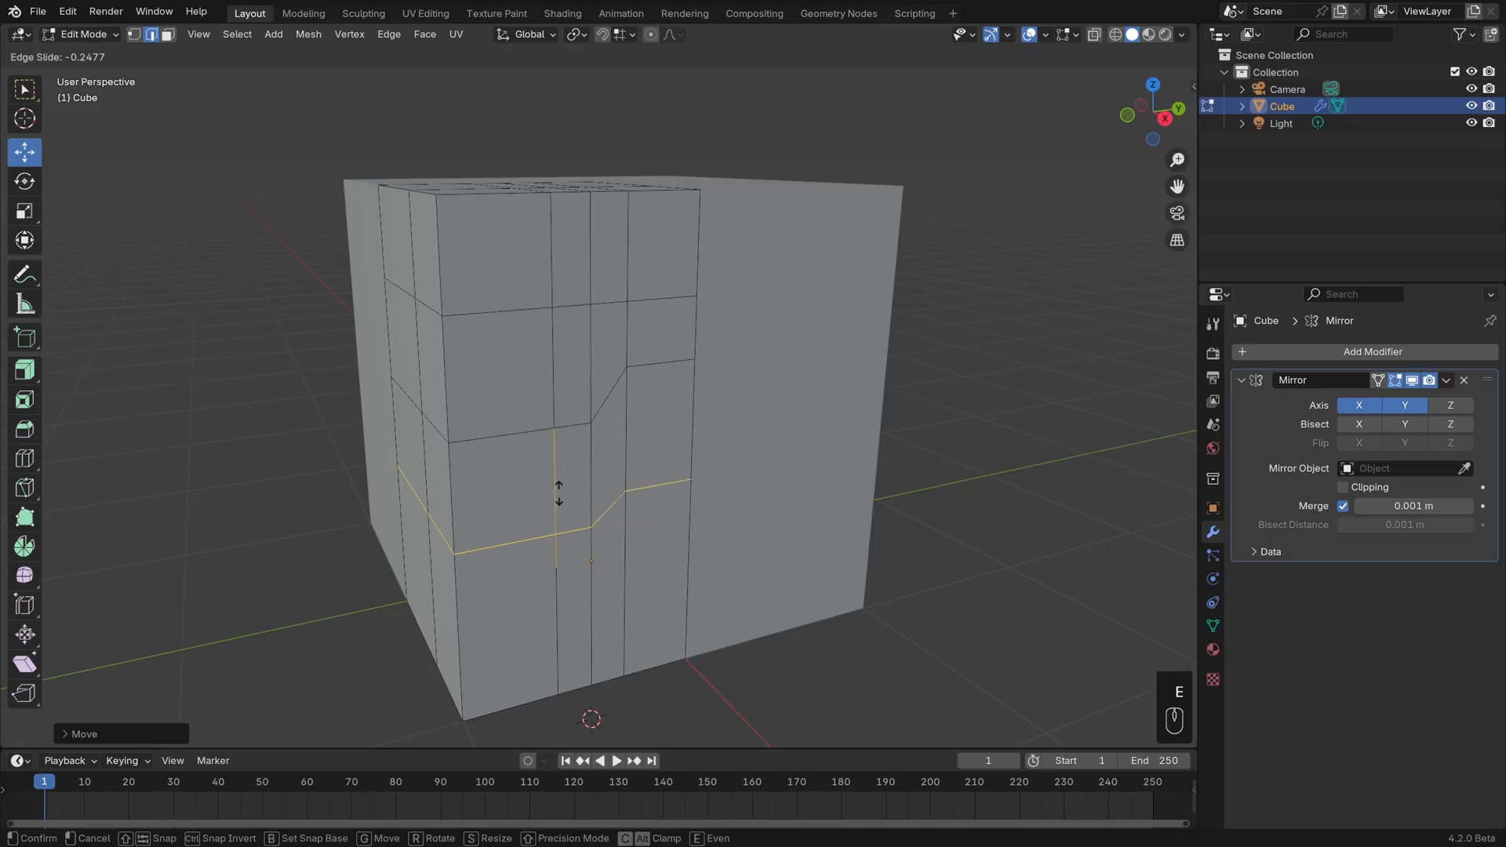
pyautogui.press('e')
pyautogui.press('e')
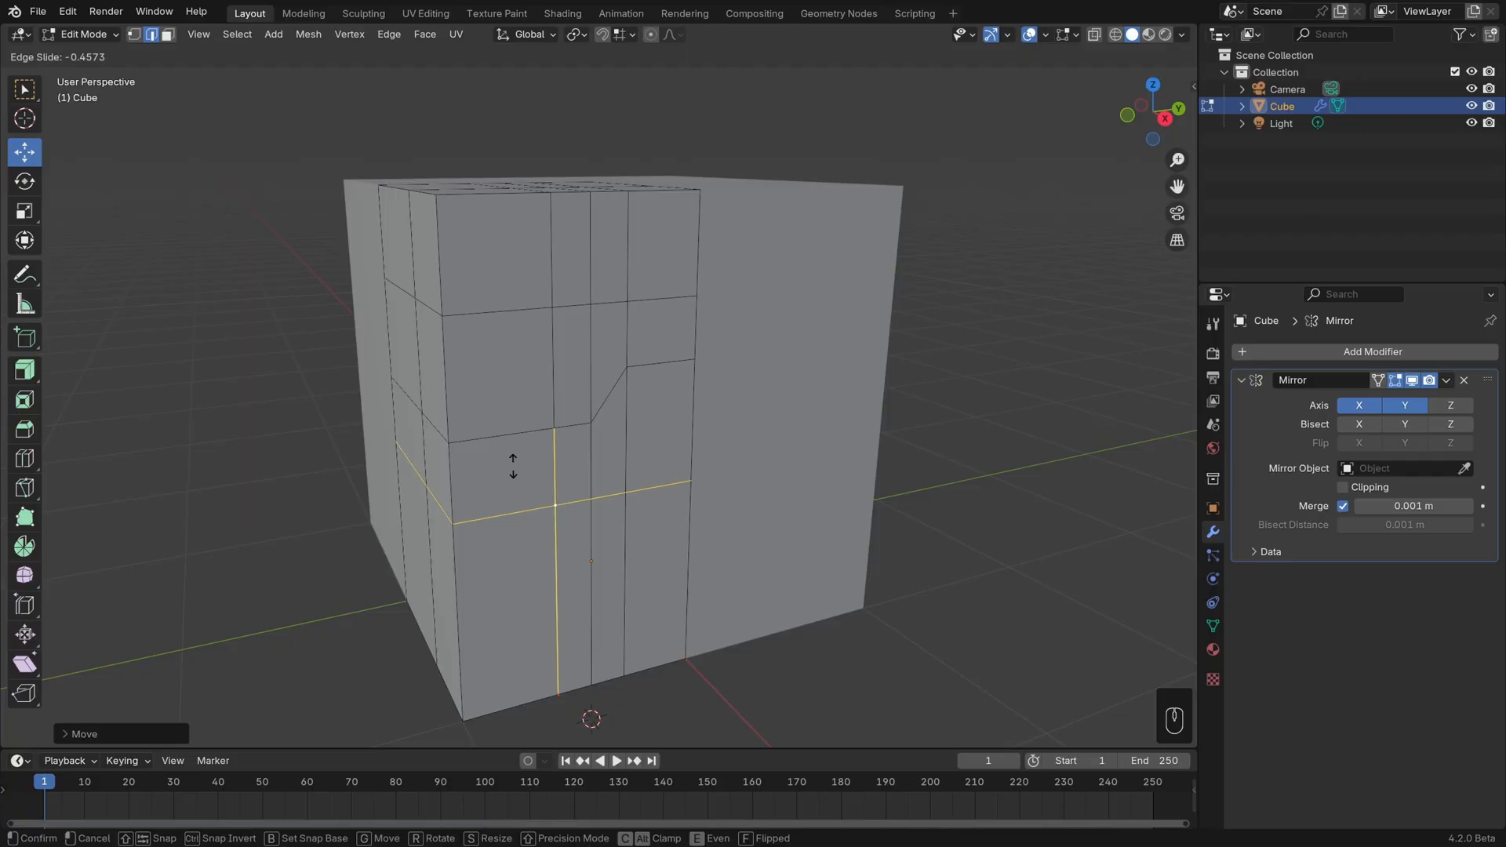
pyautogui.click(513, 466)
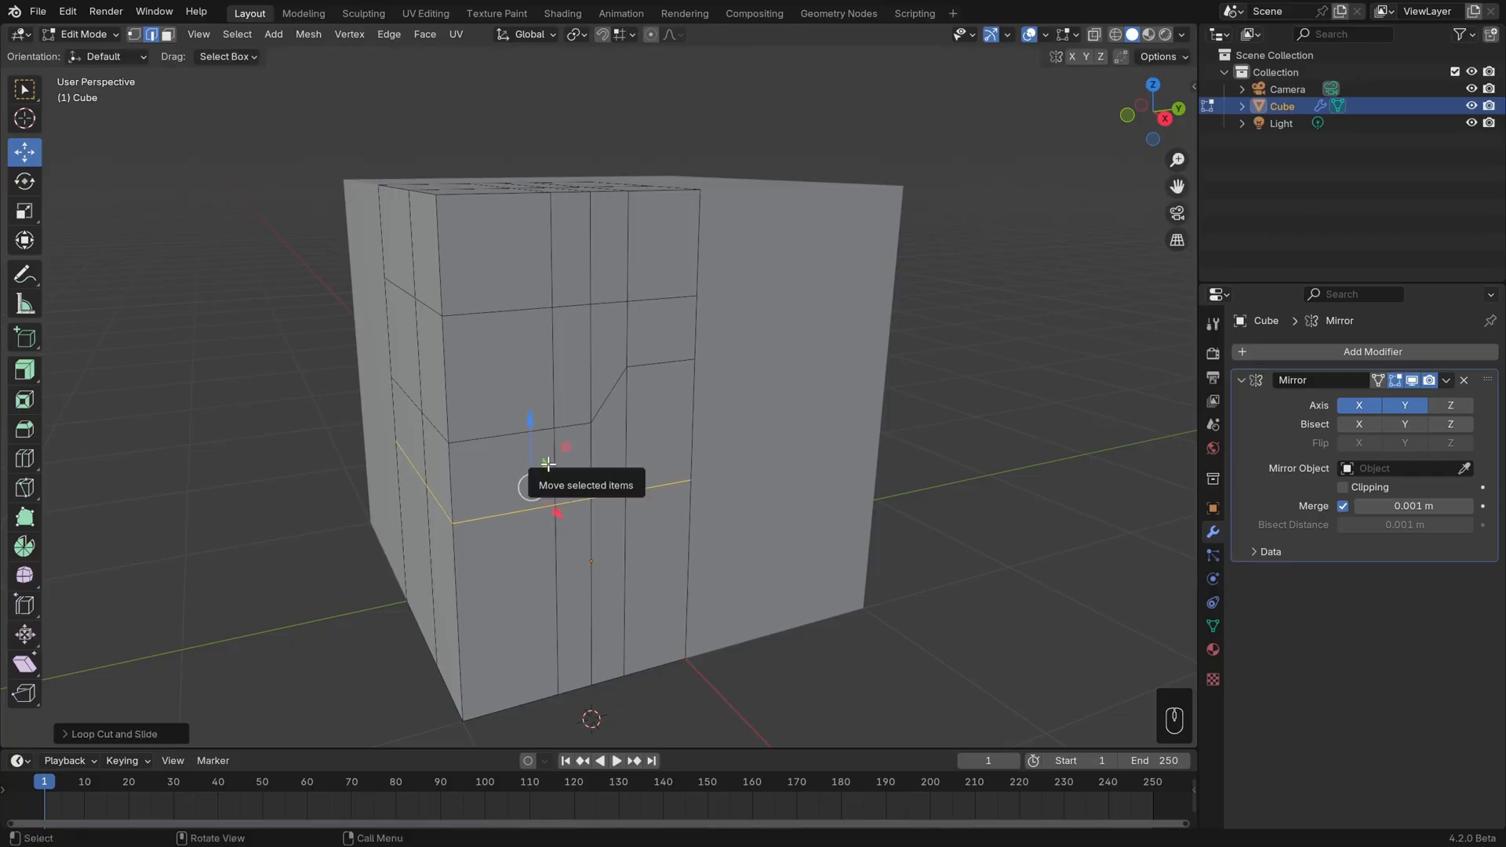
# Select the three faces between the stepped edge line and the new horizontal loop, from the seam outward
pyautogui.press('3')
pyautogui.keyDown('shift'); pyautogui.click(667, 439); pyautogui.keyUp('shift')
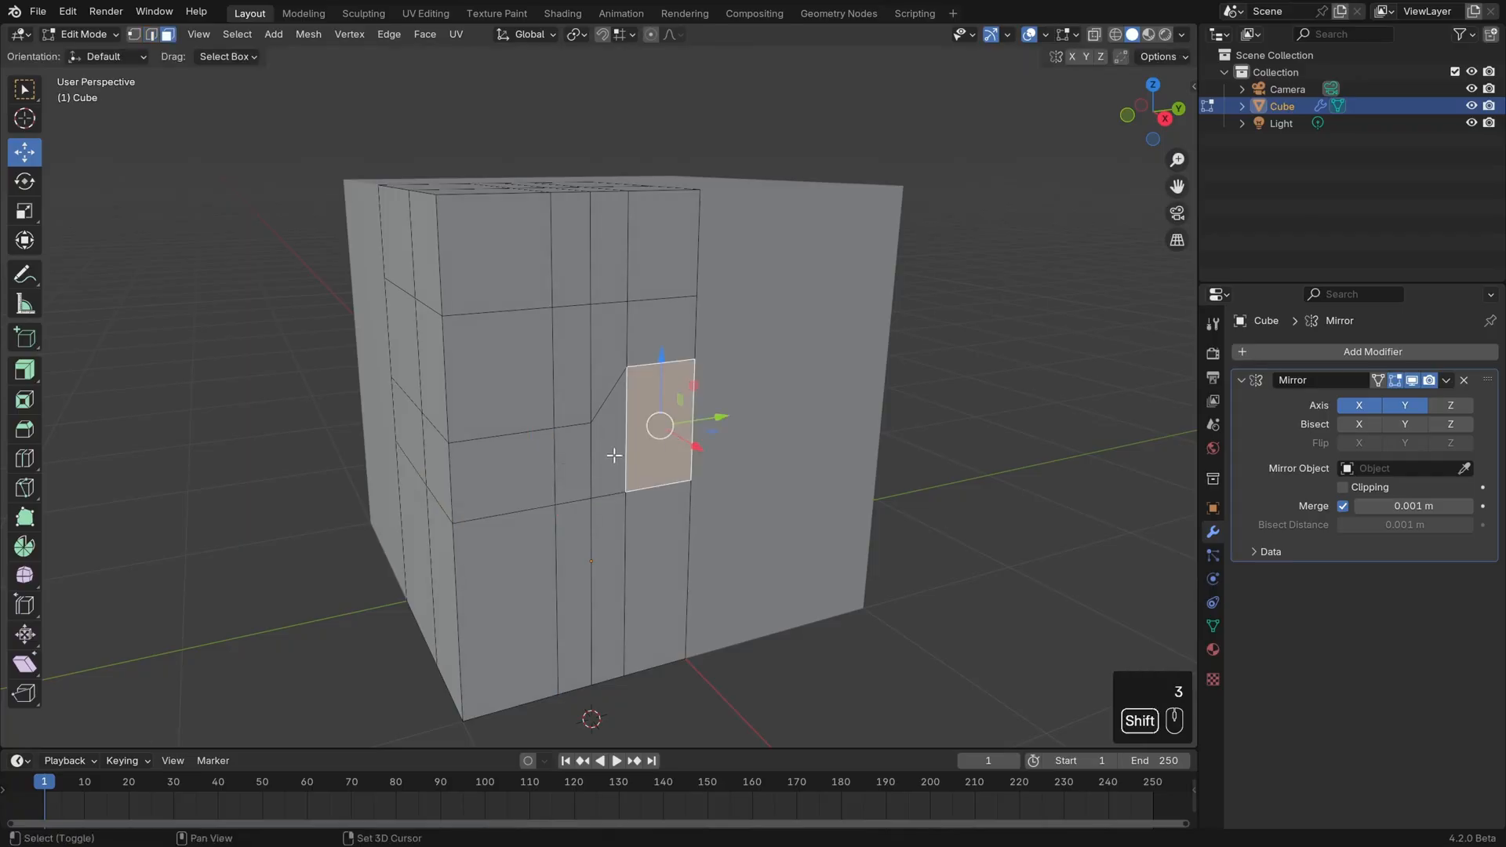
pyautogui.keyDown('shift'); pyautogui.click(614, 455); pyautogui.keyUp('shift')
pyautogui.keyDown('shift'); pyautogui.click(572, 463); pyautogui.keyUp('shift')
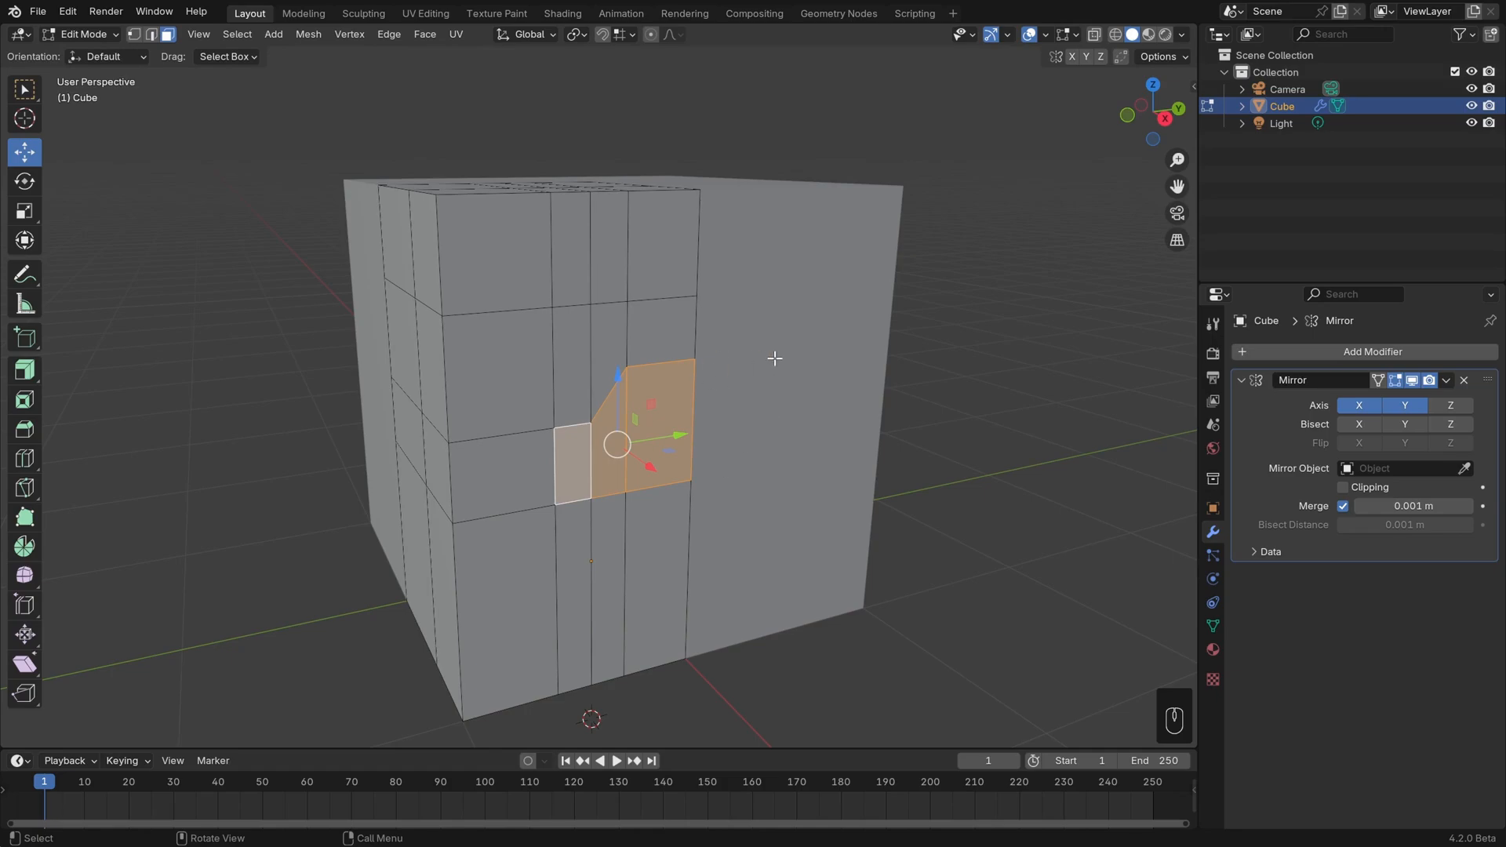
# Select the vertical edge loop nearest the mirror seam on the positive X face and move it along Y toward the seam
pyautogui.press('2')
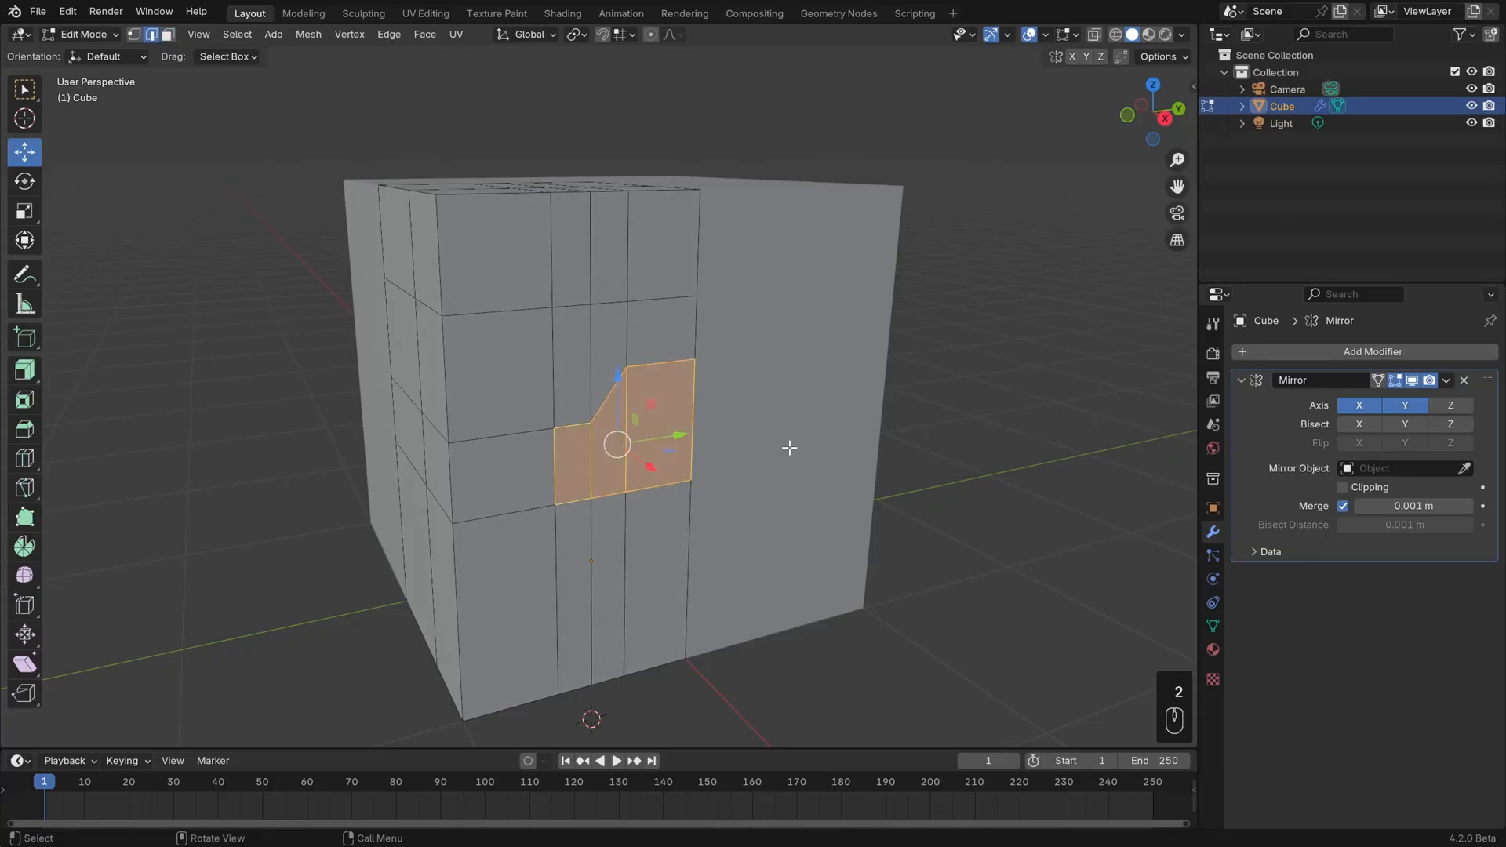
pyautogui.keyDown('alt'); pyautogui.click(632, 344); pyautogui.keyUp('alt')
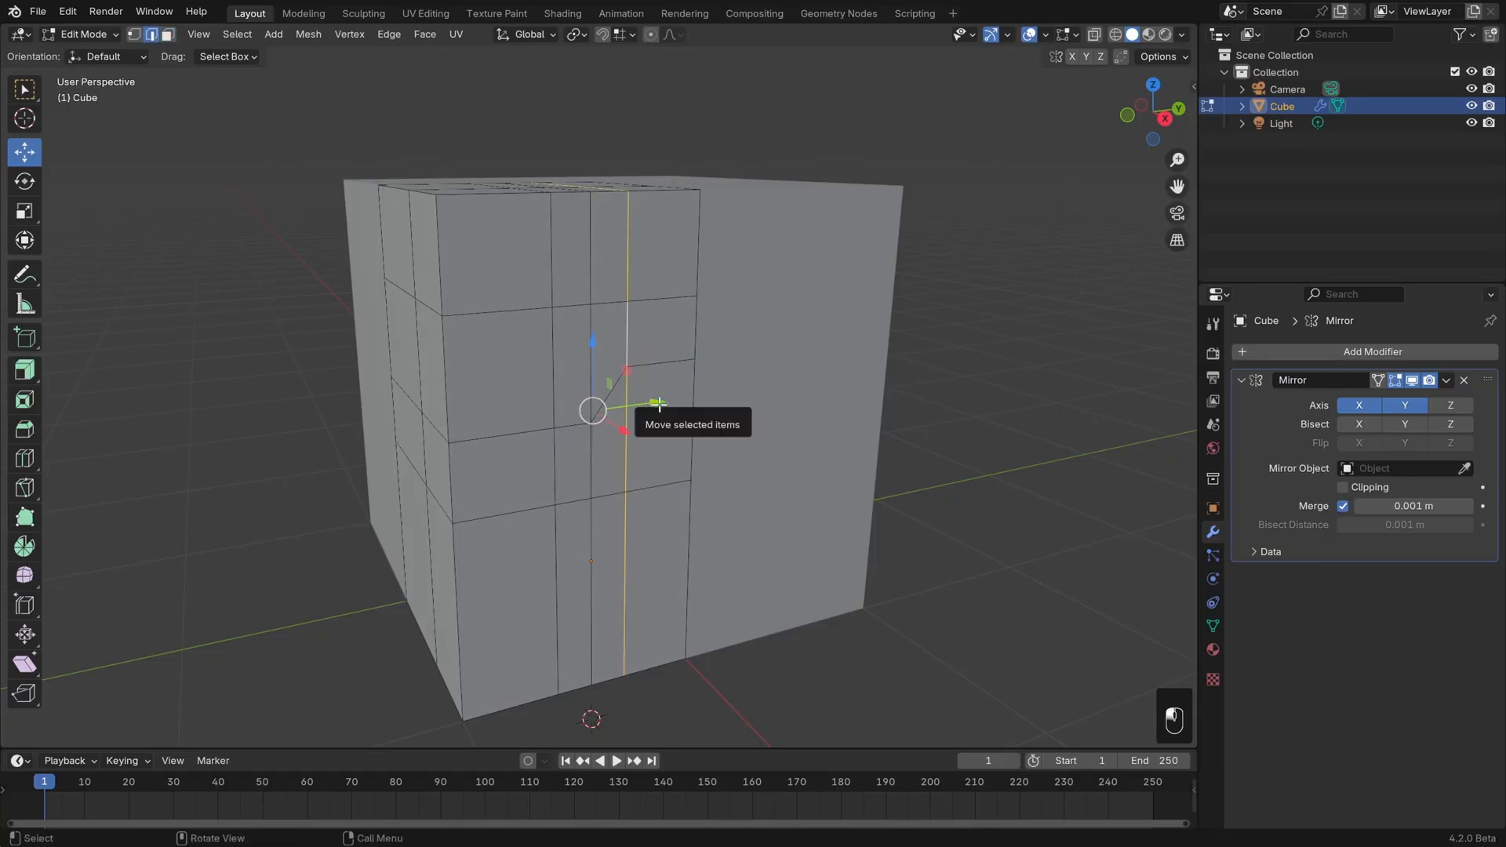
pyautogui.moveTo(657, 403); pyautogui.dragTo(689, 397)
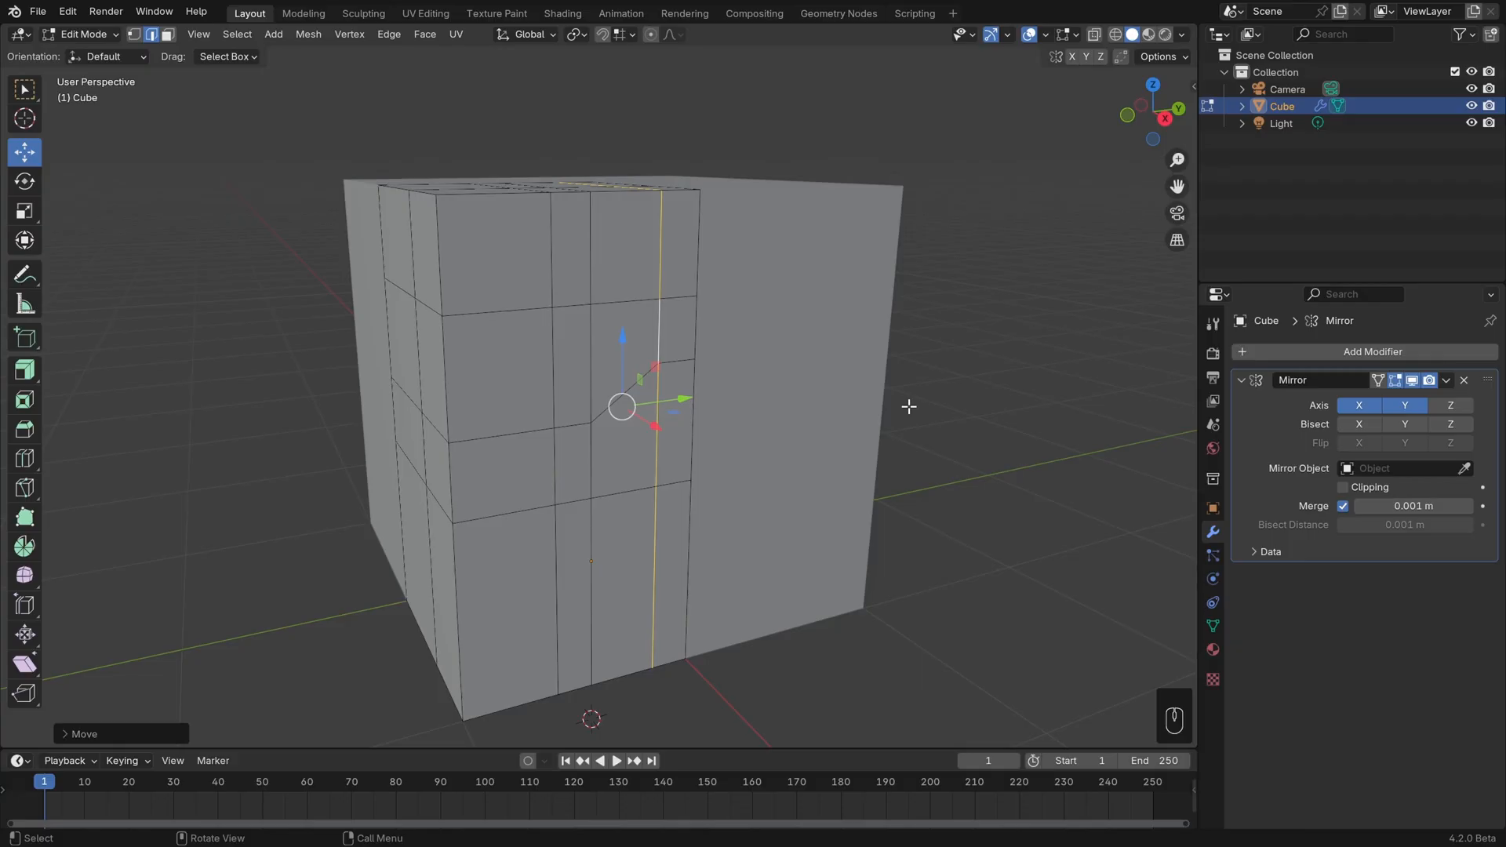
# Nudge the selected vertical loop slightly further along Y toward the seam in the right orthographic view
pyautogui.click(1071, 35)
pyautogui.press('KP_3')
pyautogui.scroll(3, 731, 431)
pyautogui.keyDown('shift'); pyautogui.moveTo(733, 421); pyautogui.dragTo(730, 431, button='middle'); pyautogui.keyUp('shift')
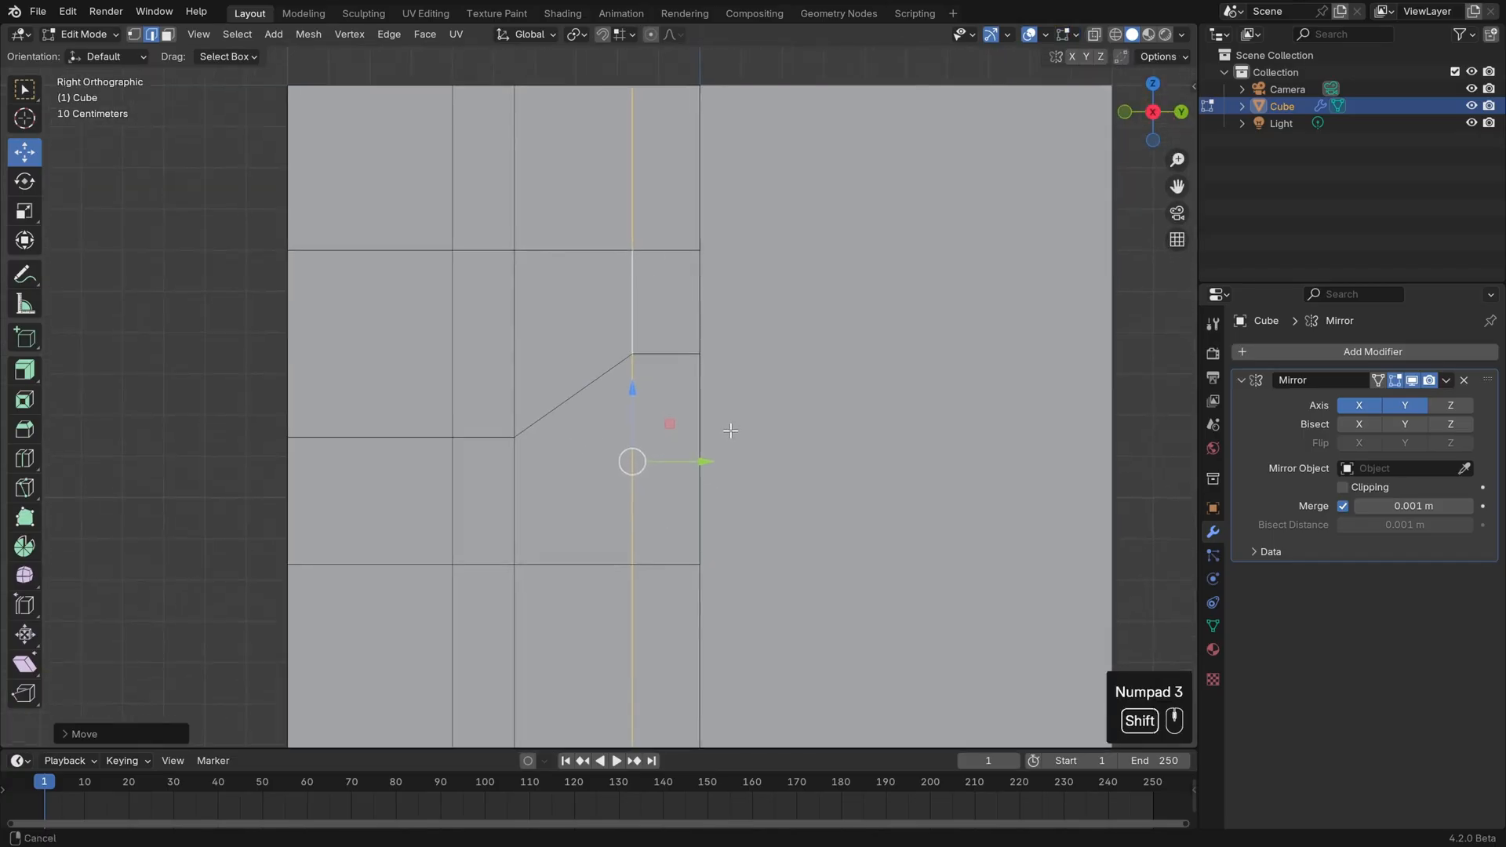
pyautogui.scroll(2, 730, 431)
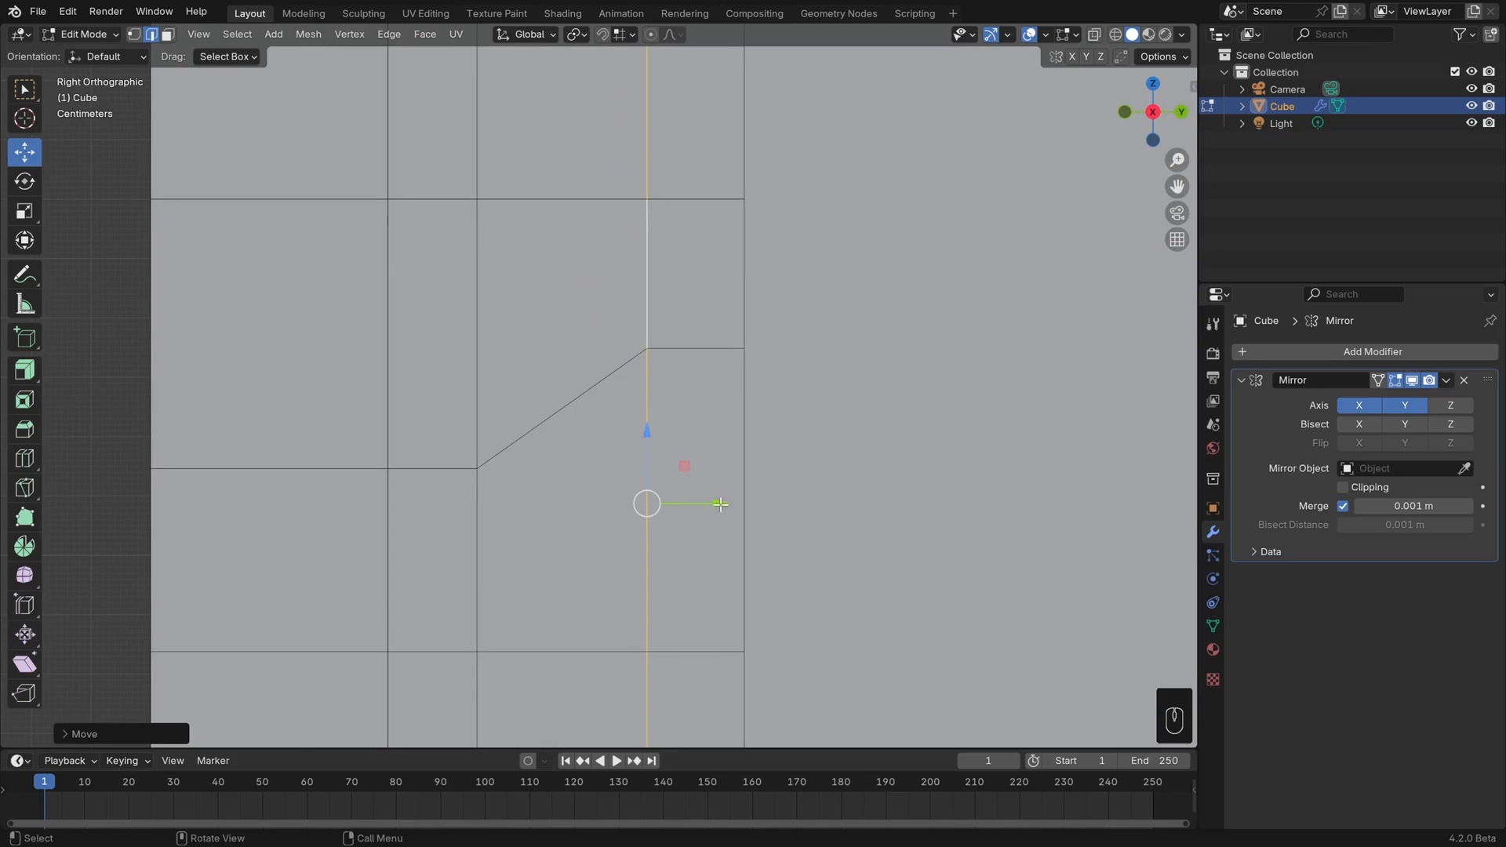
pyautogui.moveTo(721, 504); pyautogui.dragTo(730, 504)
# Annotate the upper corner of the stepped edge line with a short freehand curve and erase the marks
pyautogui.press('d')
pyautogui.press('d')
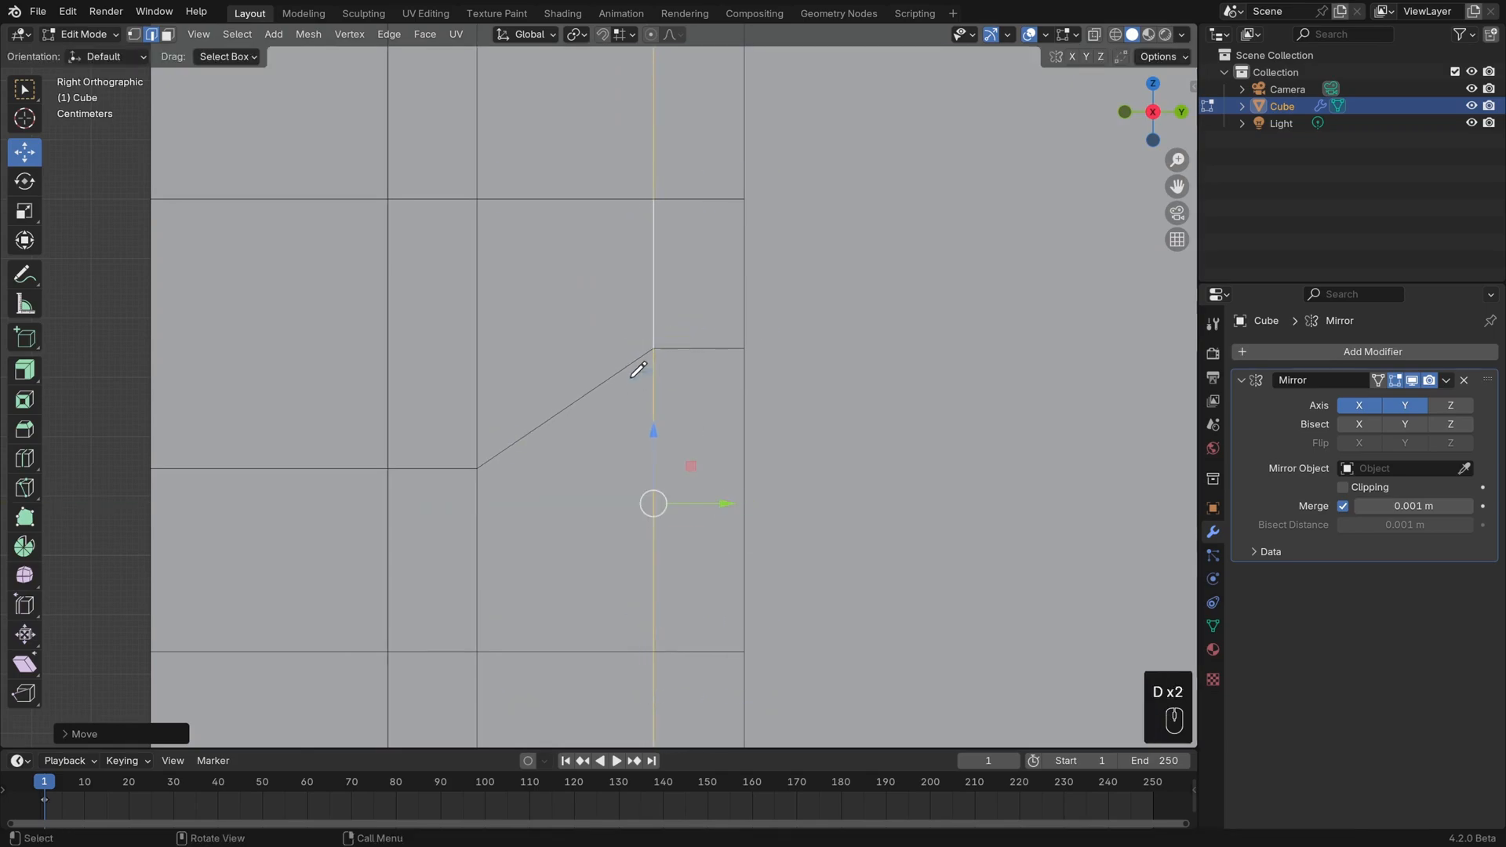
pyautogui.moveTo(628, 380)
pyautogui.mouseDown()
pyautogui.moveTo(655, 414)
pyautogui.moveTo(681, 384)
pyautogui.mouseUp()
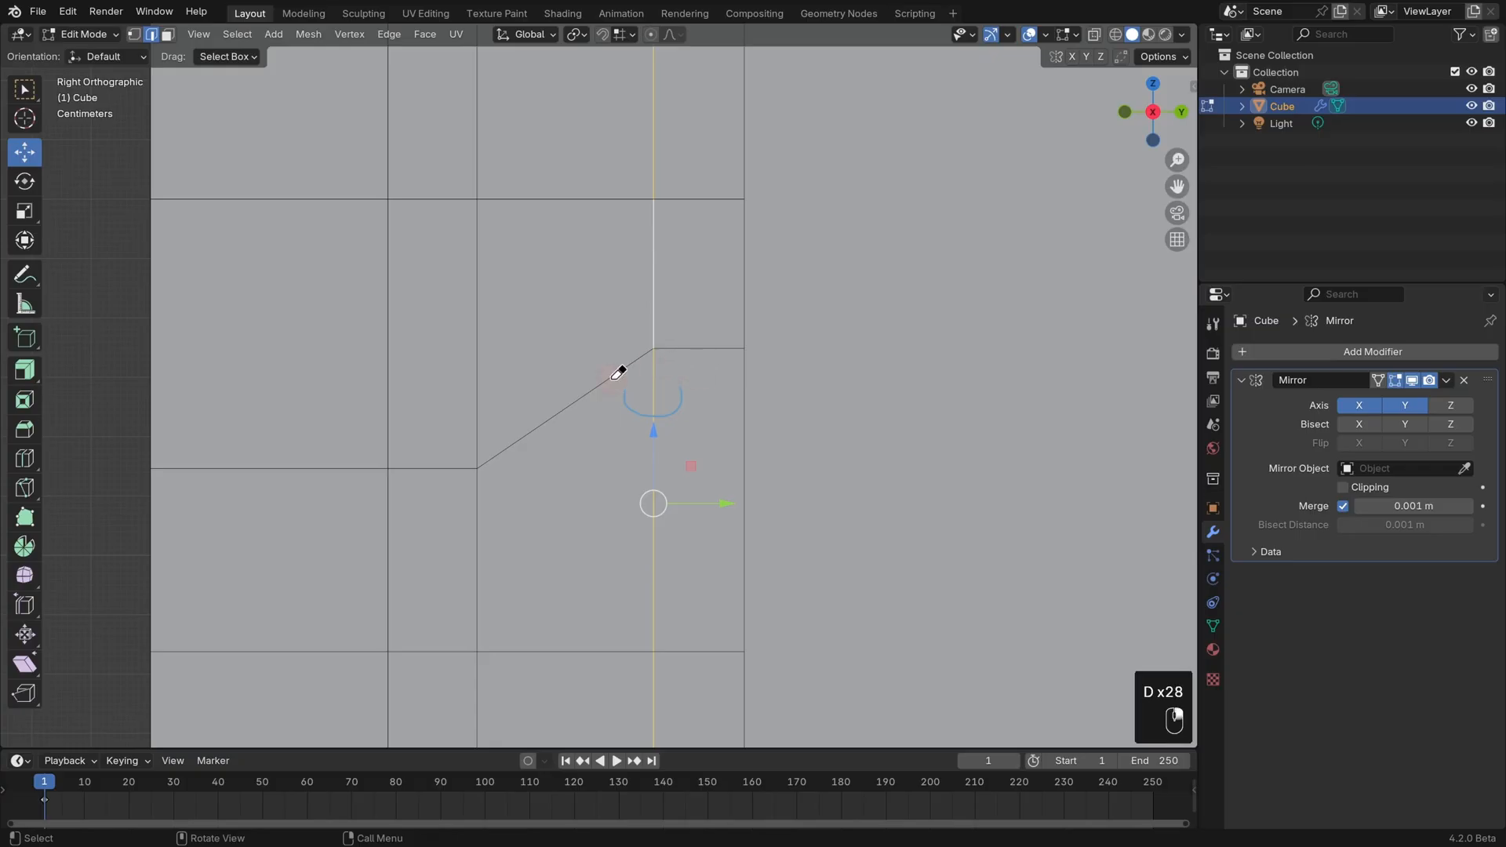
# Fine-tune the vertical loop's Y position, temporarily showing the Edge Length overlay to compare it with the short edge between the other vertical loops
pyautogui.moveTo(726, 502)
pyautogui.mouseDown()
pyautogui.moveTo(662, 501)
pyautogui.moveTo(739, 496)
pyautogui.moveTo(727, 497)
pyautogui.mouseUp()
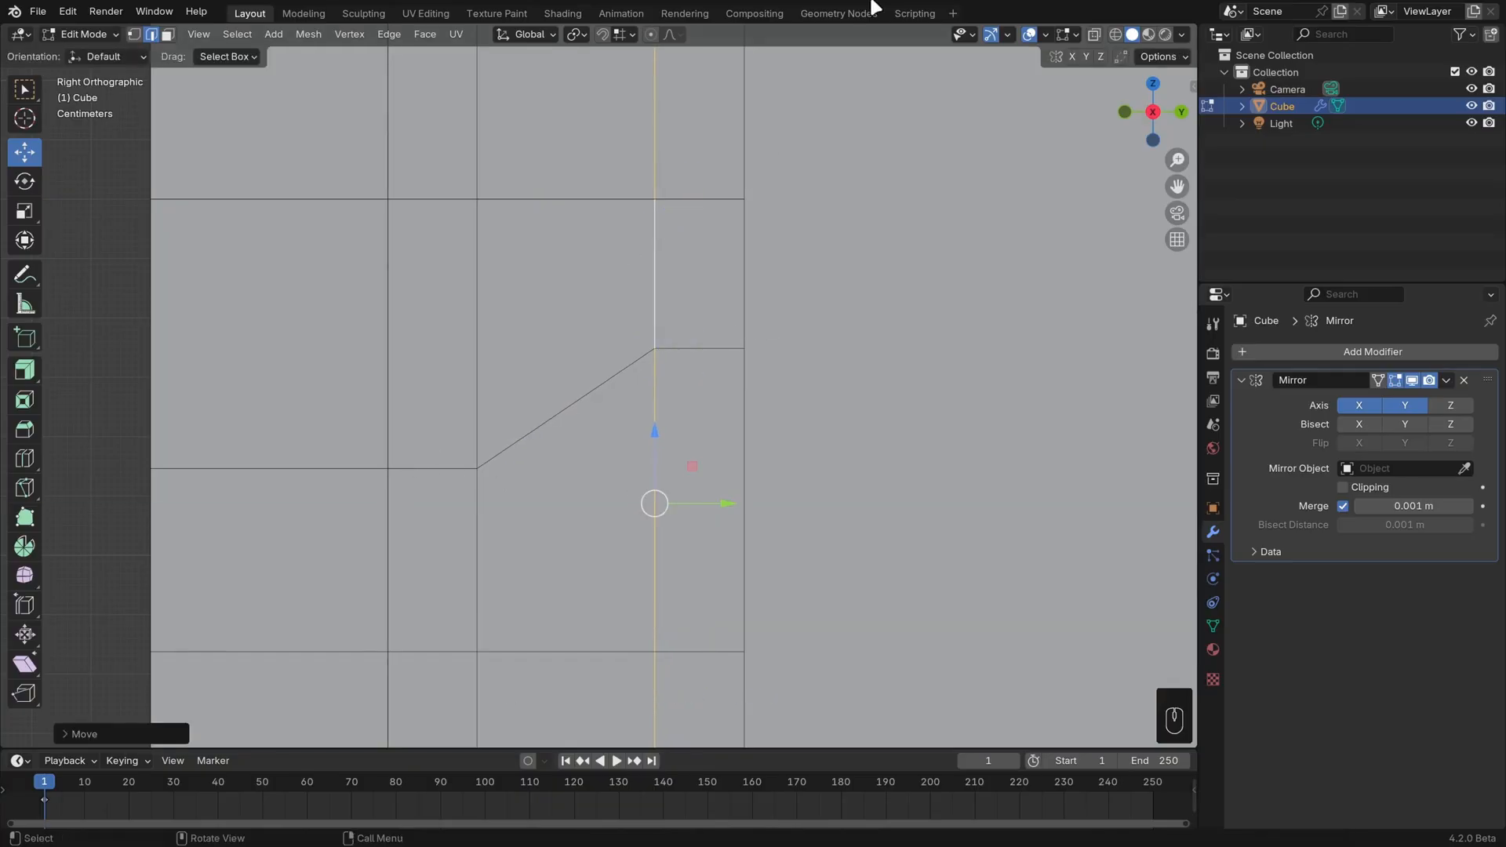
pyautogui.click(1075, 34)
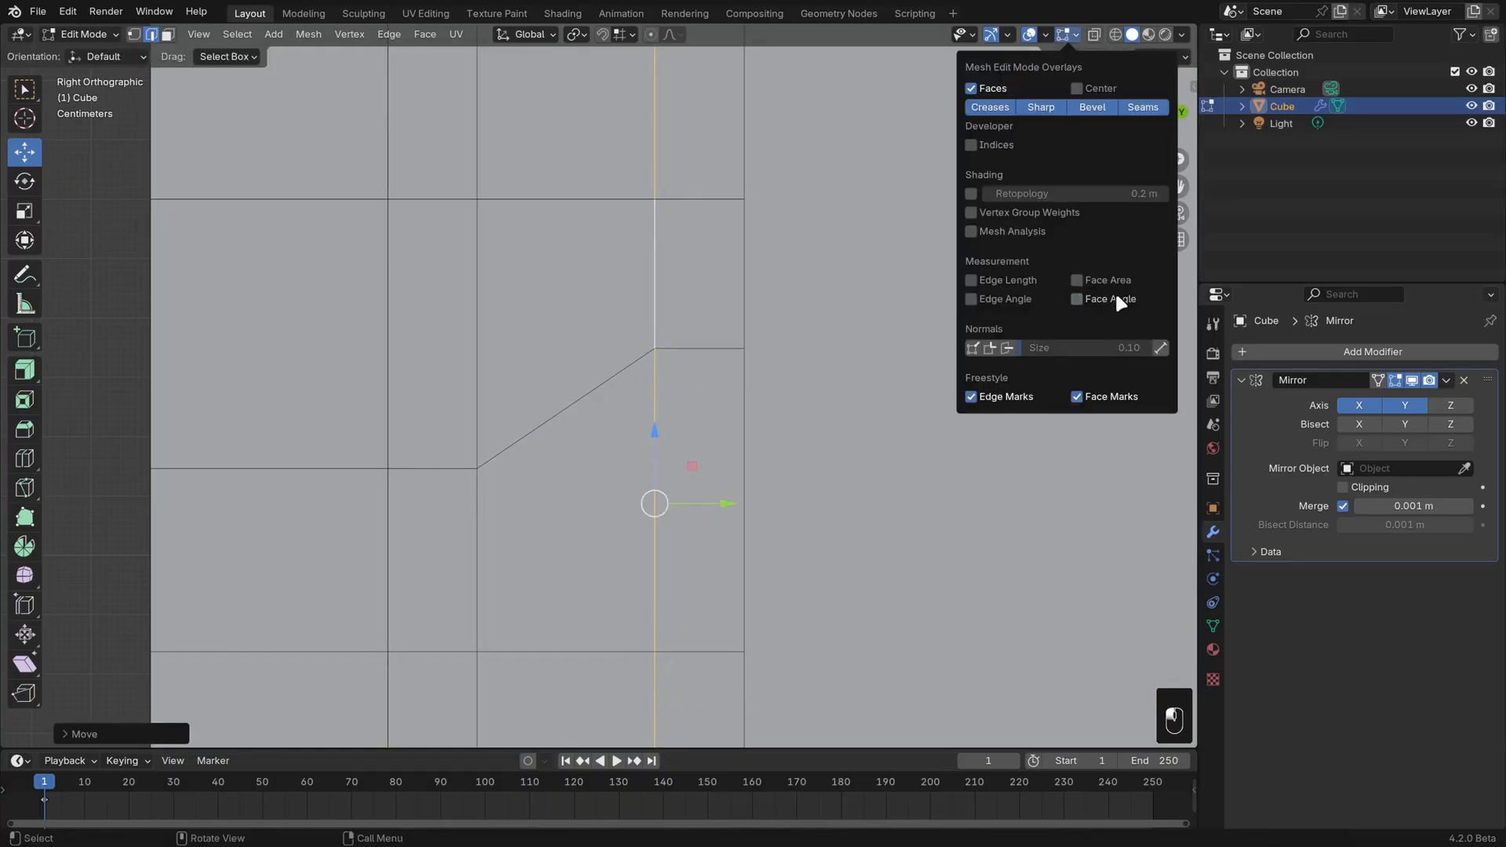
pyautogui.click(994, 280)
pyautogui.click(433, 469)
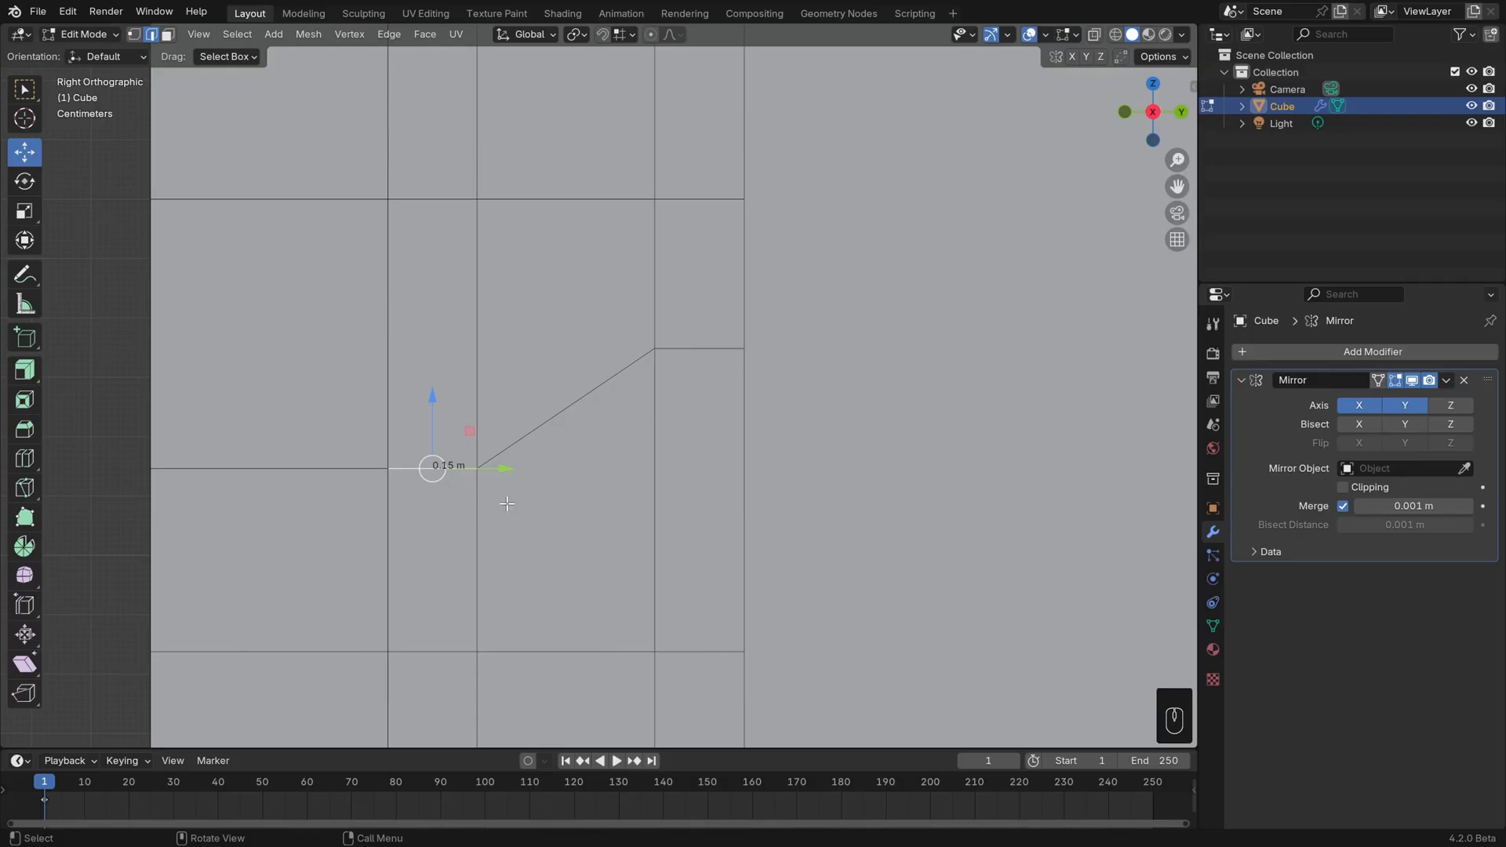
pyautogui.keyDown('alt'); pyautogui.click(655, 447); pyautogui.keyUp('alt')
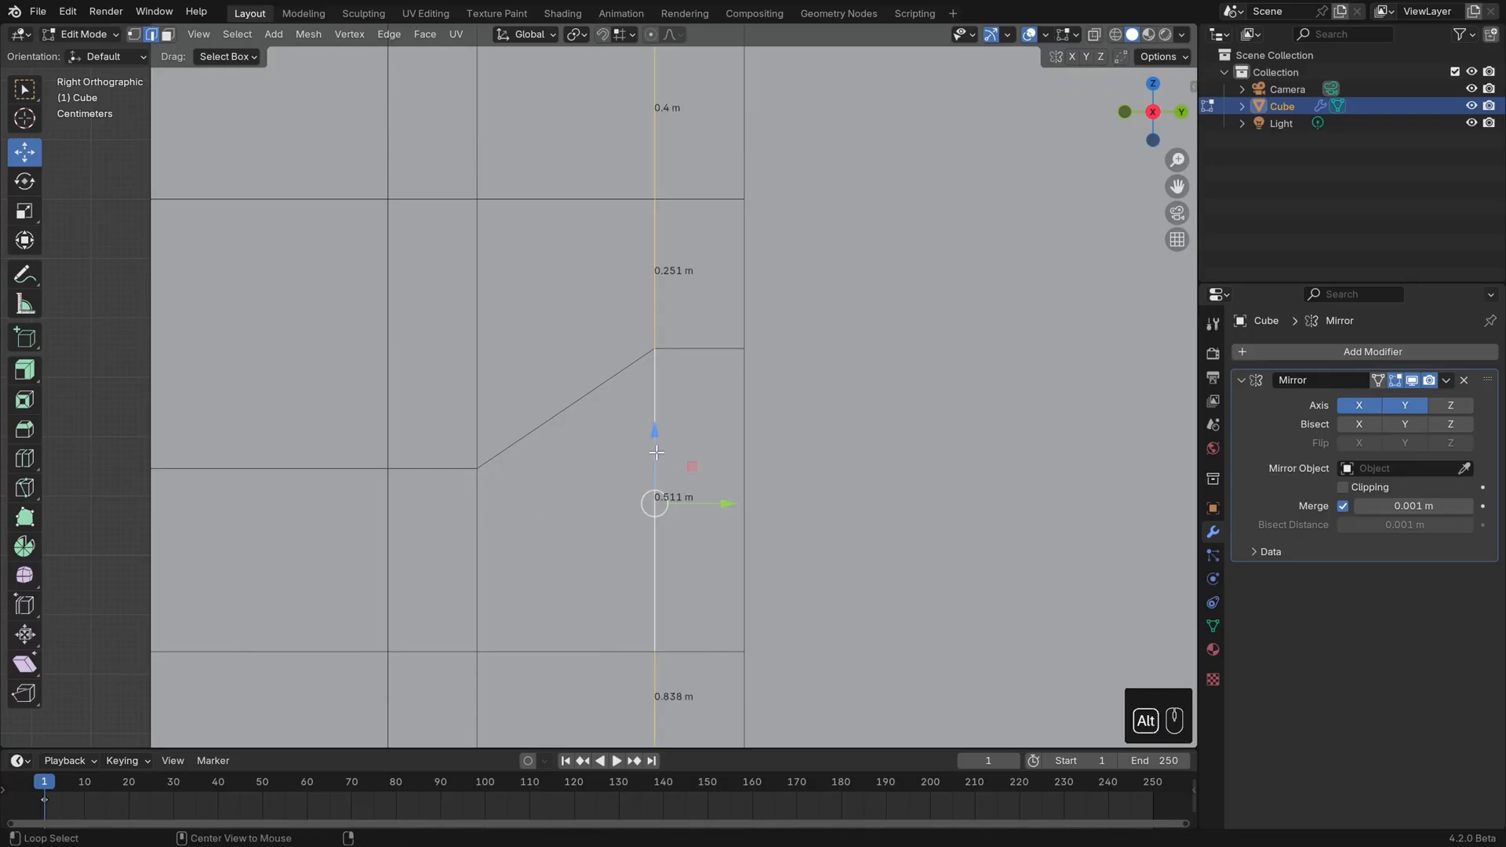
pyautogui.moveTo(723, 503); pyautogui.dragTo(725, 504)
pyautogui.click(1075, 33)
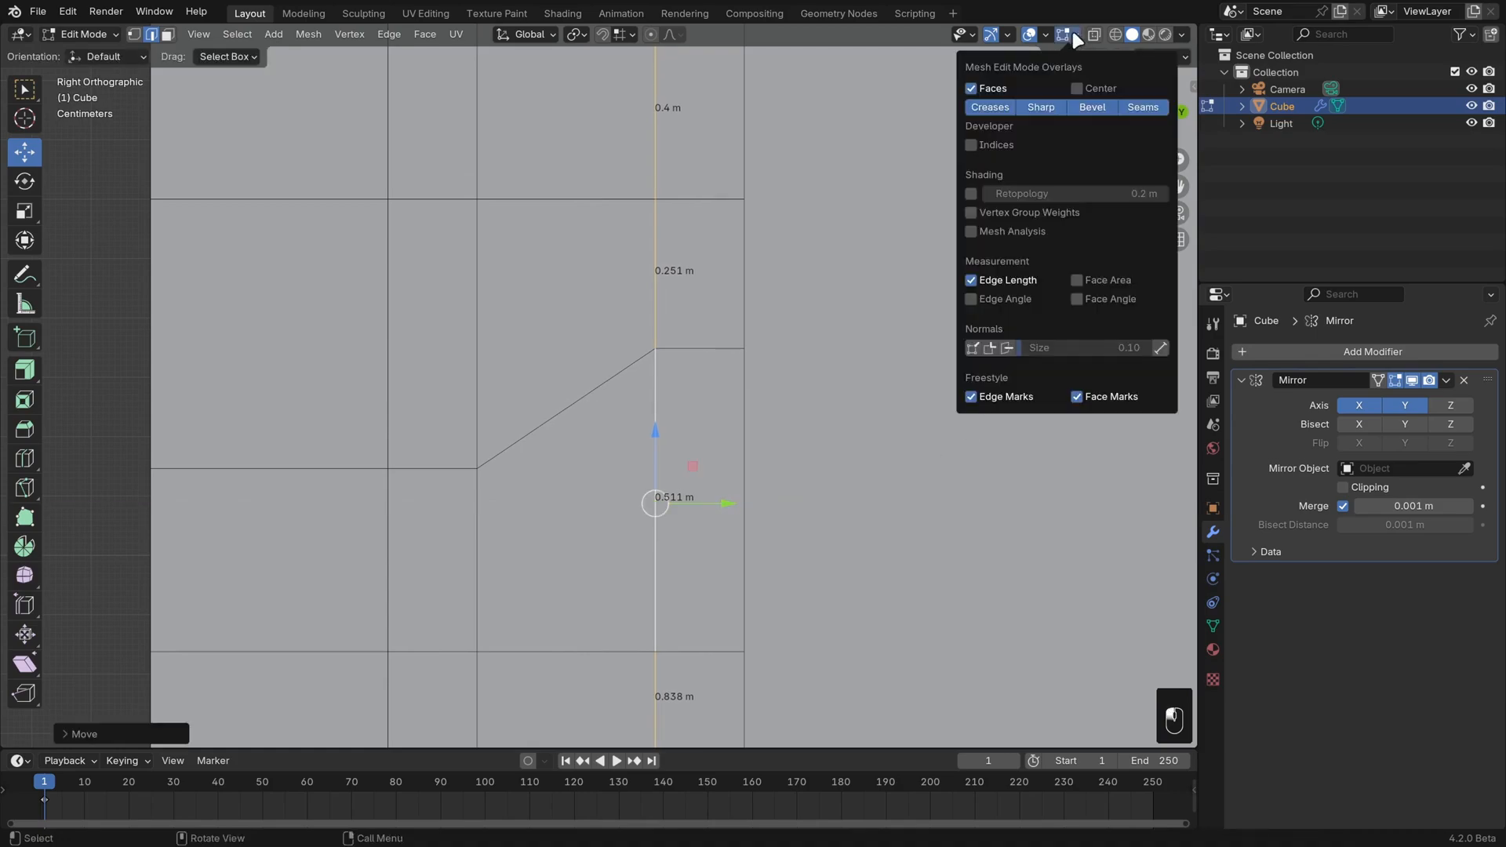
pyautogui.click(993, 276)
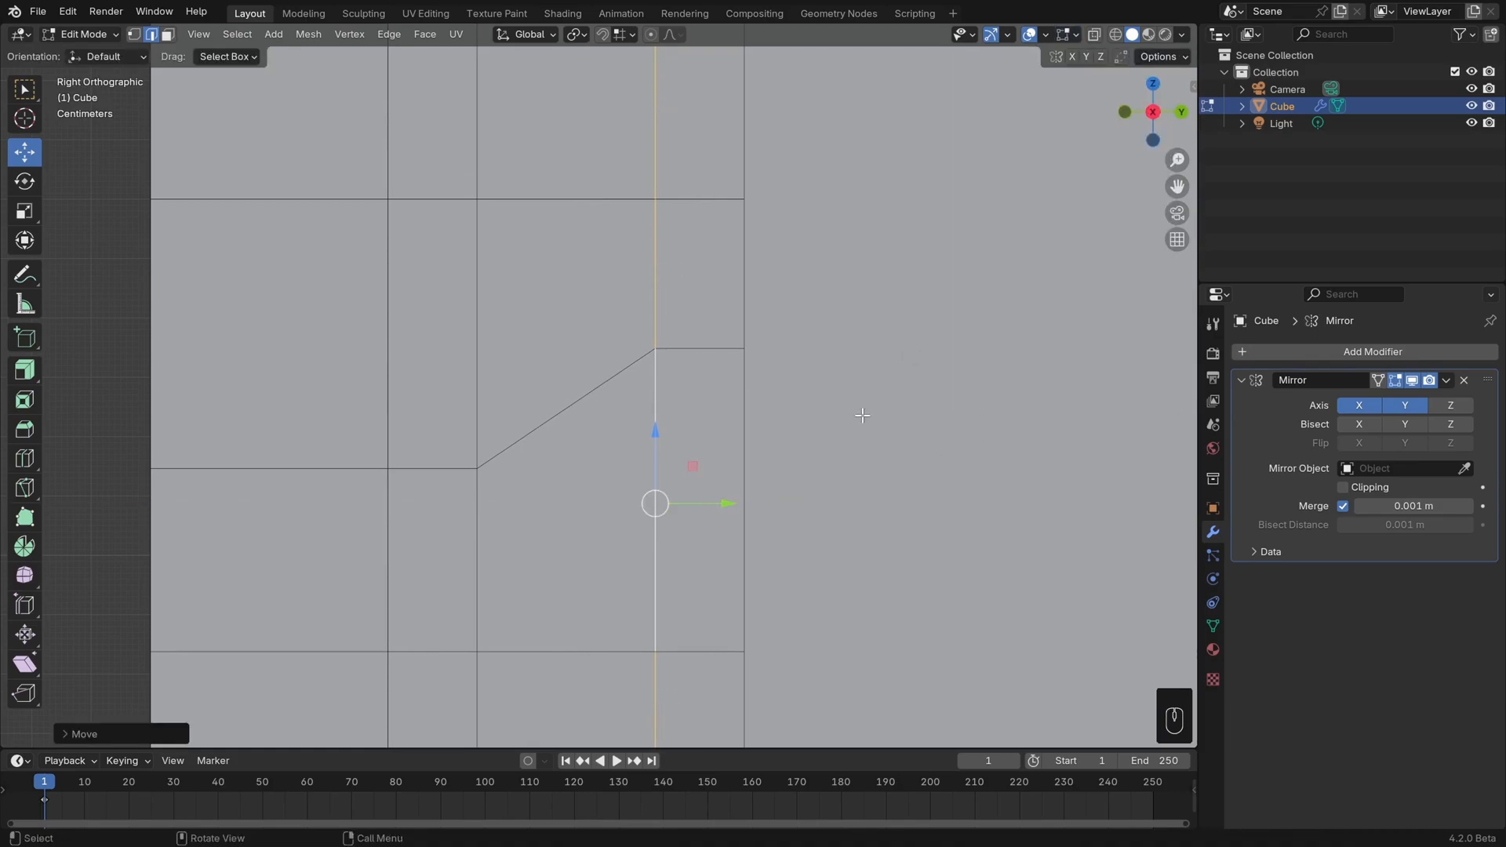
# Select the upper horizontal loop, the stepped loop, the outermost vertical loop on the X face and the vertical loop on the Y face
pyautogui.scroll(-6, 862, 415)
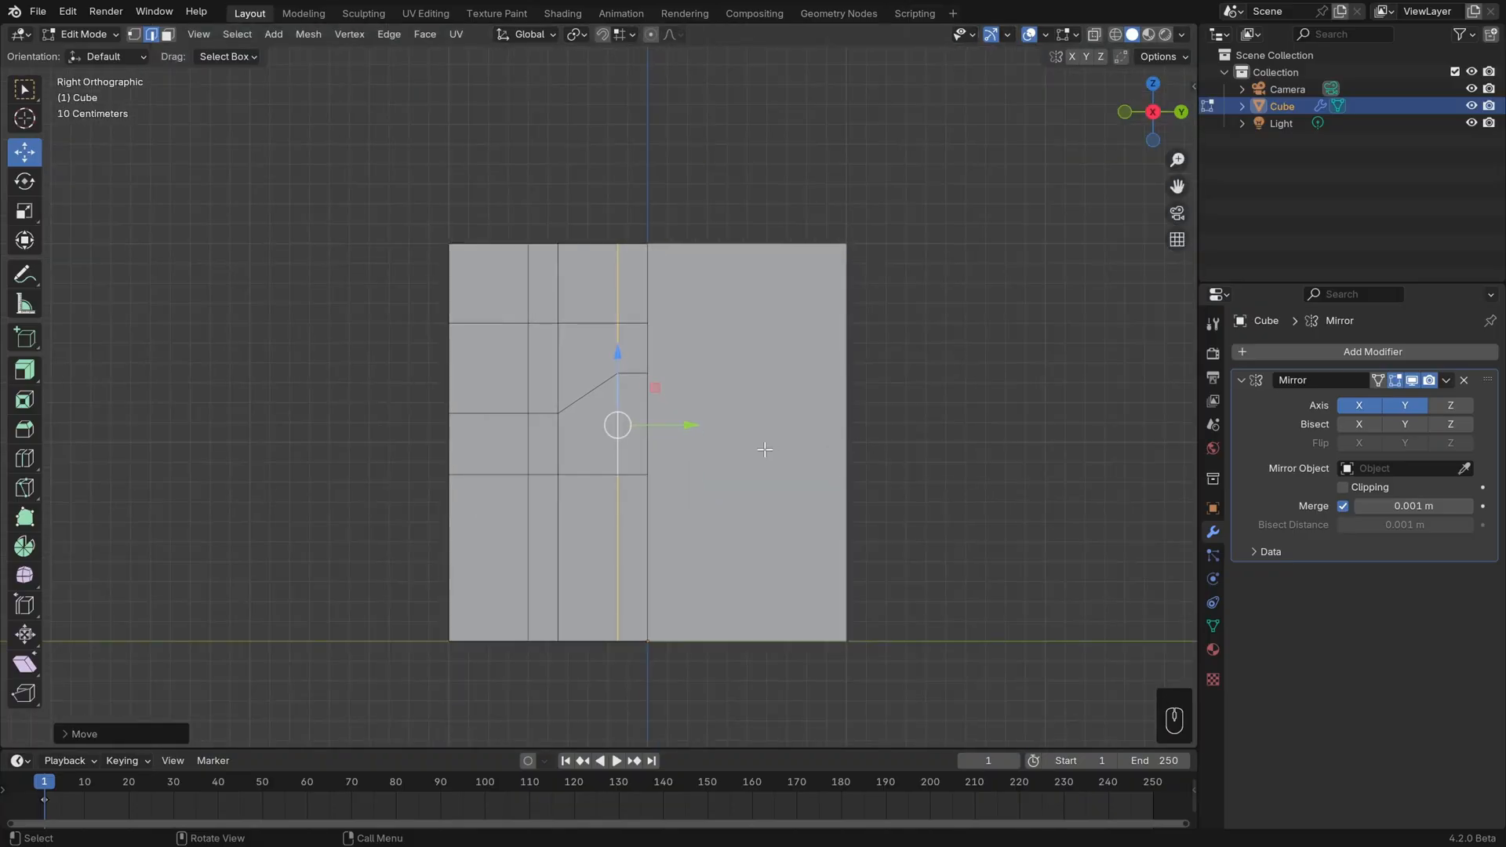
pyautogui.moveTo(765, 450); pyautogui.dragTo(775, 402, button='middle')
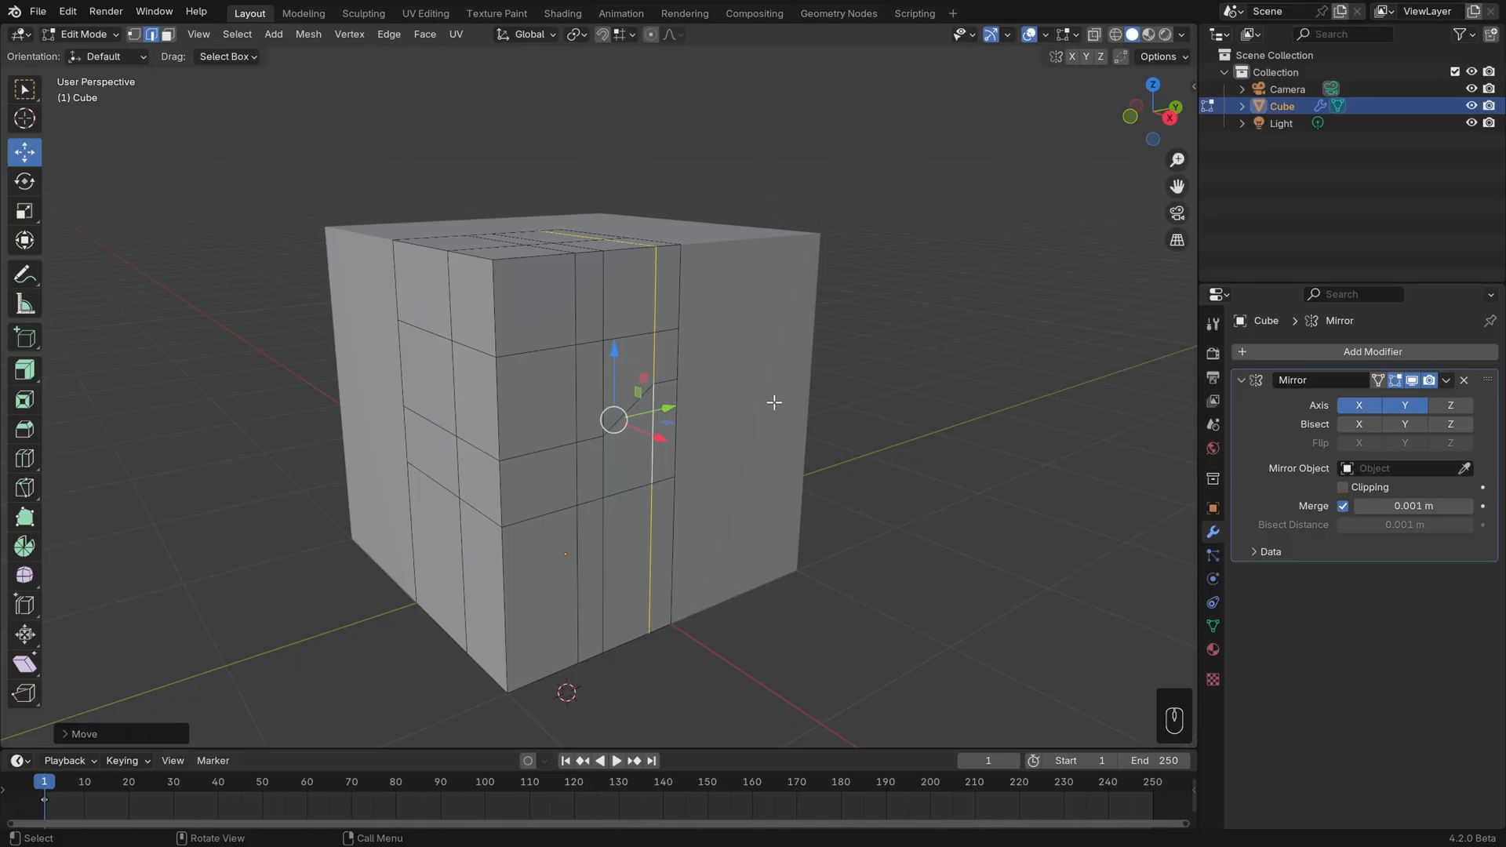
pyautogui.keyDown('alt'); pyautogui.click(547, 350); pyautogui.keyUp('alt')
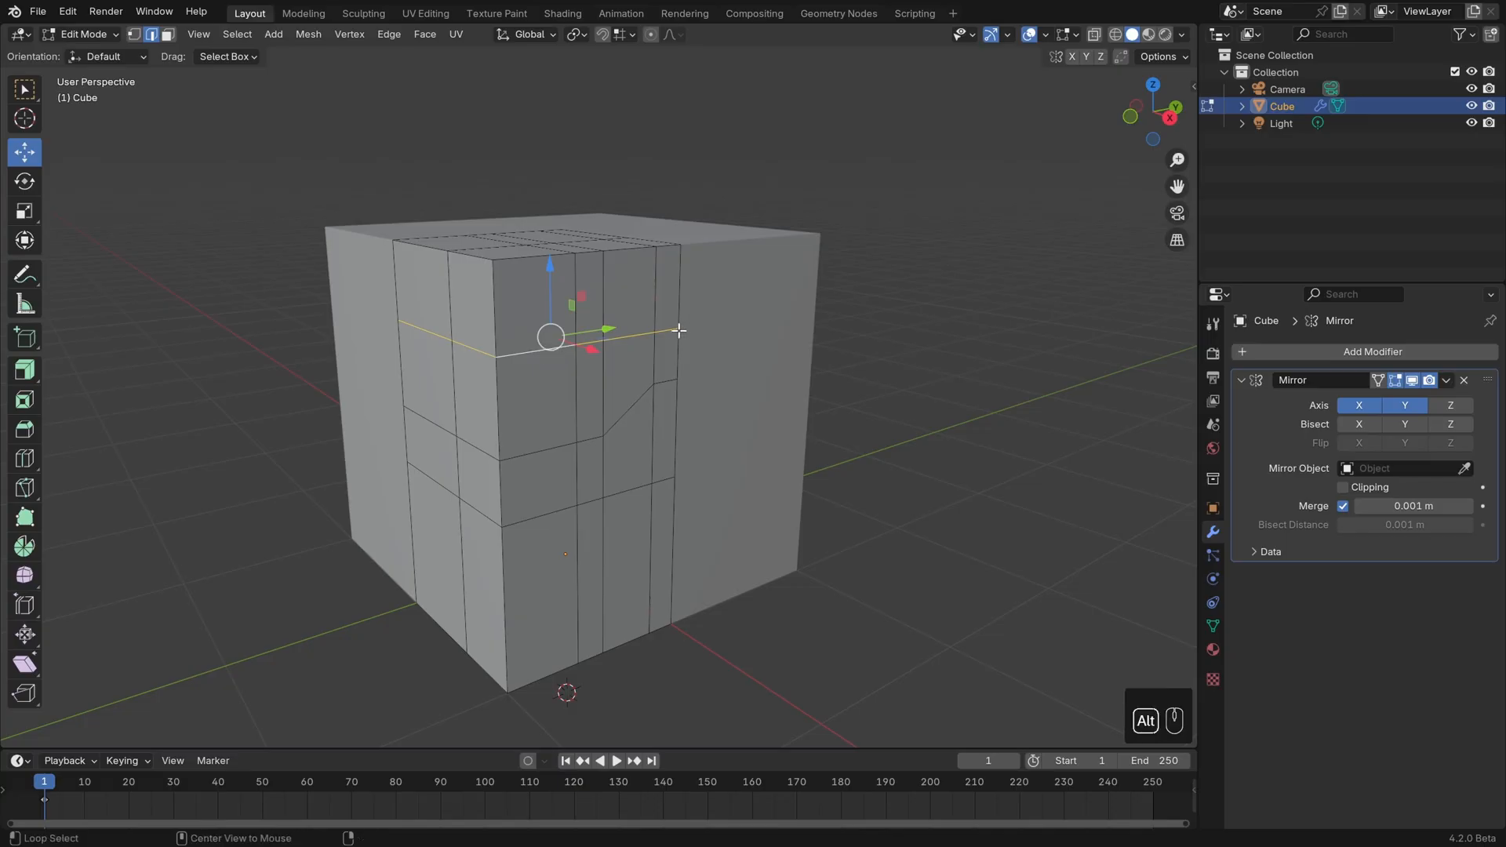
pyautogui.keyDown('alt'); pyautogui.keyDown('shift'); pyautogui.click(629, 407); pyautogui.keyUp('shift'); pyautogui.keyUp('alt')
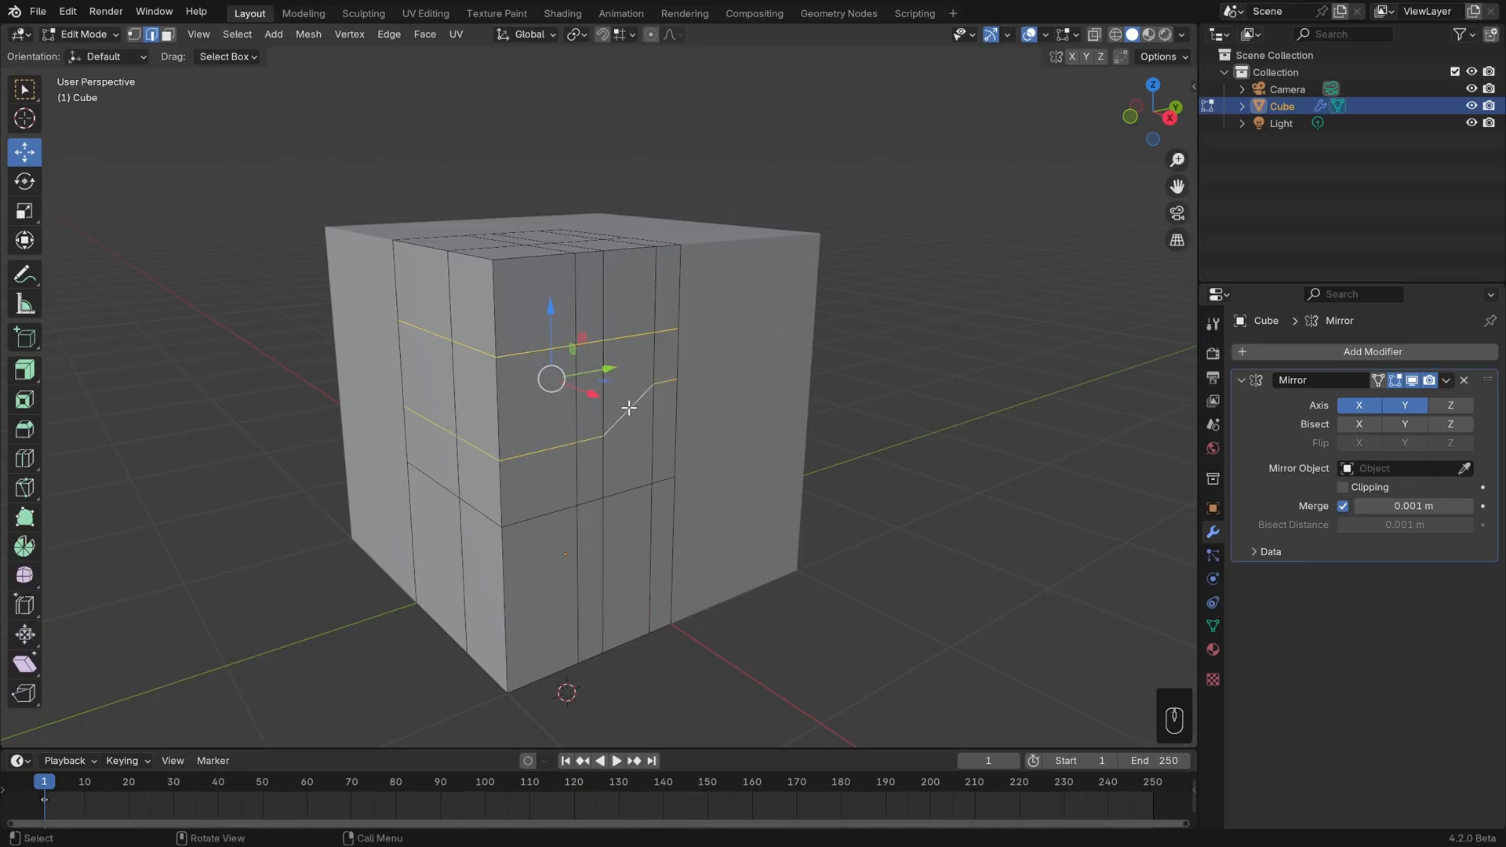
pyautogui.keyDown('alt'); pyautogui.keyDown('shift'); pyautogui.click(573, 476); pyautogui.keyUp('shift'); pyautogui.keyUp('alt')
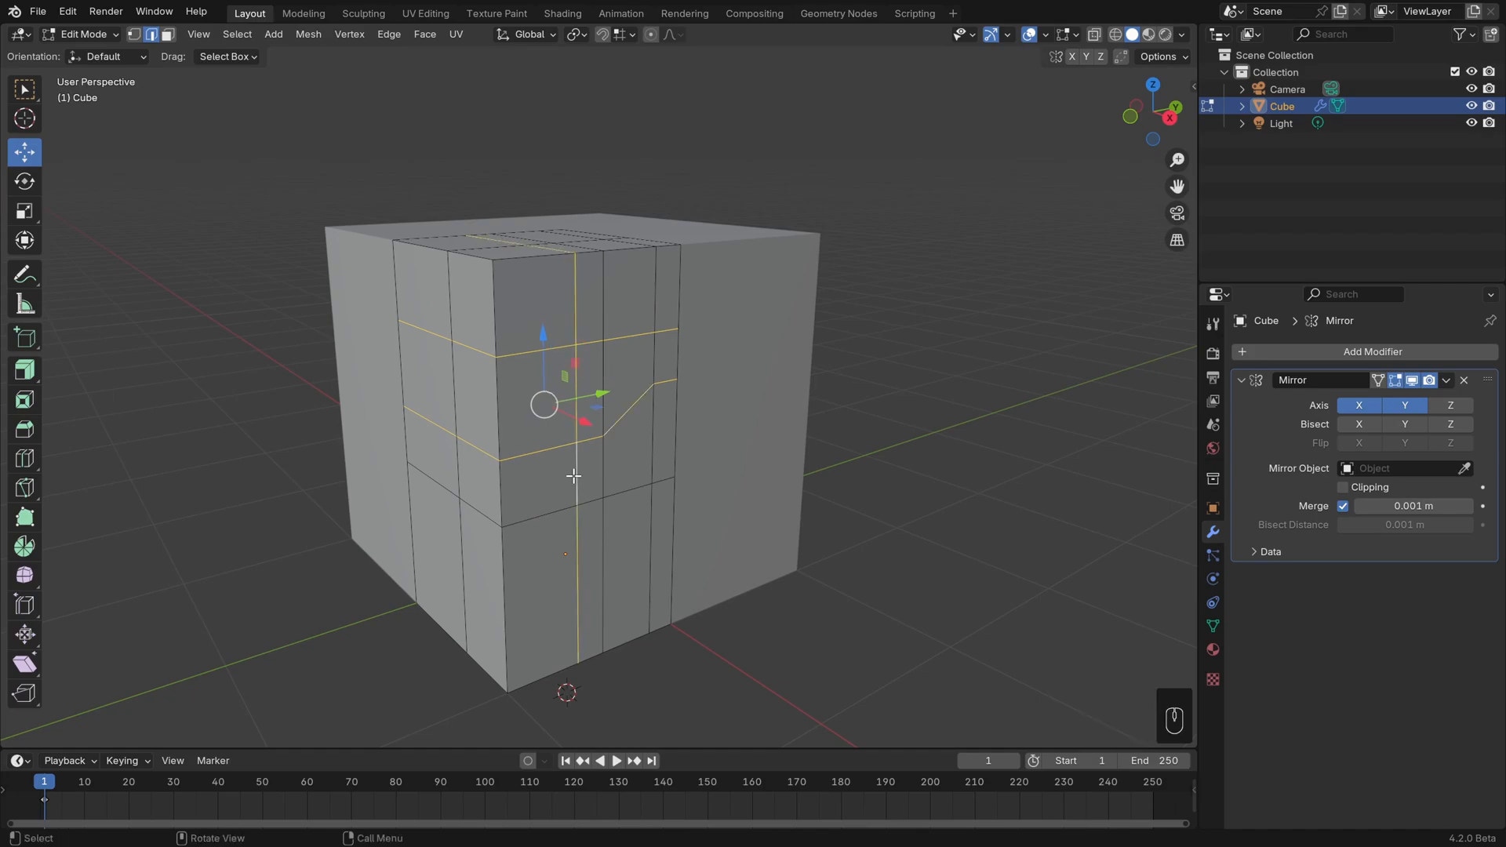
pyautogui.keyDown('alt'); pyautogui.keyDown('shift'); pyautogui.click(458, 464); pyautogui.keyUp('shift'); pyautogui.keyUp('alt')
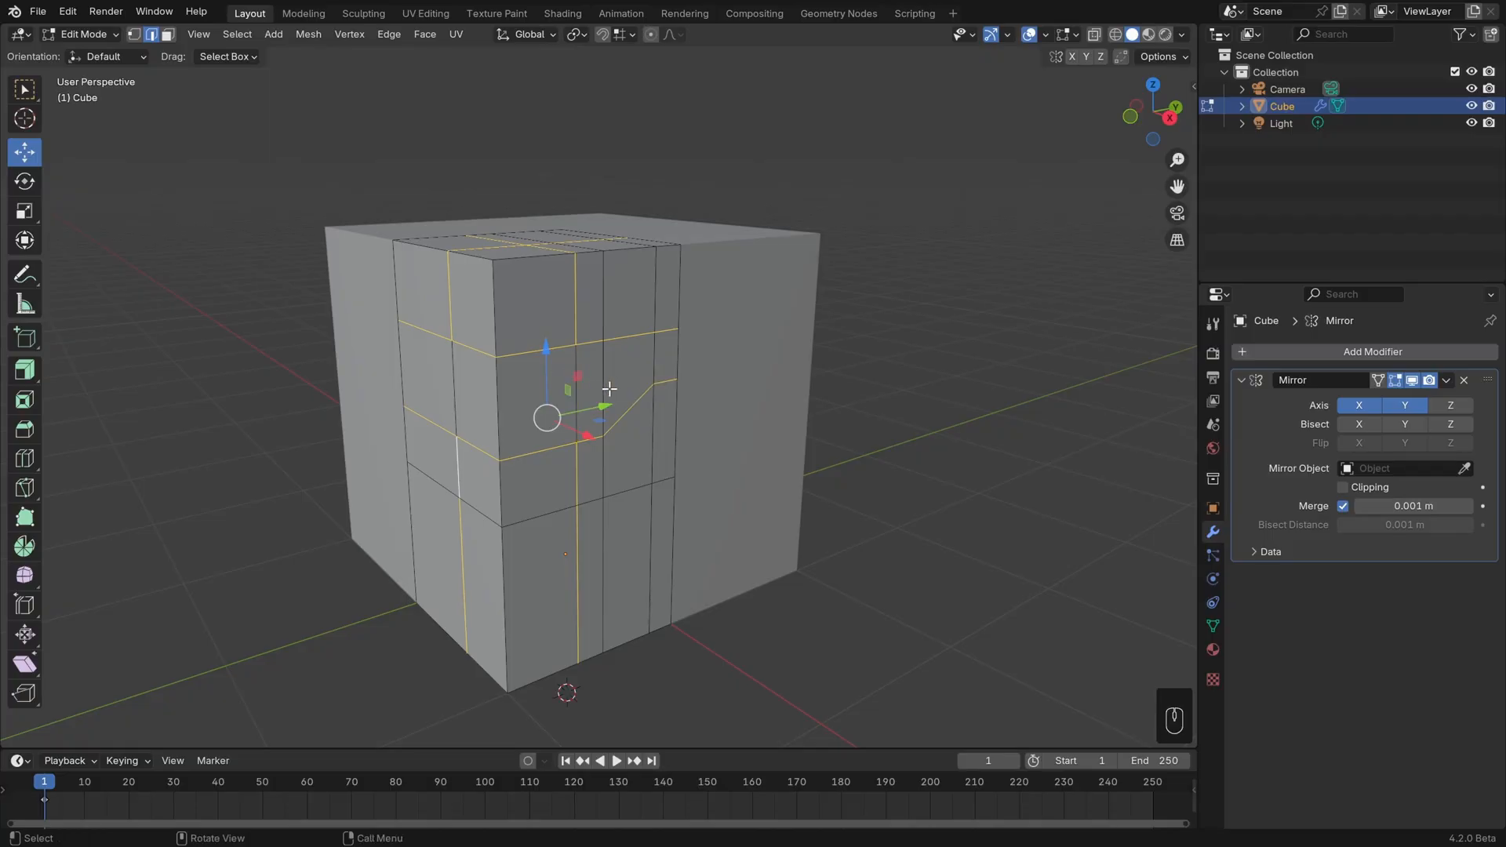
# Deselect the top-face edges that continue past the crossing of the two vertical loops, keeping only the corner square's edges
pyautogui.moveTo(599, 309); pyautogui.dragTo(542, 276, button='middle')
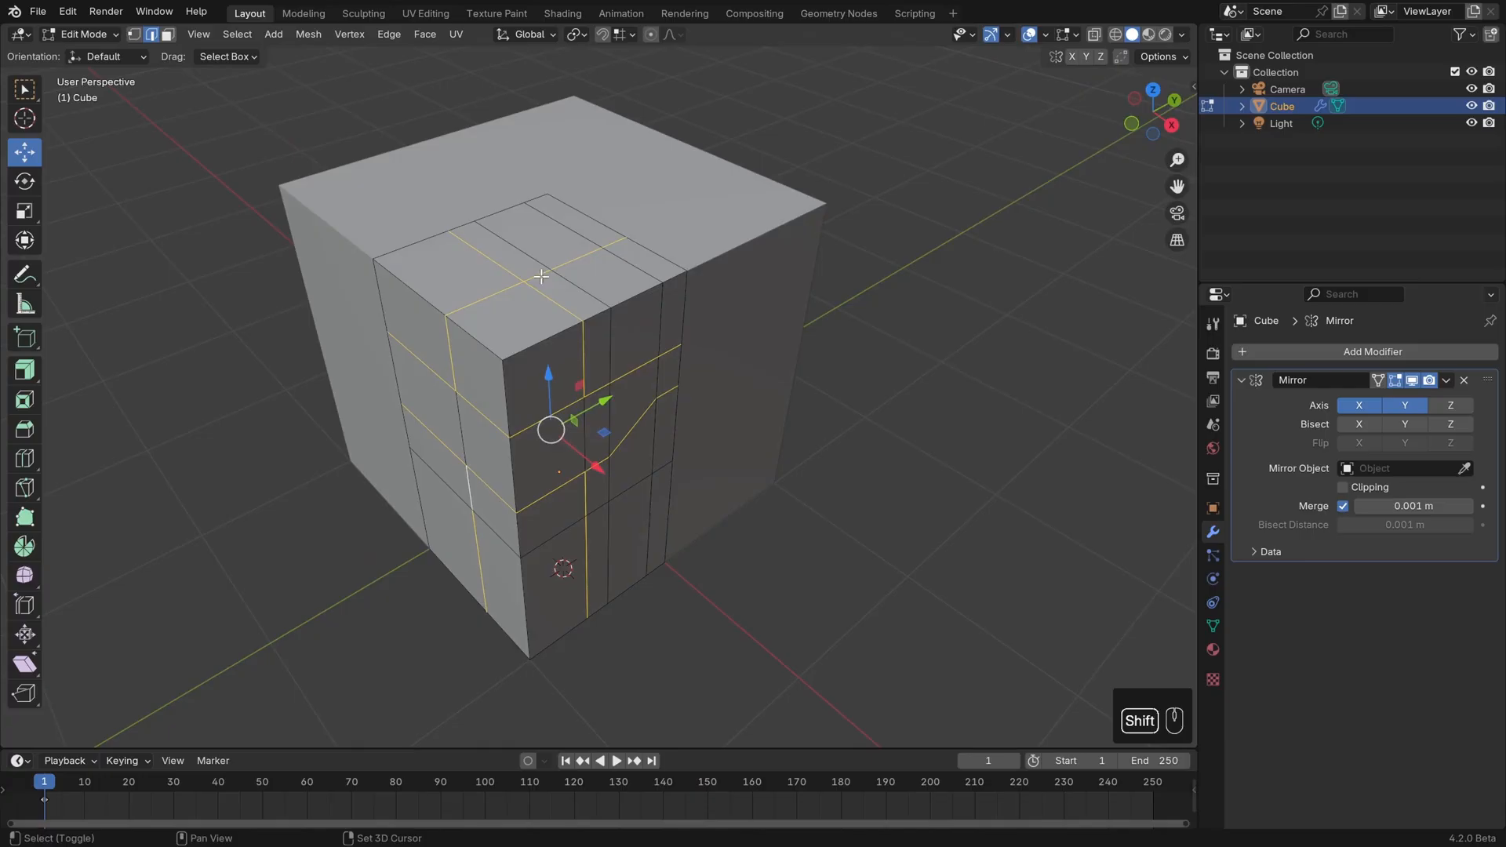
pyautogui.keyDown('shift'); pyautogui.click(499, 262); pyautogui.keyUp('shift')
pyautogui.keyDown('shift'); pyautogui.click(573, 258); pyautogui.keyUp('shift')
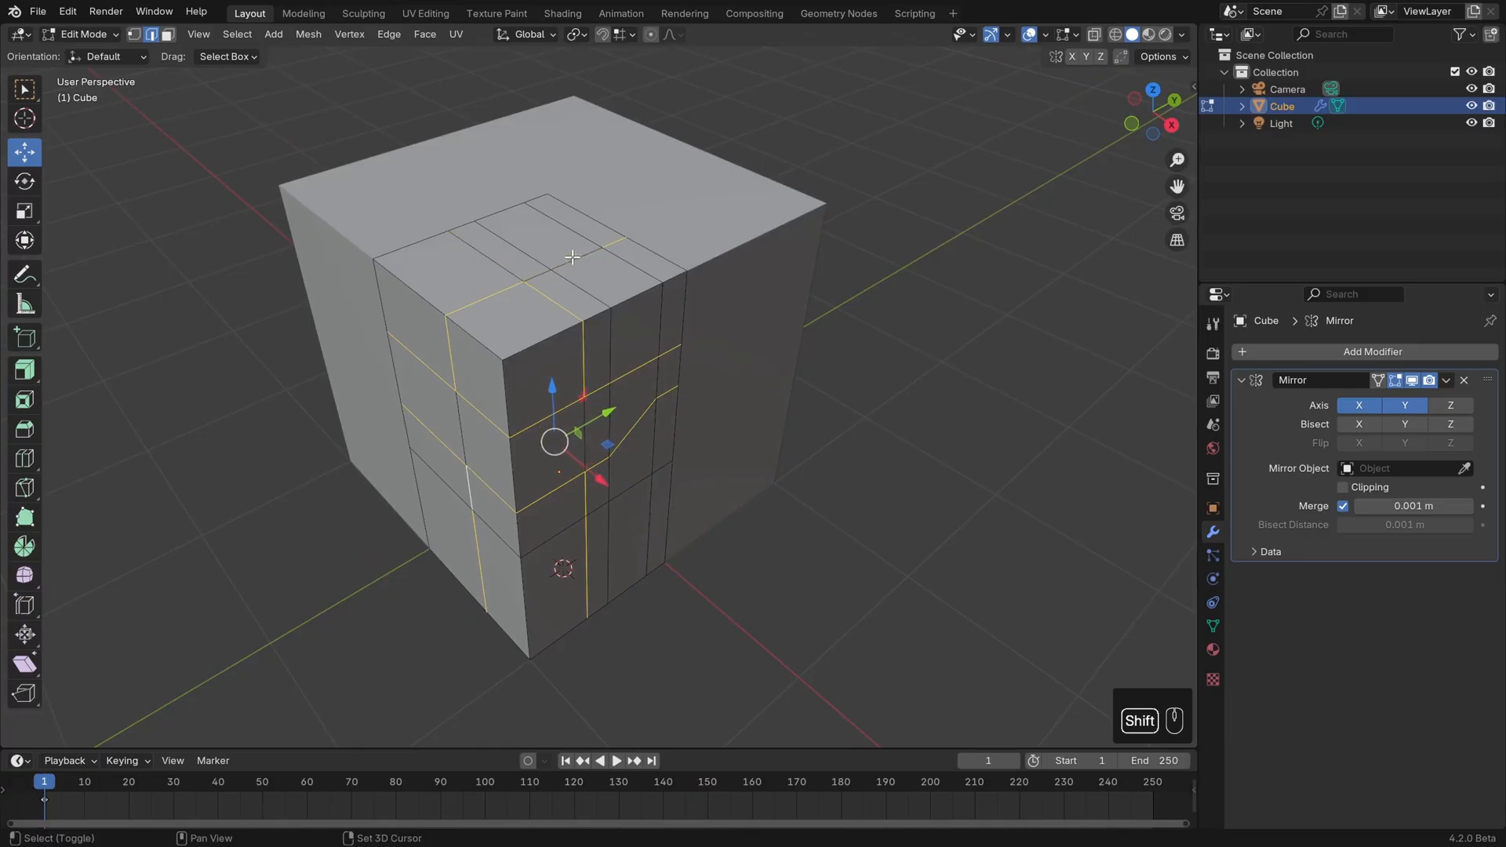
pyautogui.keyDown('shift'); pyautogui.click(614, 242); pyautogui.keyUp('shift')
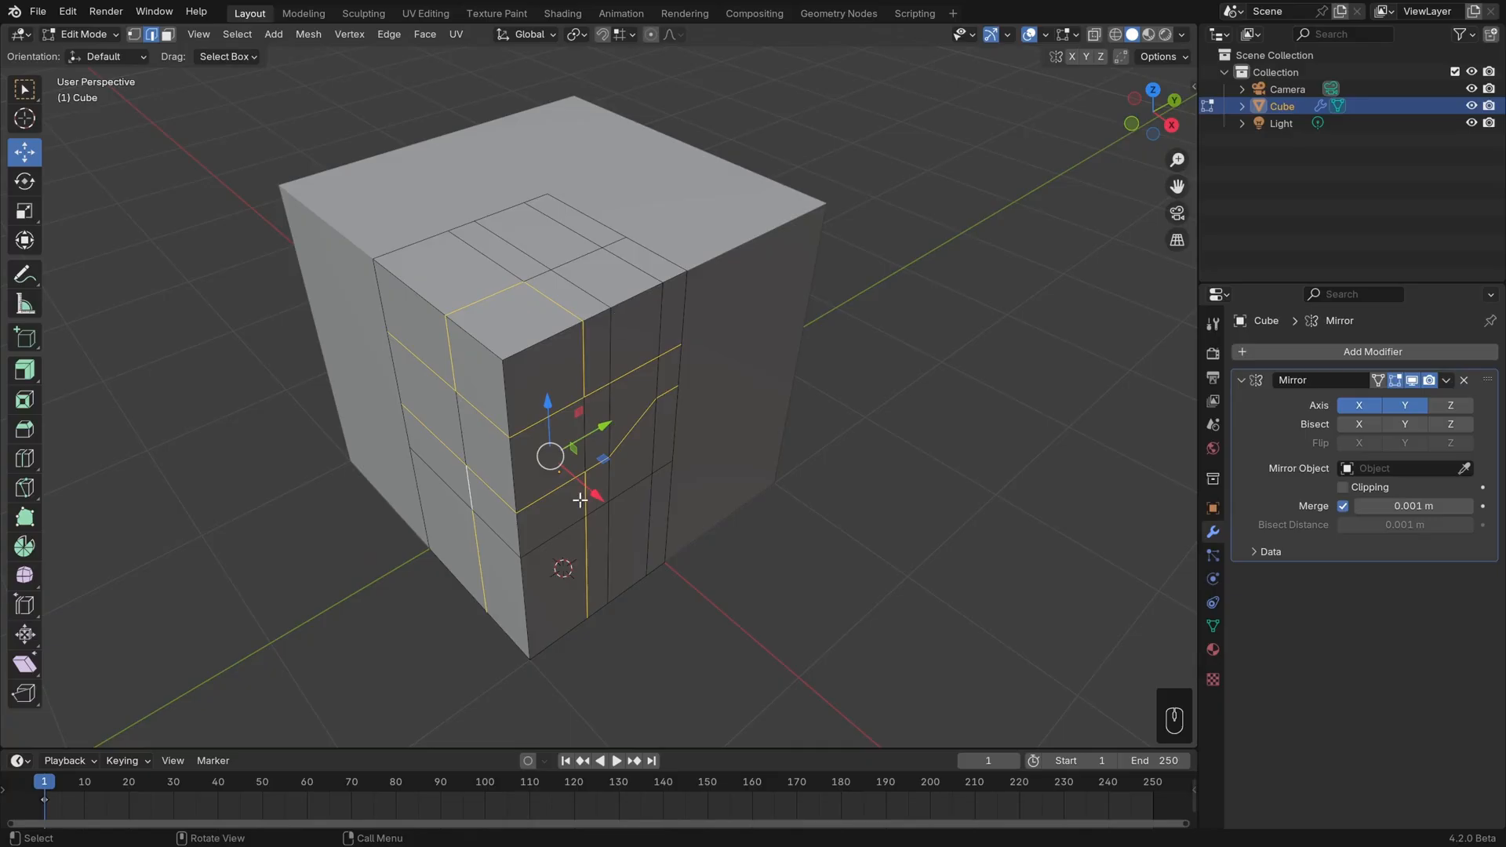
# Deselect the bottom-face edges that continue past the crossing of the two vertical loops
pyautogui.moveTo(580, 500); pyautogui.dragTo(552, 516, button='middle')
pyautogui.keyDown('shift'); pyautogui.click(471, 552); pyautogui.keyUp('shift')
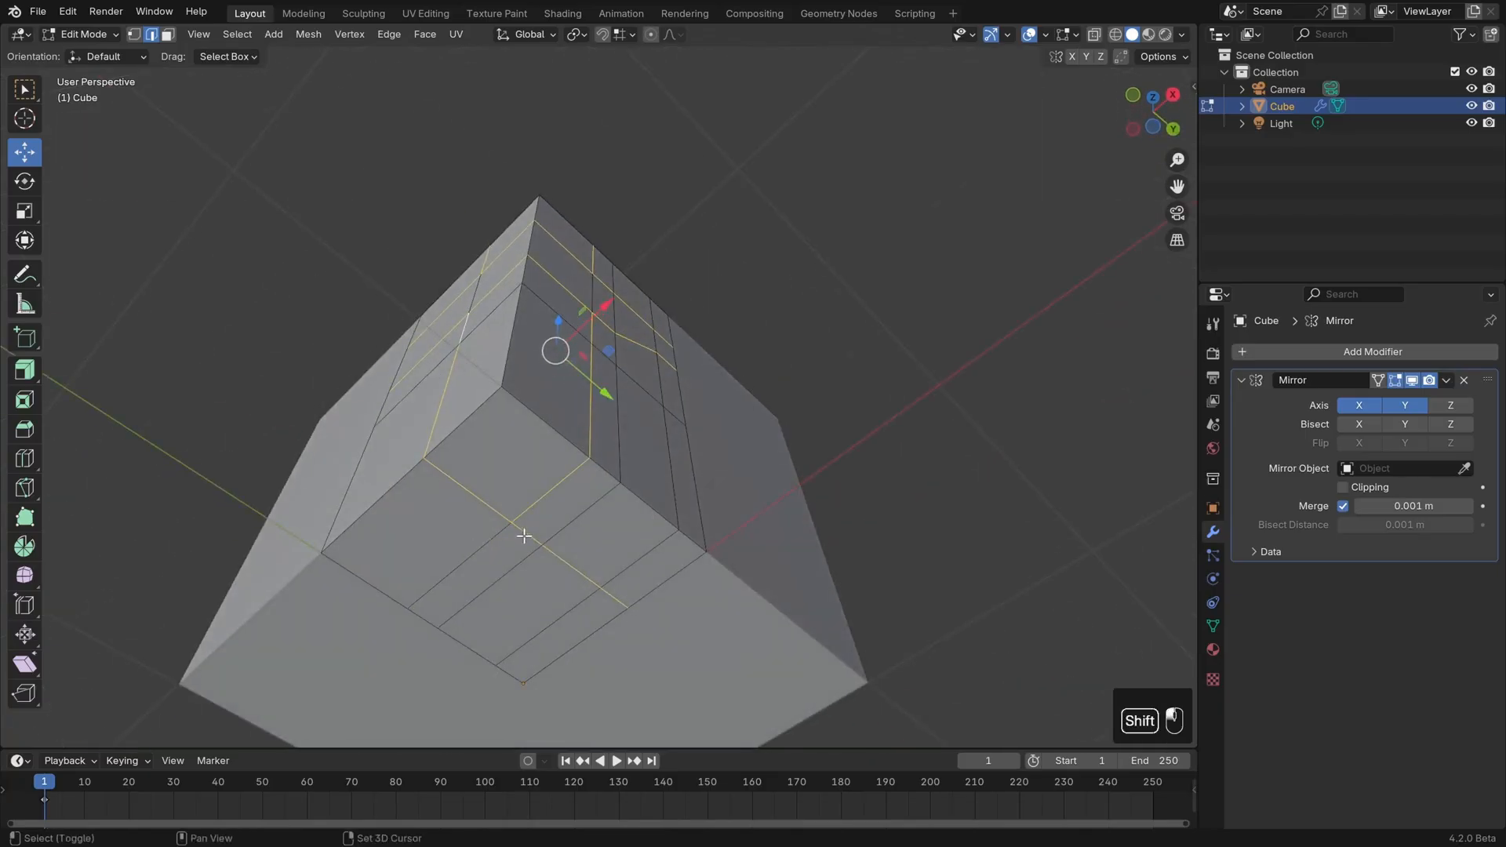
pyautogui.keyDown('shift'); pyautogui.click(568, 561); pyautogui.keyUp('shift')
pyautogui.keyDown('shift'); pyautogui.click(613, 599); pyautogui.keyUp('shift')
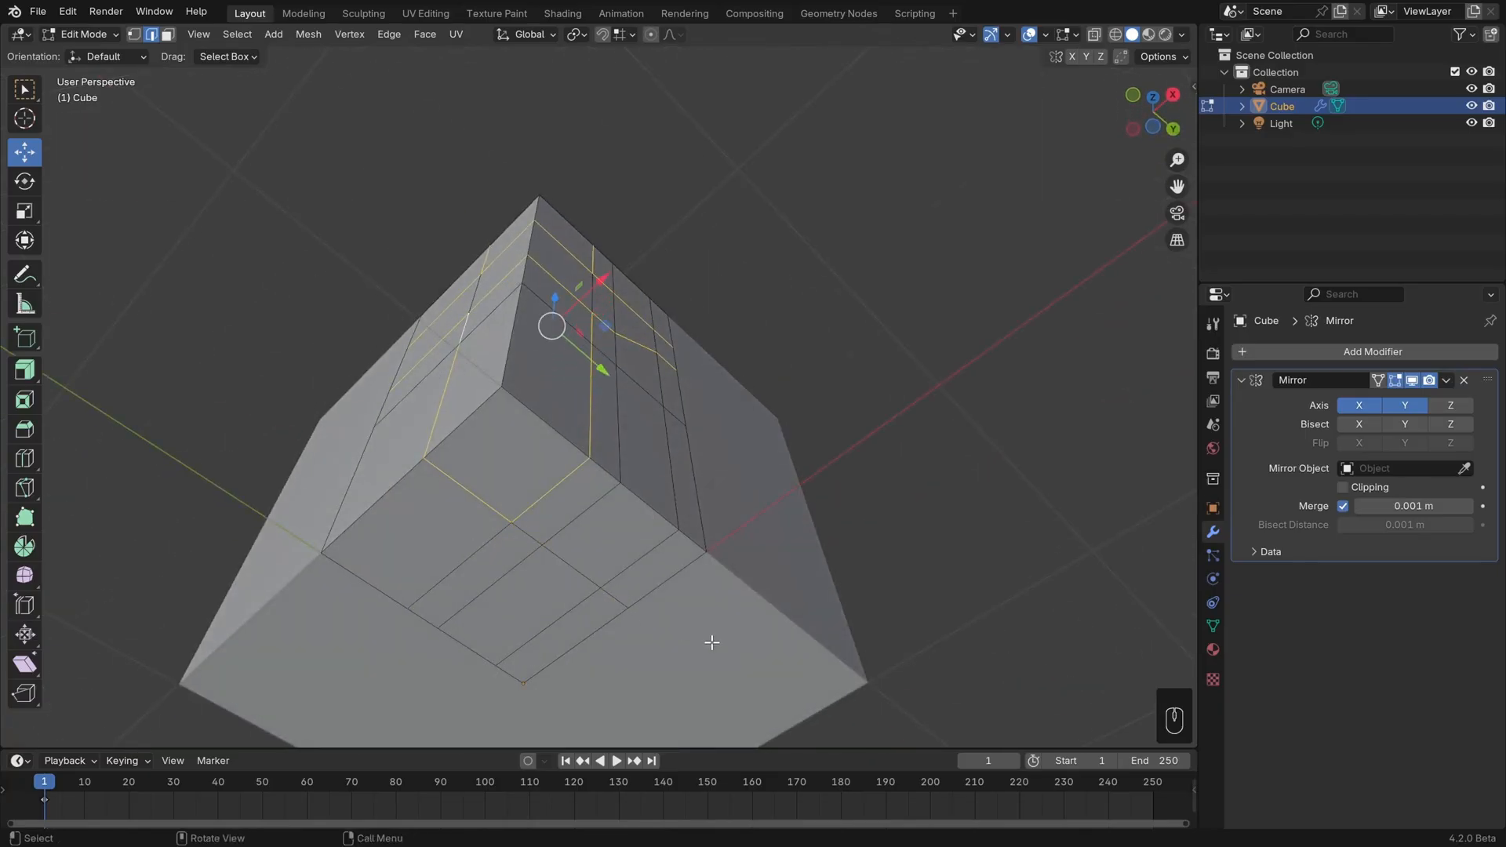
pyautogui.press('b')
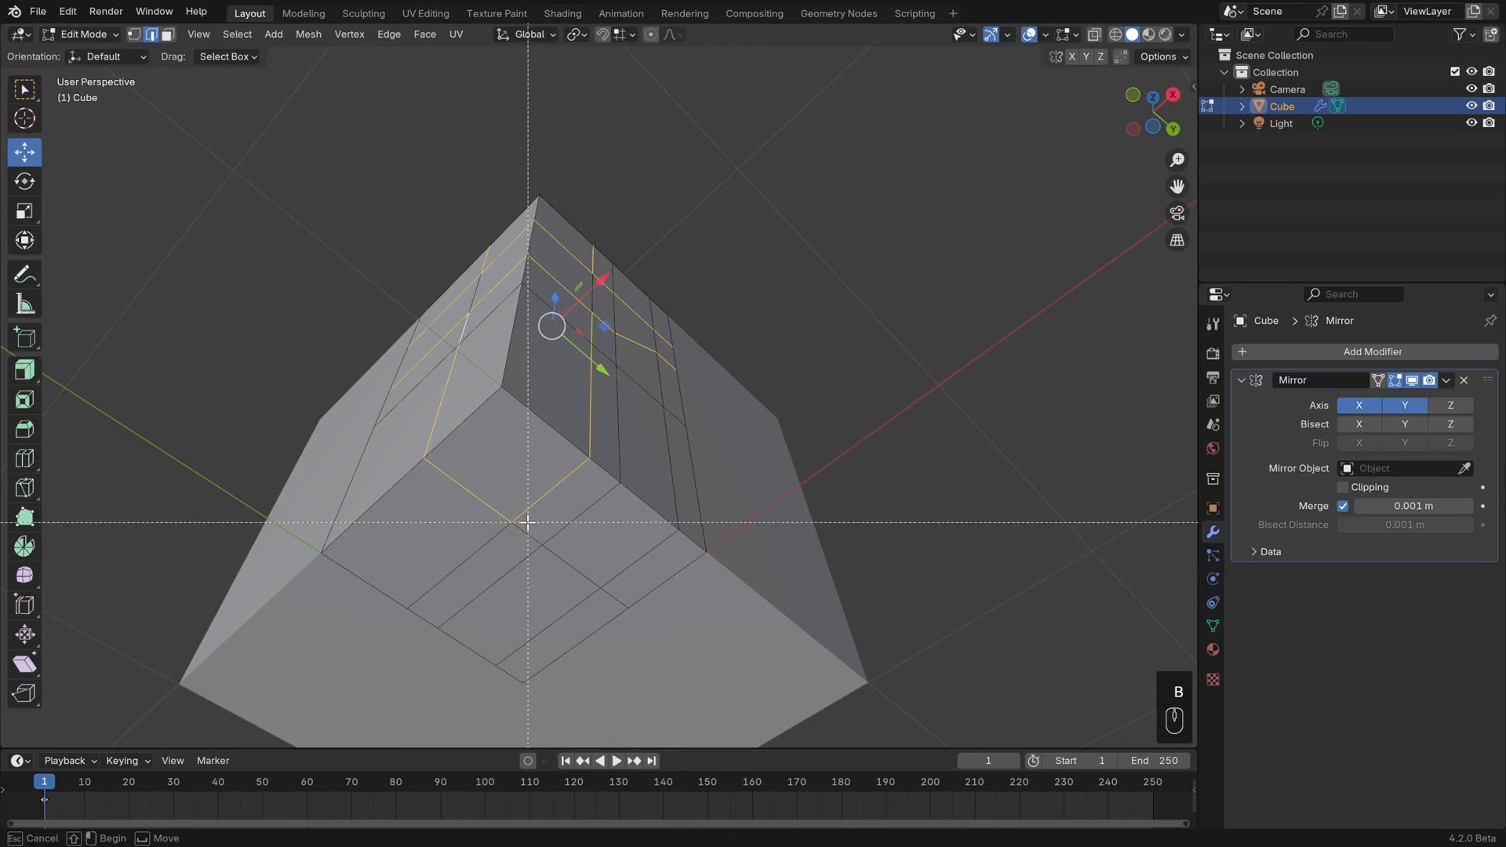
pyautogui.moveTo(531, 532); pyautogui.dragTo(688, 745)
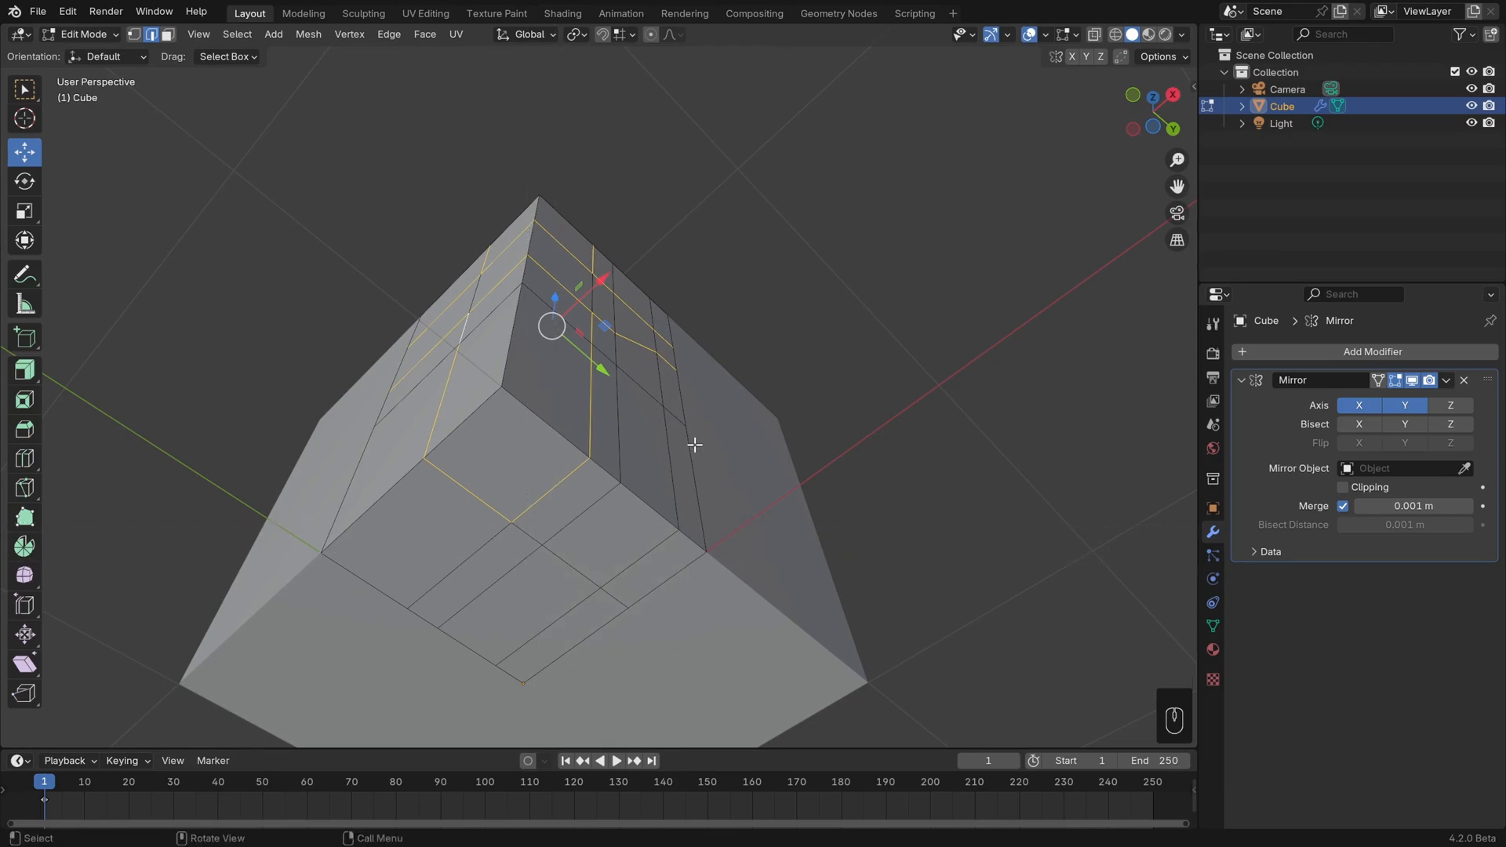
# Bevel the selected edge loops with one segment and a width of 0.02 m
pyautogui.moveTo(695, 444); pyautogui.dragTo(743, 535, button='middle')
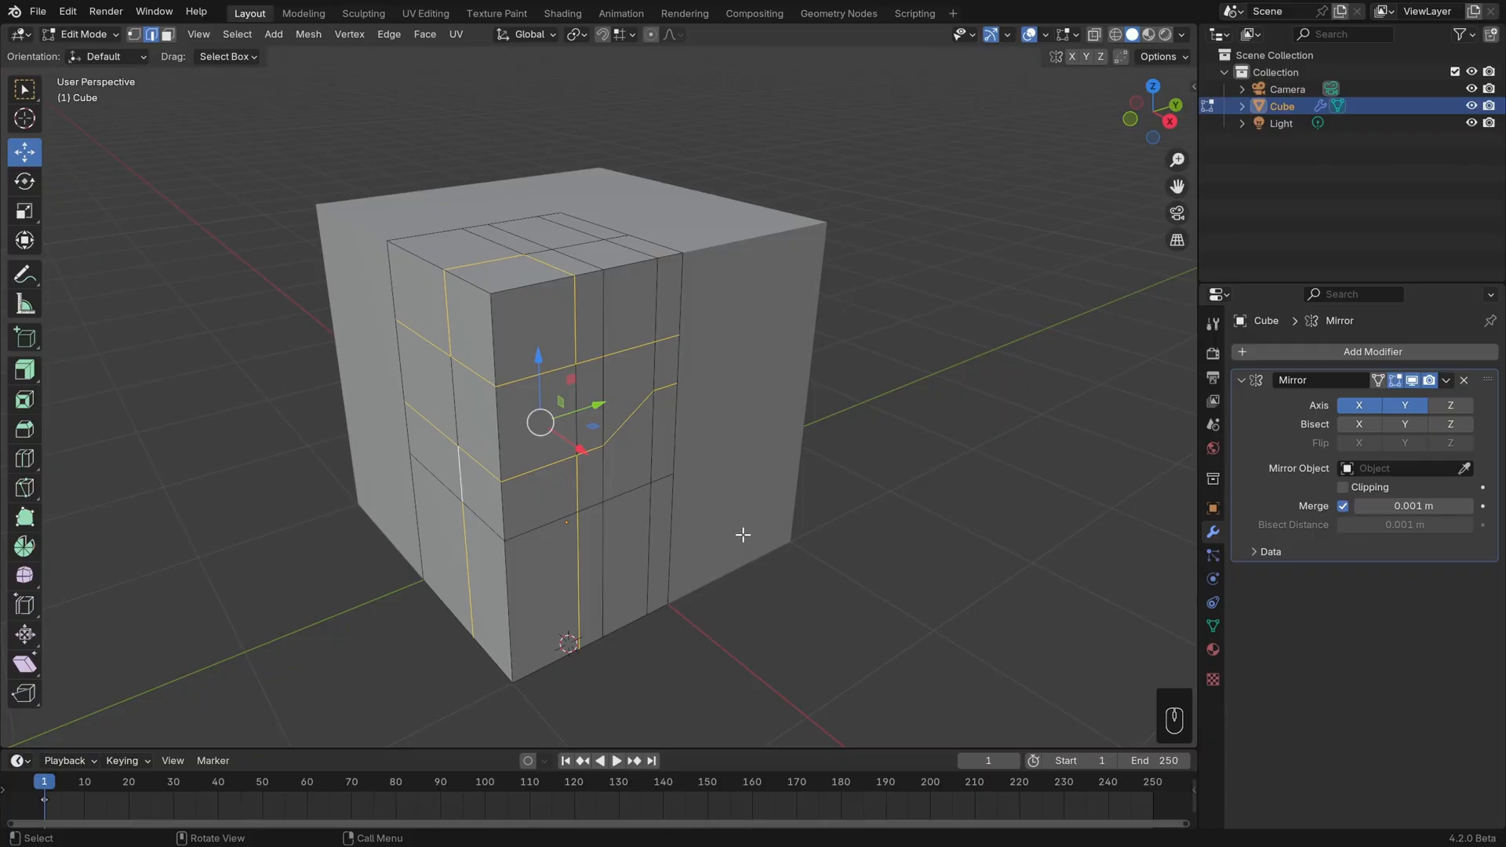
pyautogui.press('ctrl')
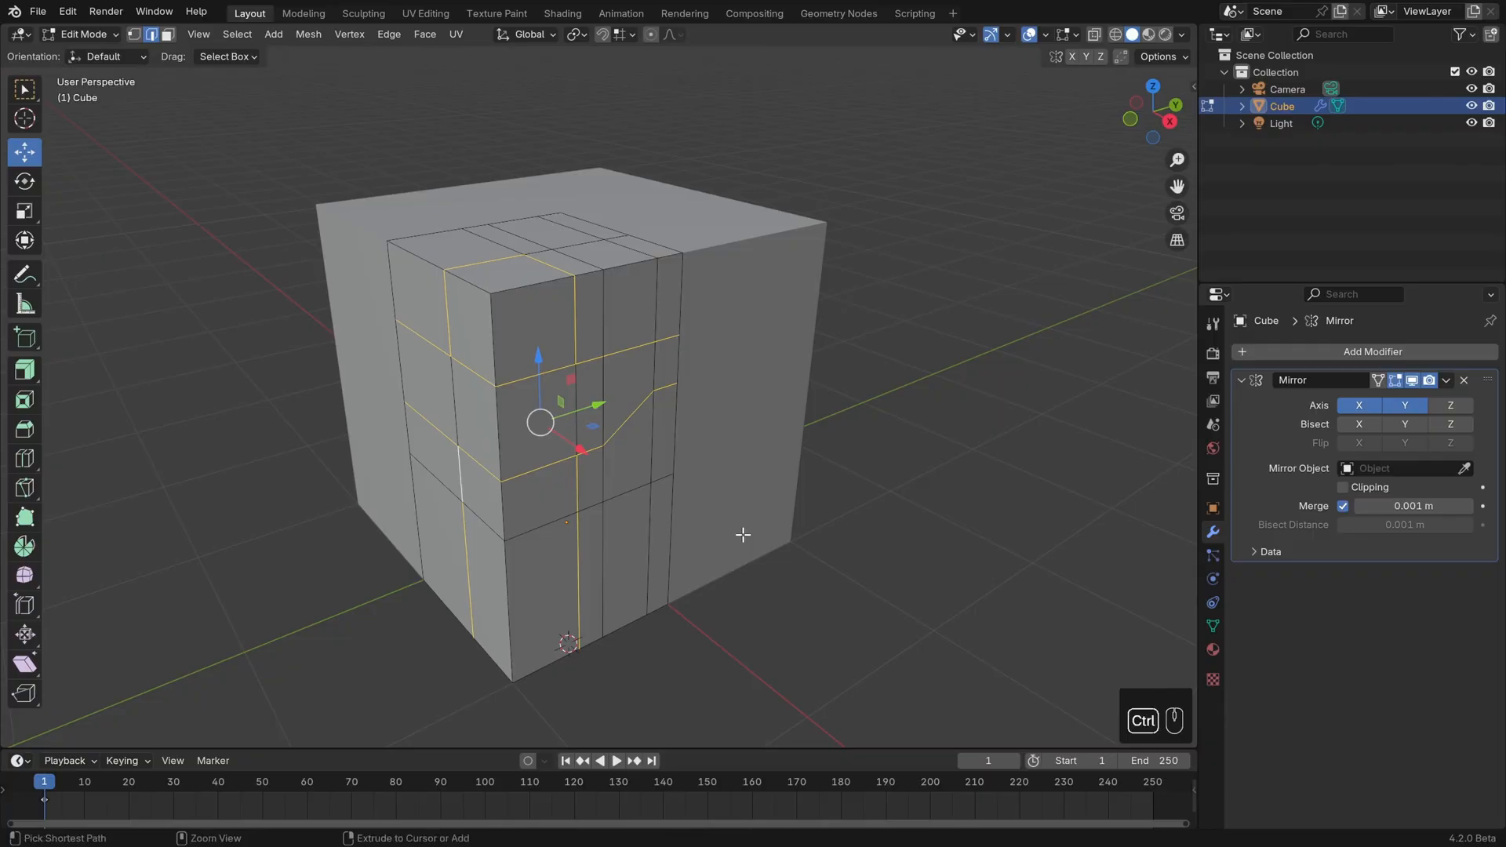
pyautogui.hotkey('ctrl', 'b')
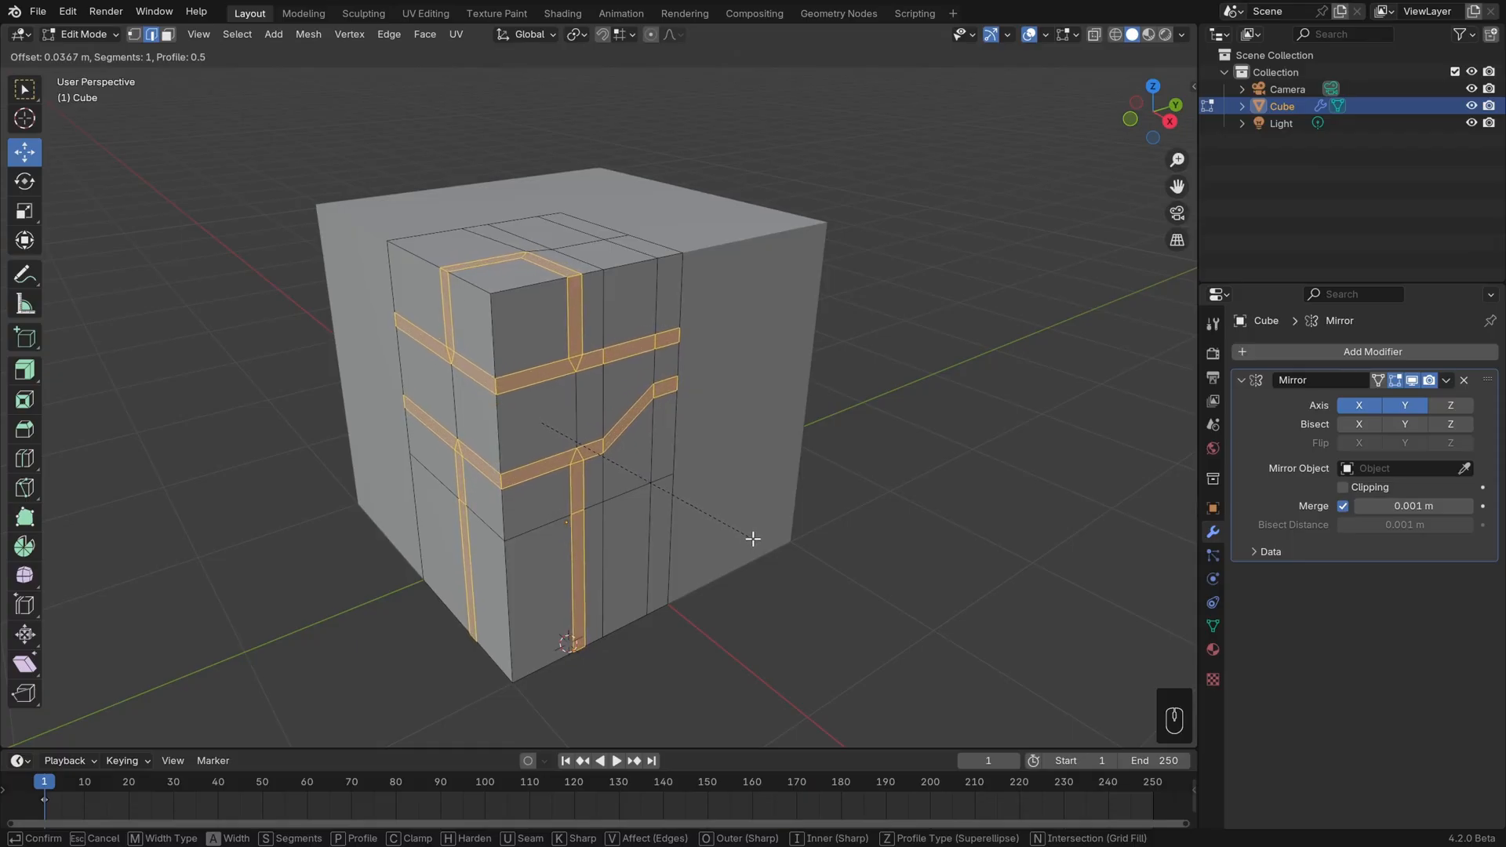
pyautogui.click(753, 535)
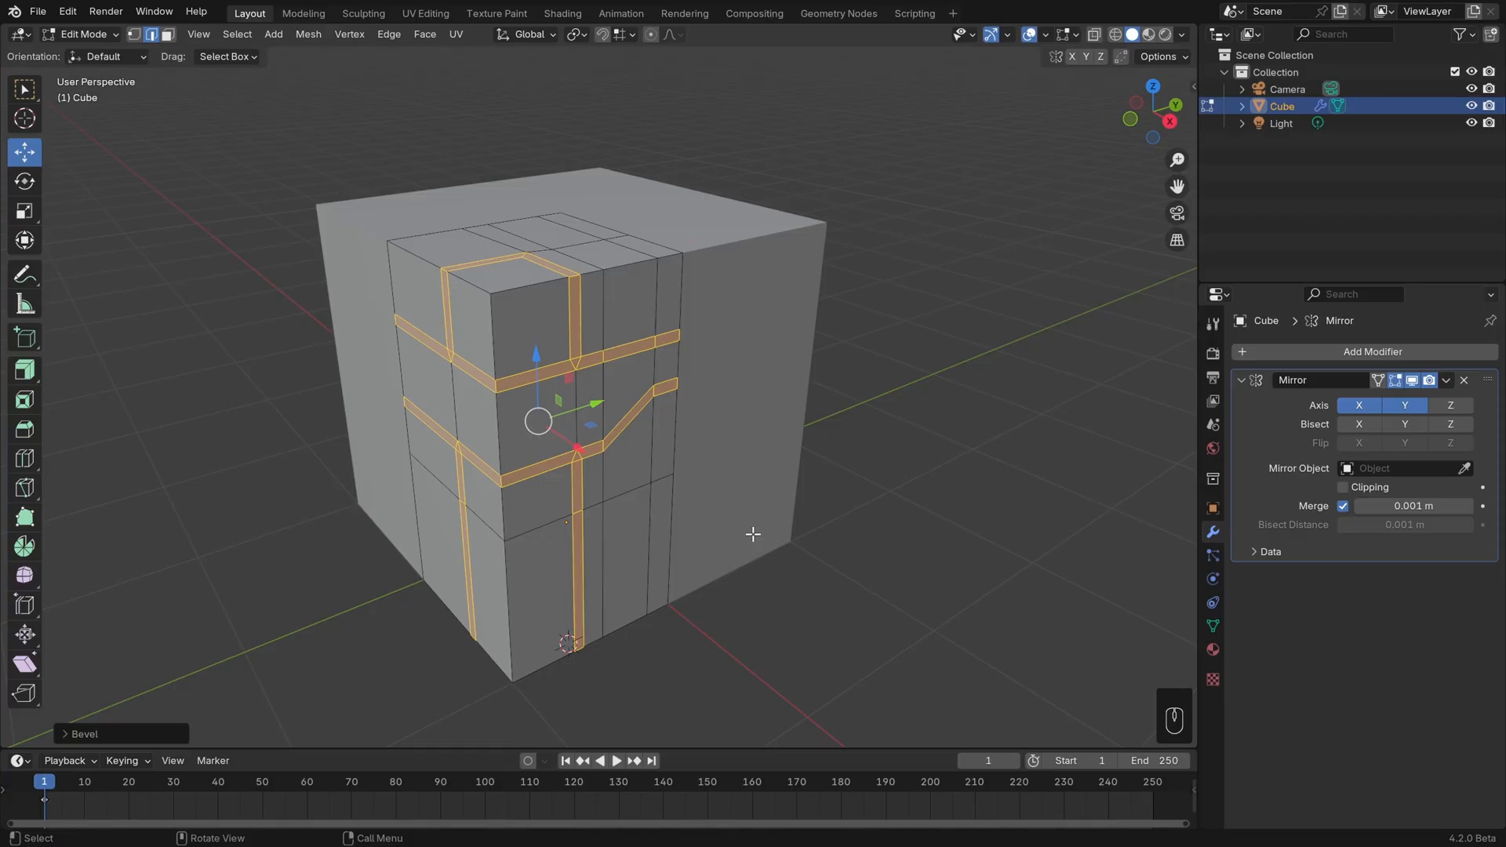
pyautogui.click(63, 733)
pyautogui.click(235, 473)
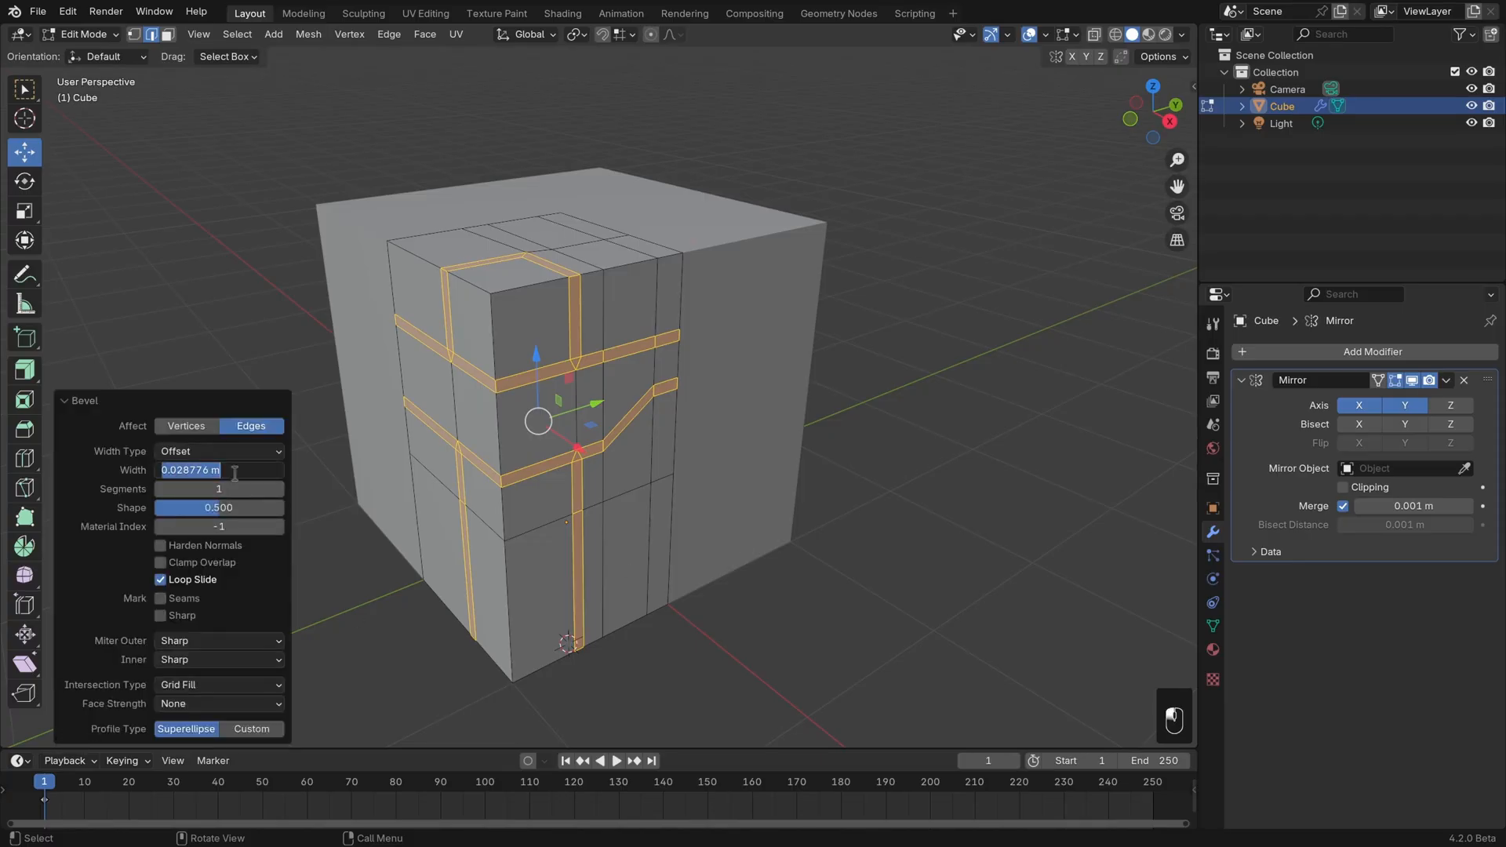
pyautogui.write('.02')
pyautogui.press('Return')
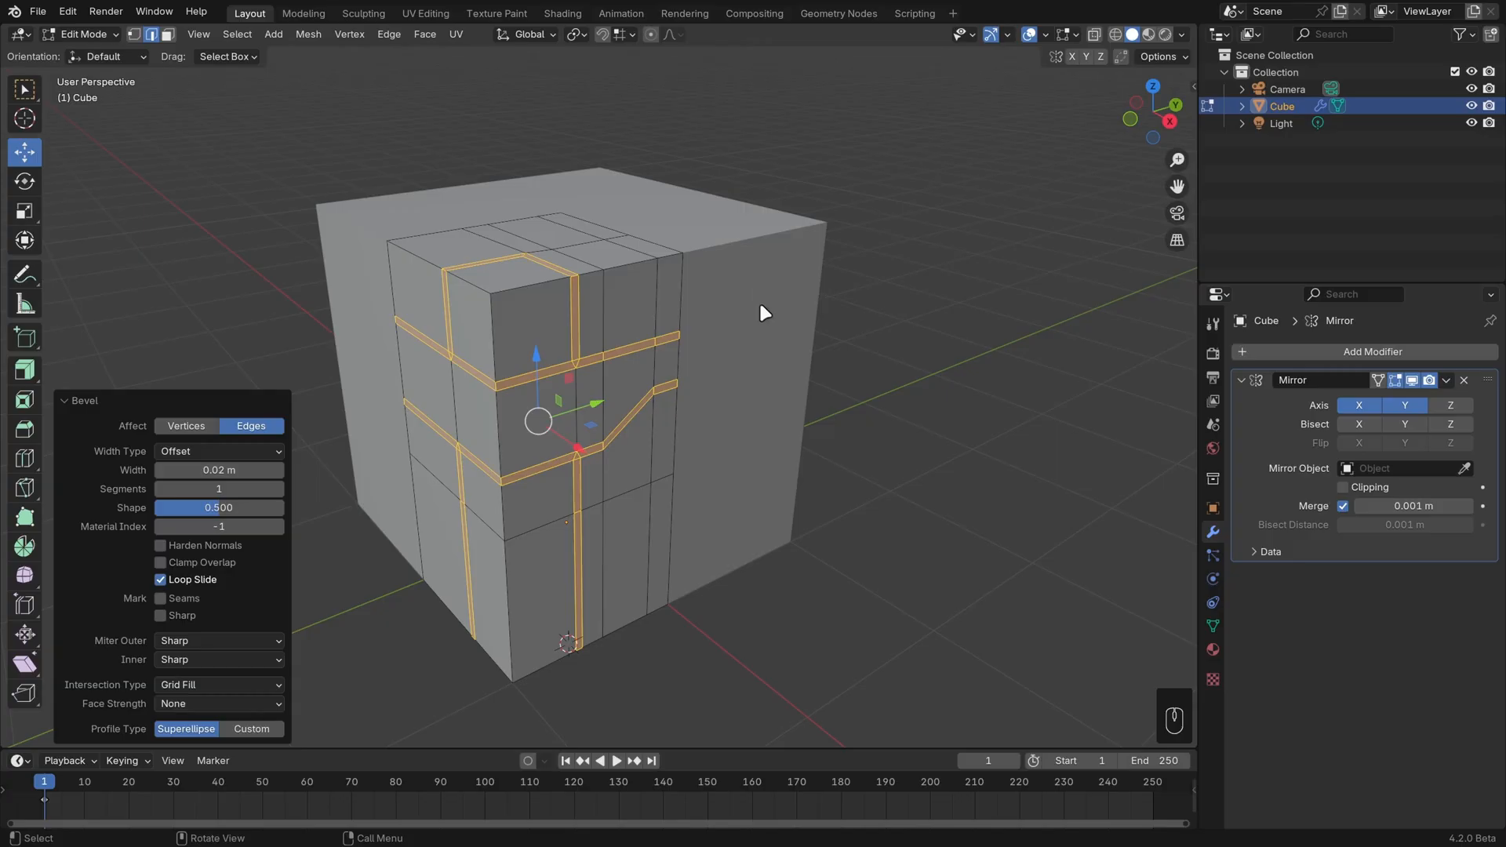
# Try extruding the bevelled strips about 0.141 m as one region, and undo the extrusion
pyautogui.press('e')
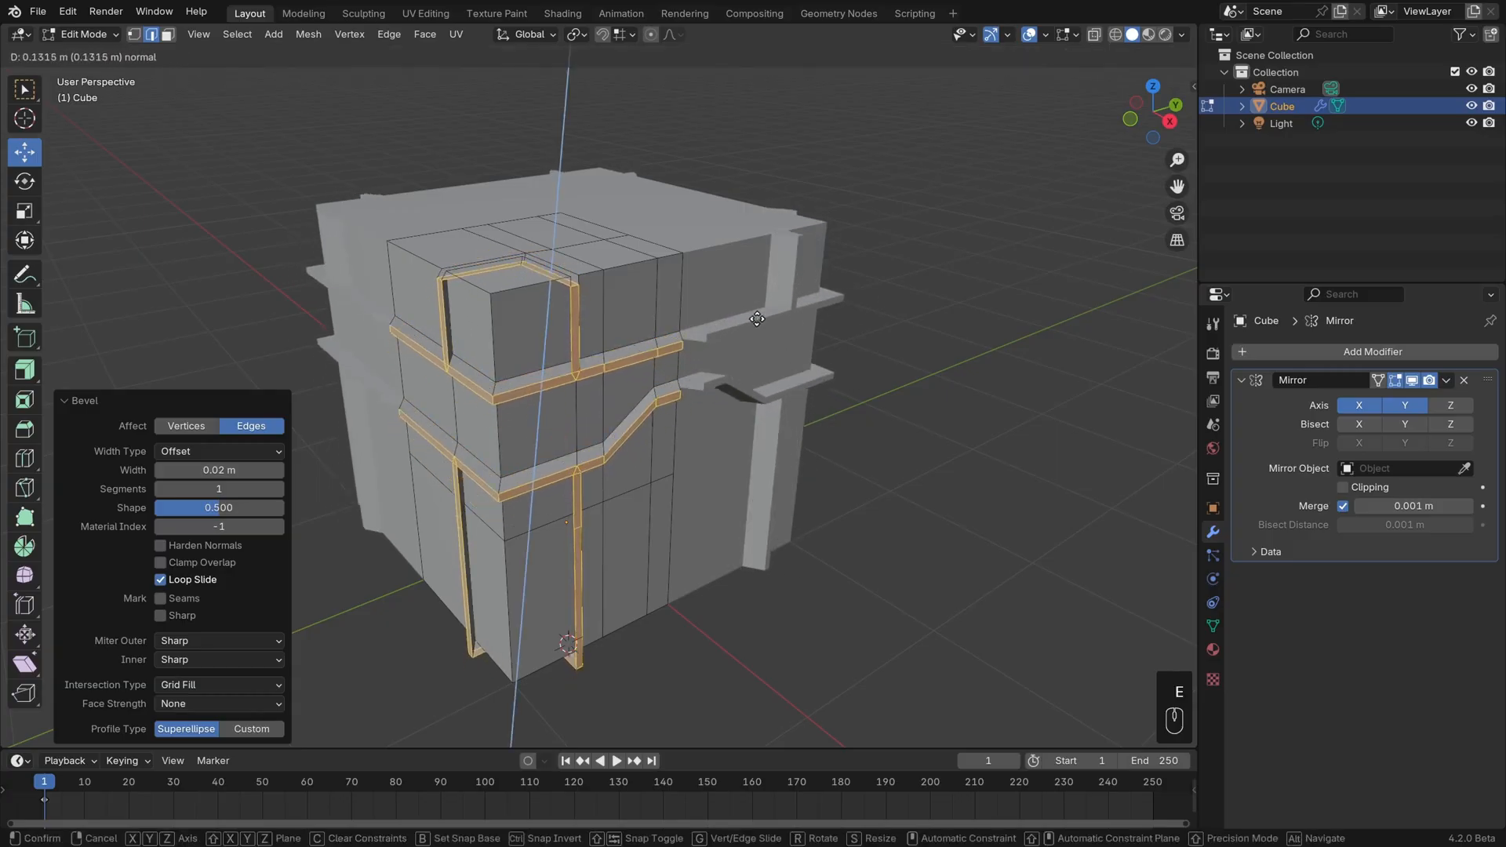
pyautogui.click(753, 319)
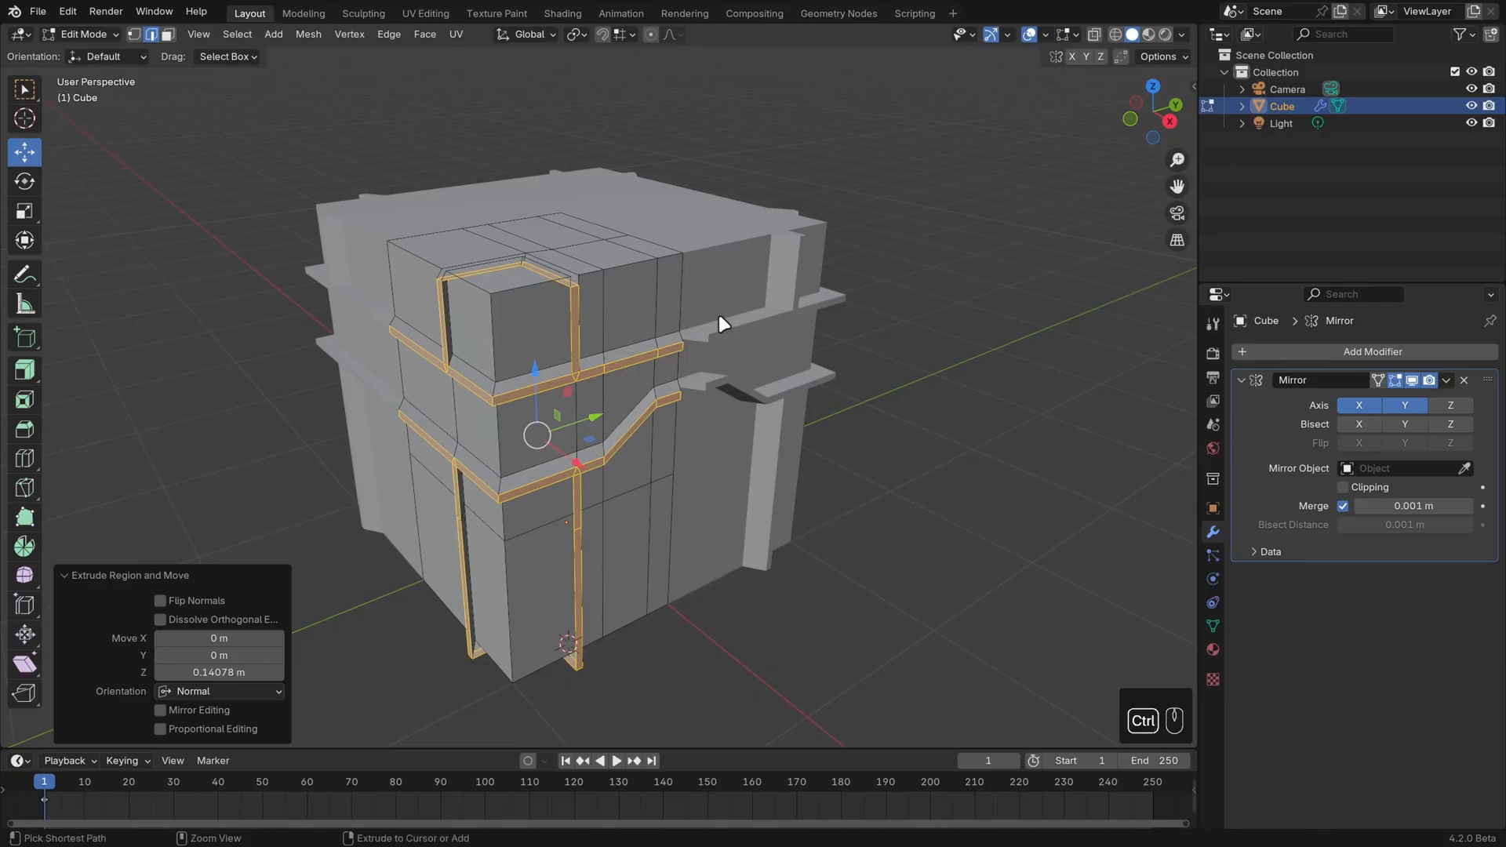
pyautogui.hotkey('ctrl', 'z')
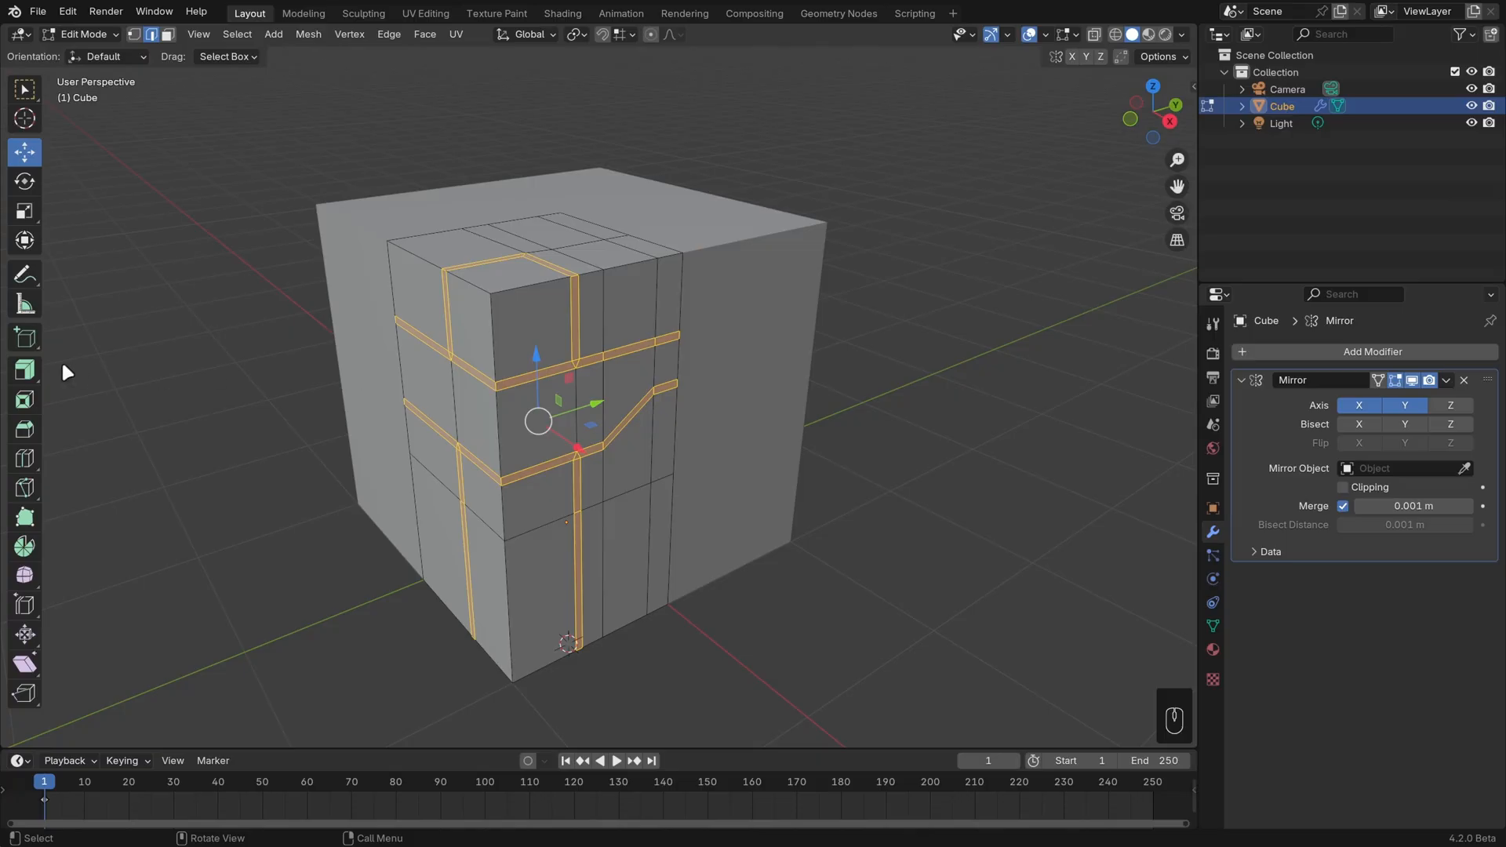
# Try extruding the bevelled strips with the Extrude Along Normals tool, undo it, and return to the Move tool
pyautogui.moveTo(43, 321); pyautogui.dragTo(163, 325)
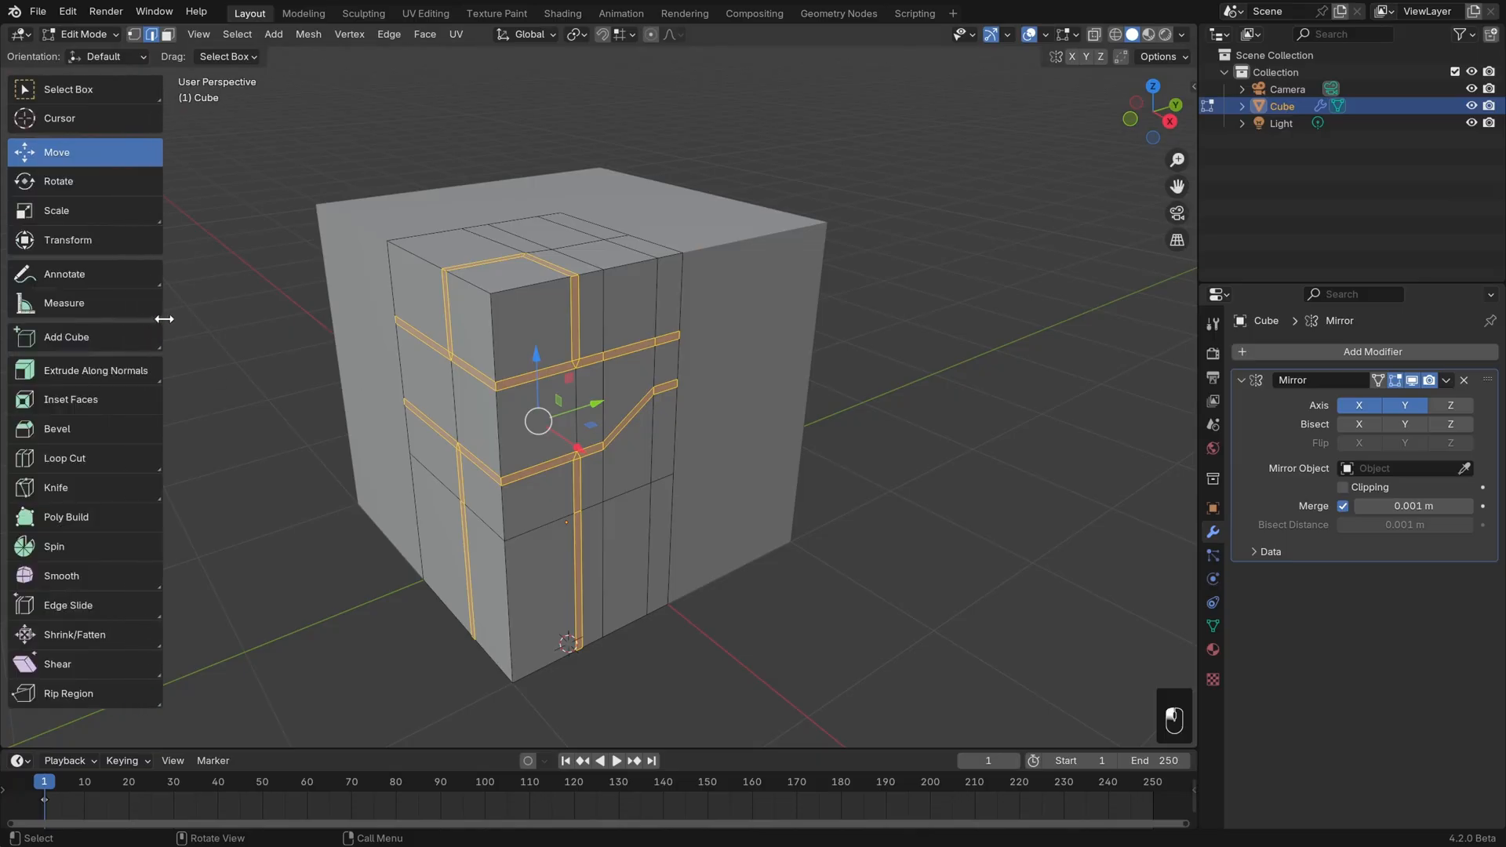
pyautogui.moveTo(79, 371); pyautogui.dragTo(100, 395)
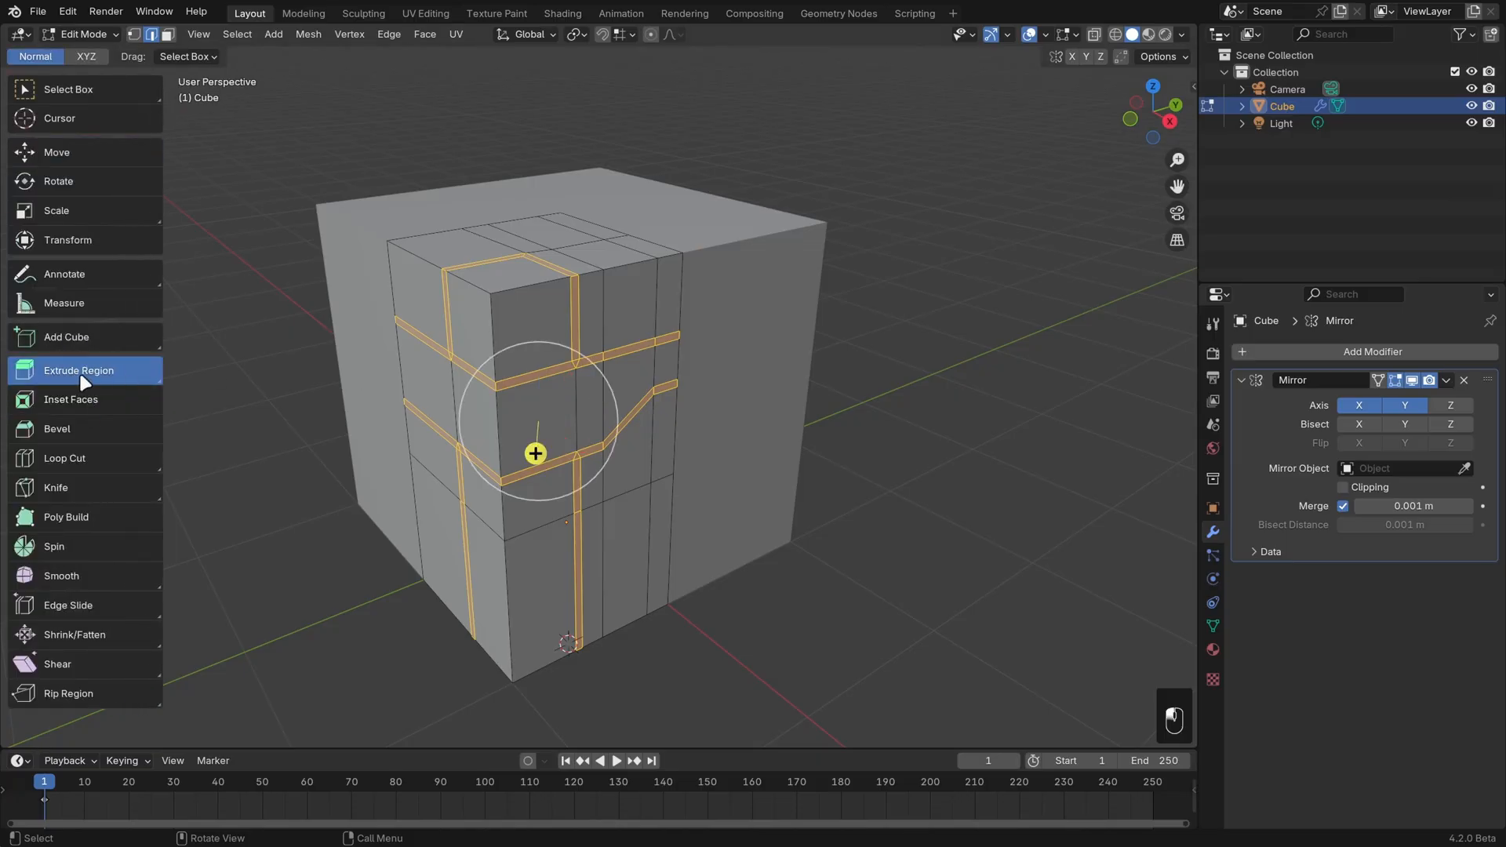
pyautogui.click(84, 382)
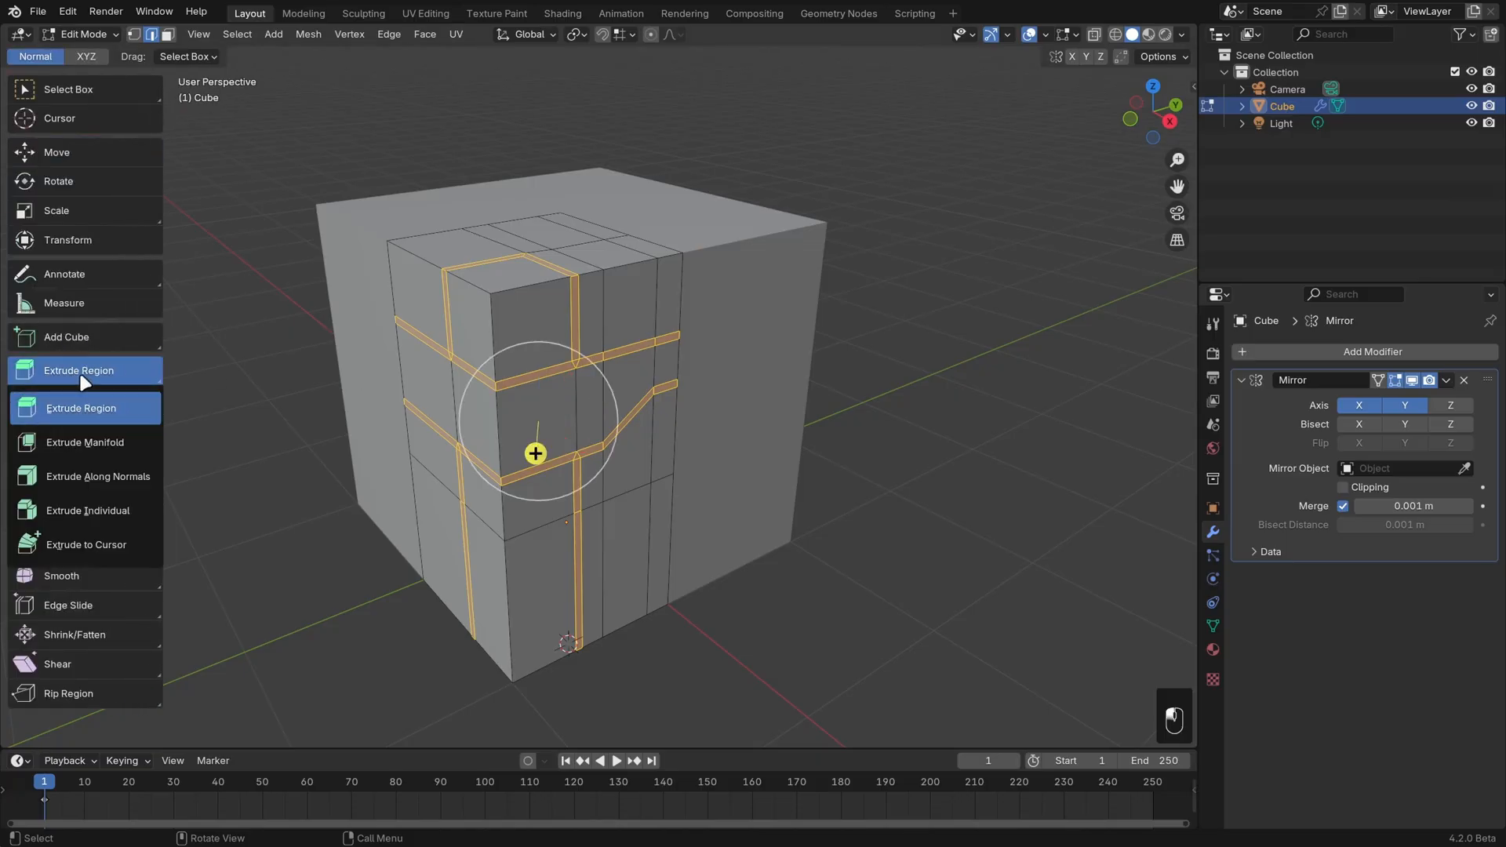
pyautogui.click(98, 478)
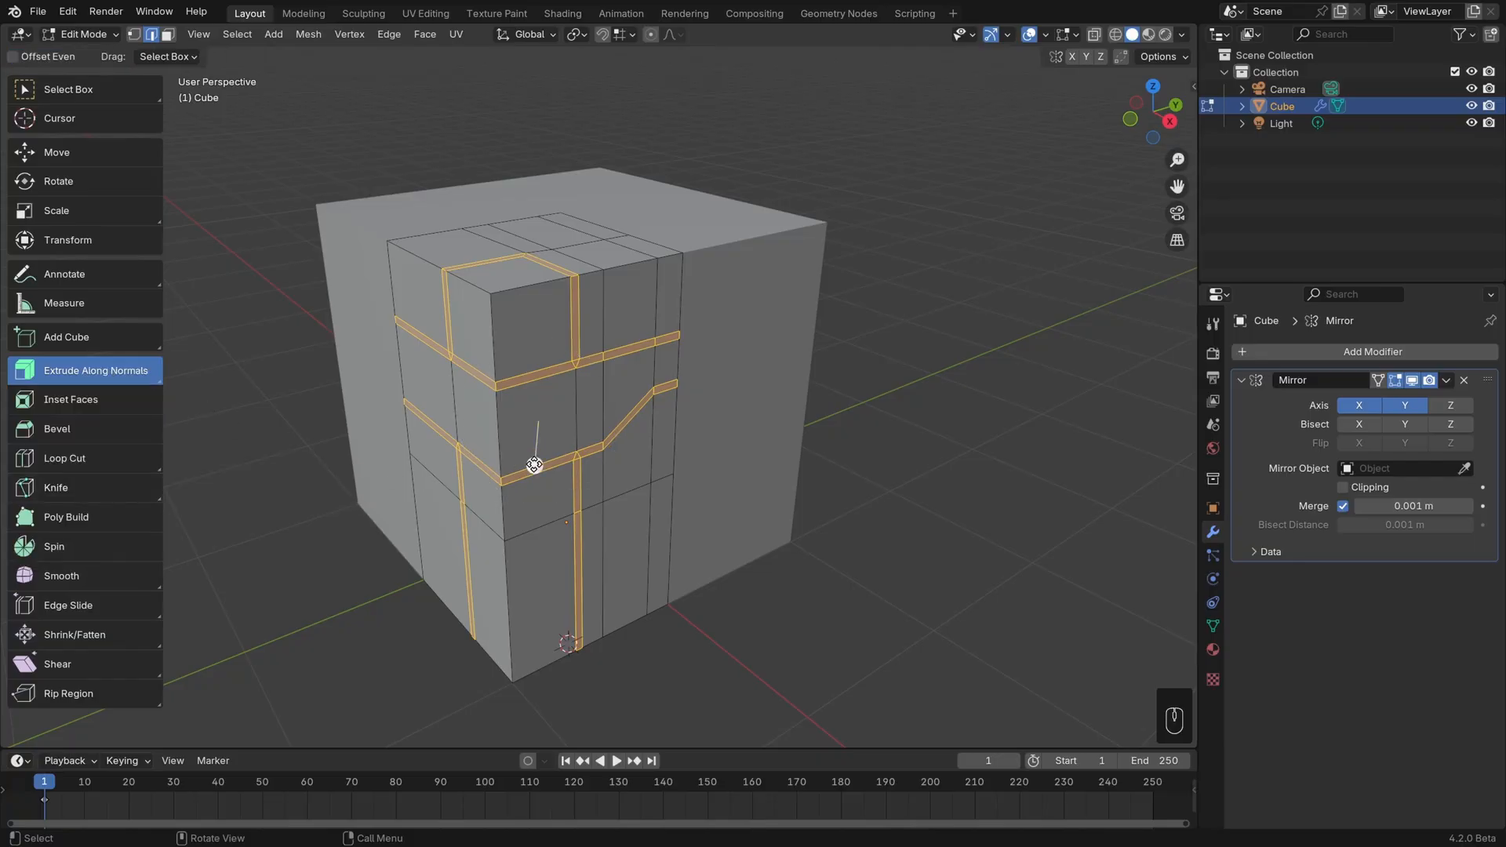
pyautogui.moveTo(534, 465); pyautogui.dragTo(534, 469)
pyautogui.hotkey('ctrl', 'z')
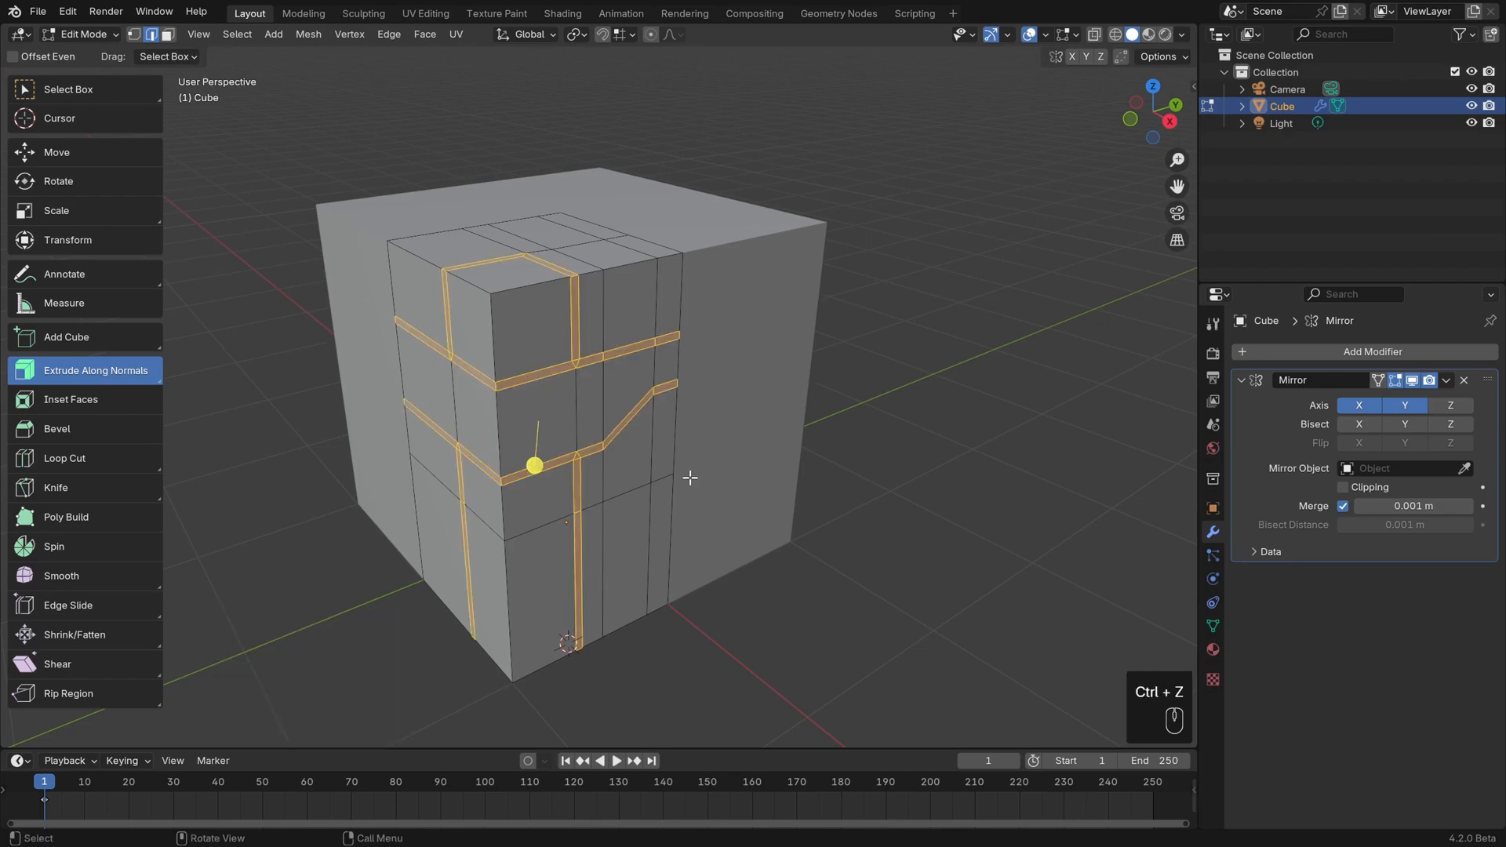
pyautogui.click(105, 159)
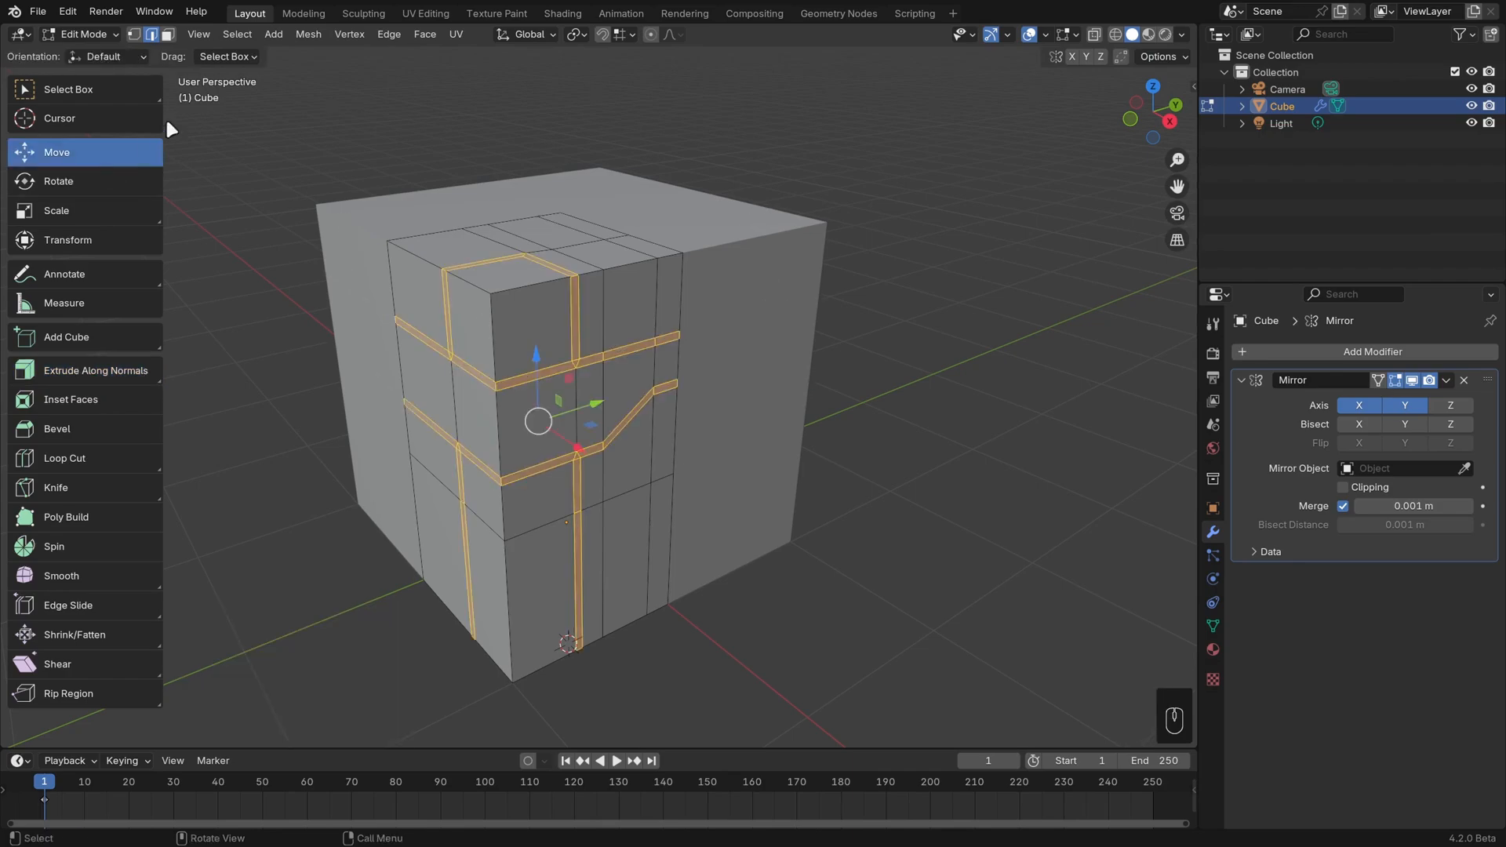
pyautogui.moveTo(166, 116); pyautogui.dragTo(47, 125)
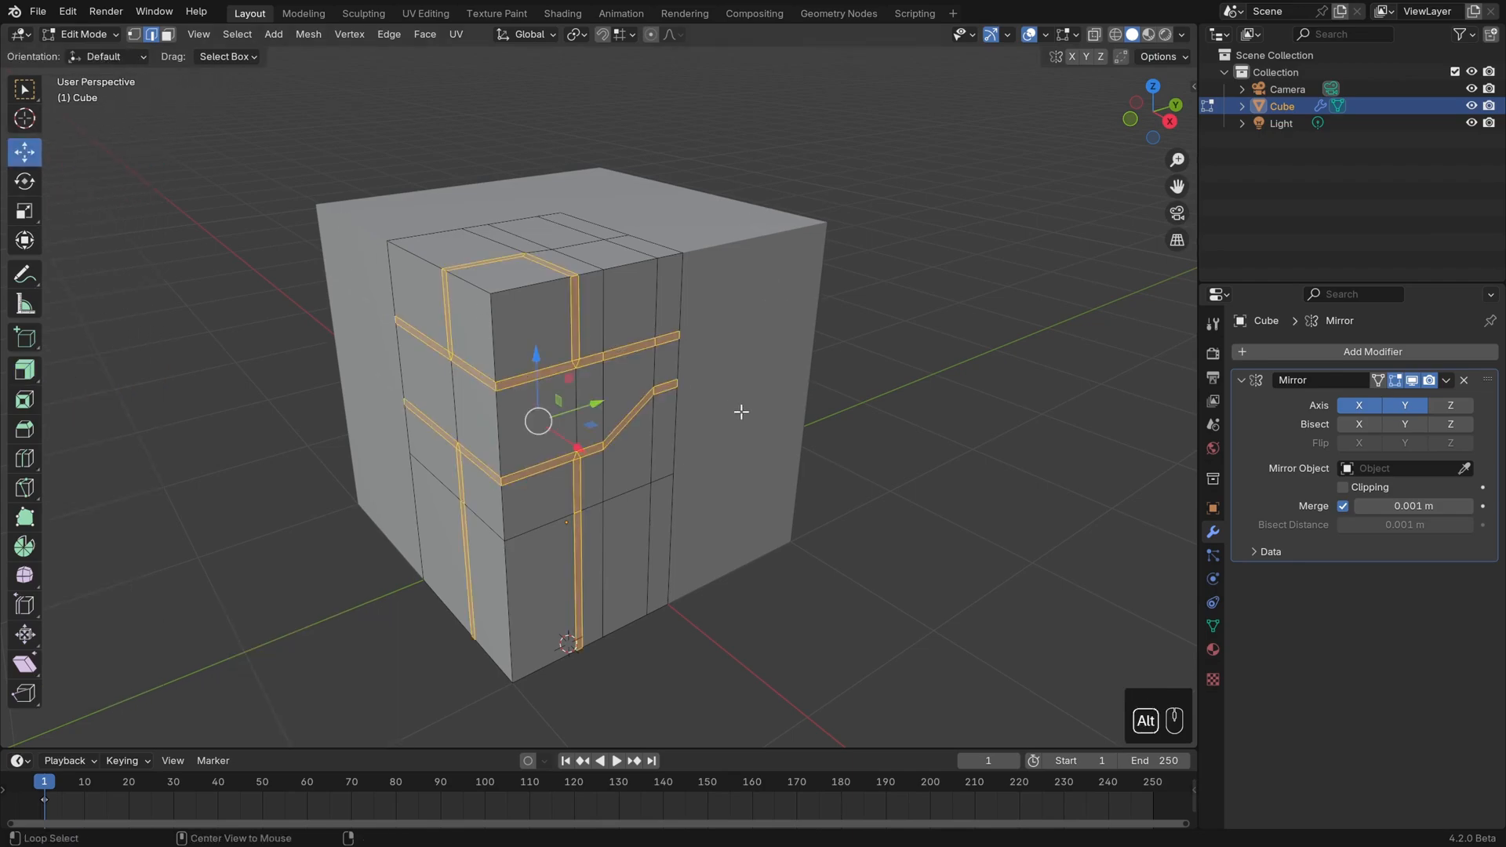
# Extrude the bevelled strips inward along their normals by about 0.066 m with Offset Even enabled
pyautogui.hotkey('alt', 'e')
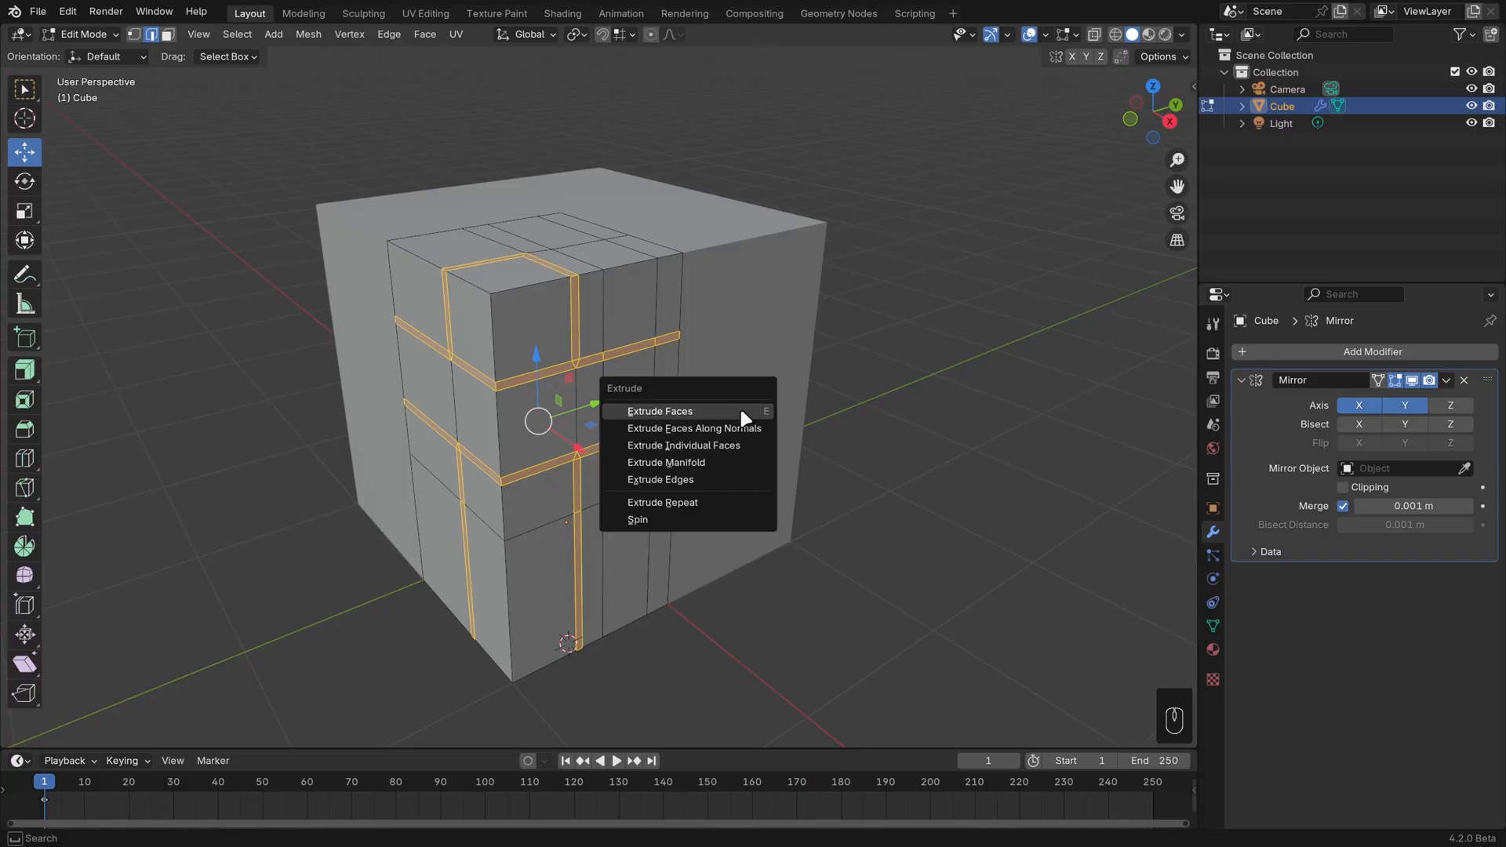
pyautogui.click(742, 426)
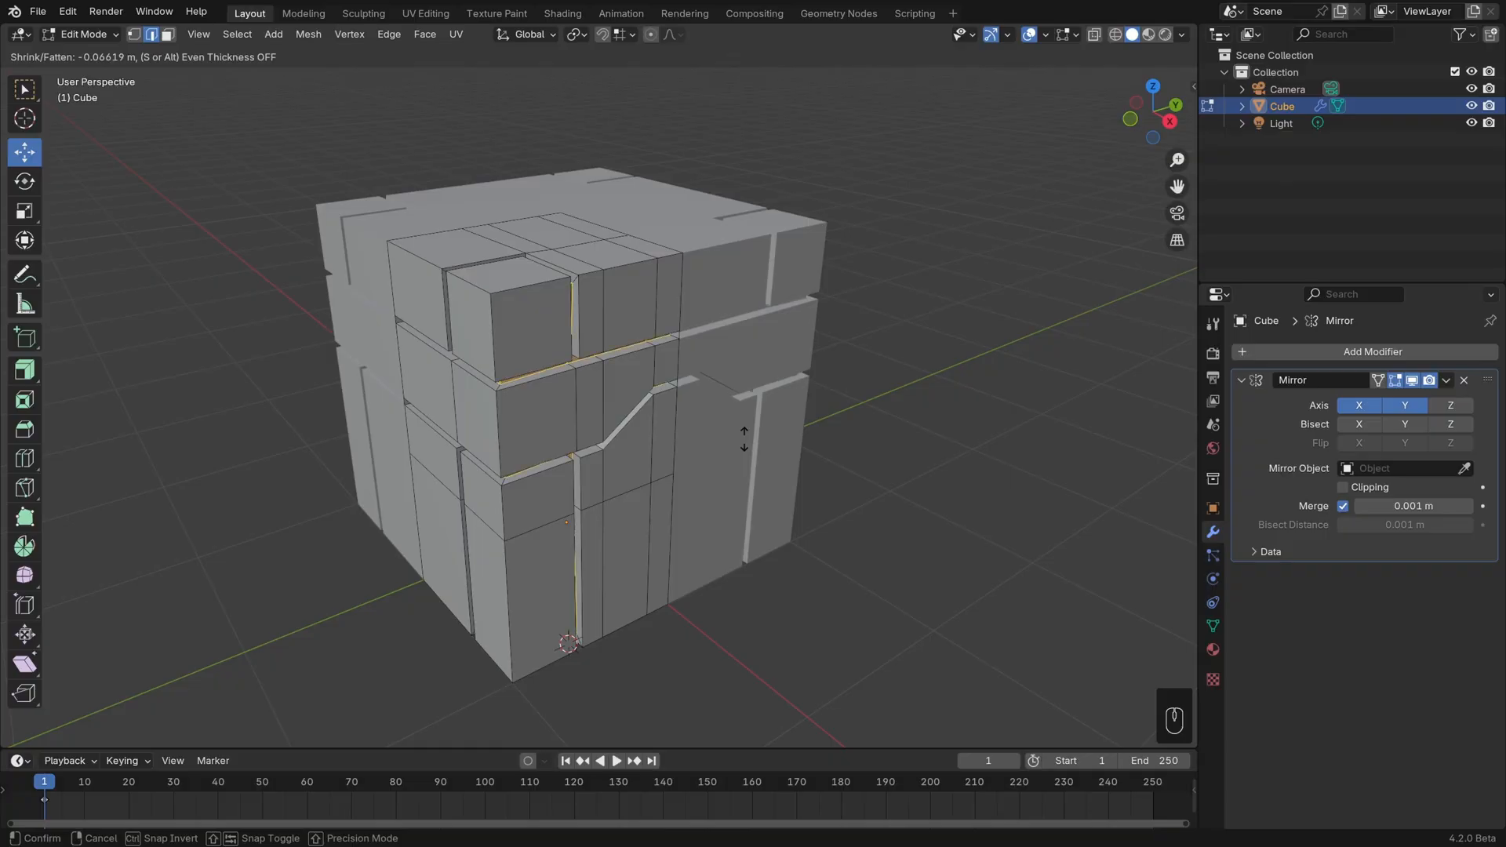
pyautogui.click(743, 440)
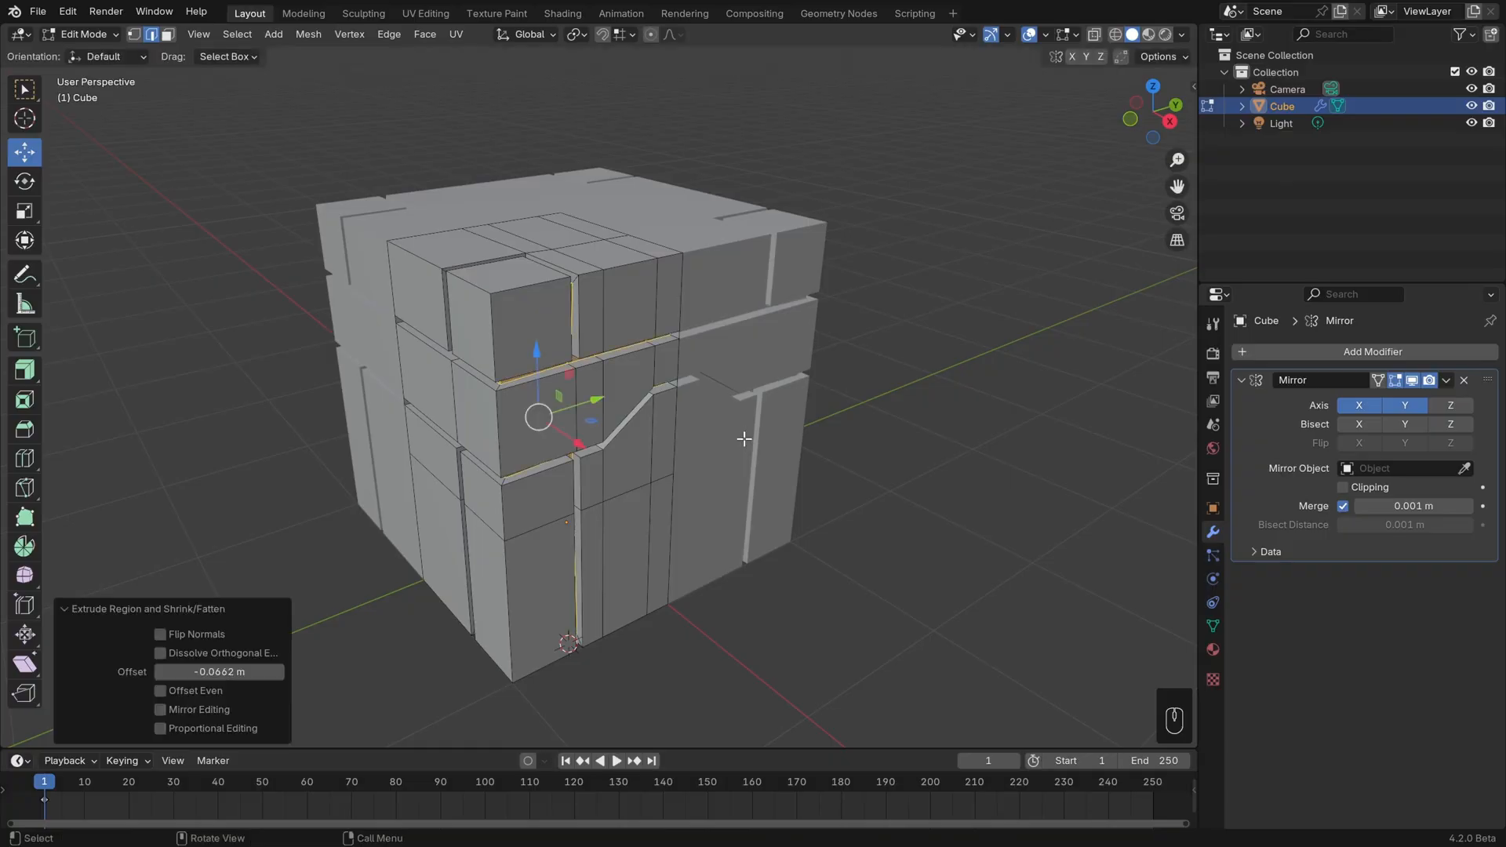
pyautogui.click(1116, 34)
pyautogui.press('KP_7')
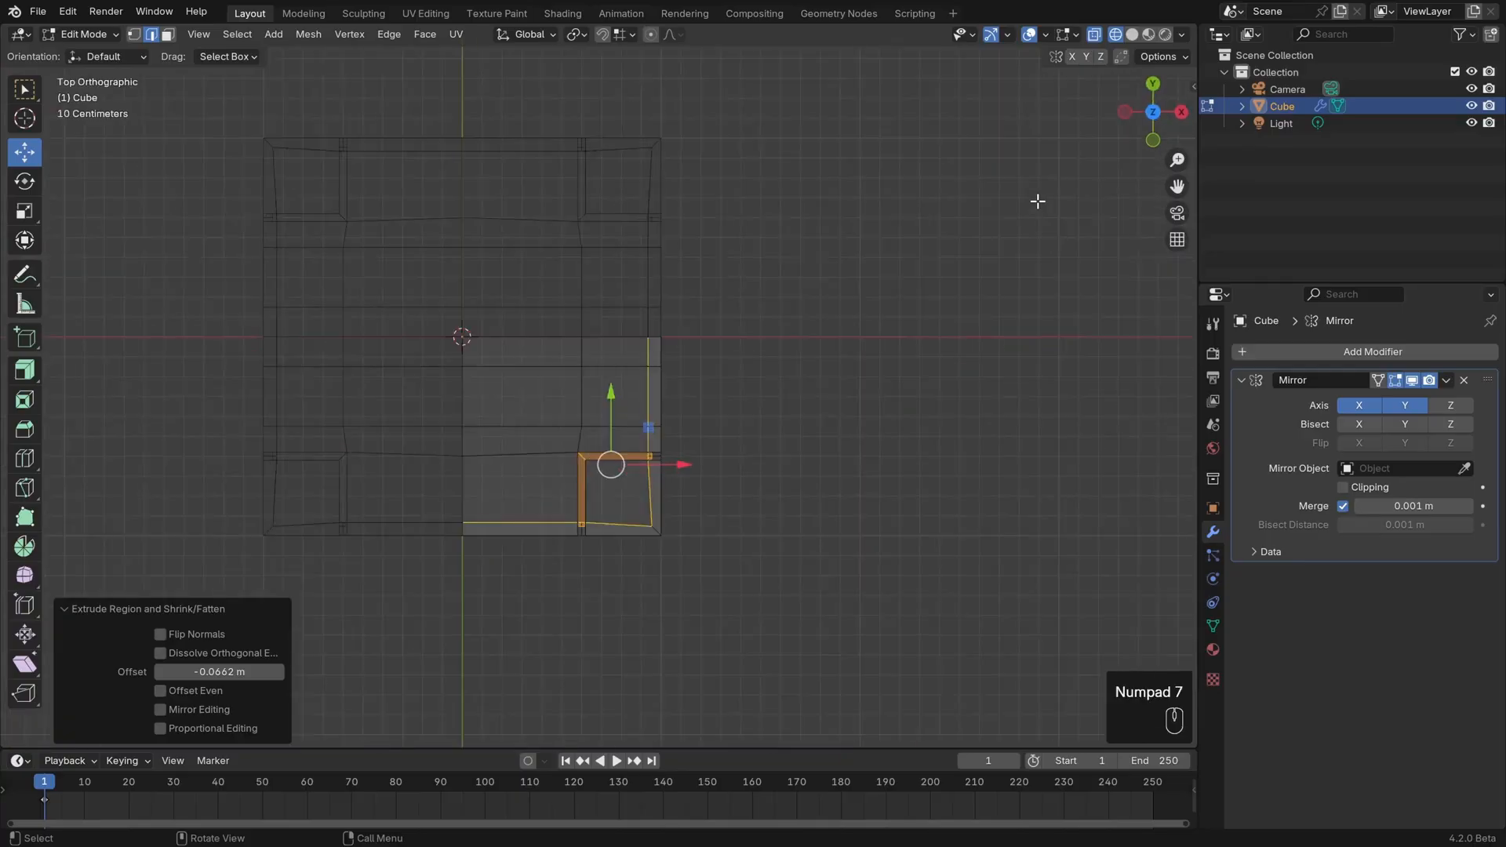
pyautogui.scroll(4, 808, 572)
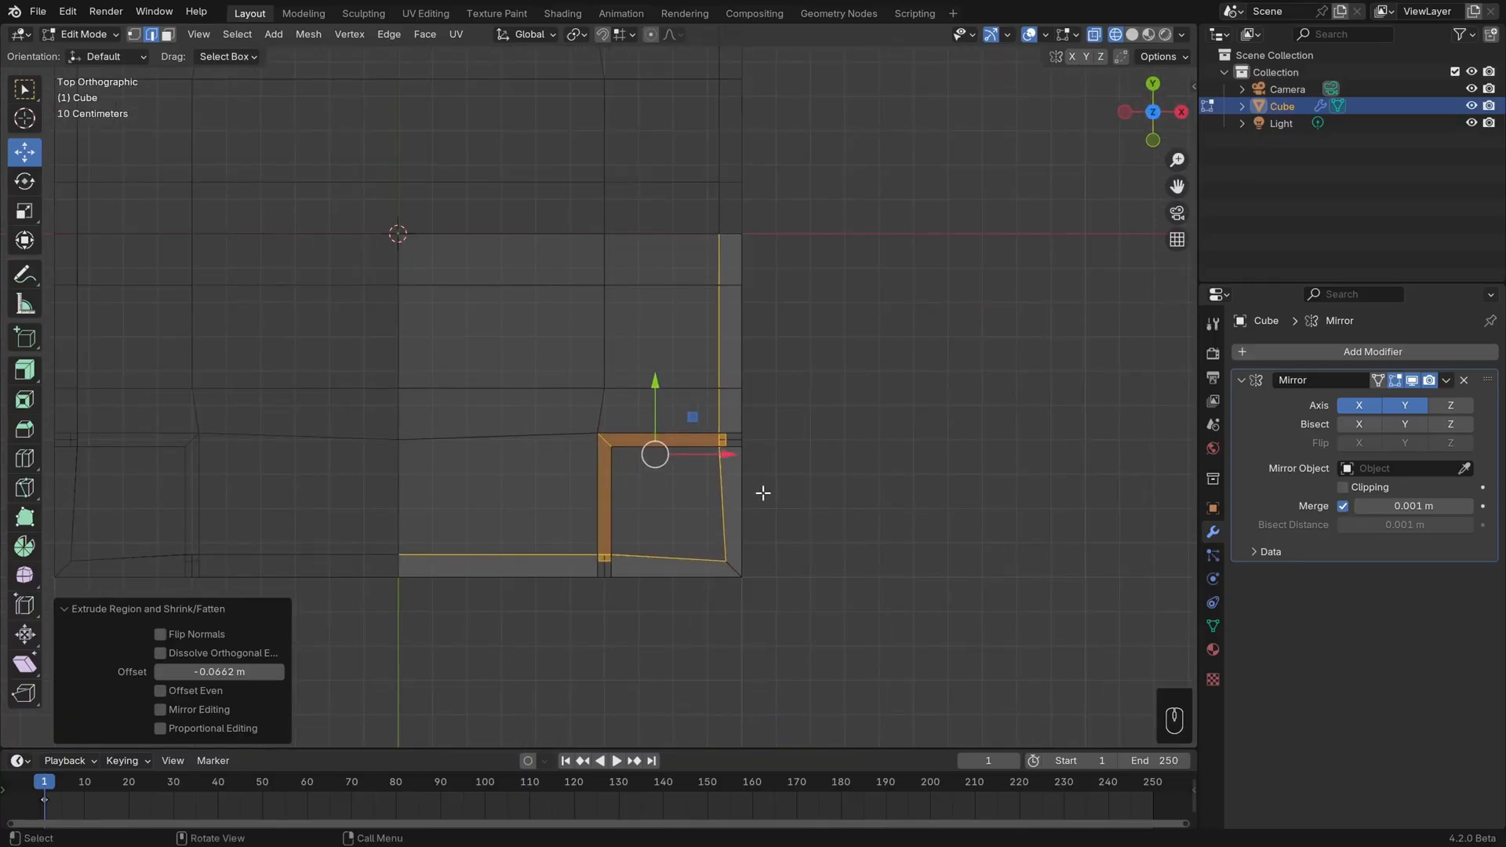
pyautogui.click(186, 689)
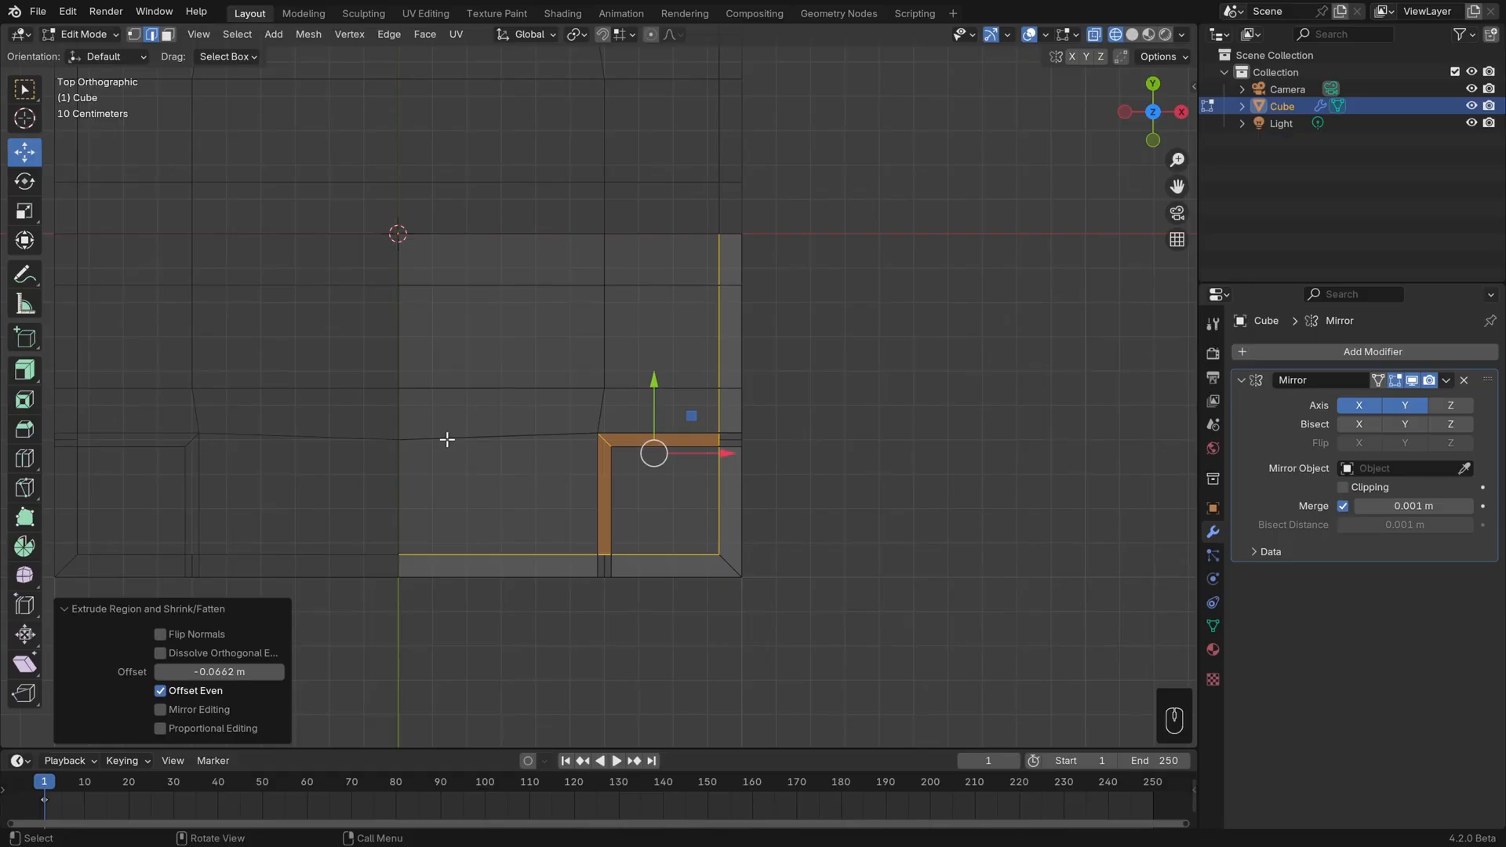
# Move the vertices of the top-view line above the corner square along X, using vertex snapping, to line up with the square's groove corner
pyautogui.click(133, 36)
pyautogui.click(518, 205)
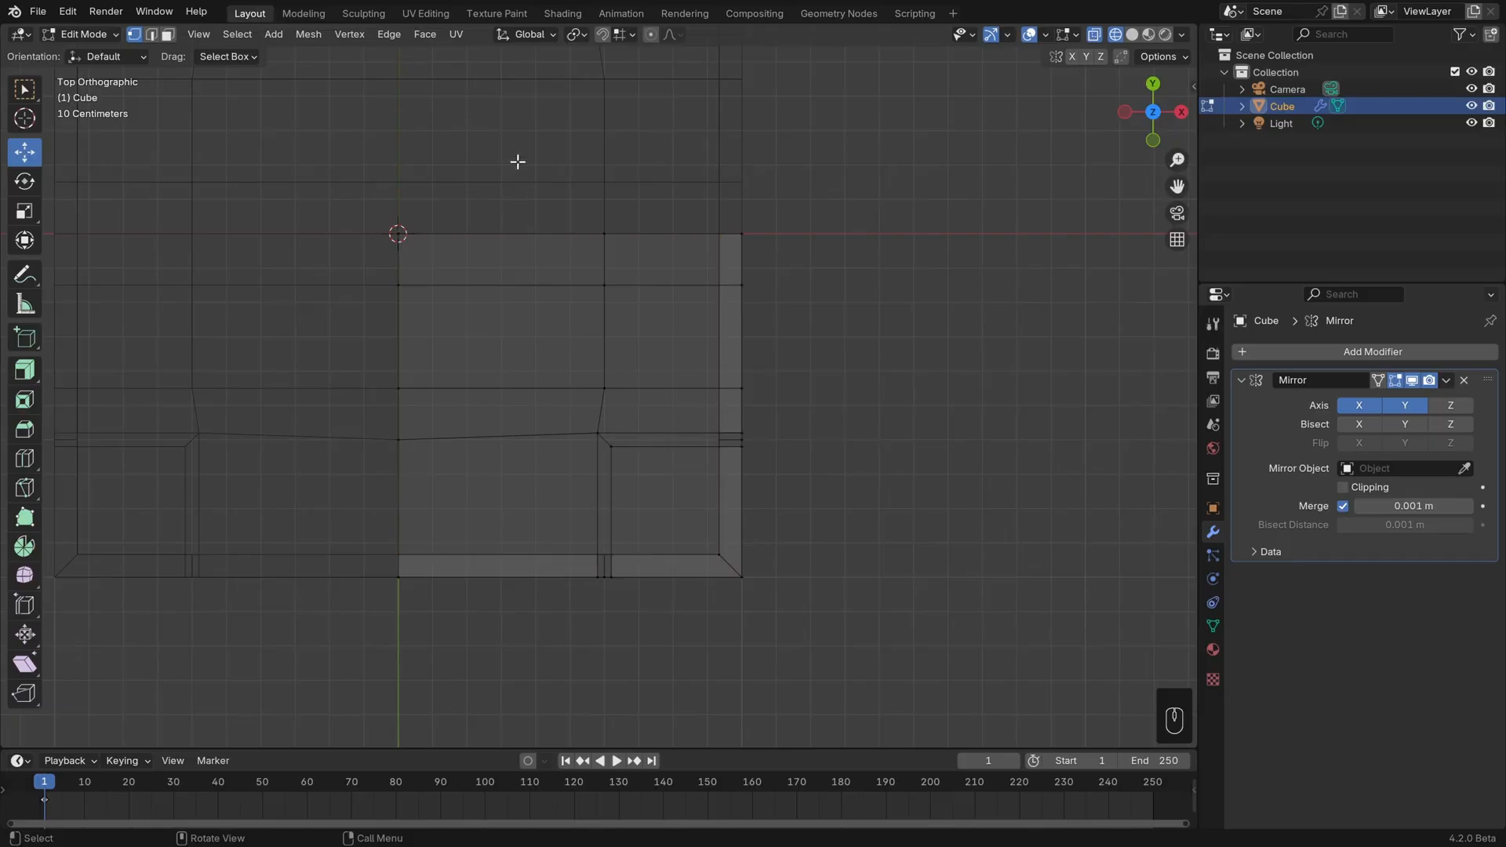
pyautogui.moveTo(534, 141); pyautogui.dragTo(643, 424)
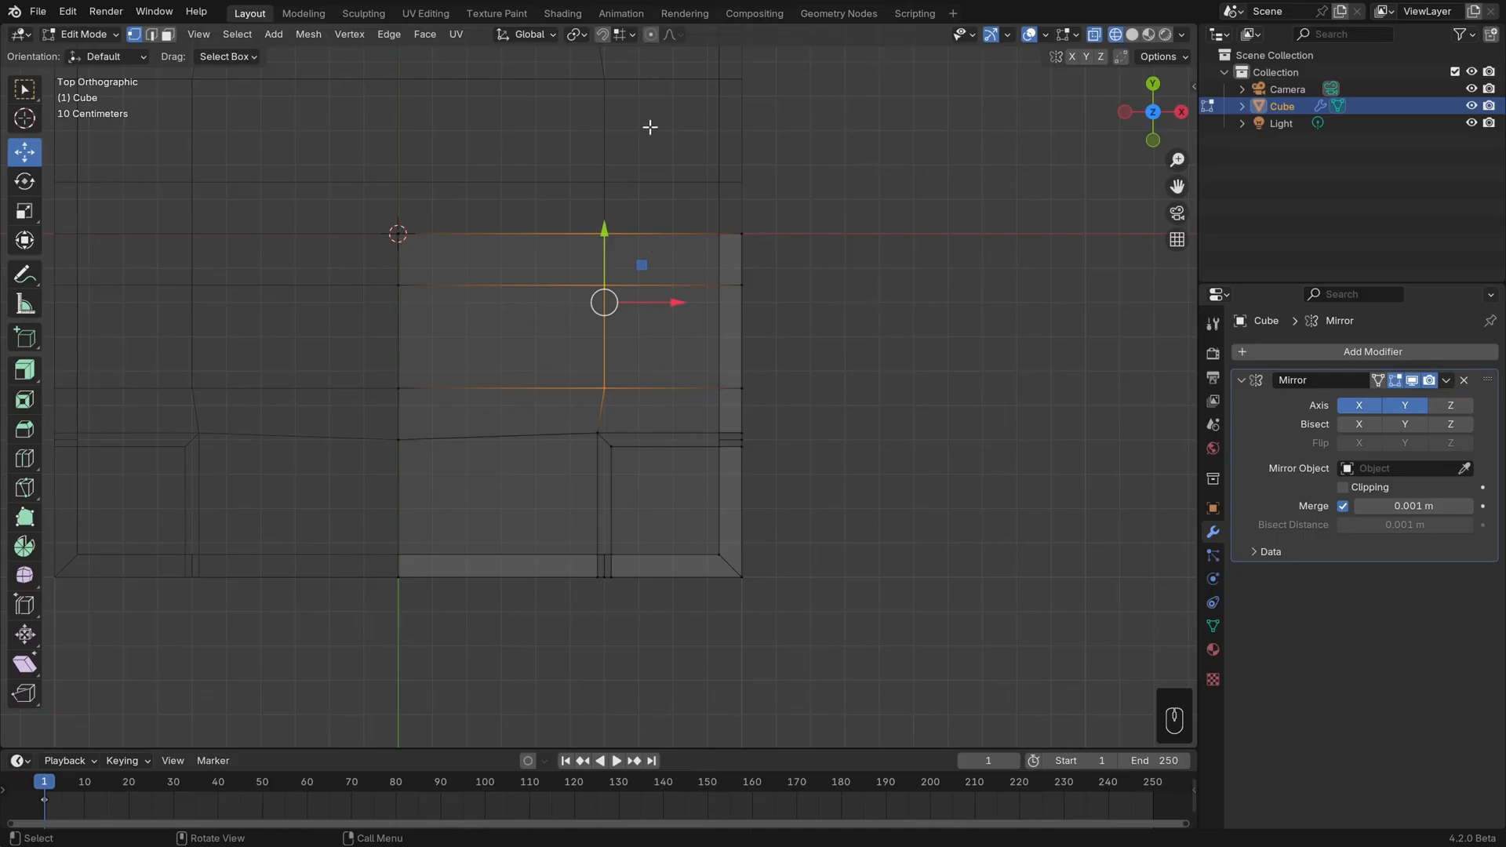
pyautogui.click(603, 35)
pyautogui.click(621, 35)
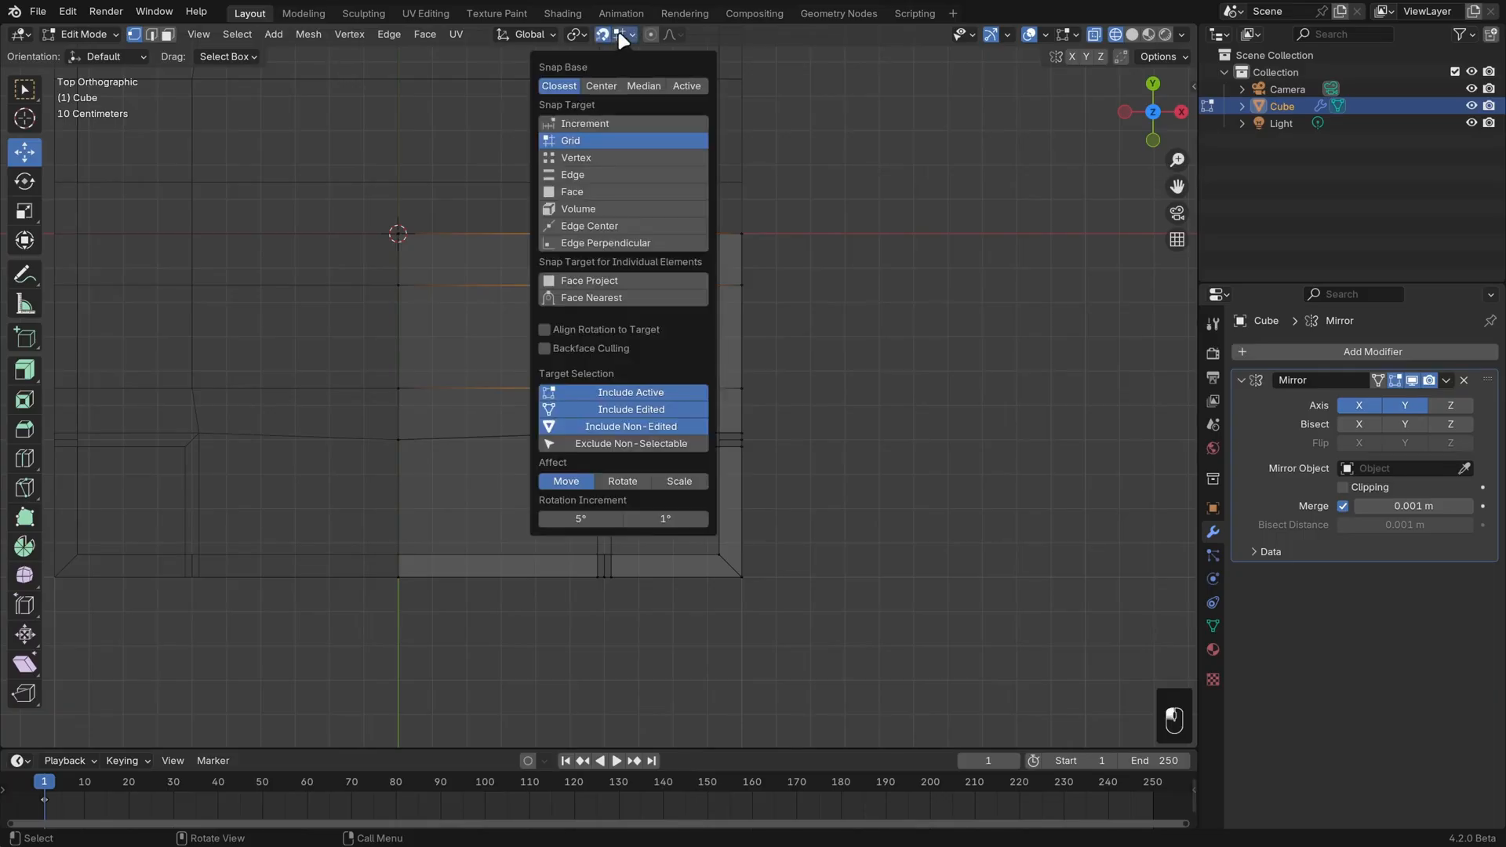
pyautogui.click(608, 157)
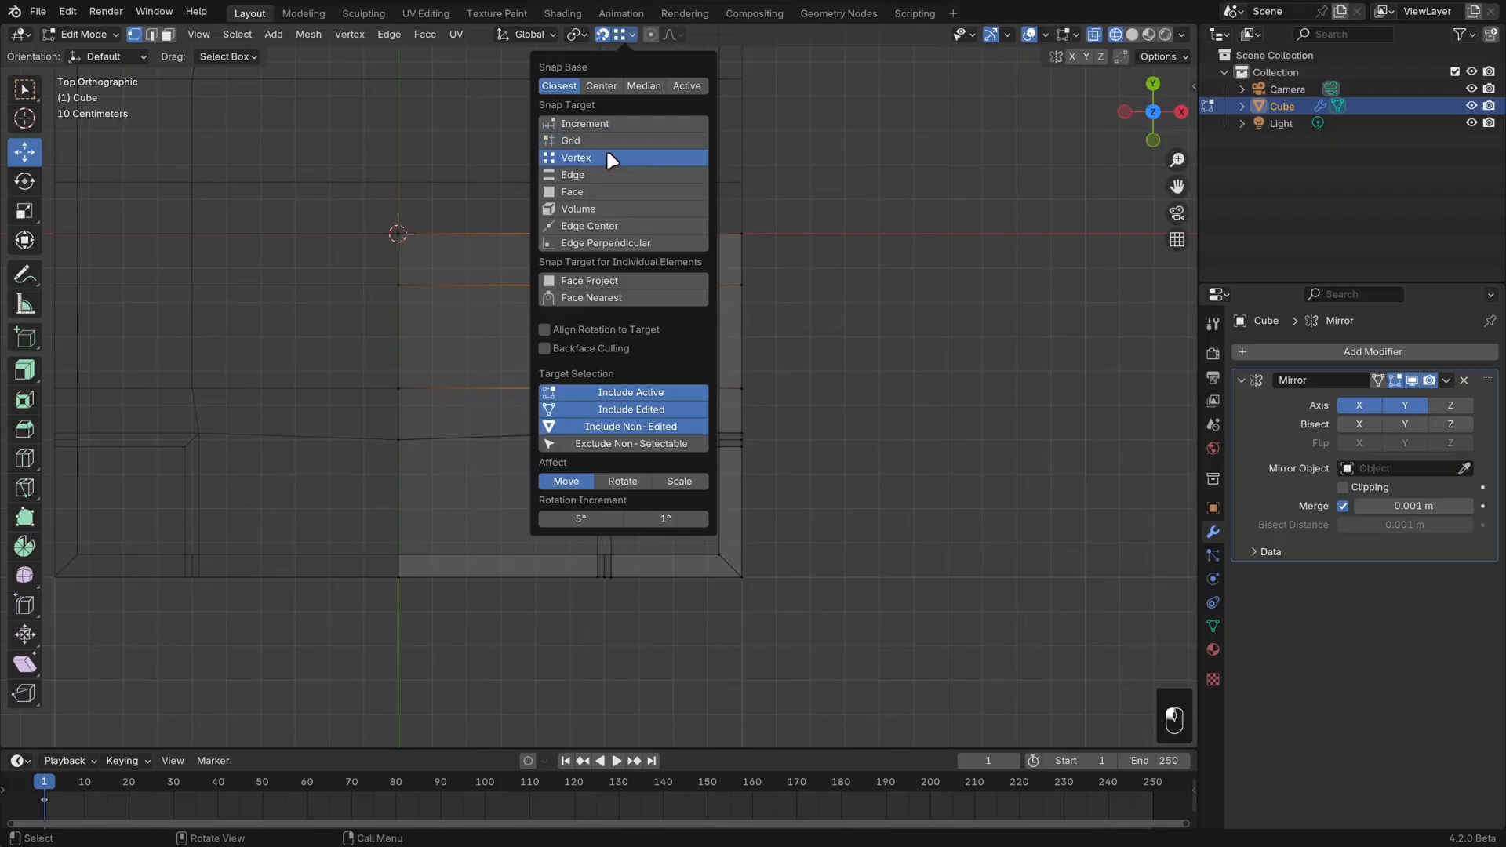
pyautogui.moveTo(676, 306); pyautogui.dragTo(595, 434)
pyautogui.click(512, 500)
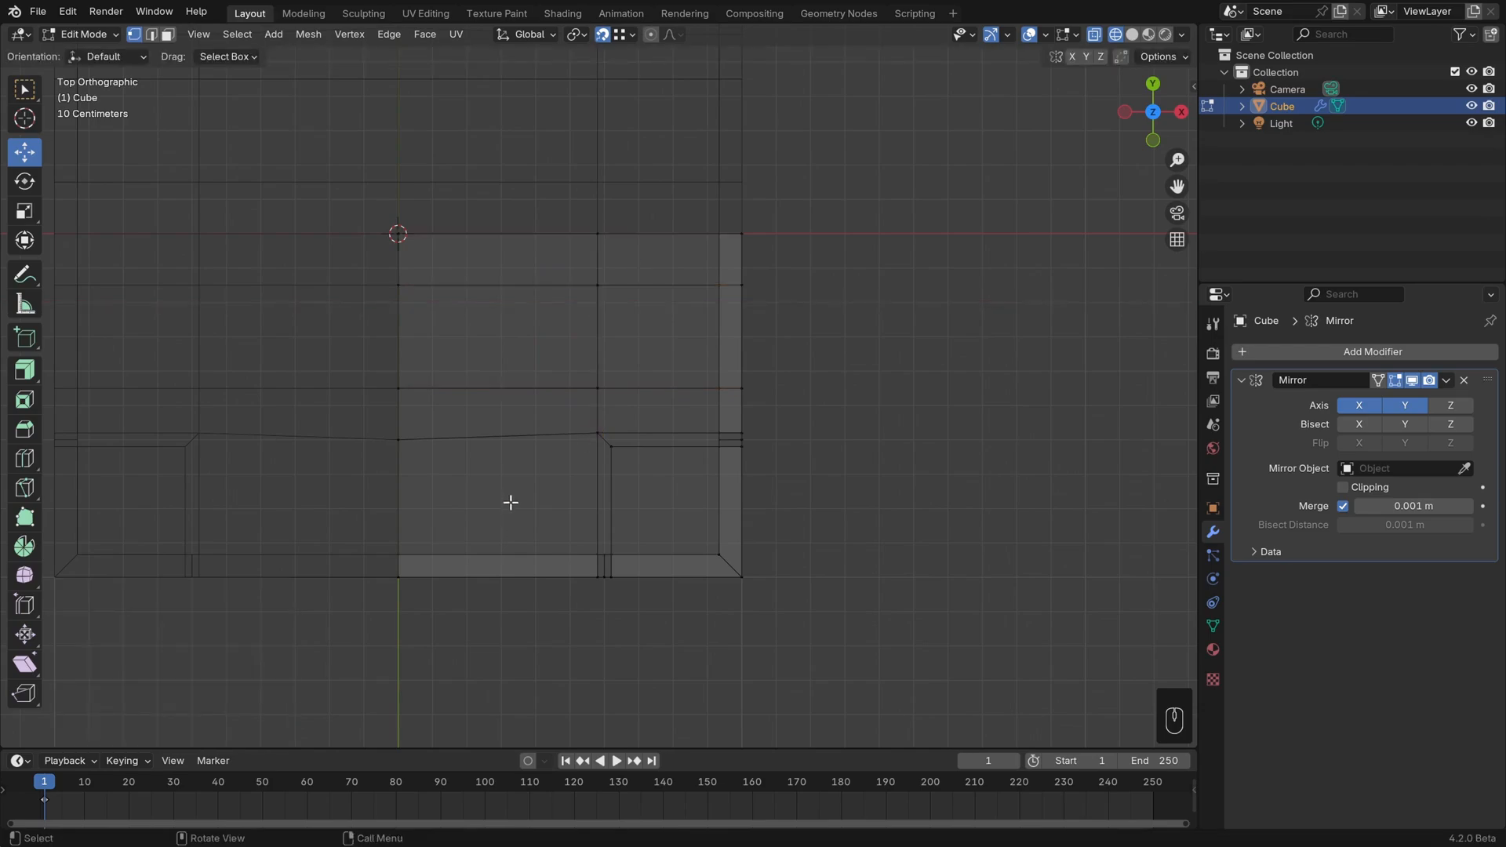
pyautogui.moveTo(543, 211); pyautogui.dragTo(615, 404)
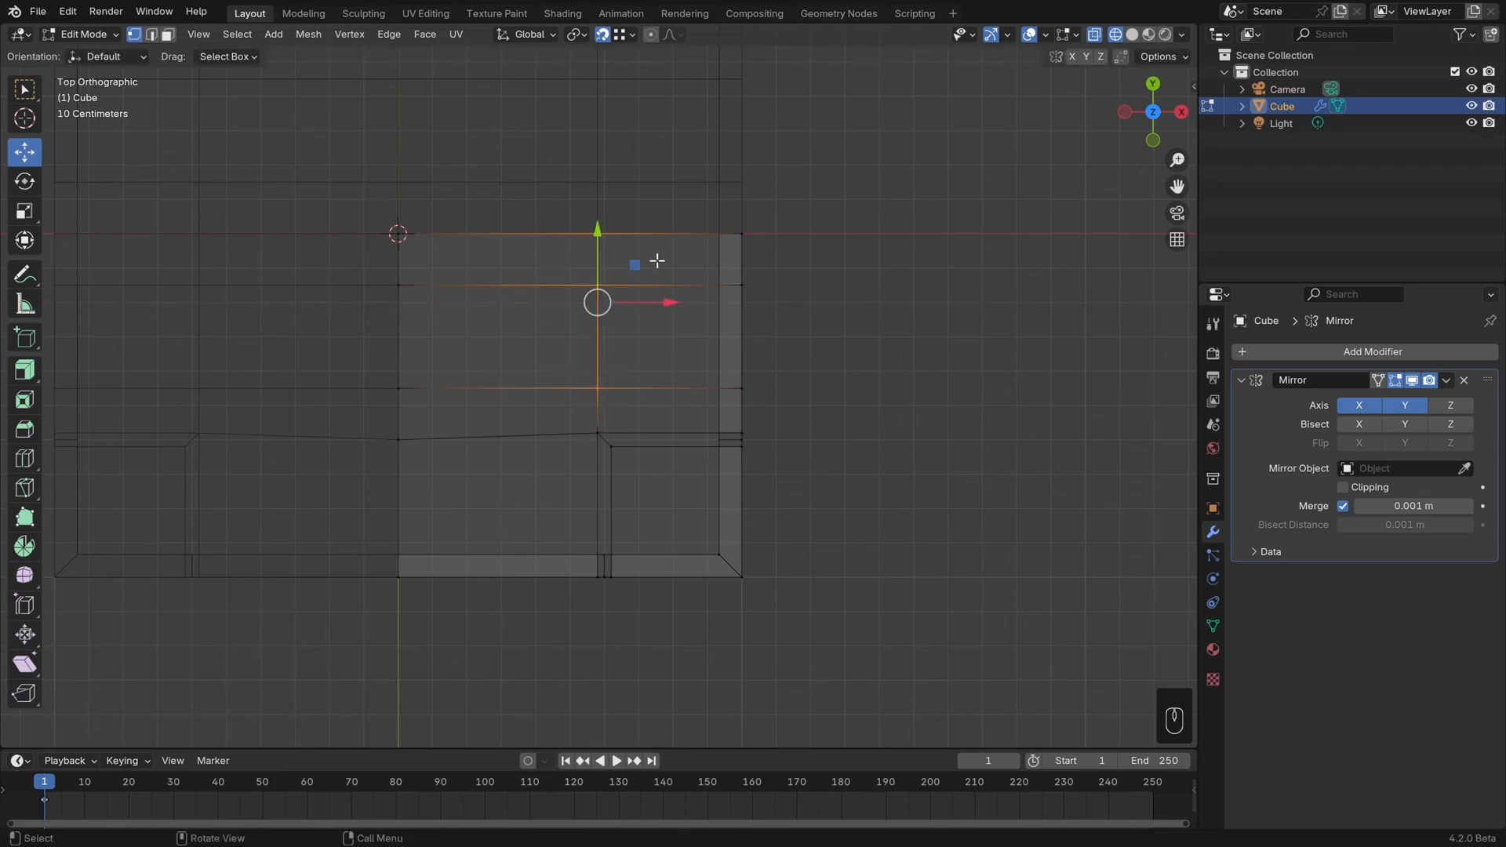
pyautogui.click(665, 205)
pyautogui.press('b')
pyautogui.moveTo(547, 225); pyautogui.dragTo(628, 410)
pyautogui.click(491, 488)
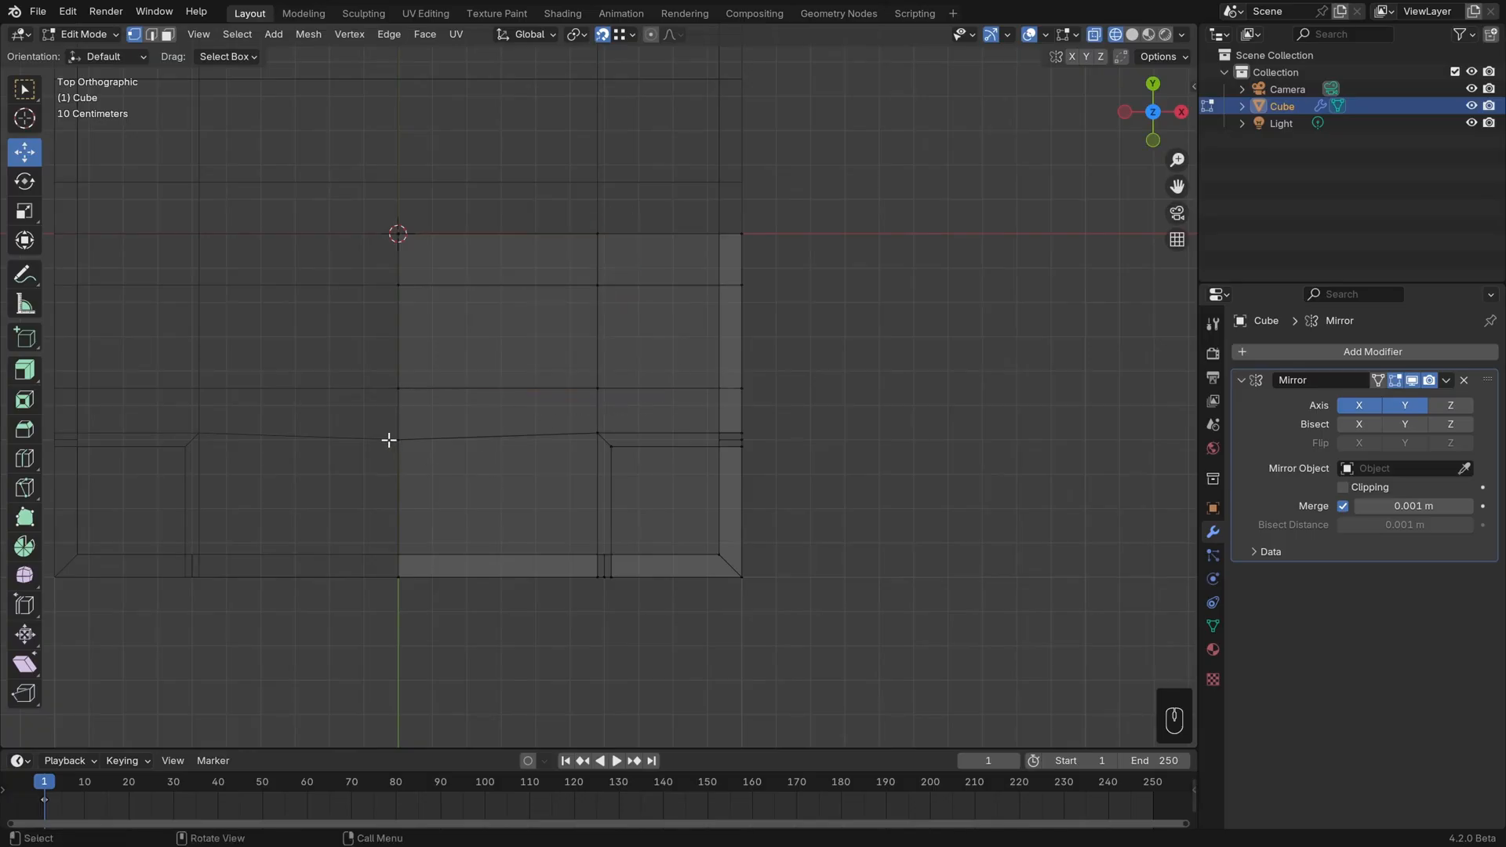
pyautogui.click(391, 438)
pyautogui.moveTo(400, 373); pyautogui.dragTo(554, 488)
pyautogui.moveTo(655, 493); pyautogui.dragTo(438, 327, button='middle')
pyautogui.hotkey('ctrl', 'z')
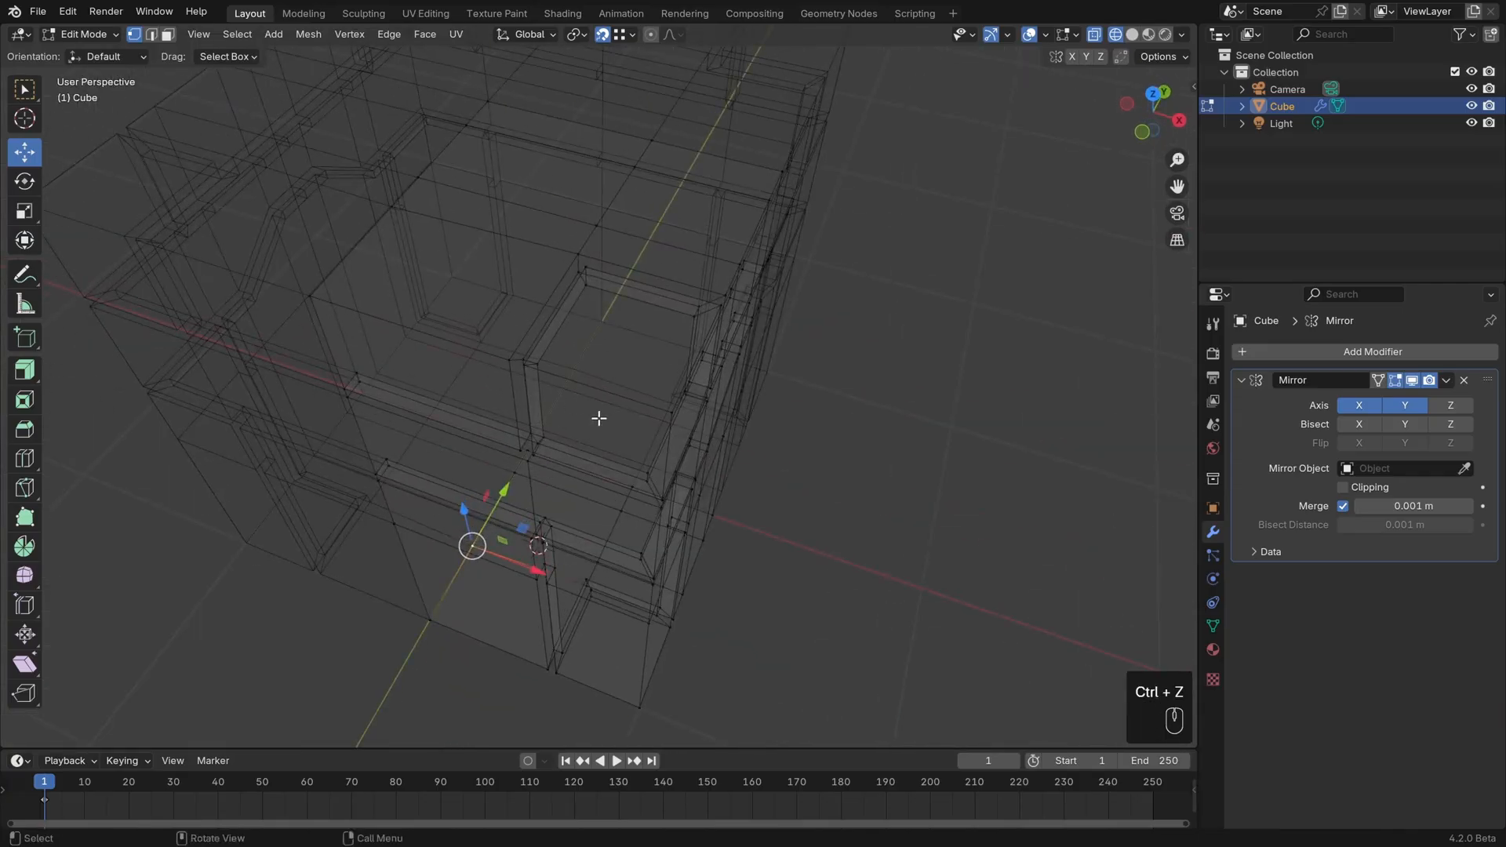
# Select the centre-line vertices at the end of the slanted edge and move them 0.02 m along Y, snapping level with the groove corner
pyautogui.press('KP_7')
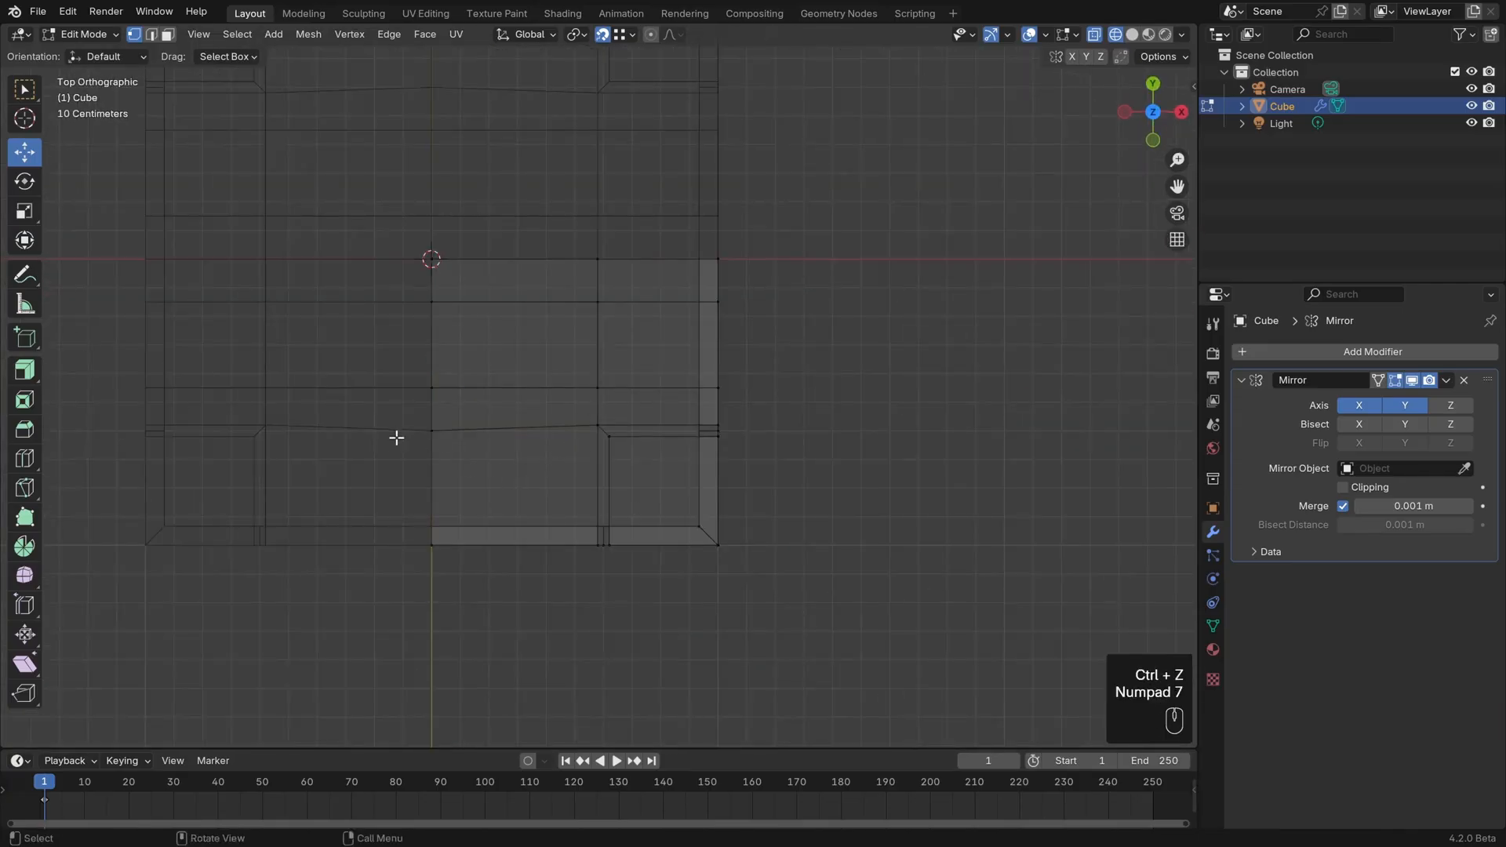
pyautogui.press('b')
pyautogui.moveTo(391, 409); pyautogui.dragTo(508, 461)
pyautogui.scroll(-2, 578, 515)
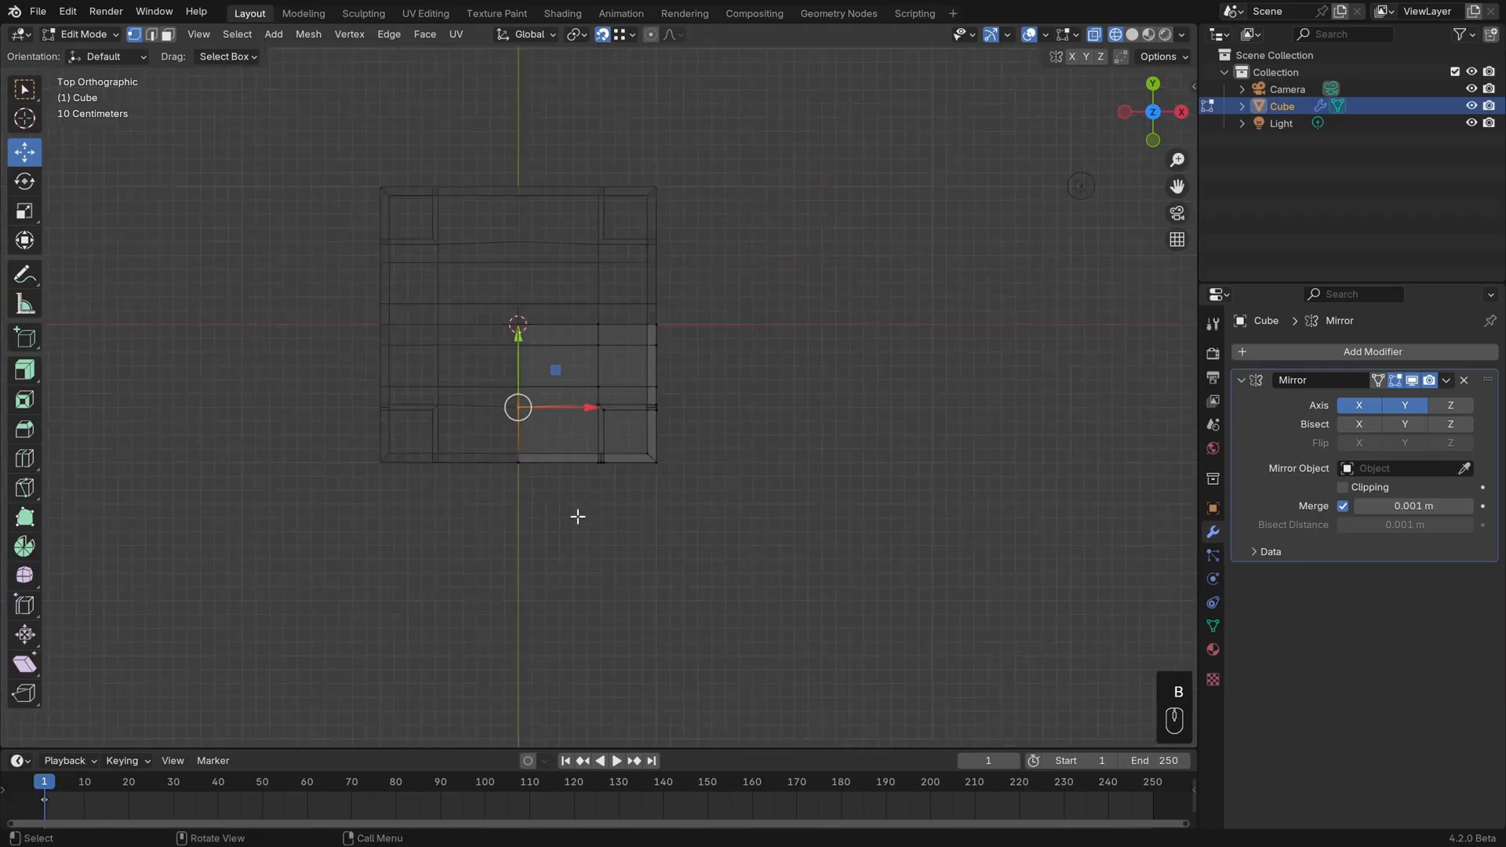
pyautogui.moveTo(578, 514); pyautogui.dragTo(518, 320, button='middle')
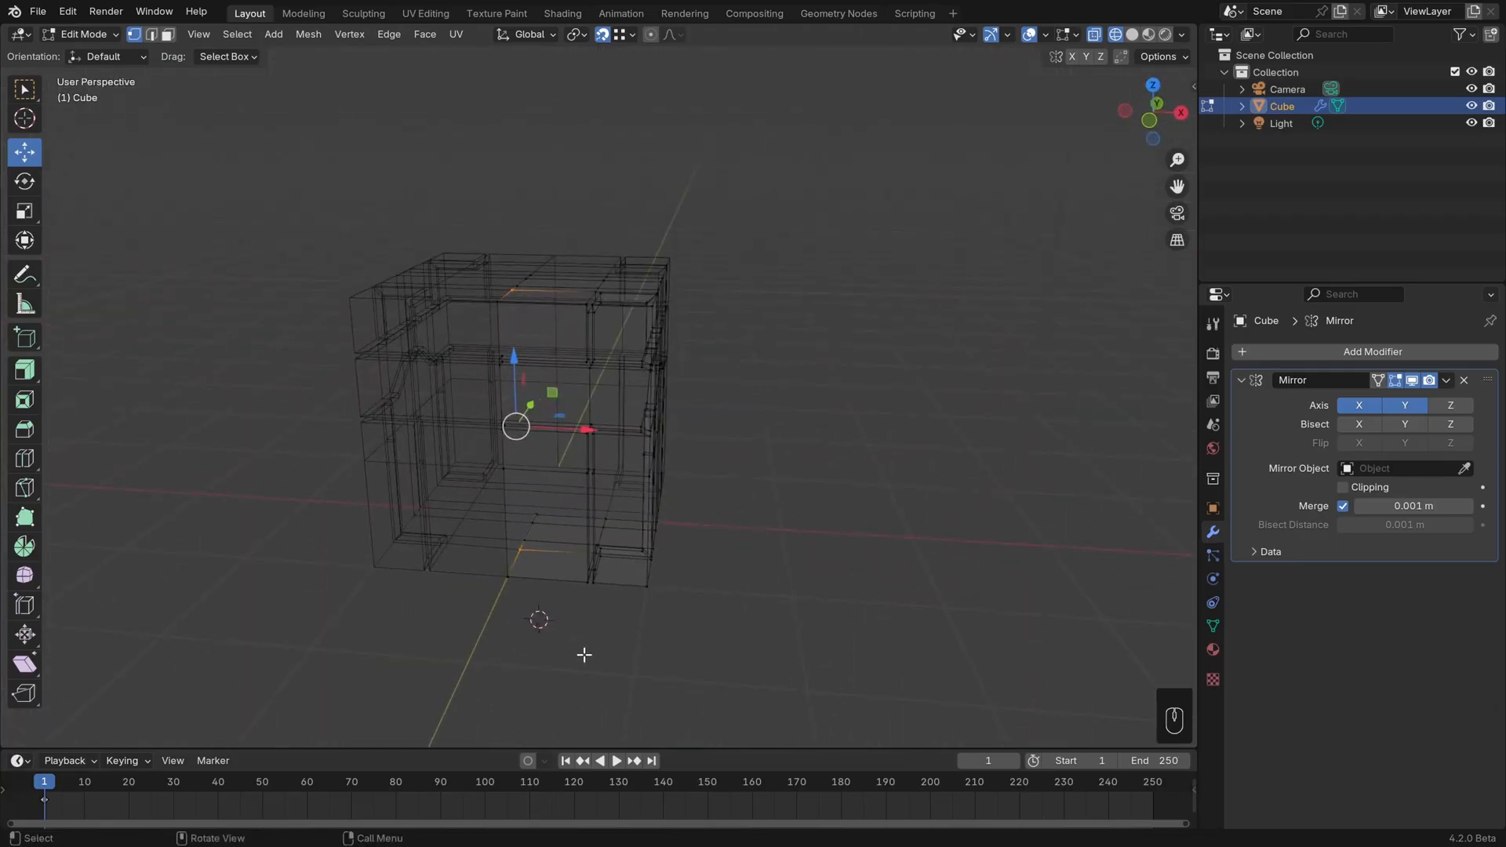
pyautogui.press('KP_7')
pyautogui.scroll(4, 597, 644)
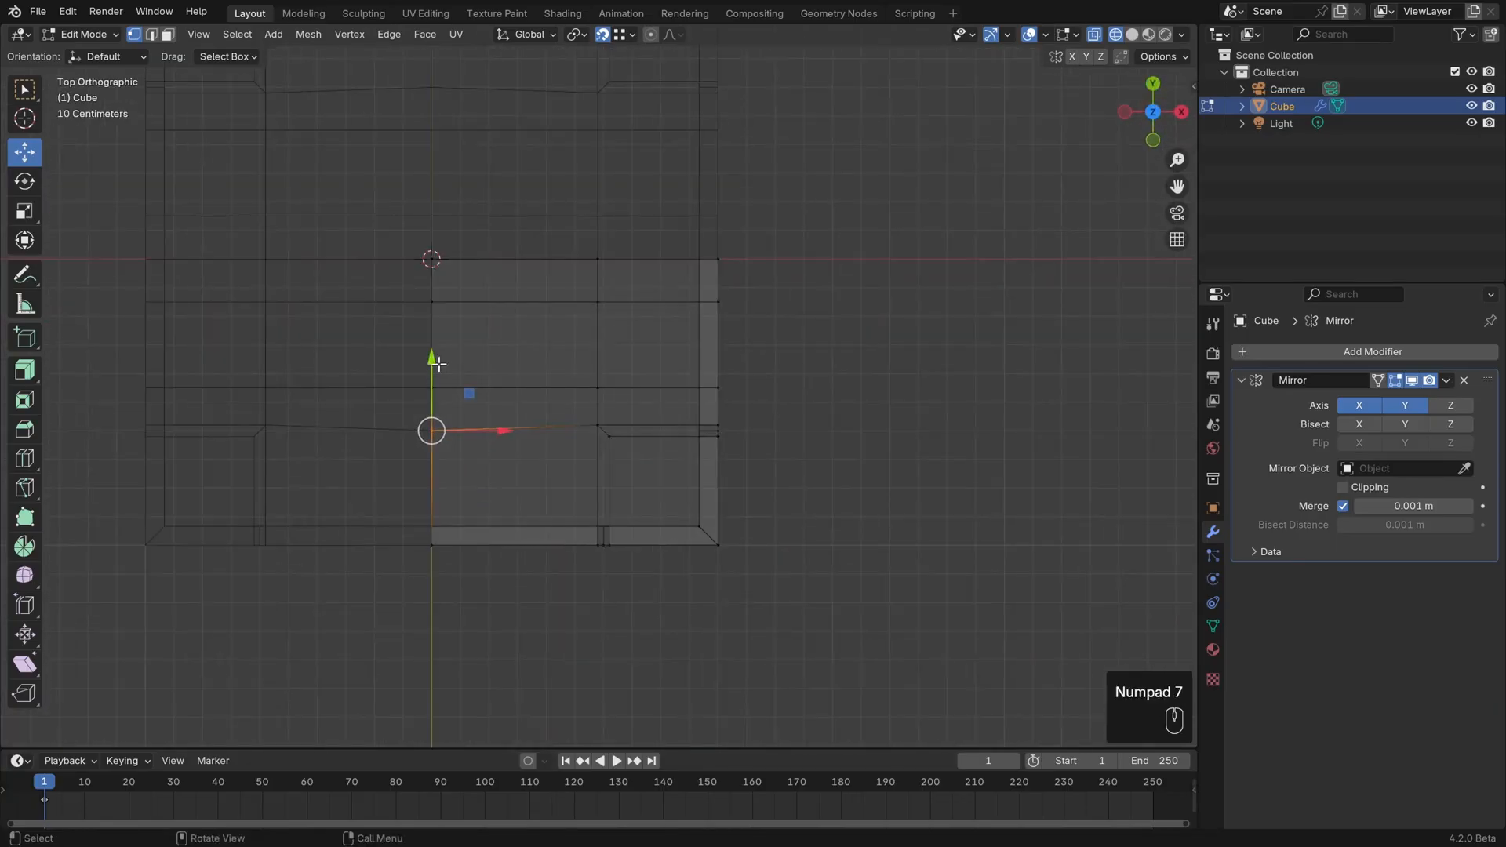
pyautogui.moveTo(435, 364); pyautogui.dragTo(600, 426)
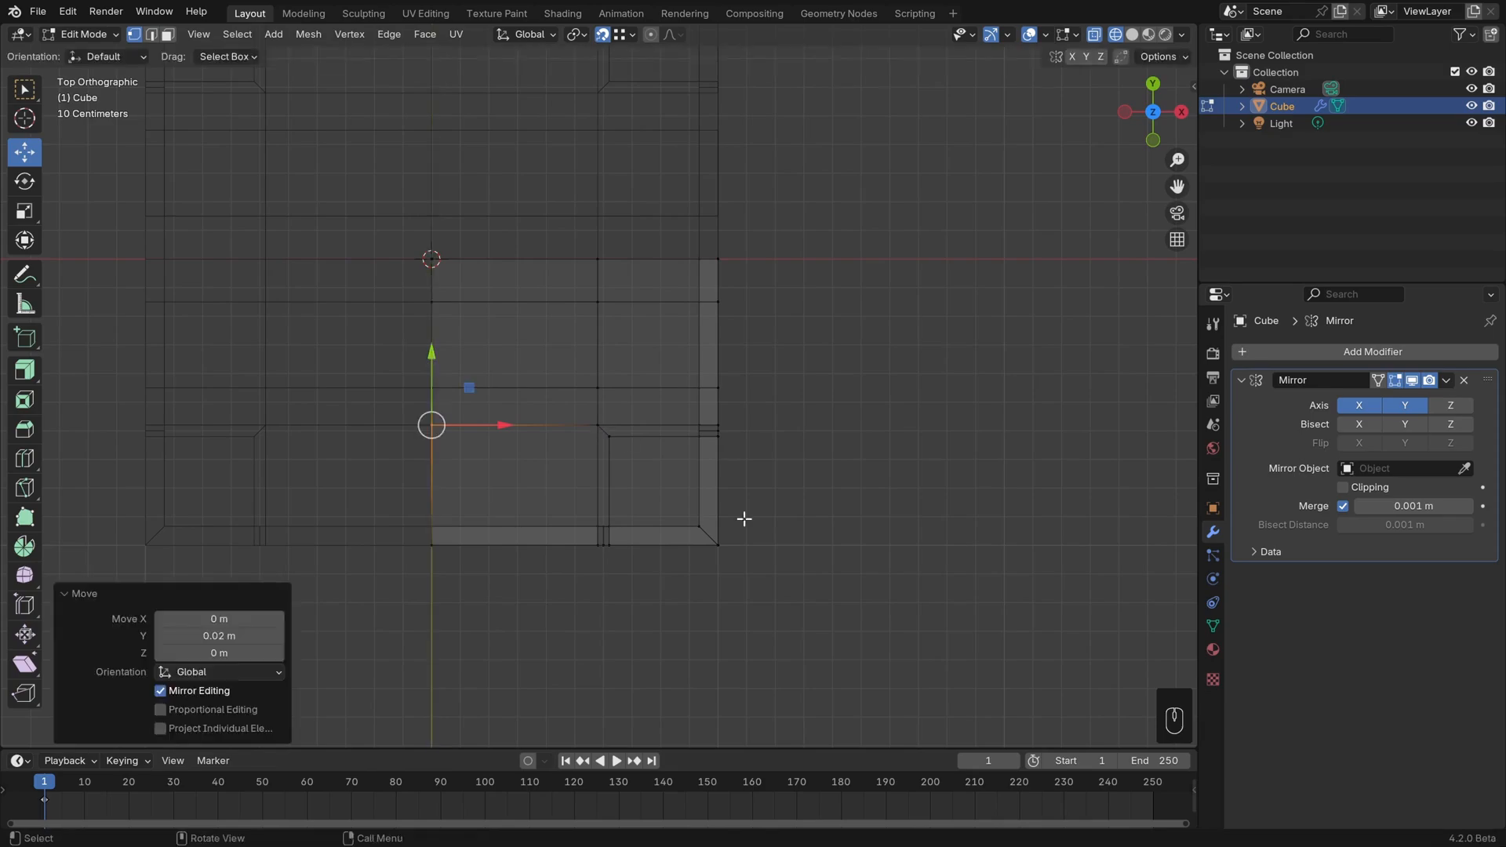
pyautogui.hotkey('alt', 'a')
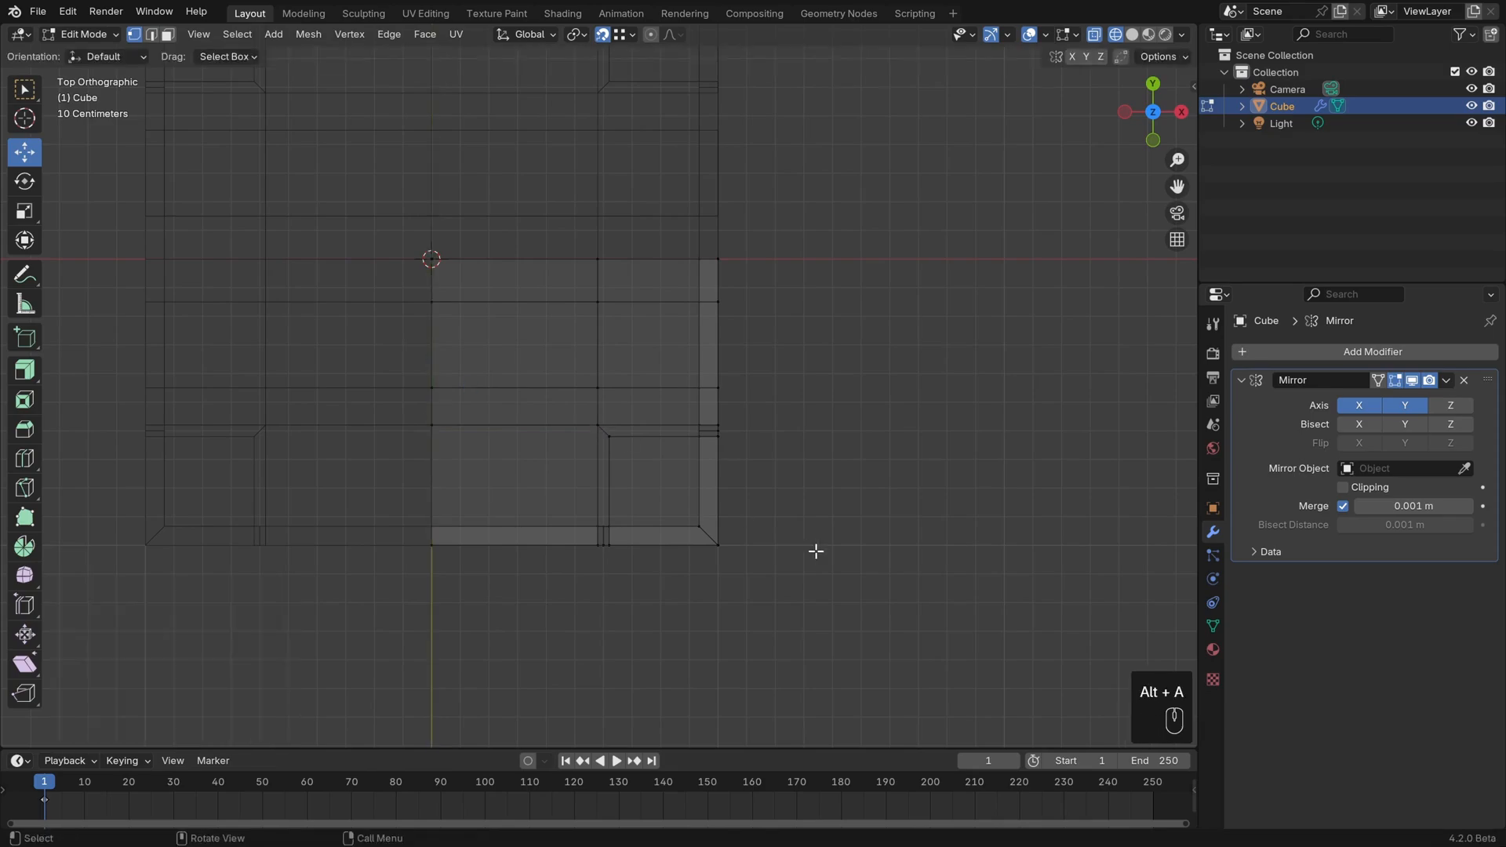
# Check the mesh in right view, return the viewport to solid shading, and turn snapping off
pyautogui.press('KP_1')
pyautogui.keyDown('shift'); pyautogui.moveTo(814, 548); pyautogui.dragTo(803, 511, button='middle'); pyautogui.keyUp('shift')
pyautogui.press('KP_3')
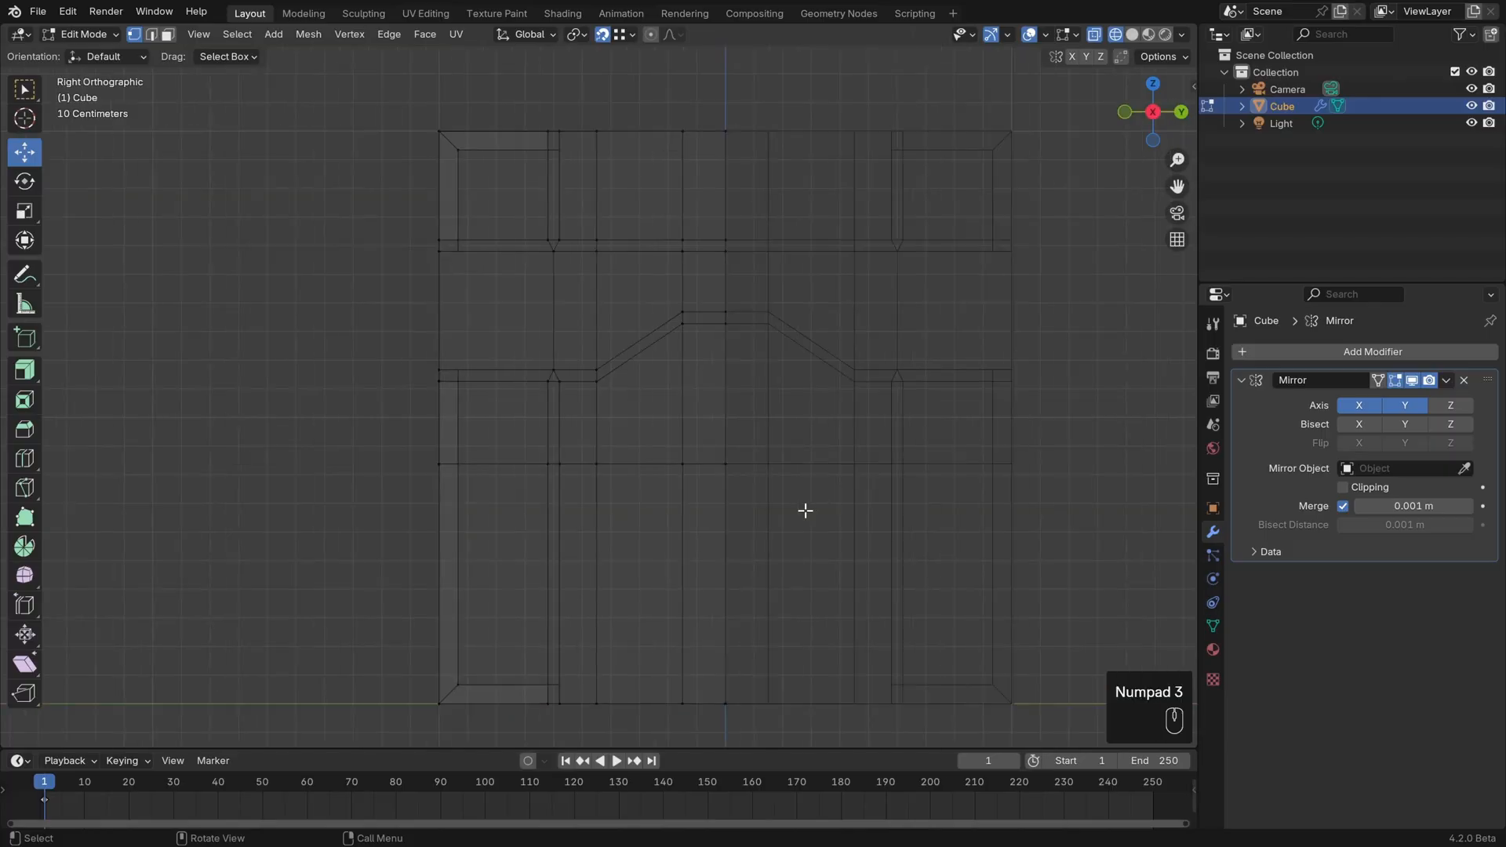
pyautogui.scroll(-2, 805, 508)
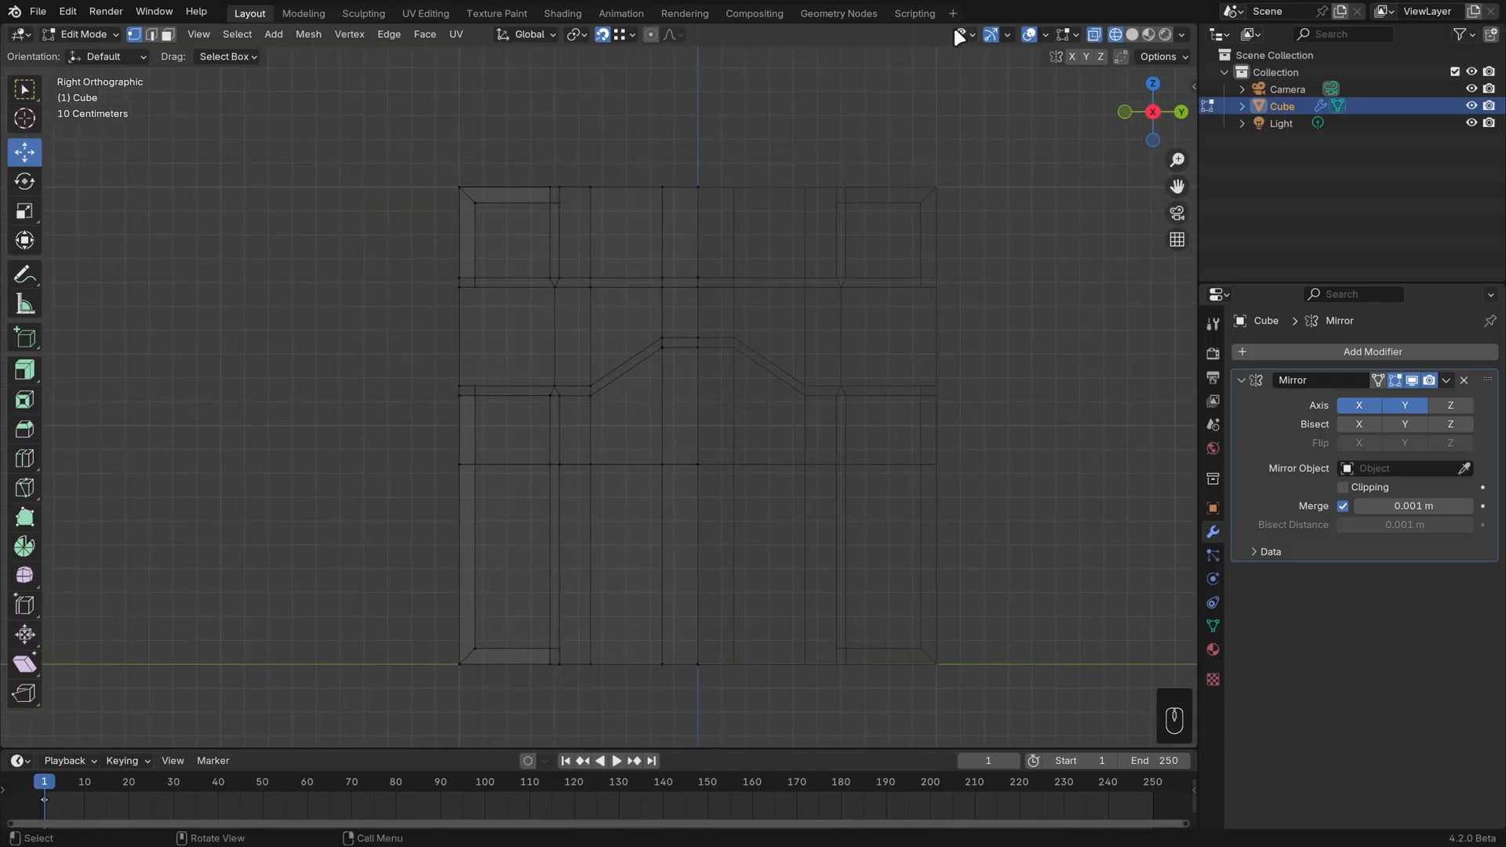
pyautogui.click(1132, 35)
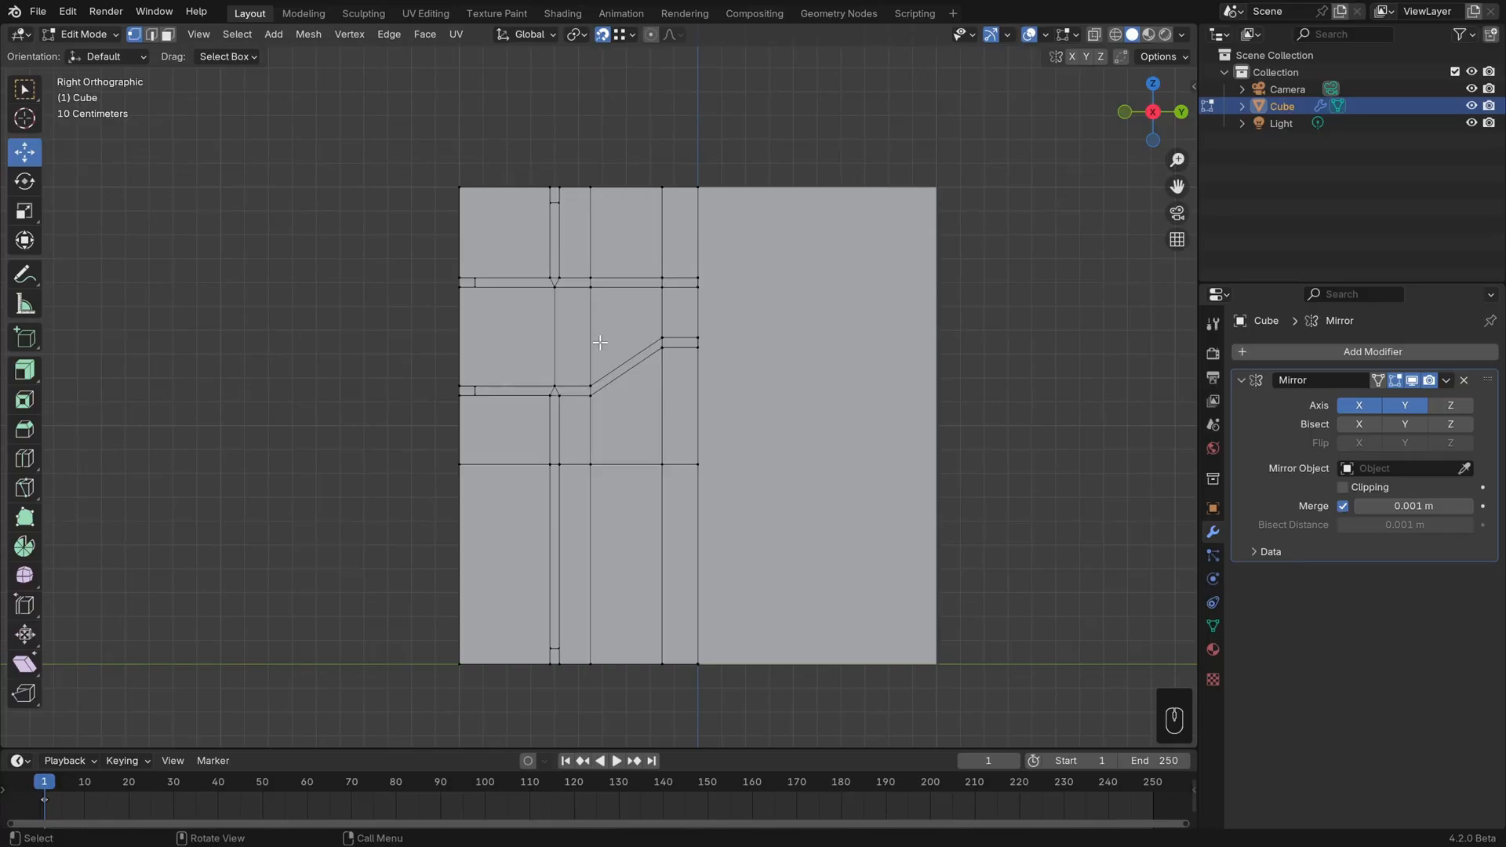
pyautogui.moveTo(702, 227); pyautogui.dragTo(745, 433, button='middle')
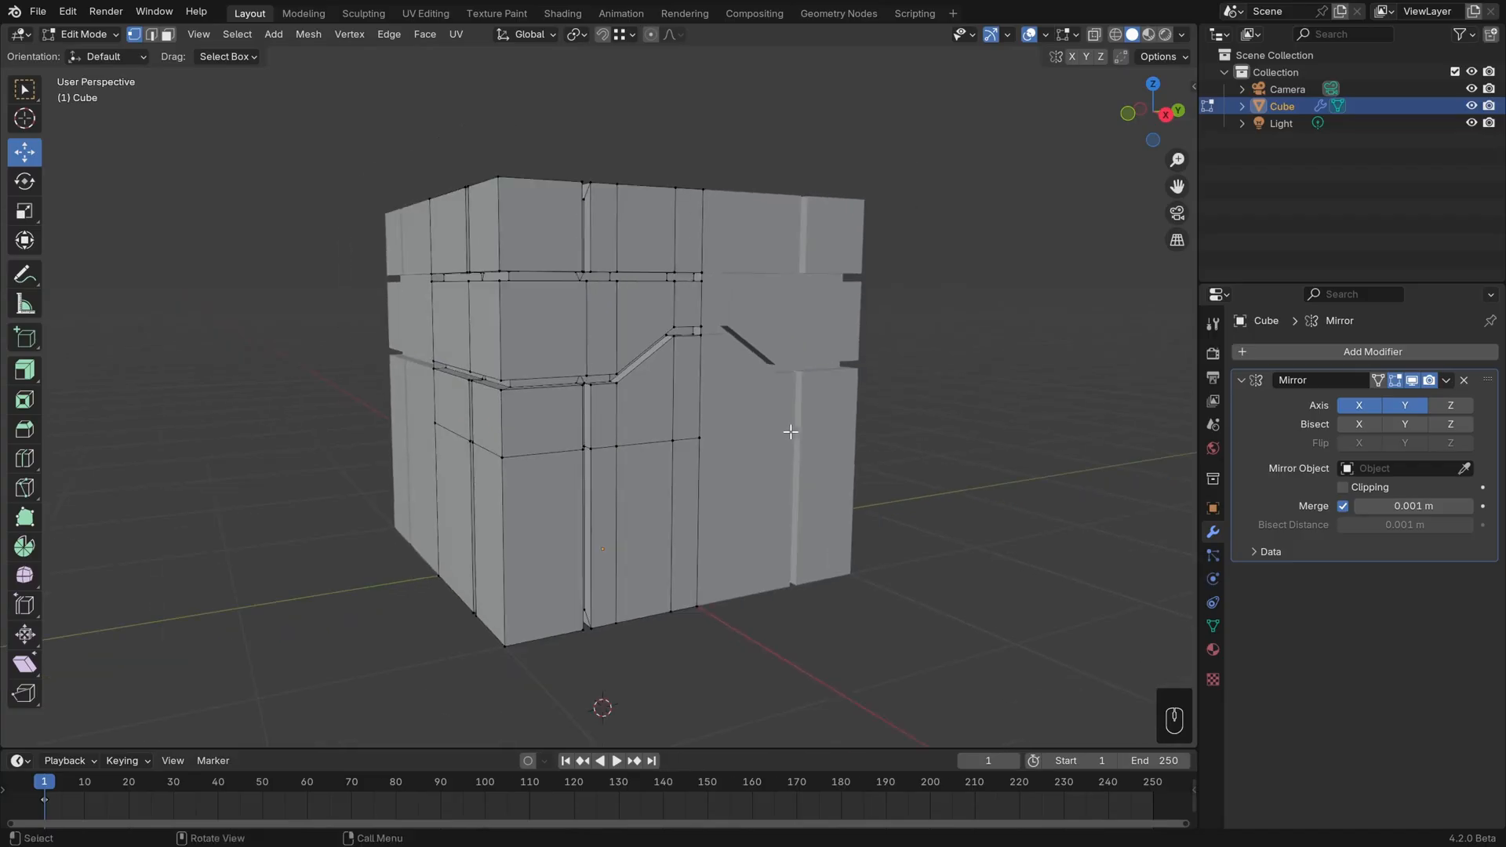
# Move the horizontal edge loop below the stepped groove down by about 0.078 m along Z
pyautogui.keyDown('alt'); pyautogui.click(652, 443); pyautogui.keyUp('alt')
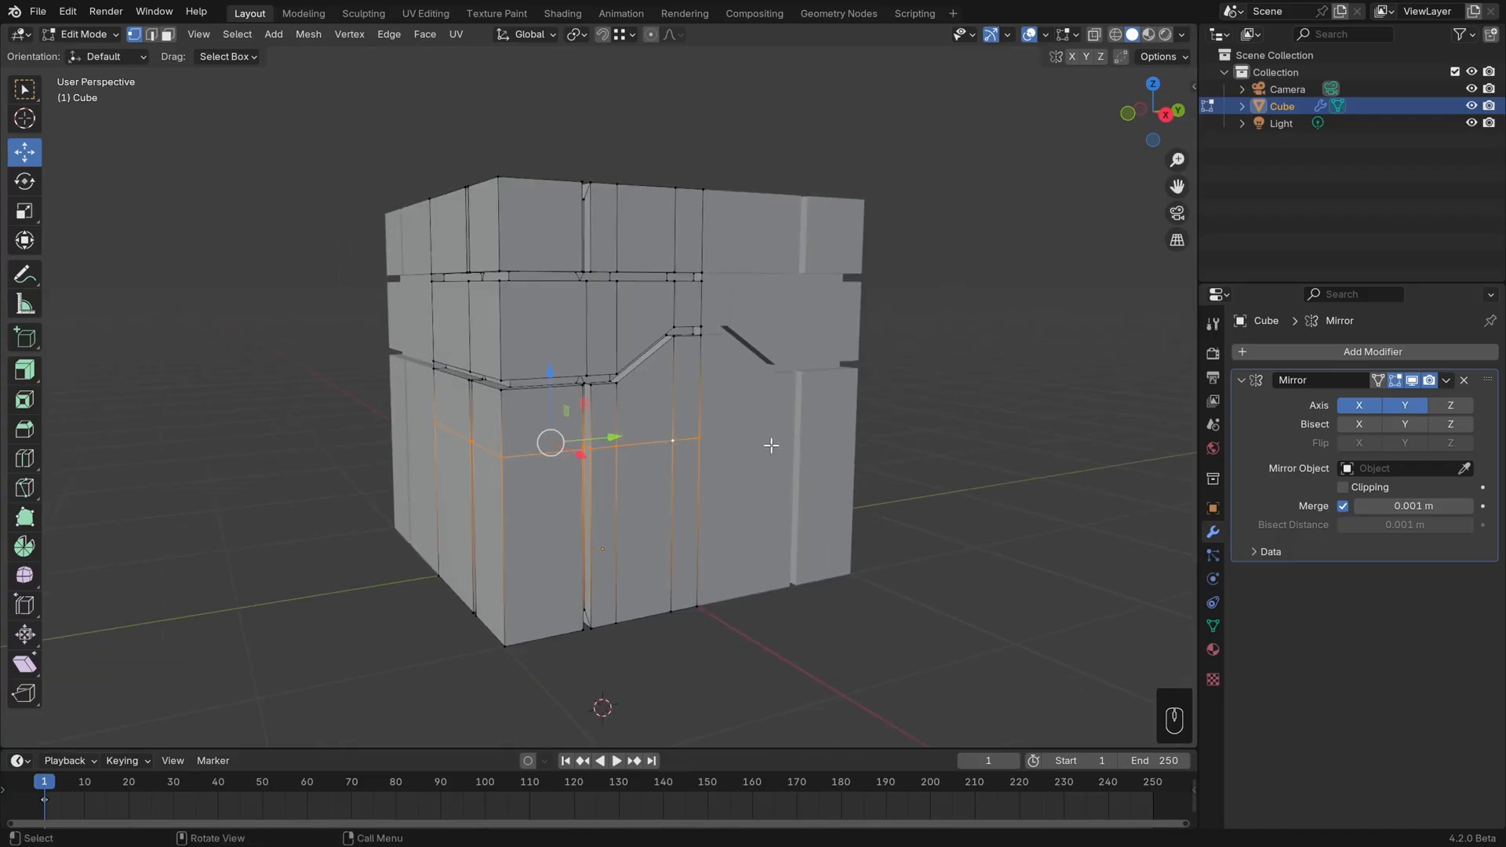
pyautogui.moveTo(552, 372); pyautogui.dragTo(552, 391)
pyautogui.moveTo(753, 471); pyautogui.dragTo(775, 438, button='middle')
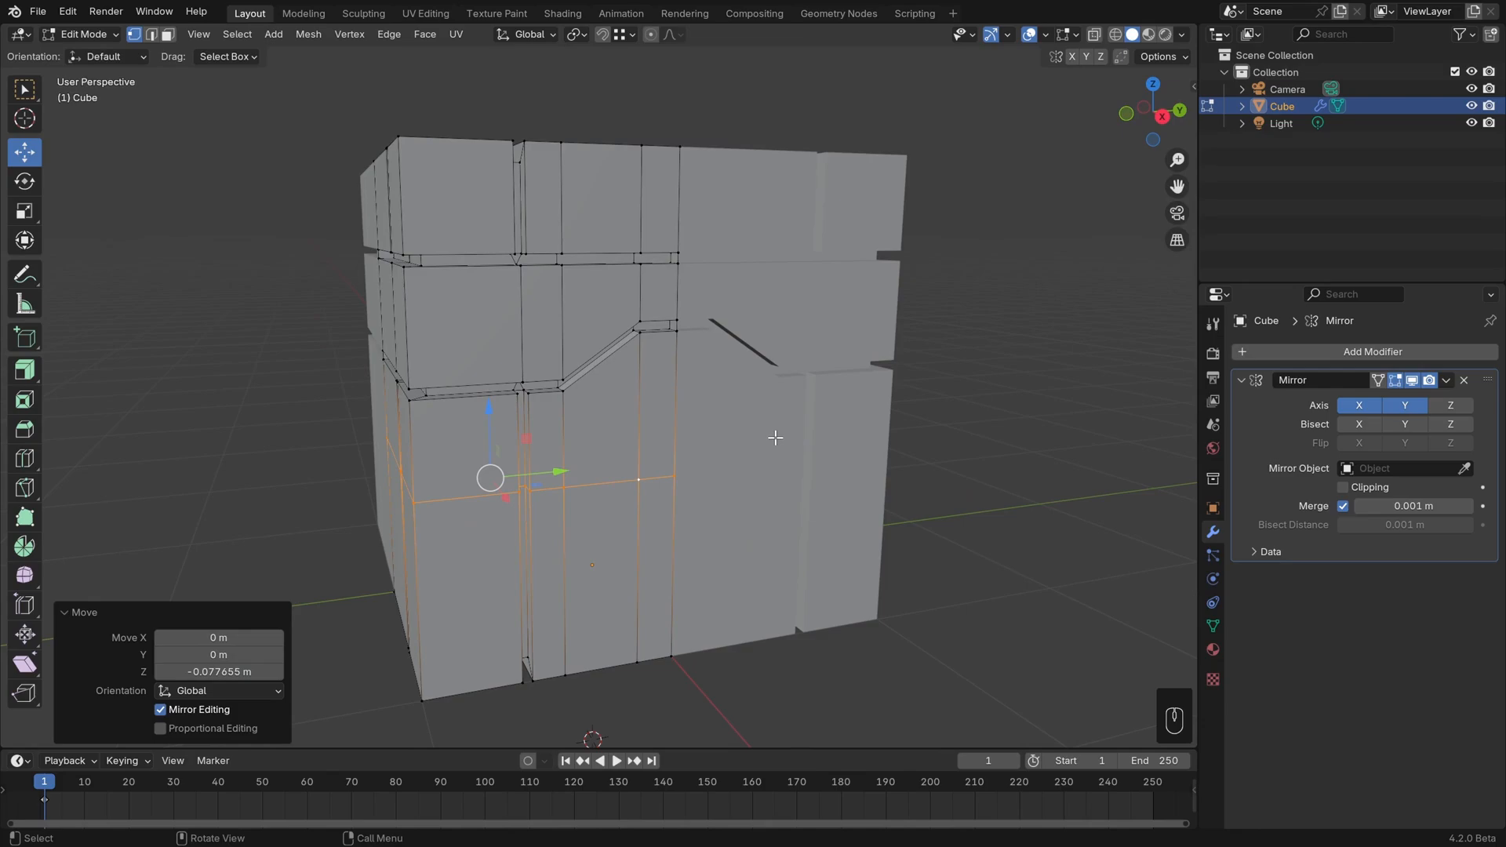
# Inset the three front panel faces below the stepped groove by about 0.056 m, with Boundary disabled so the inset reaches the centre line
pyautogui.click(168, 34)
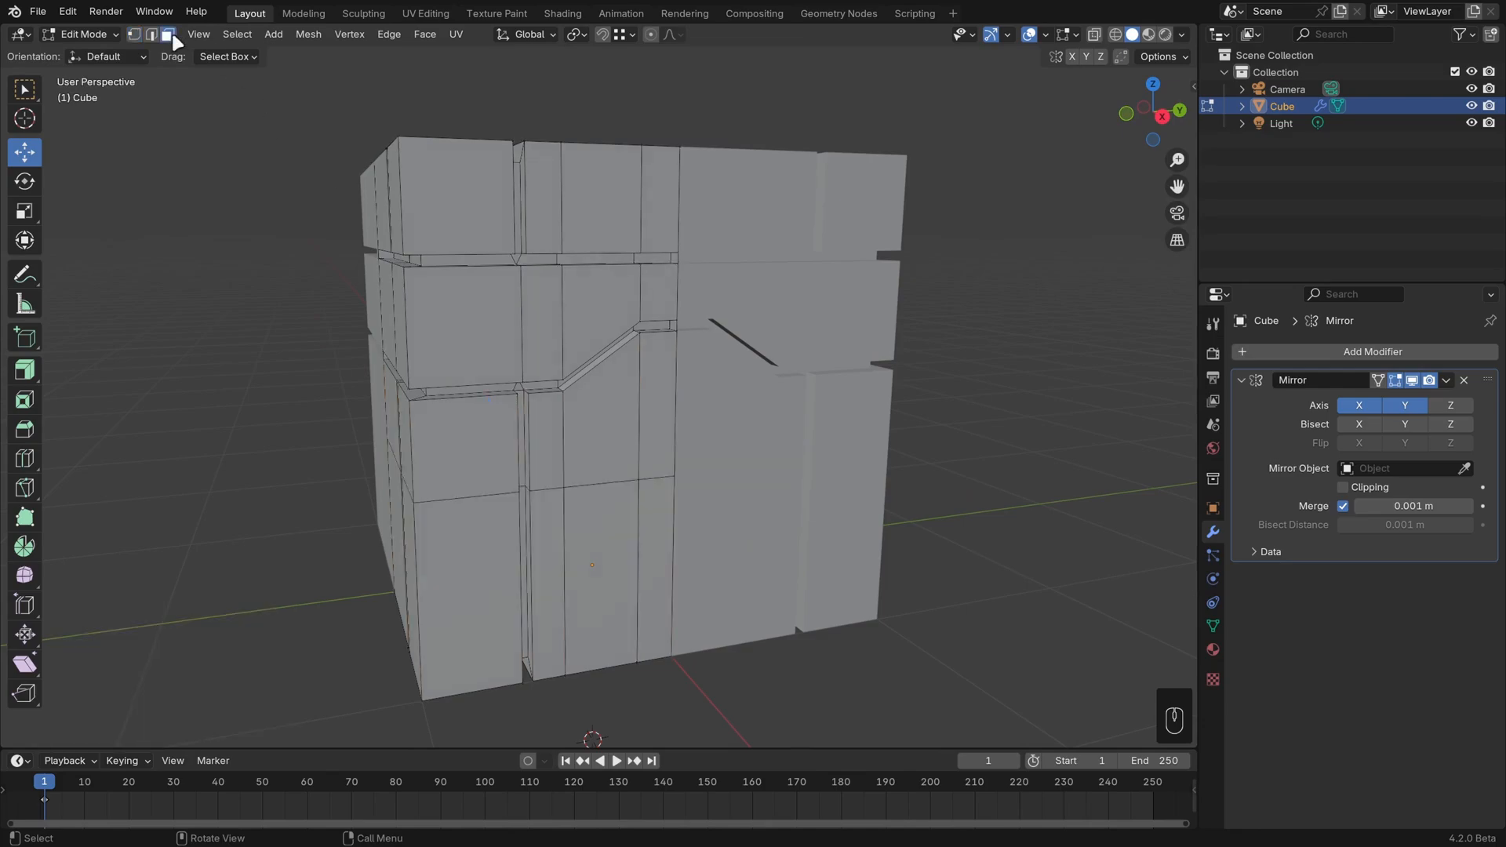
pyautogui.click(643, 406)
pyautogui.keyDown('shift'); pyautogui.click(567, 438); pyautogui.keyUp('shift')
pyautogui.keyDown('shift'); pyautogui.click(545, 443); pyautogui.keyUp('shift')
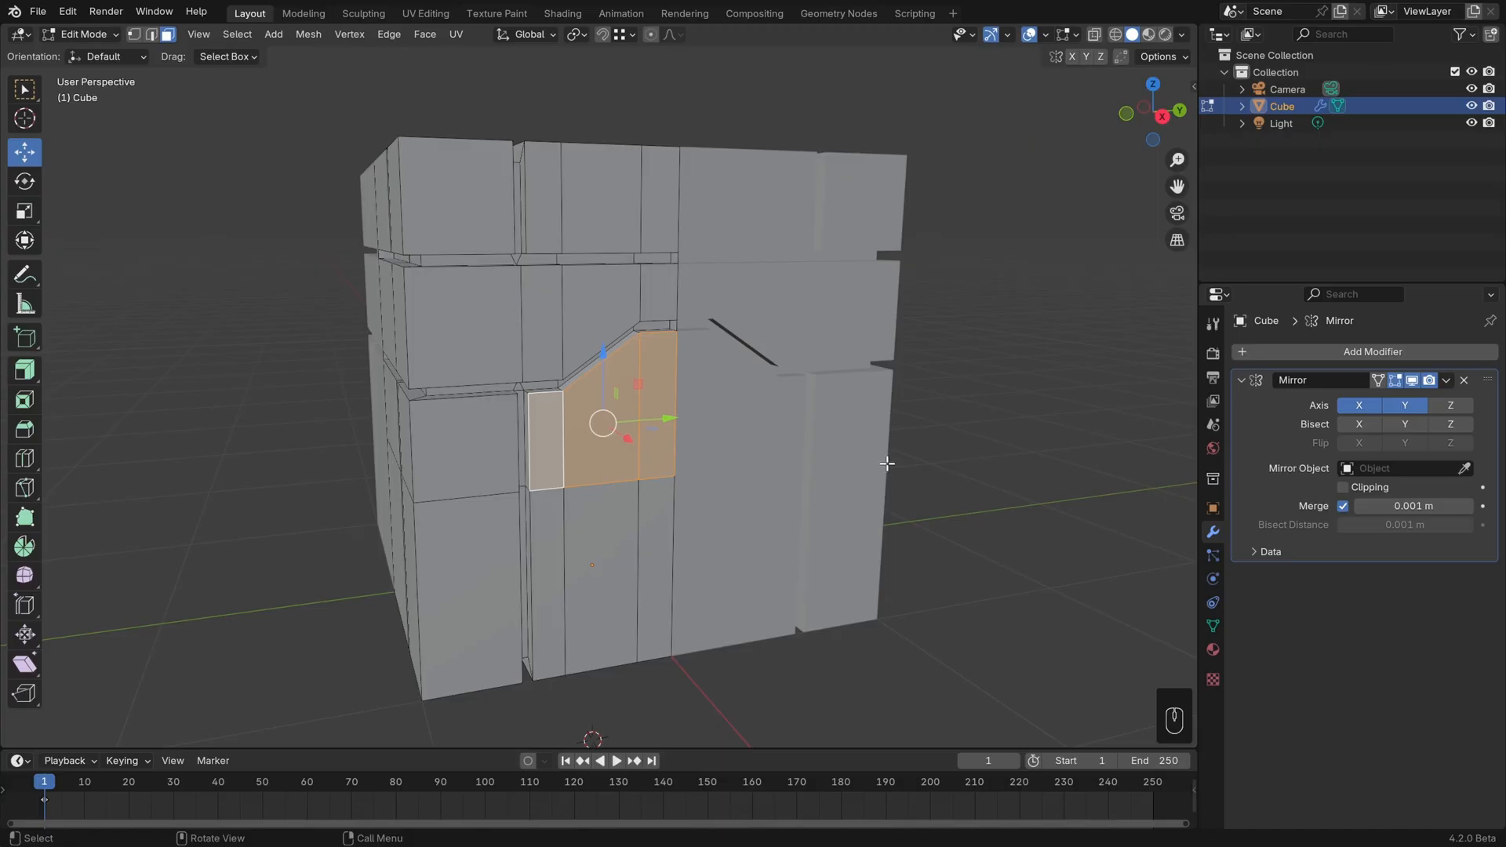
pyautogui.press('i')
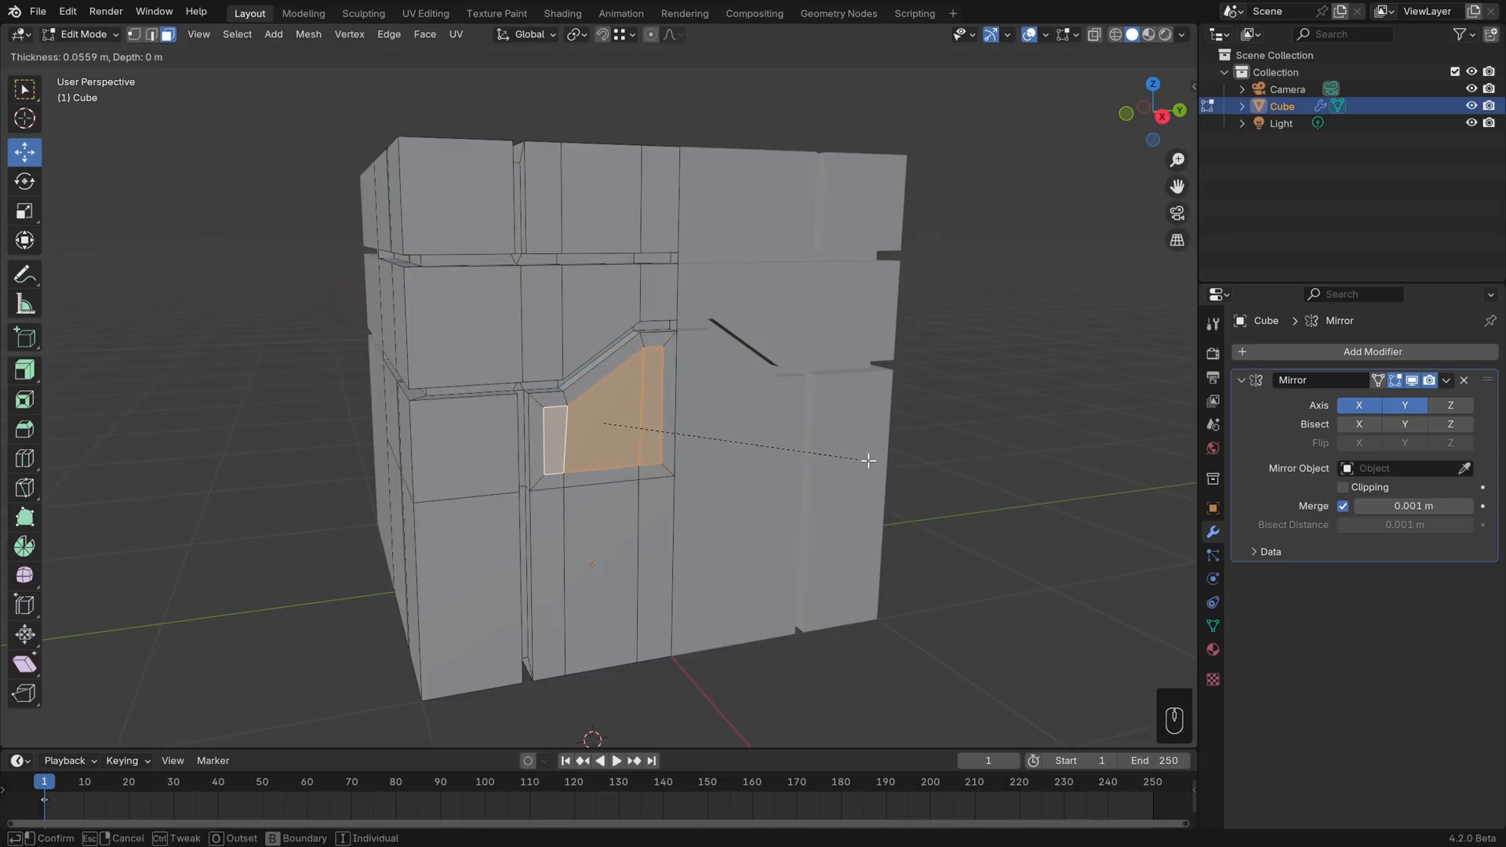
pyautogui.click(868, 461)
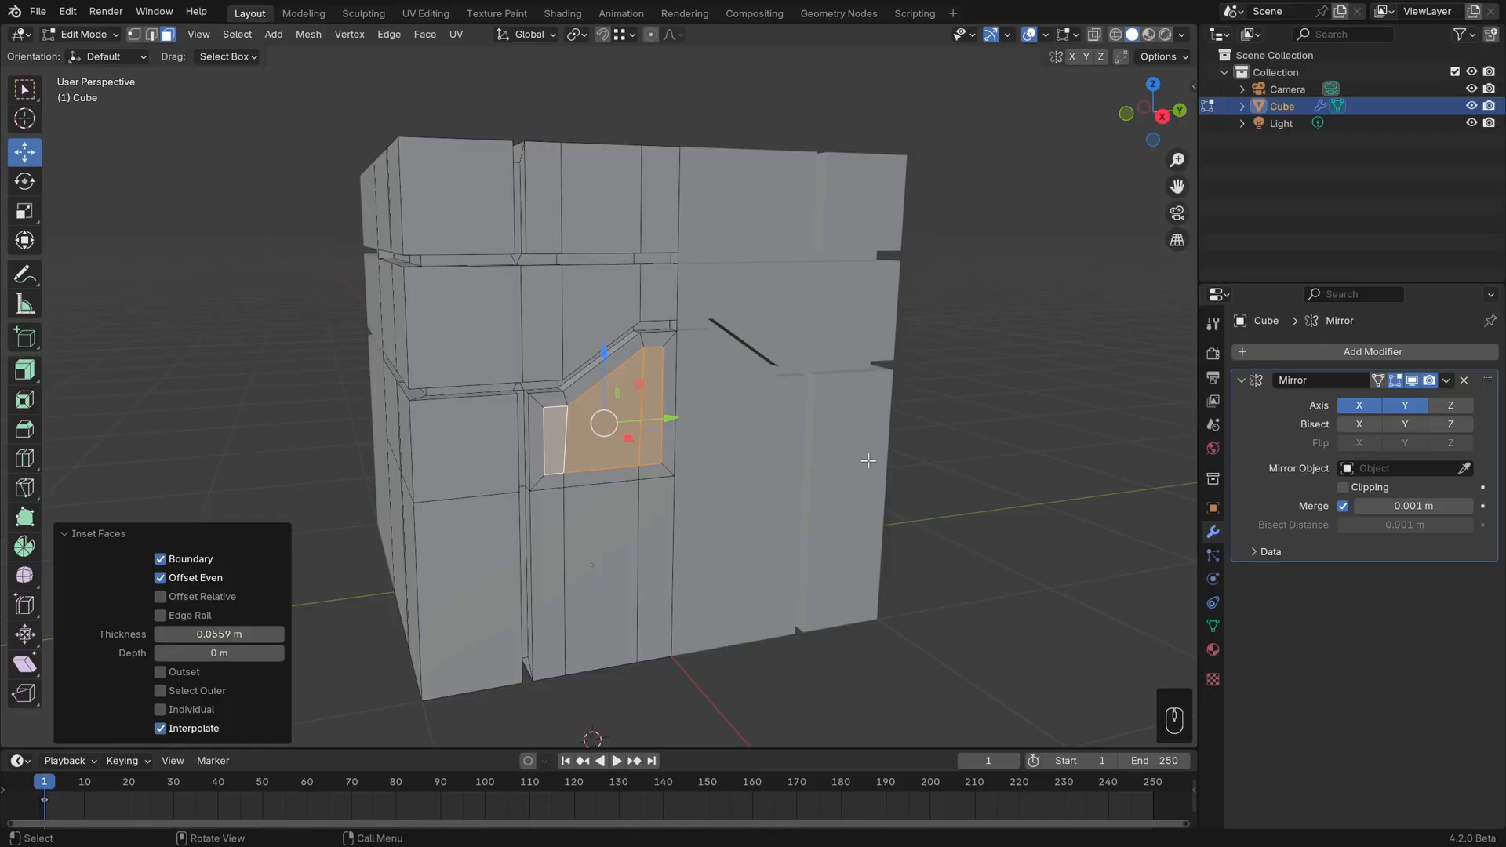
pyautogui.click(209, 561)
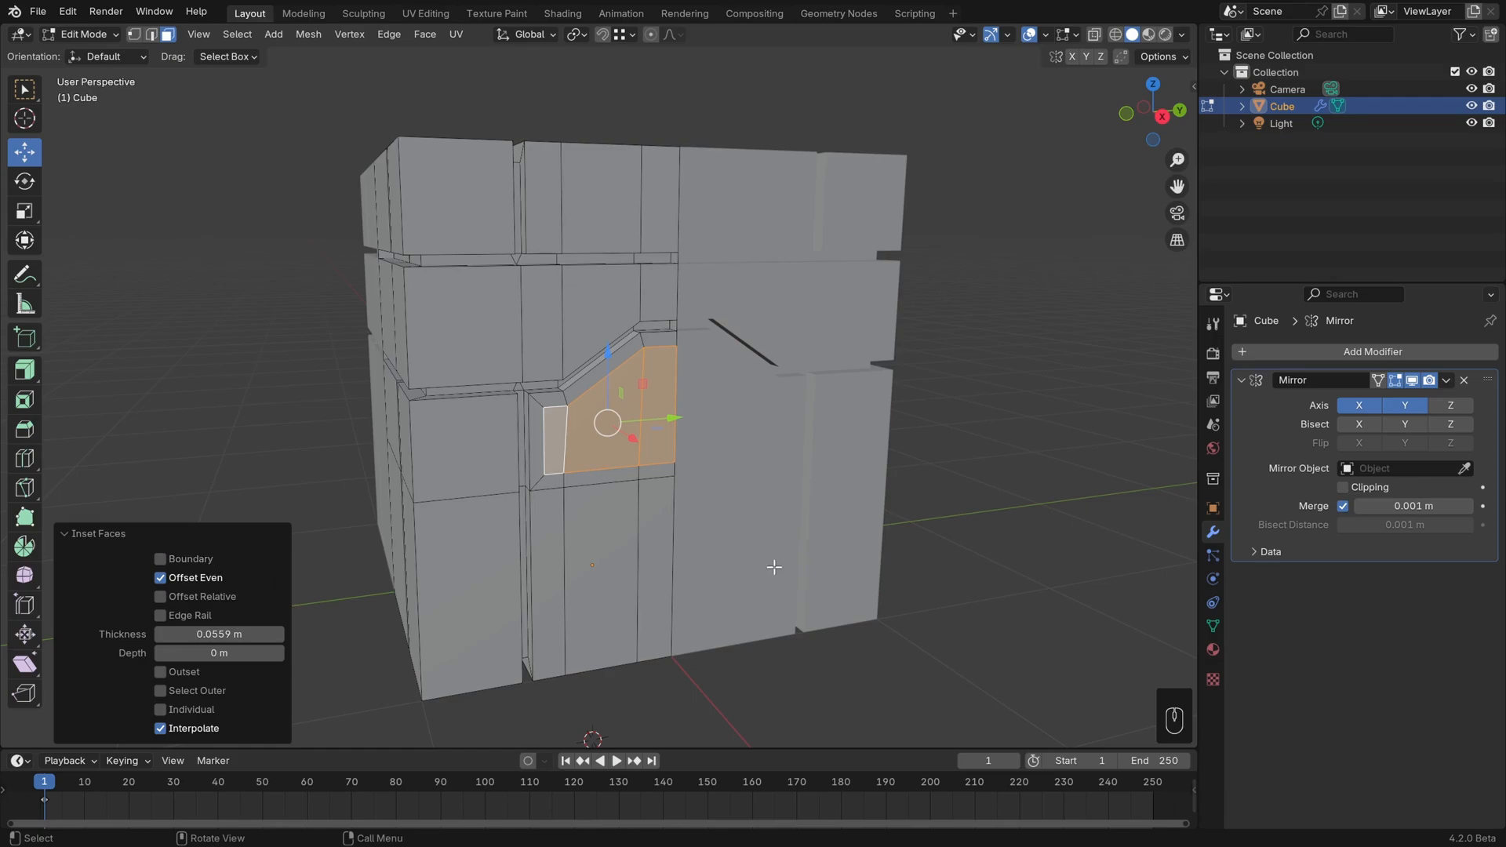
# Extrude the inset panel faces inward by about 0.133 m to form a recess
pyautogui.moveTo(774, 567); pyautogui.dragTo(840, 575, button='middle')
pyautogui.press('e')
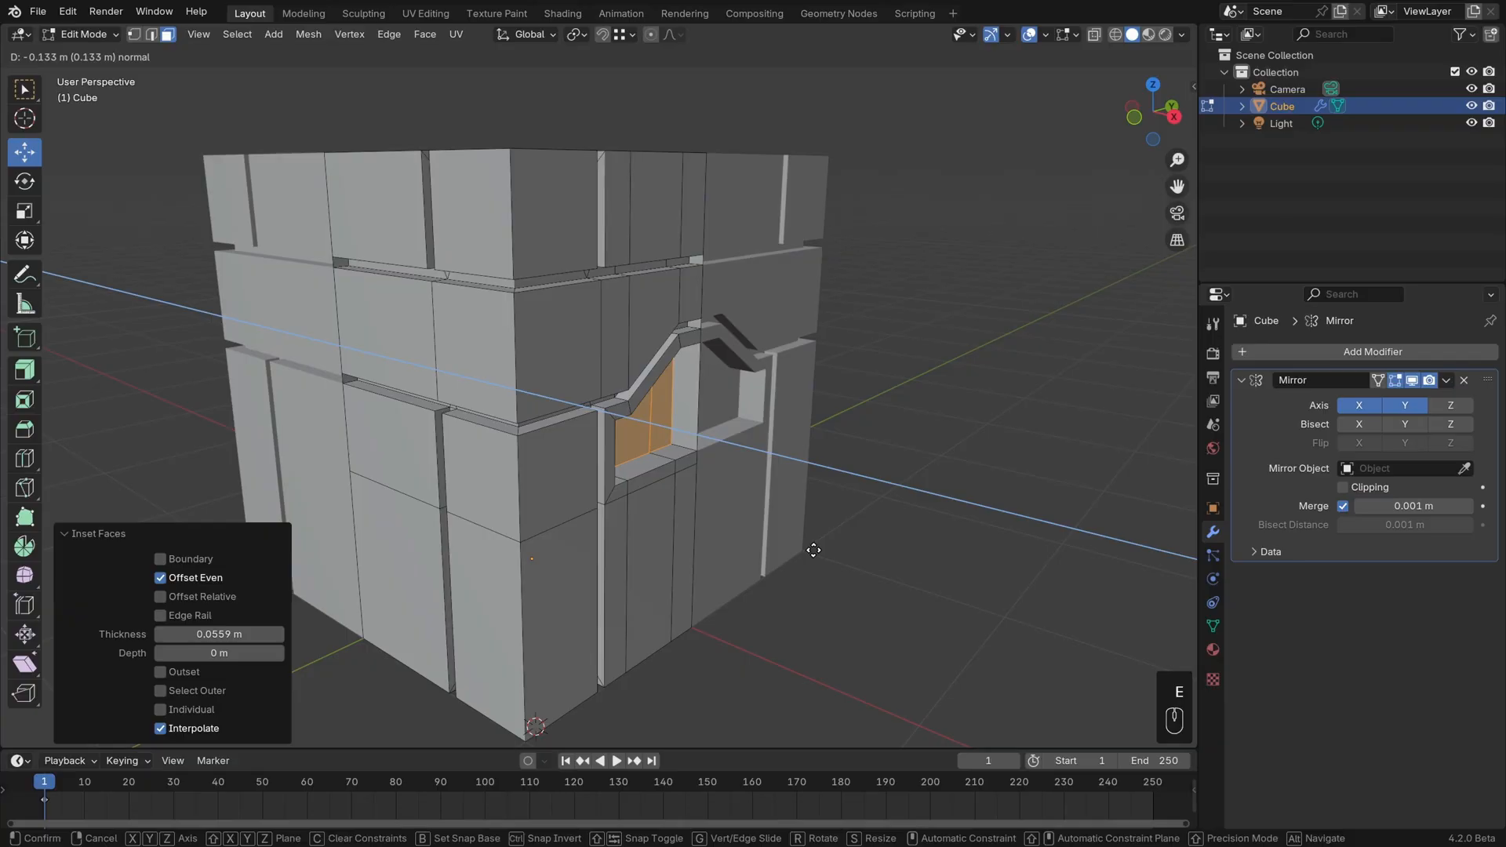
pyautogui.click(814, 550)
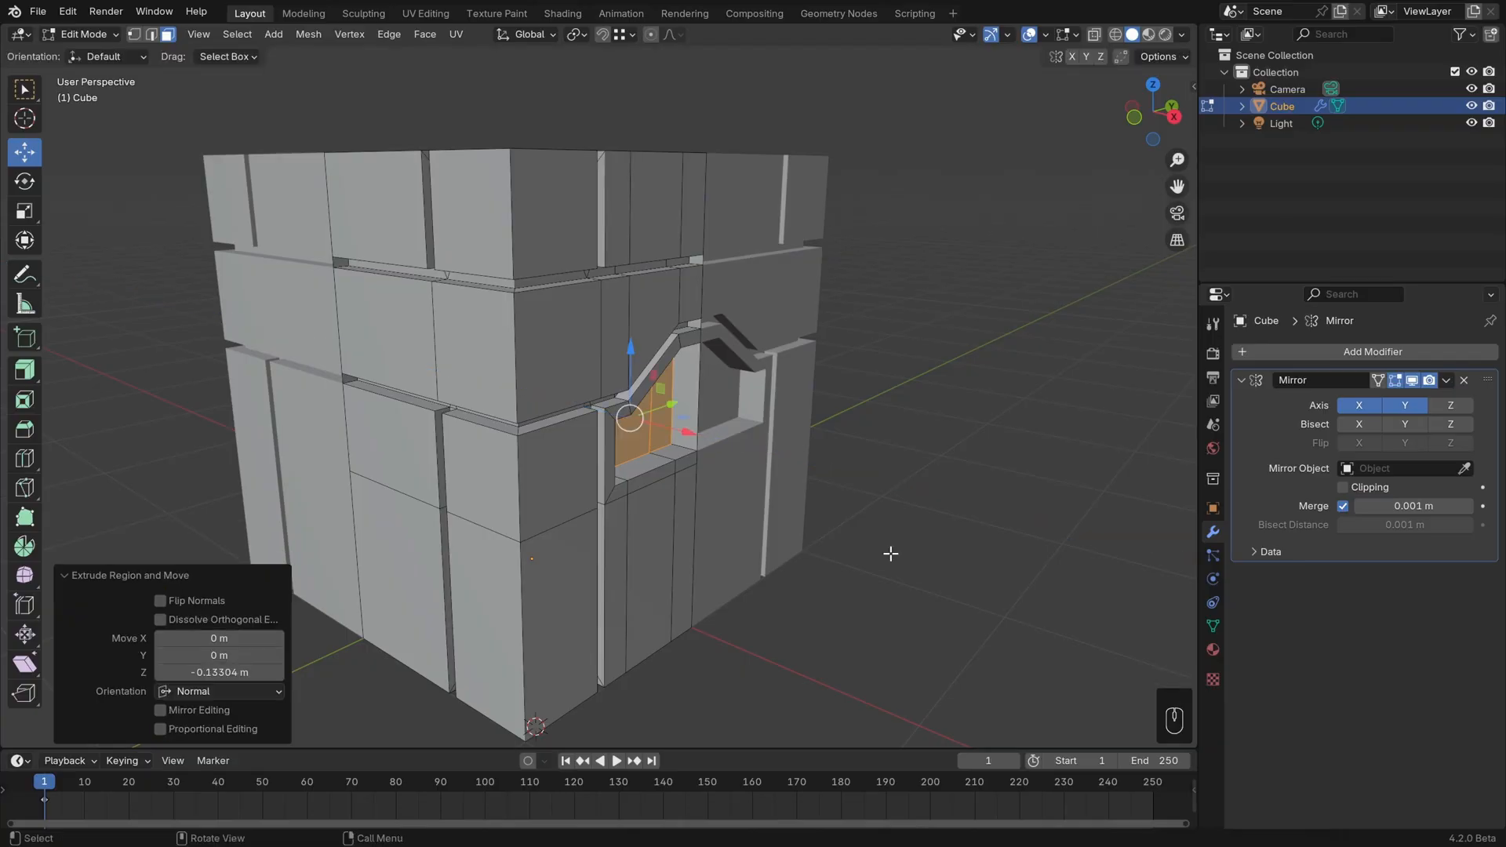
# Delete the interior centre-line faces at the recess and in the two grooves above it
pyautogui.scroll(1, 714, 408)
pyautogui.click(706, 384)
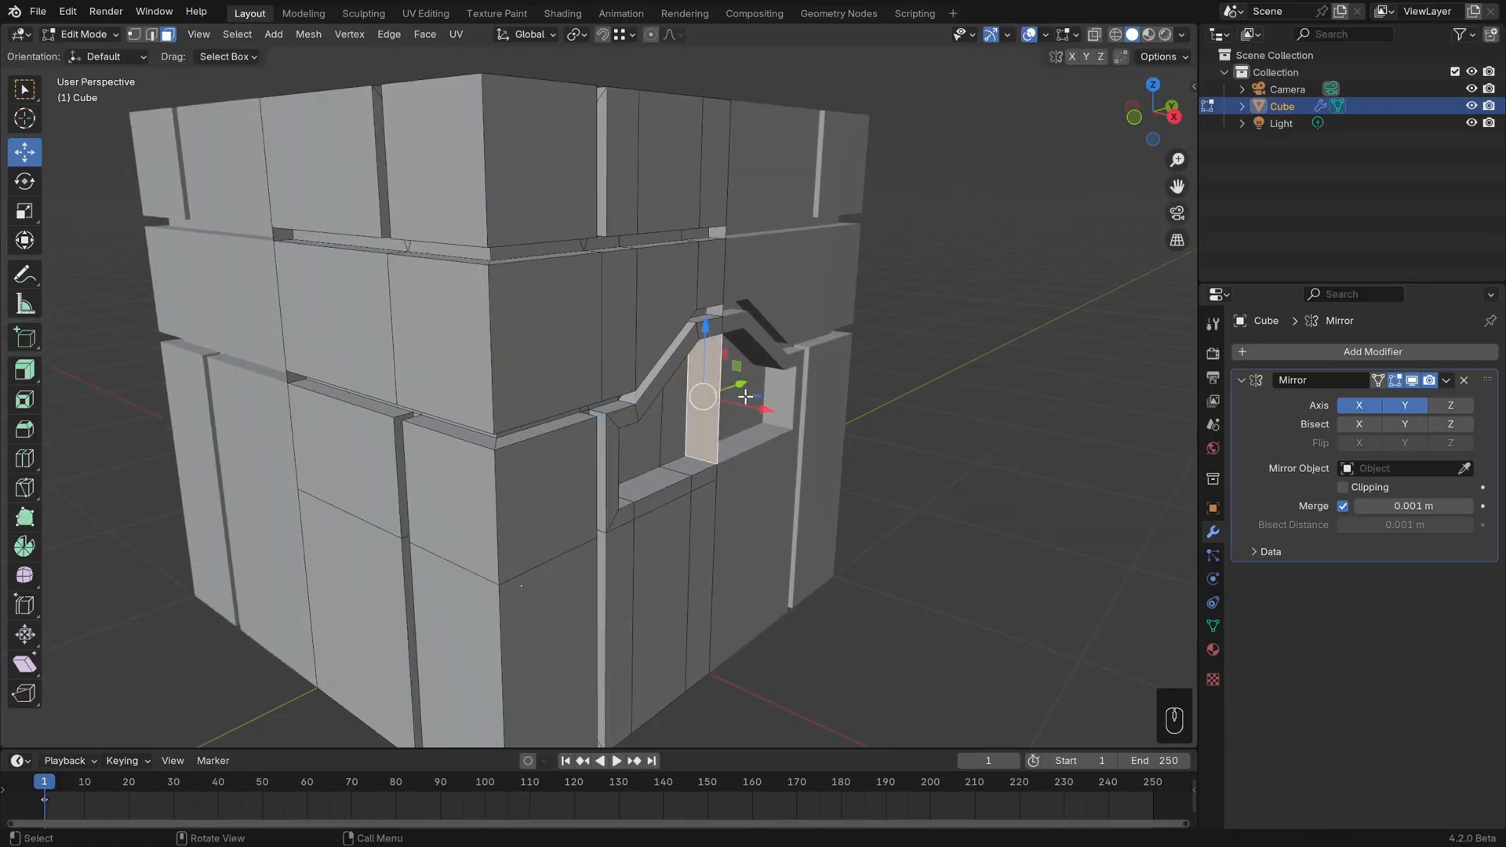
pyautogui.moveTo(746, 396); pyautogui.dragTo(693, 483, button='middle')
pyautogui.scroll(1, 735, 455)
pyautogui.moveTo(782, 435); pyautogui.dragTo(850, 441, button='middle')
pyautogui.scroll(2, 726, 420)
pyautogui.keyDown('shift'); pyautogui.click(658, 361); pyautogui.keyUp('shift')
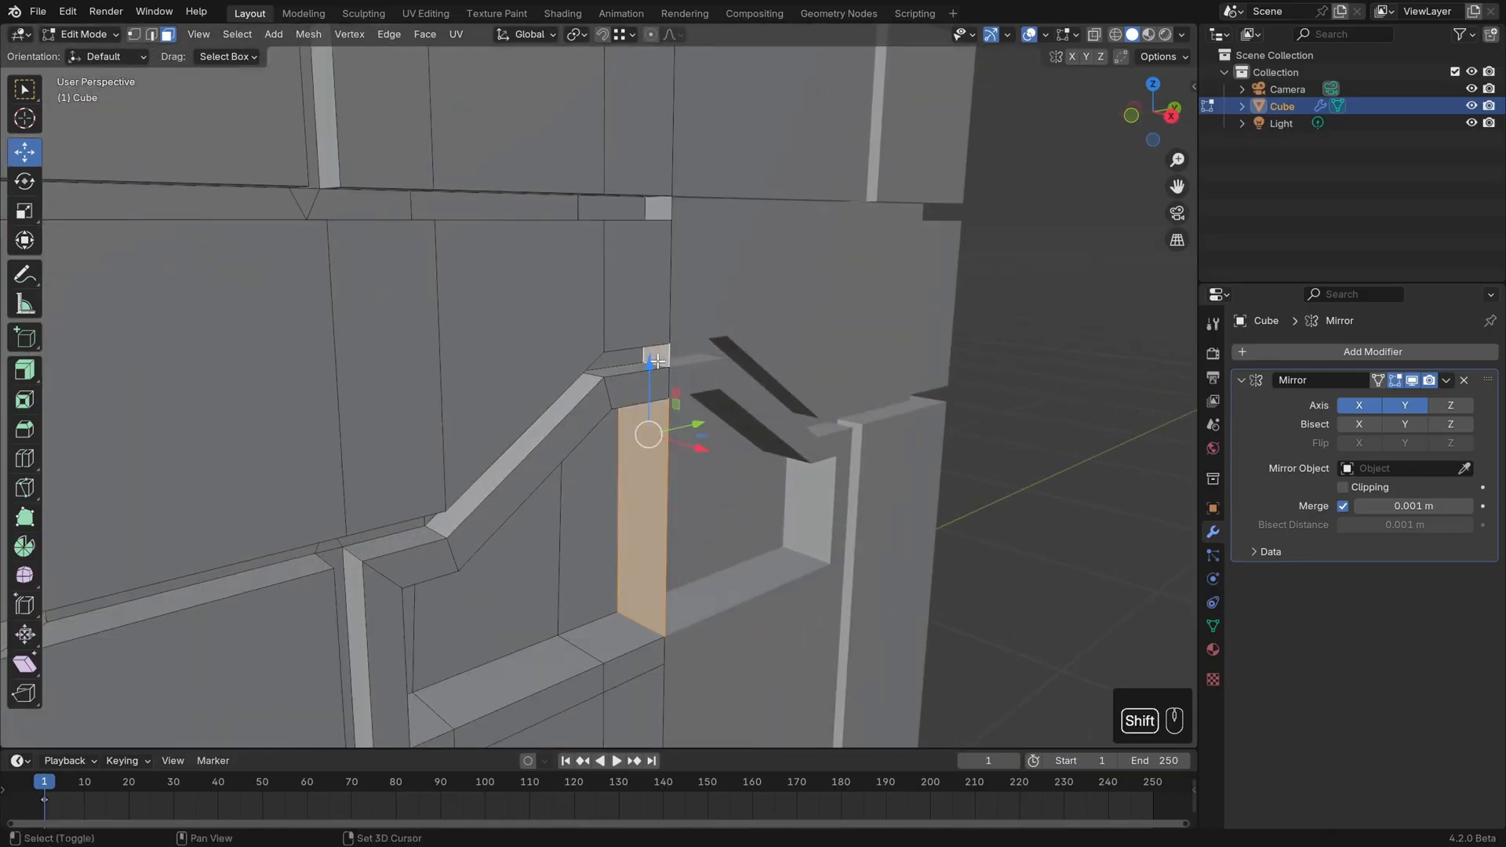
pyautogui.keyDown('shift'); pyautogui.click(657, 210); pyautogui.keyUp('shift')
pyautogui.moveTo(658, 210); pyautogui.dragTo(732, 267, button='middle')
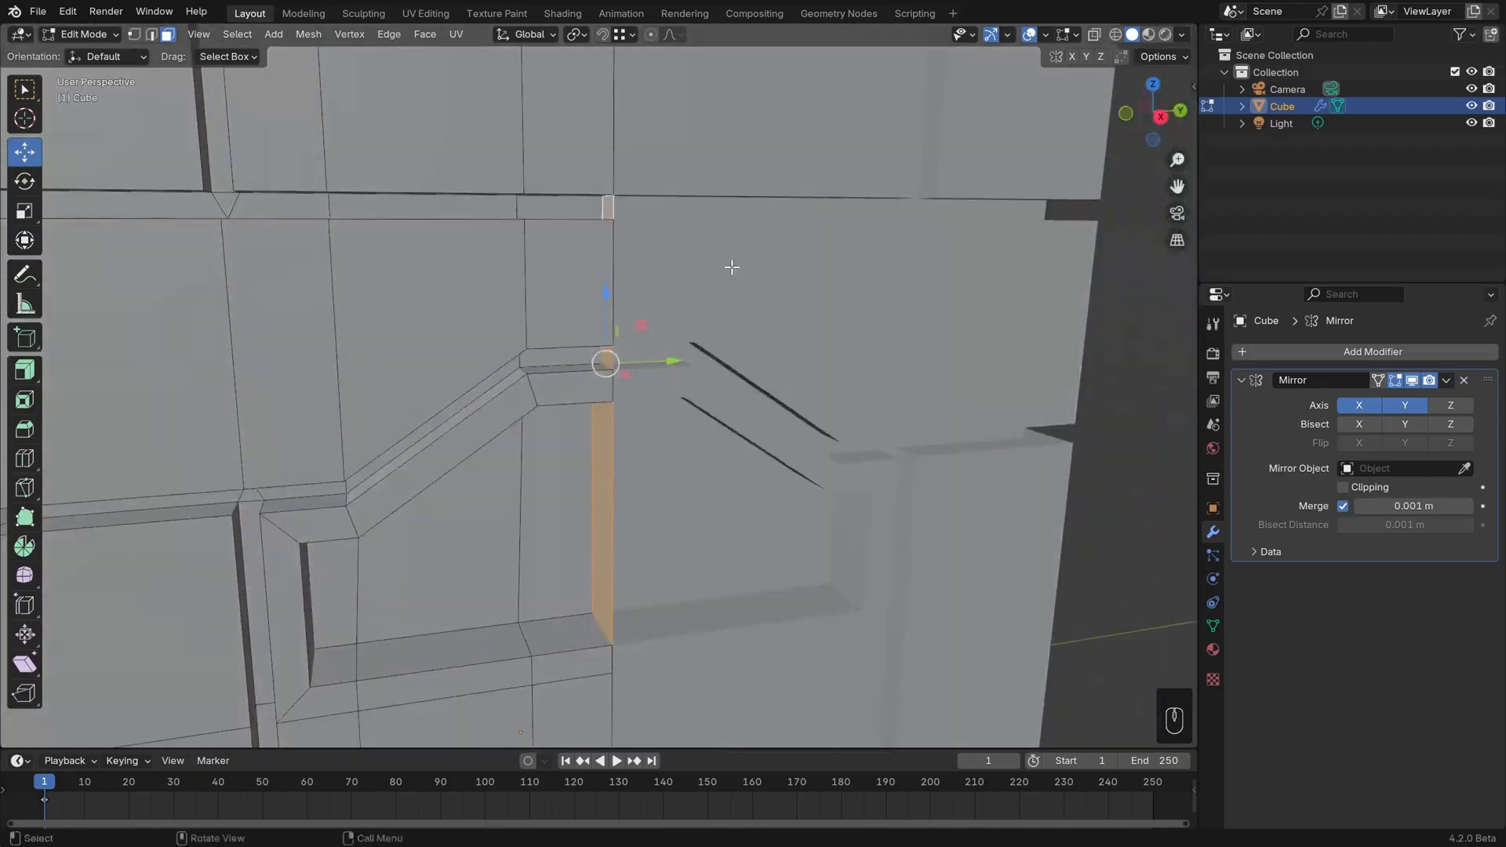
pyautogui.press('Delete')
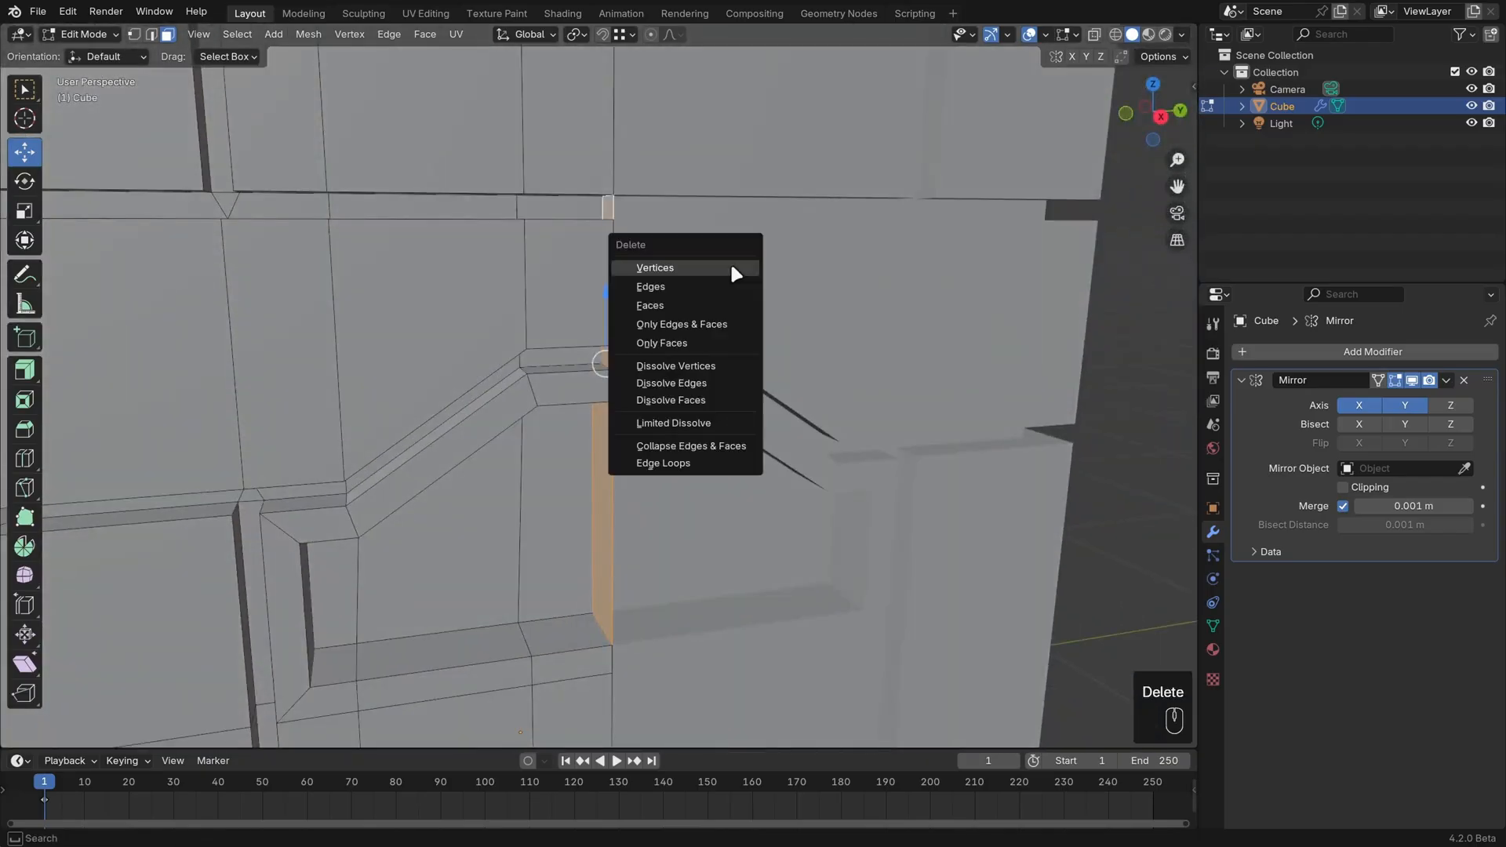
pyautogui.click(701, 303)
# Delete the two interior centre-line faces in the horizontal grooves on the adjacent side of the cube
pyautogui.moveTo(699, 309); pyautogui.dragTo(396, 553, button='middle')
pyautogui.keyDown('shift'); pyautogui.click(372, 424); pyautogui.keyUp('shift')
pyautogui.keyDown('shift'); pyautogui.click(394, 273); pyautogui.keyUp('shift')
pyautogui.press('Delete')
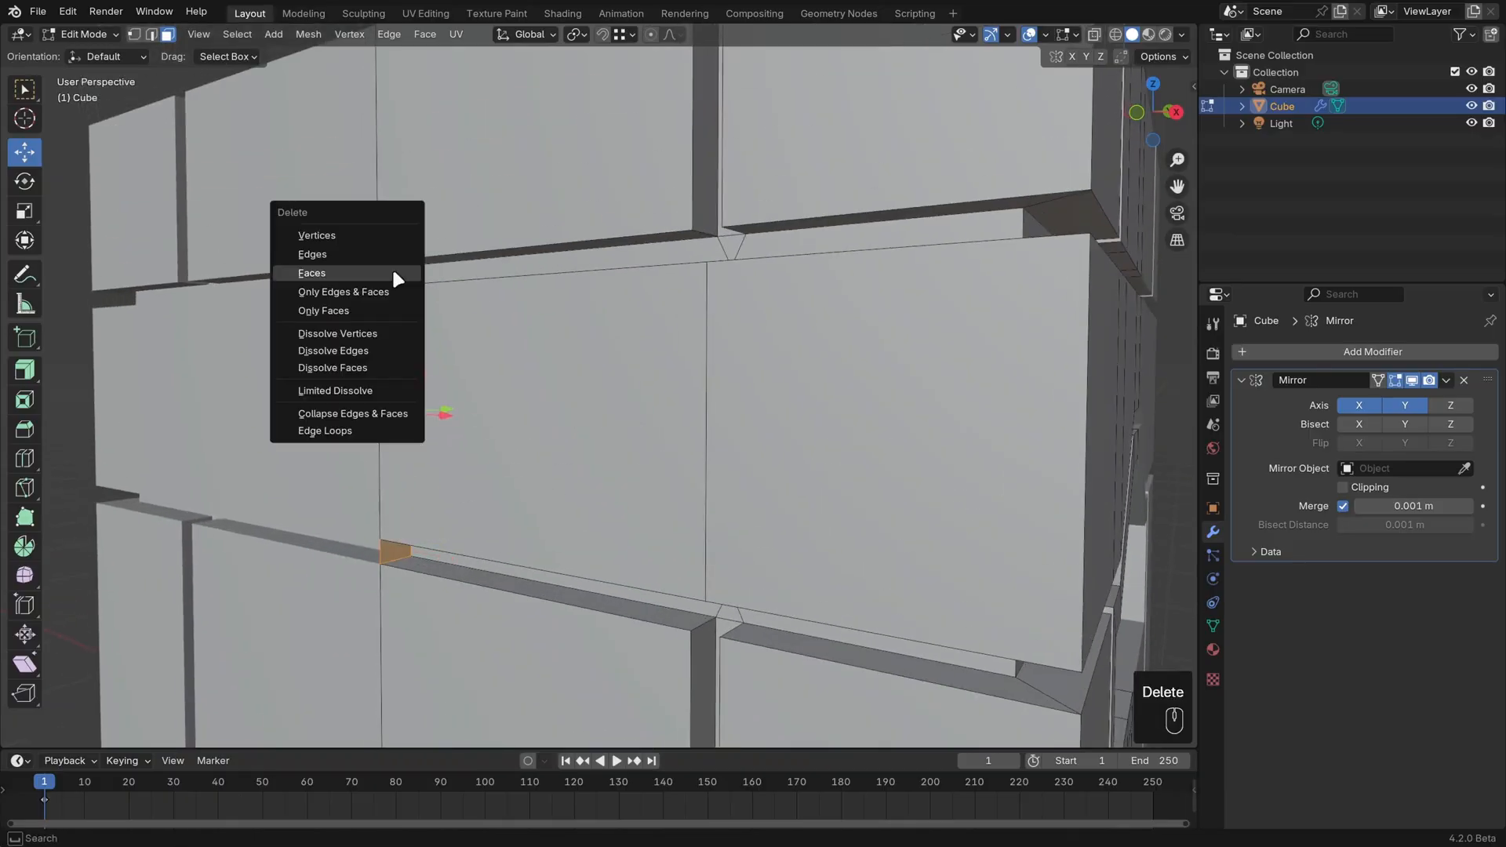
pyautogui.click(393, 273)
pyautogui.scroll(-5, 780, 563)
pyautogui.moveTo(780, 563); pyautogui.dragTo(690, 558, button='middle')
pyautogui.keyDown('shift'); pyautogui.moveTo(691, 558); pyautogui.dragTo(667, 522, button='middle'); pyautogui.keyUp('shift')
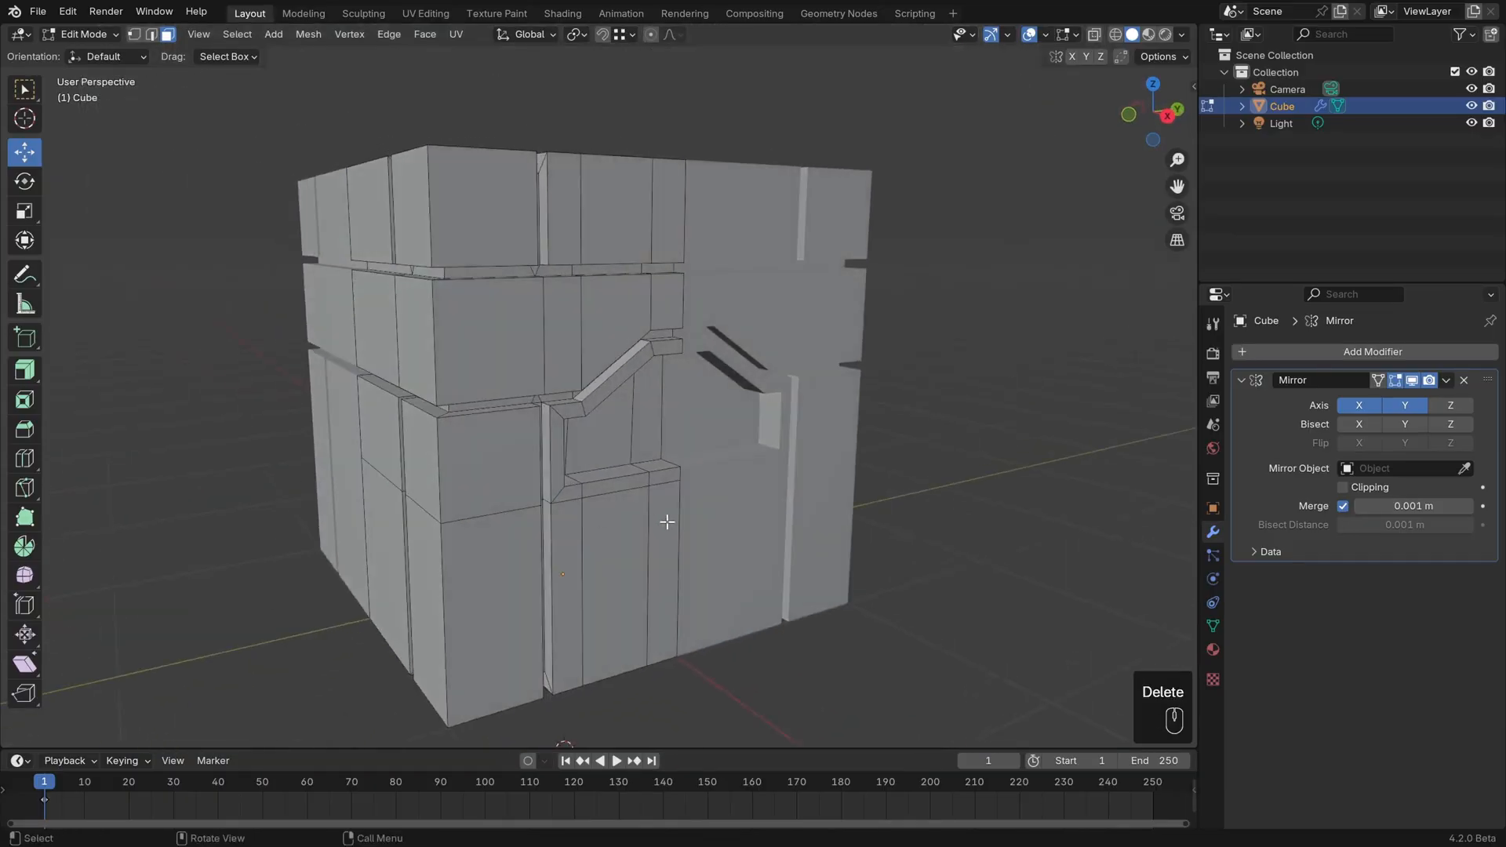
pyautogui.scroll(2, 667, 521)
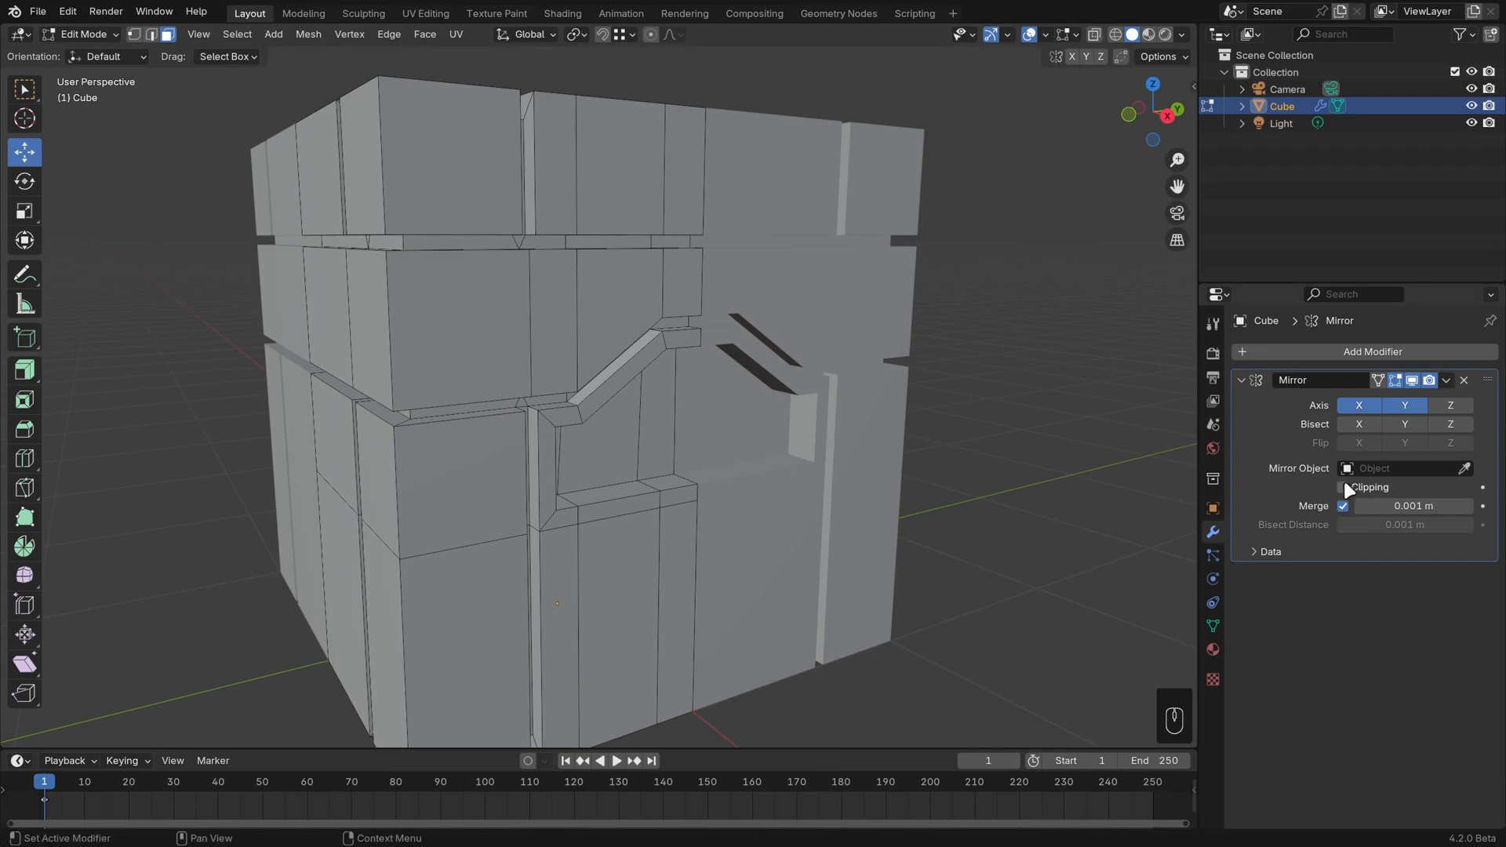
# Try extruding the recess's back face beside the centre line inward by about 0.117 m, and undo it
pyautogui.click(666, 426)
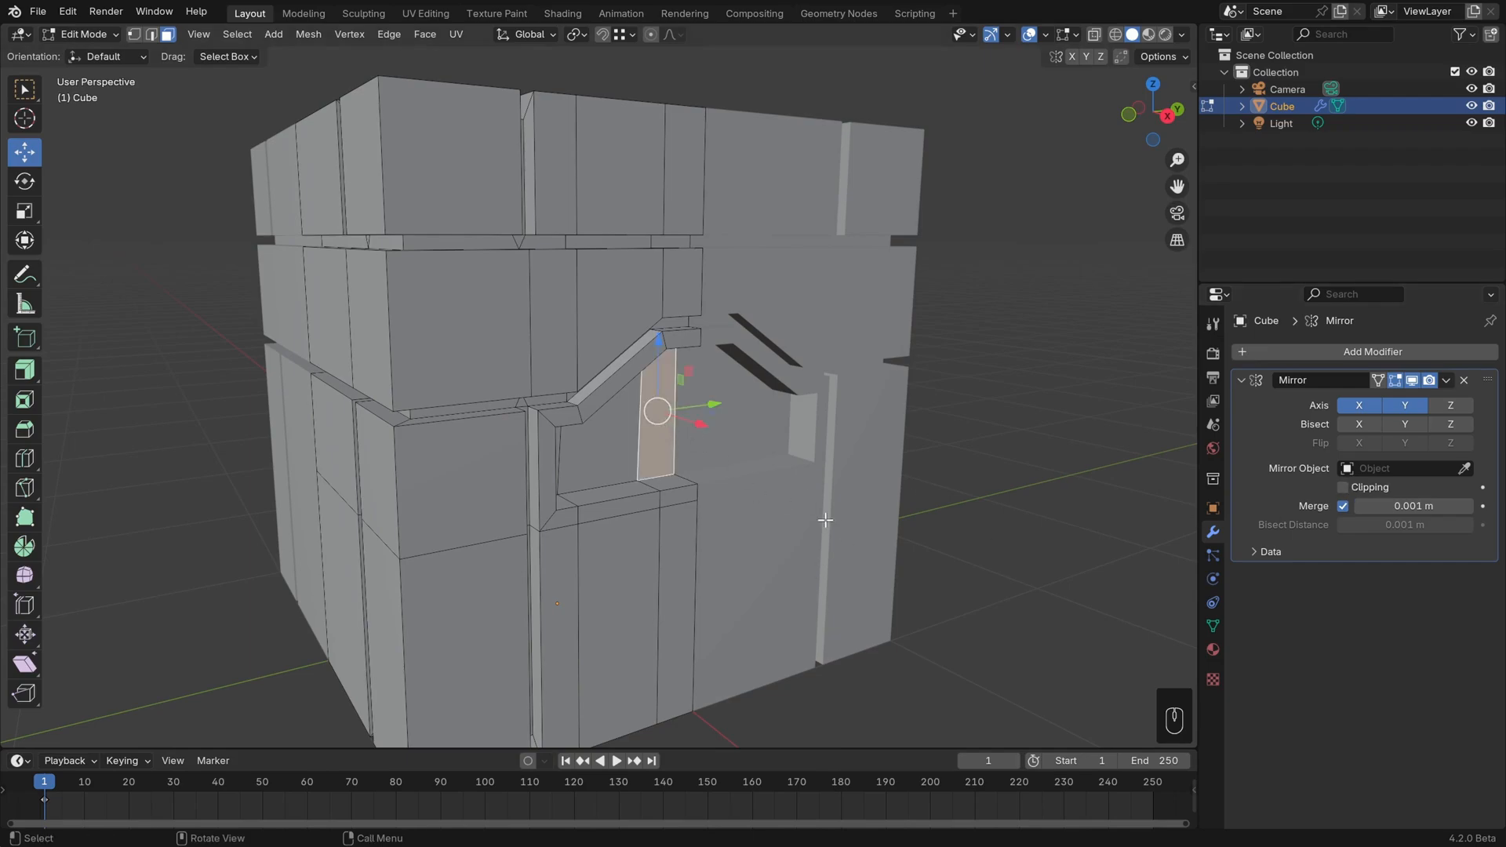
pyautogui.moveTo(830, 520); pyautogui.dragTo(885, 555, button='middle')
pyautogui.press('e')
pyautogui.click(785, 540)
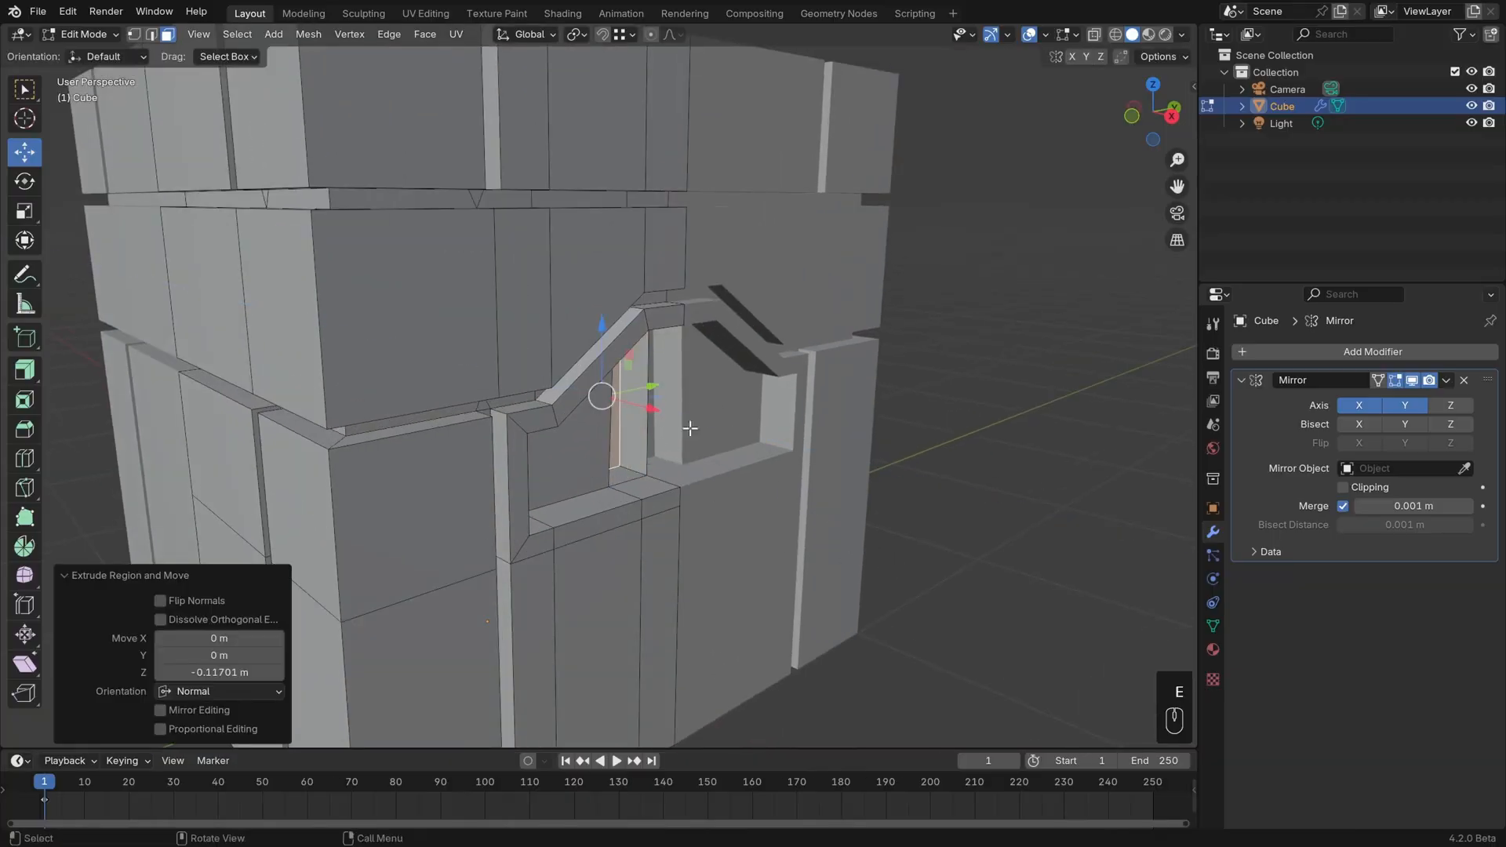
pyautogui.hotkey('ctrl', 'z')
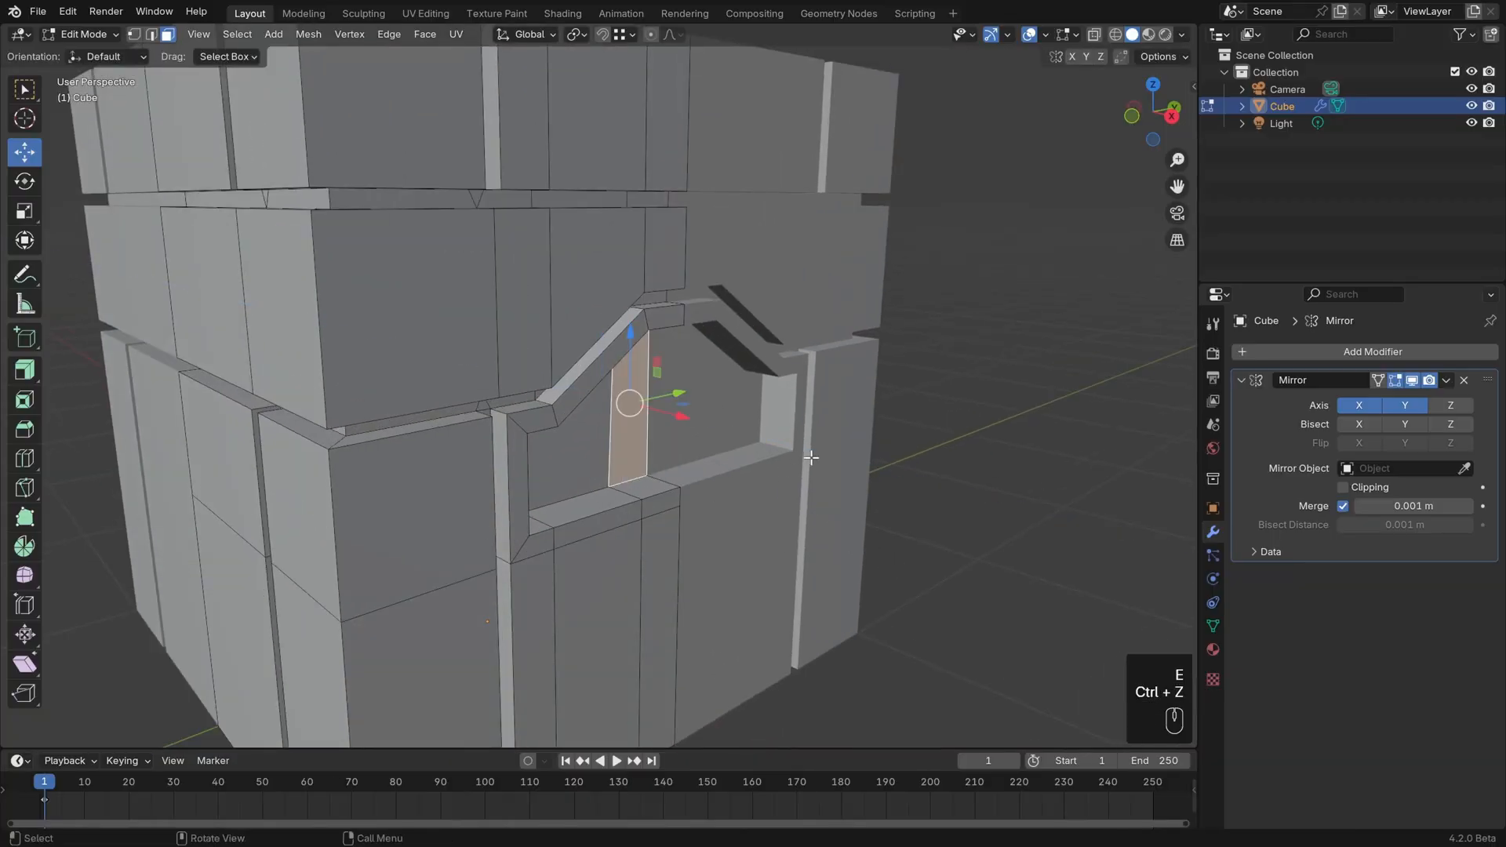
# Enable Clipping on the Mirror modifier, test it by extruding the same recess face inward, and undo the extrusion
pyautogui.click(1369, 490)
pyautogui.press('e')
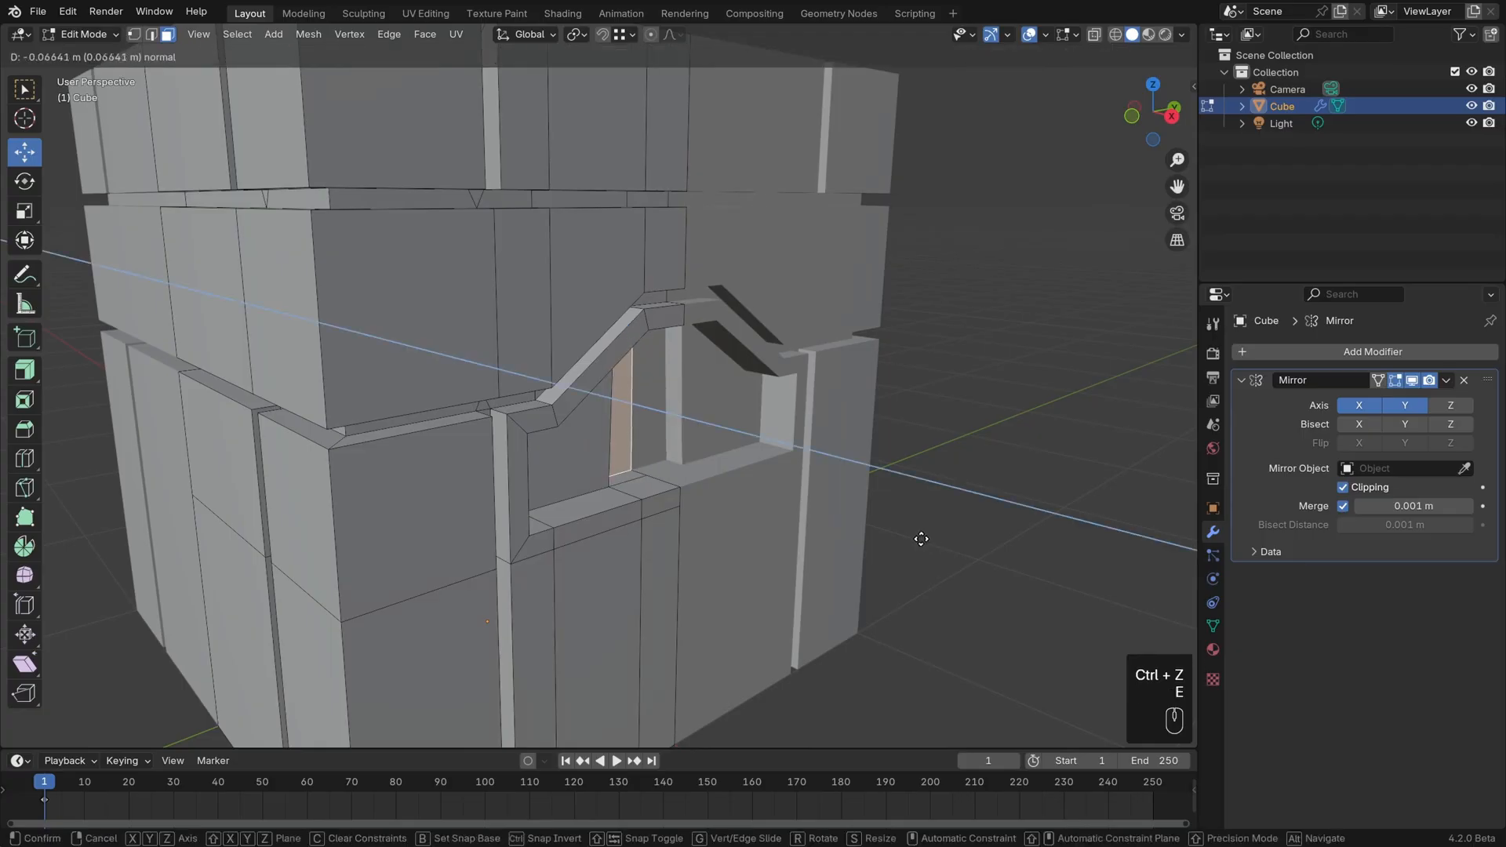
pyautogui.click(906, 533)
pyautogui.moveTo(906, 533); pyautogui.dragTo(818, 458, button='middle')
pyautogui.hotkey('ctrl', 'z')
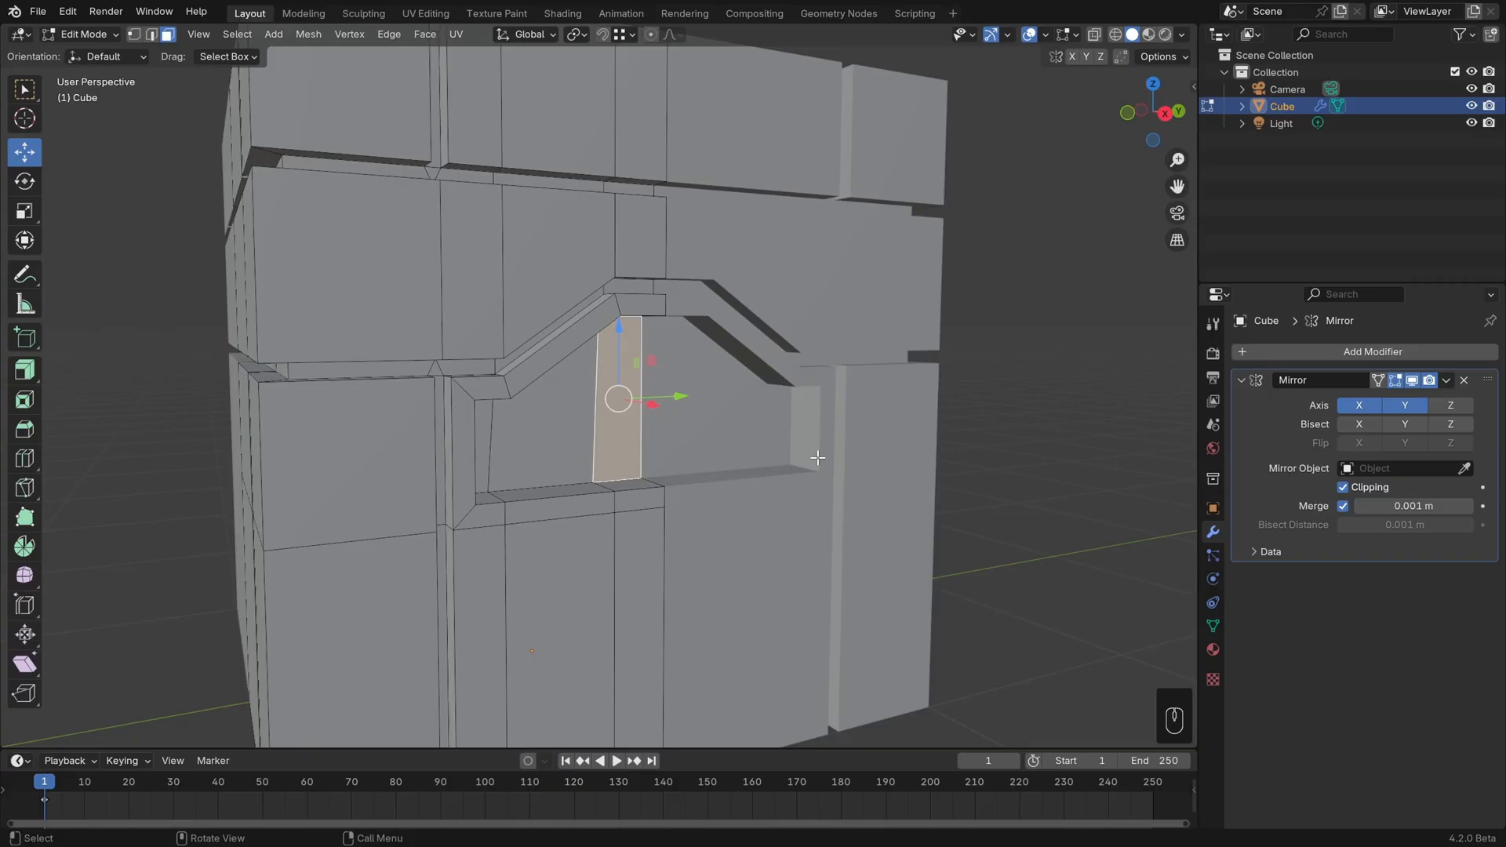
# Select the three edges along the bottom of the recess's back wall and raise them along Z to slope its floor
pyautogui.moveTo(545, 510); pyautogui.dragTo(575, 510, button='middle')
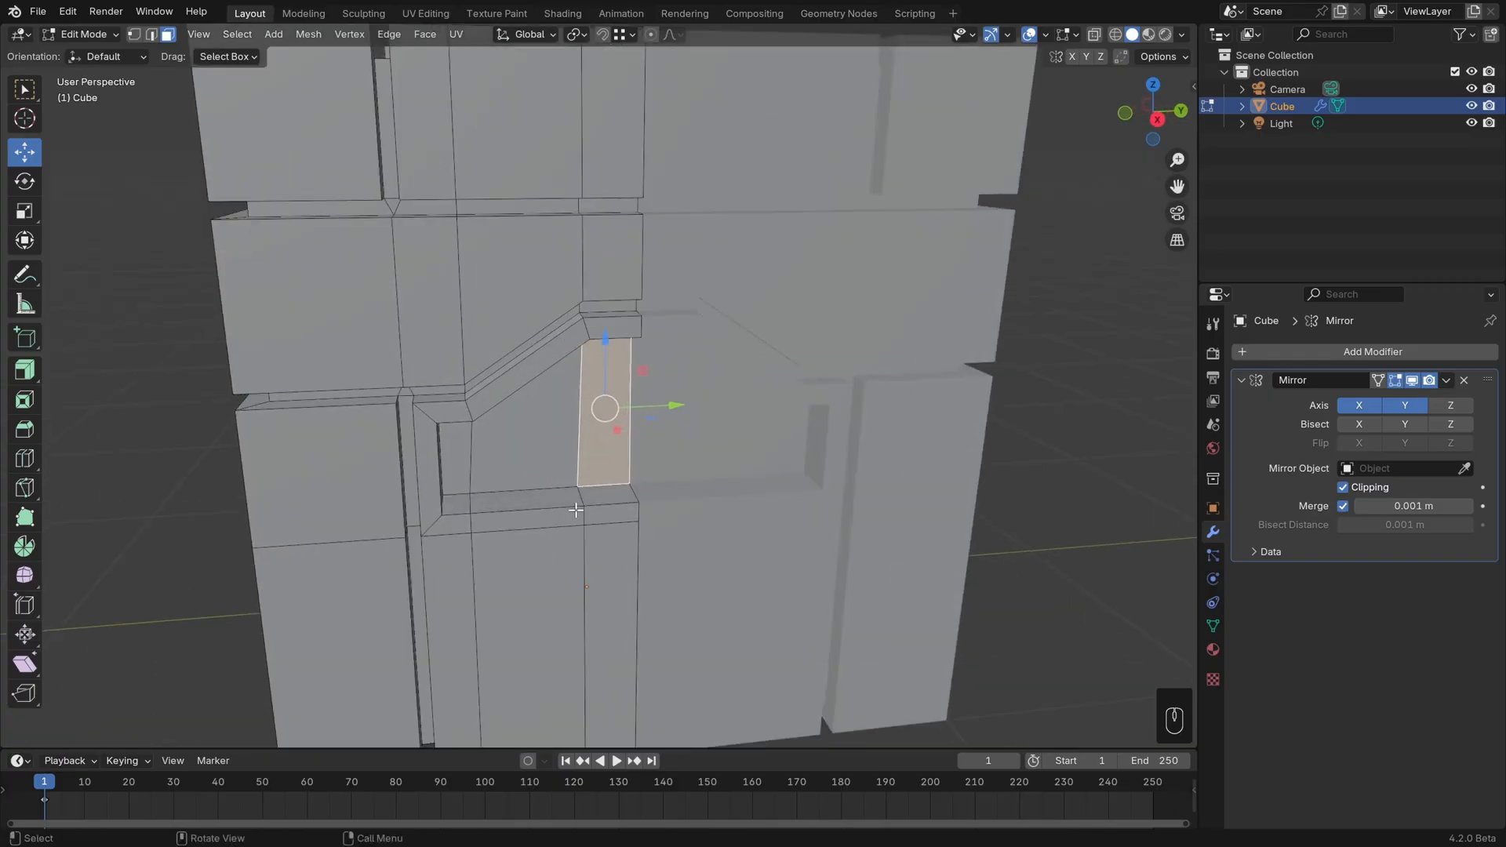
pyautogui.press('2')
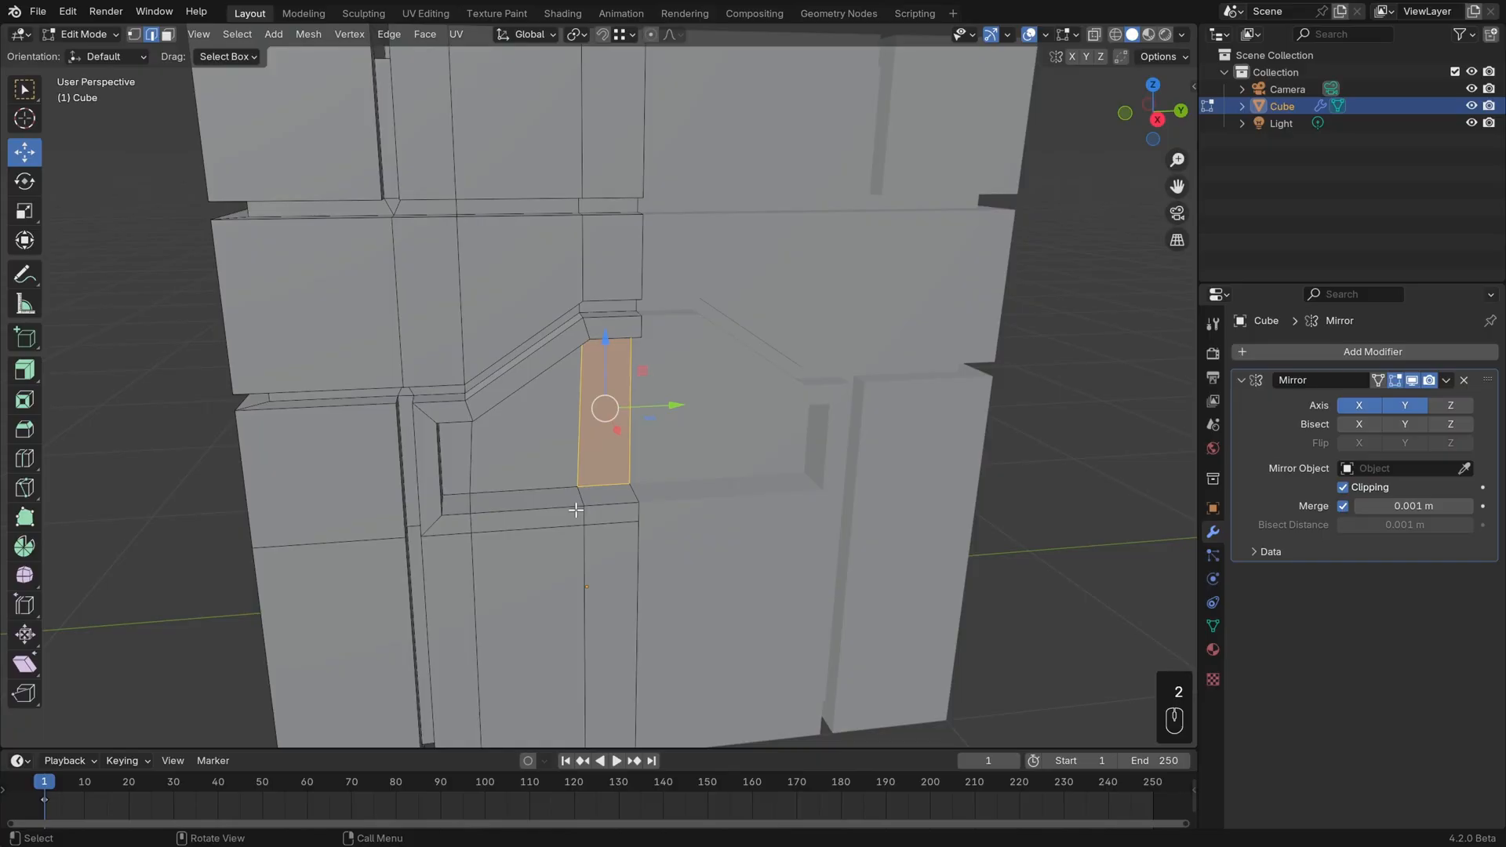
pyautogui.scroll(1, 576, 510)
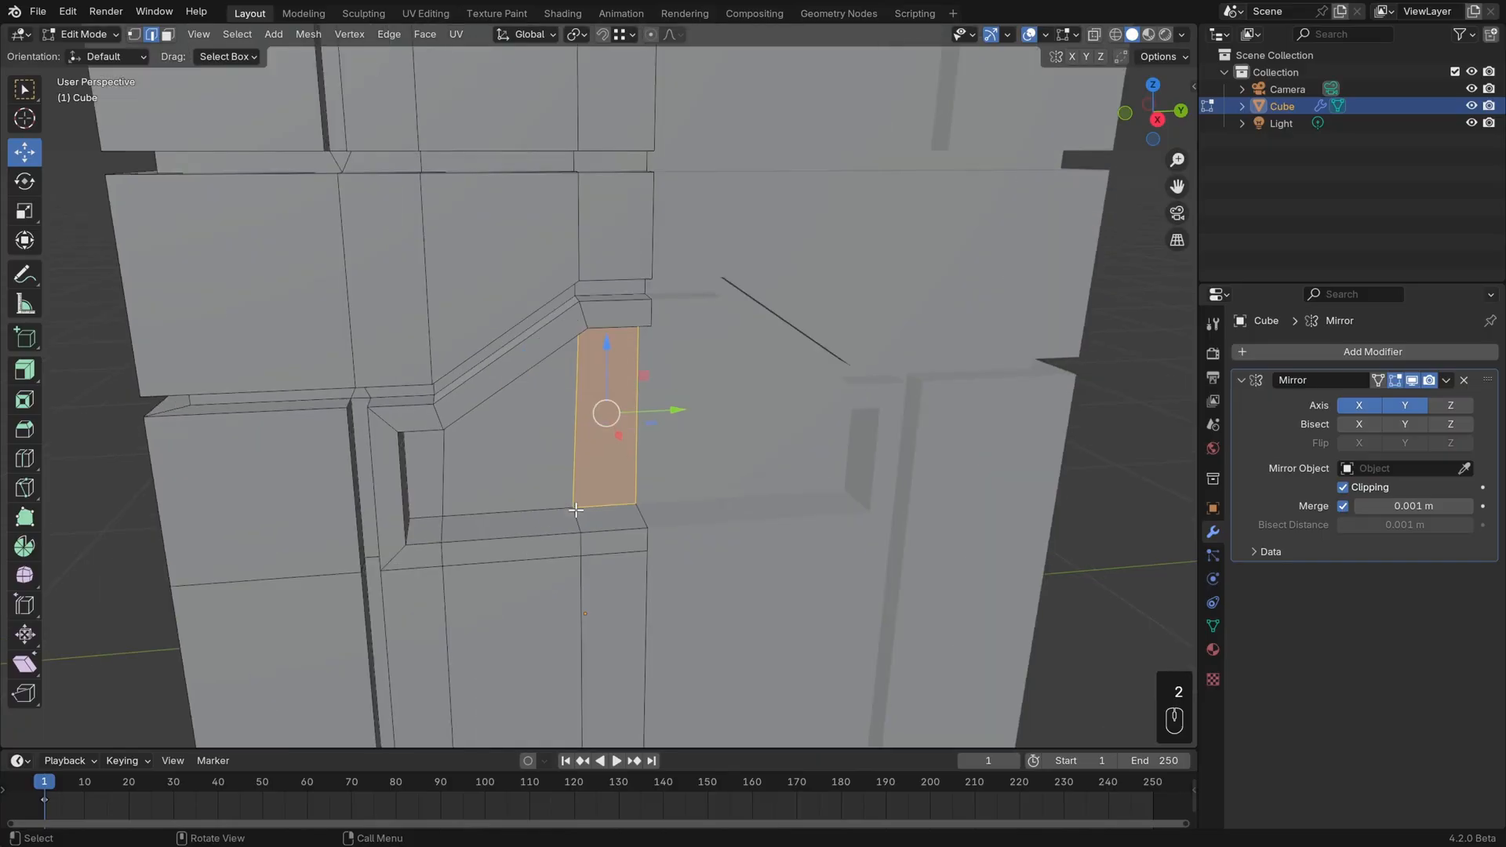
pyautogui.click(429, 516)
pyautogui.keyDown('shift'); pyautogui.click(526, 511); pyautogui.keyUp('shift')
pyautogui.keyDown('shift'); pyautogui.click(625, 509); pyautogui.keyUp('shift')
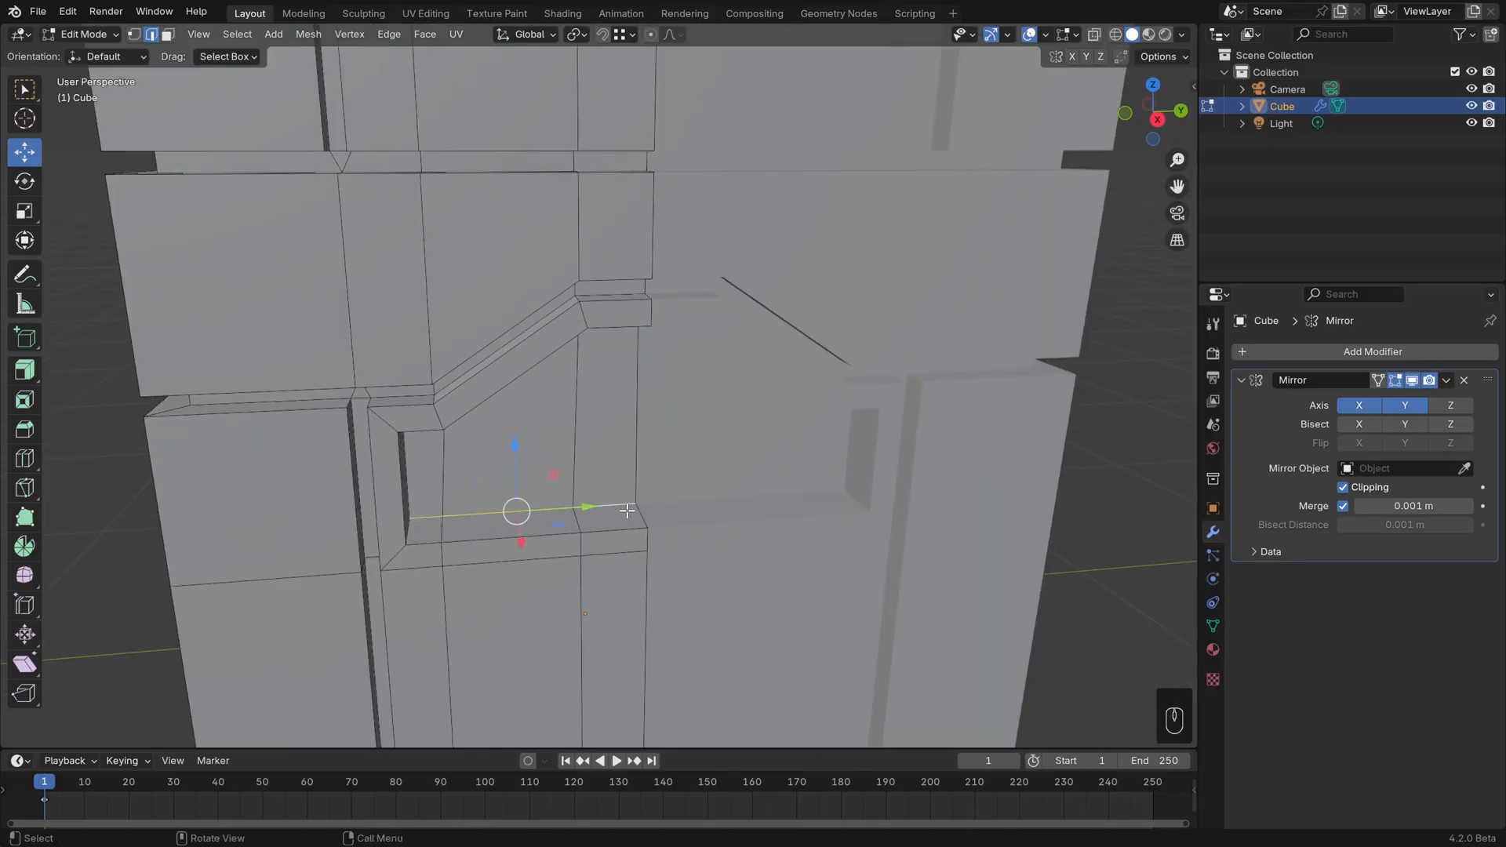
pyautogui.moveTo(627, 511); pyautogui.dragTo(576, 458, button='middle')
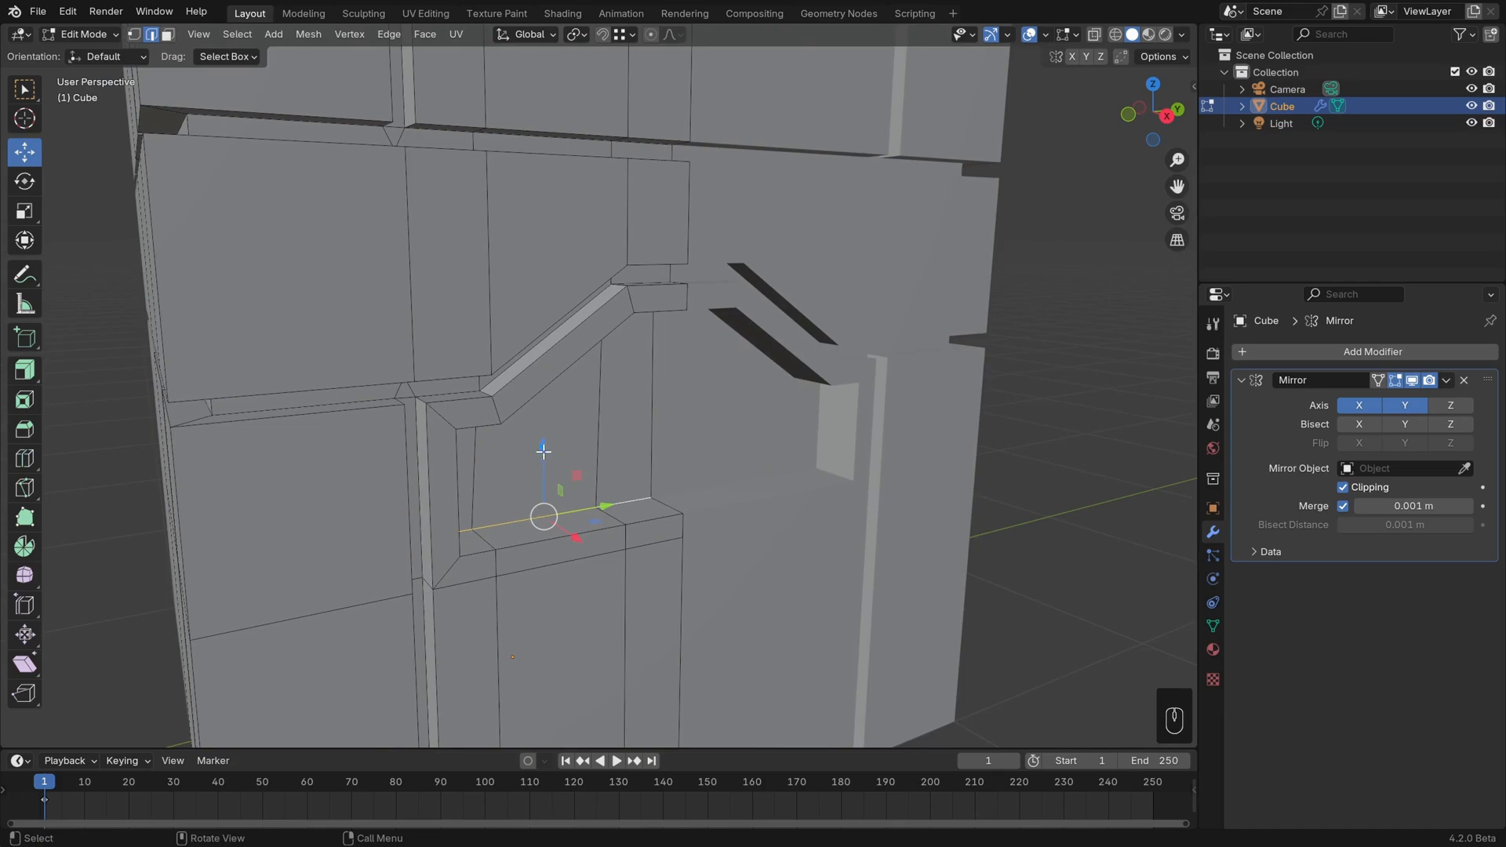
pyautogui.press('g')
pyautogui.press('z')
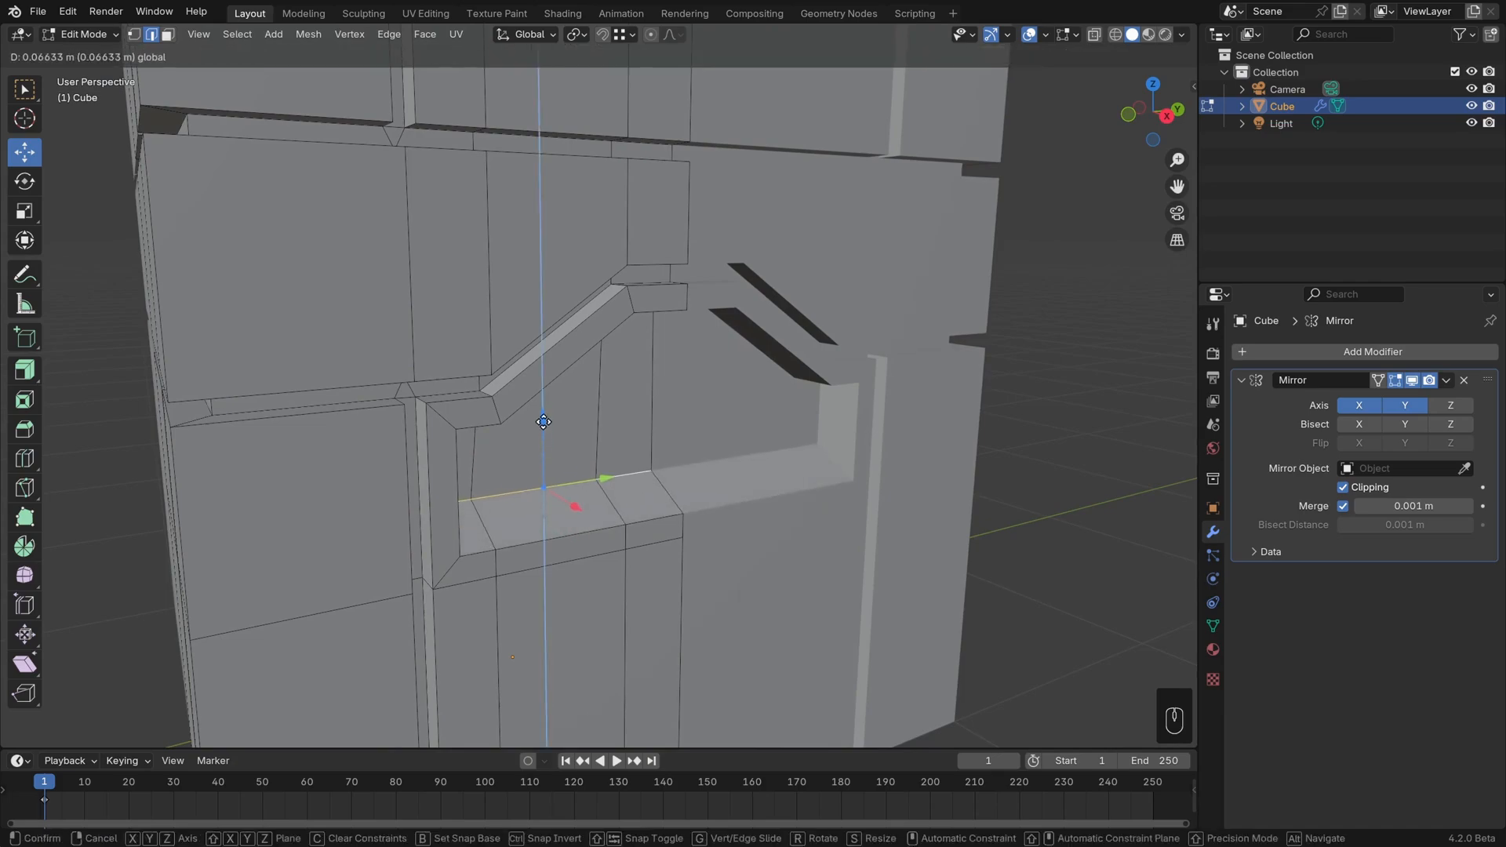
pyautogui.click(545, 412)
# Select the recess's three back faces and move them inward by about 0.055 m along X
pyautogui.moveTo(616, 430)
pyautogui.mouseDown(button='middle')
pyautogui.moveTo(705, 421)
pyautogui.moveTo(633, 429)
pyautogui.mouseUp(button='middle')
pyautogui.press('3')
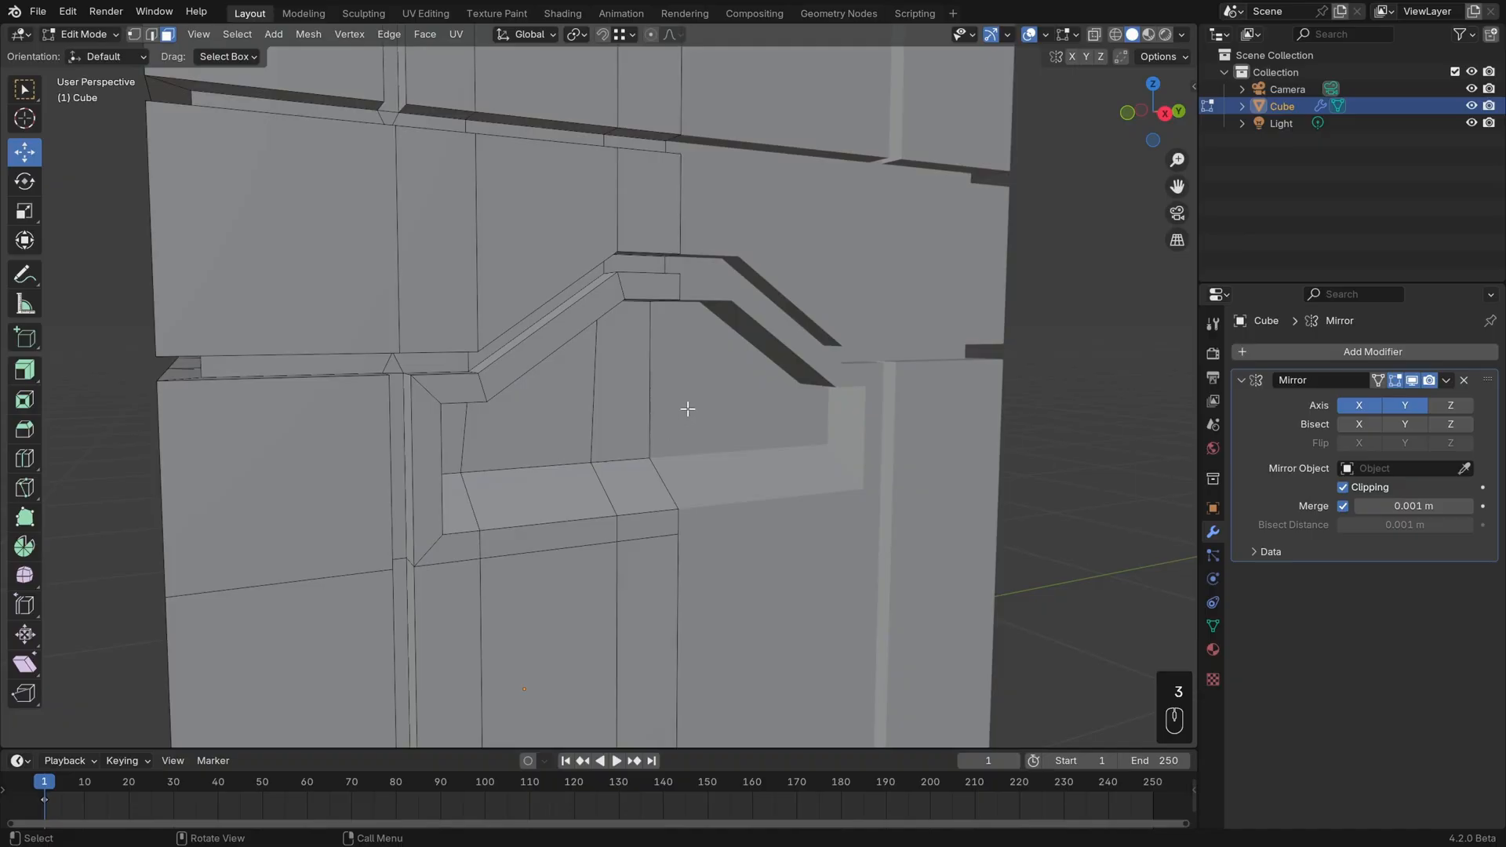
pyautogui.click(628, 388)
pyautogui.keyDown('shift'); pyautogui.click(471, 442); pyautogui.keyUp('shift')
pyautogui.moveTo(470, 441); pyautogui.dragTo(664, 454, button='middle')
pyautogui.moveTo(626, 427); pyautogui.dragTo(675, 463)
pyautogui.moveTo(675, 463); pyautogui.dragTo(615, 481, button='middle')
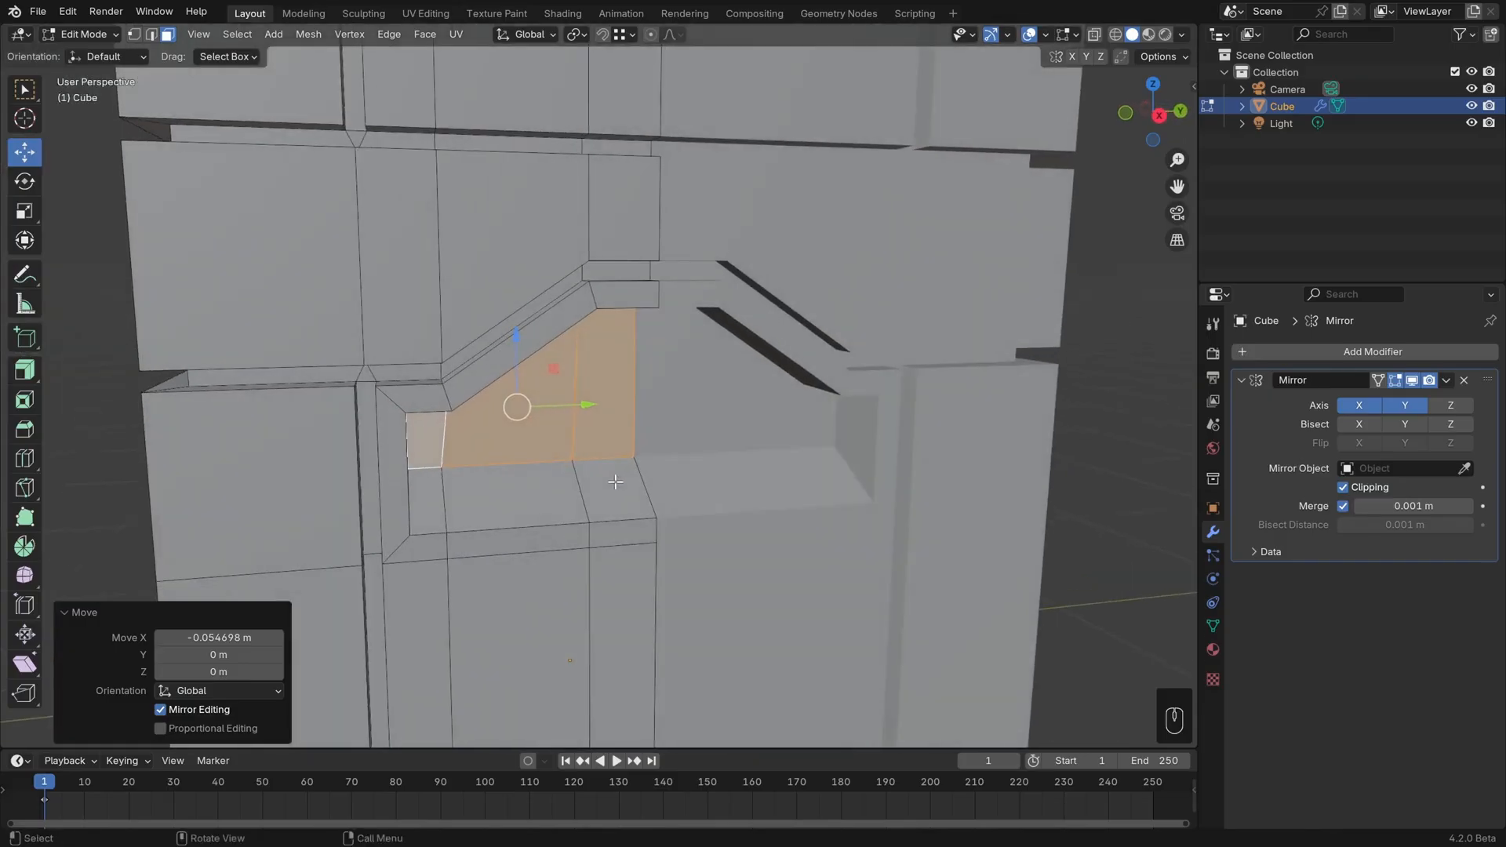
# Raise the three bottom edges of the recess's back wall further along Z to steepen the floor, and clear the selection
pyautogui.press('2')
pyautogui.click(602, 463)
pyautogui.keyDown('shift'); pyautogui.click(510, 466); pyautogui.keyUp('shift')
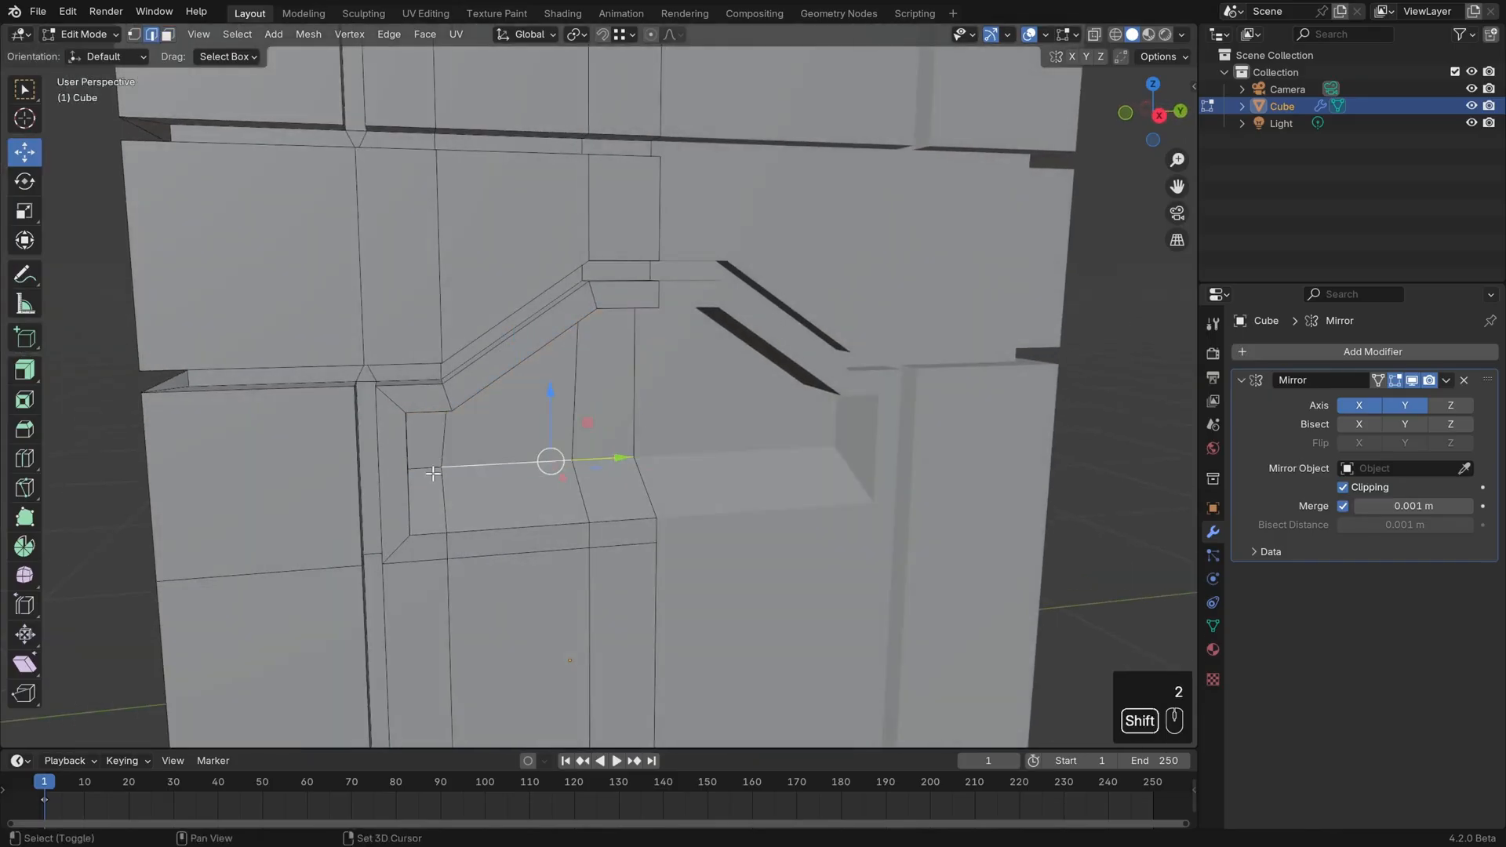
pyautogui.keyDown('shift'); pyautogui.click(433, 472); pyautogui.keyUp('shift')
pyautogui.moveTo(516, 392); pyautogui.dragTo(515, 384)
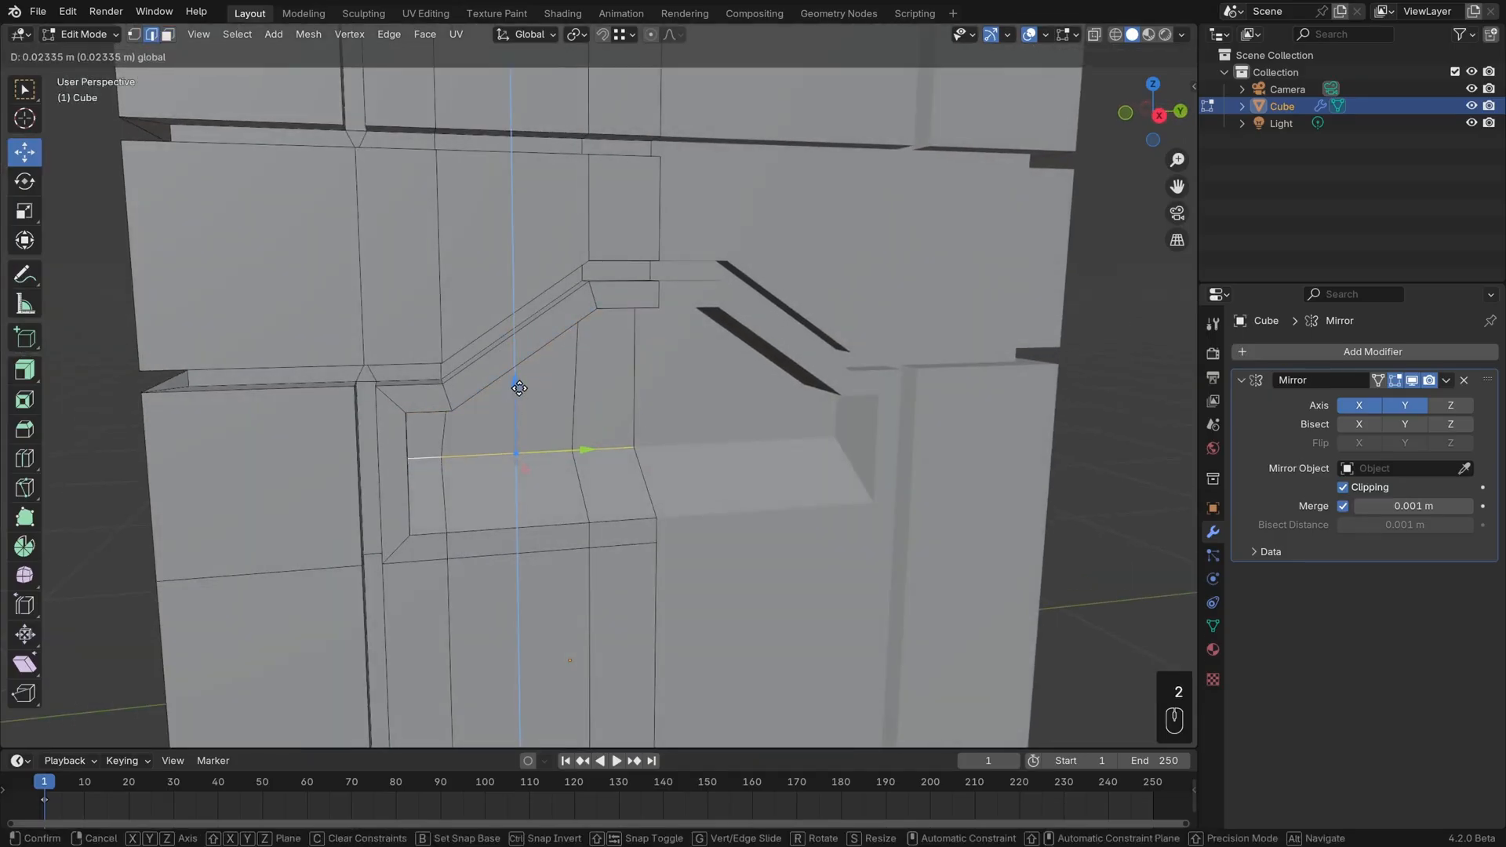
pyautogui.moveTo(514, 384); pyautogui.dragTo(589, 458, button='middle')
pyautogui.moveTo(510, 383); pyautogui.dragTo(510, 377)
pyautogui.scroll(-1, 562, 494)
pyautogui.moveTo(564, 496); pyautogui.dragTo(635, 511, button='middle')
pyautogui.hotkey('alt', 'a')
pyautogui.scroll(-2, 559, 506)
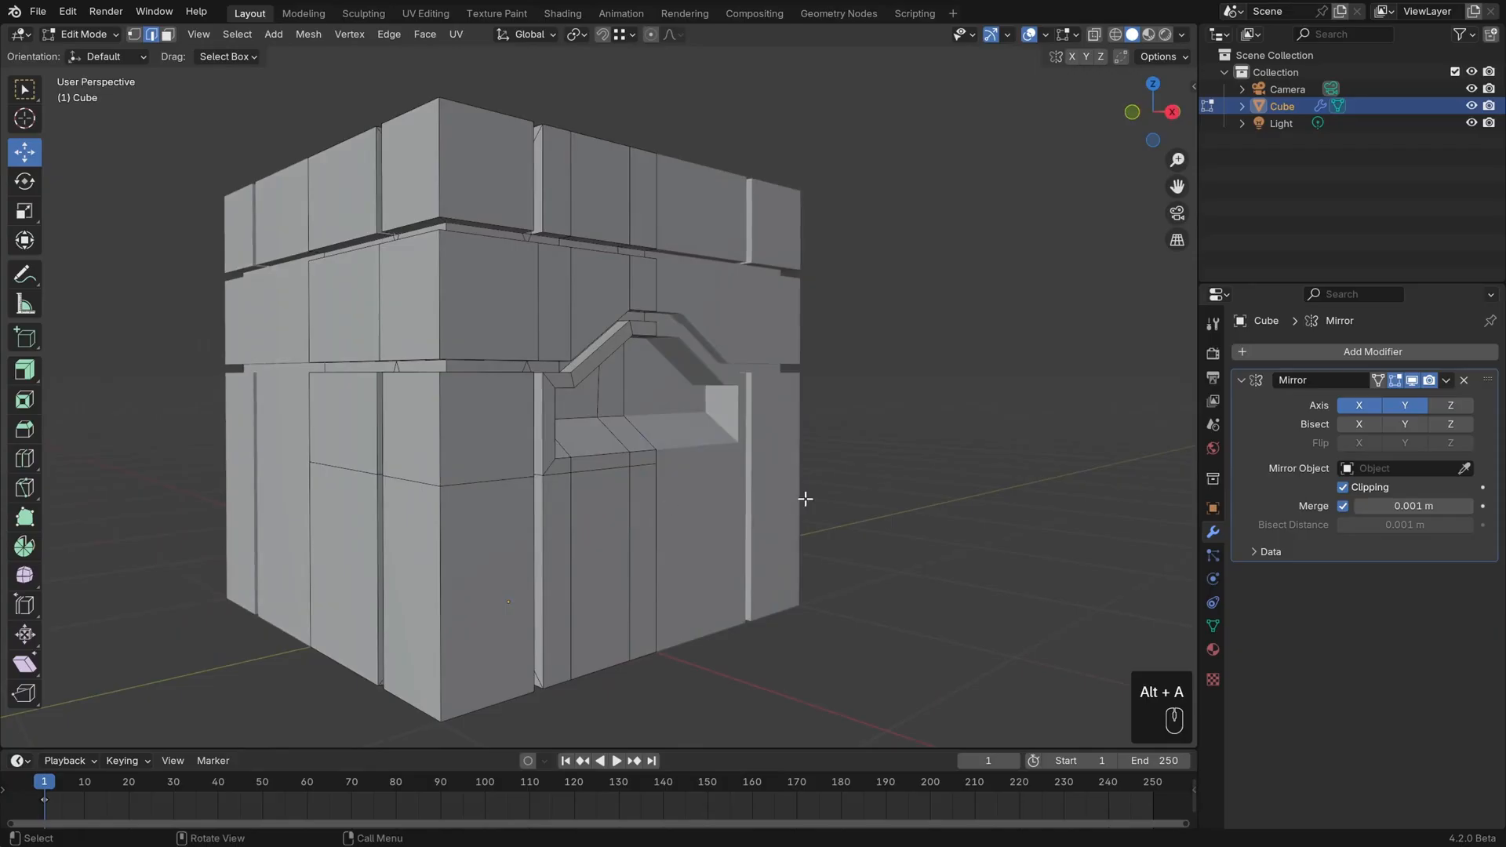
# In wireframe front view, select the recess's lower vertices with the horizontal loop beneath and move them down about 0.062 m along Z
pyautogui.click(1093, 34)
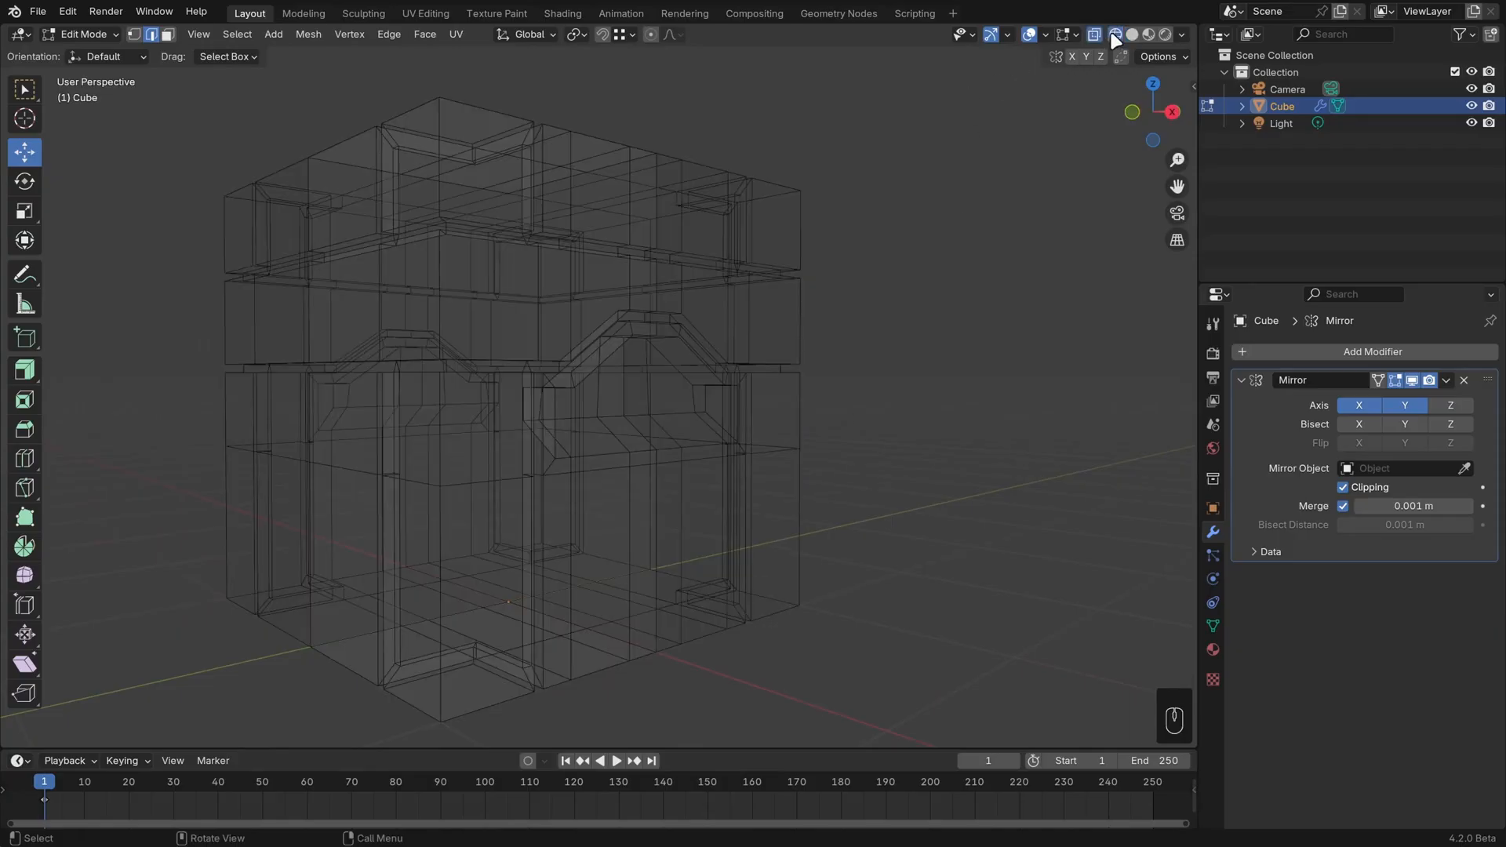
pyautogui.press('KP_1')
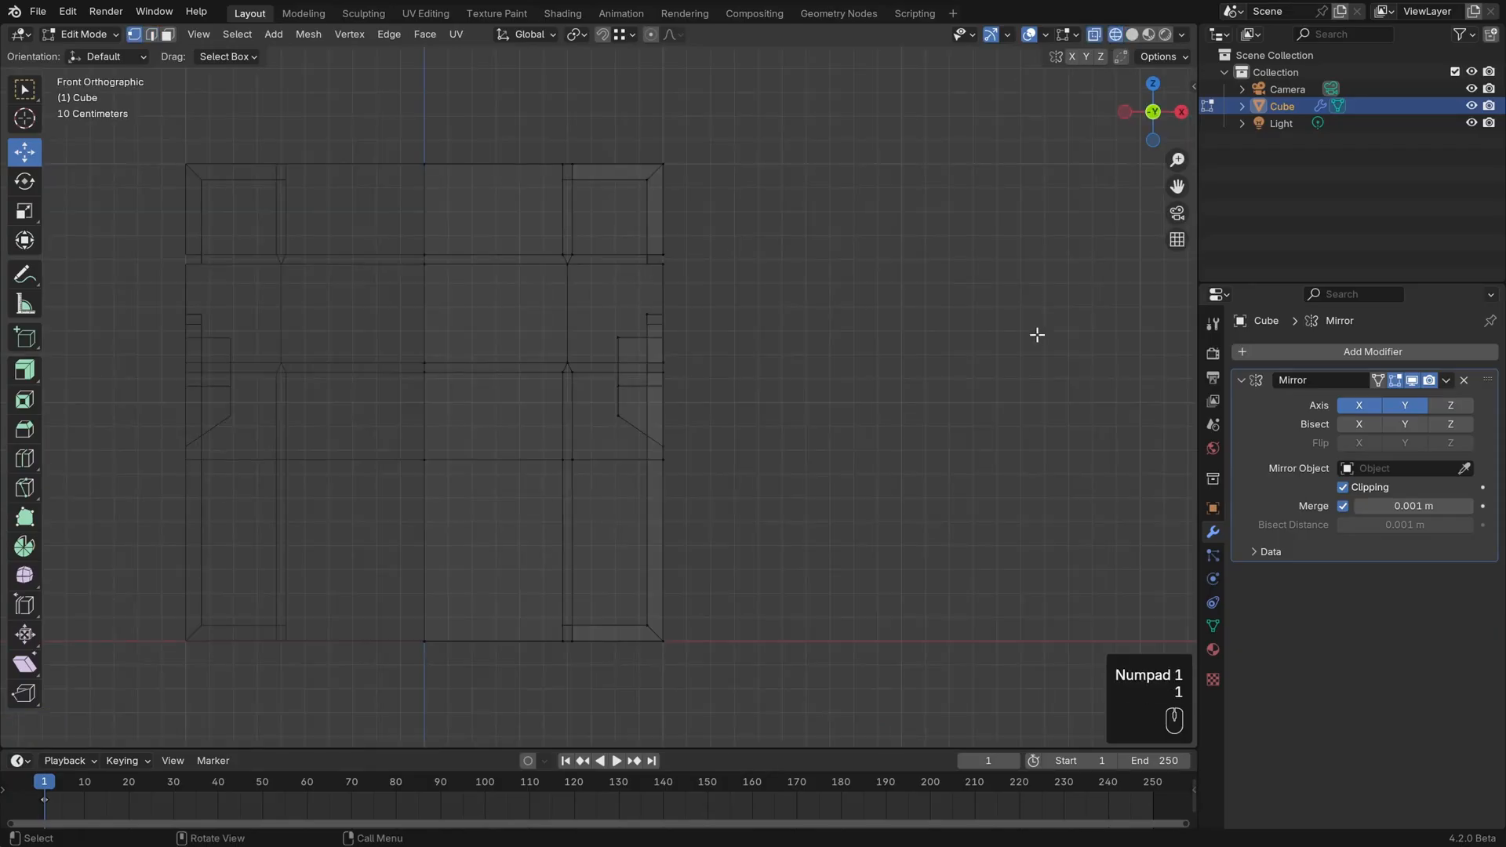
pyautogui.press('1')
pyautogui.press('KP_1')
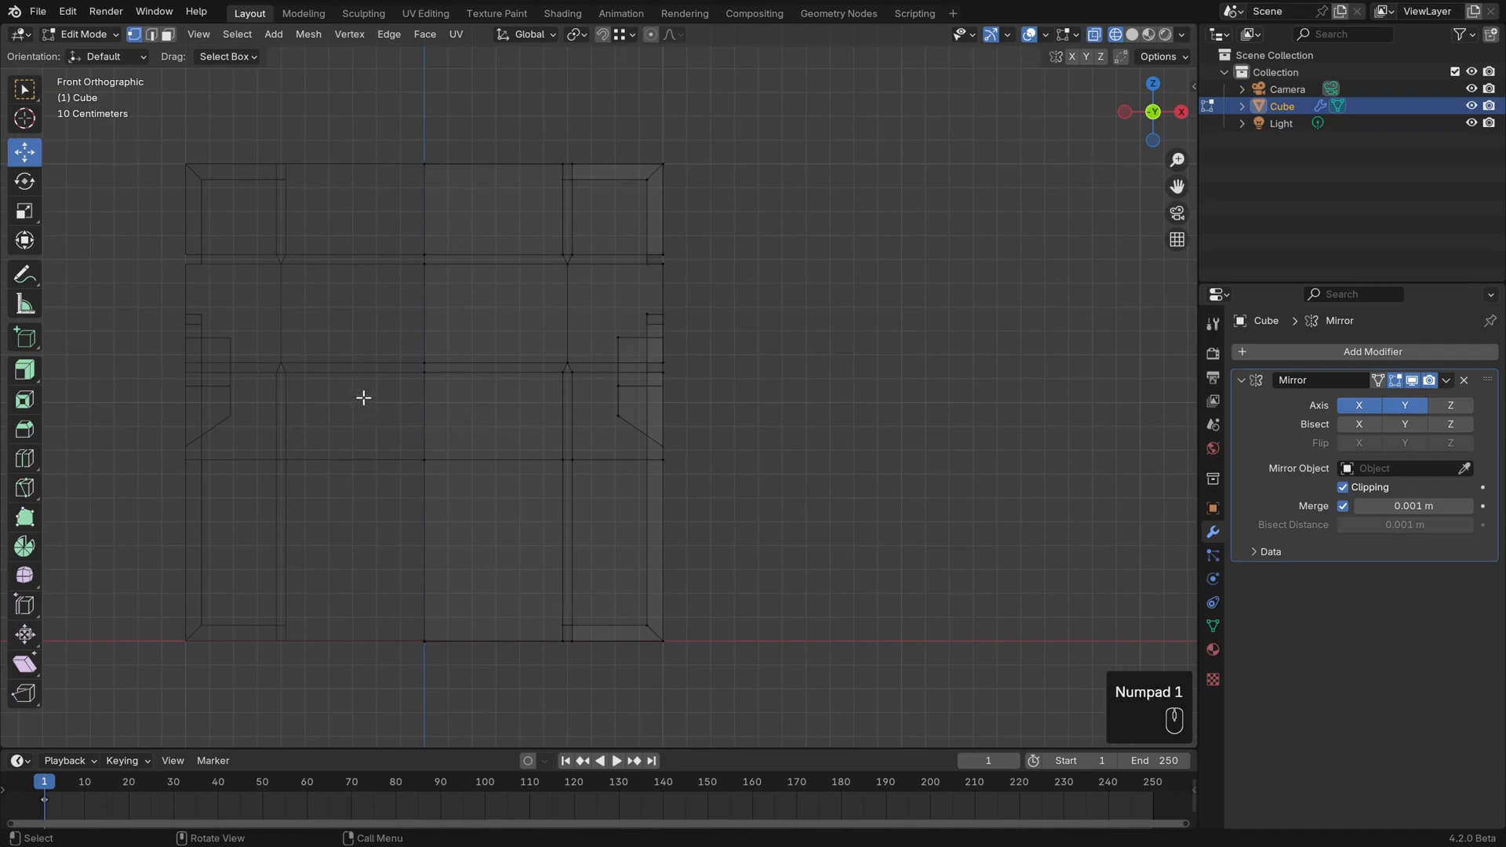
pyautogui.moveTo(363, 398); pyautogui.dragTo(736, 489)
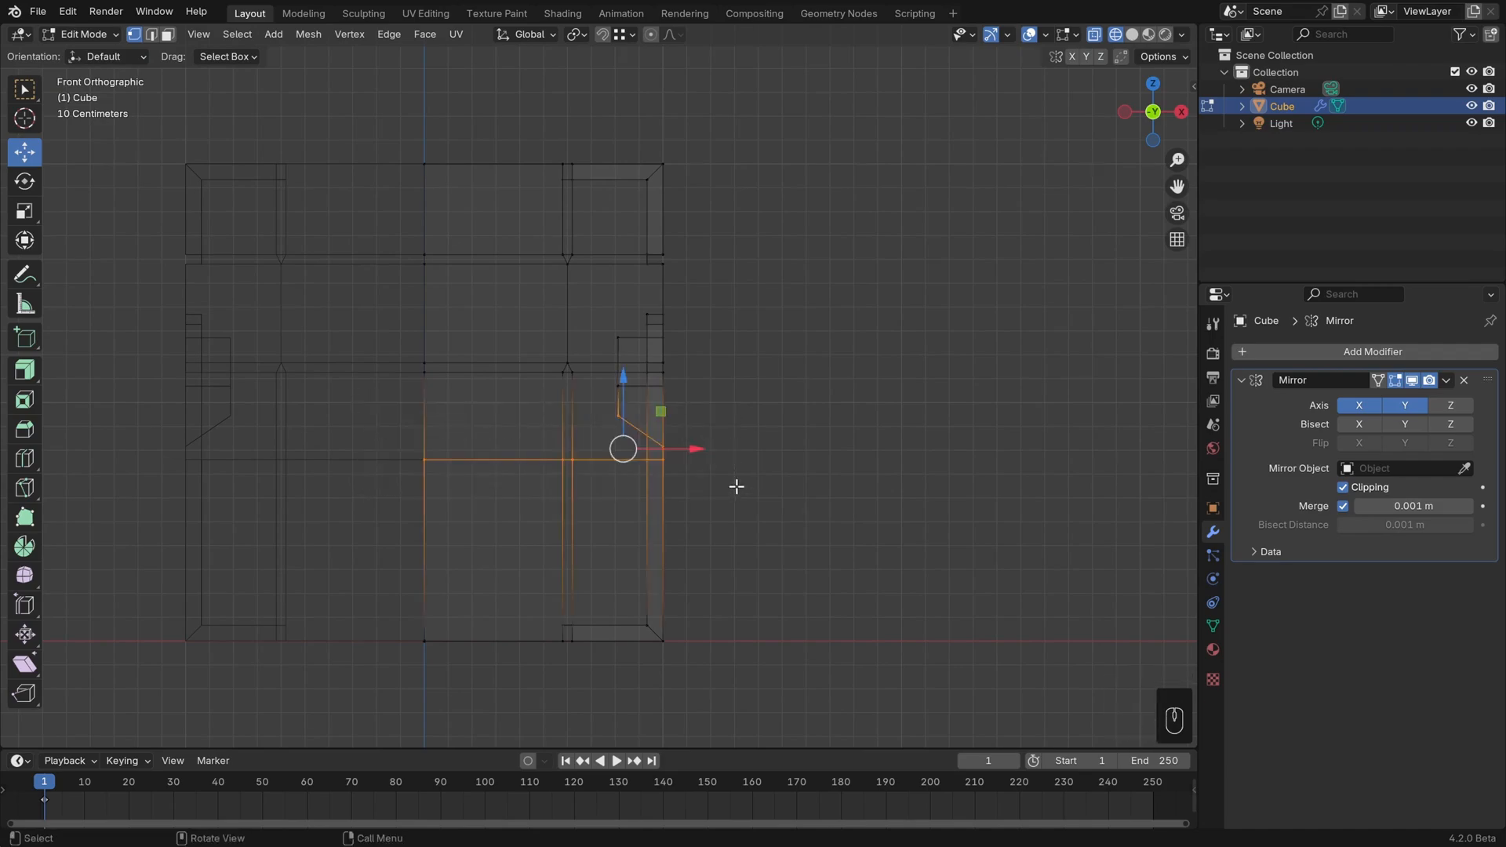
pyautogui.moveTo(624, 382); pyautogui.dragTo(625, 401)
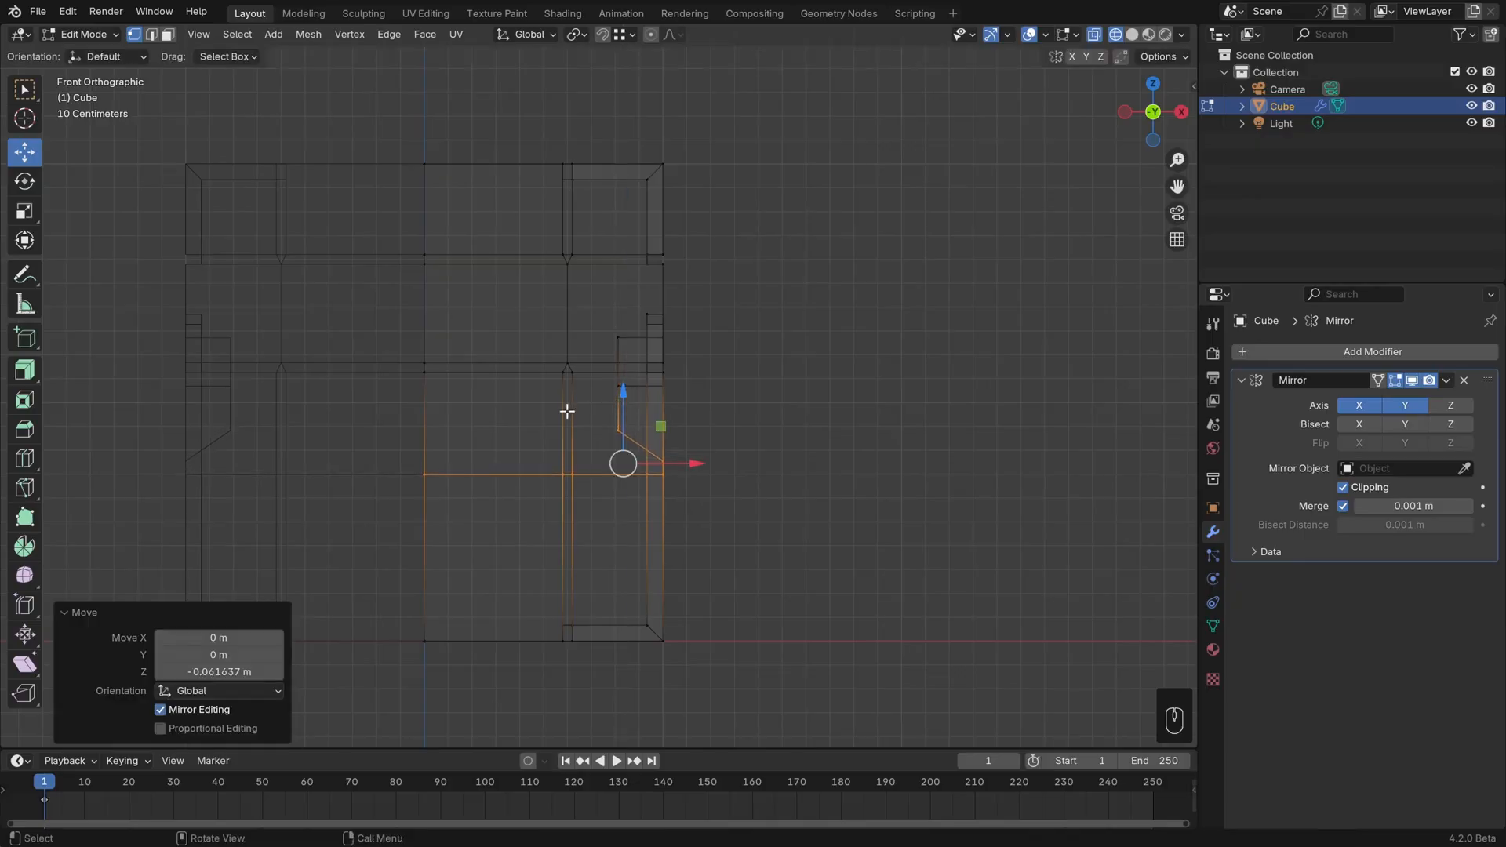
# Return the viewport from wireframe to solid shading and clear the selection
pyautogui.press('KP_3')
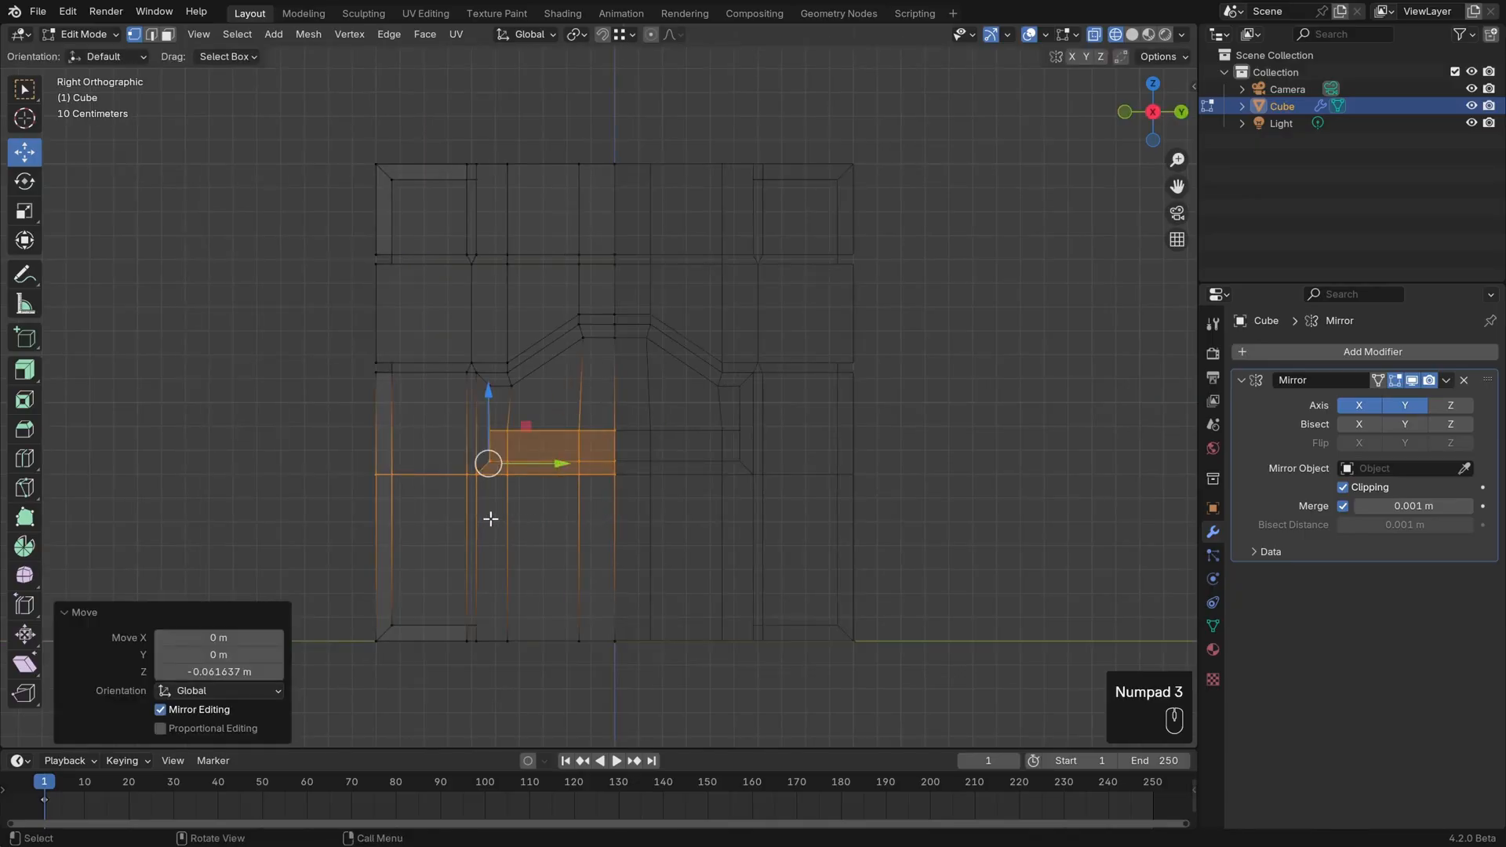
pyautogui.press('z')
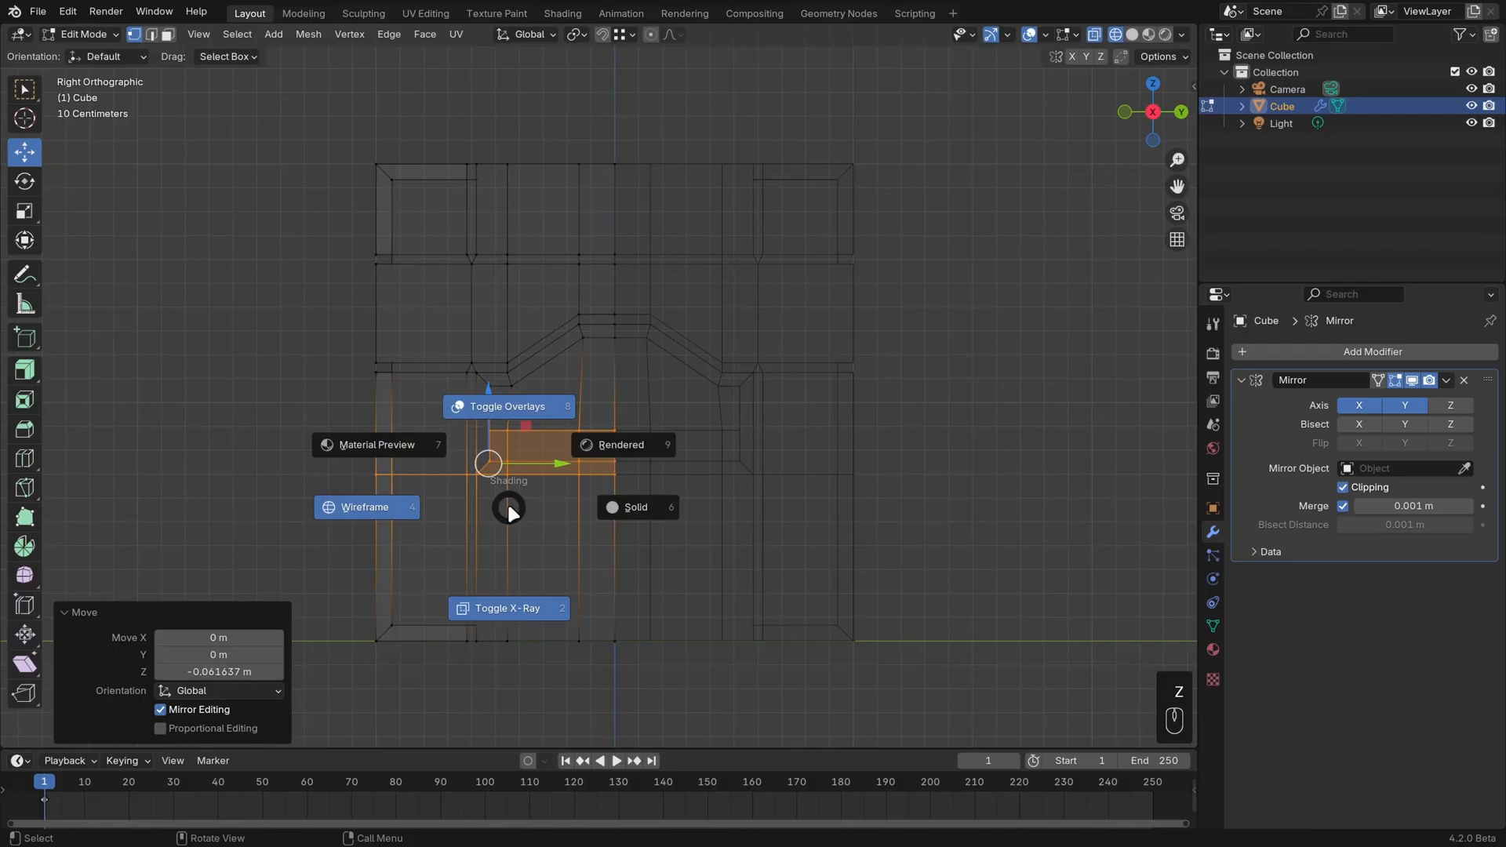
pyautogui.click(665, 518)
pyautogui.moveTo(659, 514)
pyautogui.mouseDown(button='middle')
pyautogui.moveTo(743, 538)
pyautogui.moveTo(649, 550)
pyautogui.moveTo(733, 533)
pyautogui.mouseUp(button='middle')
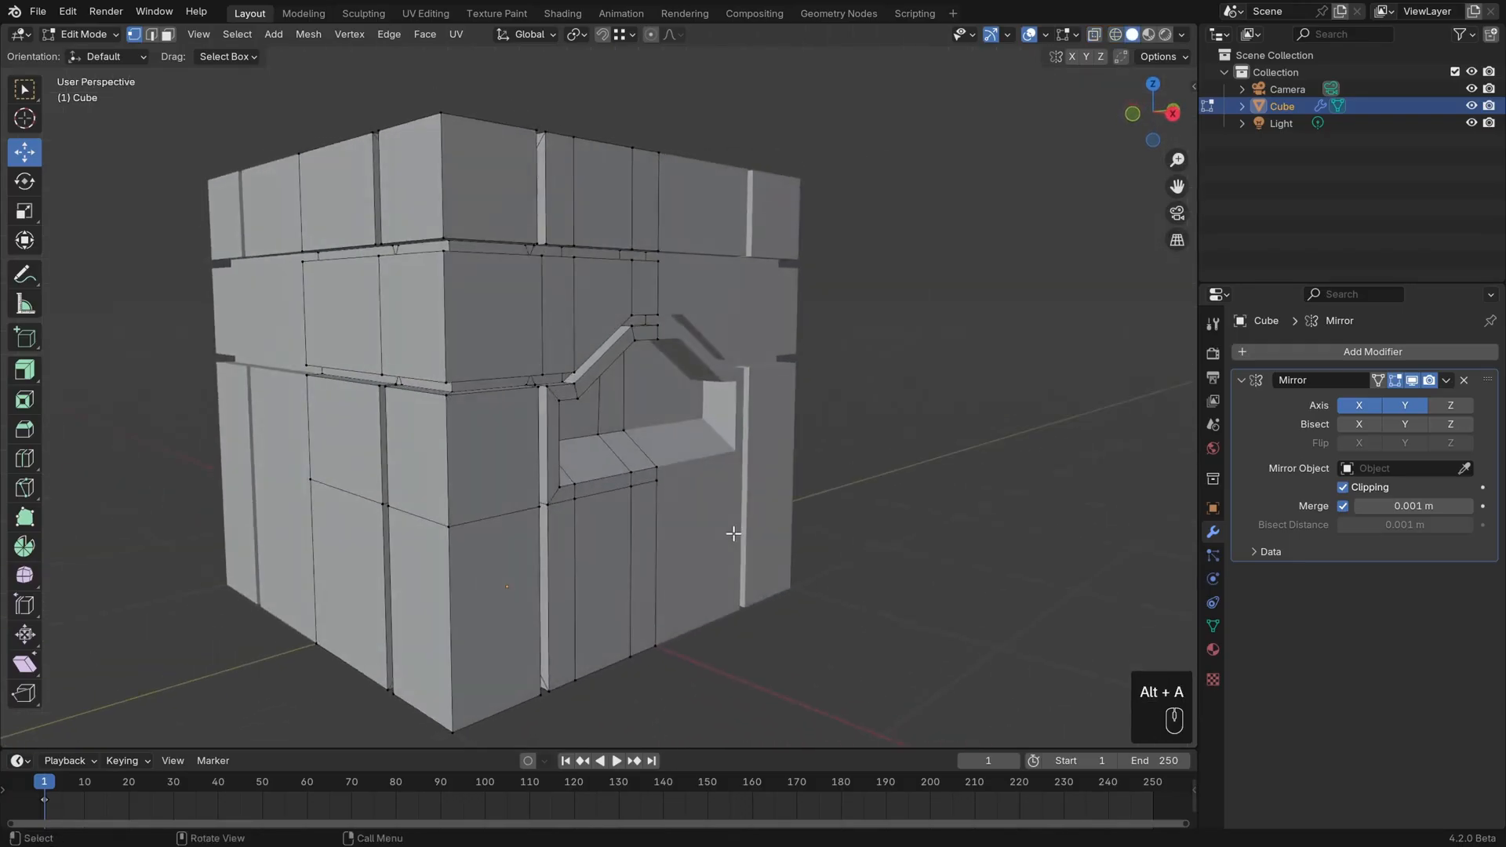
# Enable Cavity in the viewport shading with its type set to World so the grooves and recess stand out
pyautogui.press('KP_3')
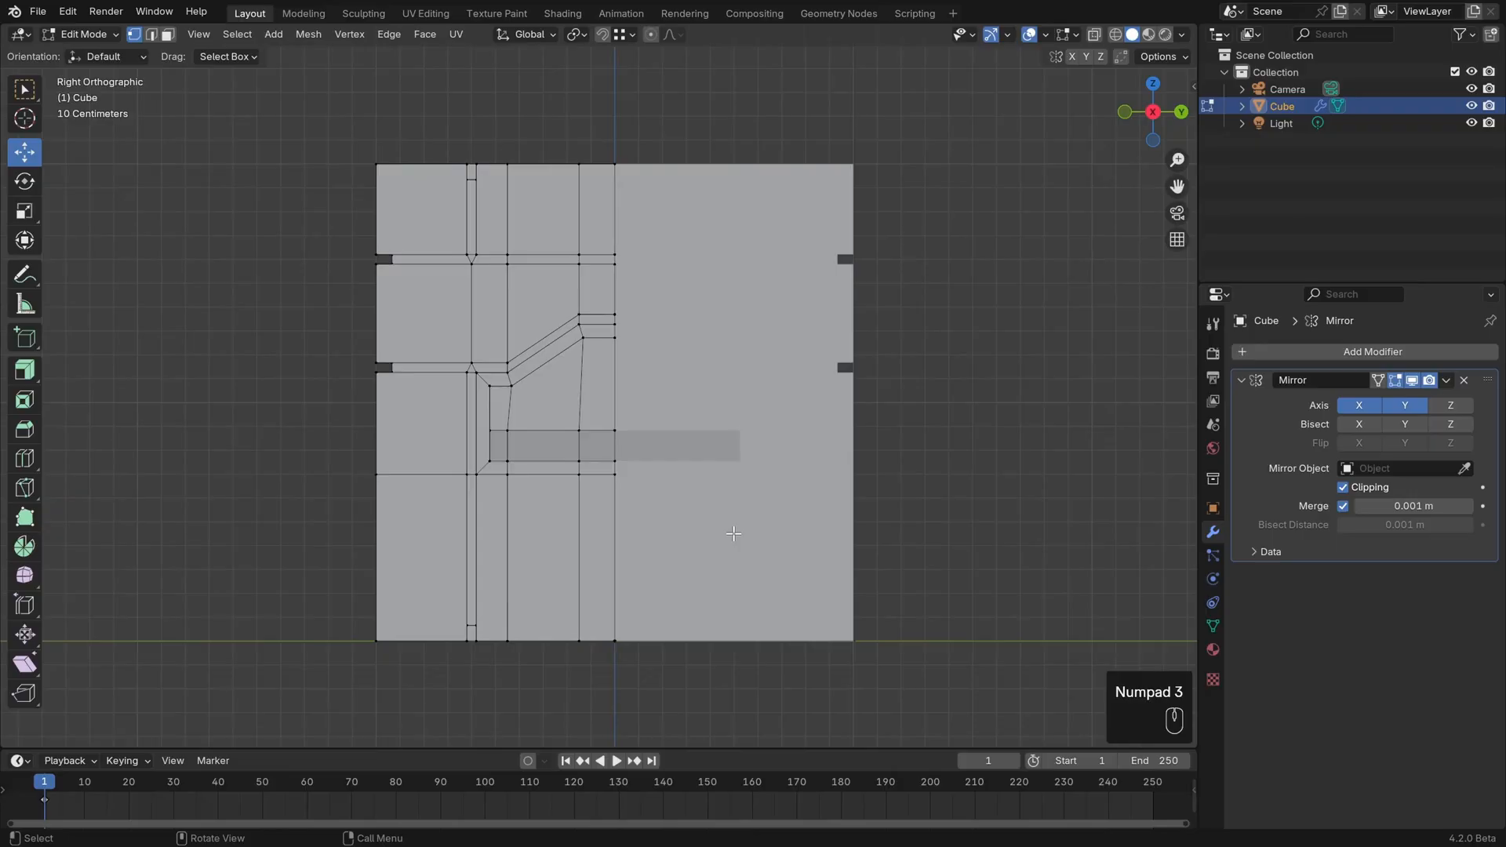
pyautogui.click(1182, 35)
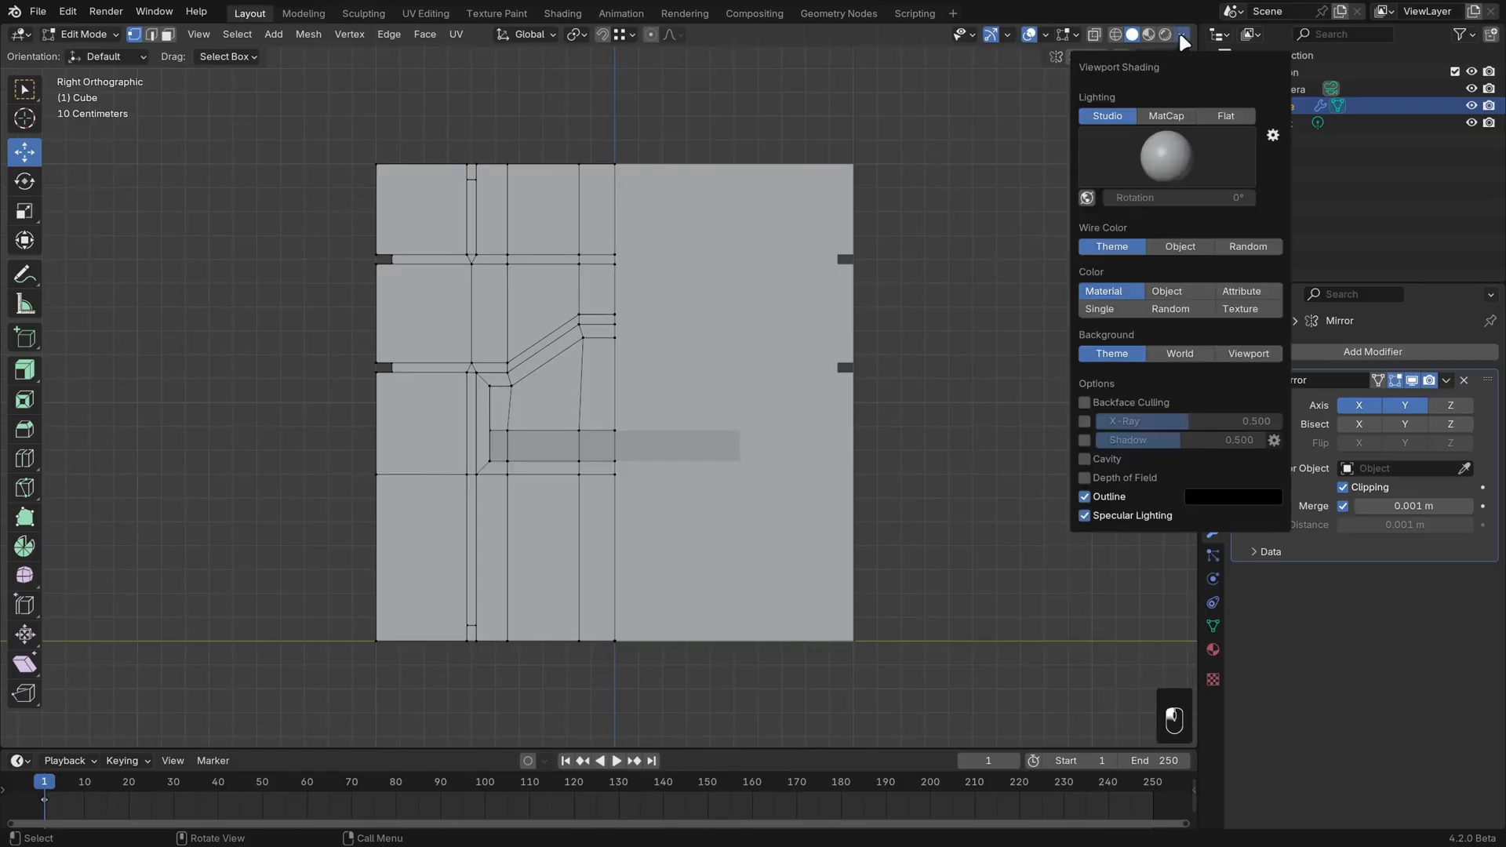
pyautogui.click(1108, 459)
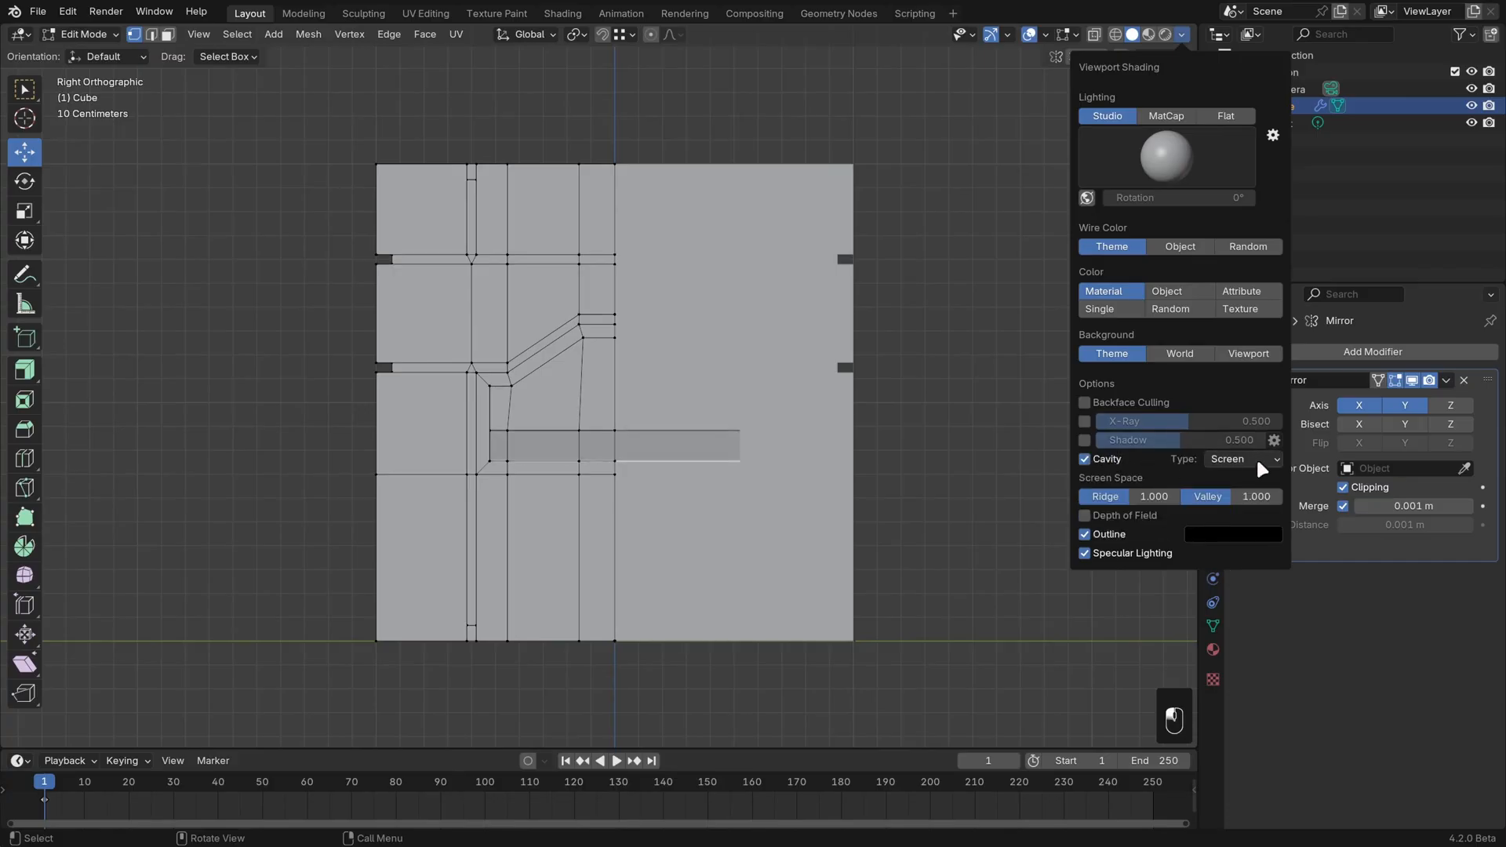
pyautogui.click(1260, 460)
pyautogui.click(1246, 476)
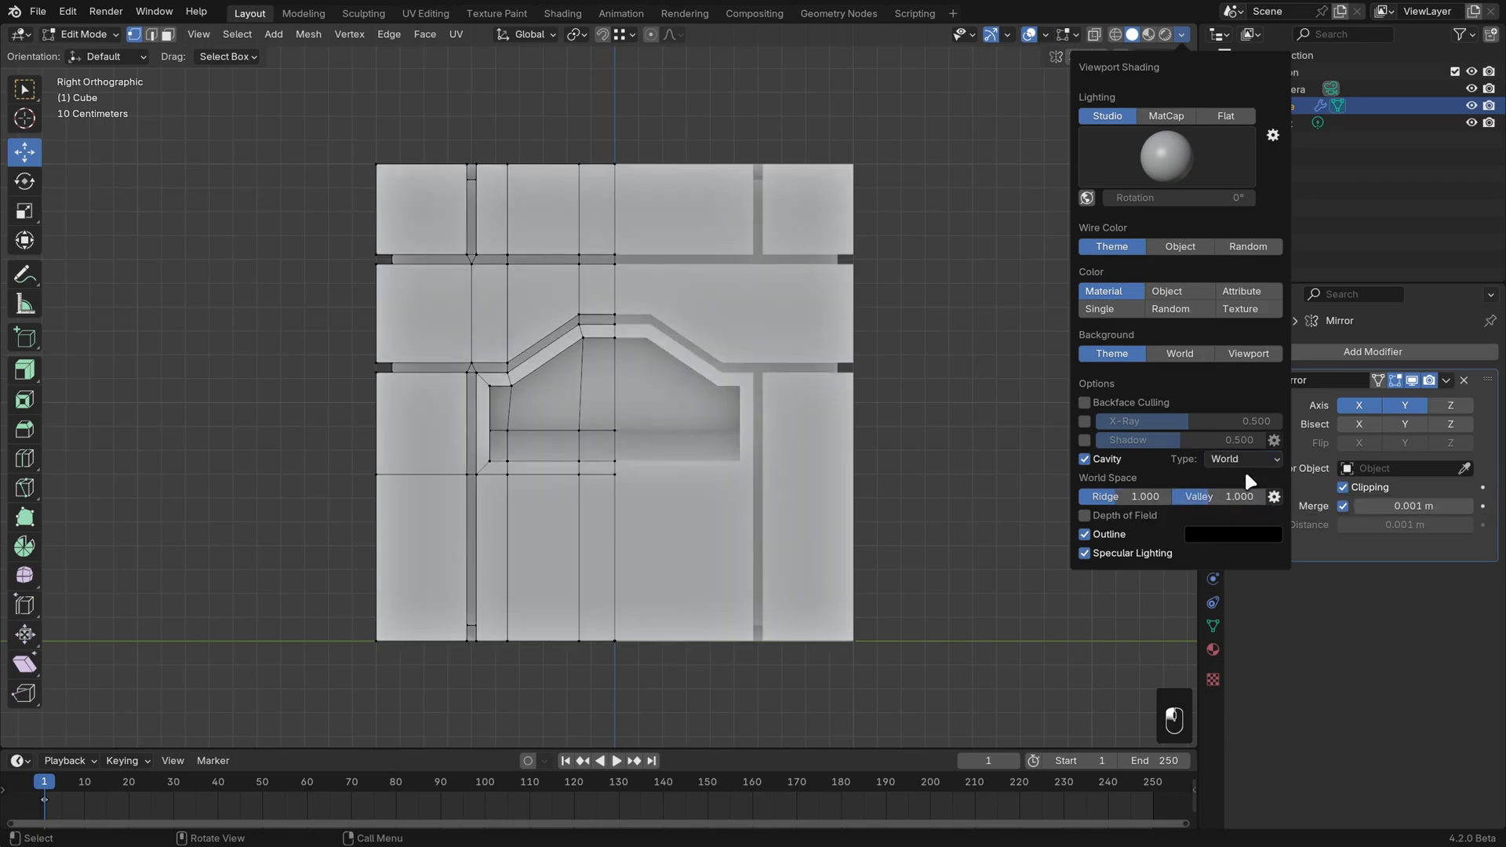
pyautogui.moveTo(940, 527)
pyautogui.mouseDown(button='middle')
pyautogui.moveTo(996, 546)
pyautogui.moveTo(892, 444)
pyautogui.moveTo(965, 472)
pyautogui.mouseUp(button='middle')
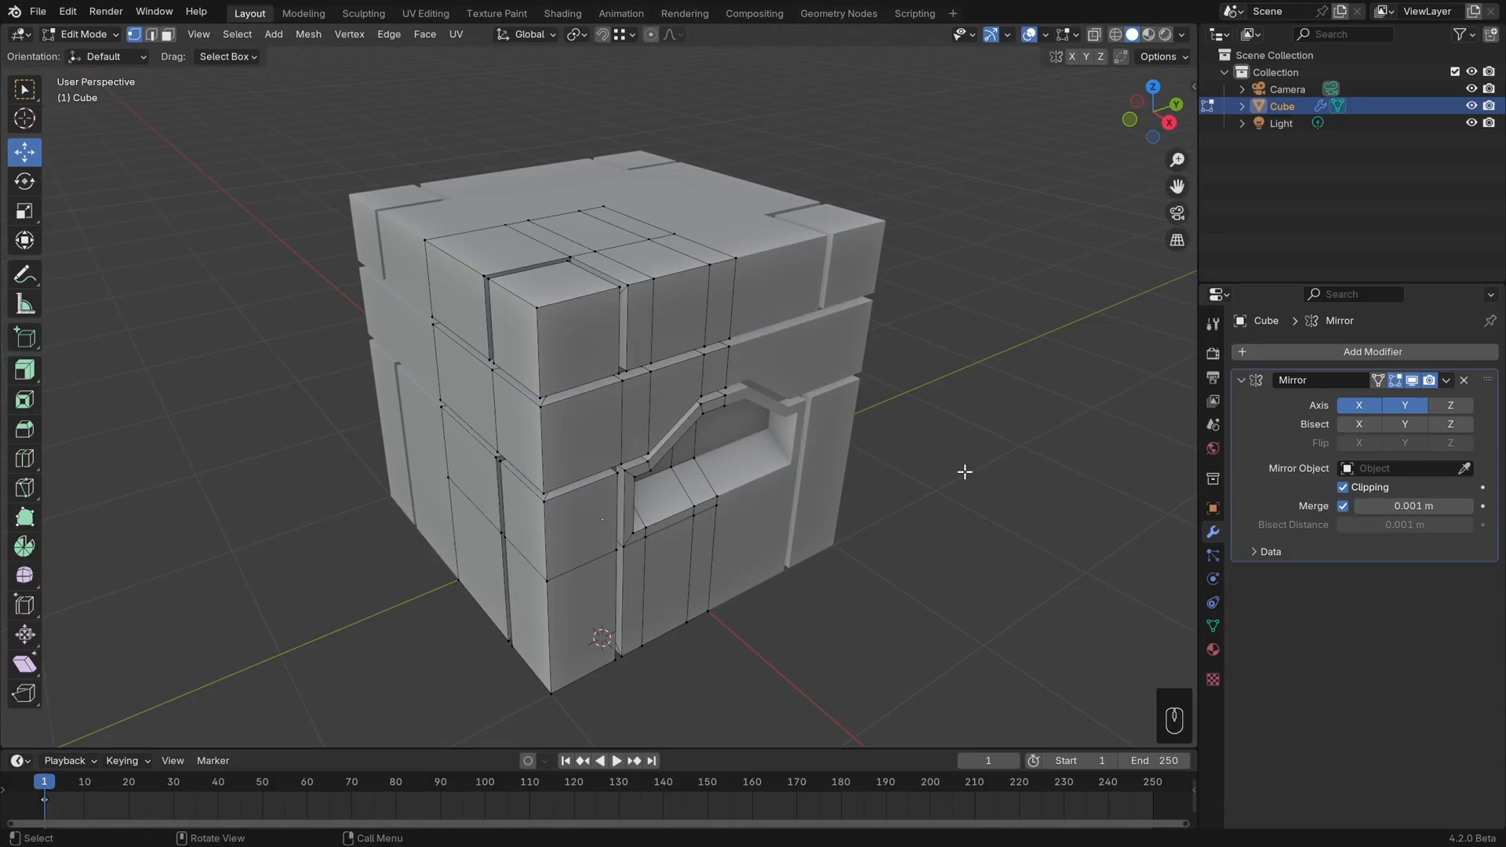
# Select the cube's front top edge loop and bevel it by about 0.104 m with one segment
pyautogui.press('2')
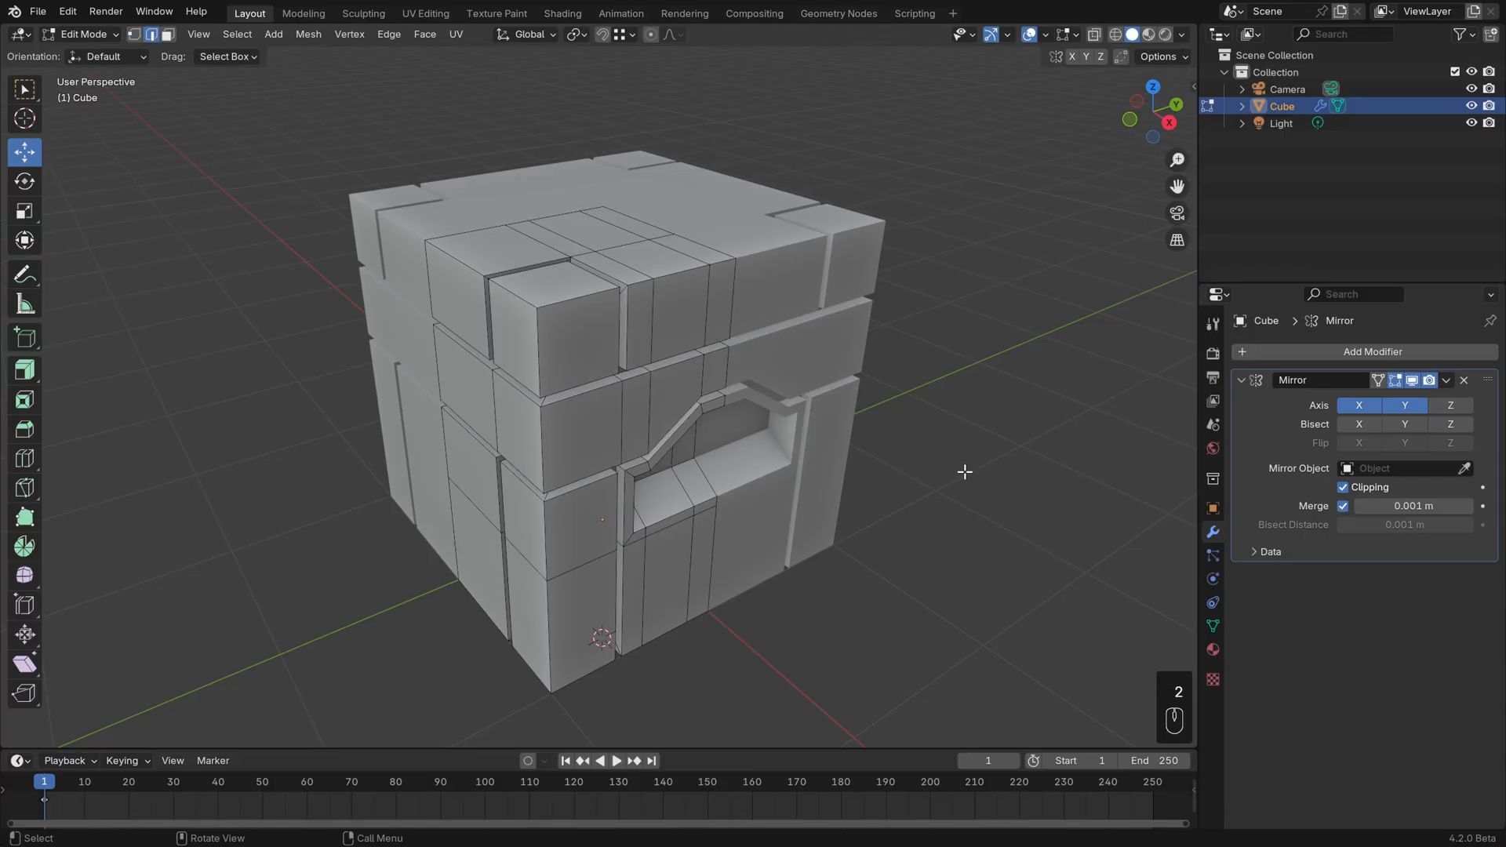
pyautogui.keyDown('alt'); pyautogui.click(526, 302); pyautogui.keyUp('alt')
pyautogui.keyDown('shift'); pyautogui.moveTo(594, 292); pyautogui.dragTo(674, 383, button='middle'); pyautogui.keyUp('shift')
pyautogui.scroll(2, 674, 383)
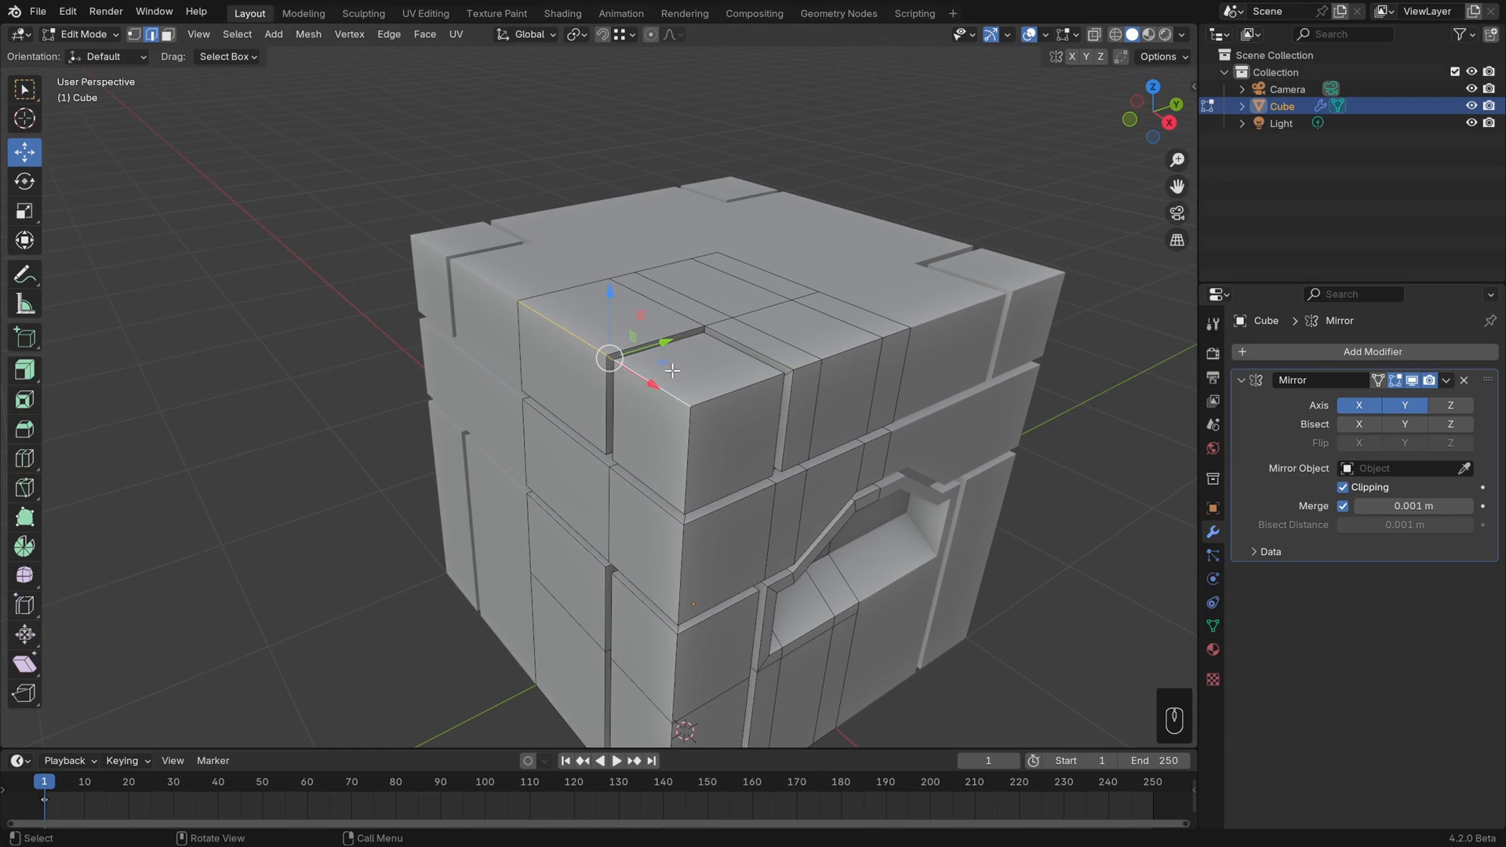
pyautogui.hotkey('ctrl', 'b')
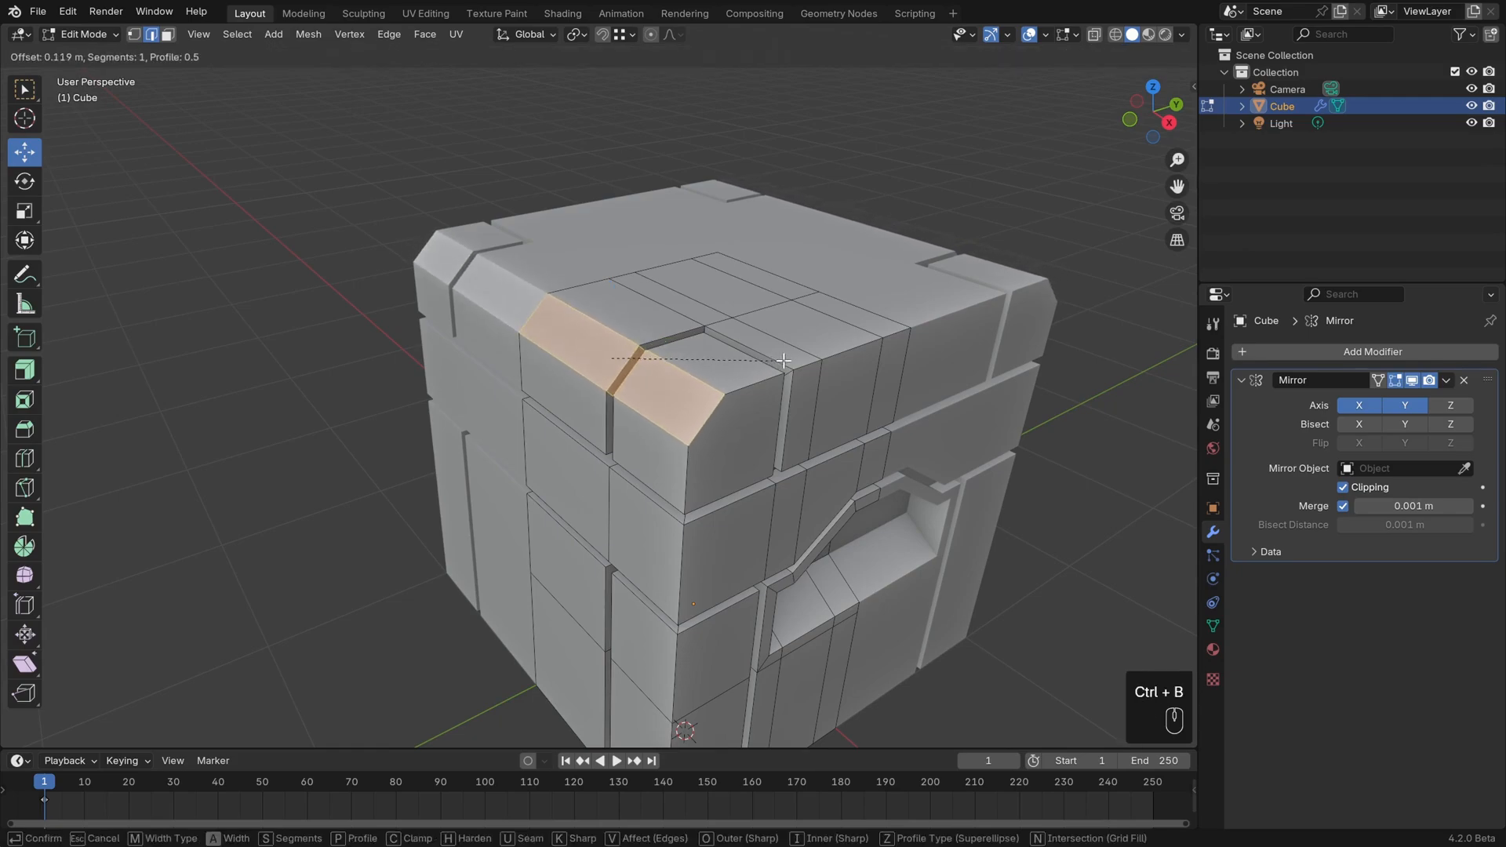
pyautogui.click(779, 361)
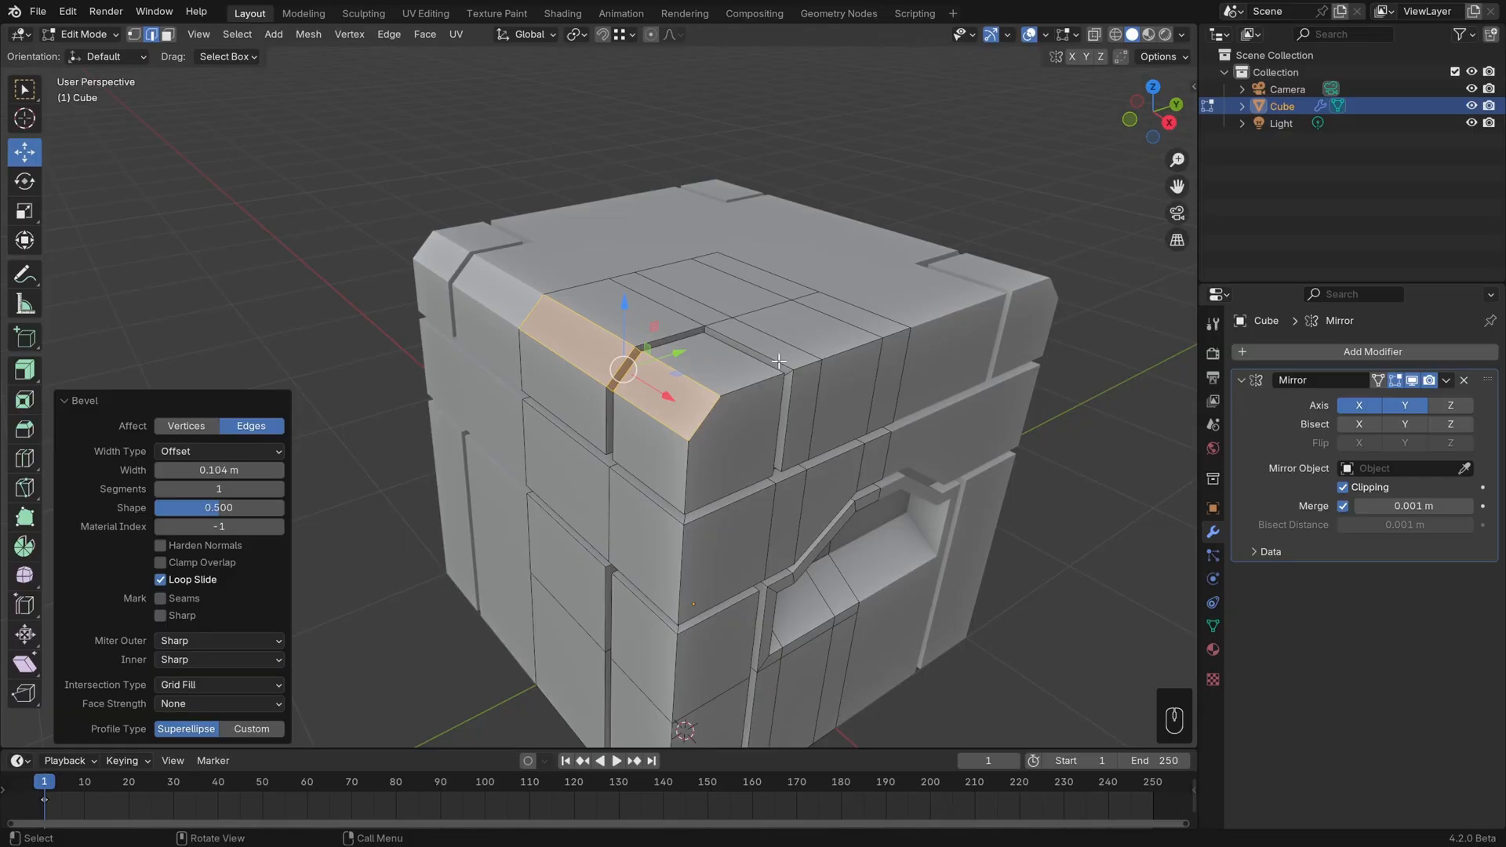
# Select the bevel's upper edges on the middle section between the grooves and move them inward along Y
pyautogui.hotkey('ctrl', 'z')
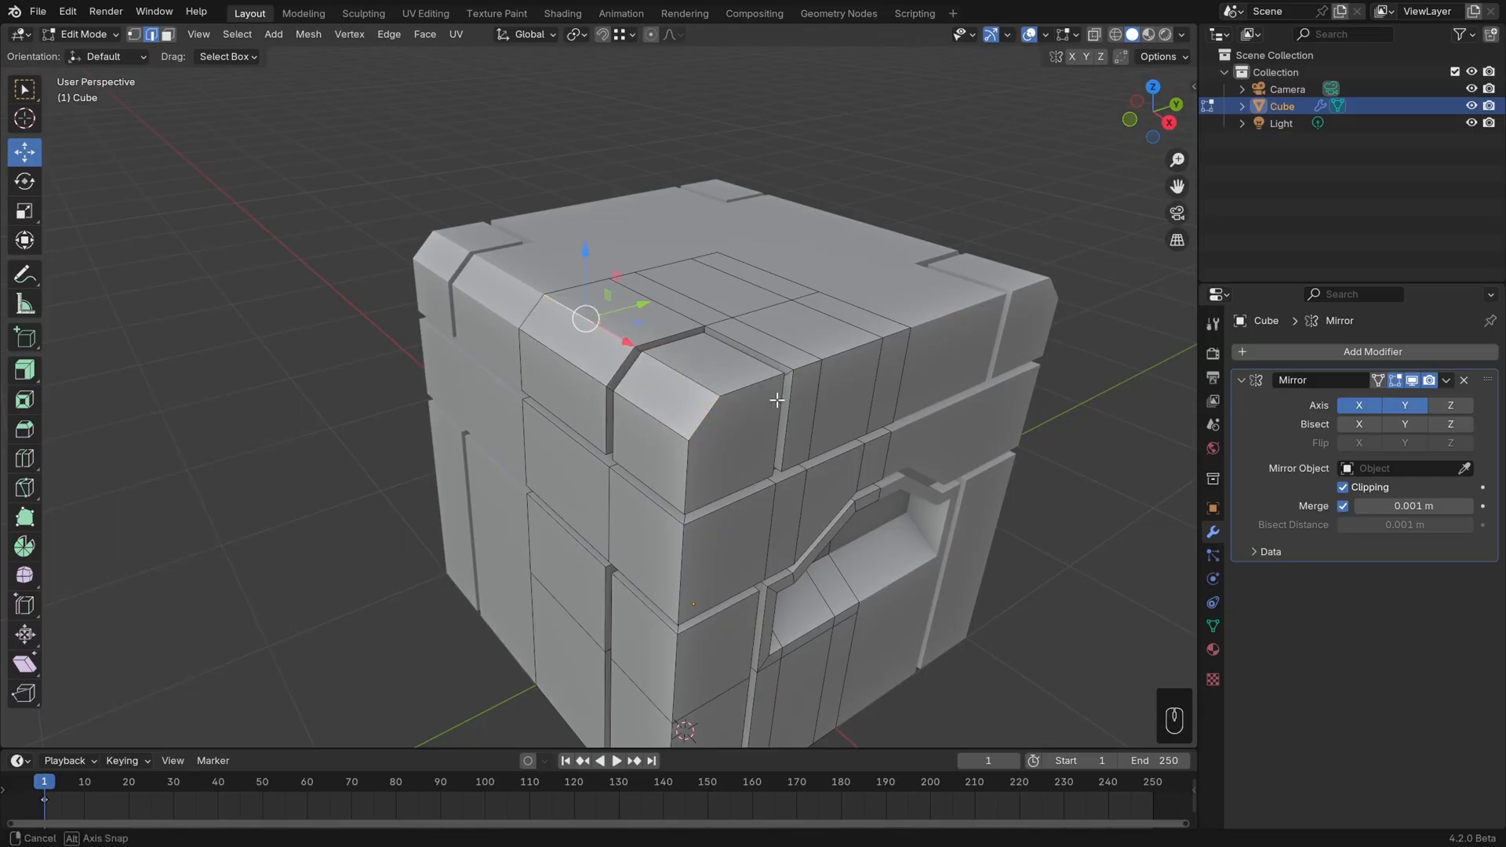
pyautogui.moveTo(776, 400); pyautogui.dragTo(702, 469, button='middle')
pyautogui.keyDown('shift'); pyautogui.click(692, 422); pyautogui.keyUp('shift')
pyautogui.scroll(2, 692, 423)
pyautogui.moveTo(624, 446); pyautogui.dragTo(641, 390)
# Select the bevel's lower edges on the middle section and lower them about 0.135 m along Z
pyautogui.moveTo(719, 465)
pyautogui.mouseDown(button='middle')
pyautogui.moveTo(734, 468)
pyautogui.moveTo(702, 443)
pyautogui.mouseUp(button='middle')
pyautogui.click(690, 432)
pyautogui.keyDown('shift'); pyautogui.click(603, 410); pyautogui.keyUp('shift')
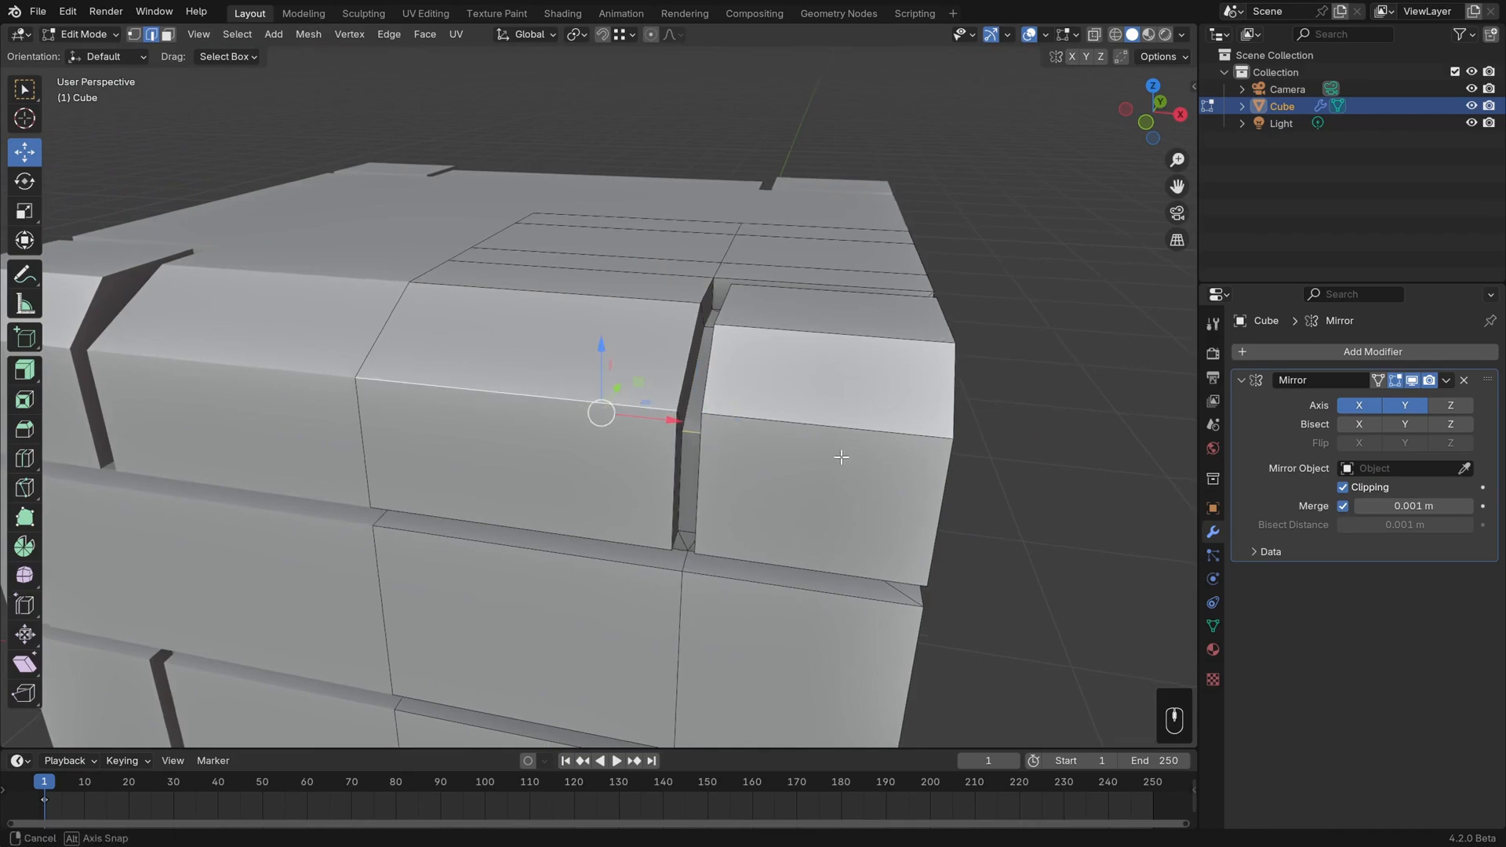
pyautogui.moveTo(841, 455); pyautogui.dragTo(848, 440, button='middle')
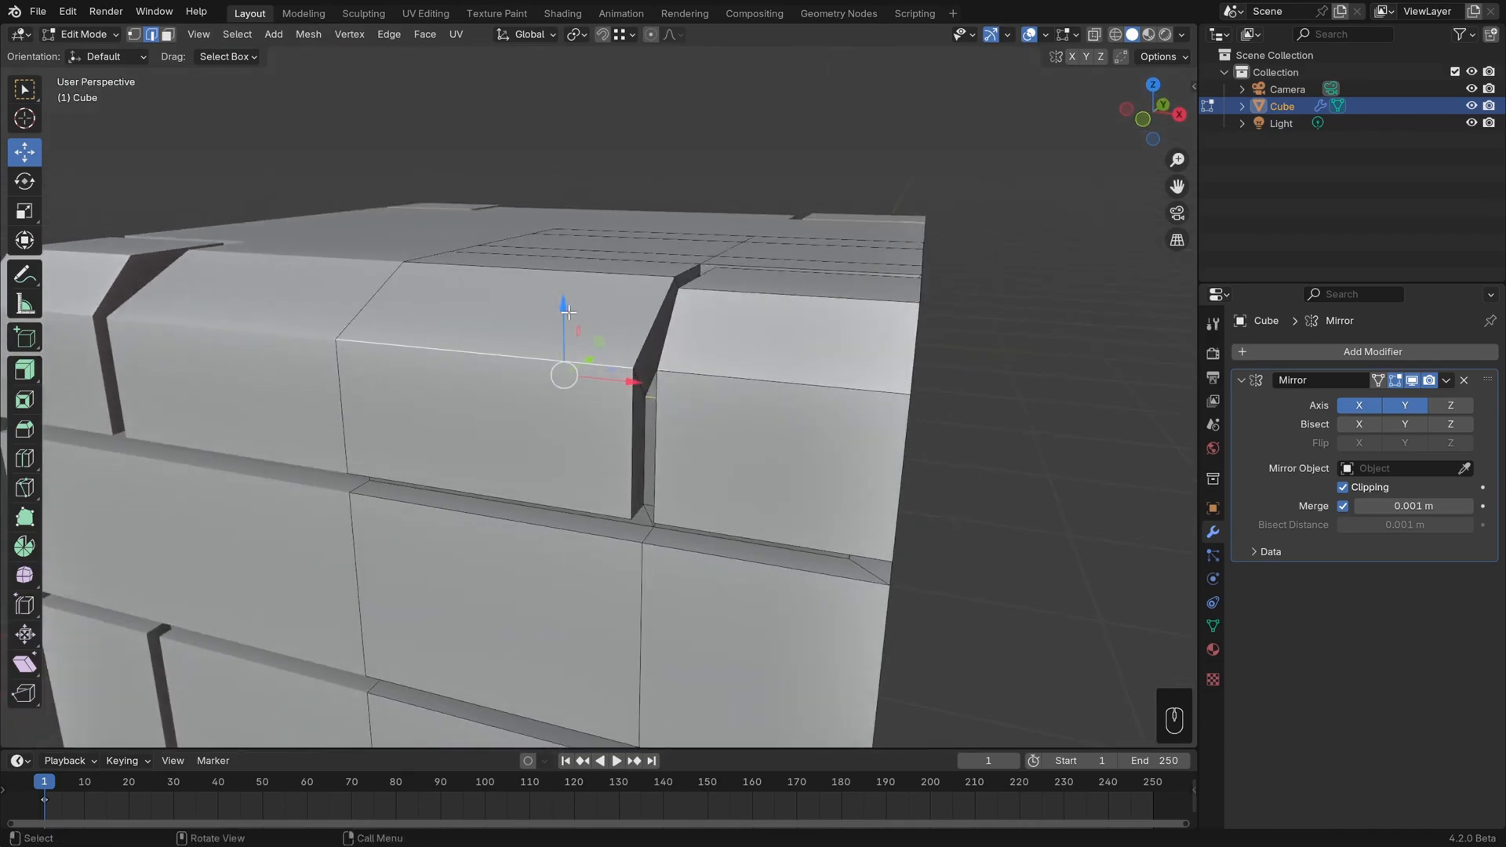
pyautogui.moveTo(565, 307); pyautogui.dragTo(569, 387)
pyautogui.moveTo(569, 387); pyautogui.dragTo(687, 389, button='middle')
# Using the wireframe right view, raise the middle section's lower bevel edges about 0.015 m along Z, and return to solid shading
pyautogui.press('KP_3')
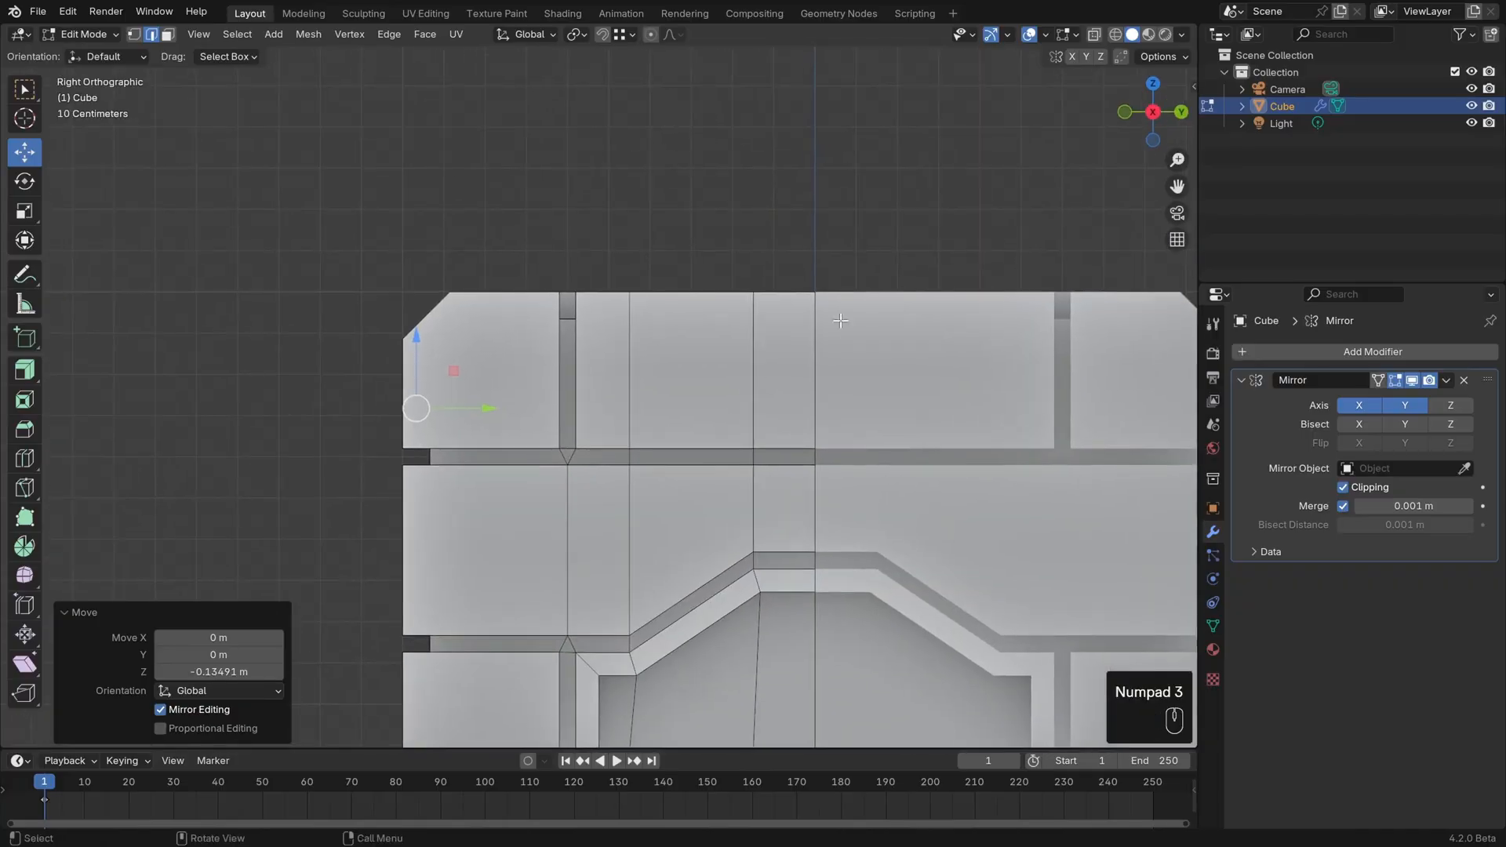
pyautogui.click(1115, 37)
pyautogui.scroll(2, 683, 376)
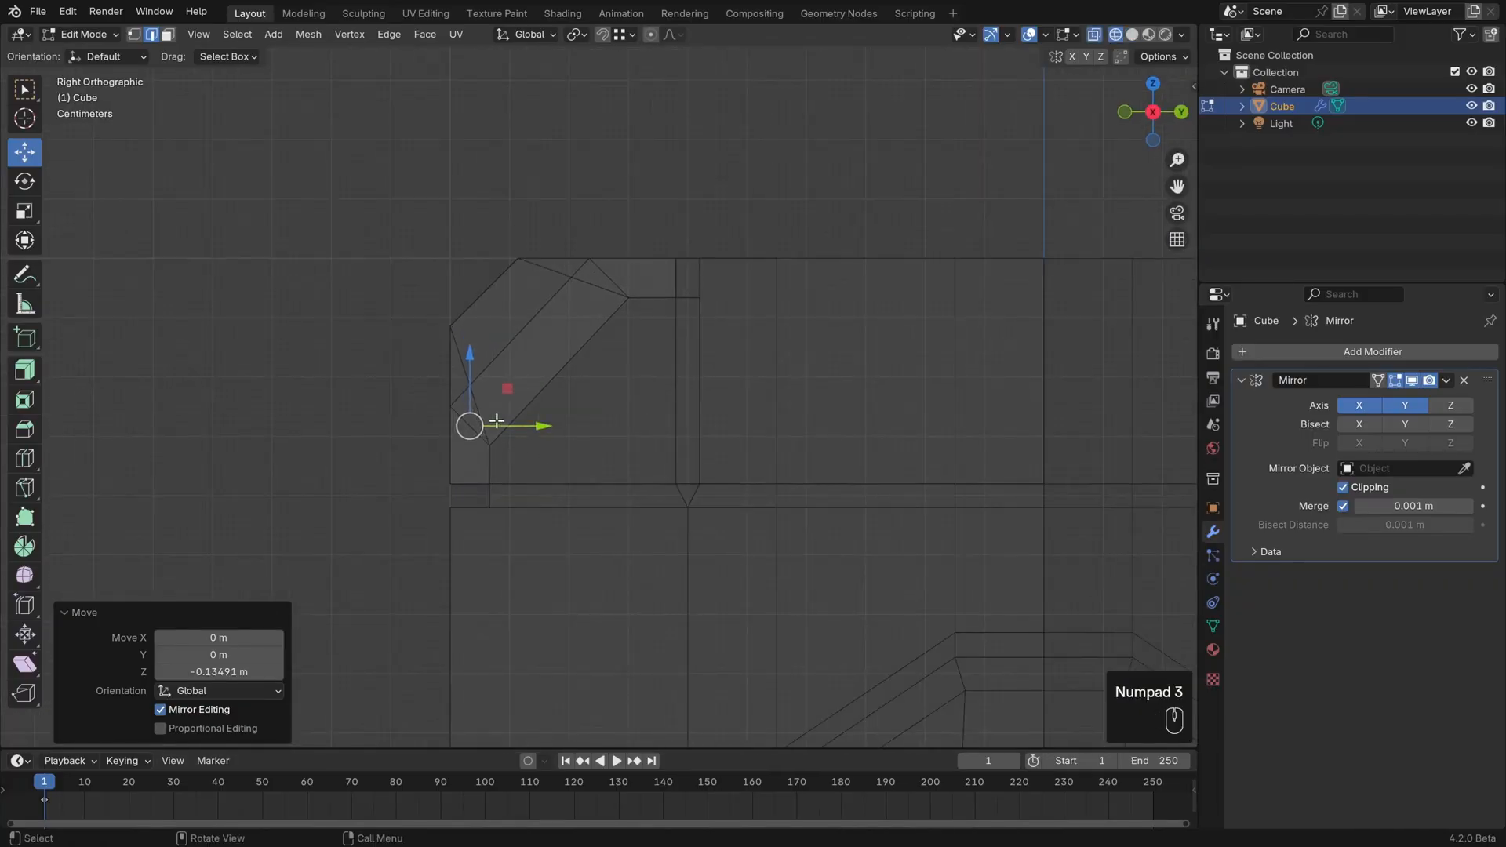
pyautogui.moveTo(470, 355); pyautogui.dragTo(469, 346)
pyautogui.moveTo(356, 407); pyautogui.dragTo(479, 443, button='middle')
pyautogui.click(1132, 35)
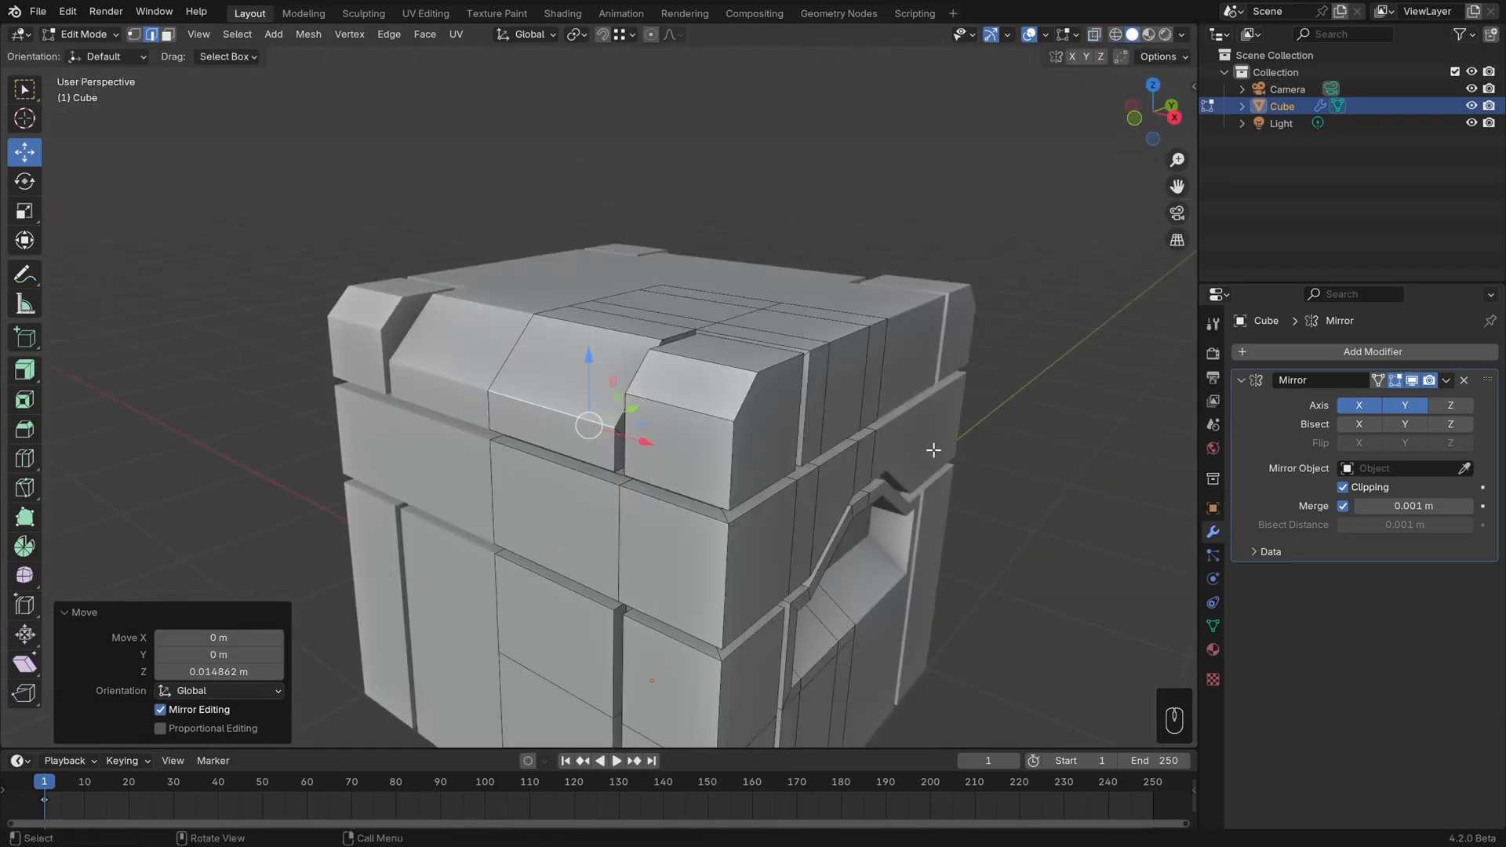
# Add one centred vertical loop cut through the middle front section, between the mirror line and the groove
pyautogui.keyDown('shift'); pyautogui.moveTo(512, 493); pyautogui.dragTo(530, 337, button='middle'); pyautogui.keyUp('shift')
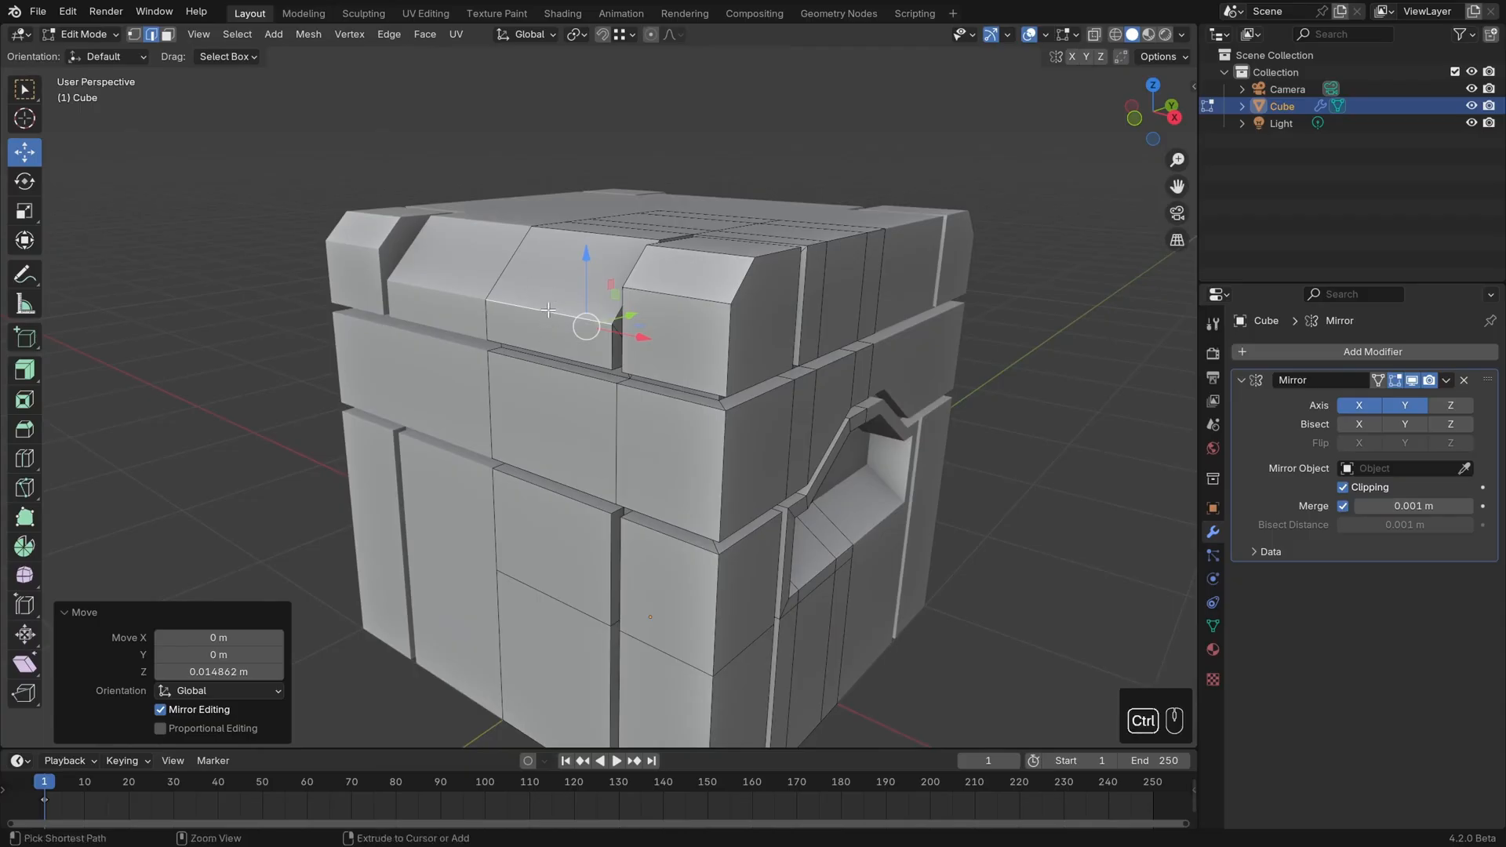
pyautogui.hotkey('ctrl', 'r')
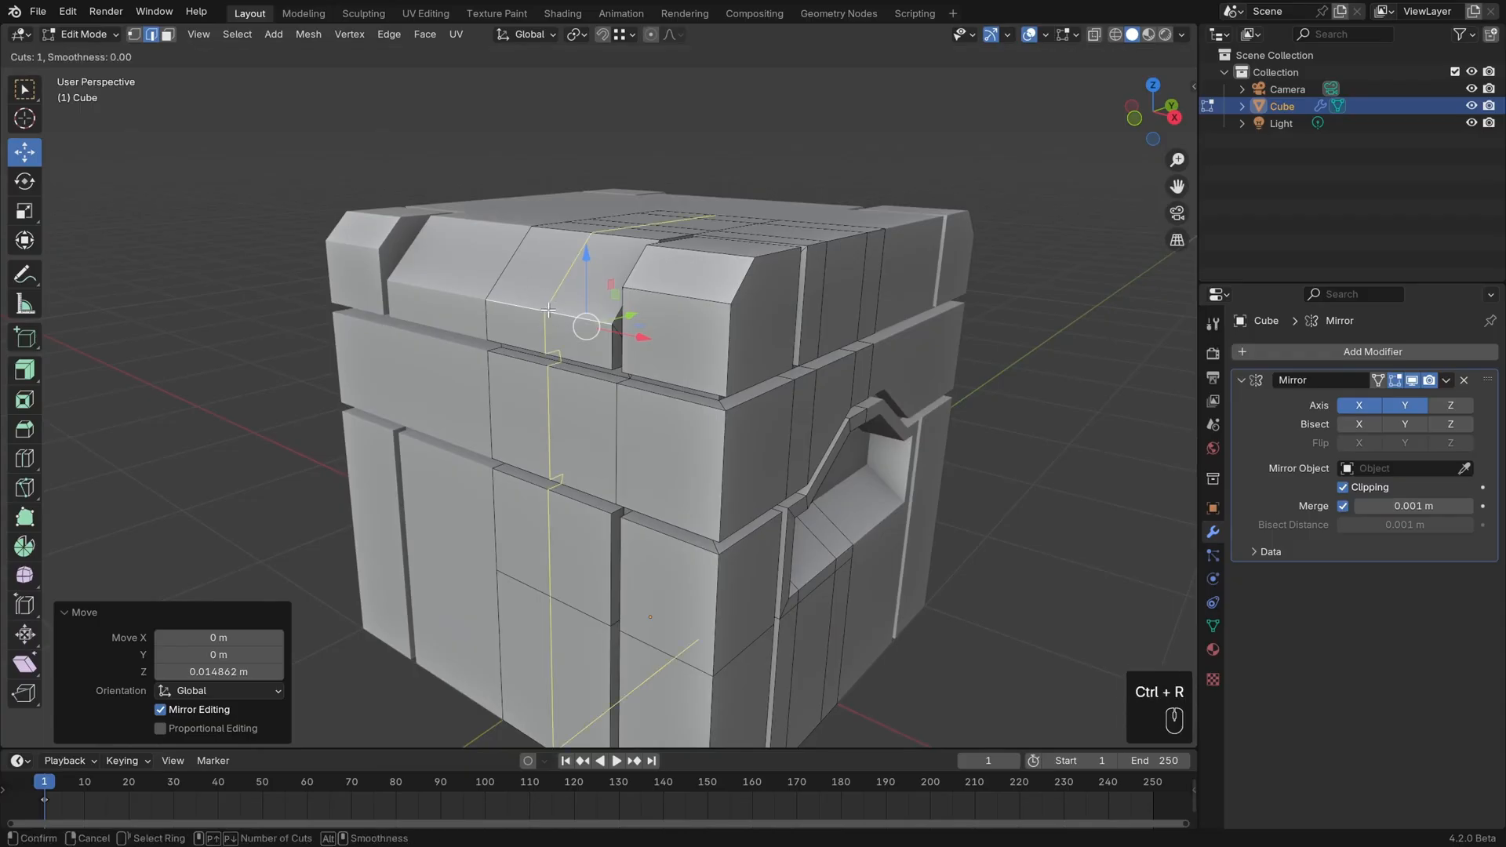
pyautogui.click(547, 310)
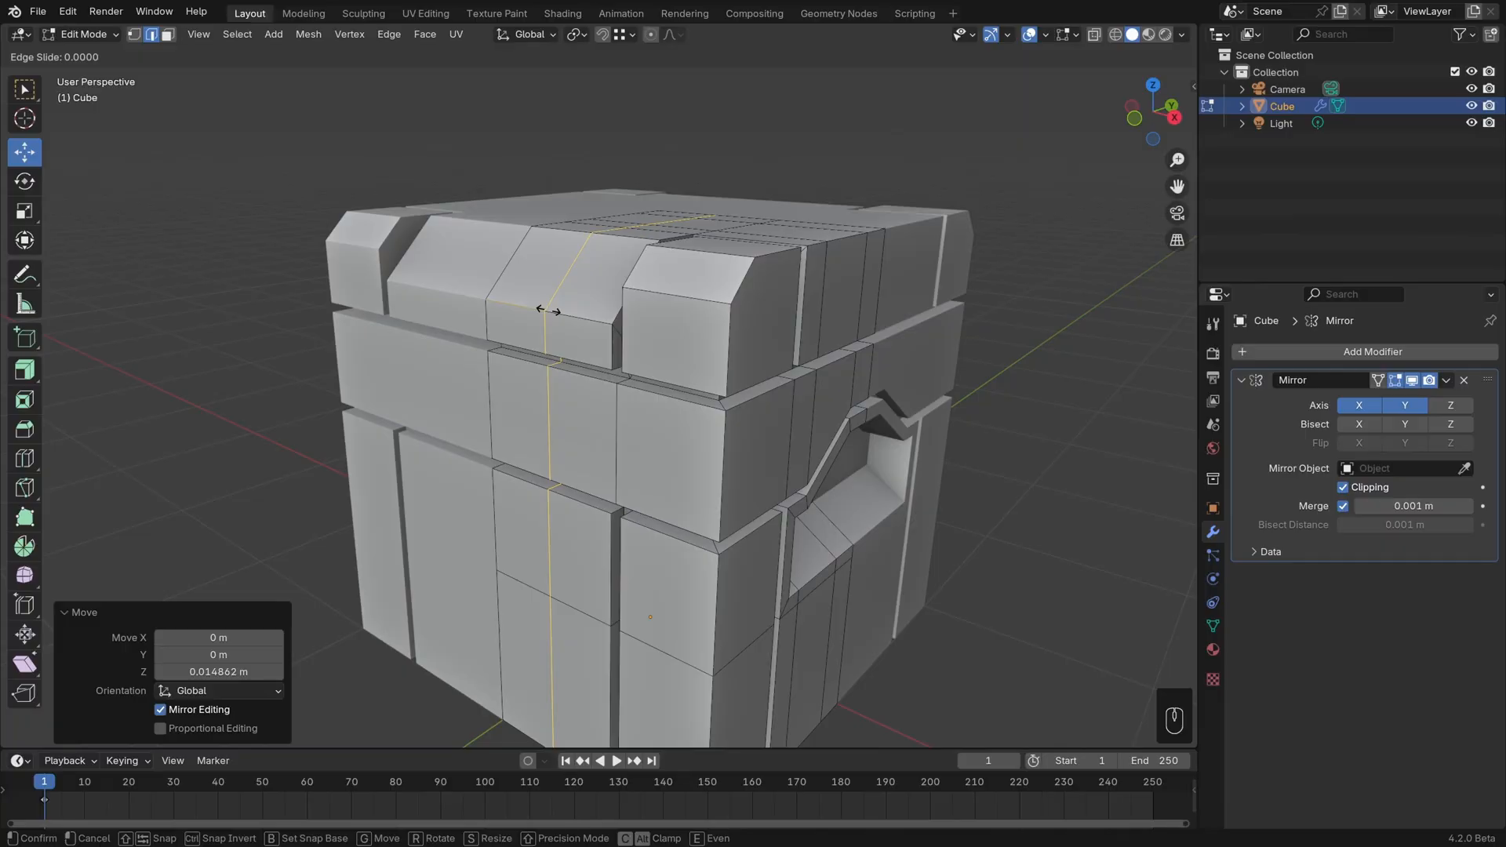
pyautogui.press('Return')
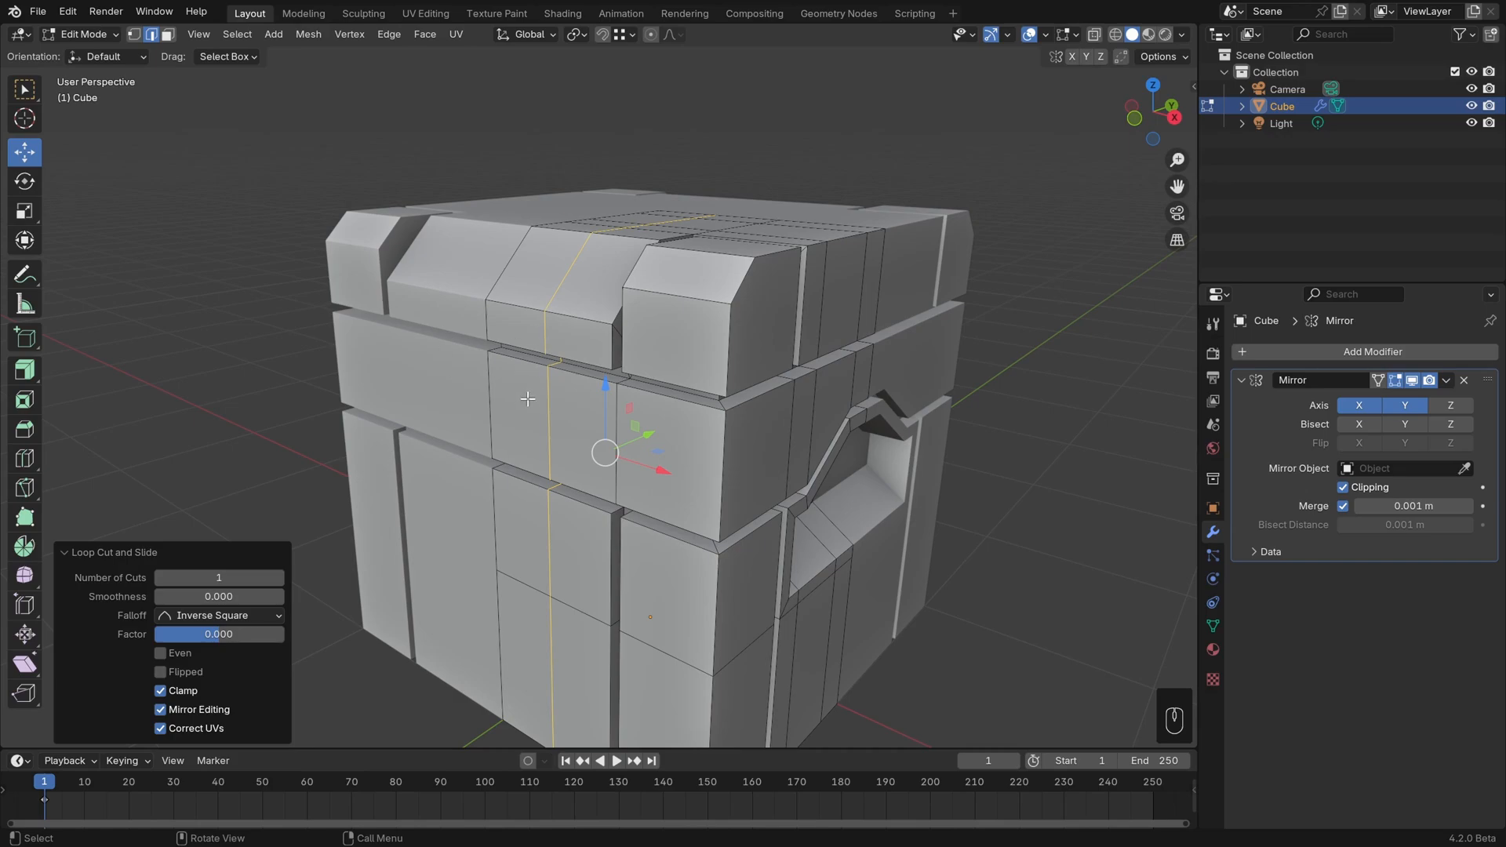
# Select the front, bevel and adjoining top faces of the strip beside the mirror line and duplicate them in place
pyautogui.press('3')
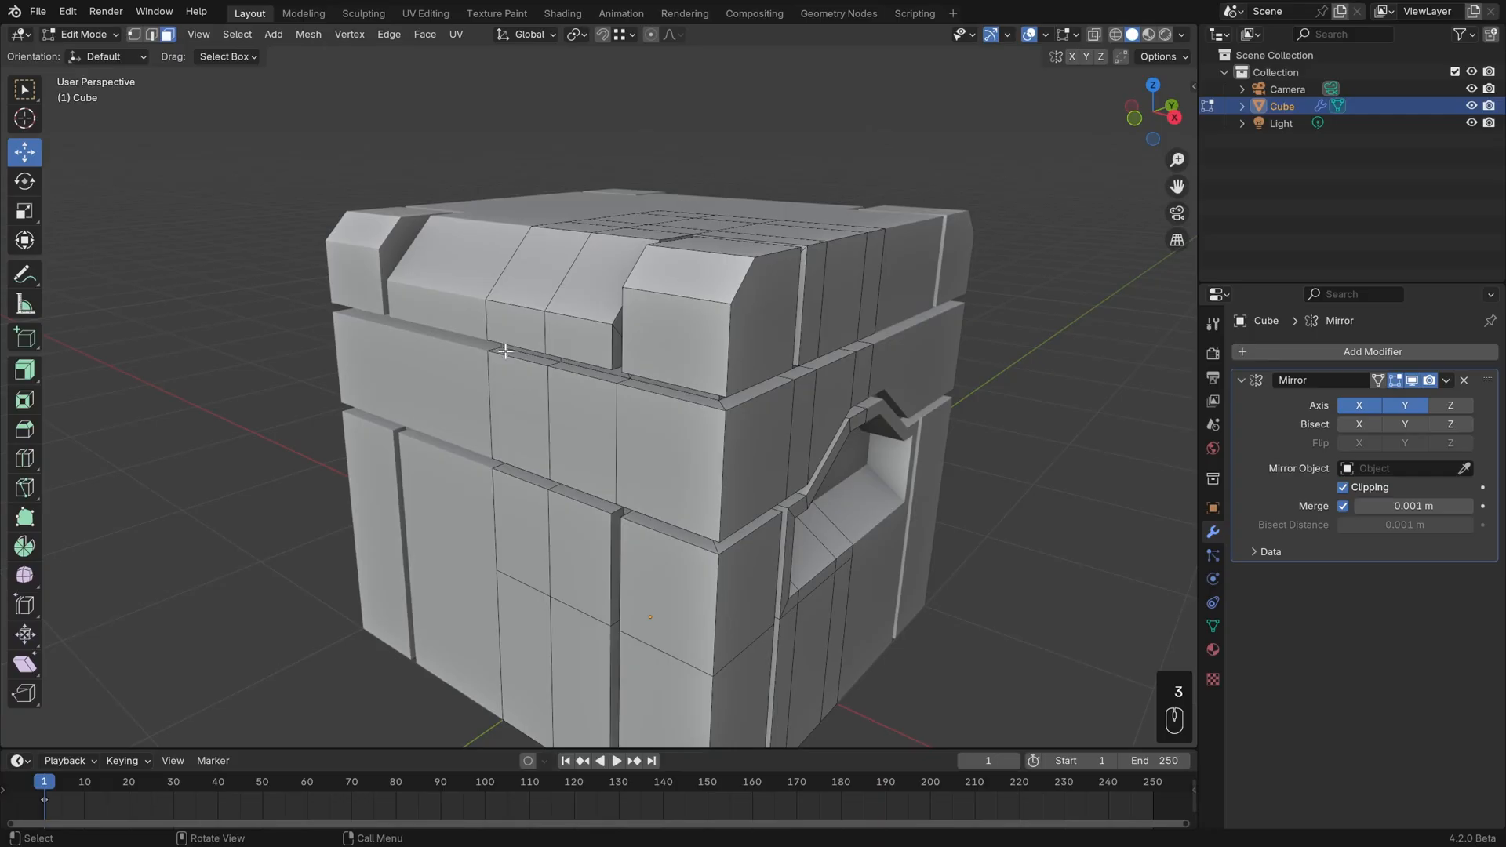
pyautogui.click(516, 328)
pyautogui.keyDown('shift'); pyautogui.click(543, 268); pyautogui.keyUp('shift')
pyautogui.moveTo(553, 264); pyautogui.dragTo(558, 304, button='middle')
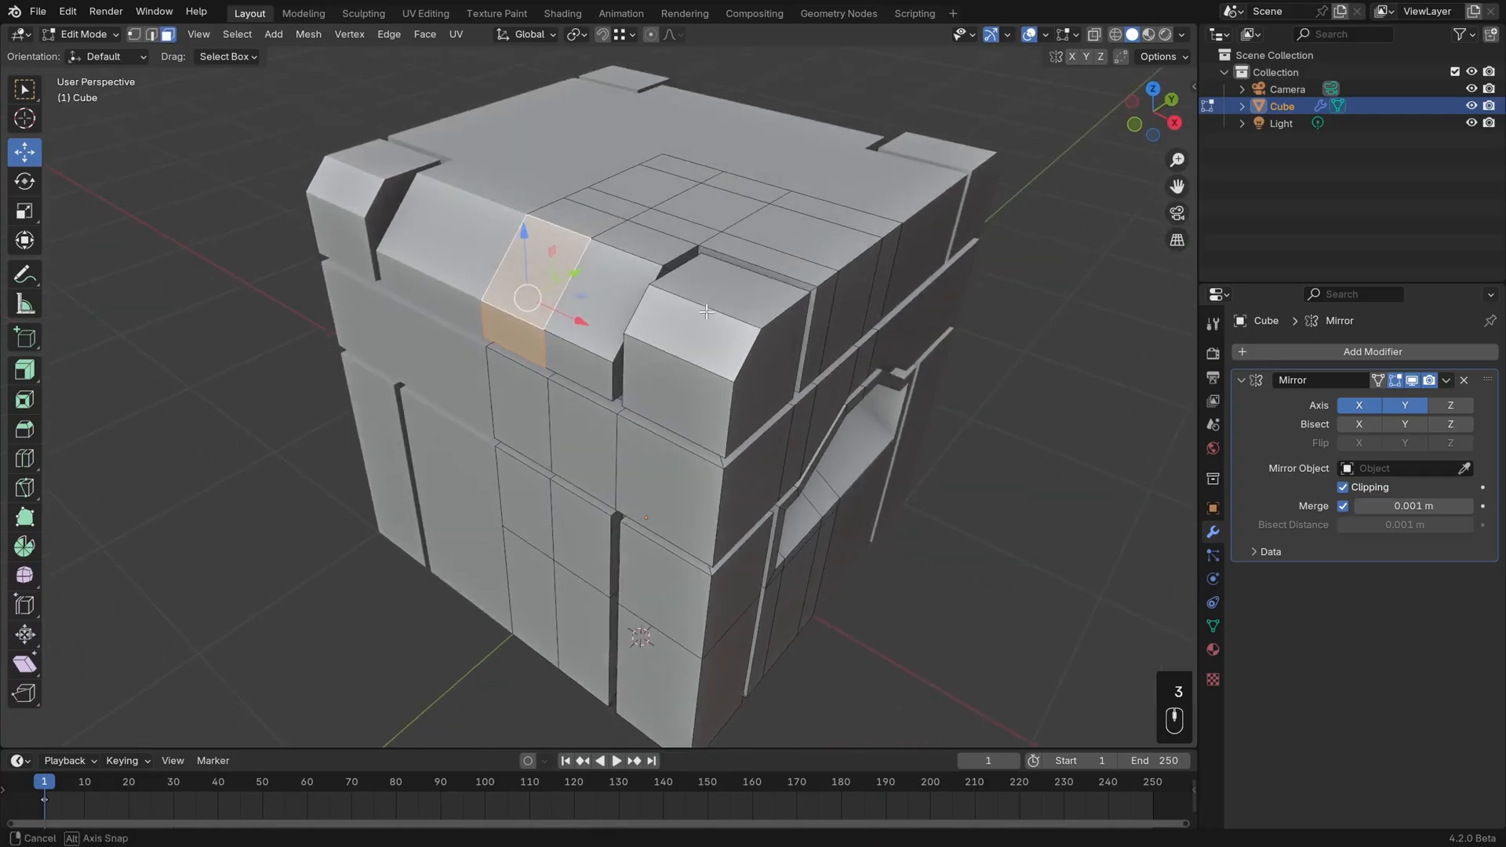
pyautogui.keyDown('shift'); pyautogui.click(598, 221); pyautogui.keyUp('shift')
pyautogui.keyDown('shift'); pyautogui.moveTo(742, 309); pyautogui.dragTo(772, 358, button='middle'); pyautogui.keyUp('shift')
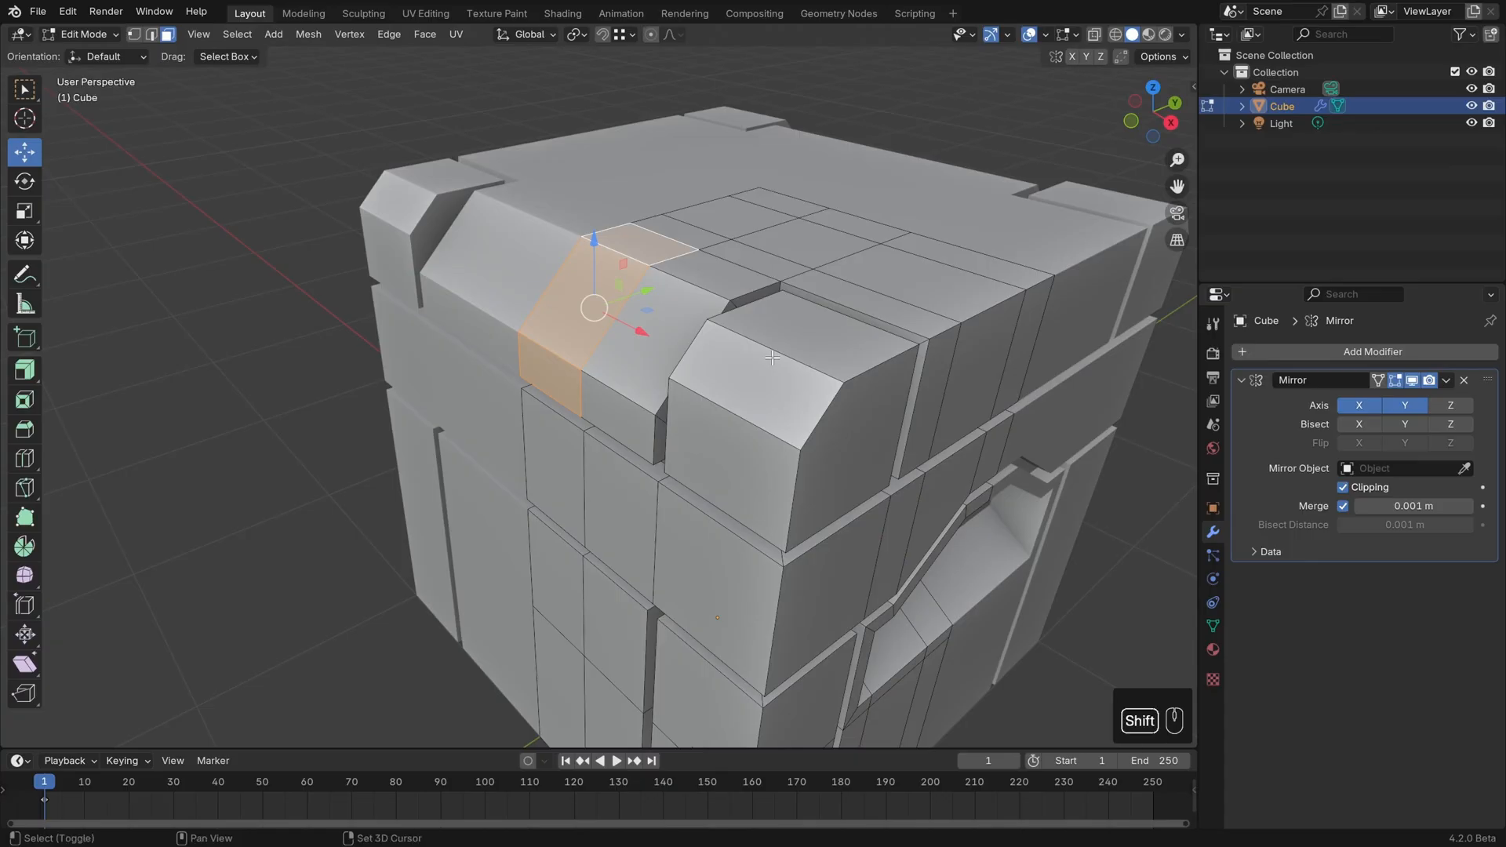
pyautogui.hotkey('shift', 'd')
pyautogui.rightClick(772, 357)
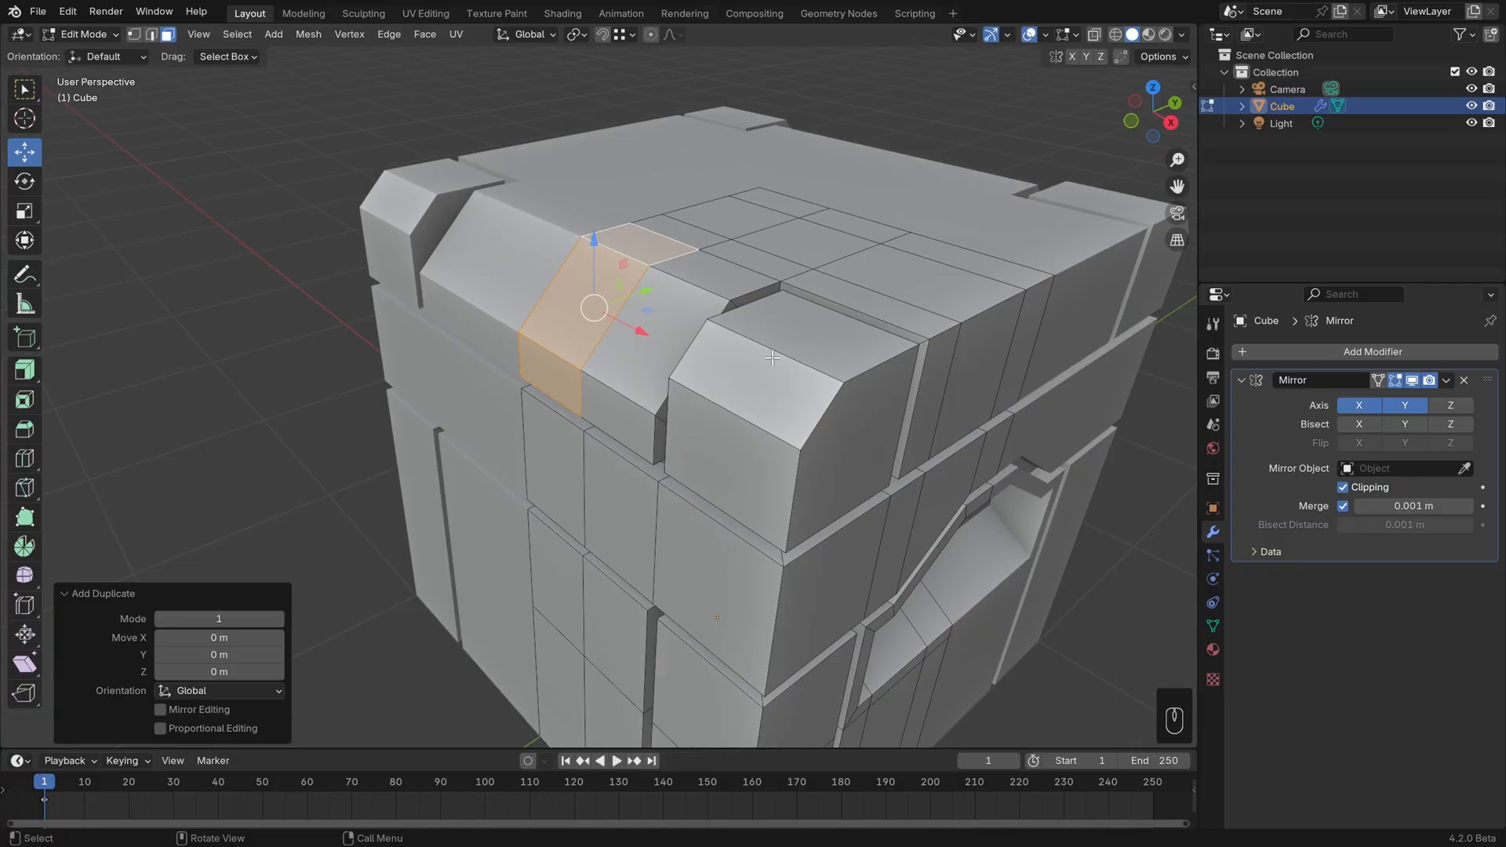
pyautogui.press('g')
pyautogui.press('Escape')
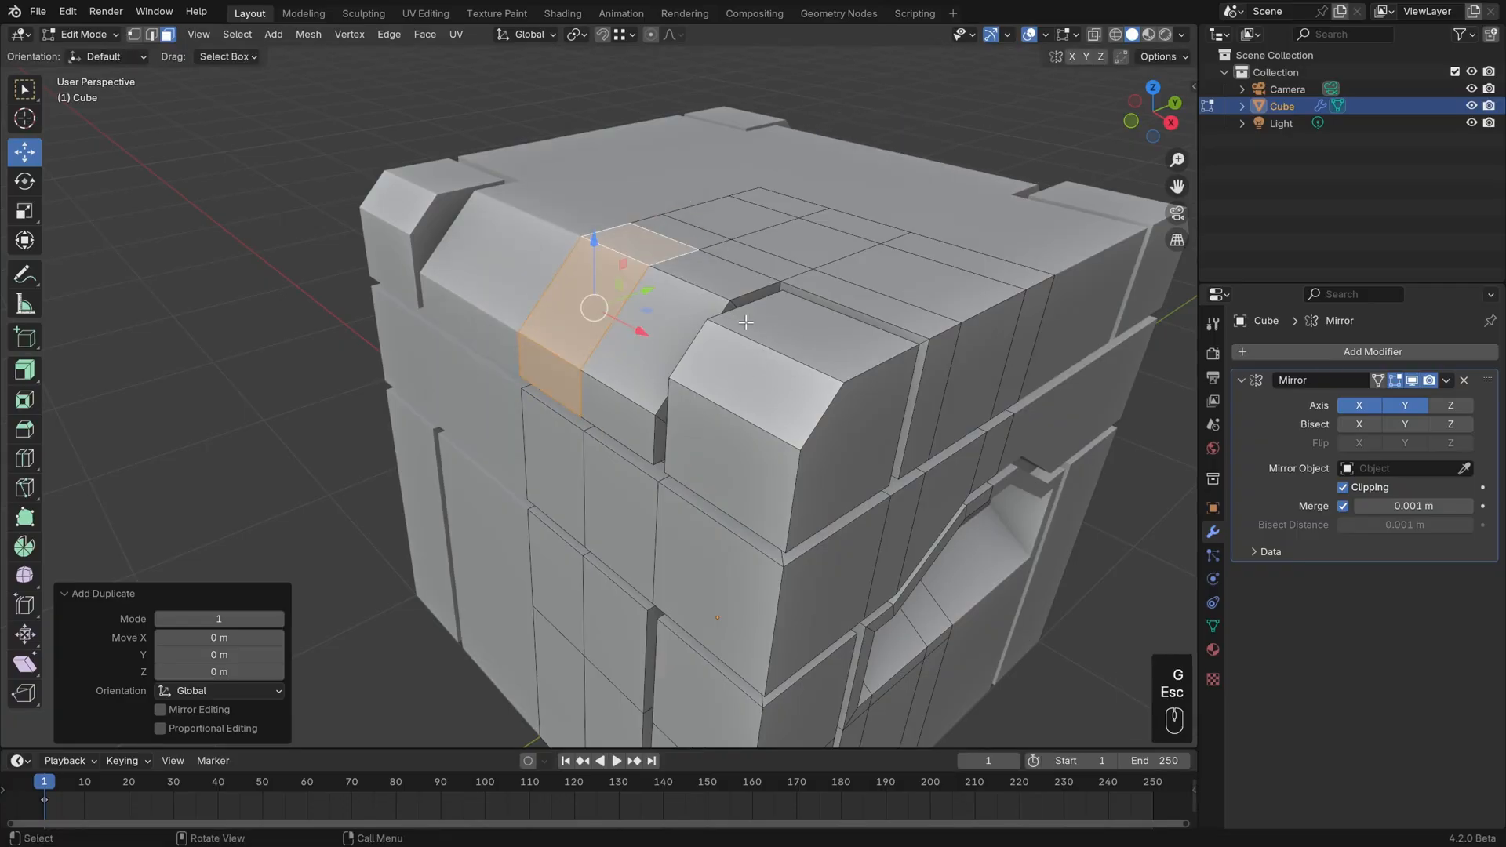
# Separate the duplicated strip faces into their own object, return to Object Mode and select the main cube
pyautogui.press('p')
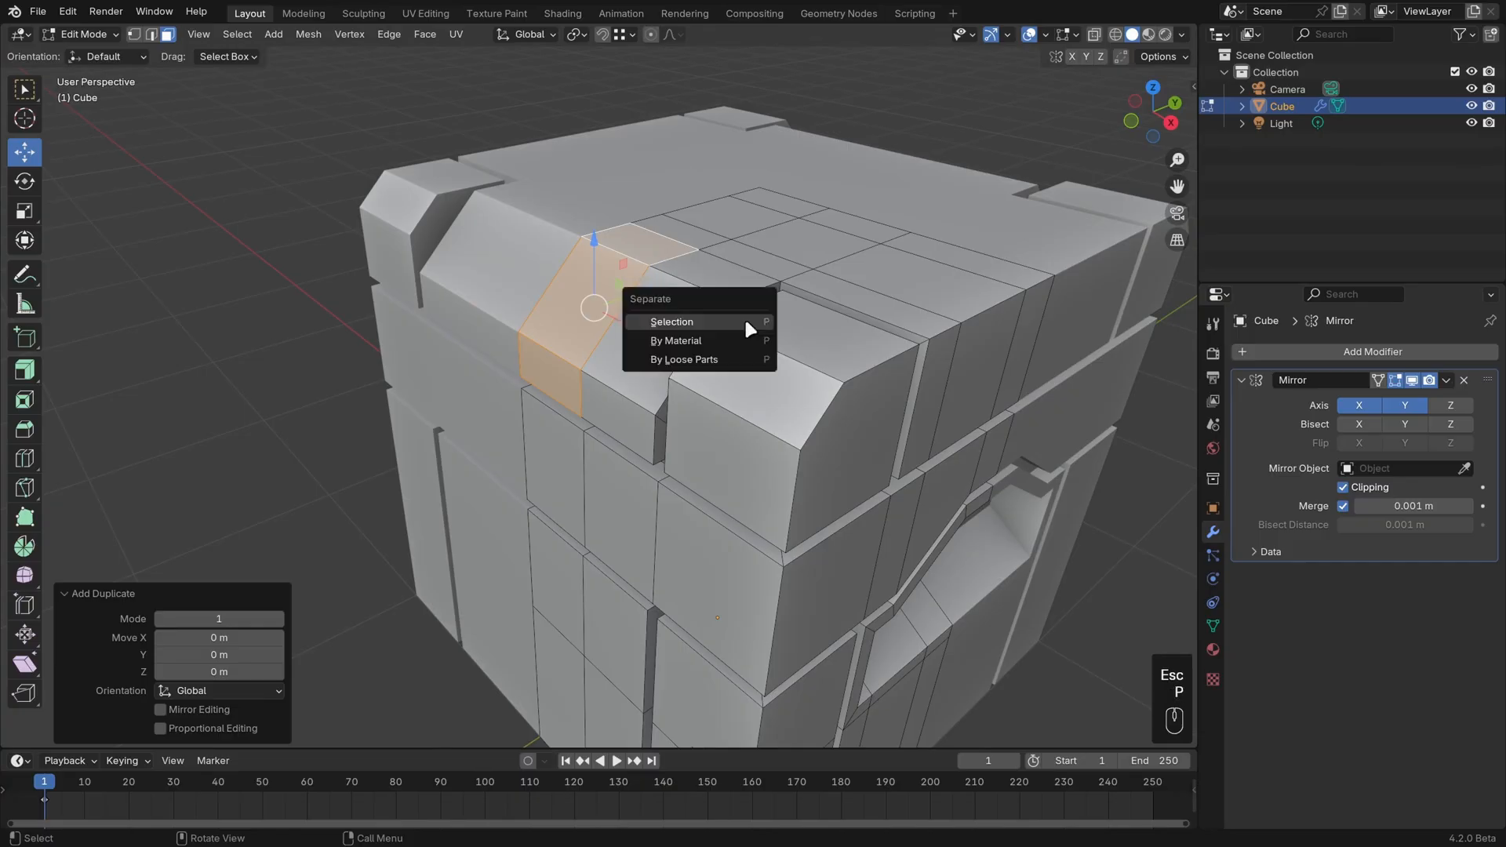
pyautogui.click(747, 325)
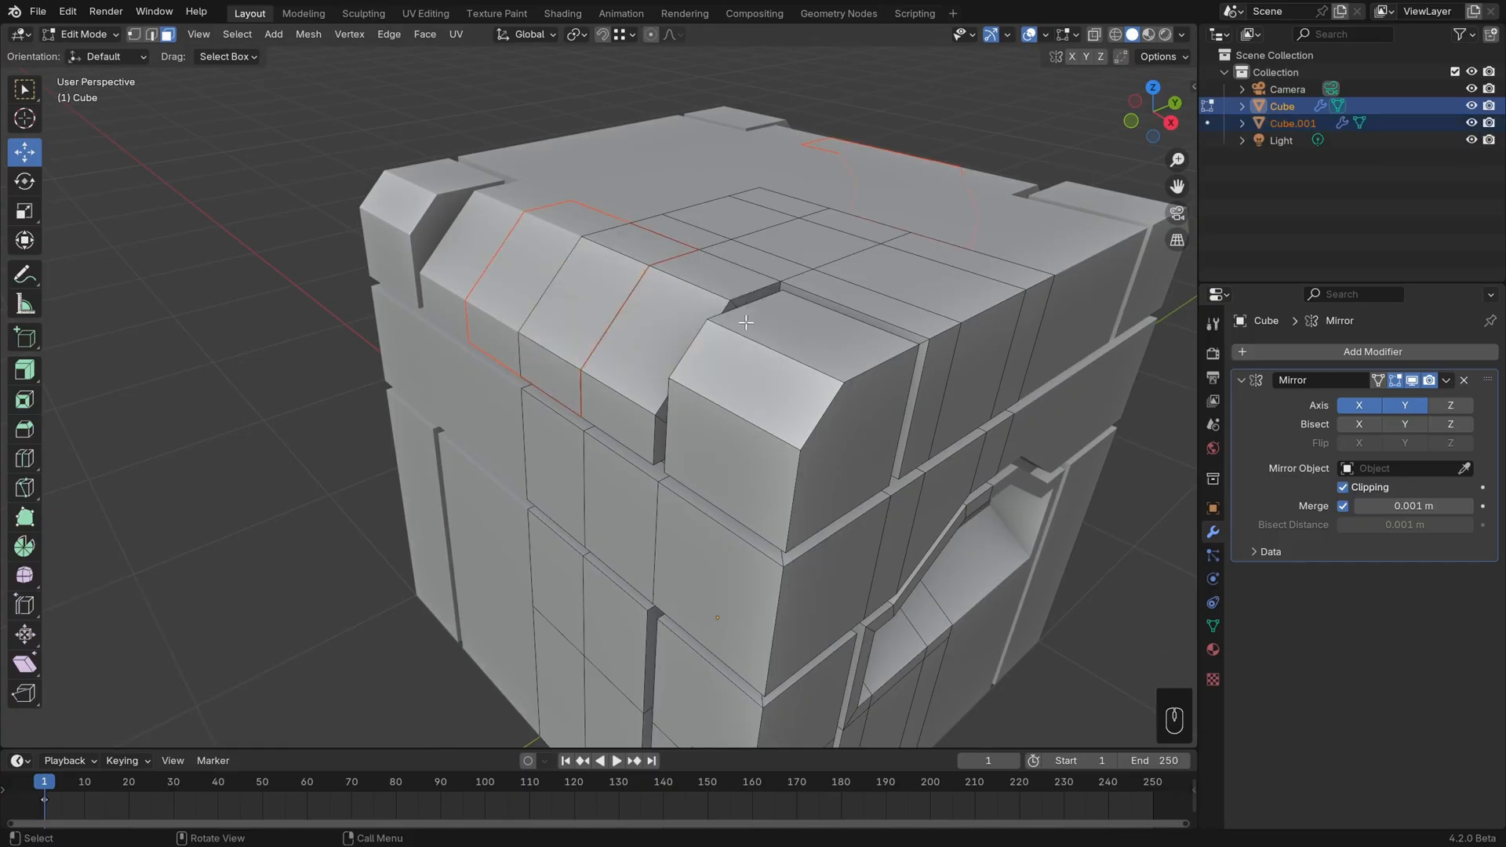
pyautogui.click(302, 35)
pyautogui.moveTo(375, 182)
pyautogui.press('Tab')
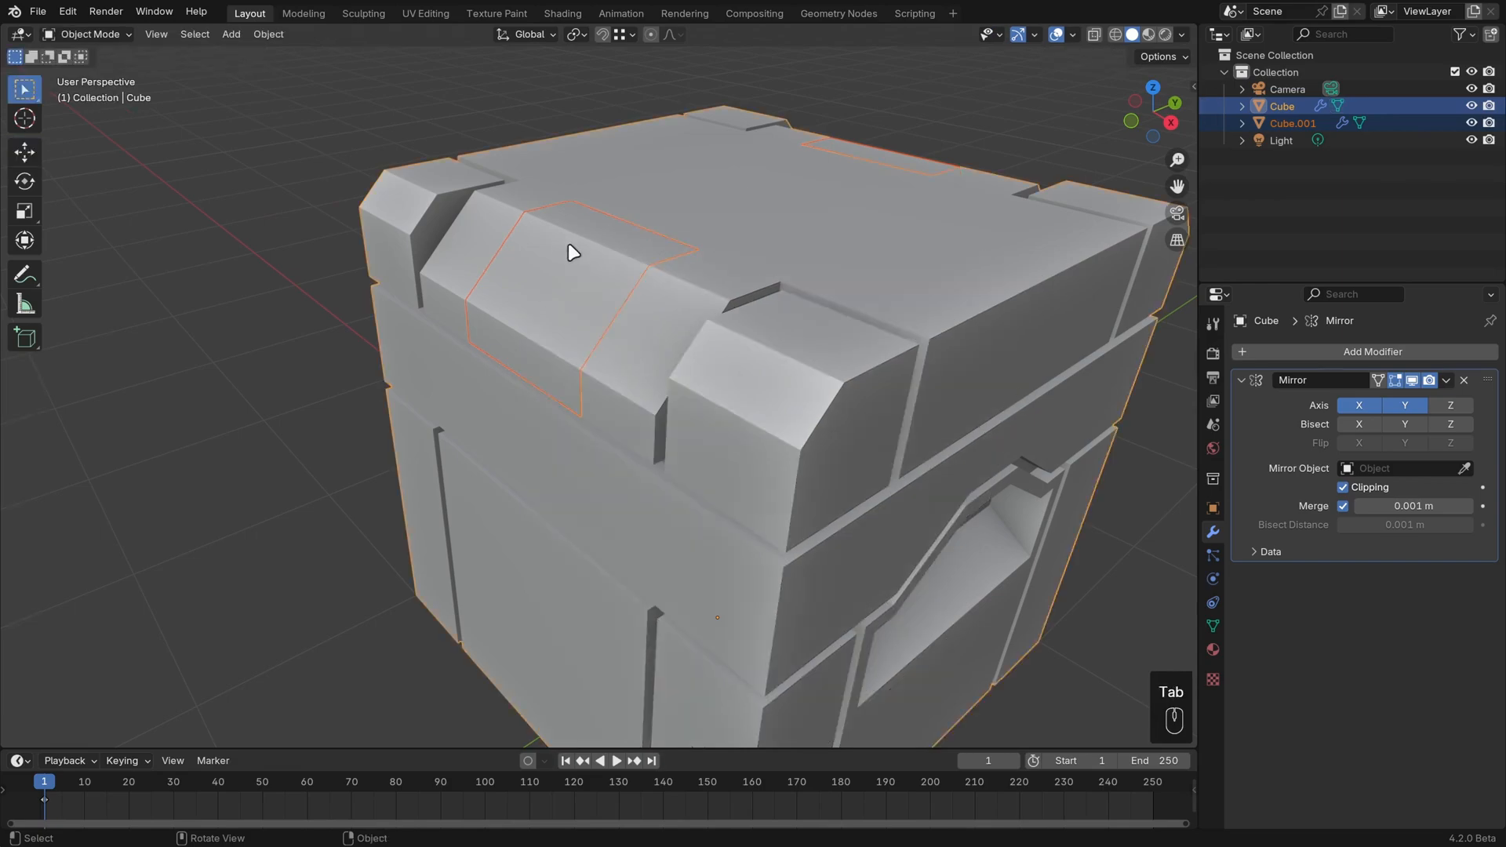
pyautogui.click(651, 252)
pyautogui.click(800, 239)
pyautogui.click(645, 245)
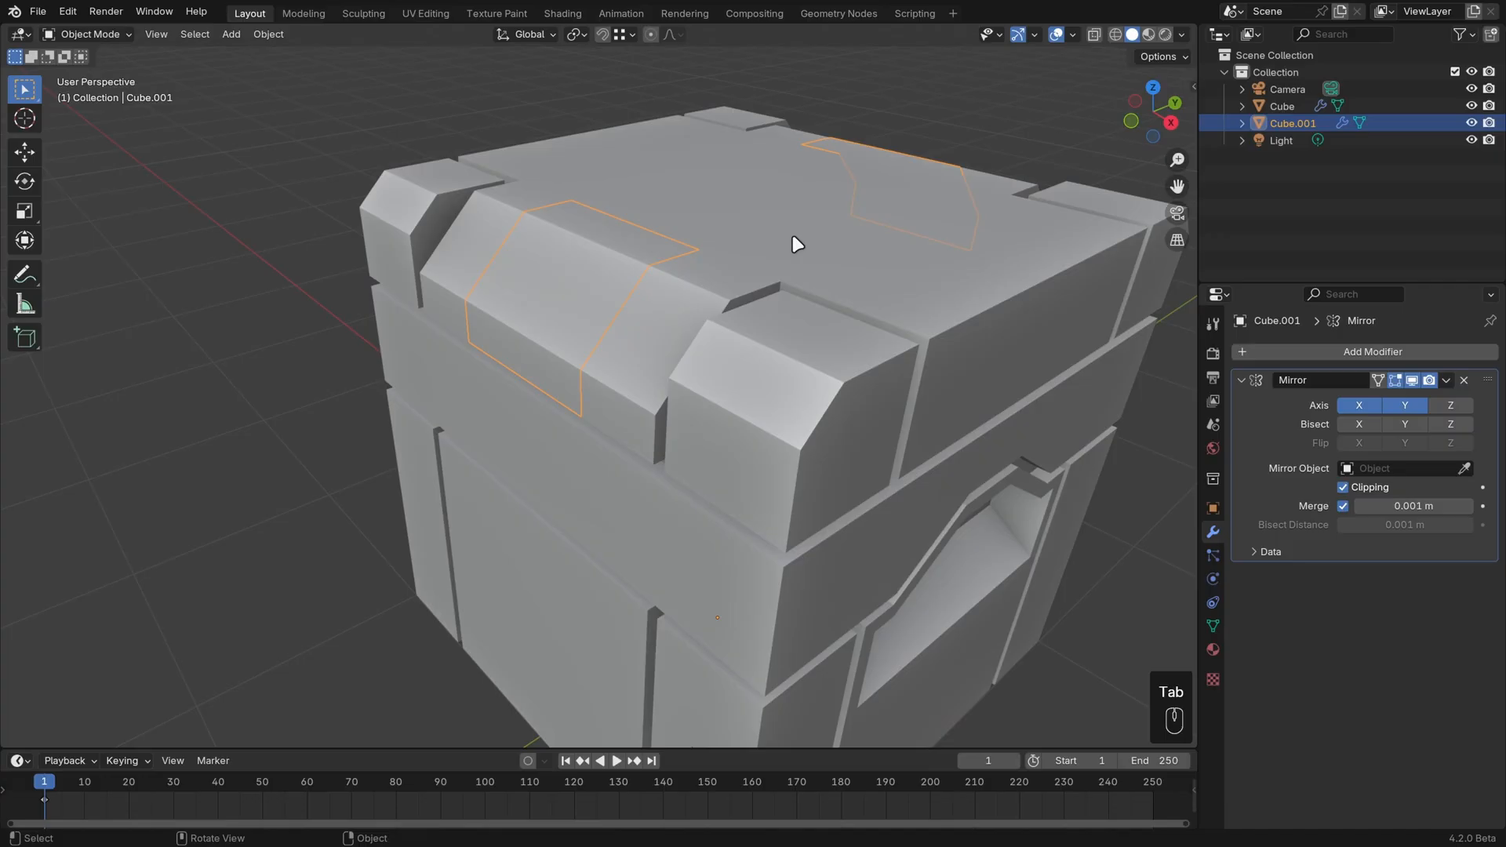
pyautogui.click(793, 238)
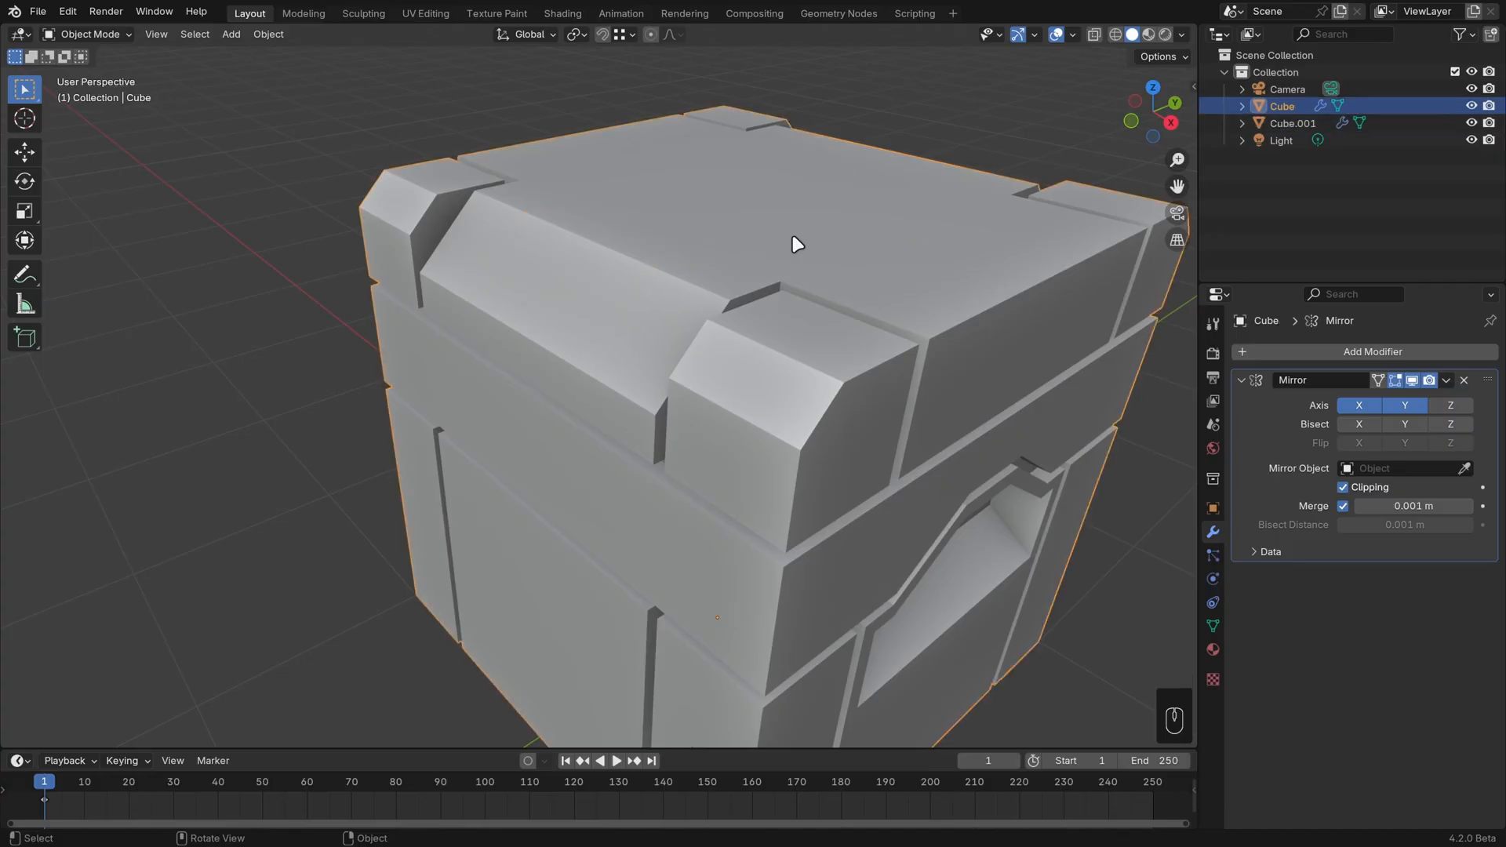
# Rename the main cube object "Crate" and the separated strip object "Crate Latch"
pyautogui.doubleClick(1283, 106)
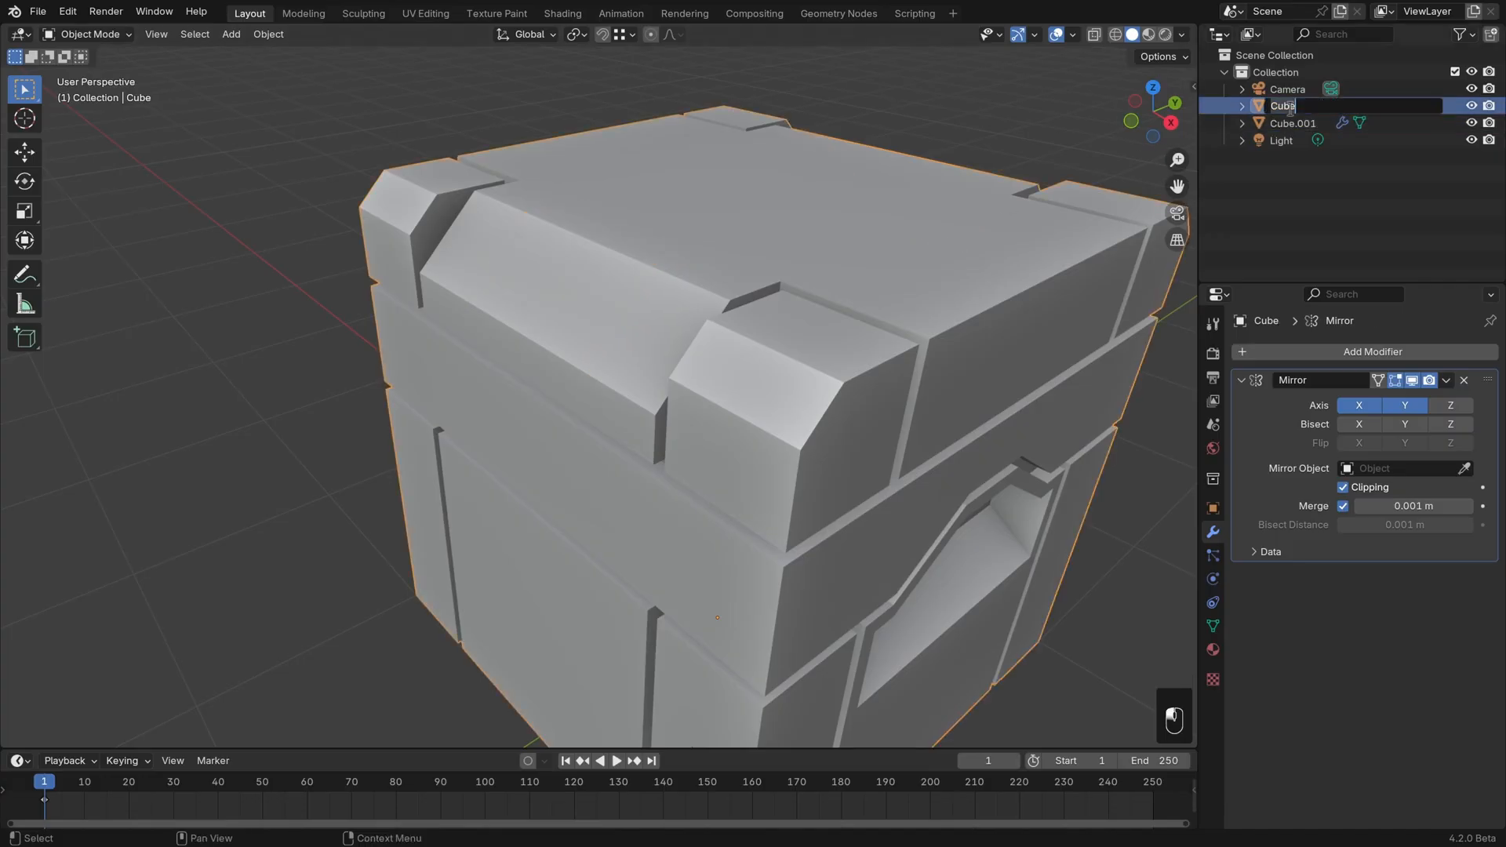
pyautogui.write('Crate')
pyautogui.press('Return')
pyautogui.doubleClick(1291, 123)
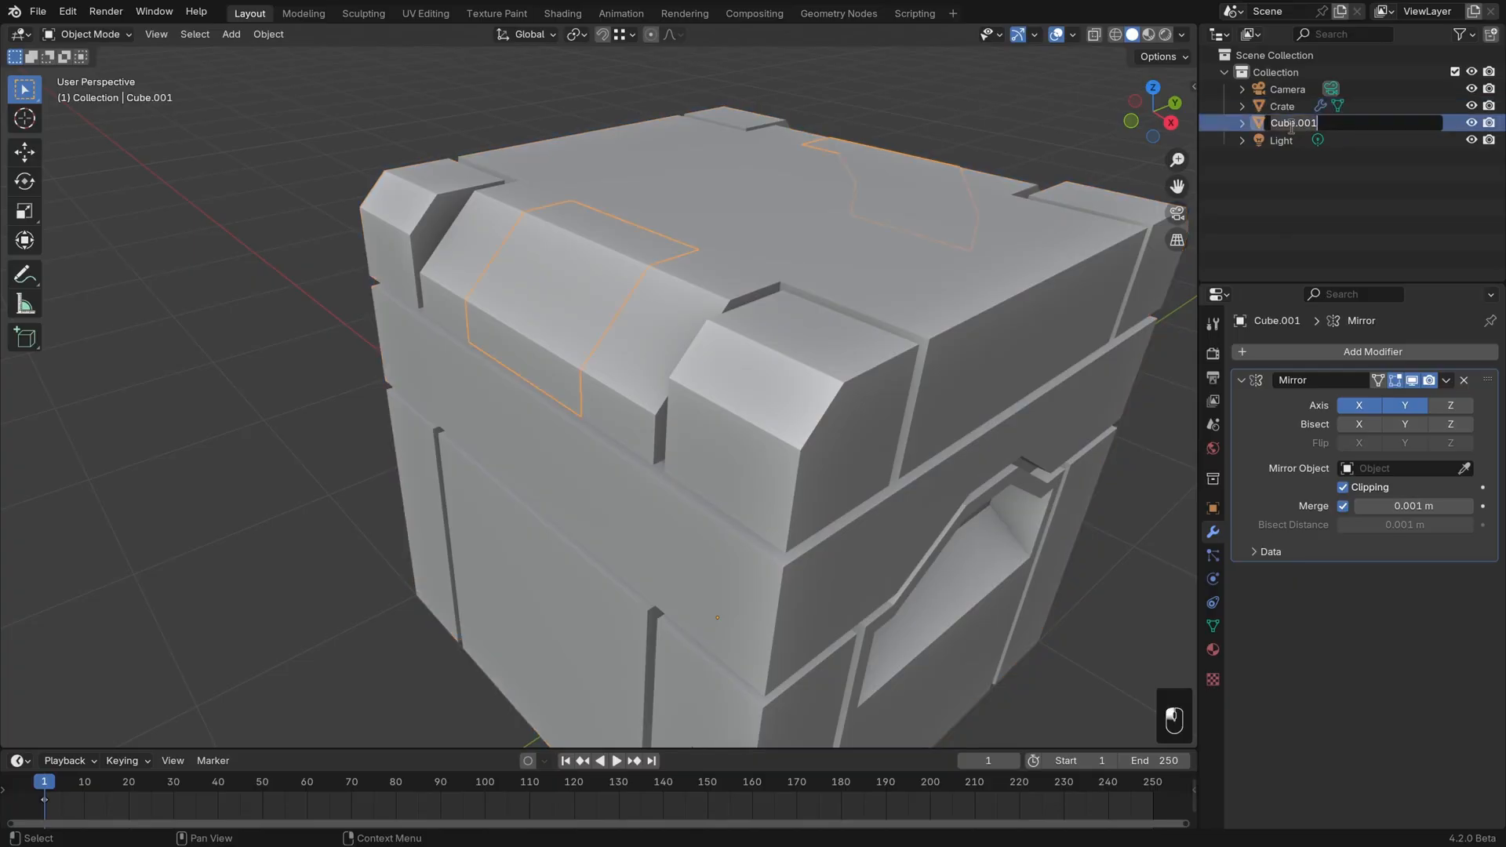
pyautogui.press('shift')
pyautogui.write('Crate Latch')
pyautogui.press('Return')
# In edge editing on Crate Latch, move the strip's top end edge along Y, further across the lid toward the crate's middle
pyautogui.press('Tab')
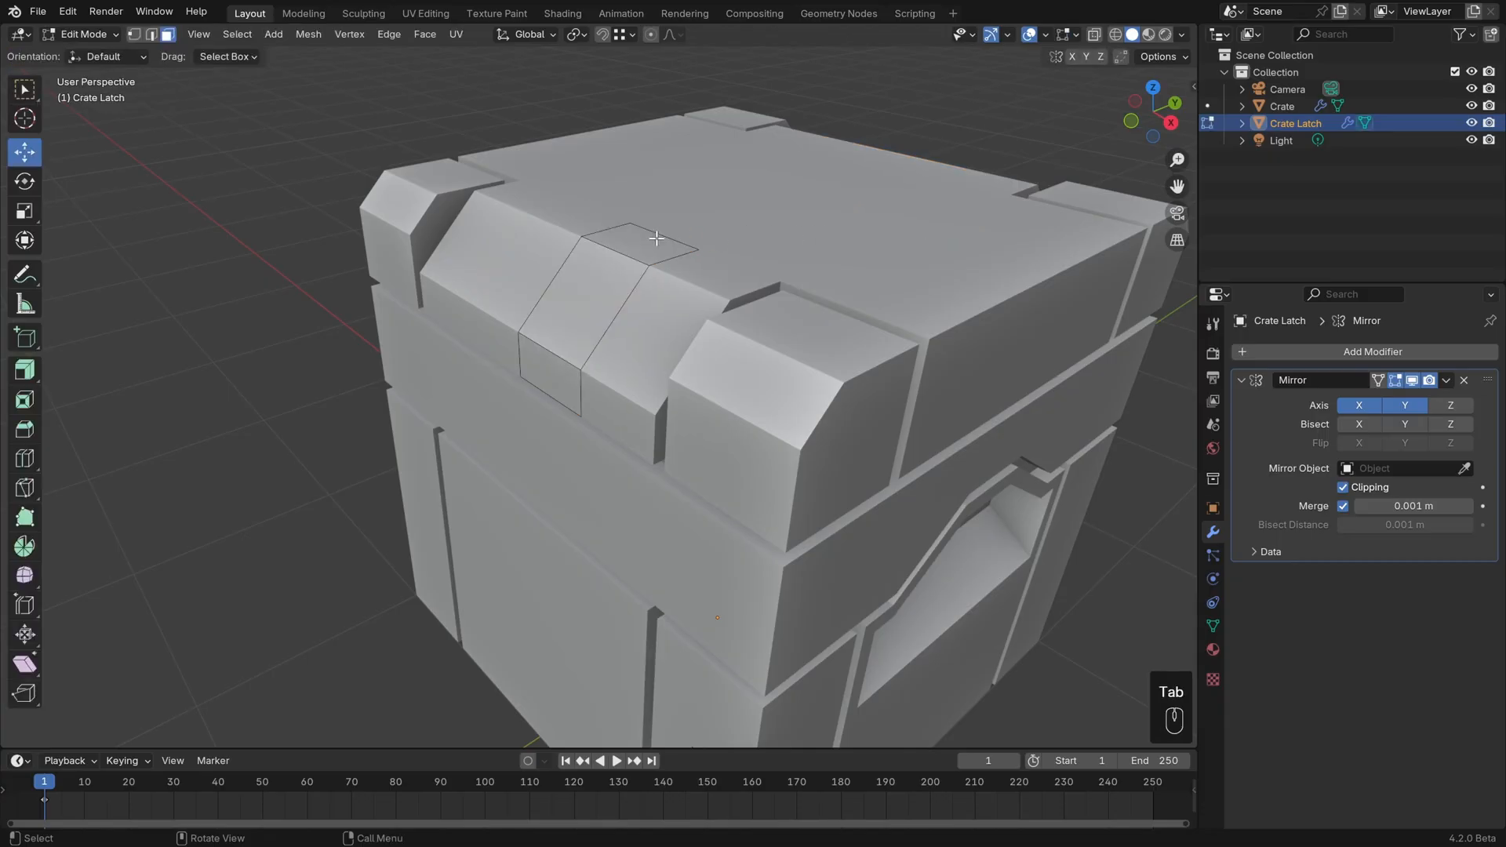
pyautogui.press('2')
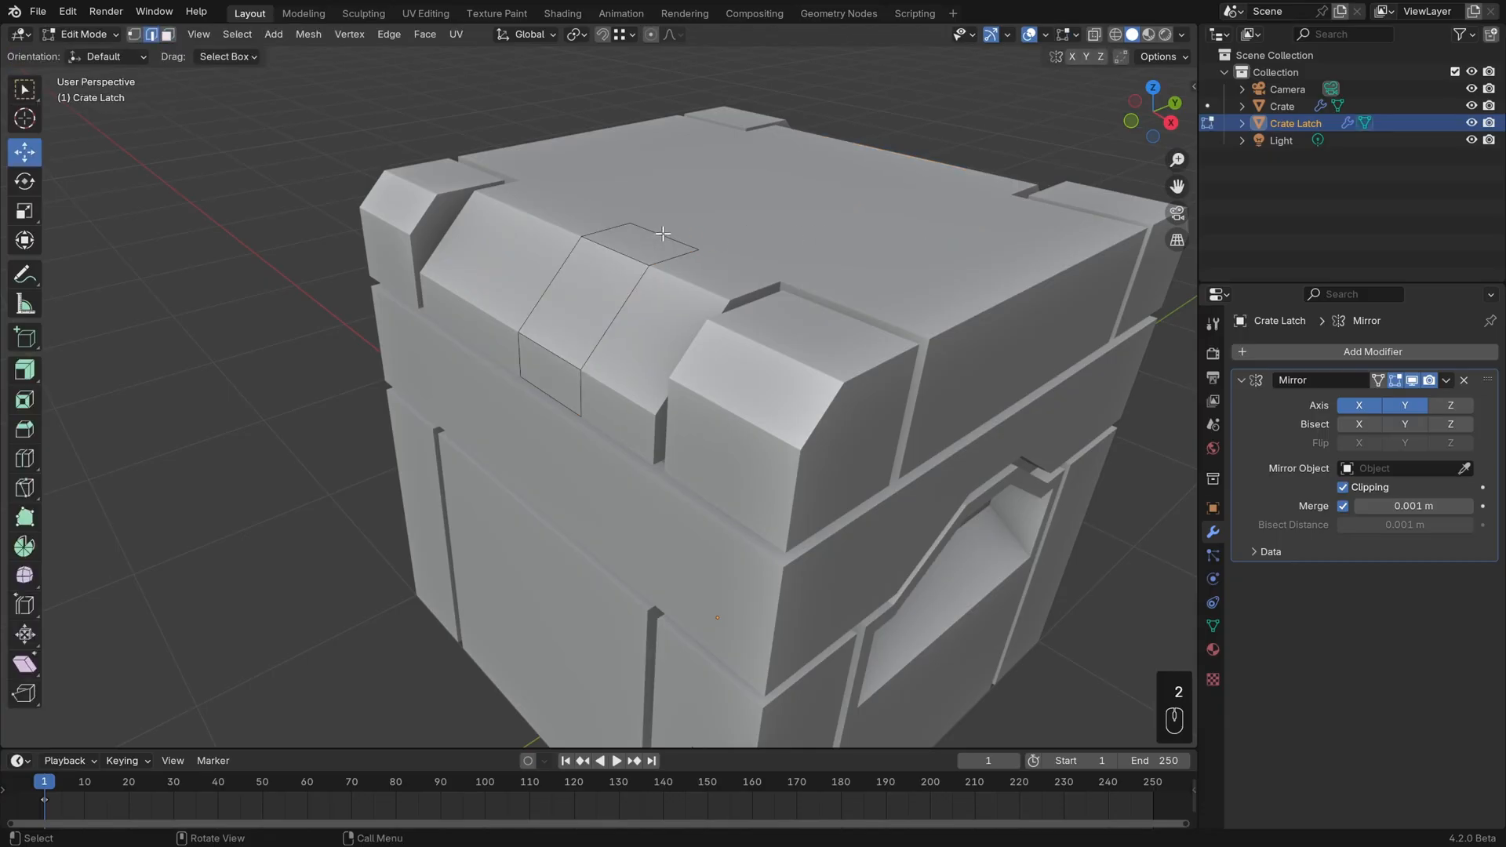
pyautogui.click(662, 235)
pyautogui.keyDown('shift'); pyautogui.moveTo(784, 239); pyautogui.dragTo(780, 286, button='middle'); pyautogui.keyUp('shift')
pyautogui.moveTo(780, 286); pyautogui.dragTo(723, 293, button='middle')
pyautogui.scroll(1, 724, 293)
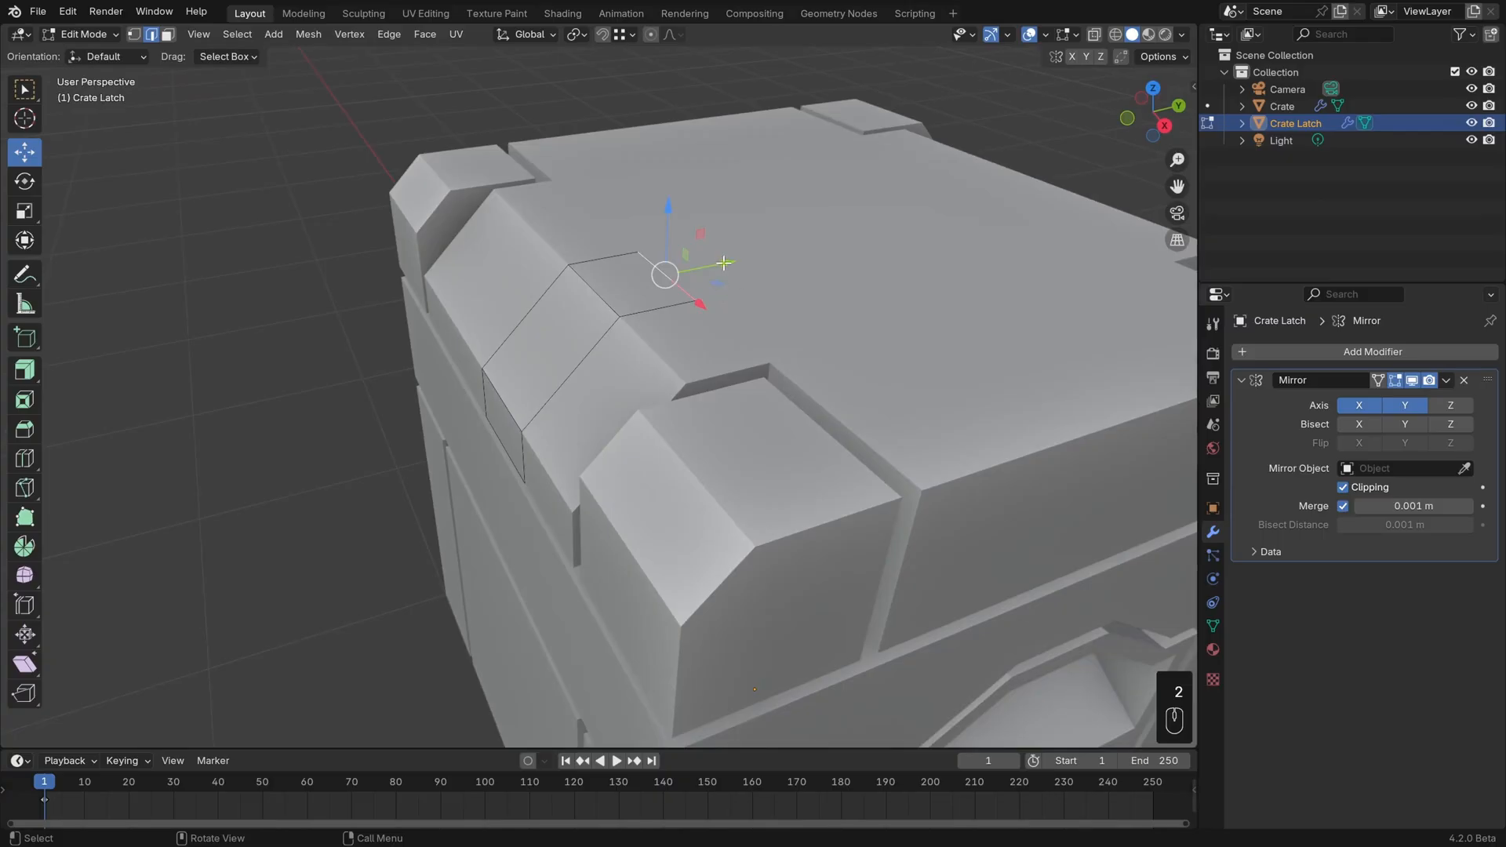
pyautogui.moveTo(722, 263); pyautogui.dragTo(970, 242)
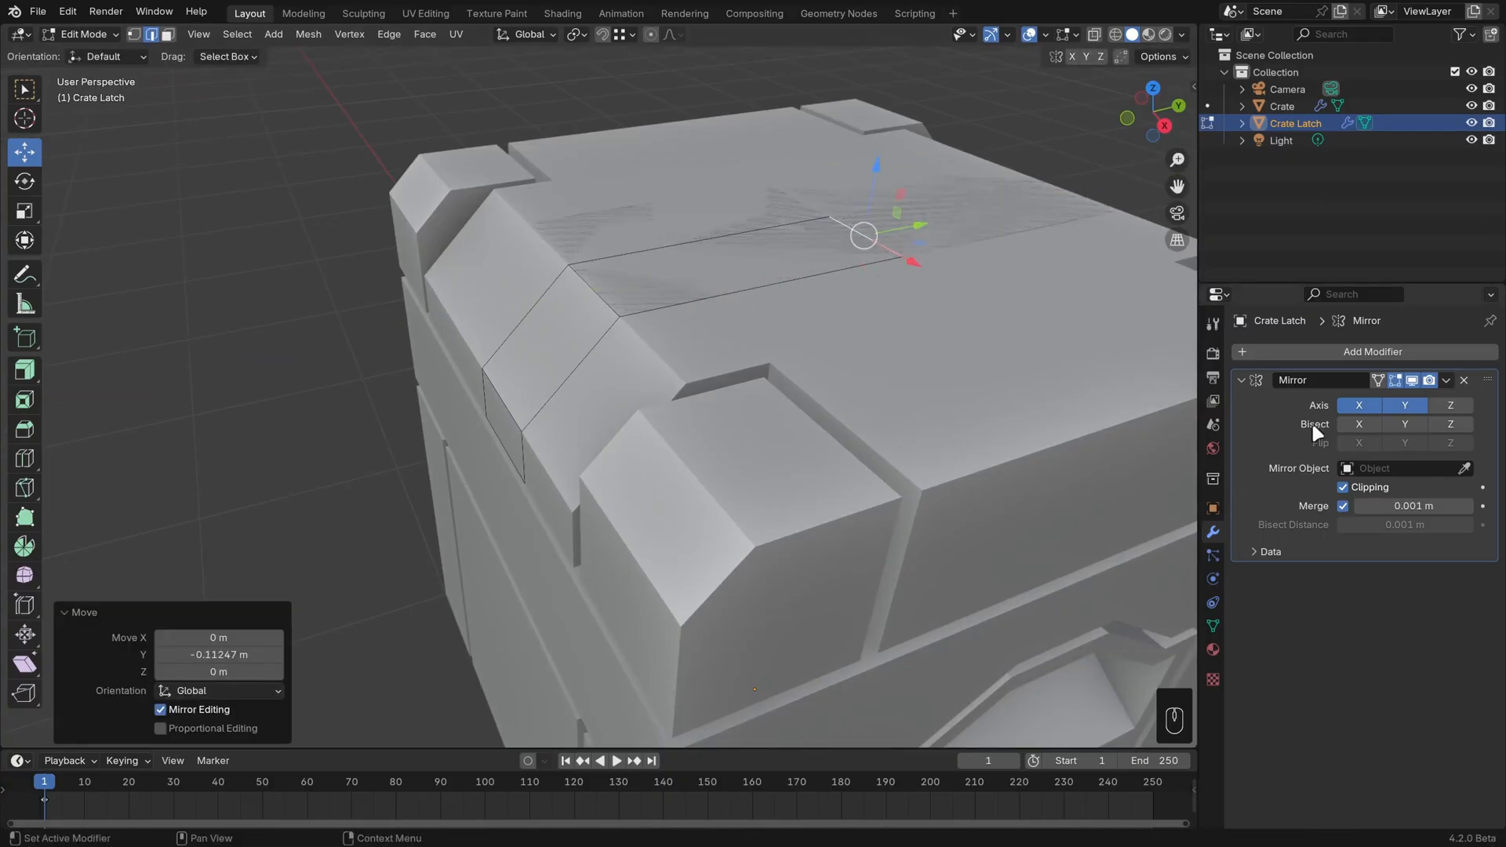
pyautogui.moveTo(917, 228); pyautogui.dragTo(925, 231)
# Move the latch strip's lower end edge straight down along Z, past the crate's middle band onto the lower front panel
pyautogui.moveTo(706, 365); pyautogui.dragTo(823, 333, button='middle')
pyautogui.click(640, 349)
pyautogui.scroll(-1, 702, 444)
pyautogui.keyDown('shift'); pyautogui.moveTo(731, 483); pyautogui.dragTo(746, 374, button='middle'); pyautogui.keyUp('shift')
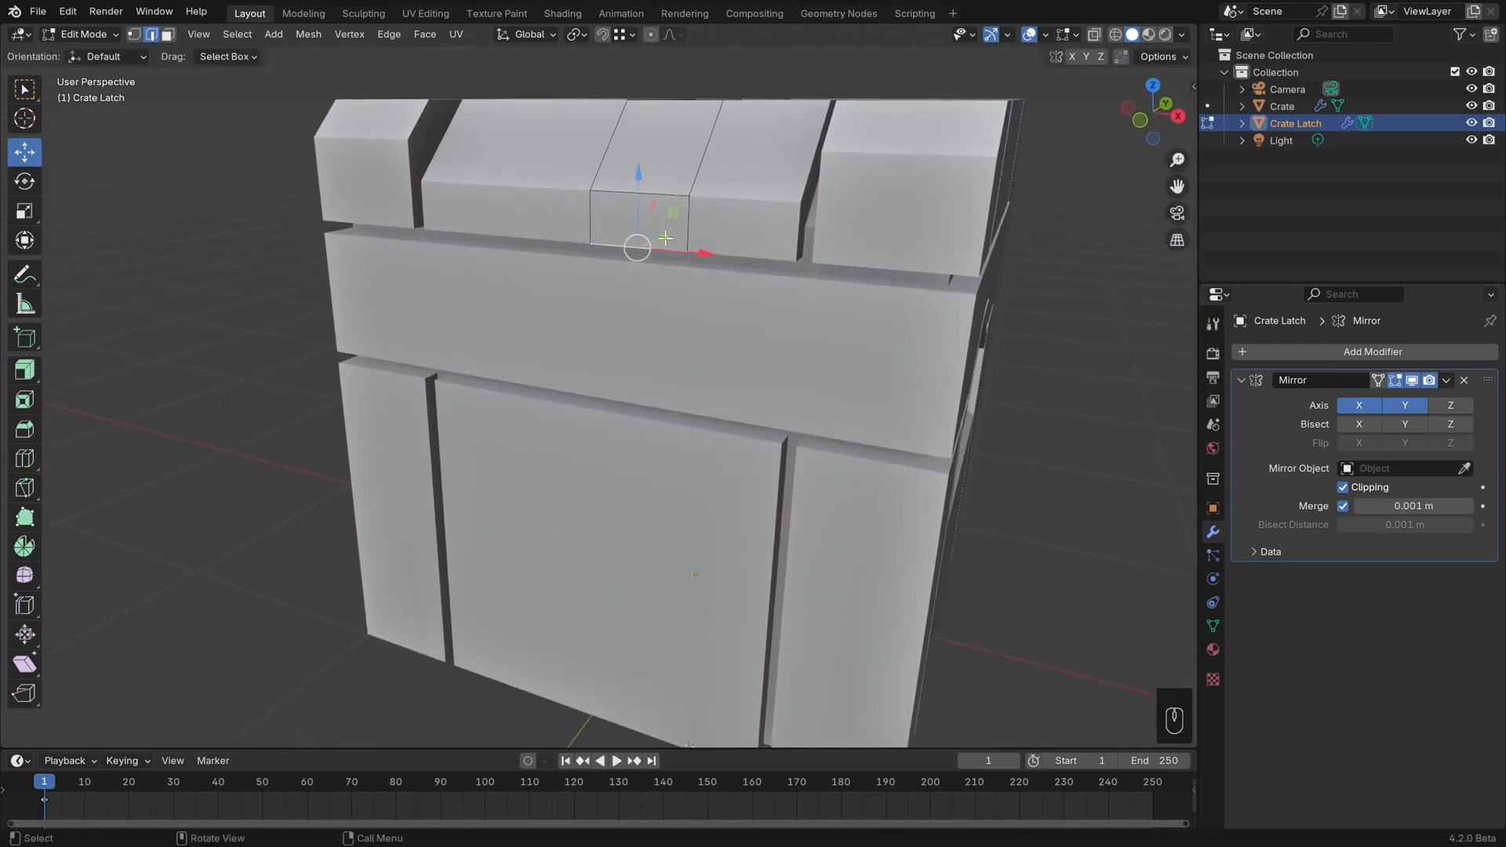
pyautogui.scroll(1, 747, 374)
pyautogui.moveTo(649, 150); pyautogui.dragTo(620, 494)
# Extrude all latch faces outward along their normals by about 0.08 m
pyautogui.scroll(-2, 789, 528)
pyautogui.keyDown('shift'); pyautogui.moveTo(786, 380); pyautogui.dragTo(1028, 416, button='middle'); pyautogui.keyUp('shift')
pyautogui.press('a')
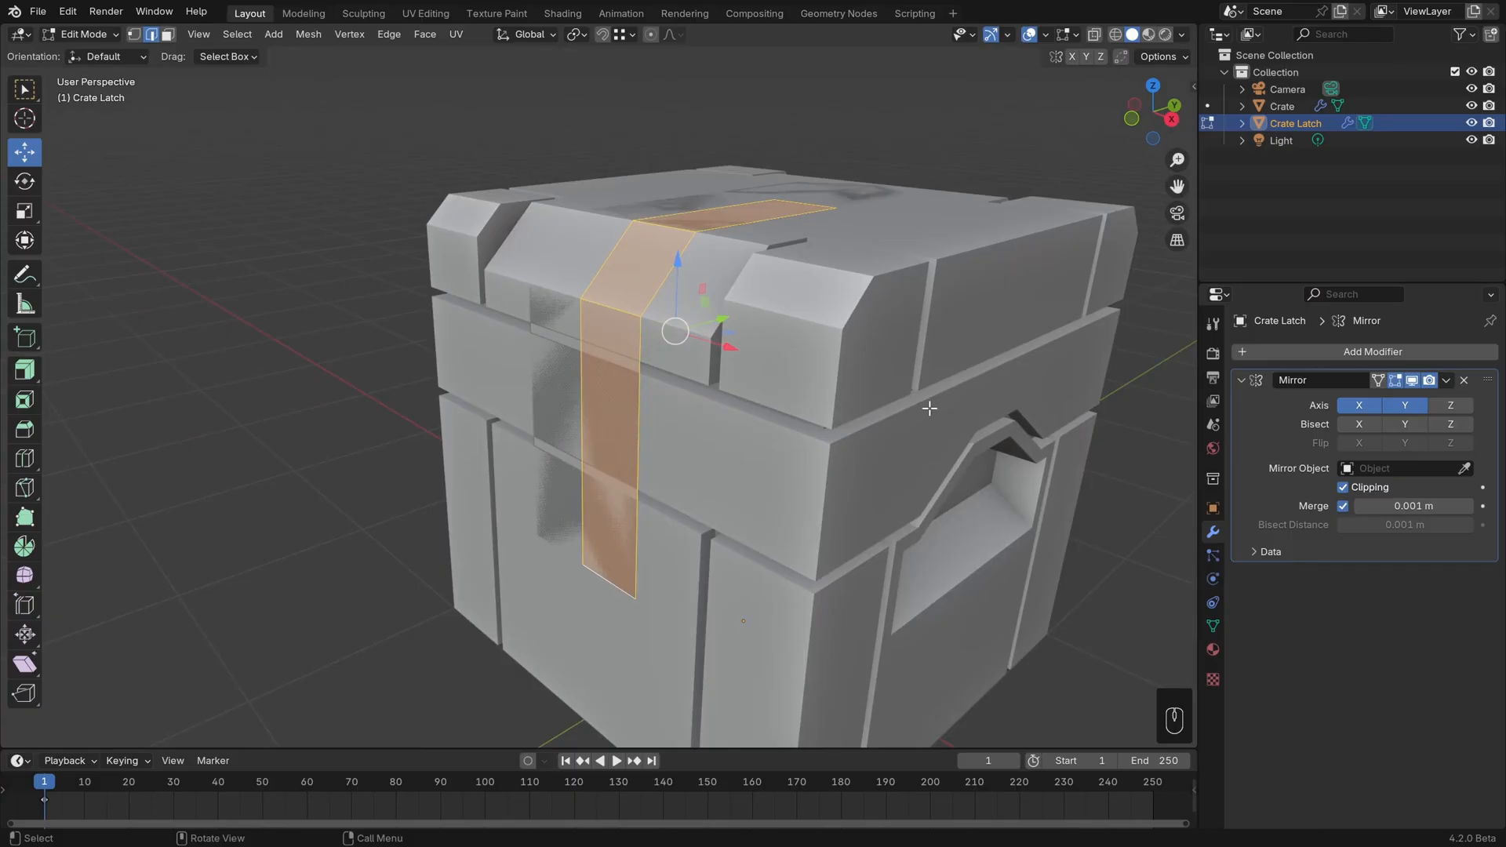
pyautogui.hotkey('alt', 'e')
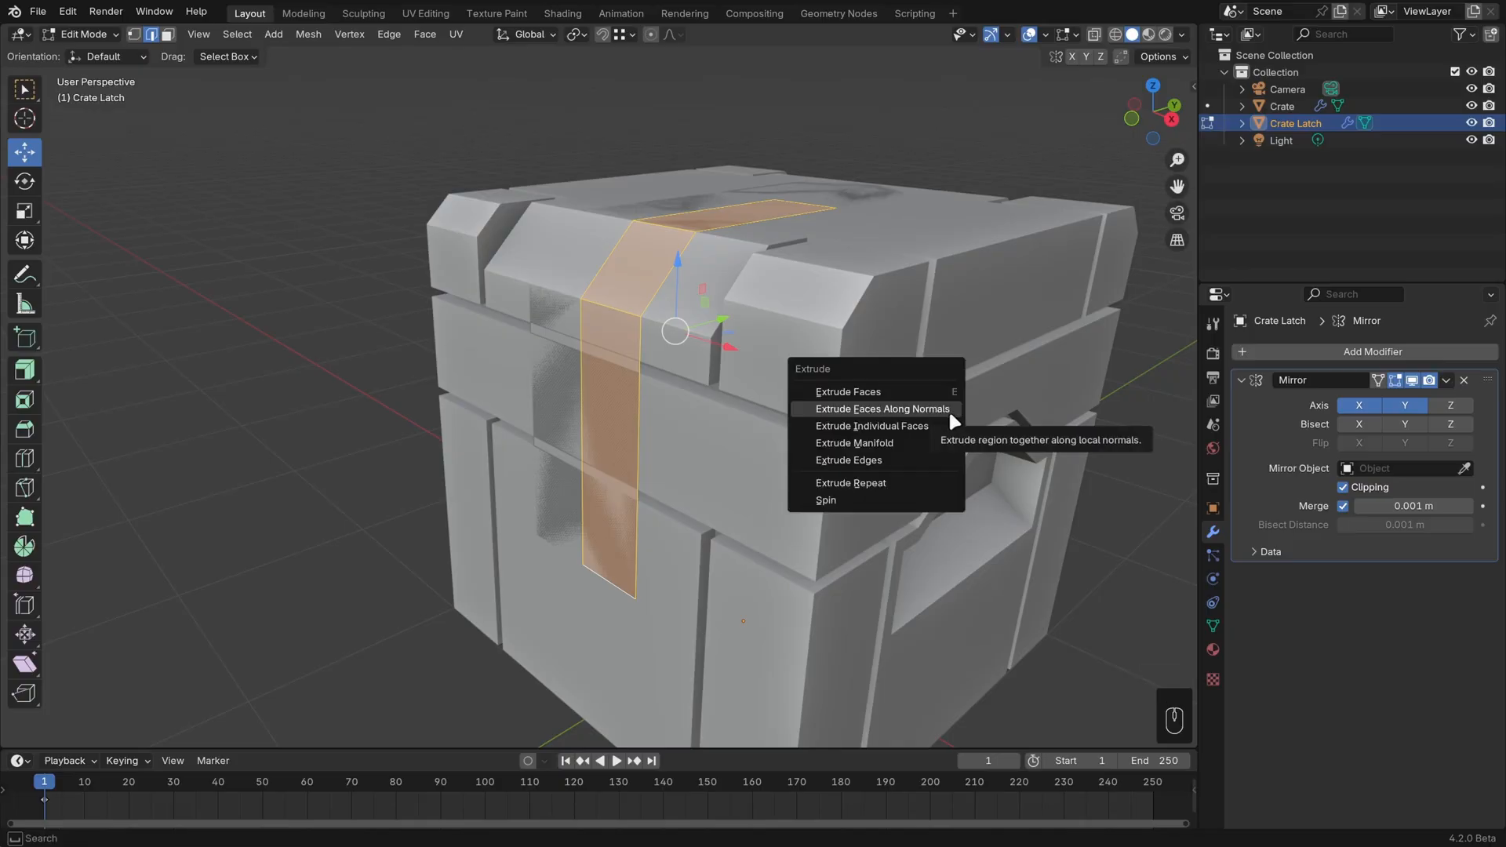
pyautogui.click(948, 409)
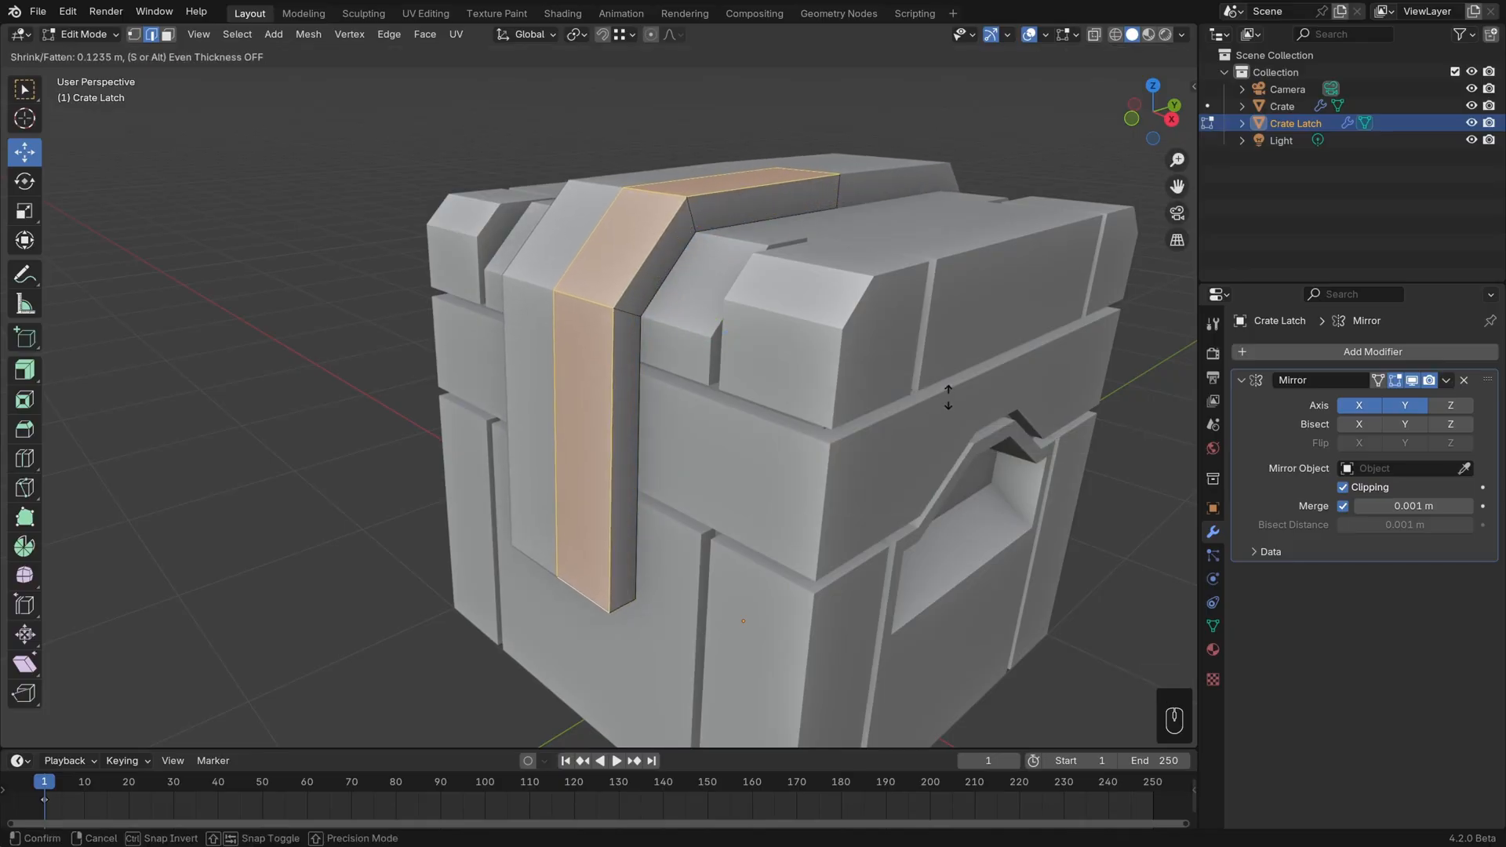
pyautogui.click(948, 404)
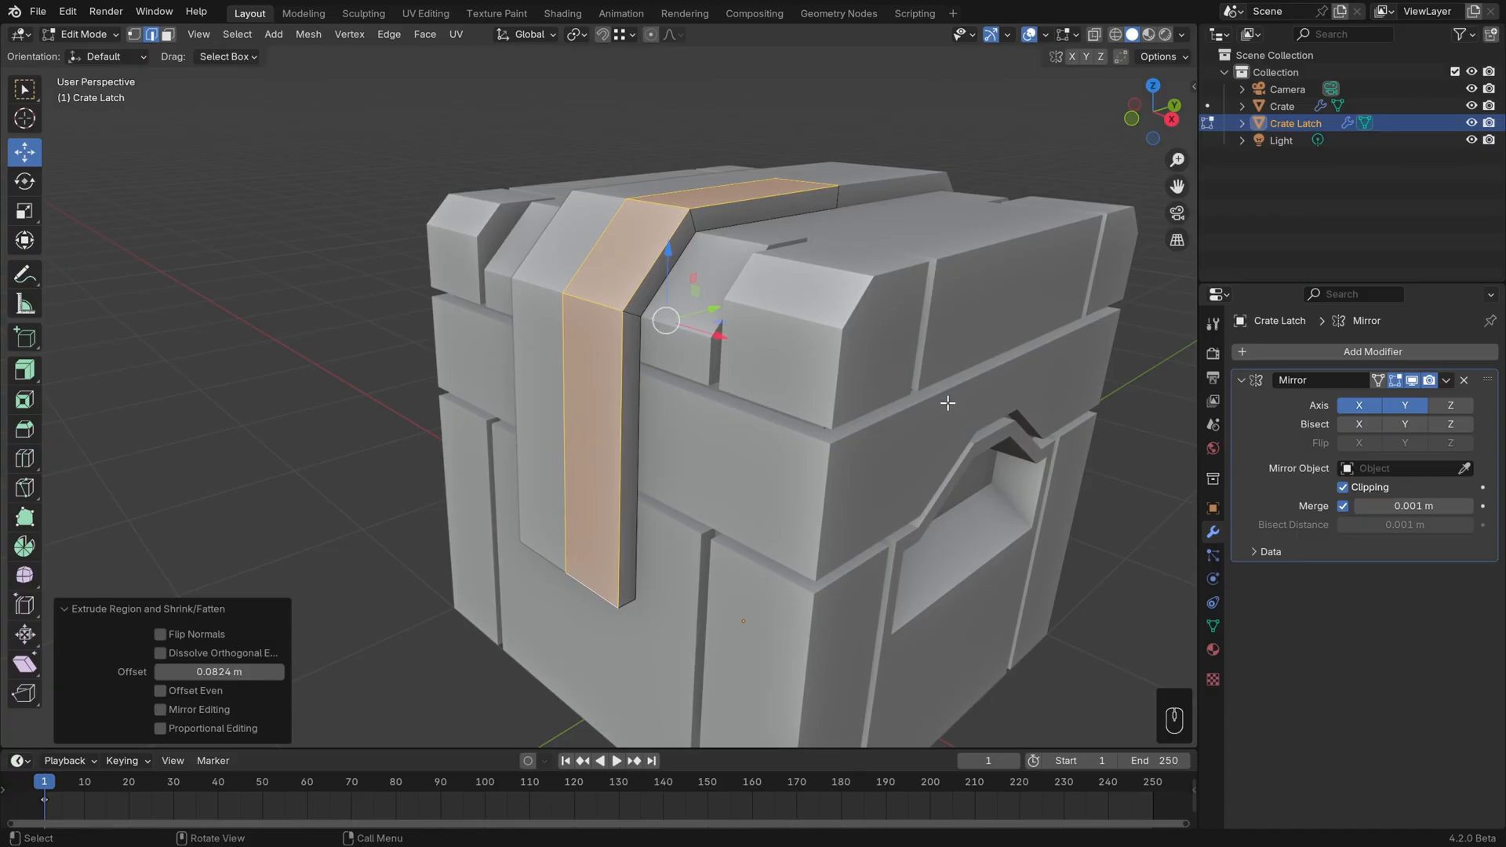
# Set the latch extrusion's offset to 0.1 m and enable Offset Even
pyautogui.click(224, 673)
pyautogui.write('0')
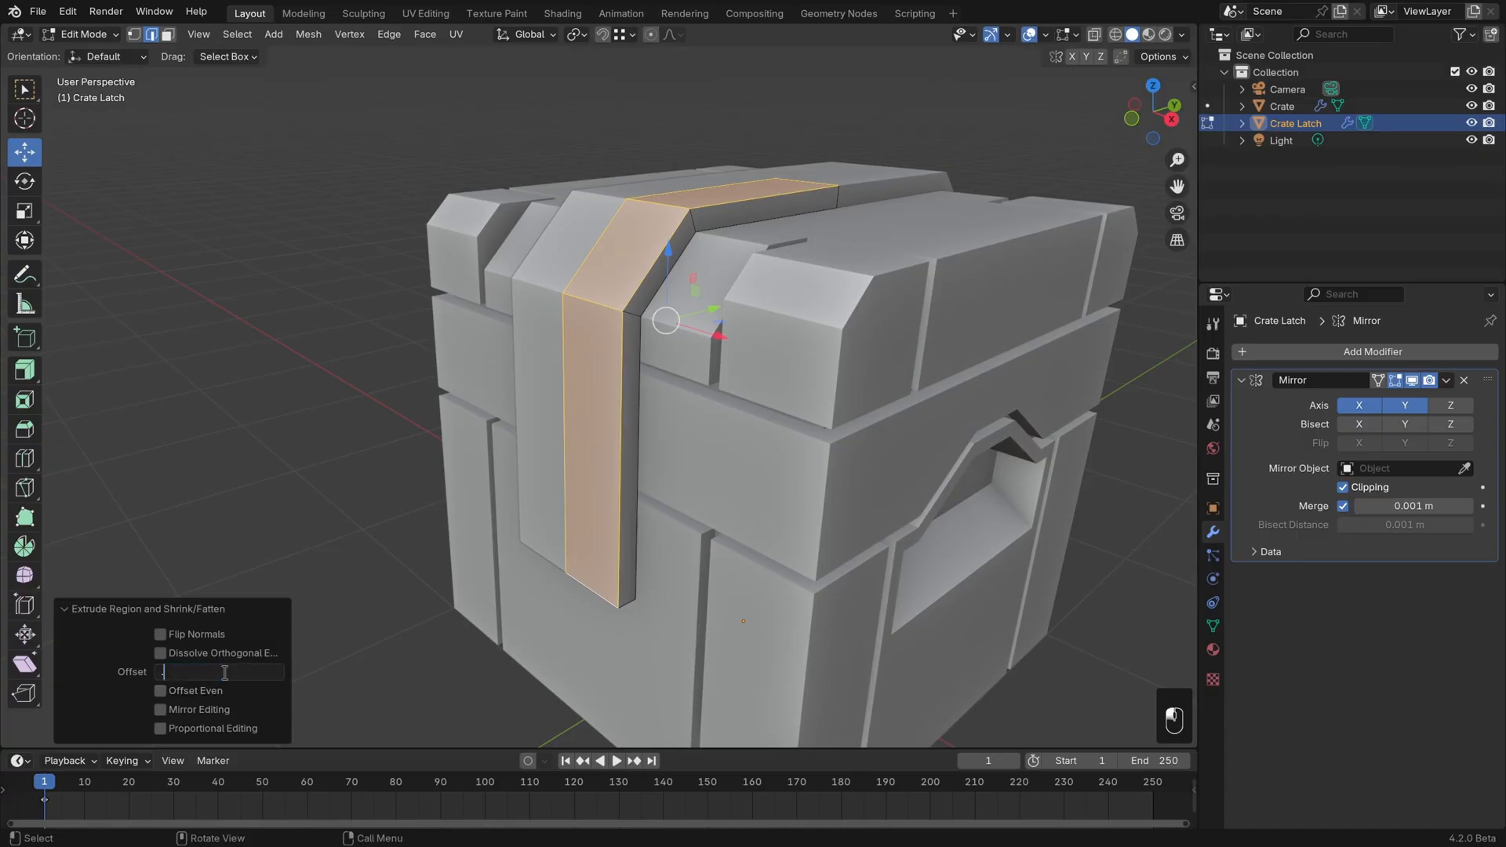
pyautogui.press('Return')
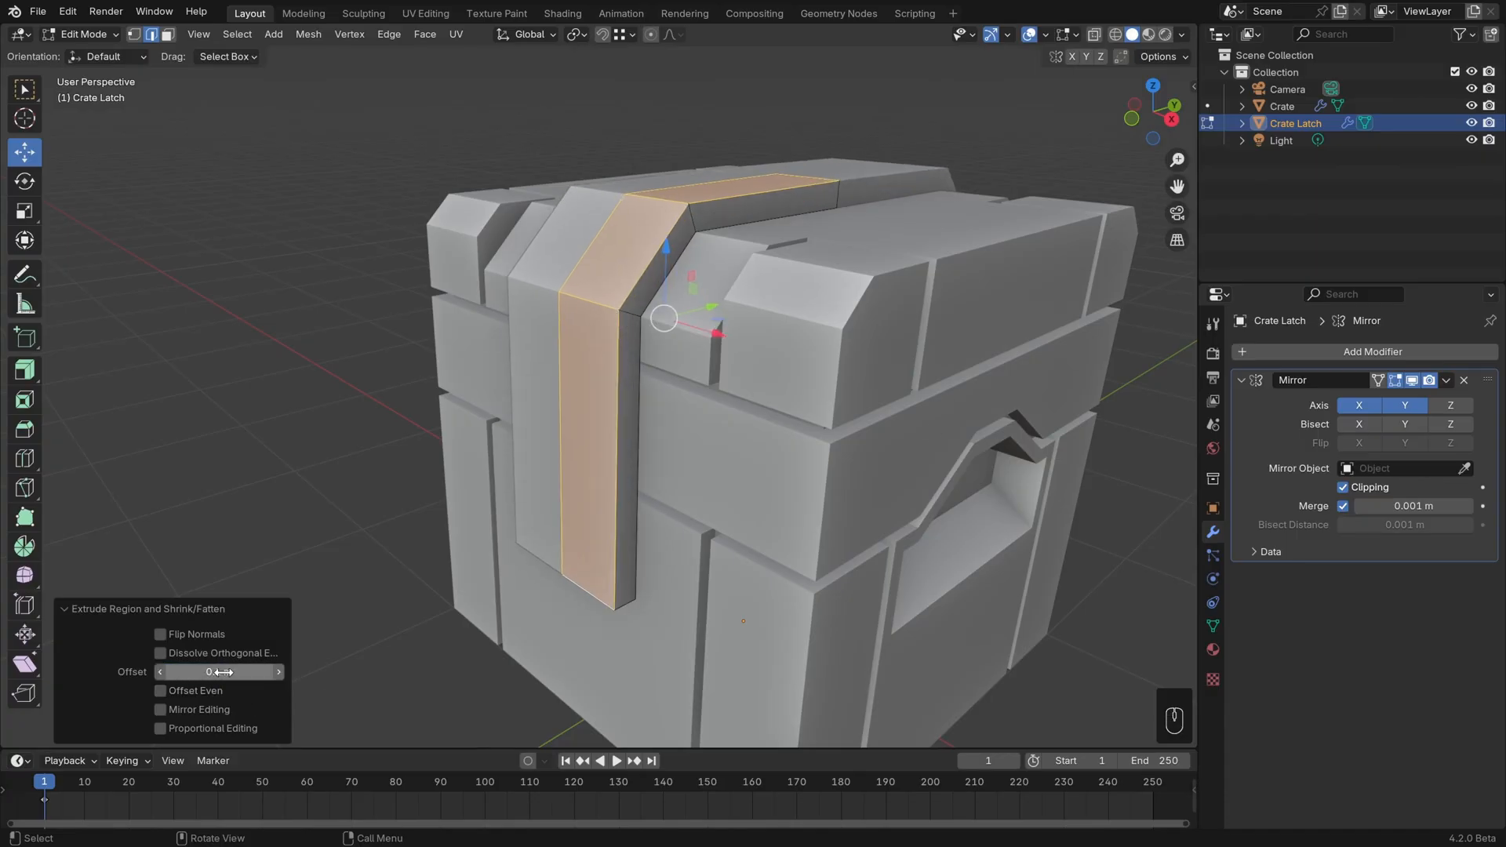
pyautogui.click(161, 690)
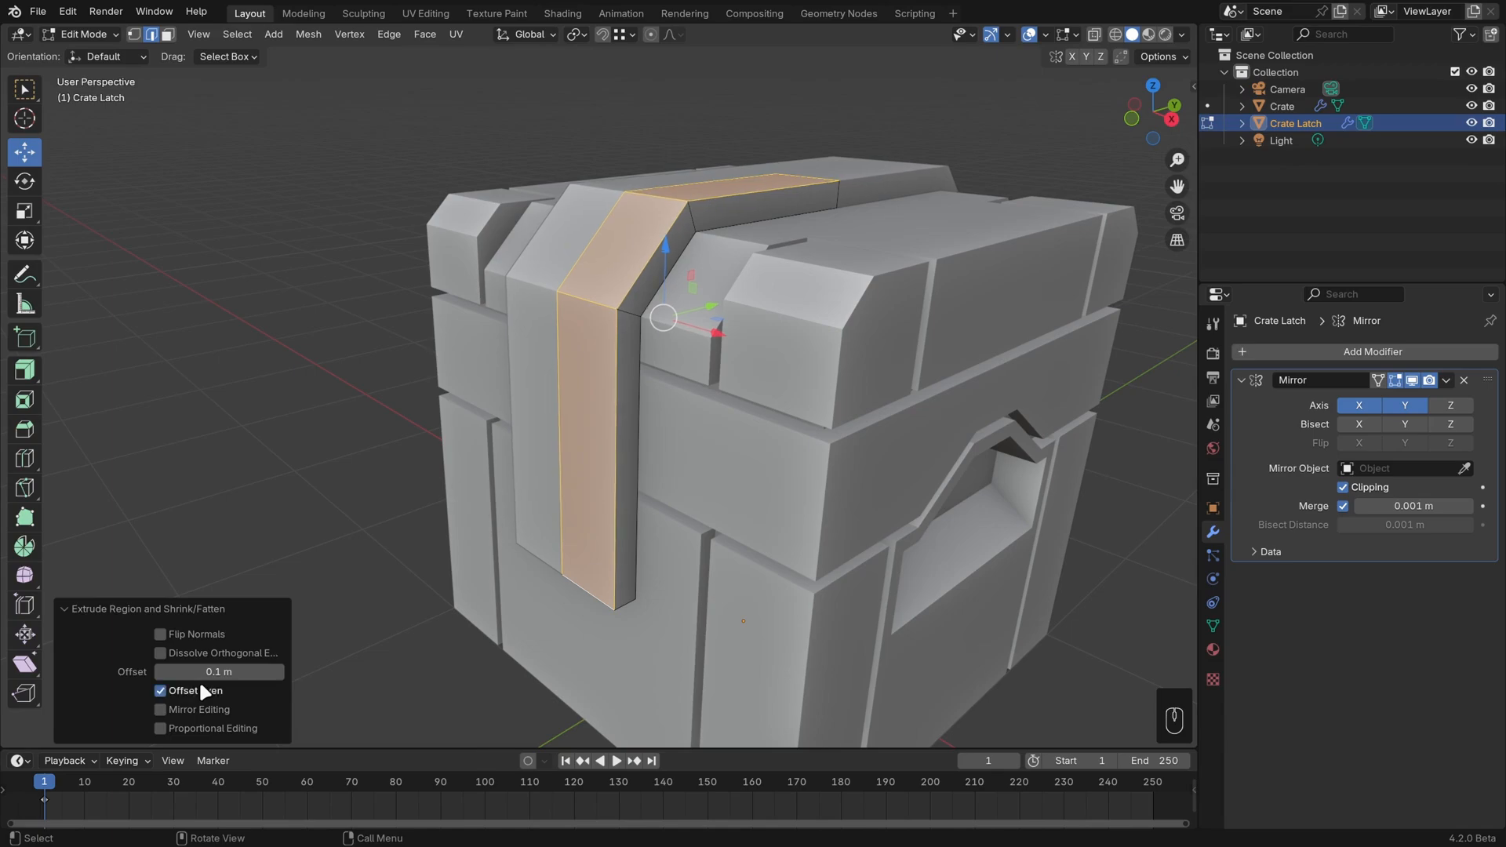
pyautogui.click(202, 687)
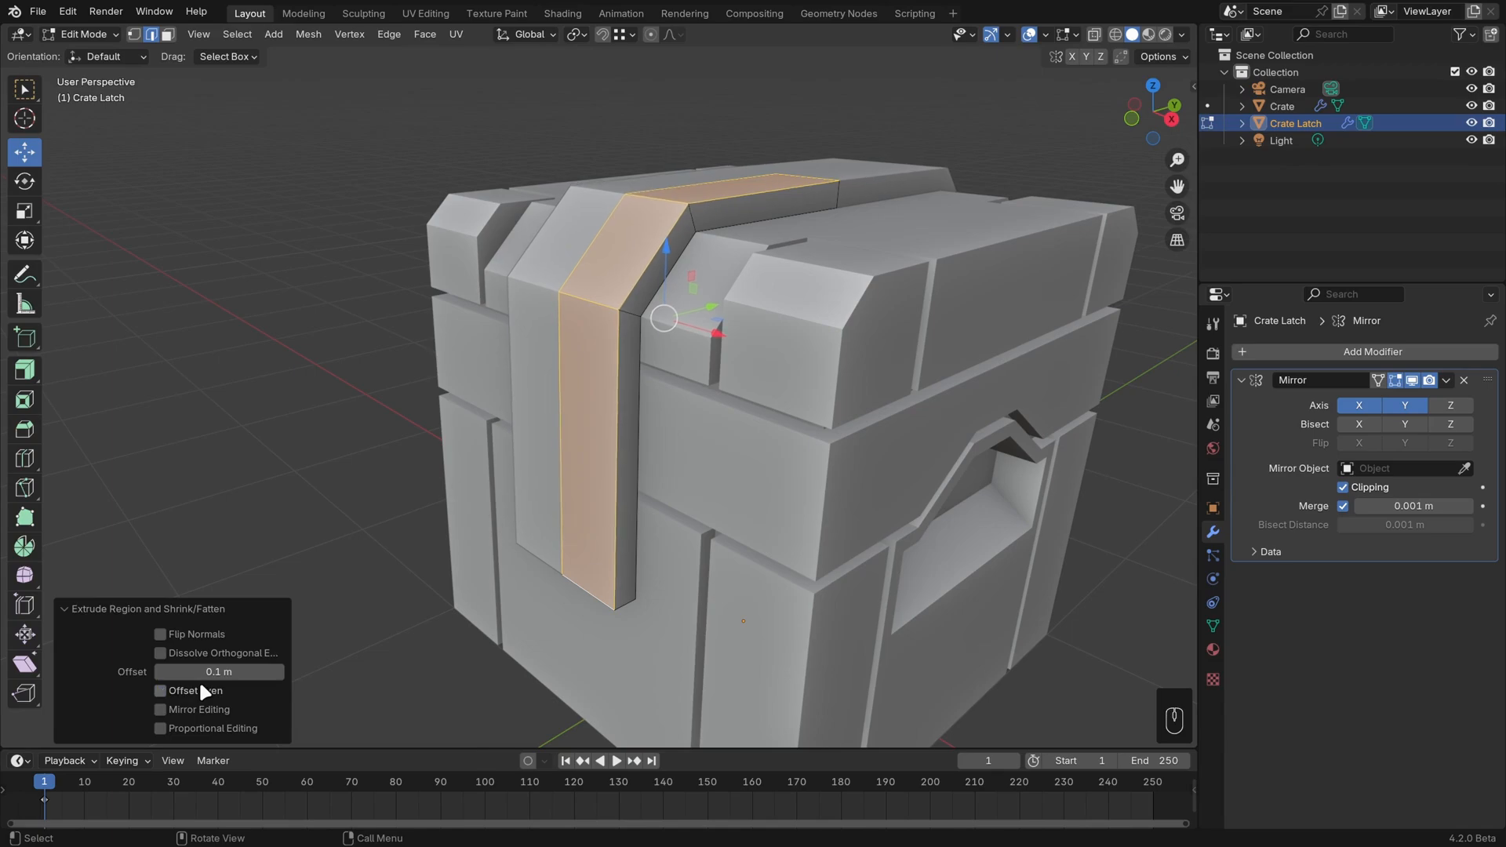
pyautogui.click(201, 687)
# Reduce the latch extrusion's offset to 0.05 m
pyautogui.moveTo(604, 536); pyautogui.dragTo(711, 518, button='middle')
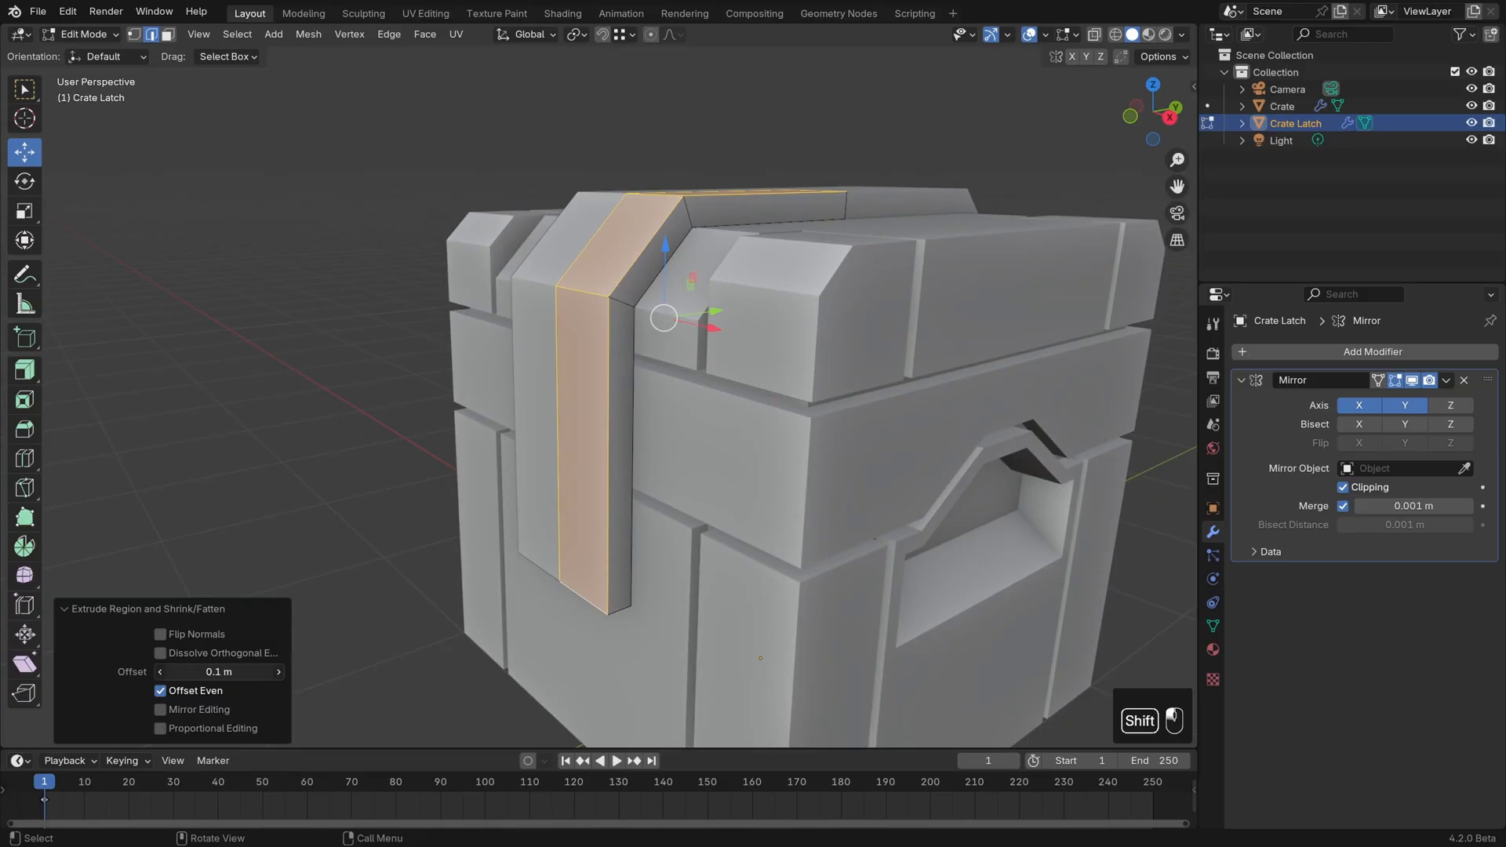
pyautogui.keyDown('shift'); pyautogui.moveTo(219, 672); pyautogui.dragTo(188, 671); pyautogui.keyUp('shift')
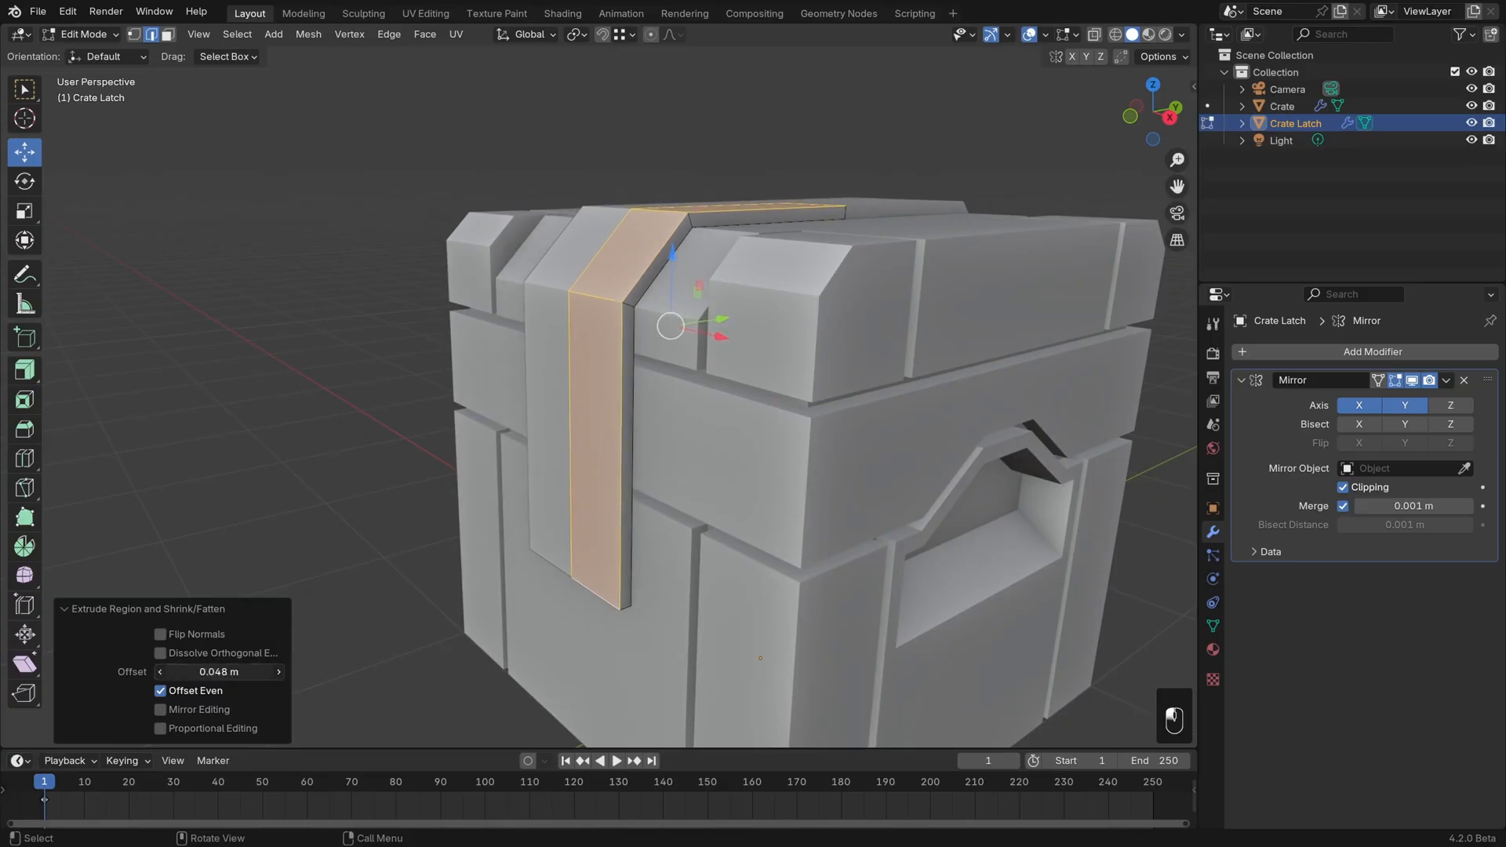
pyautogui.click(219, 672)
pyautogui.write('0.05')
pyautogui.press('Return')
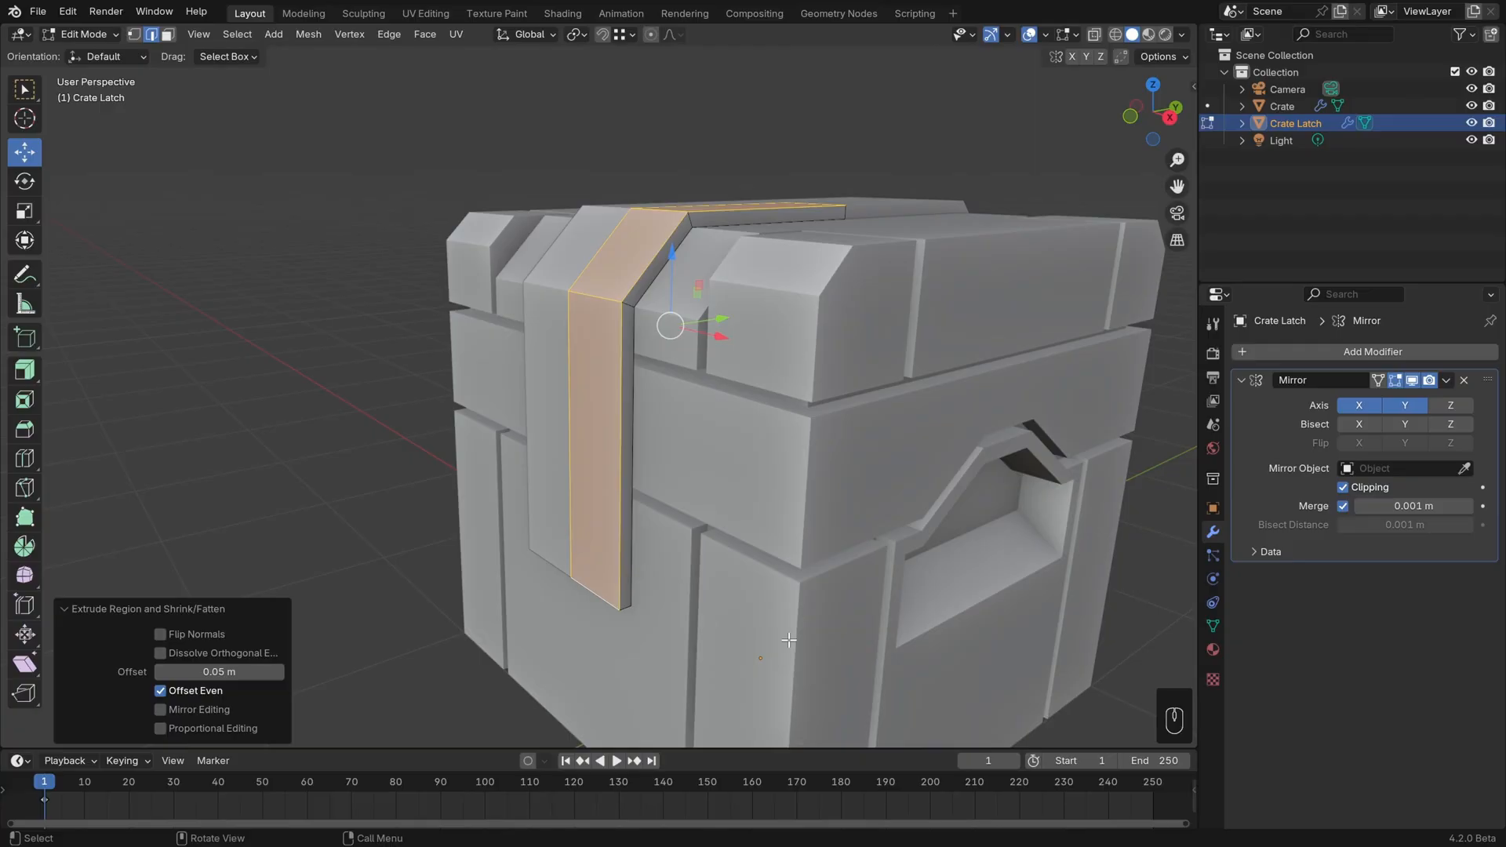
# Bevel the latch's lower outer corner edge with one segment, about 0.099 m wide
pyautogui.keyDown('shift'); pyautogui.moveTo(696, 581); pyautogui.dragTo(676, 464, button='middle'); pyautogui.keyUp('shift')
pyautogui.scroll(2, 673, 469)
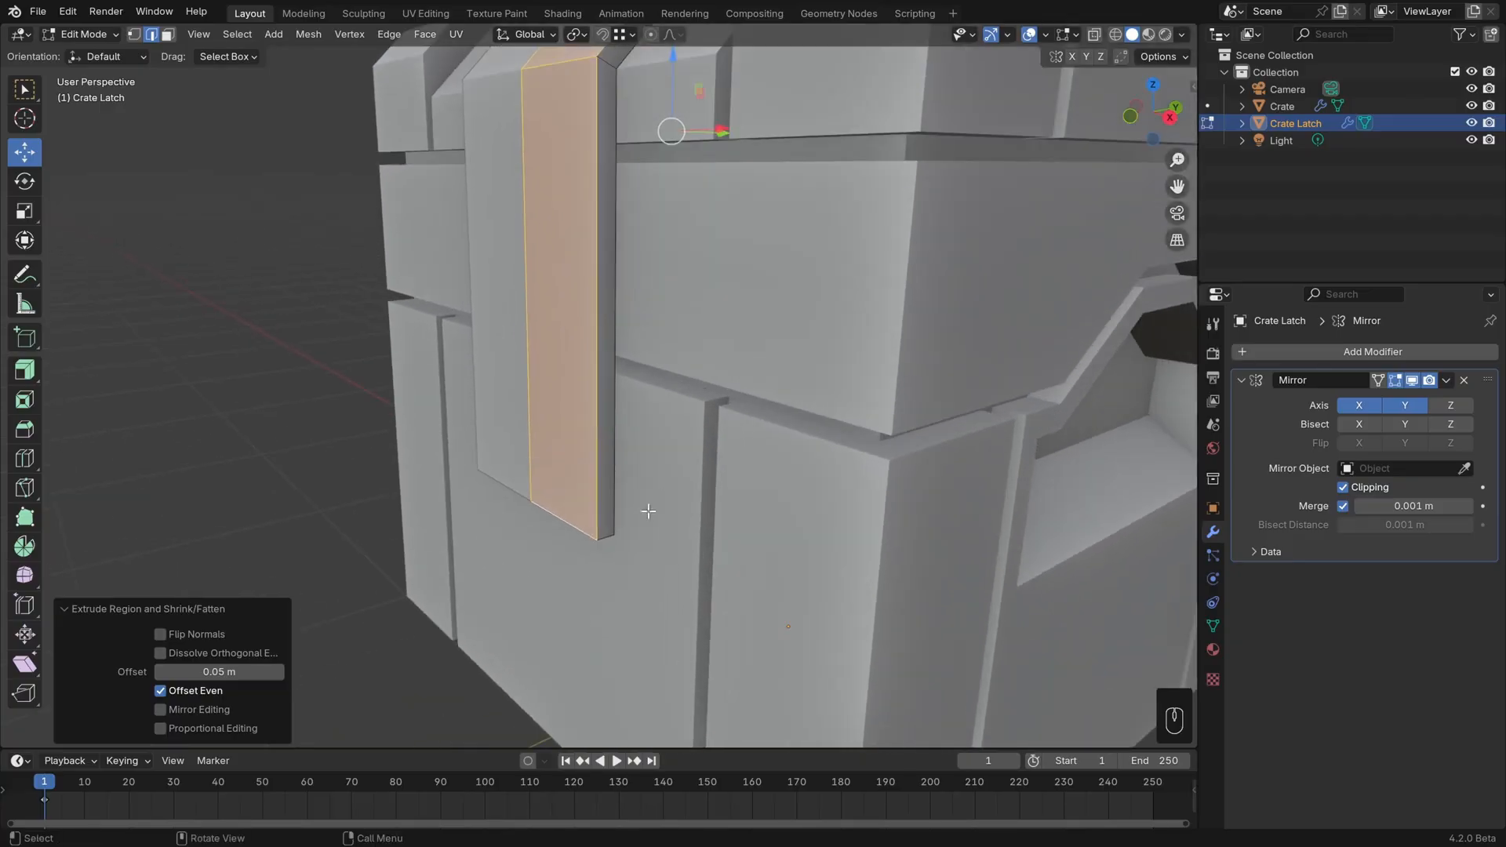
pyautogui.click(612, 538)
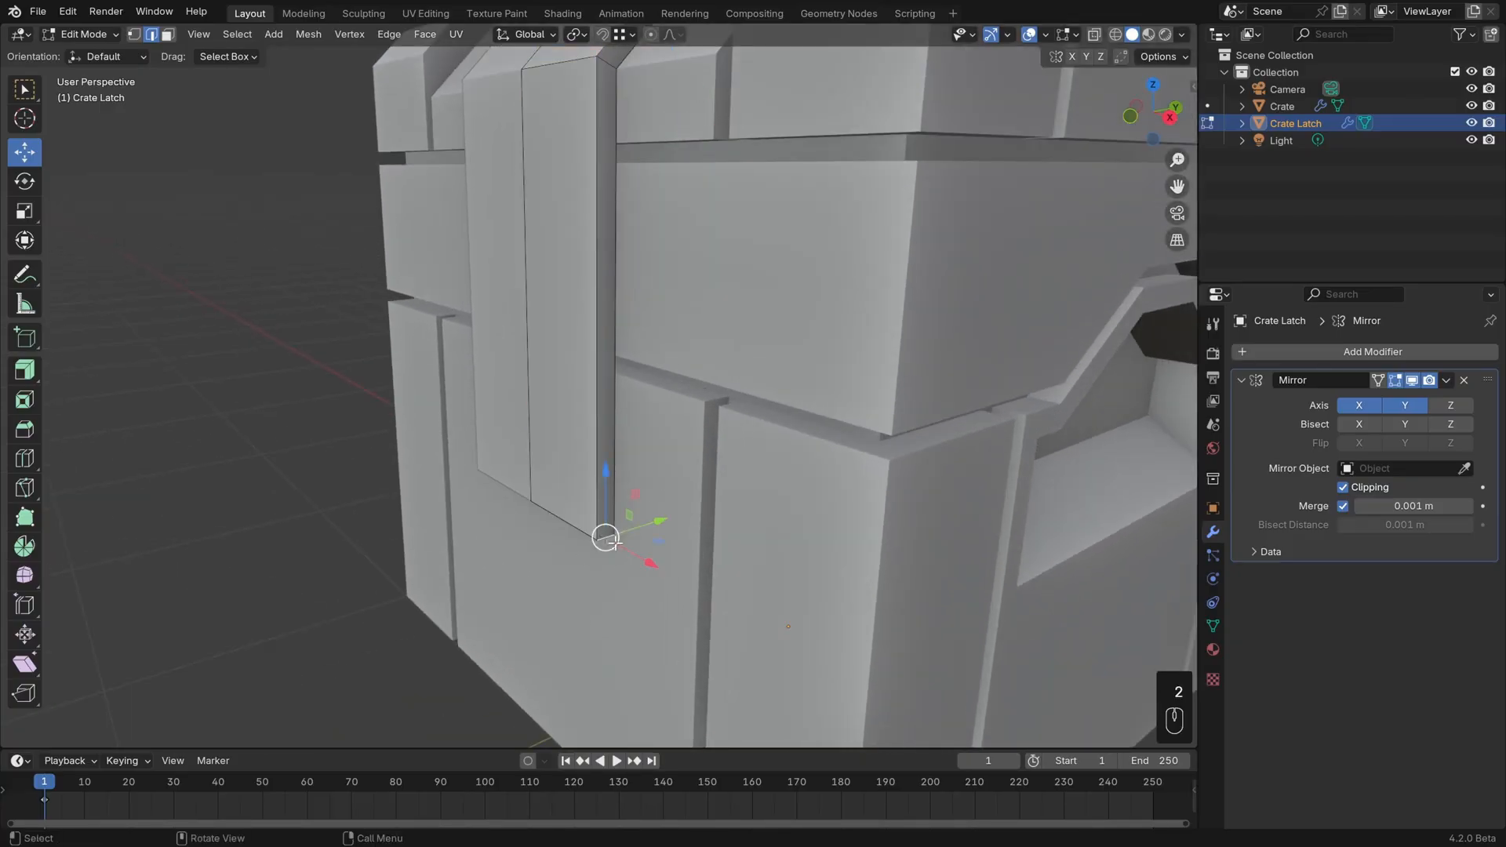
pyautogui.moveTo(615, 542); pyautogui.dragTo(843, 530, button='middle')
pyautogui.hotkey('ctrl', 'b')
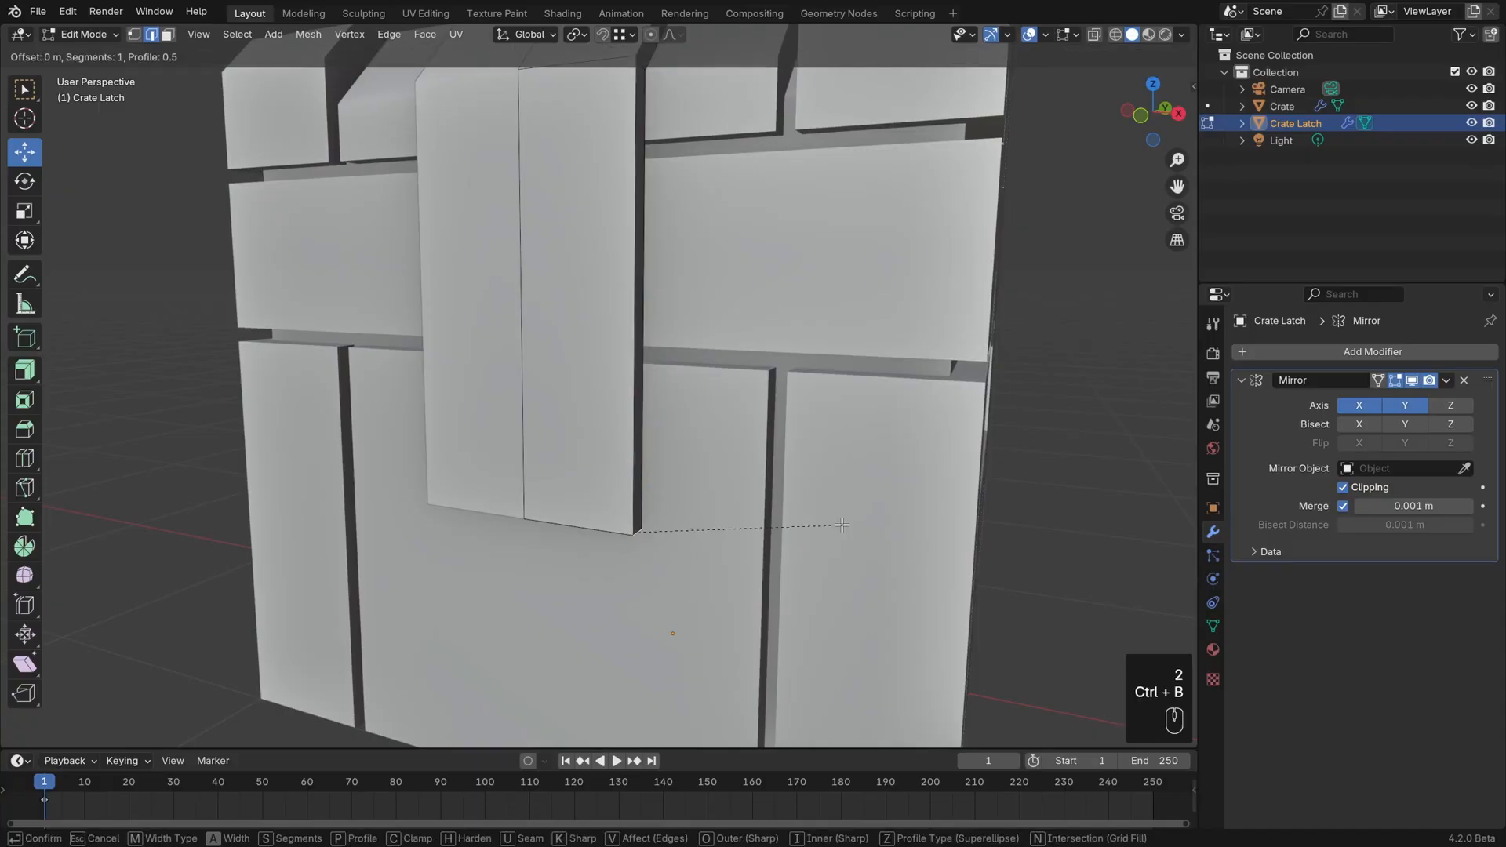
pyautogui.click(985, 510)
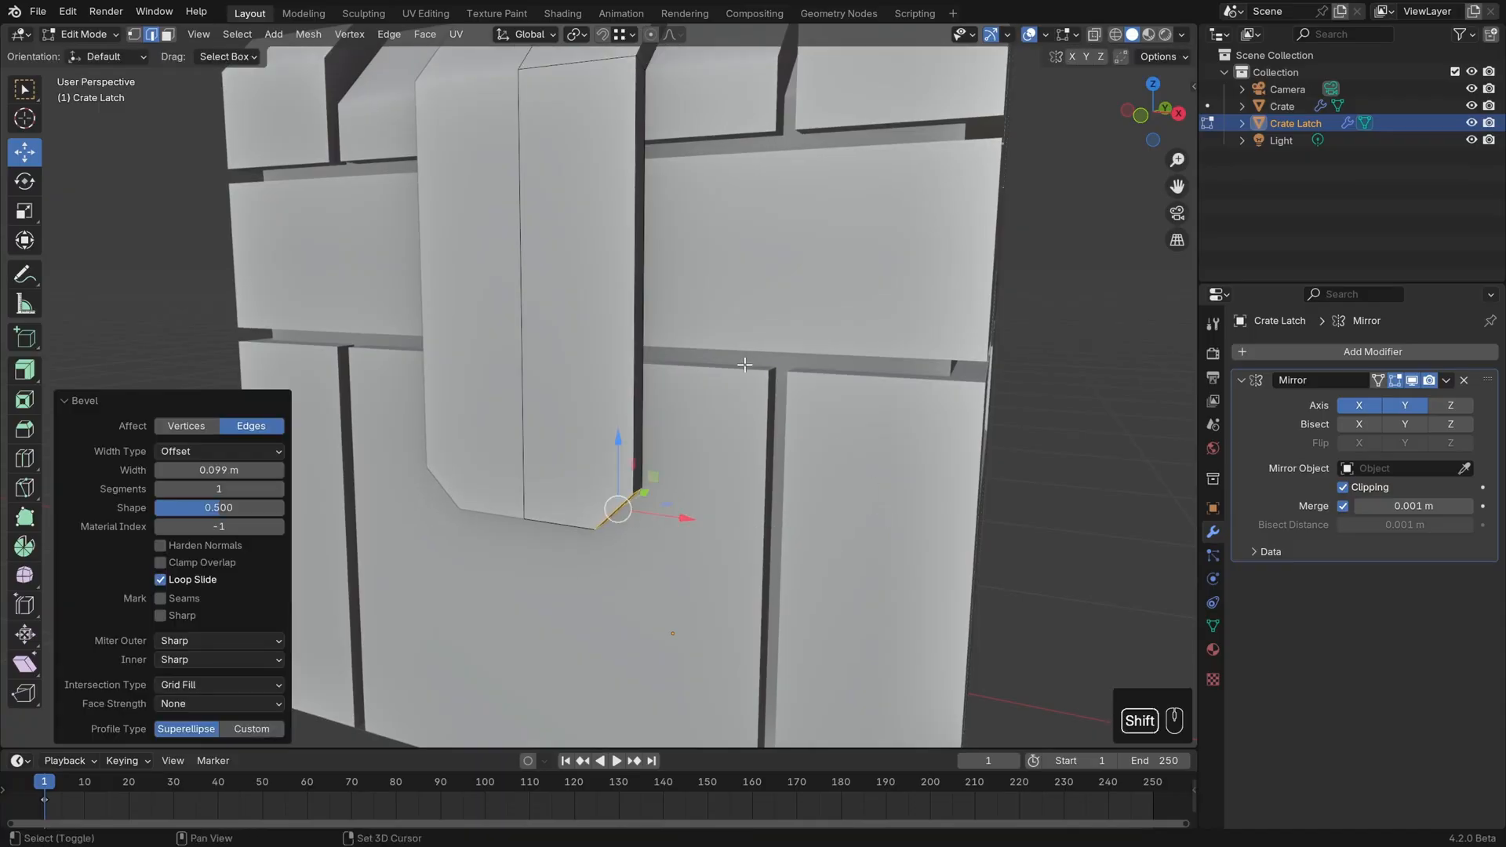
# Knife-cut the latch's lower front face straight across from the upper bevel corner to the centre line
pyautogui.keyDown('shift'); pyautogui.moveTo(761, 365); pyautogui.dragTo(777, 455, button='middle'); pyautogui.keyUp('shift')
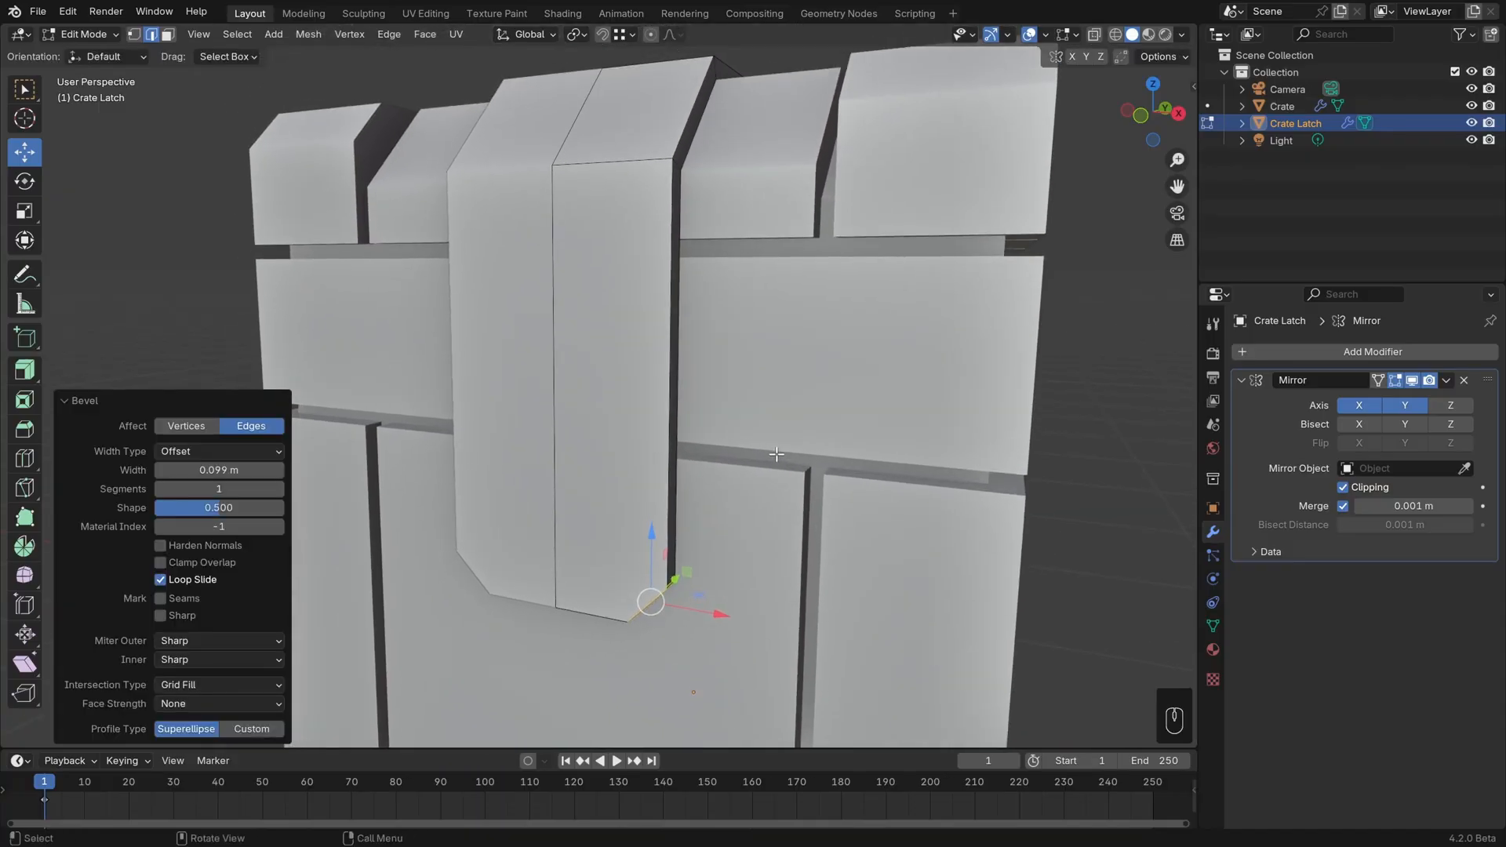
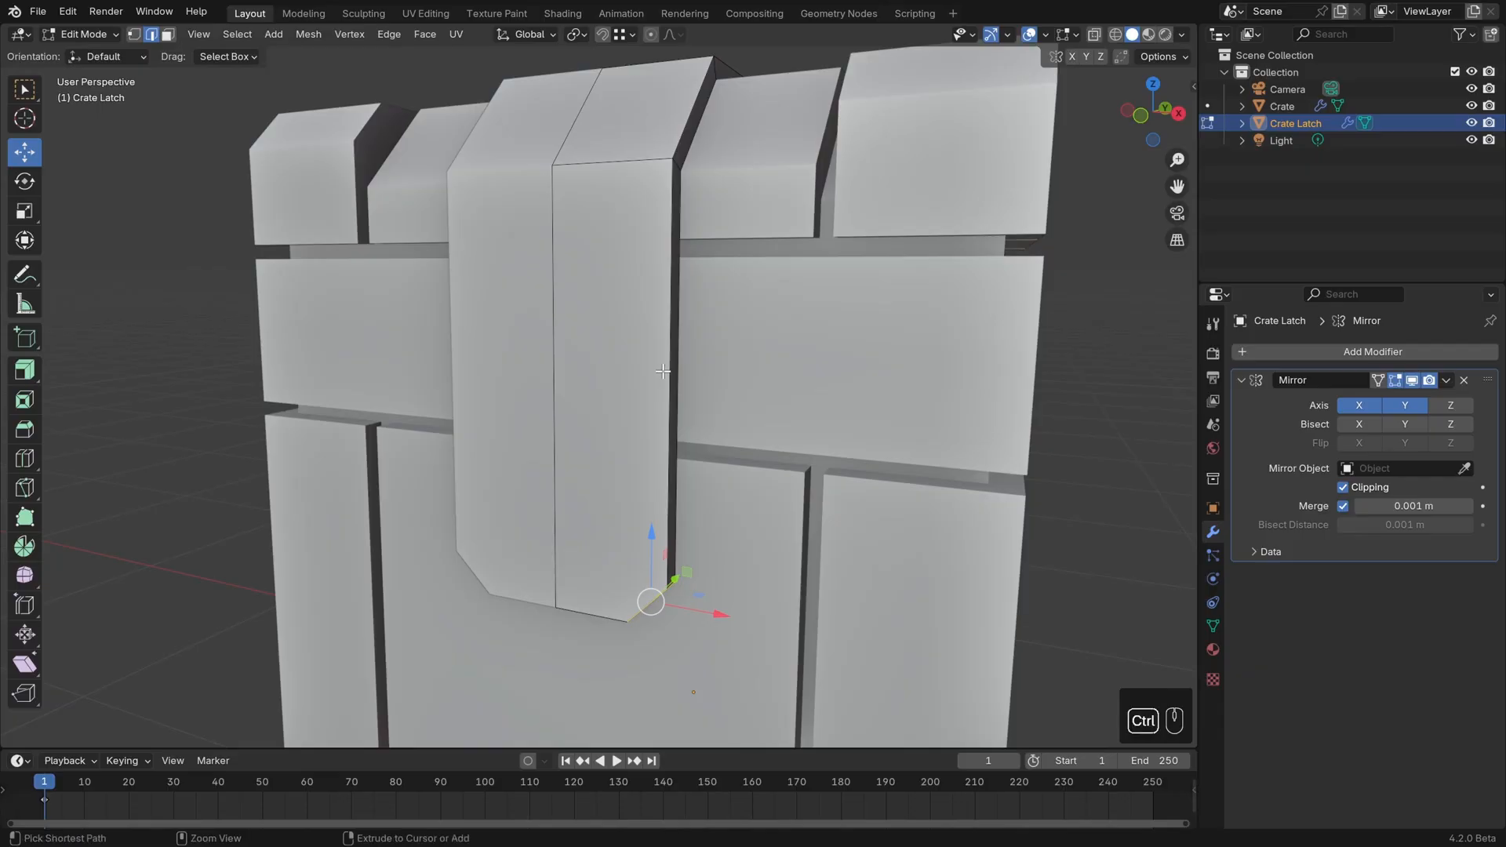
pyautogui.hotkey('ctrl', 'r')
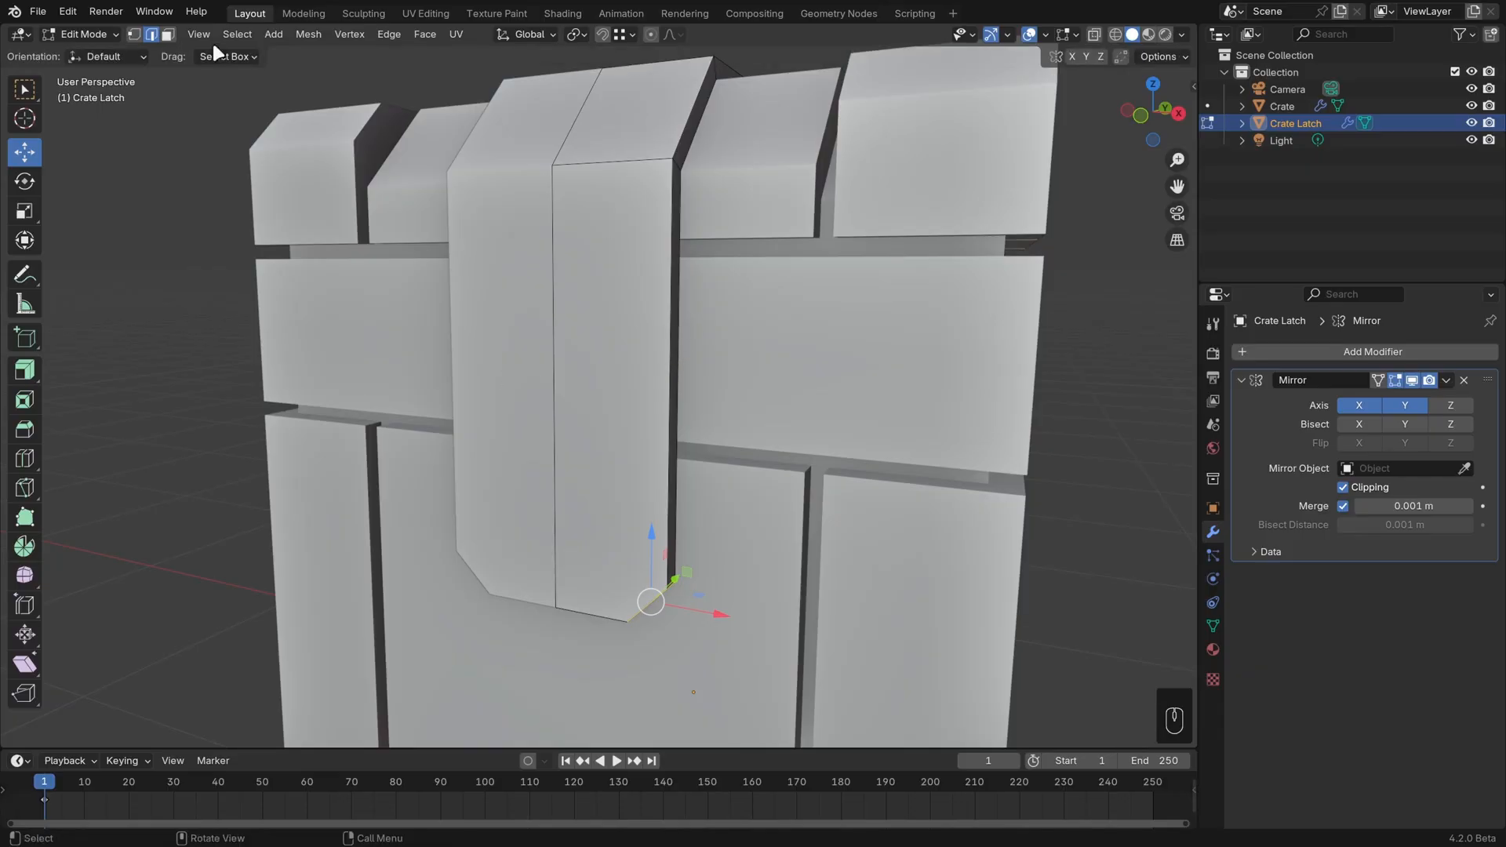
pyautogui.click(167, 34)
pyautogui.click(641, 333)
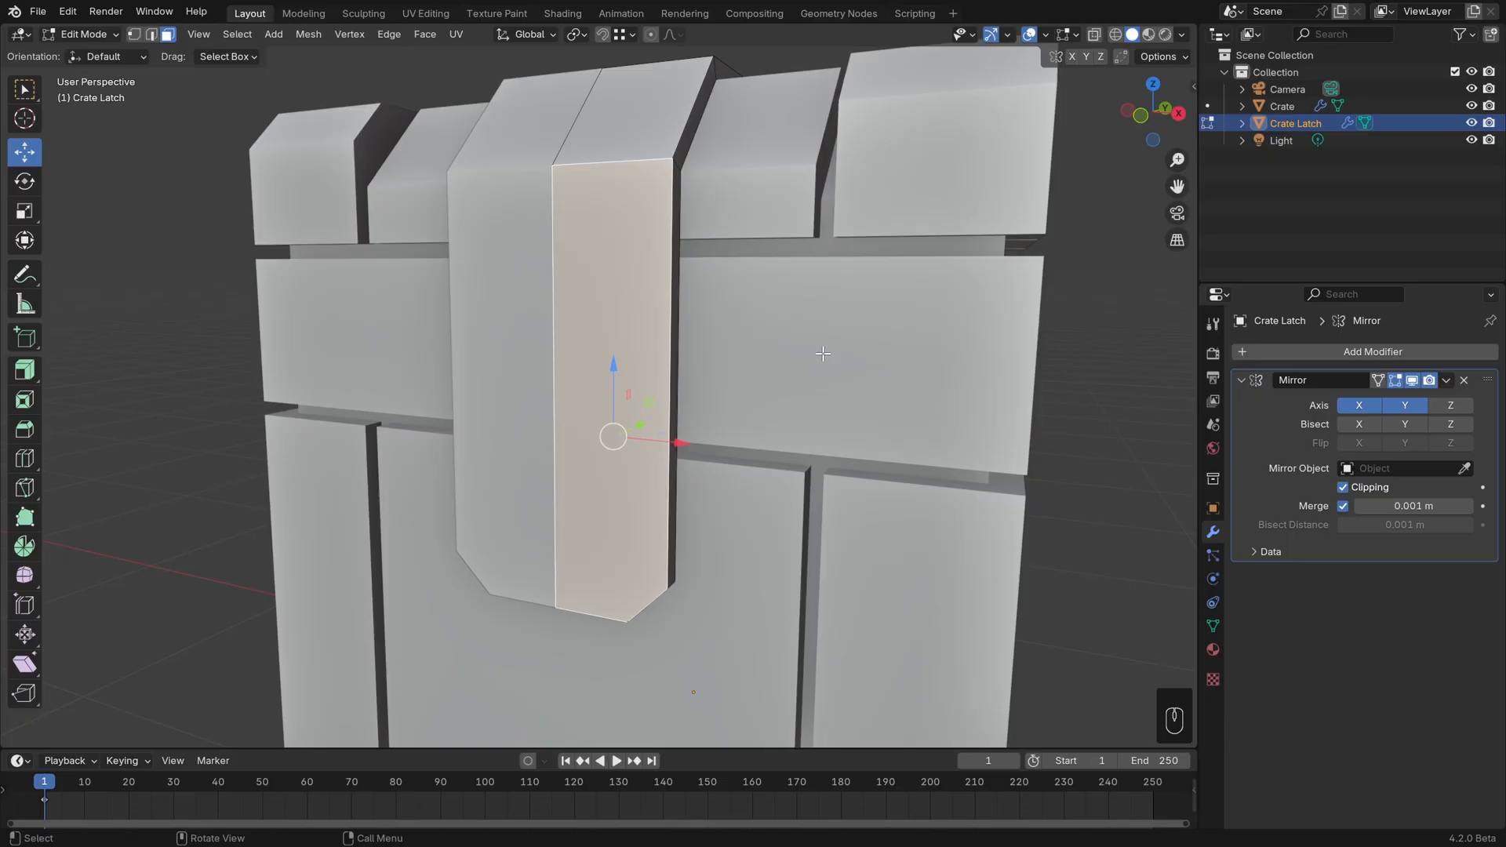
pyautogui.keyDown('shift'); pyautogui.moveTo(823, 353); pyautogui.dragTo(794, 336, button='middle'); pyautogui.keyUp('shift')
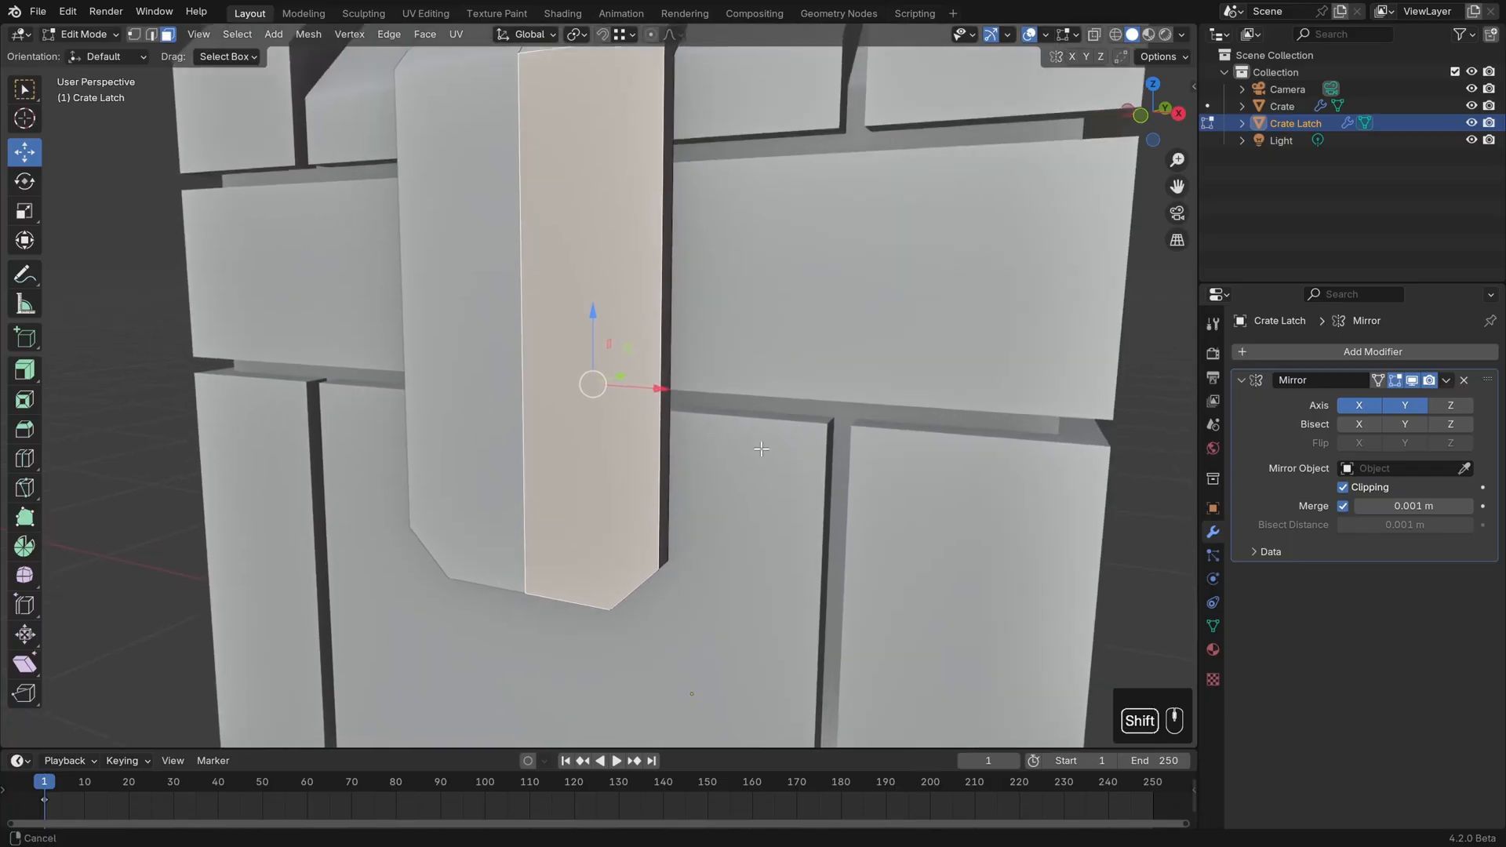
pyautogui.keyDown('shift'); pyautogui.moveTo(773, 408); pyautogui.dragTo(759, 409, button='middle'); pyautogui.keyUp('shift')
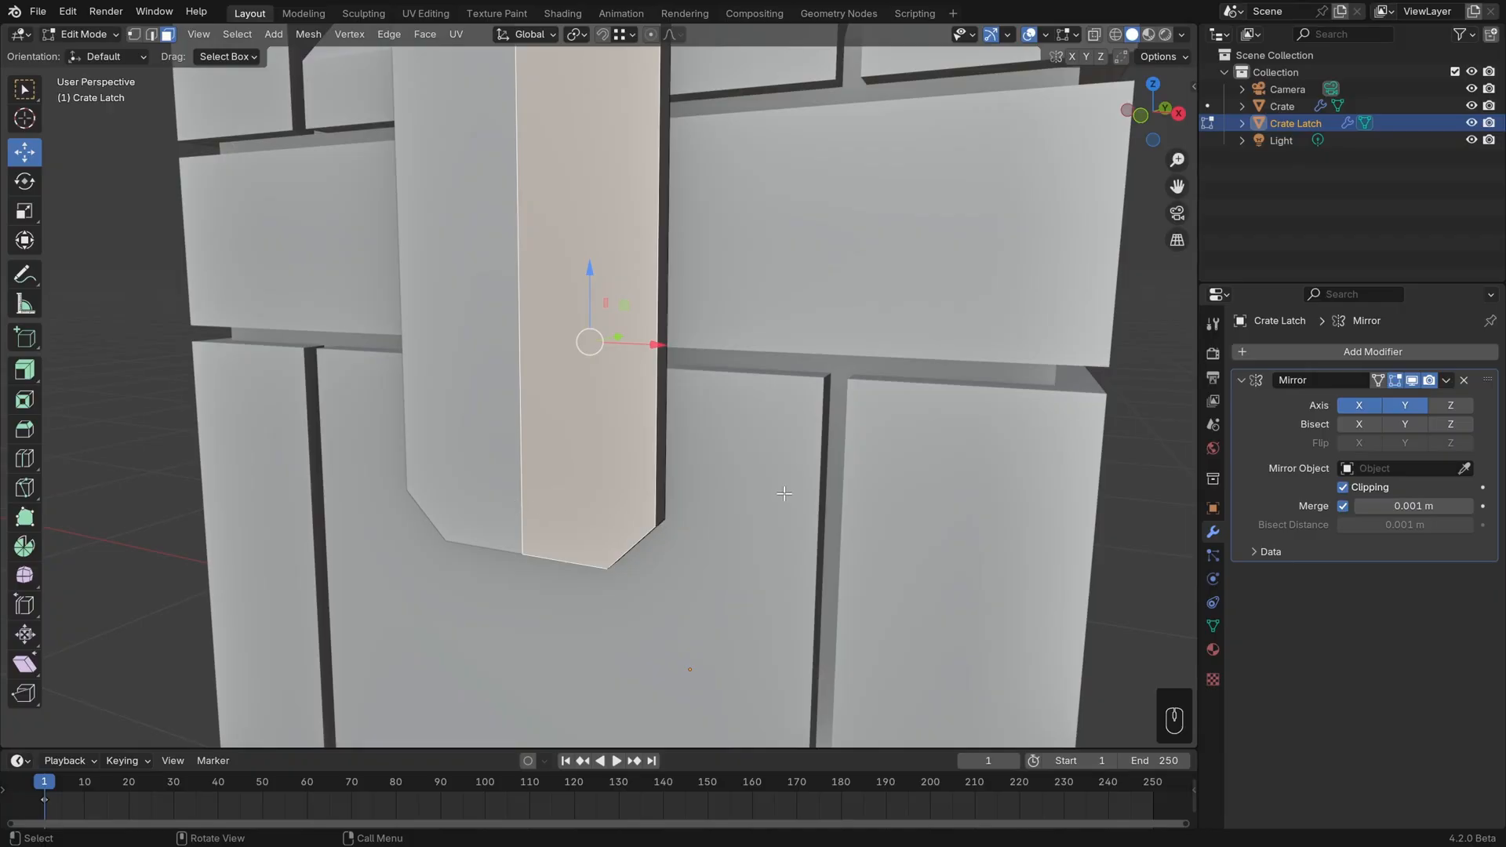
pyautogui.moveTo(785, 493); pyautogui.dragTo(769, 488, button='middle')
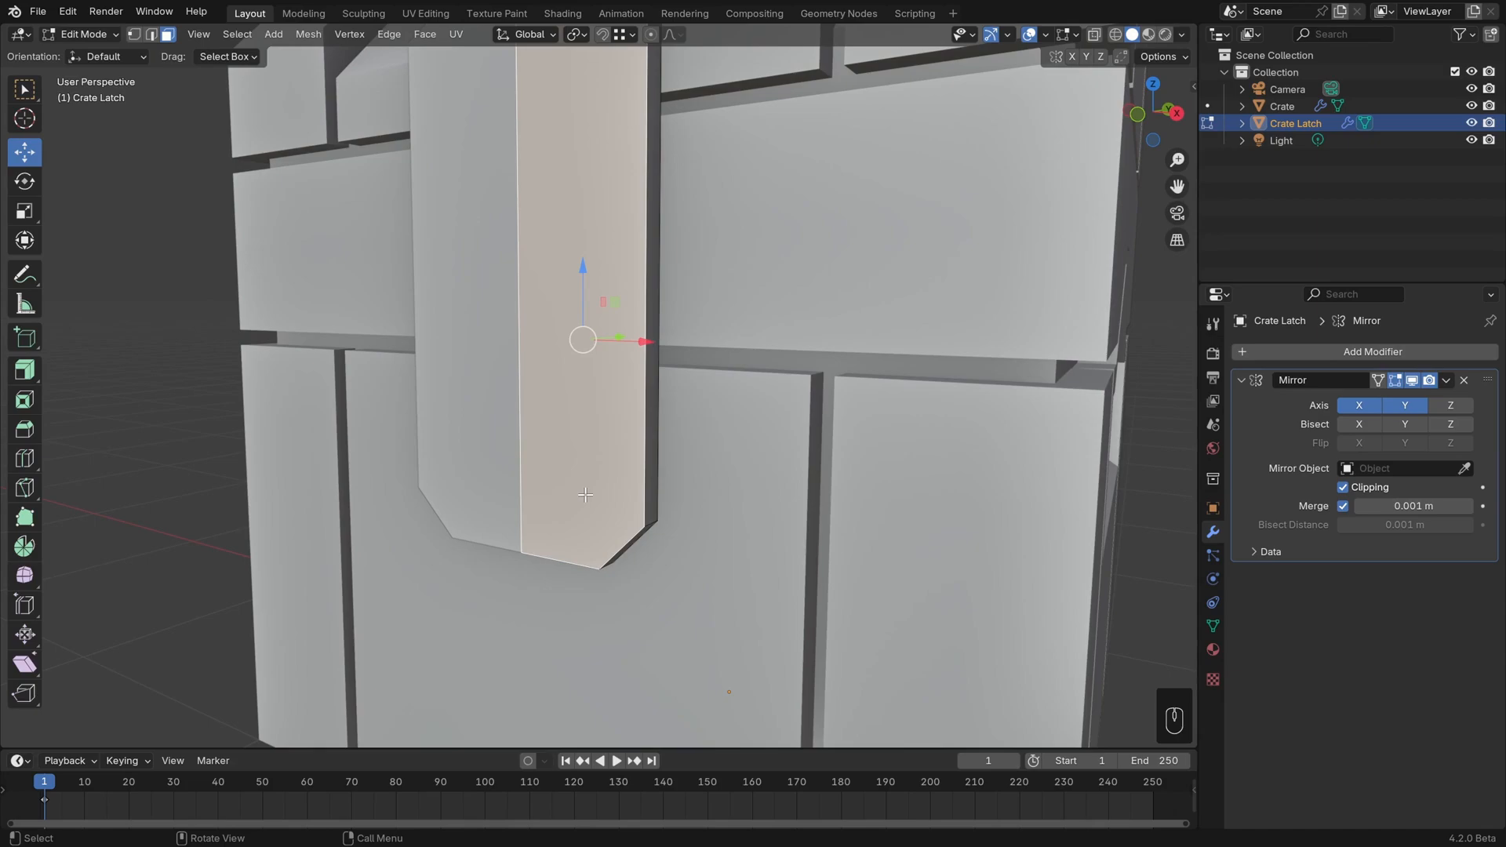
pyautogui.press('k')
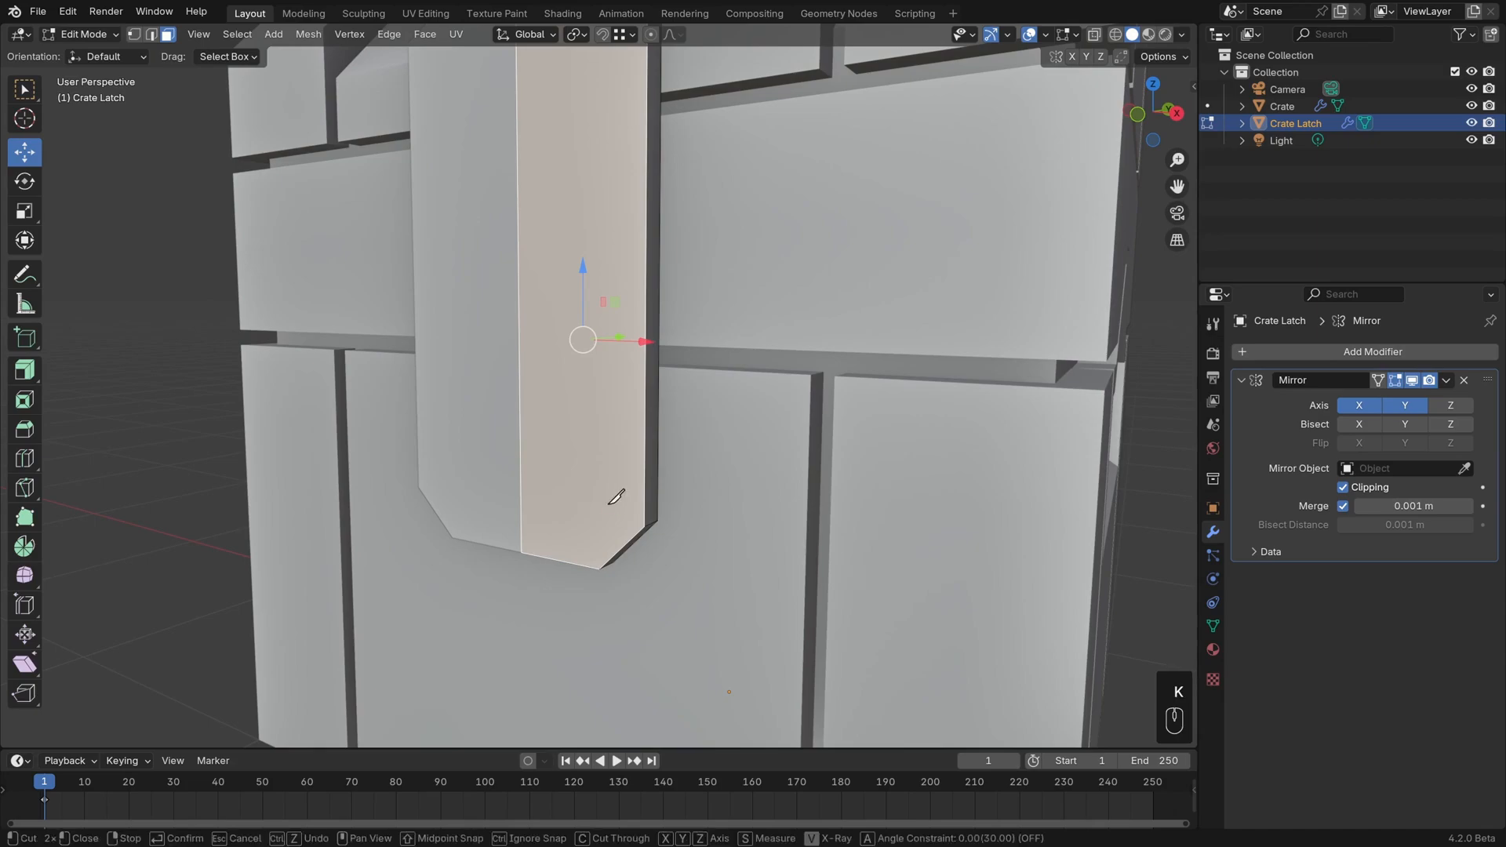
pyautogui.click(644, 525)
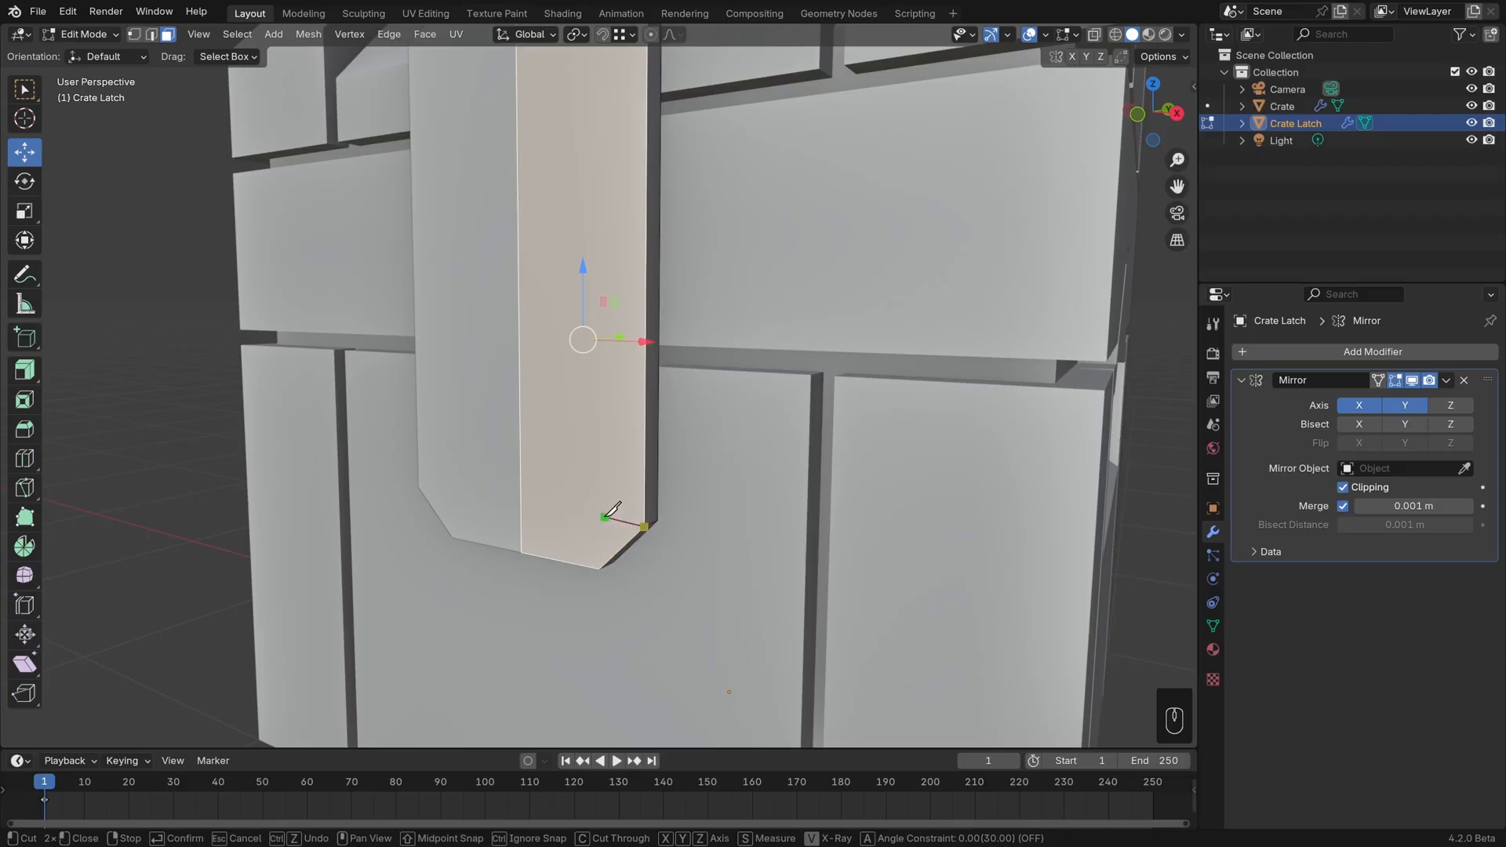
pyautogui.click(522, 503)
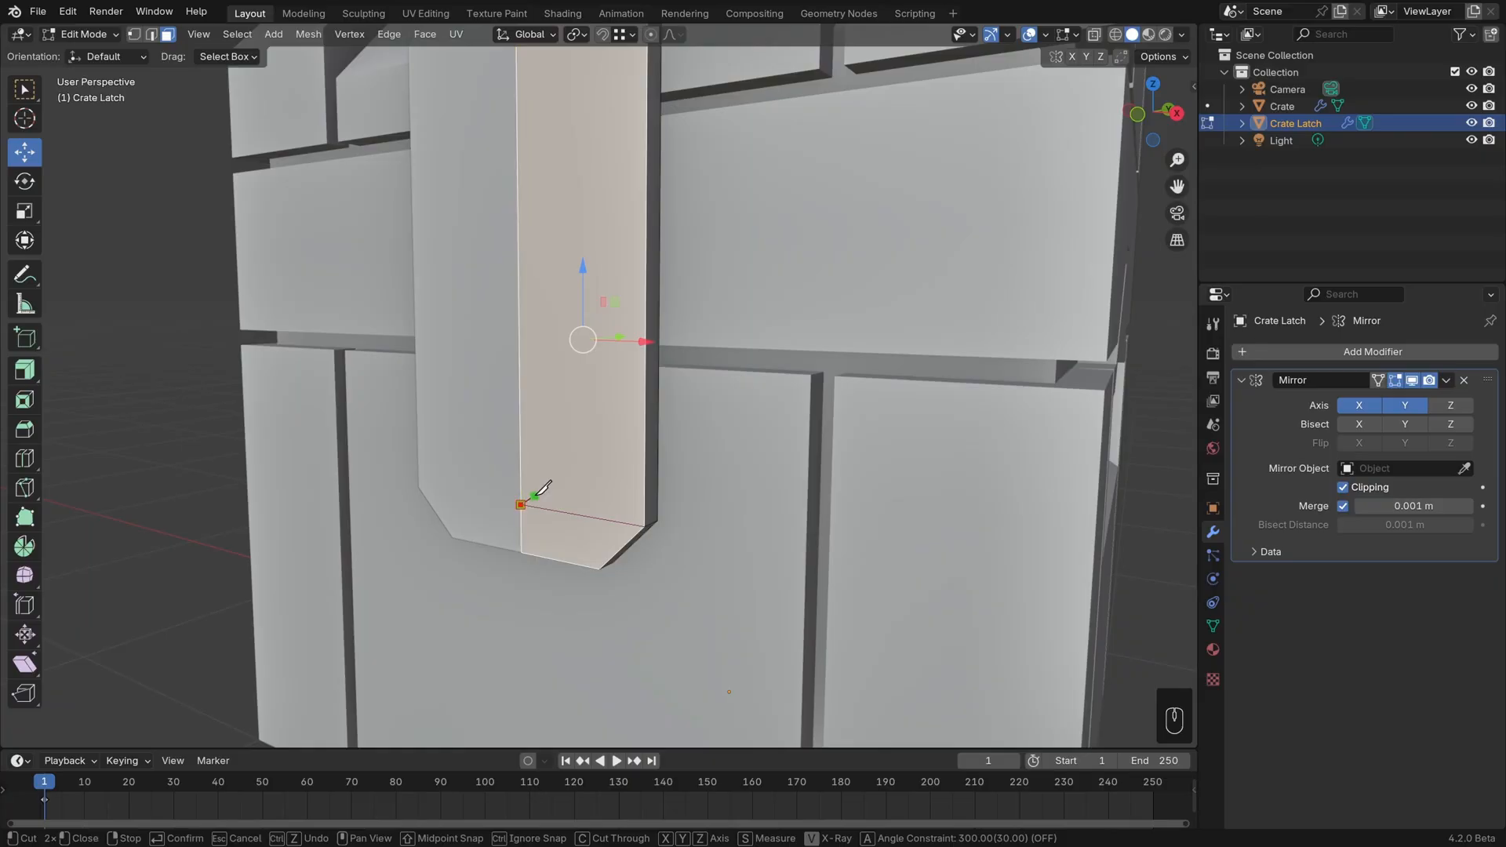
pyautogui.press('Return')
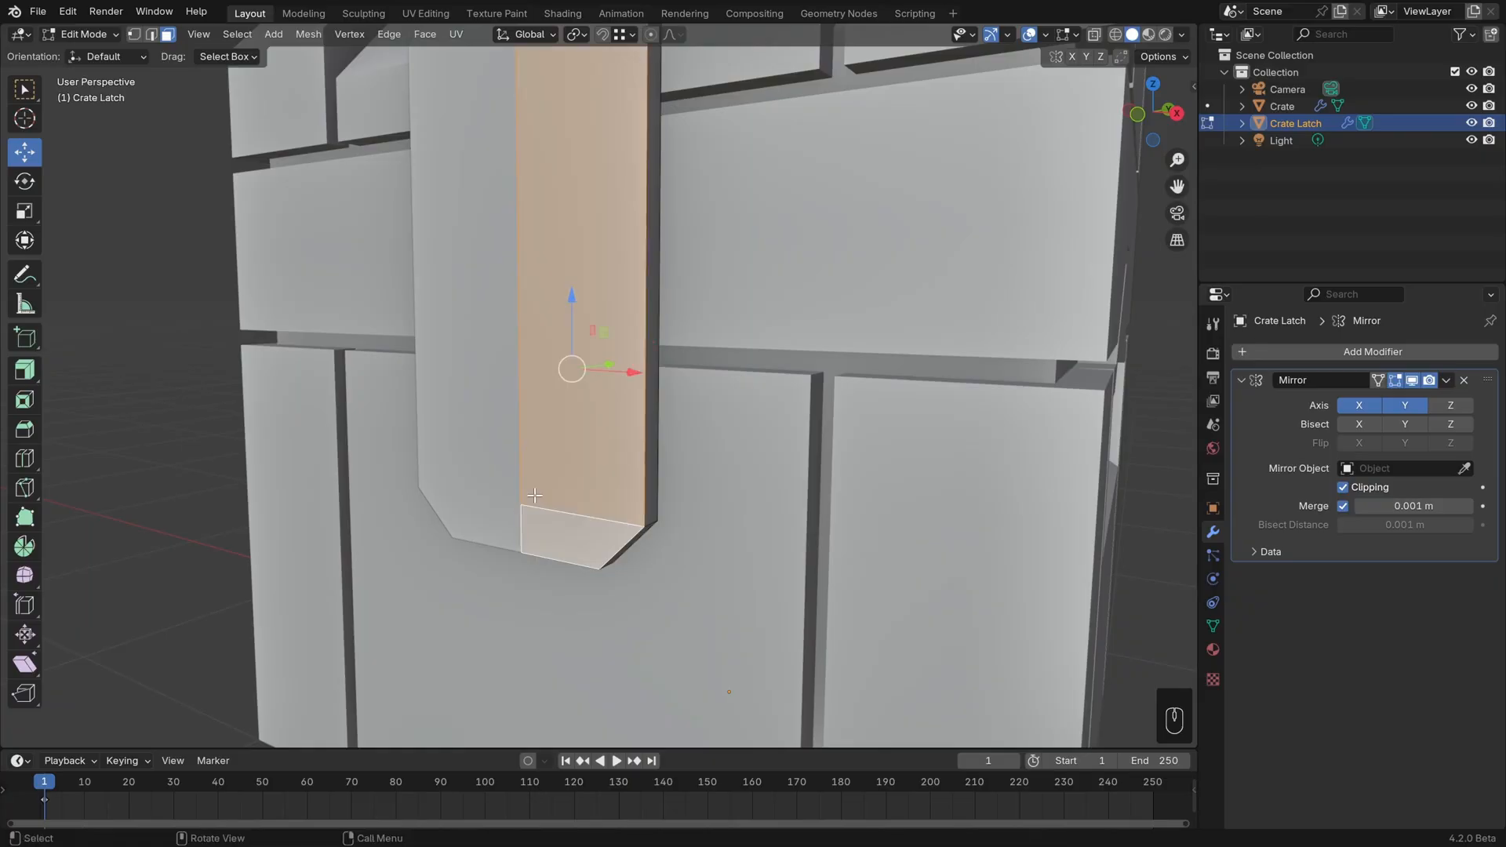
# Move the cut's centre-line vertex along Z by about -0.001 m, level with the outer bevel corner
pyautogui.hotkey('alt', 'a')
pyautogui.moveTo(535, 497); pyautogui.dragTo(619, 475, button='middle')
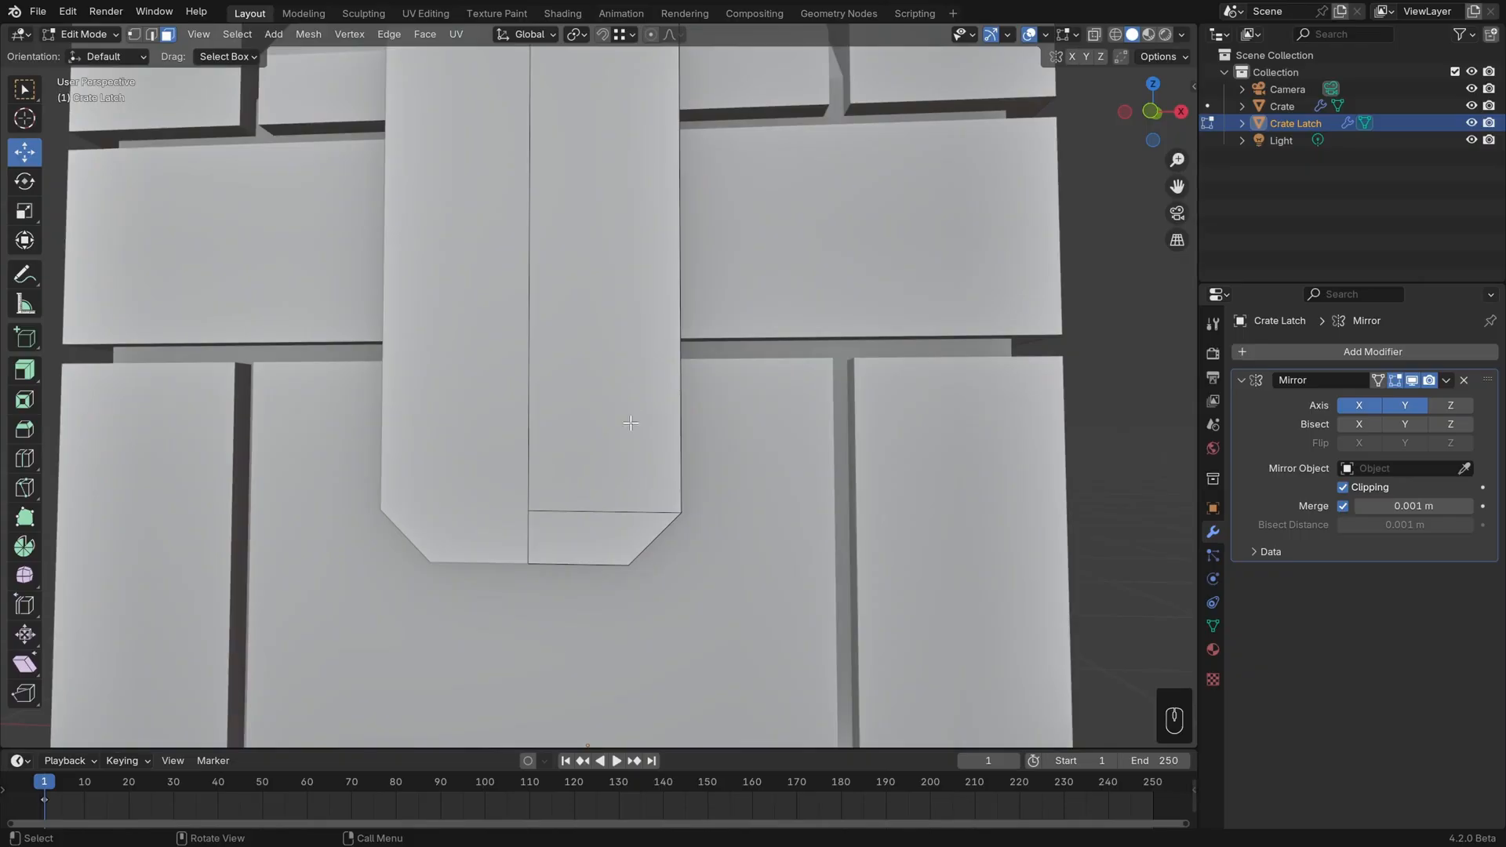
pyautogui.press('1')
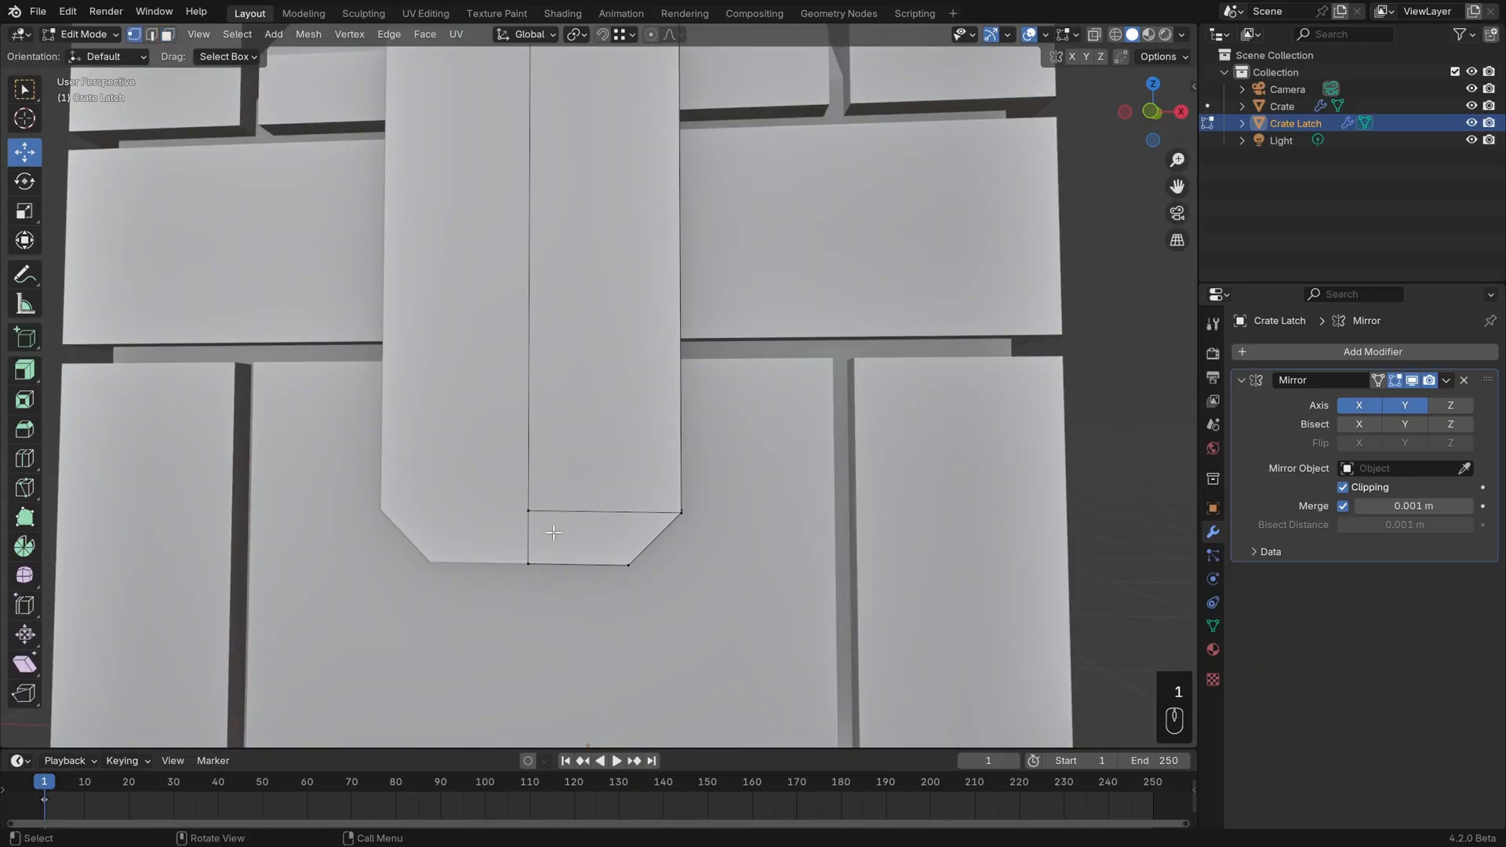
pyautogui.click(528, 510)
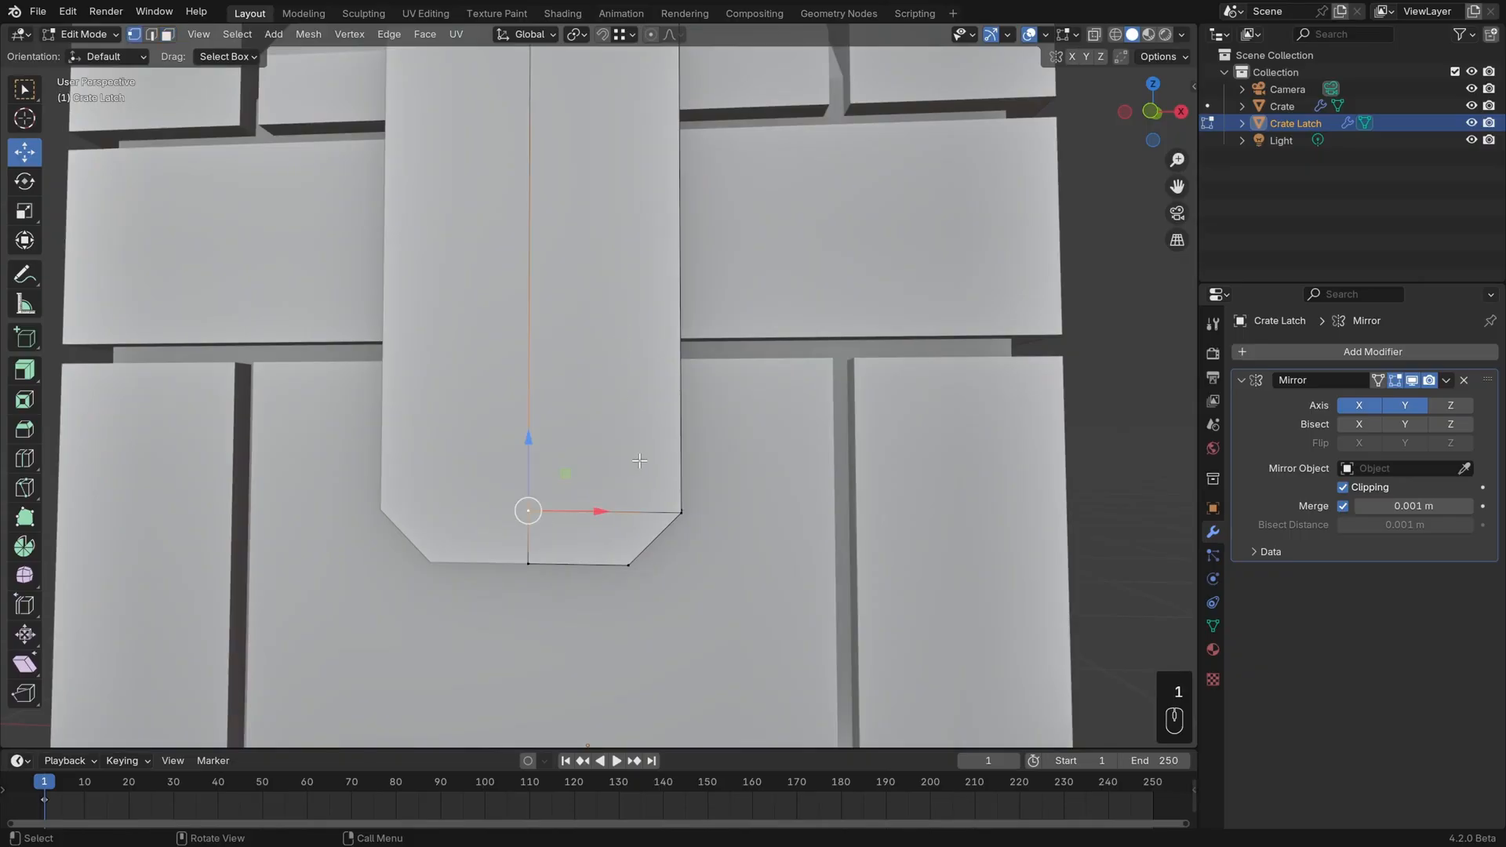
pyautogui.click(621, 36)
pyautogui.moveTo(530, 437); pyautogui.dragTo(682, 511)
pyautogui.moveTo(682, 511); pyautogui.dragTo(589, 113, button='middle')
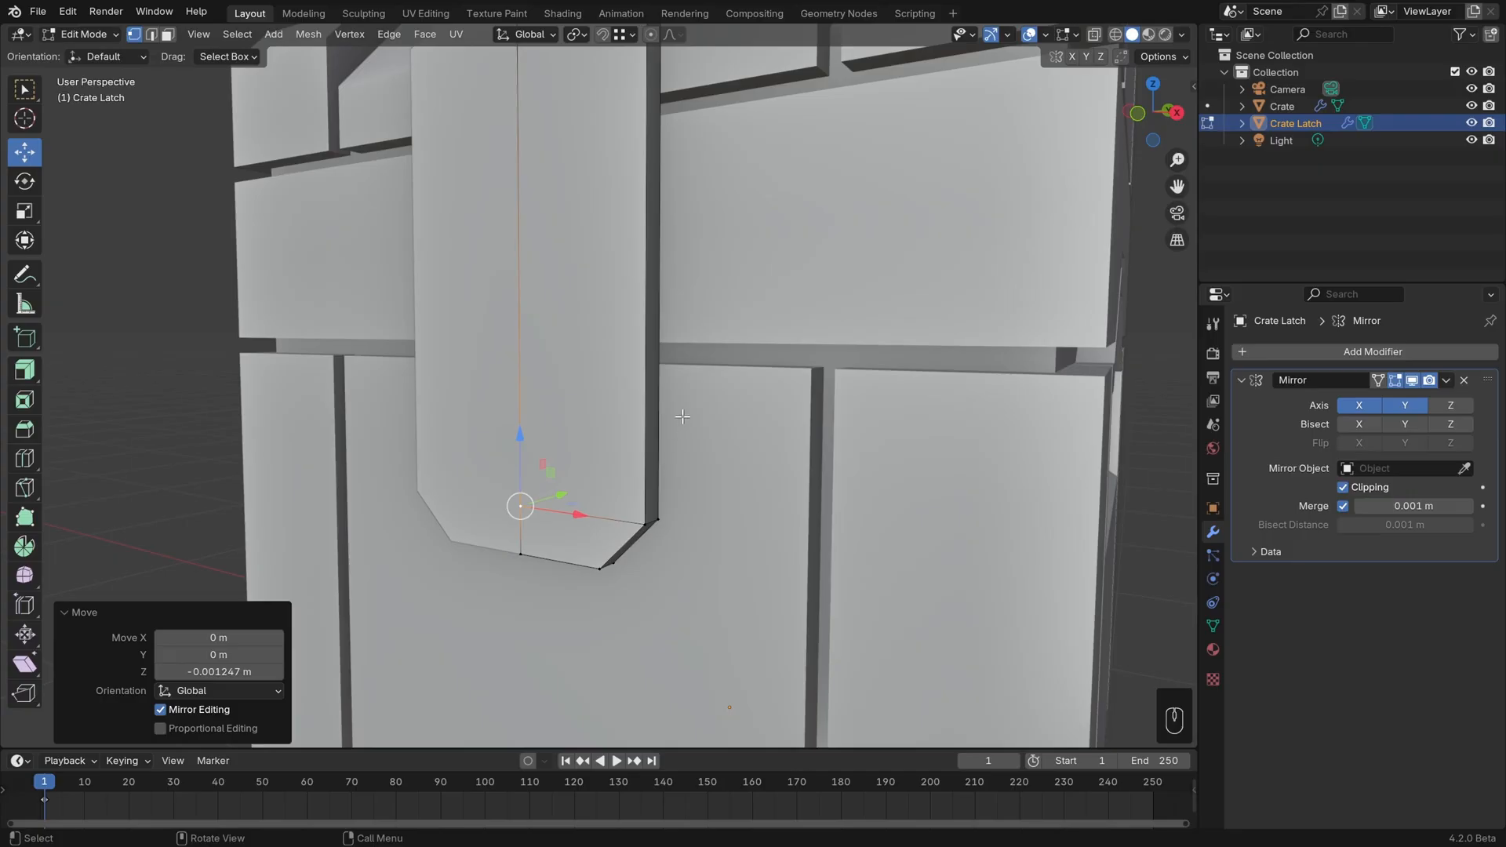
# Add two edge loops across the latch's front strip and slide them upward with a factor of about -0.211
pyautogui.keyDown('shift'); pyautogui.moveTo(682, 416); pyautogui.dragTo(643, 528, button='middle'); pyautogui.keyUp('shift')
pyautogui.hotkey('ctrl', 'r')
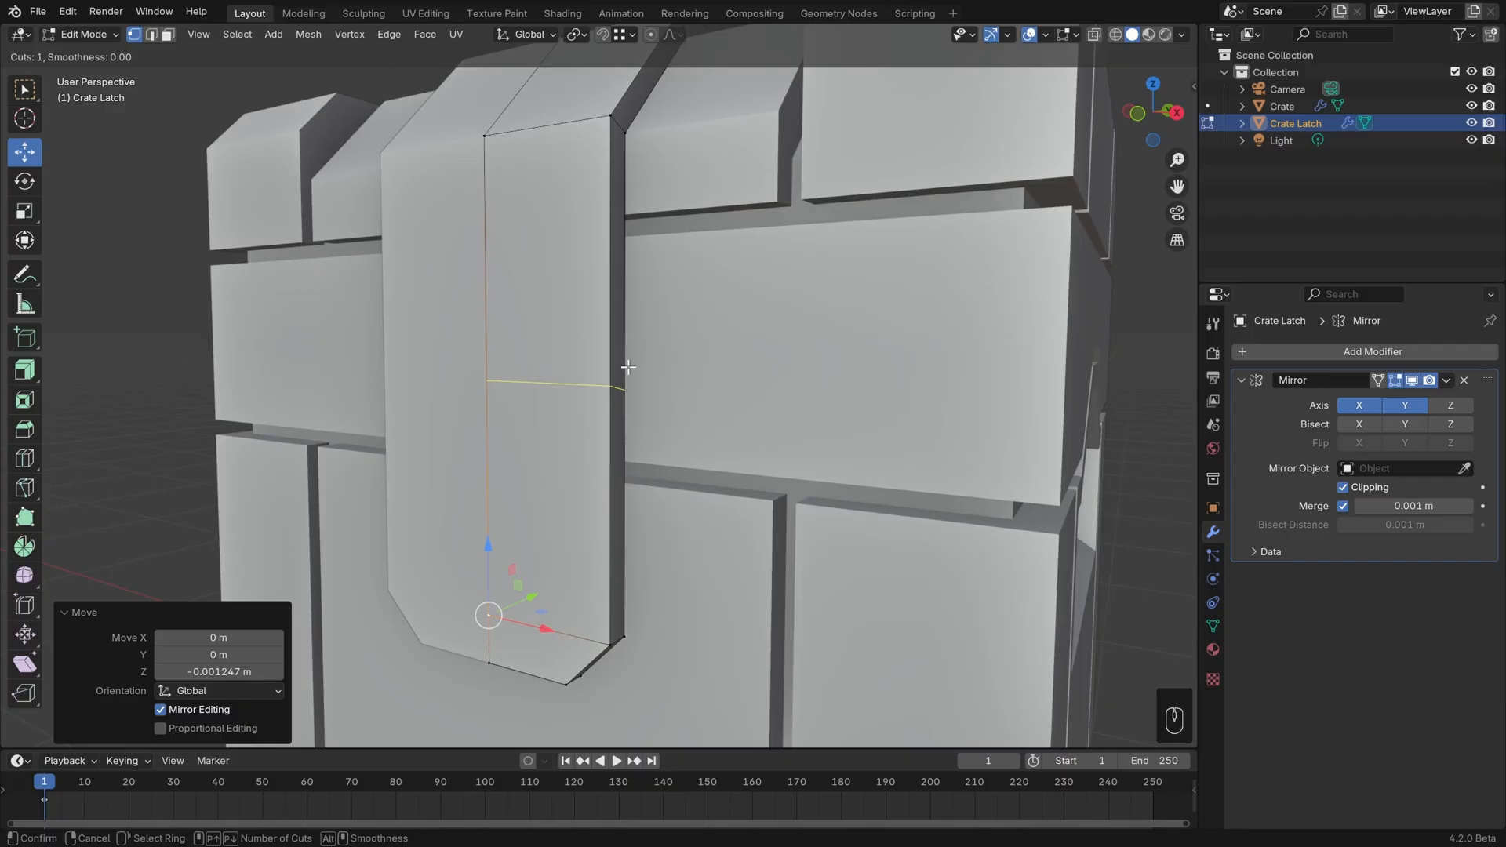
pyautogui.scroll(1, 628, 366)
pyautogui.click(627, 366)
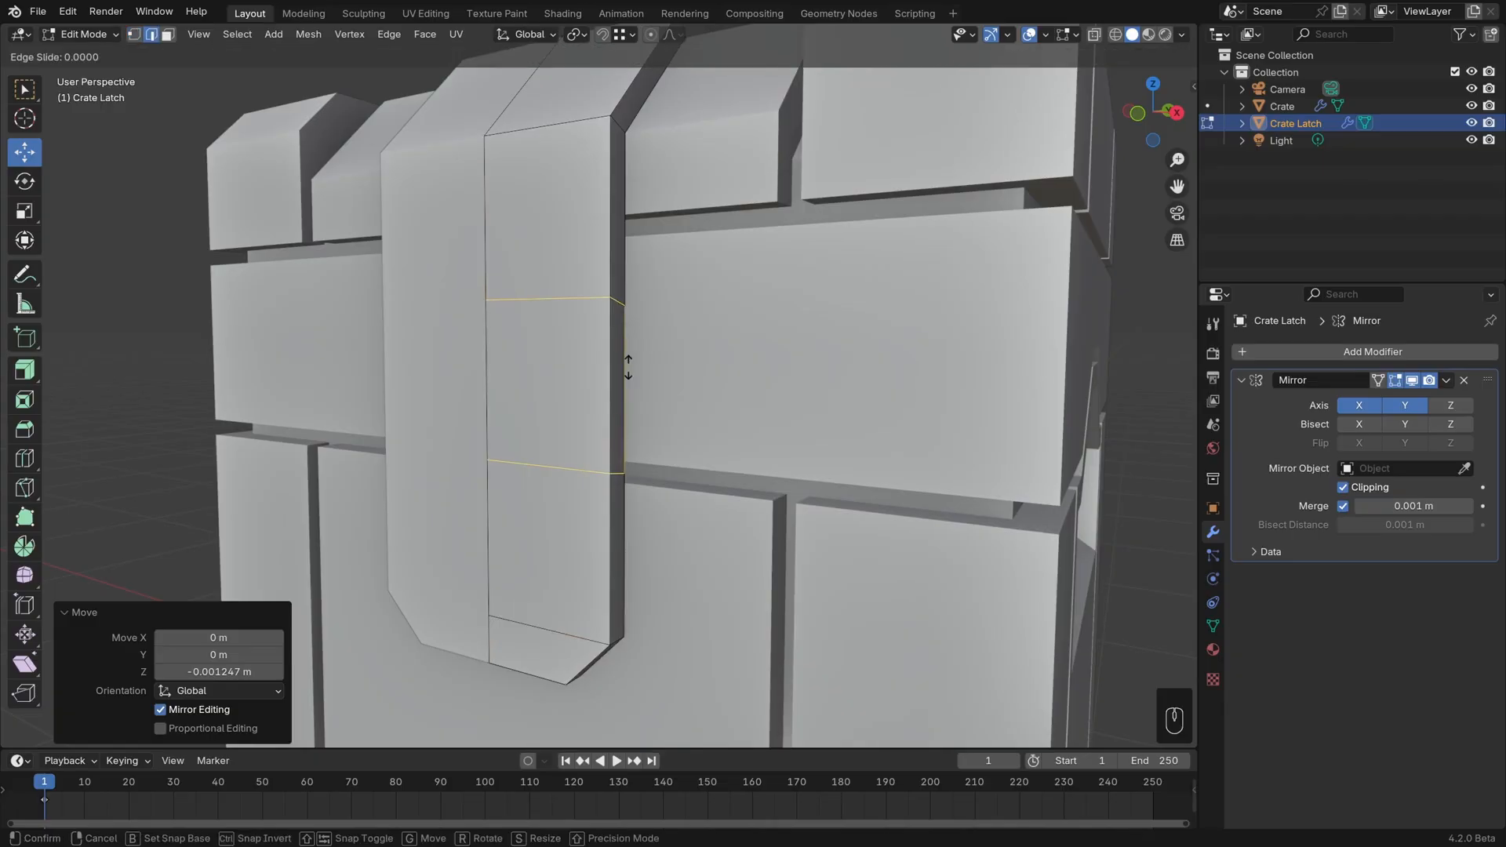
pyautogui.press('e')
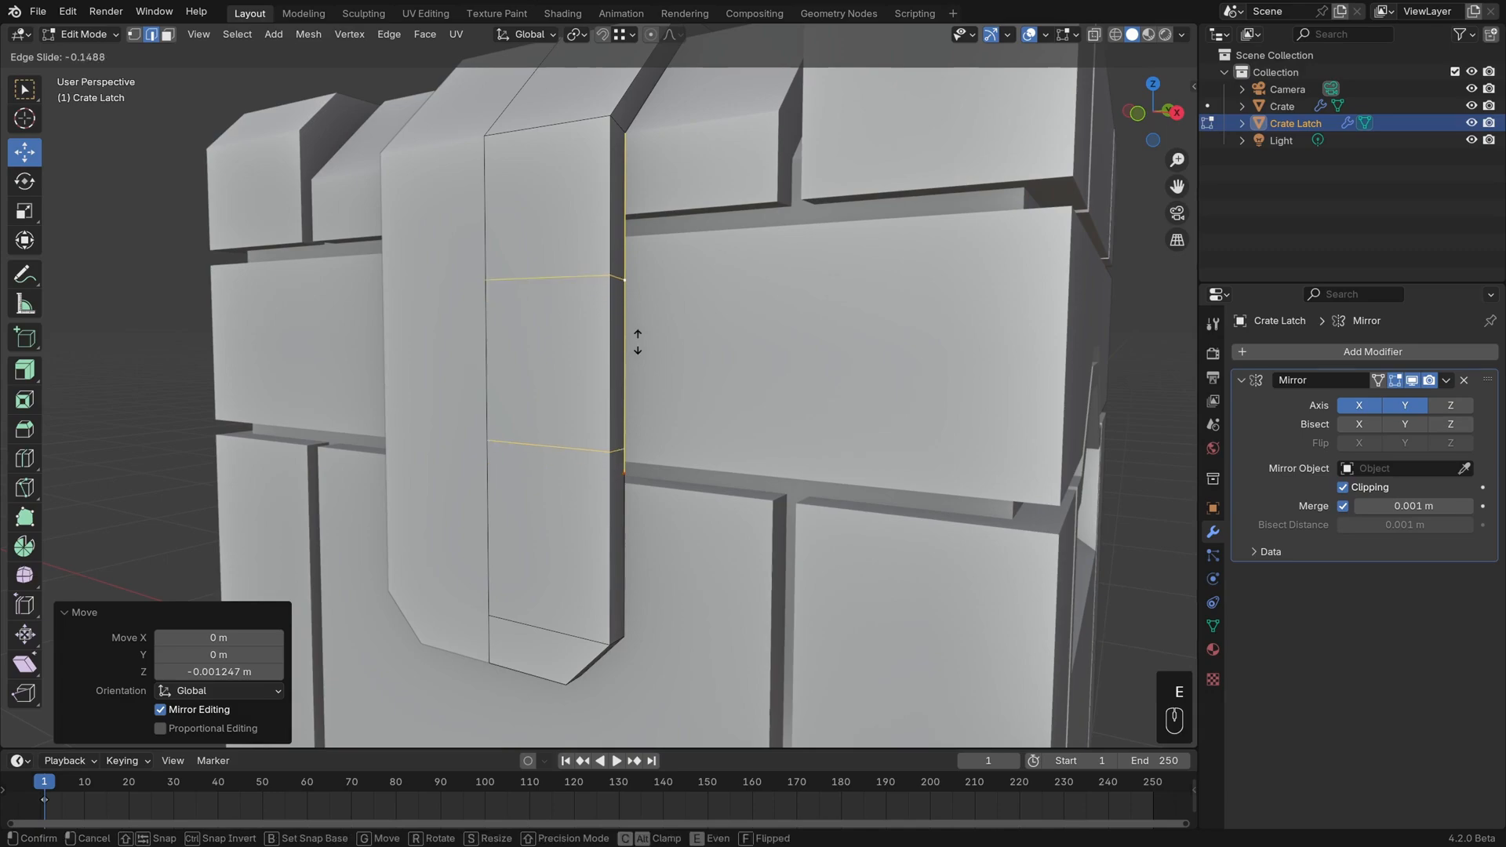
pyautogui.press('e')
pyautogui.press('e')
pyautogui.press('e')
pyautogui.press('e')
pyautogui.click(637, 331)
pyautogui.press('1')
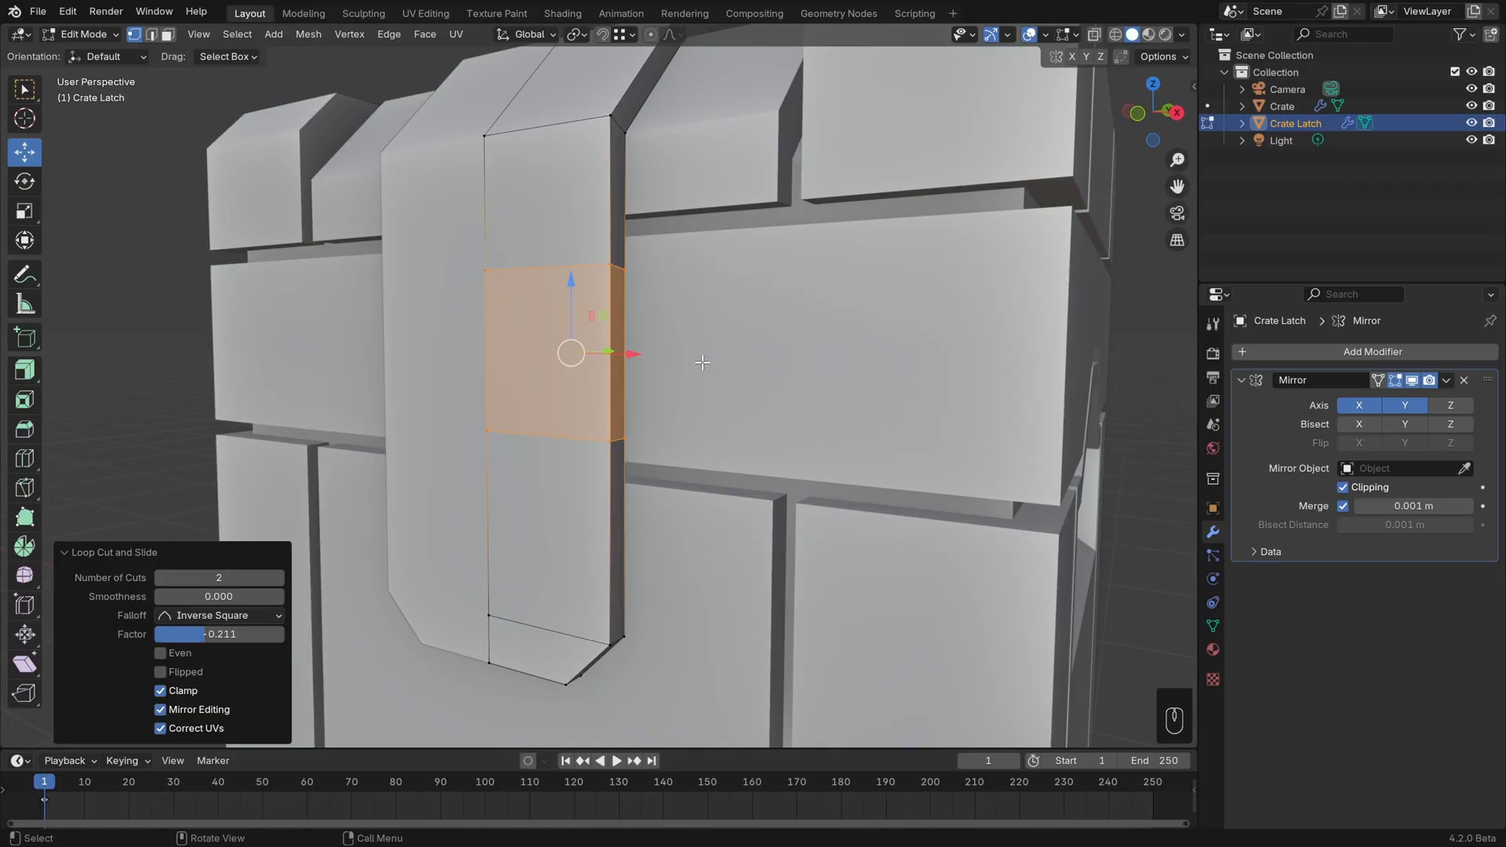
# Scale the two new loops to about 0.575 along Z and raise them about 0.013 m
pyautogui.press('s')
pyautogui.press('z')
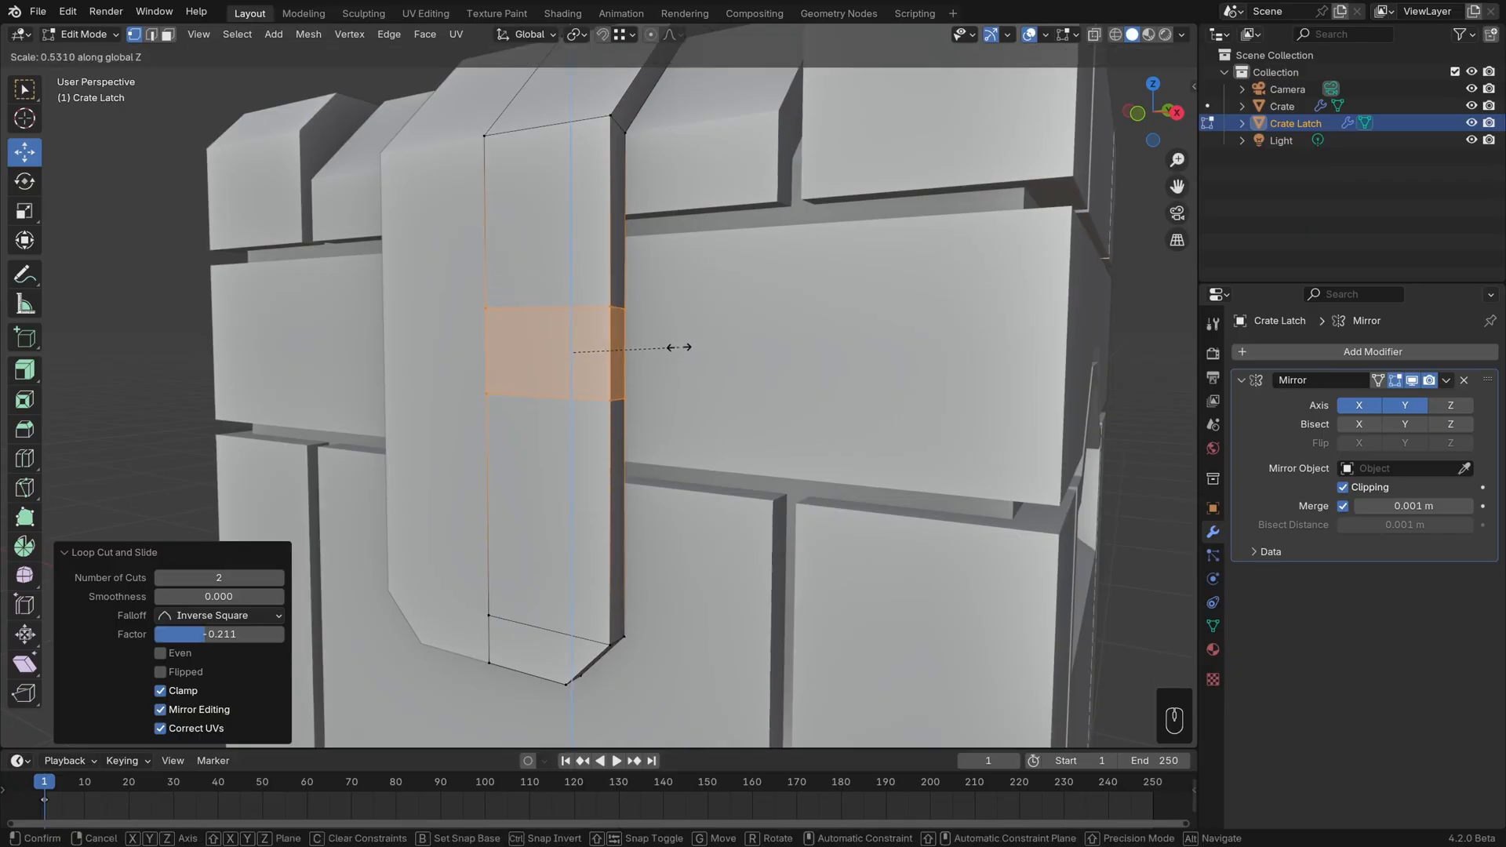
pyautogui.click(688, 346)
pyautogui.moveTo(714, 429); pyautogui.dragTo(782, 414, button='middle')
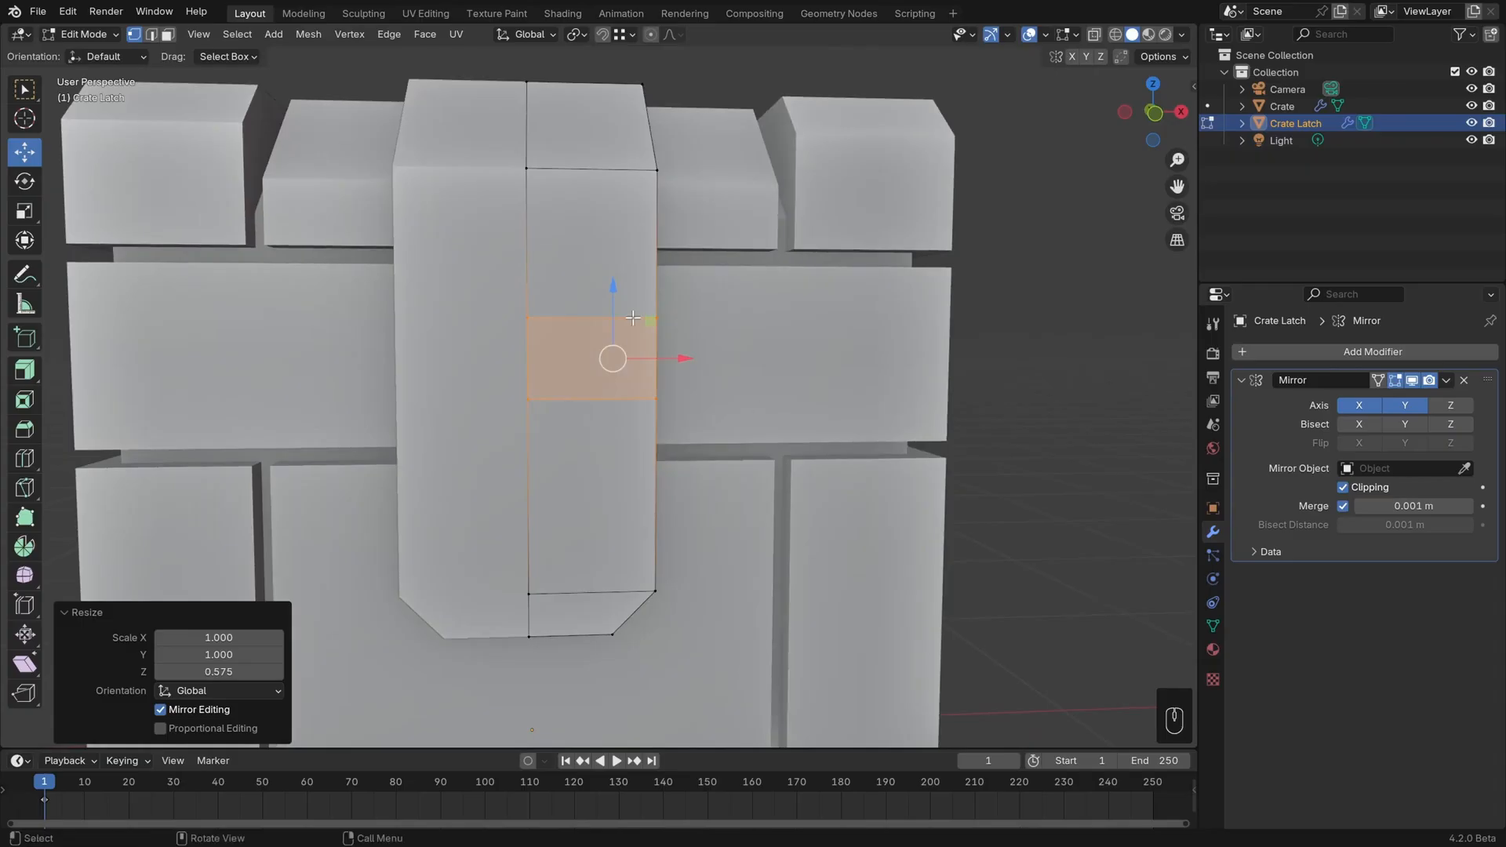
pyautogui.moveTo(614, 291); pyautogui.dragTo(613, 284)
# Add two single edge loops between the narrow band and the knife cut, with slide factors of about 0.041 and 0.475
pyautogui.keyDown('shift'); pyautogui.moveTo(787, 534); pyautogui.dragTo(608, 342, button='middle'); pyautogui.keyUp('shift')
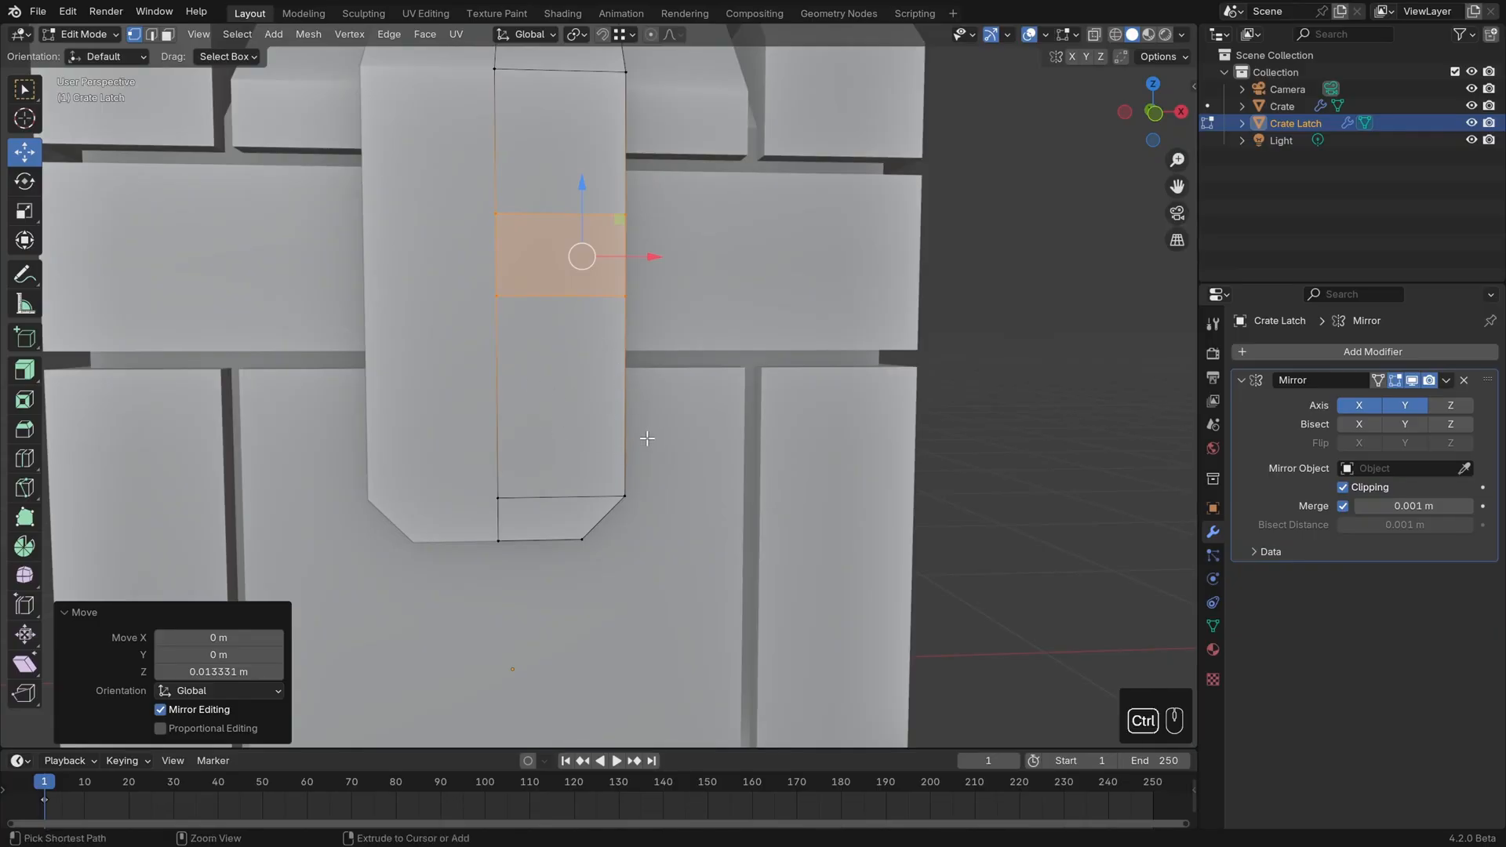
pyautogui.hotkey('ctrl', 'r')
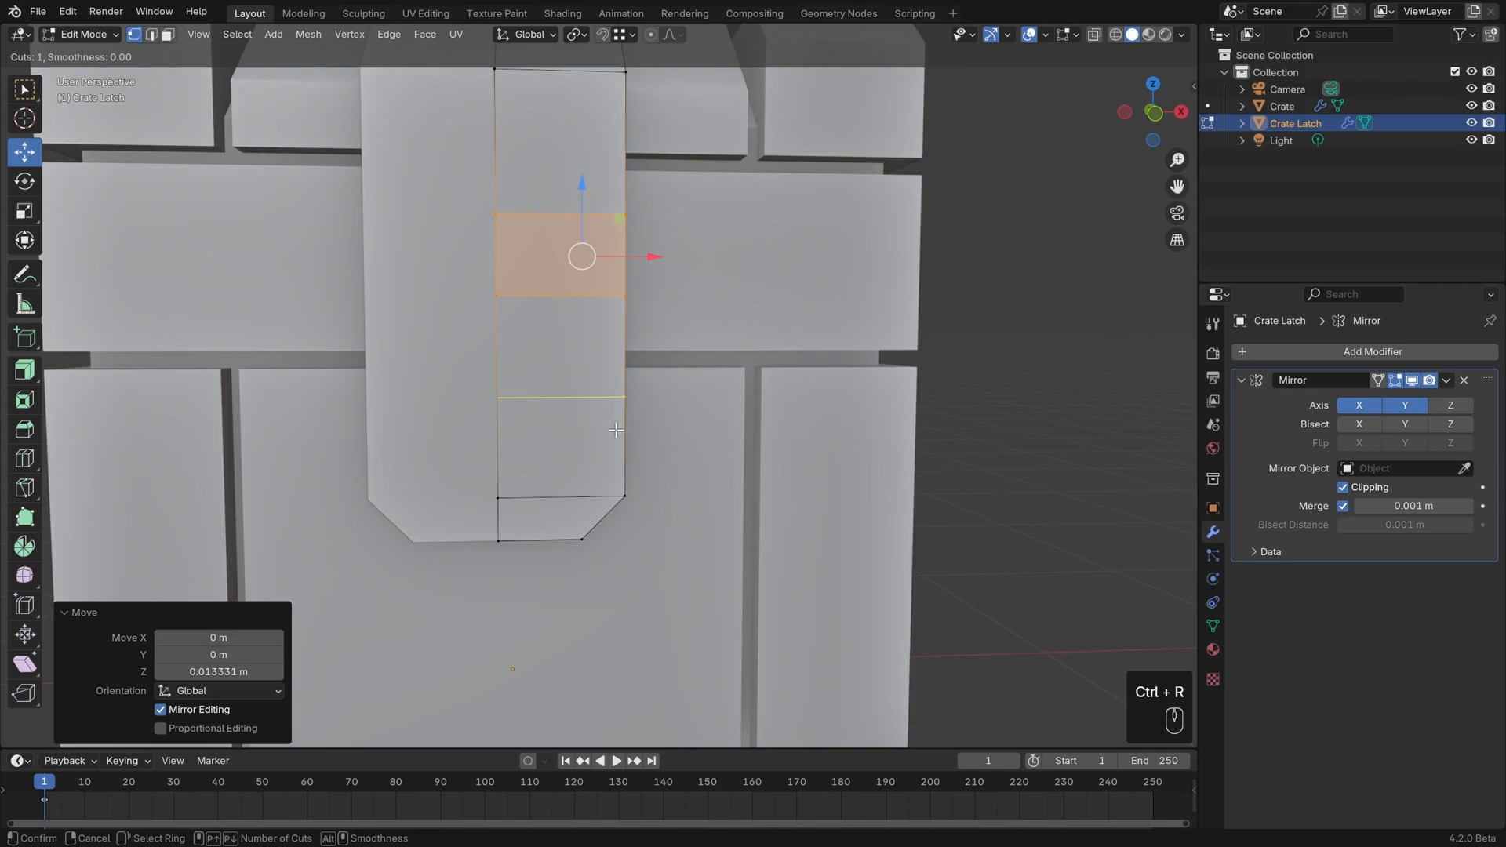
pyautogui.click(616, 430)
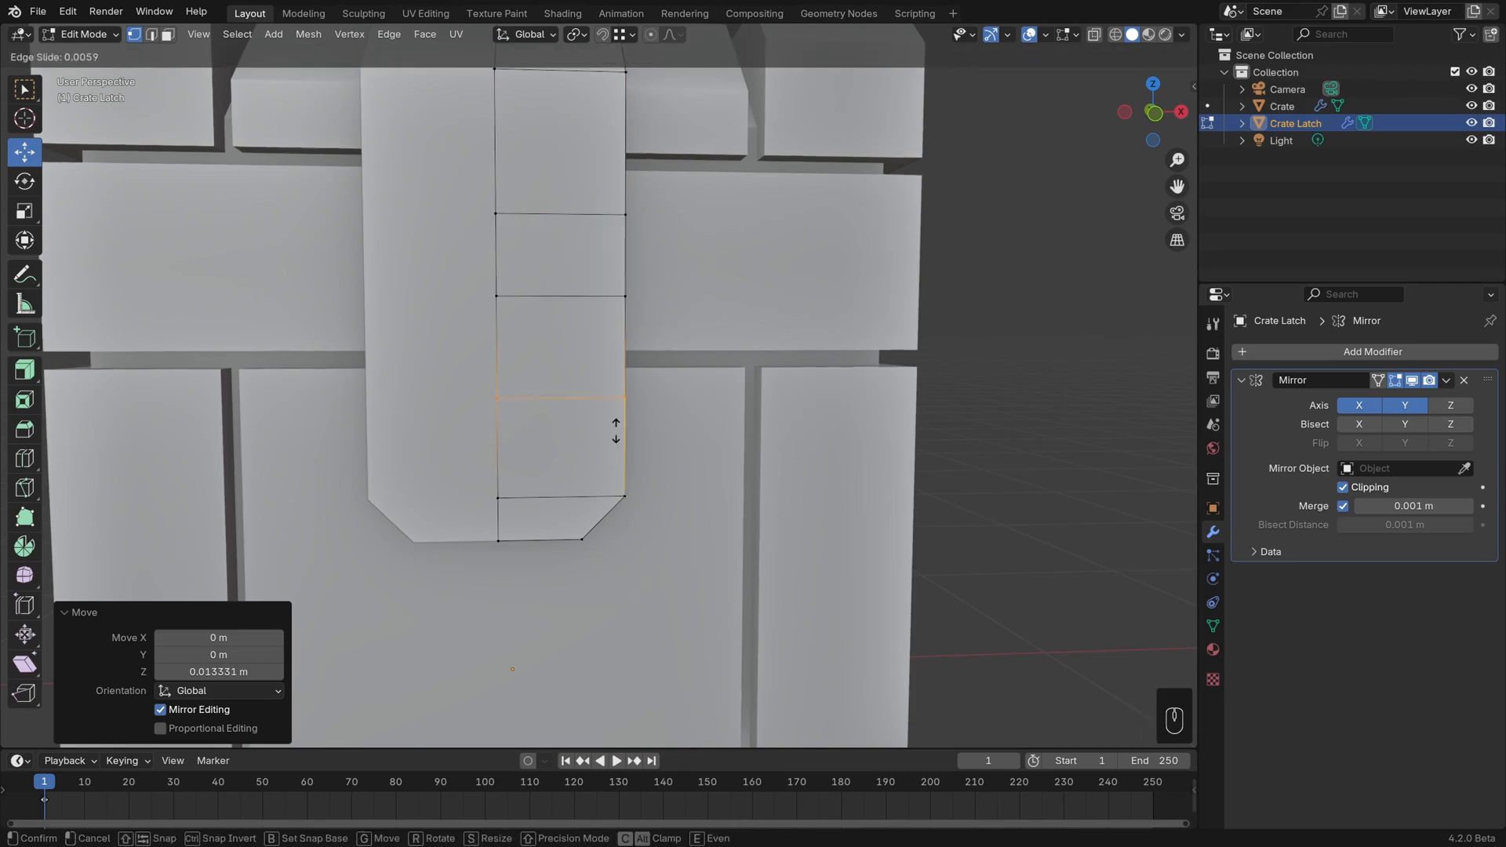
pyautogui.click(616, 434)
pyautogui.hotkey('ctrl', 'r')
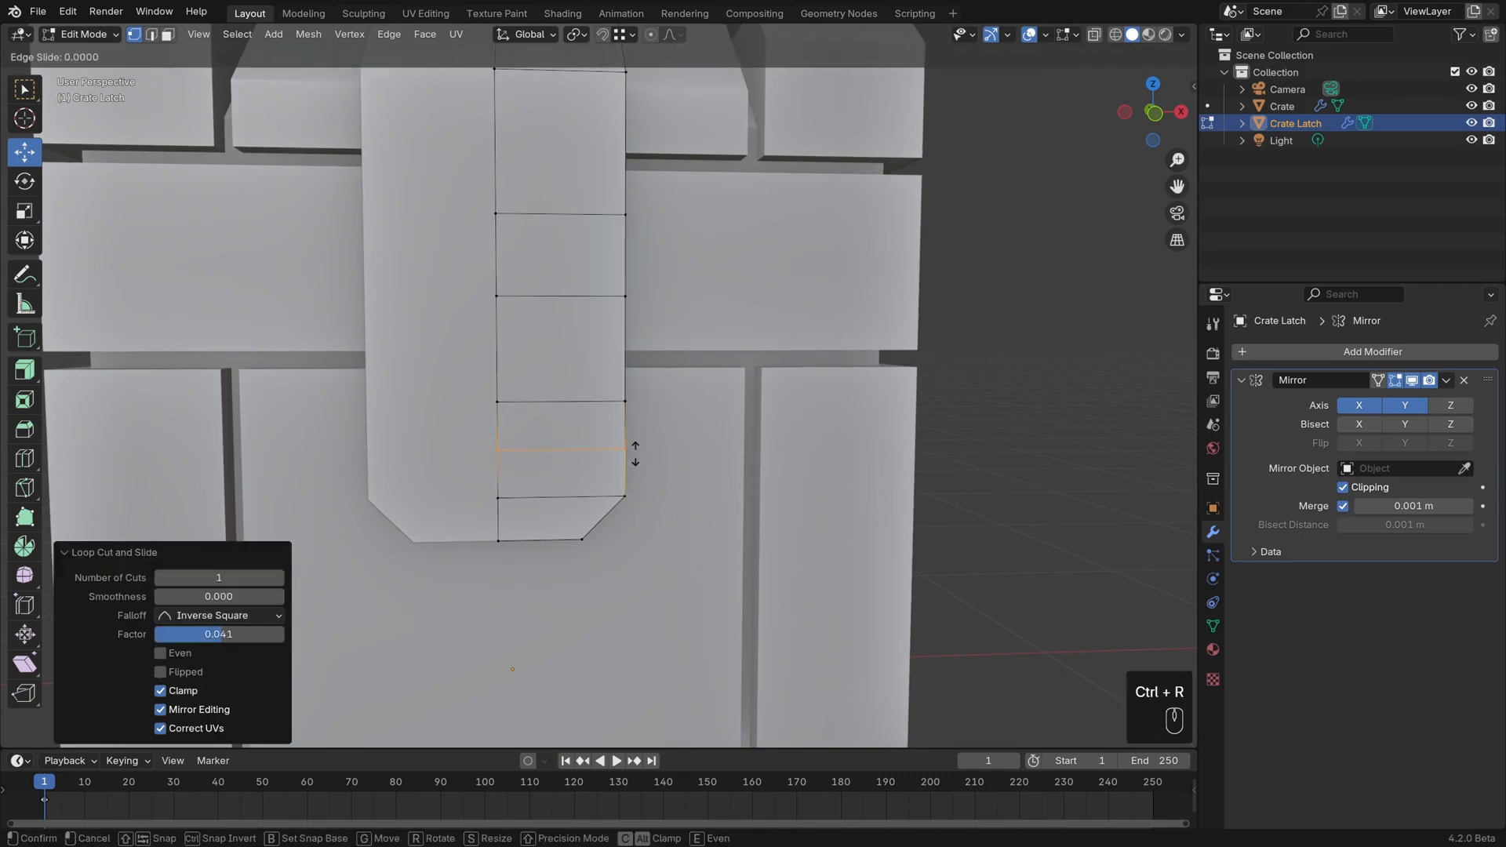
pyautogui.click(633, 451)
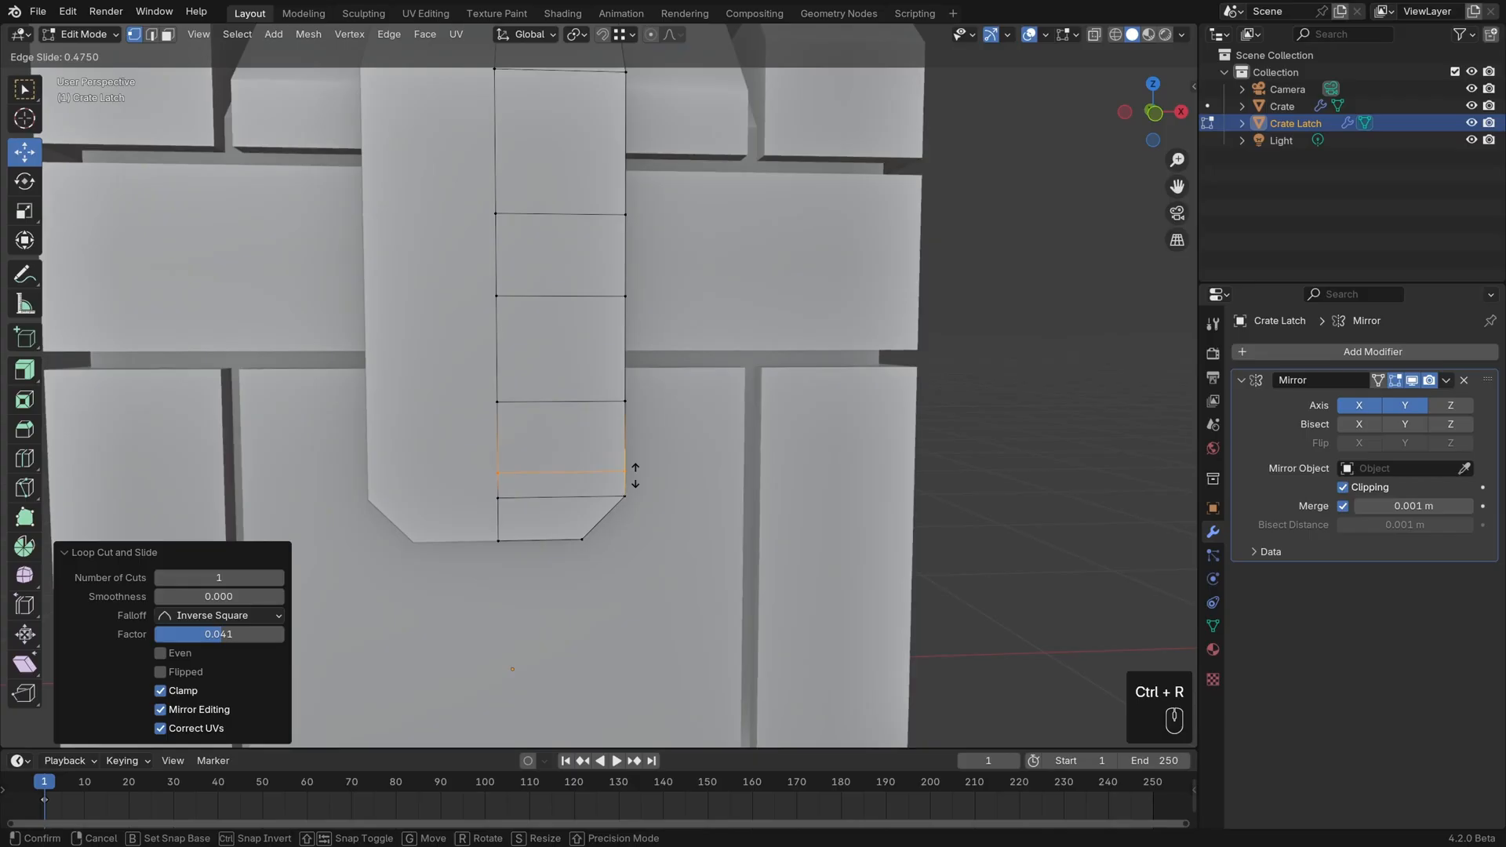
pyautogui.click(635, 475)
# Move the upper of the two lower edge loops down about 0.048 m along Z
pyautogui.moveTo(736, 431)
pyautogui.mouseDown(button='middle')
pyautogui.moveTo(685, 422)
pyautogui.moveTo(733, 428)
pyautogui.mouseUp(button='middle')
pyautogui.moveTo(600, 198); pyautogui.dragTo(584, 186, button='middle')
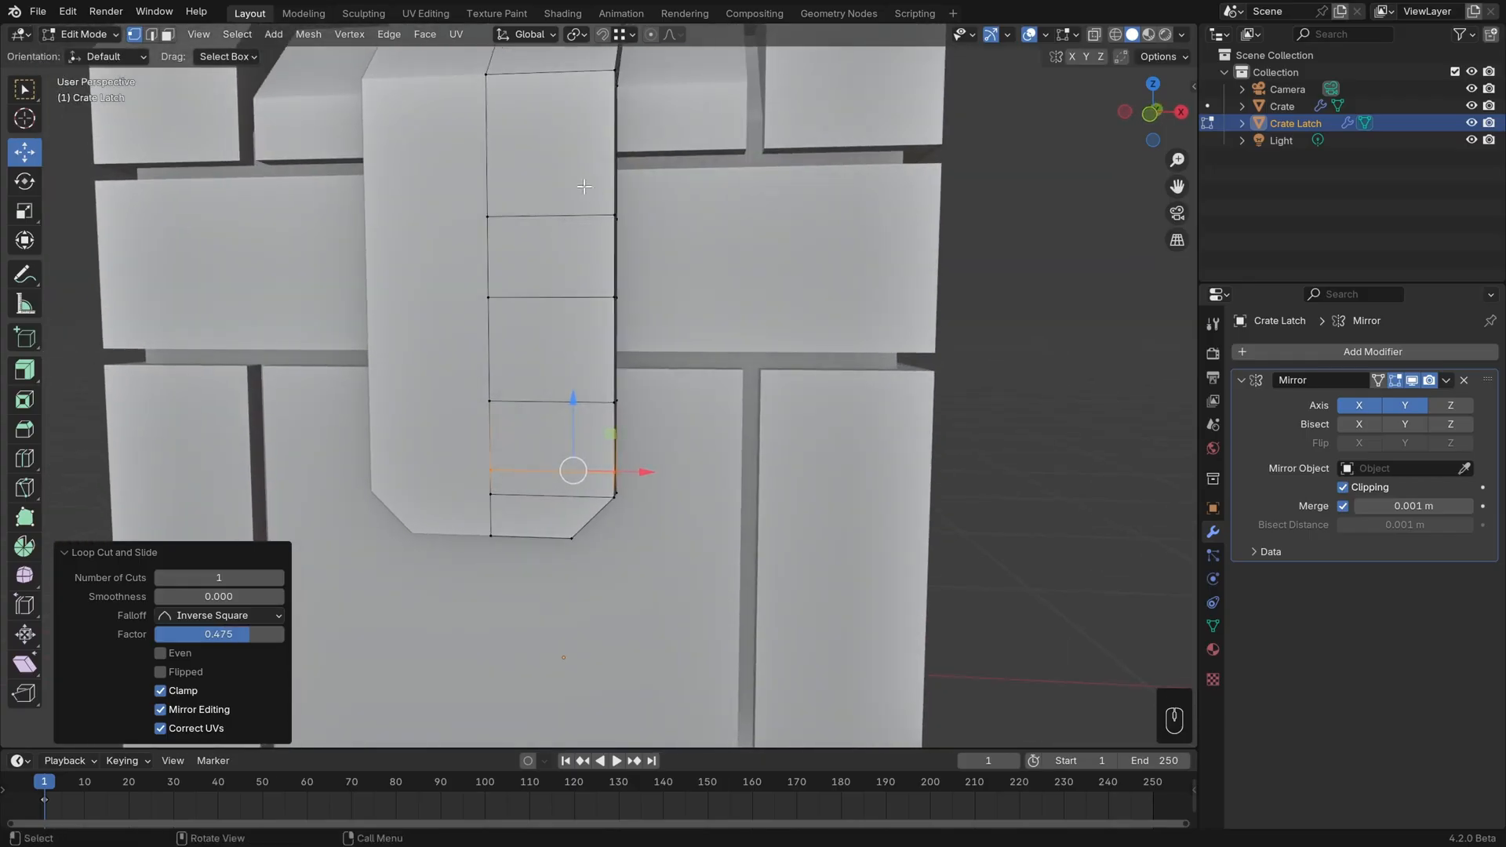
pyautogui.keyDown('alt'); pyautogui.click(552, 400); pyautogui.keyUp('alt')
pyautogui.moveTo(614, 402)
pyautogui.mouseDown(button='middle')
pyautogui.moveTo(549, 397)
pyautogui.moveTo(591, 399)
pyautogui.mouseUp(button='middle')
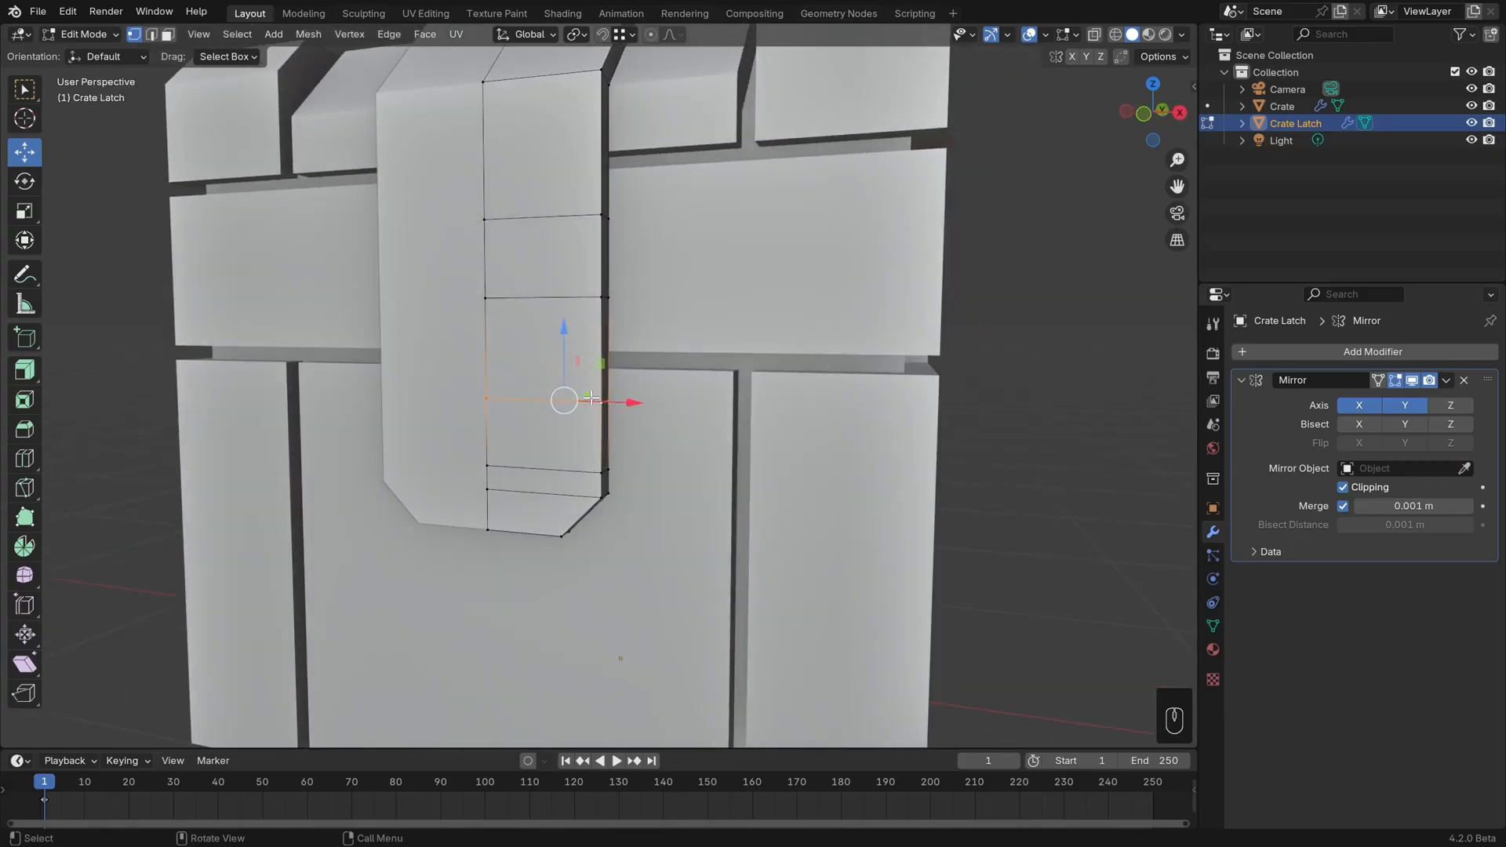
pyautogui.moveTo(564, 344); pyautogui.dragTo(563, 362)
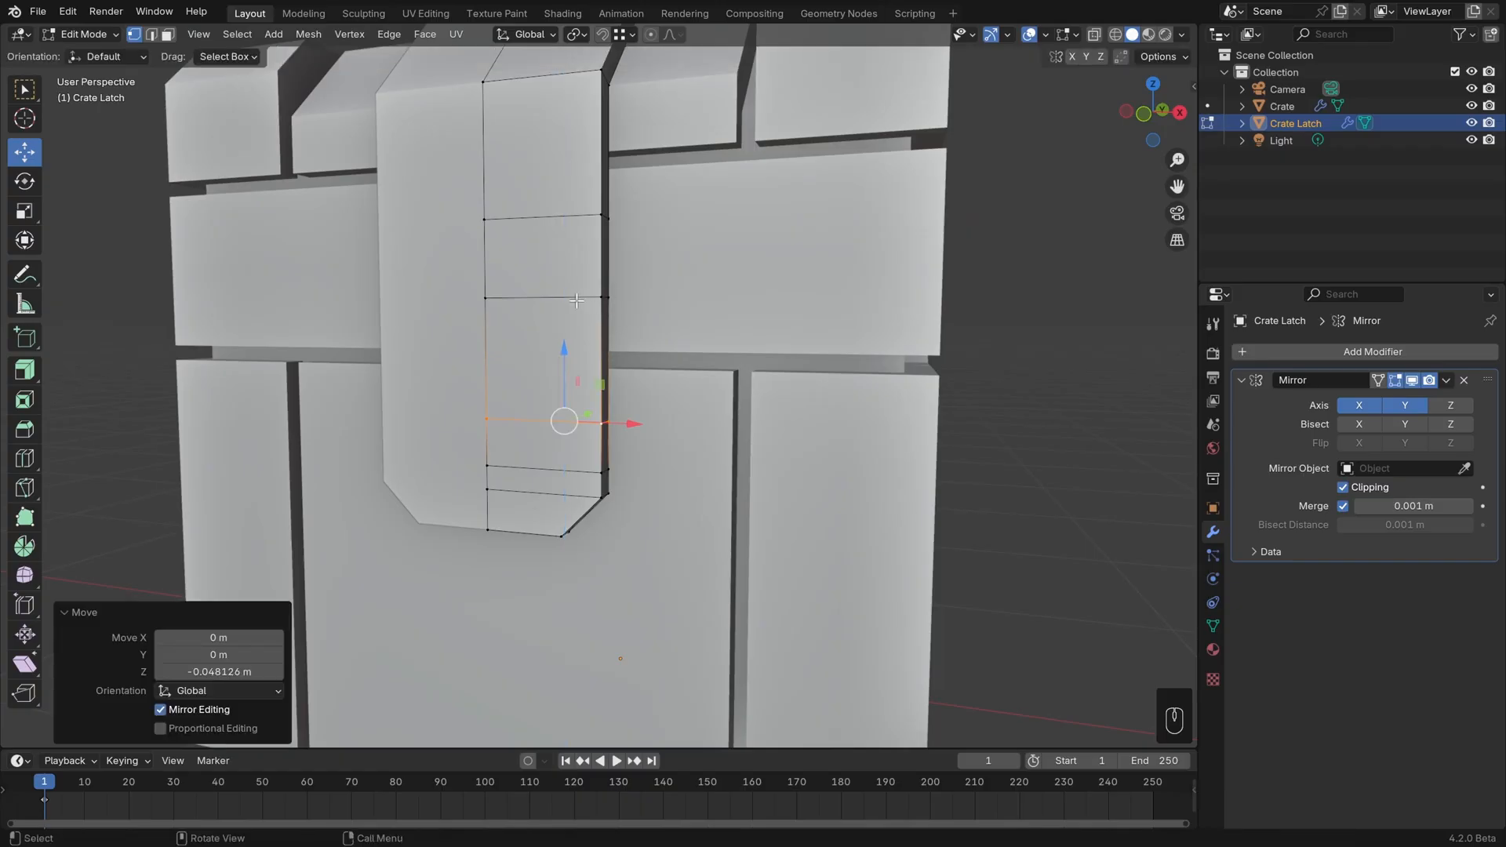
# Select all vertices of the latch's bottom end through the mesh and lower them about 0.055 m along Z
pyautogui.click(737, 457)
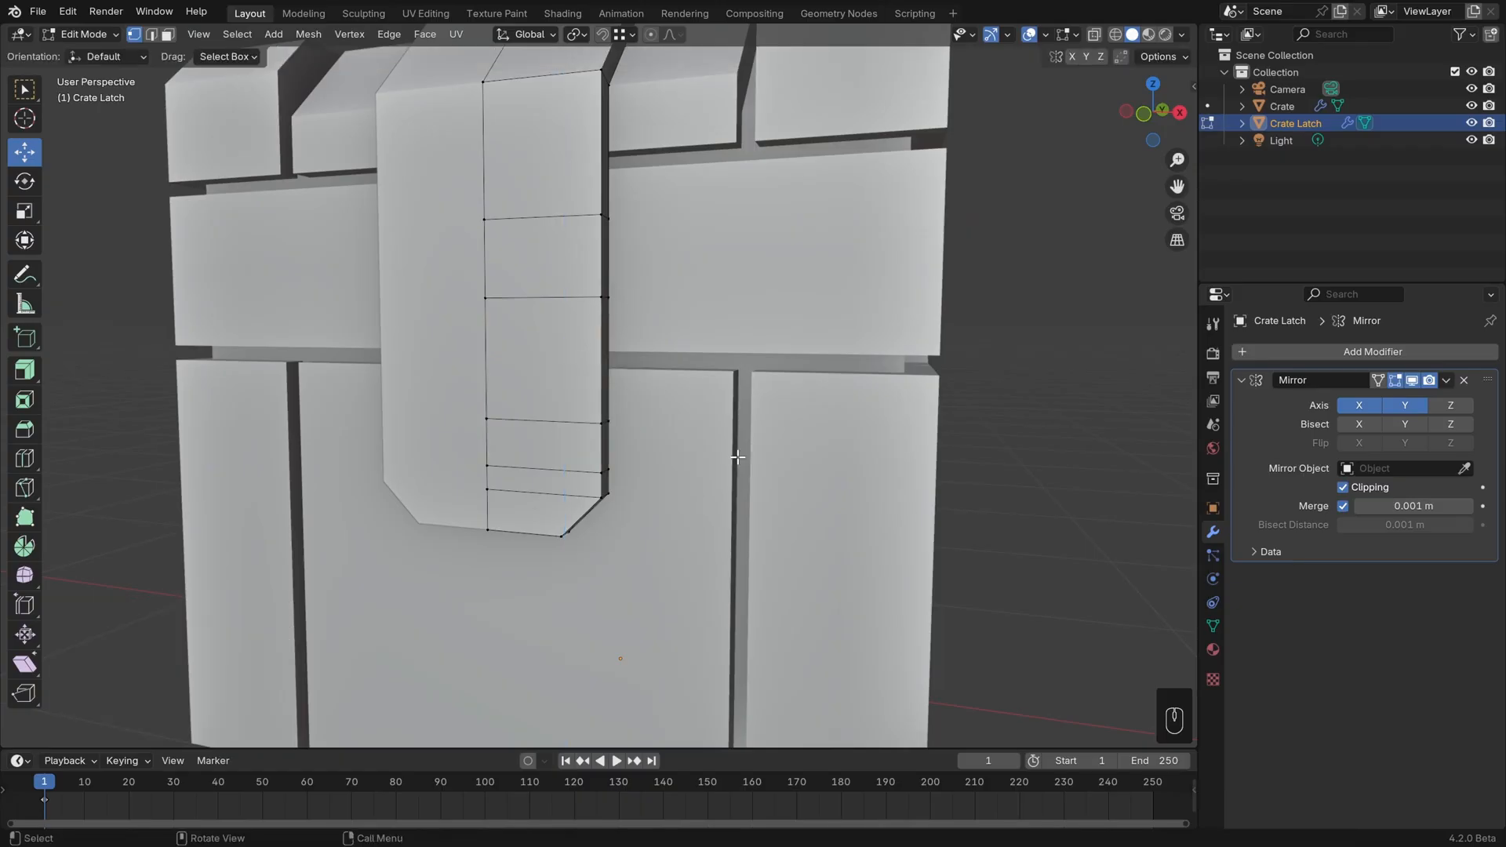
pyautogui.press('z')
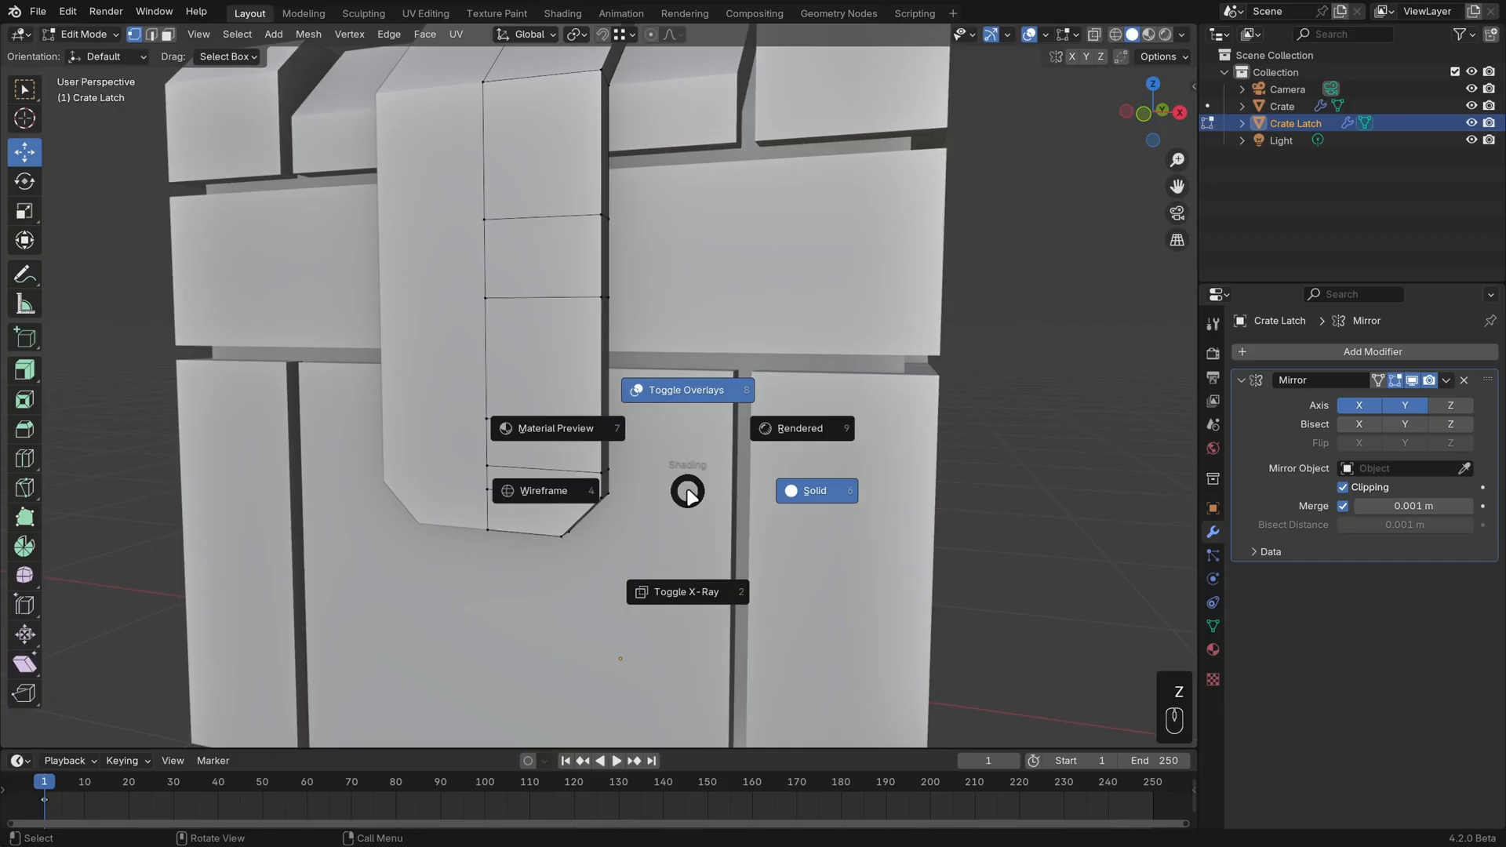
pyautogui.click(585, 491)
pyautogui.moveTo(394, 438); pyautogui.dragTo(789, 627)
pyautogui.press('z')
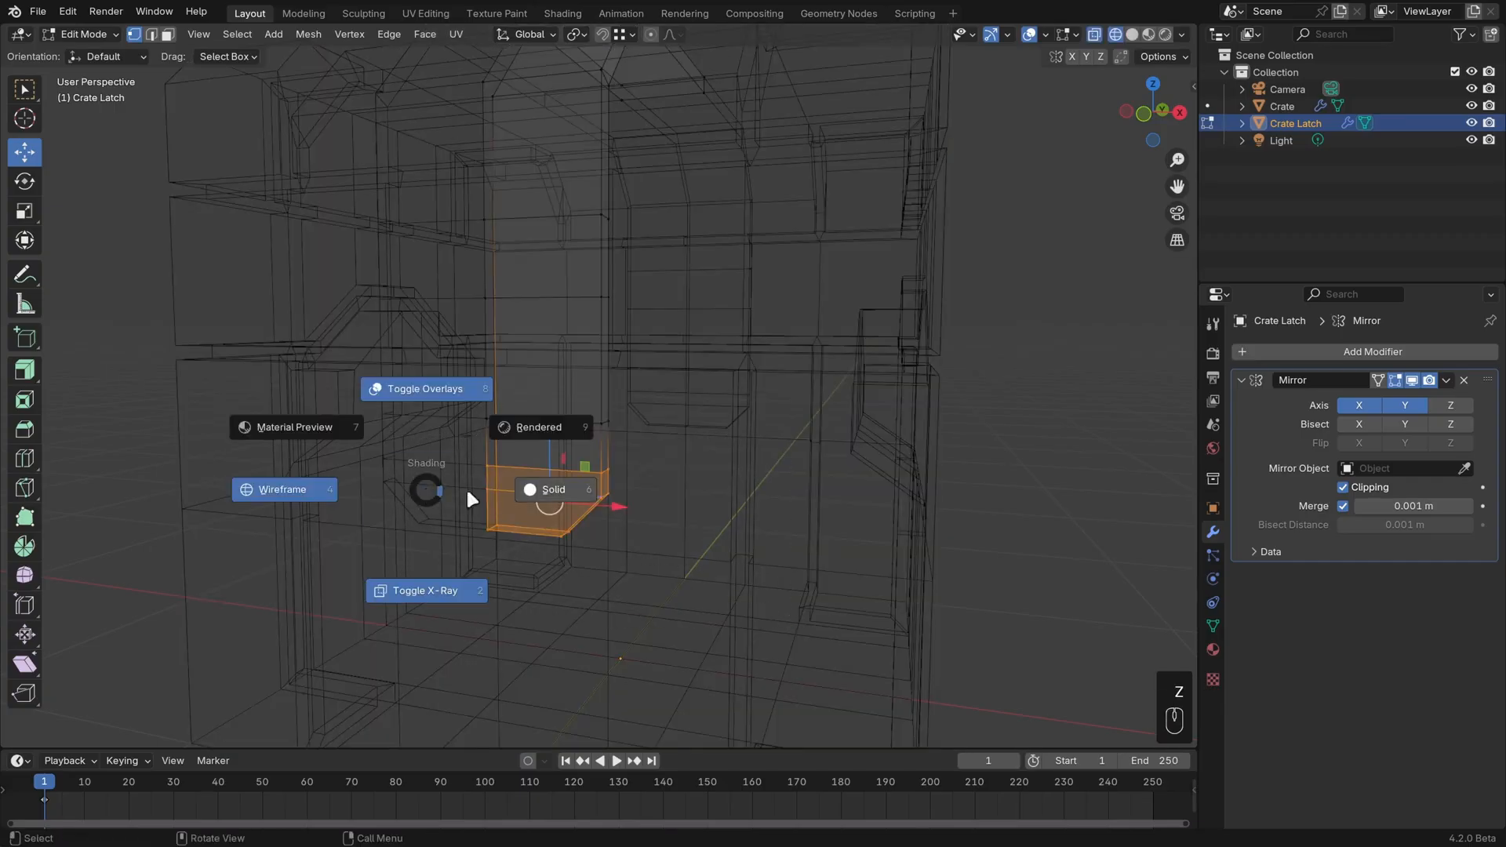
pyautogui.click(636, 486)
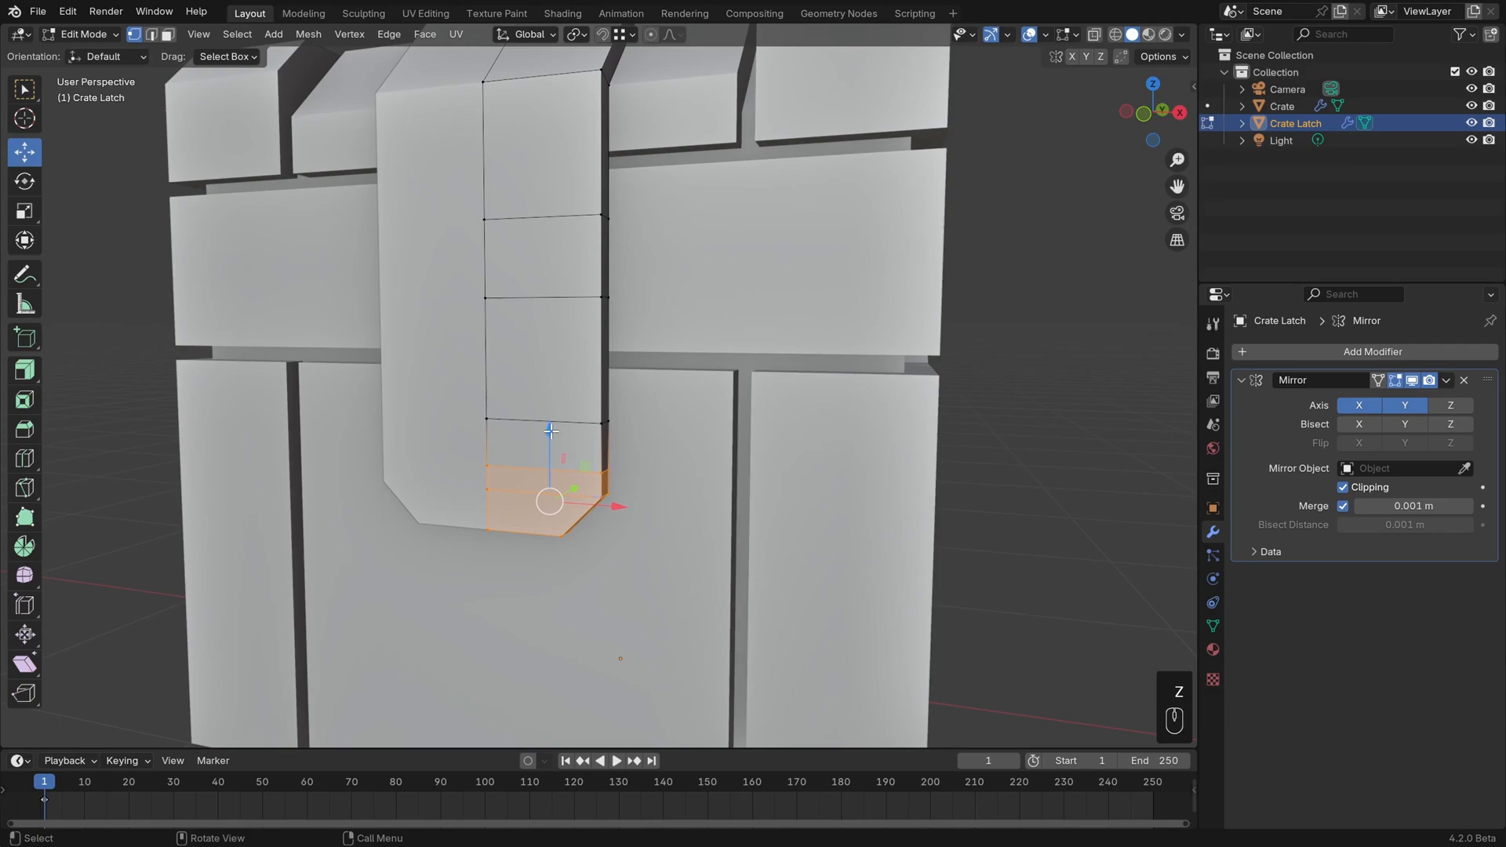
pyautogui.moveTo(550, 430); pyautogui.dragTo(551, 452)
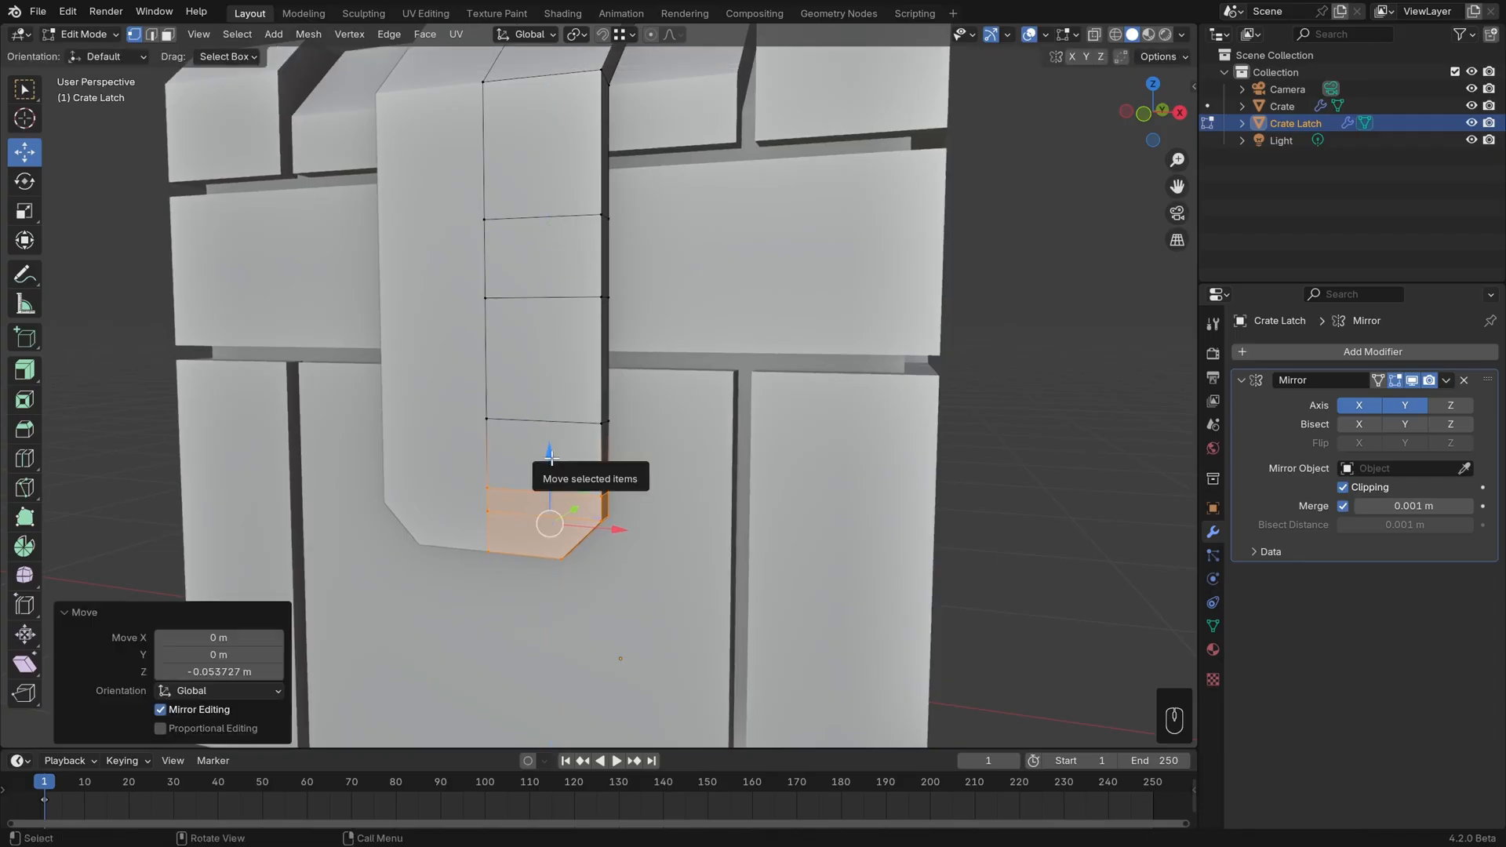
pyautogui.moveTo(551, 457); pyautogui.dragTo(550, 461)
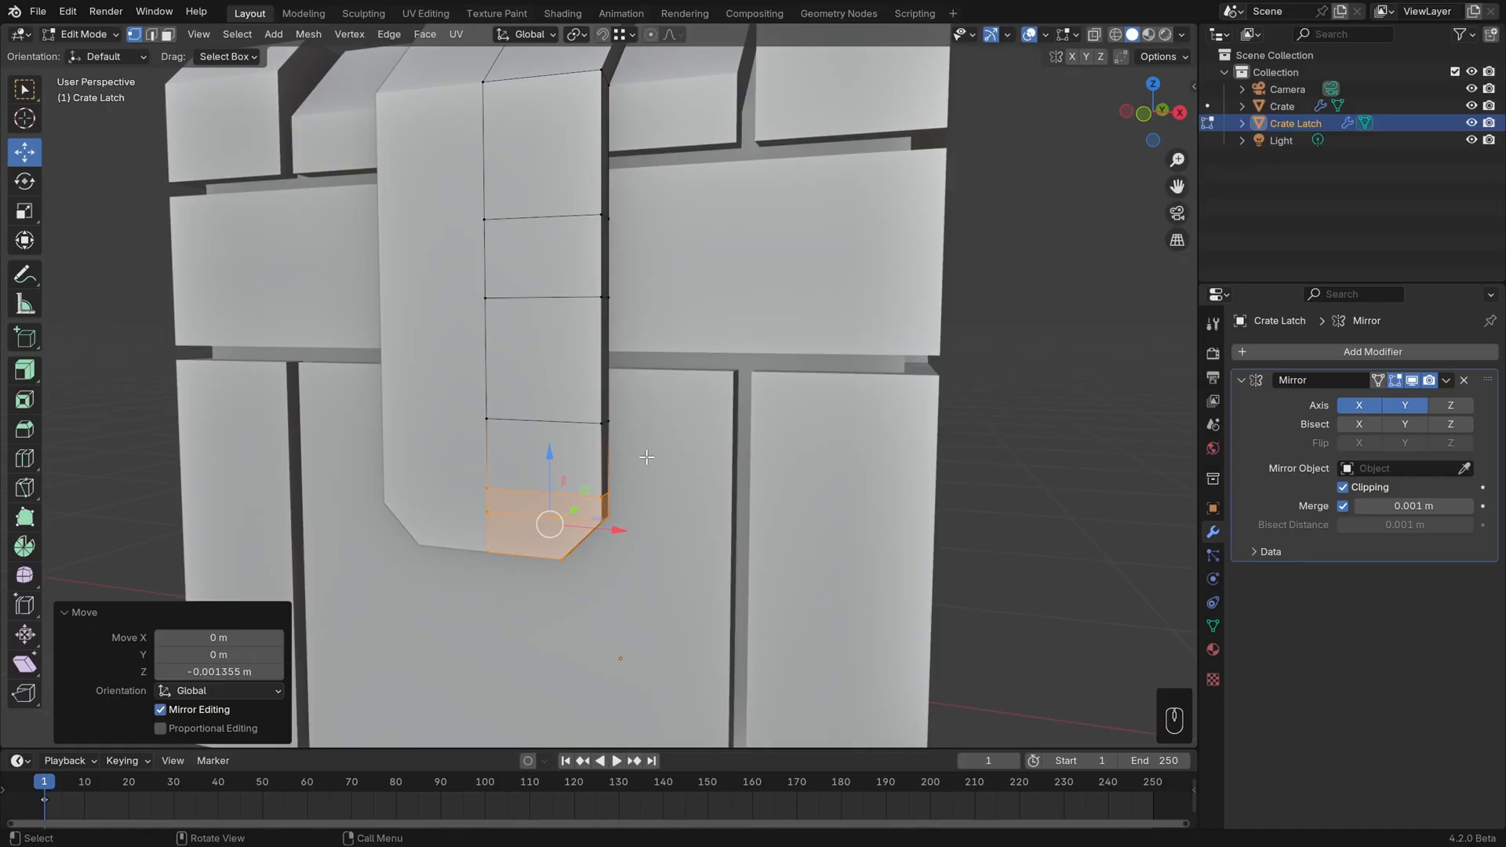
# Inset the latch's two front faces above and below the middle panel about 0.035 m, with Boundary off so they stay joined at the mirror seam
pyautogui.press('3')
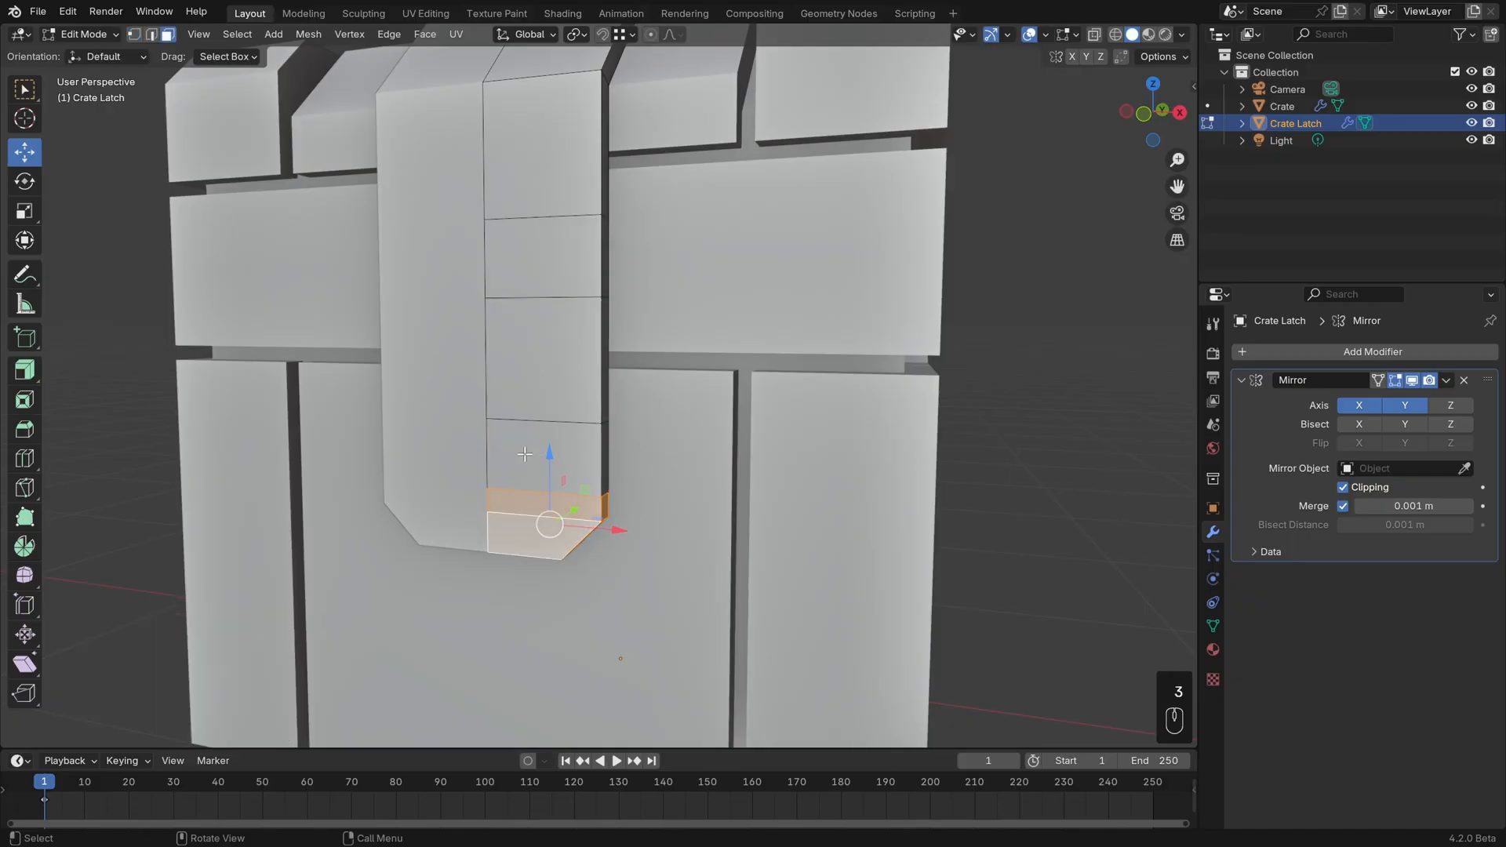
pyautogui.click(525, 455)
pyautogui.keyDown('shift'); pyautogui.click(541, 259); pyautogui.keyUp('shift')
pyautogui.moveTo(675, 330); pyautogui.dragTo(755, 362, button='middle')
pyautogui.press('i')
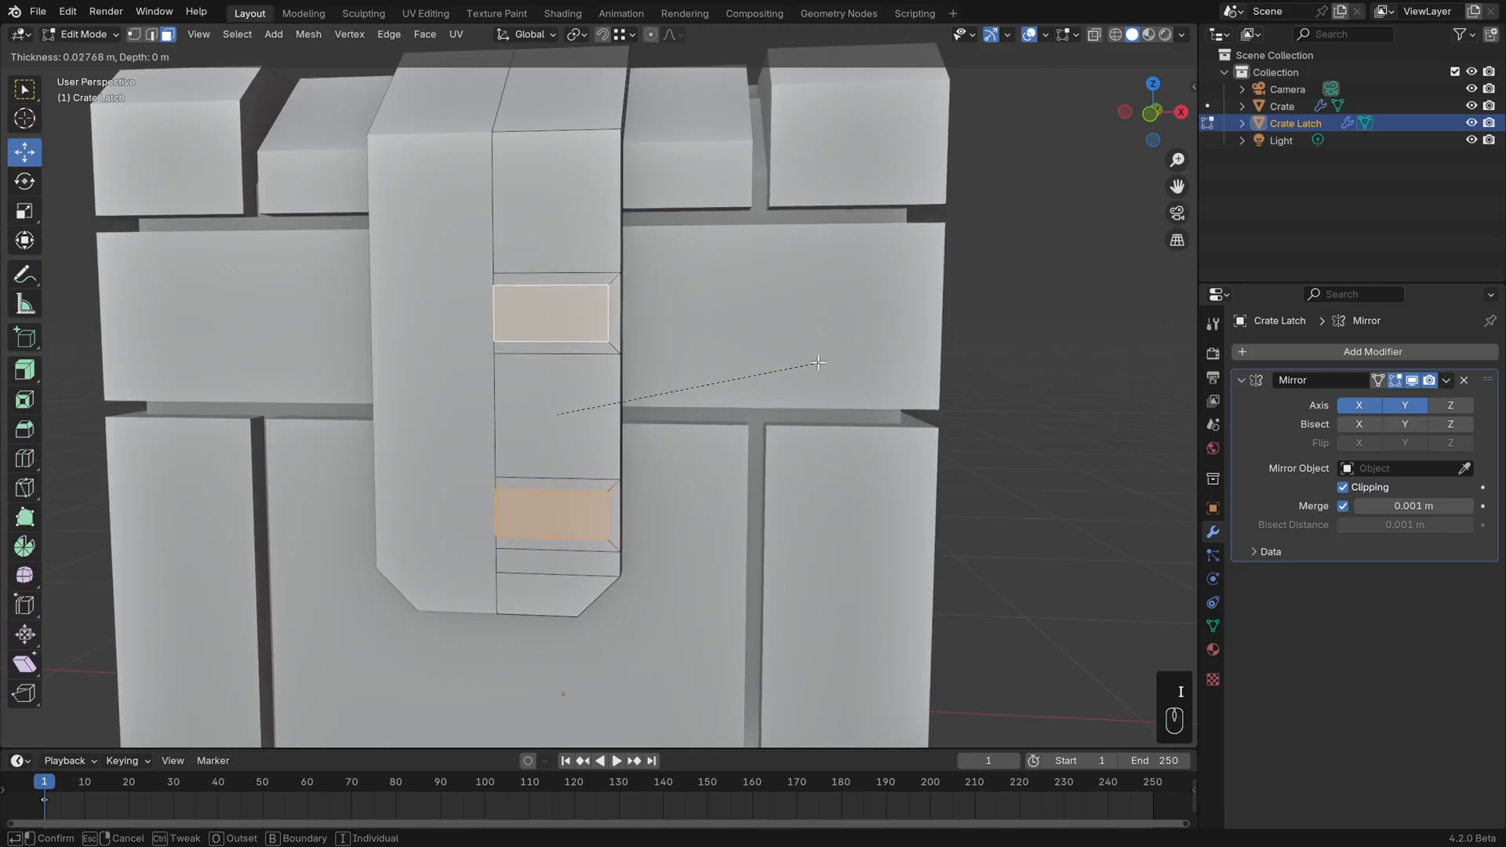
pyautogui.press('b')
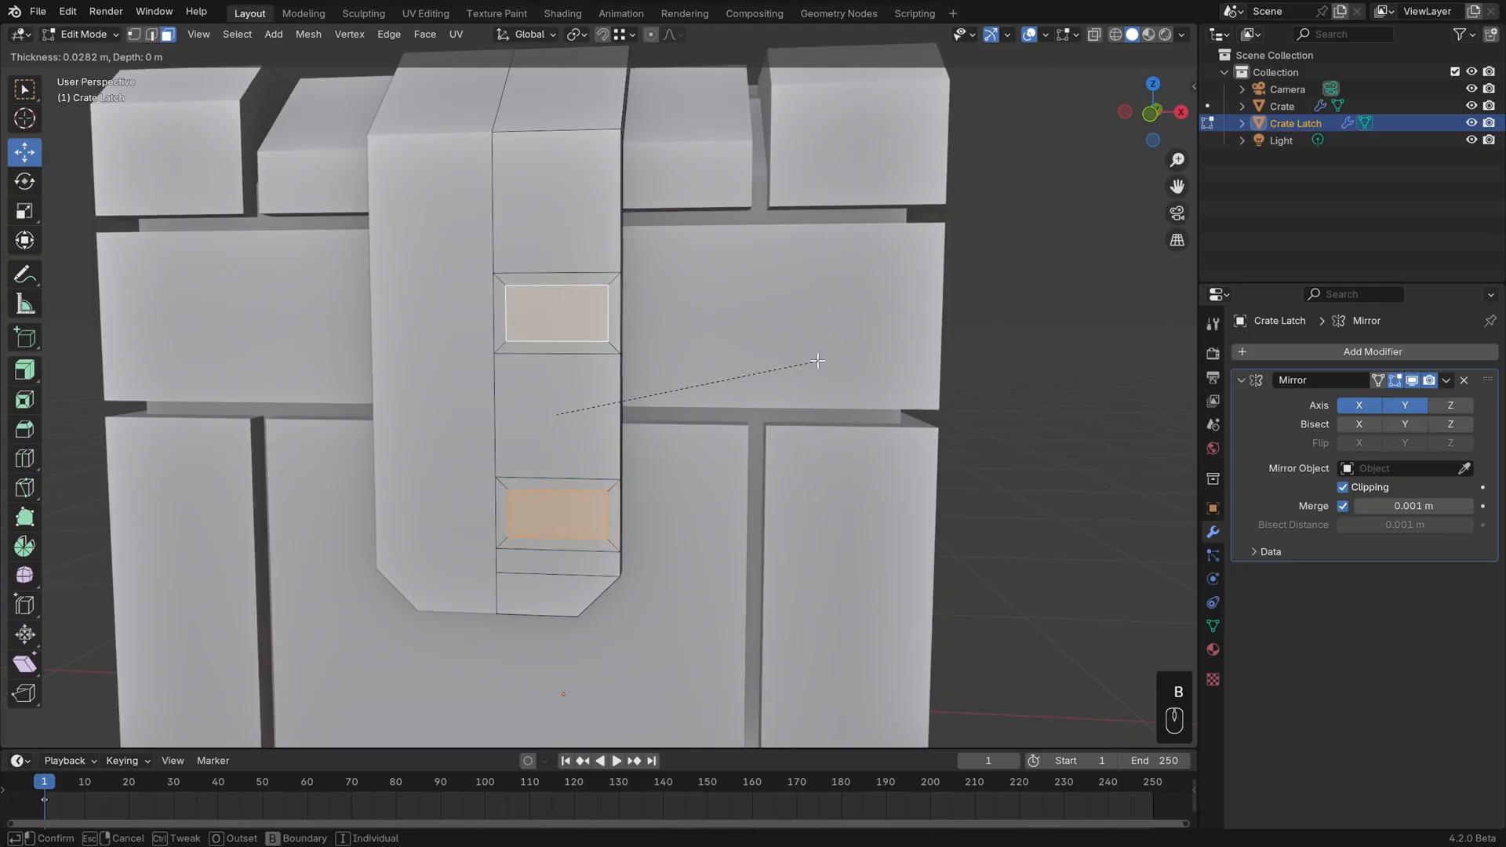
pyautogui.press('b')
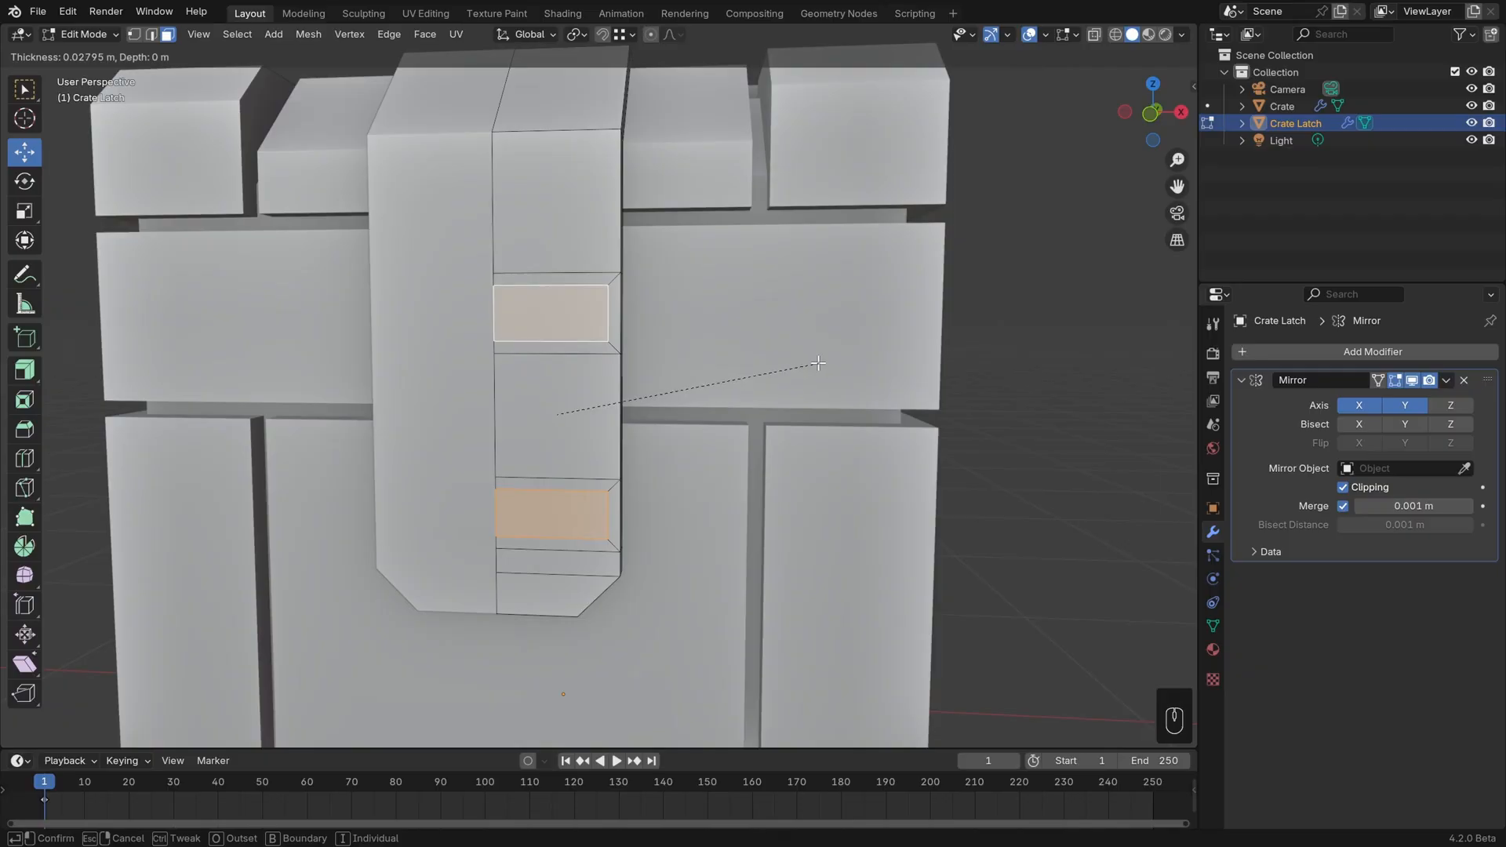
pyautogui.click(815, 365)
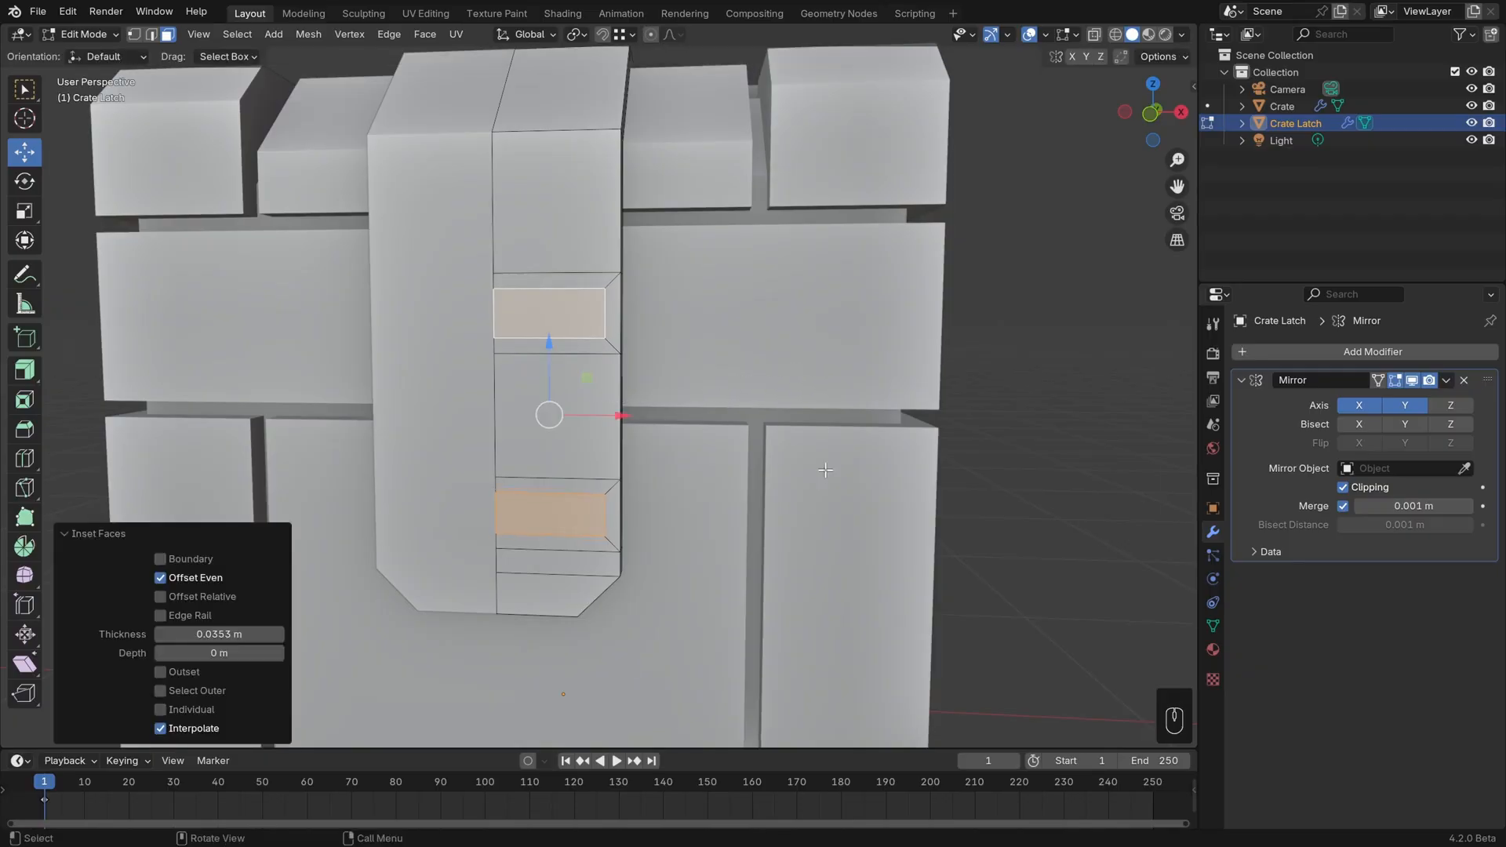
# Extrude the two inset faces inward about 0.043 m and inset the recessed faces about 0.014 m
pyautogui.moveTo(753, 556); pyautogui.dragTo(807, 565, button='middle')
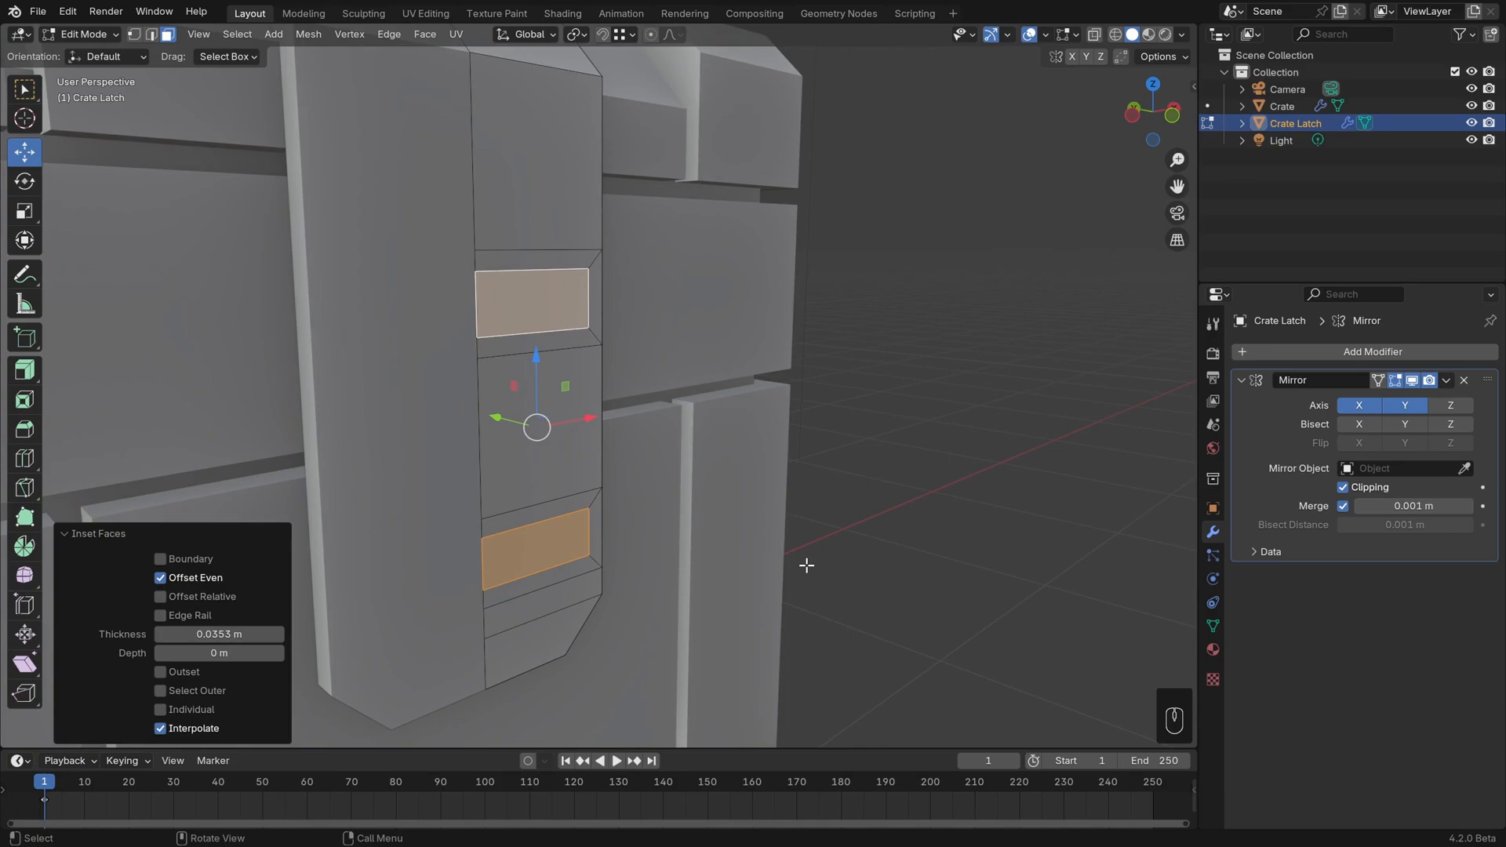
pyautogui.press('e')
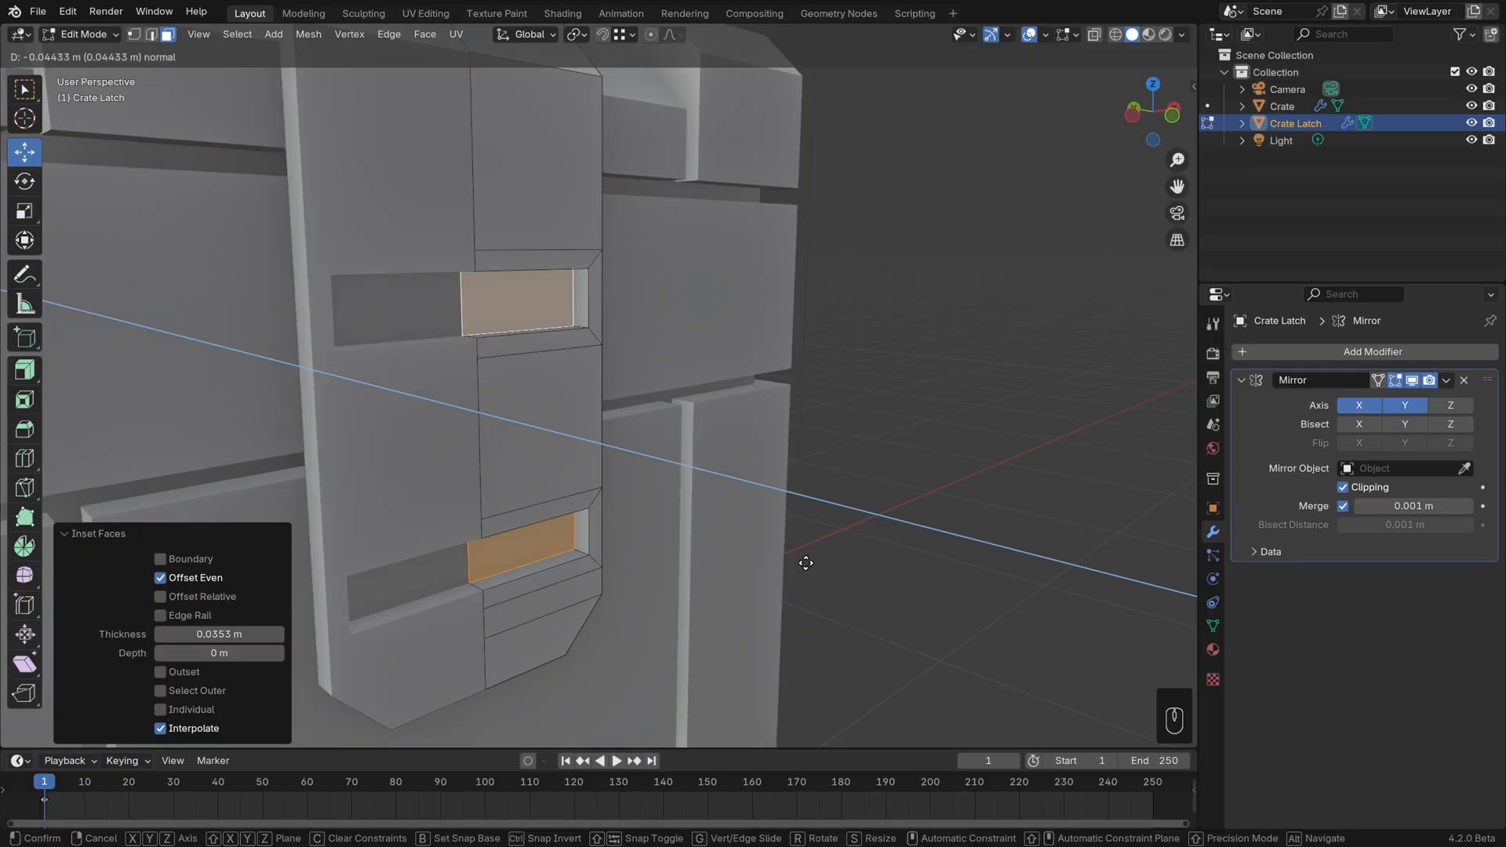
pyautogui.click(806, 564)
pyautogui.moveTo(735, 511)
pyautogui.mouseDown(button='middle')
pyautogui.moveTo(644, 450)
pyautogui.moveTo(717, 581)
pyautogui.moveTo(760, 497)
pyautogui.moveTo(807, 495)
pyautogui.moveTo(746, 495)
pyautogui.mouseUp(button='middle')
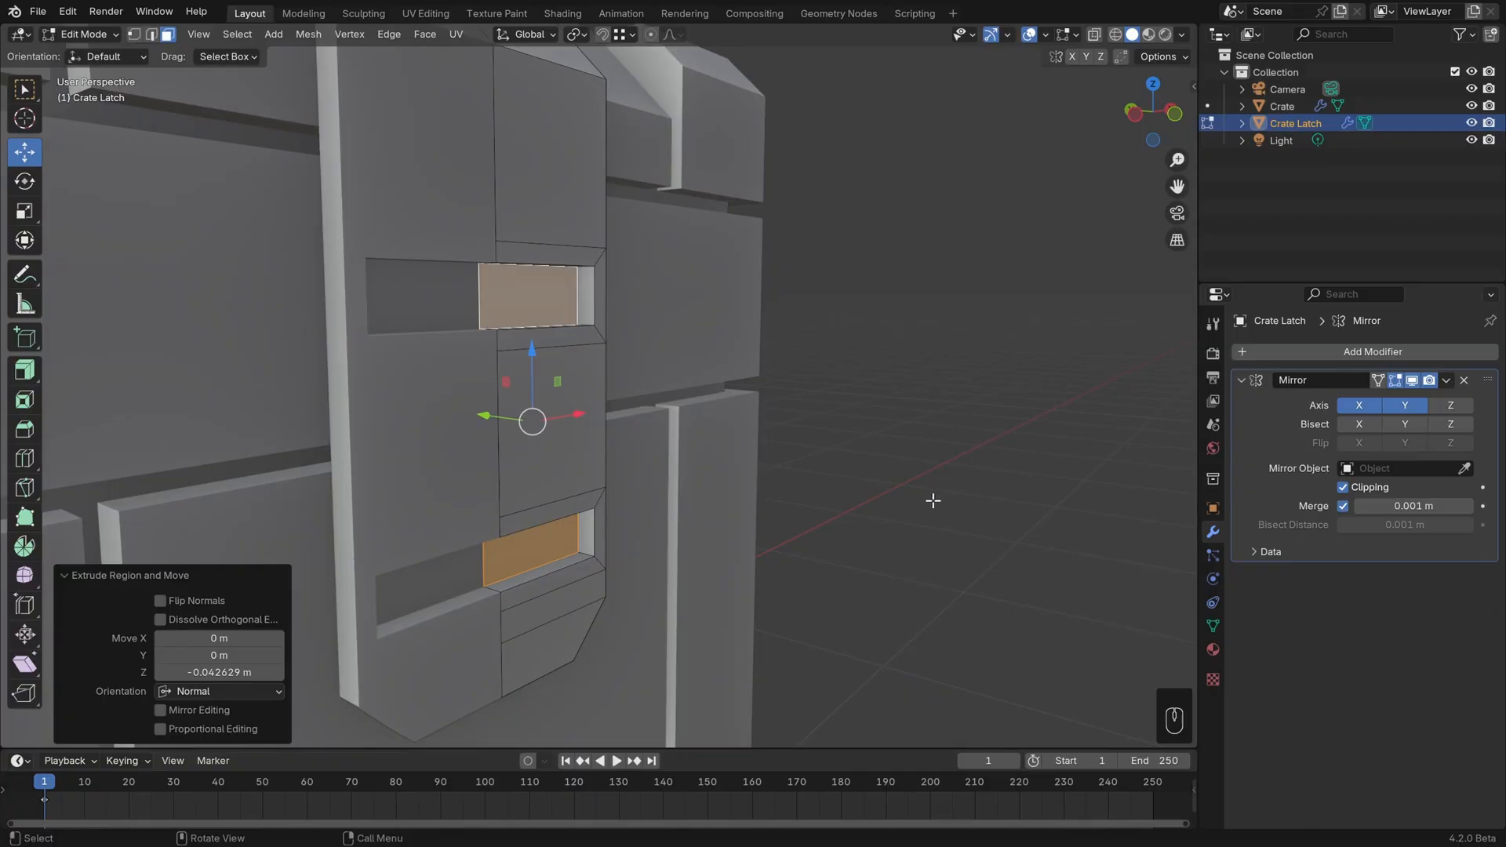
pyautogui.press('i')
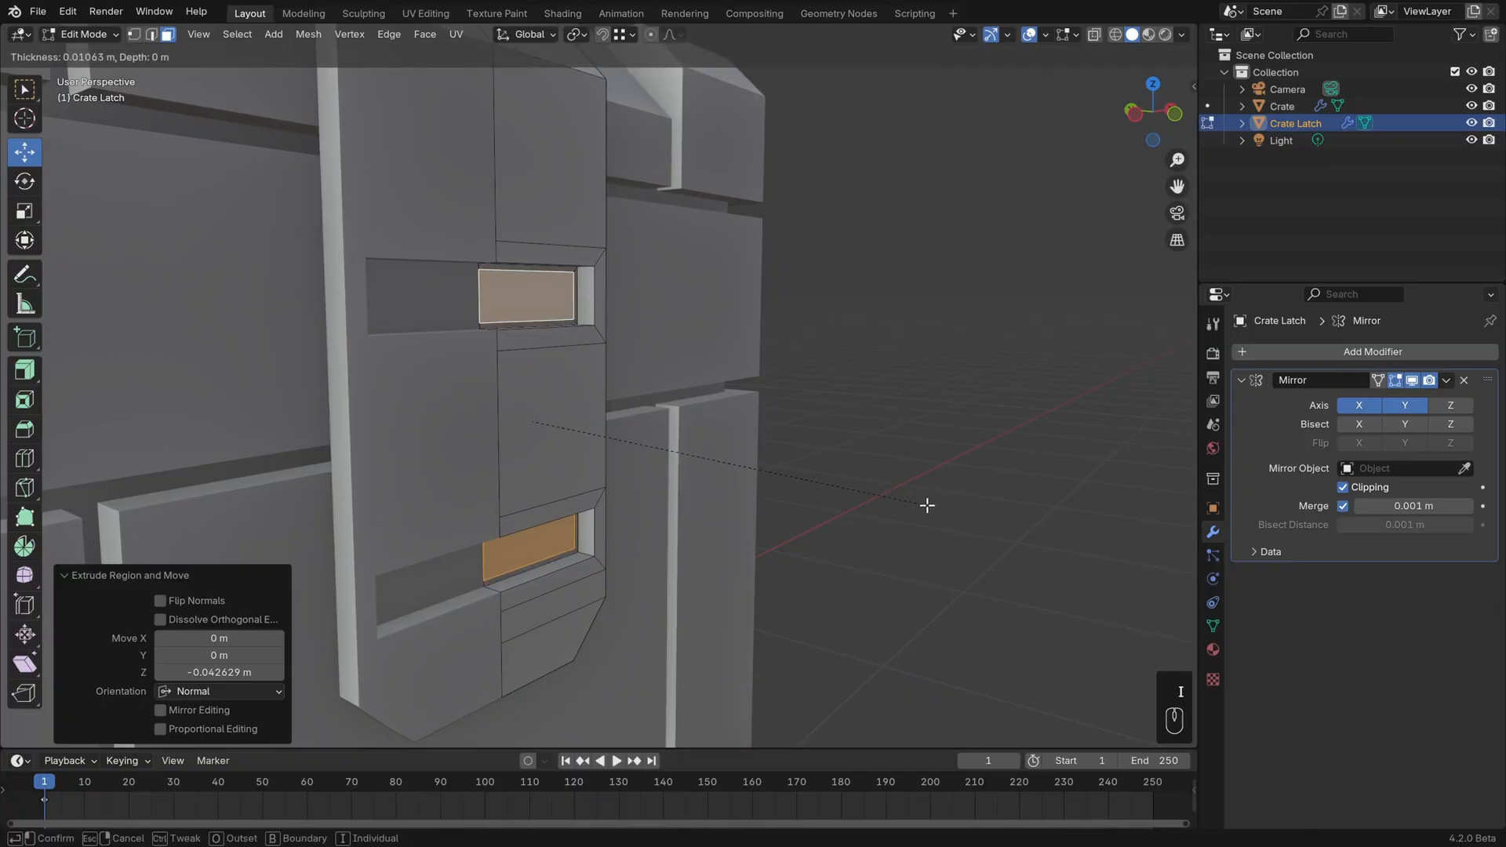
pyautogui.click(925, 506)
# Extrude the two inner recess faces outward about 0.089 m to form protruding bars
pyautogui.moveTo(925, 506); pyautogui.dragTo(840, 505, button='middle')
pyautogui.press('e')
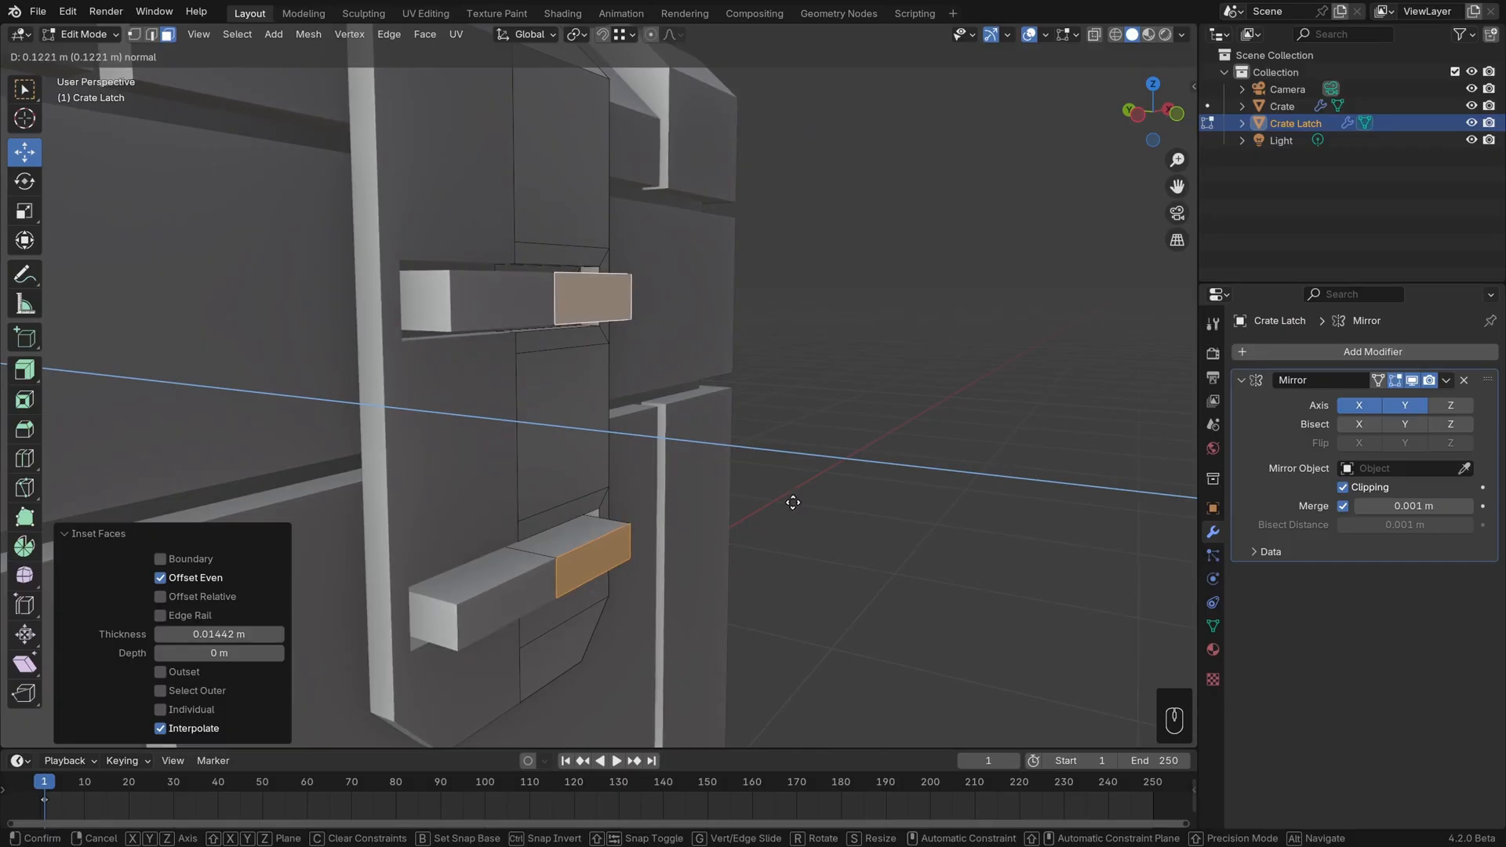
pyautogui.click(765, 508)
# Move the bars' end faces back about 0.005 m along Y and extrude a second outer segment about 0.062 m
pyautogui.moveTo(733, 521)
pyautogui.mouseDown(button='middle')
pyautogui.moveTo(791, 515)
pyautogui.moveTo(723, 497)
pyautogui.mouseUp(button='middle')
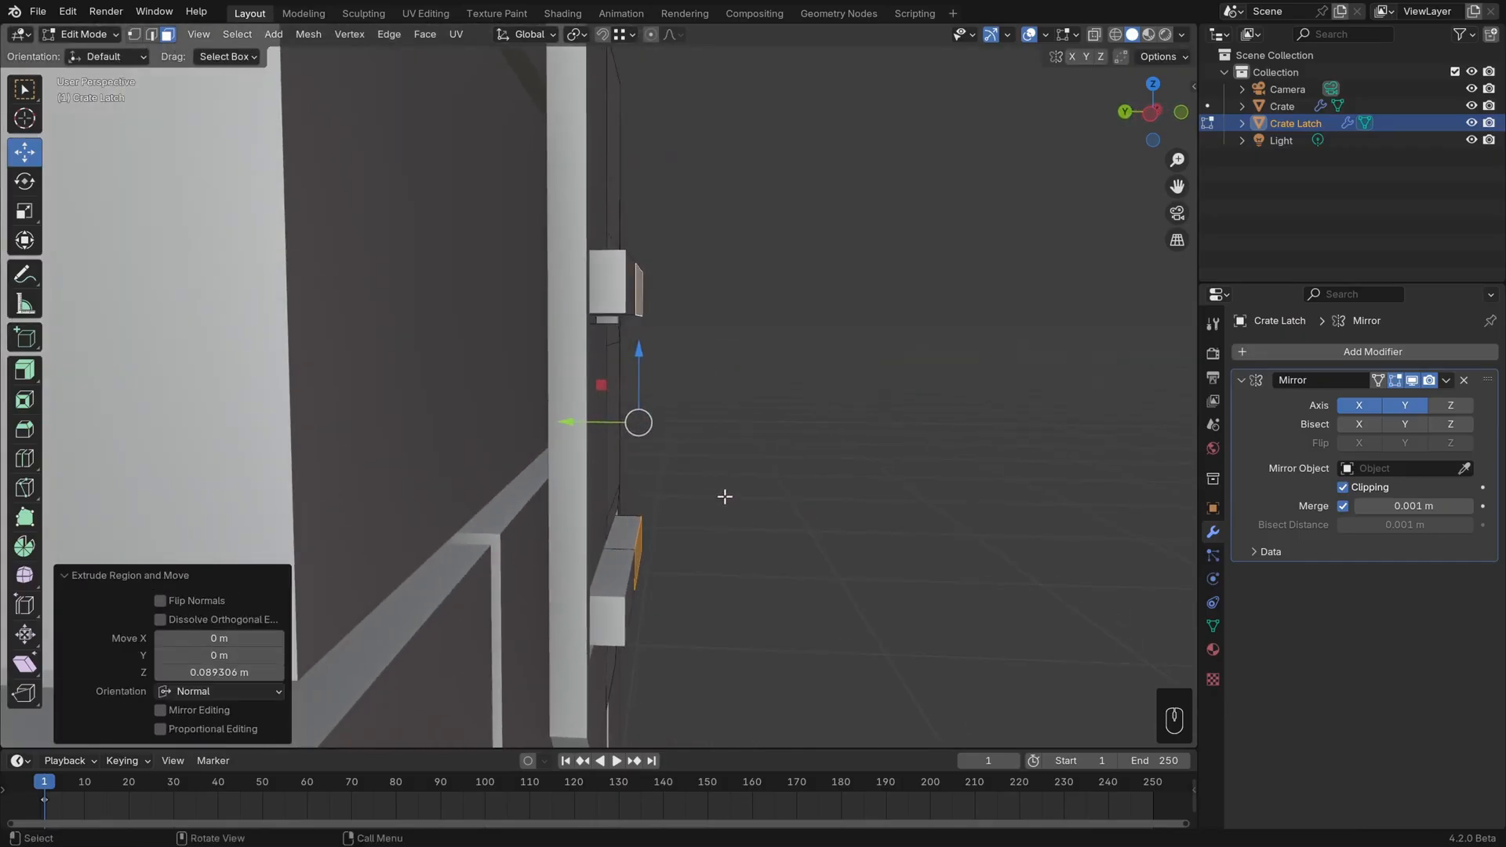
pyautogui.moveTo(578, 424); pyautogui.dragTo(570, 425)
pyautogui.press('e')
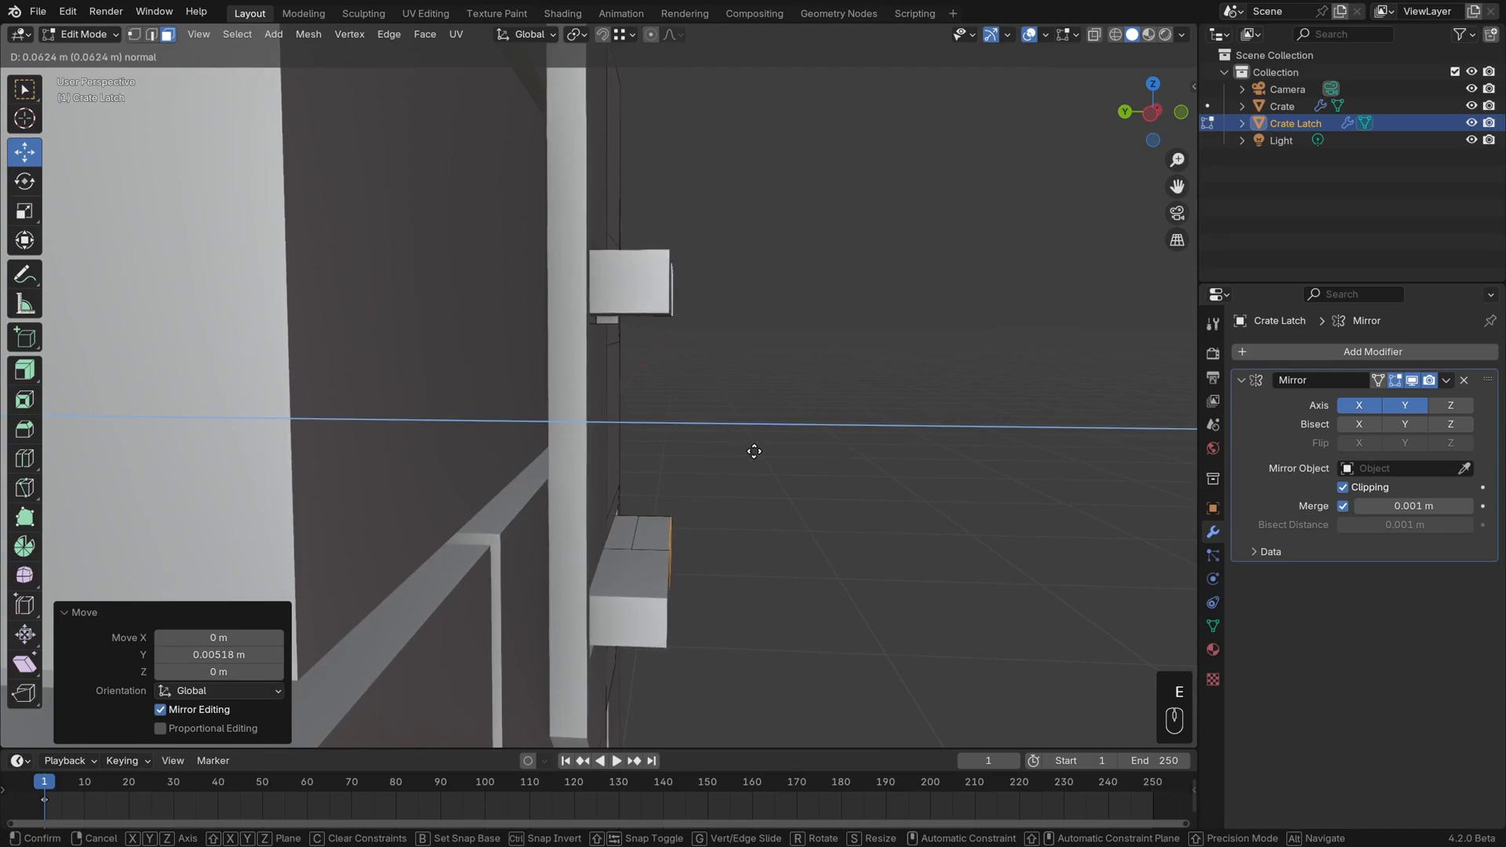
pyautogui.click(754, 448)
# Bridge the underside of the upper bar's outer segment to the top of the lower bar's outer segment to form a handle
pyautogui.keyDown('alt'); pyautogui.click(638, 533); pyautogui.keyUp('alt')
pyautogui.moveTo(777, 550); pyautogui.dragTo(565, 502, button='middle')
pyautogui.press('2')
pyautogui.keyDown('alt'); pyautogui.click(623, 525); pyautogui.keyUp('alt')
pyautogui.keyDown('shift'); pyautogui.moveTo(565, 502); pyautogui.dragTo(598, 343, button='middle'); pyautogui.keyUp('shift')
pyautogui.keyDown('alt'); pyautogui.click(651, 369); pyautogui.keyUp('alt')
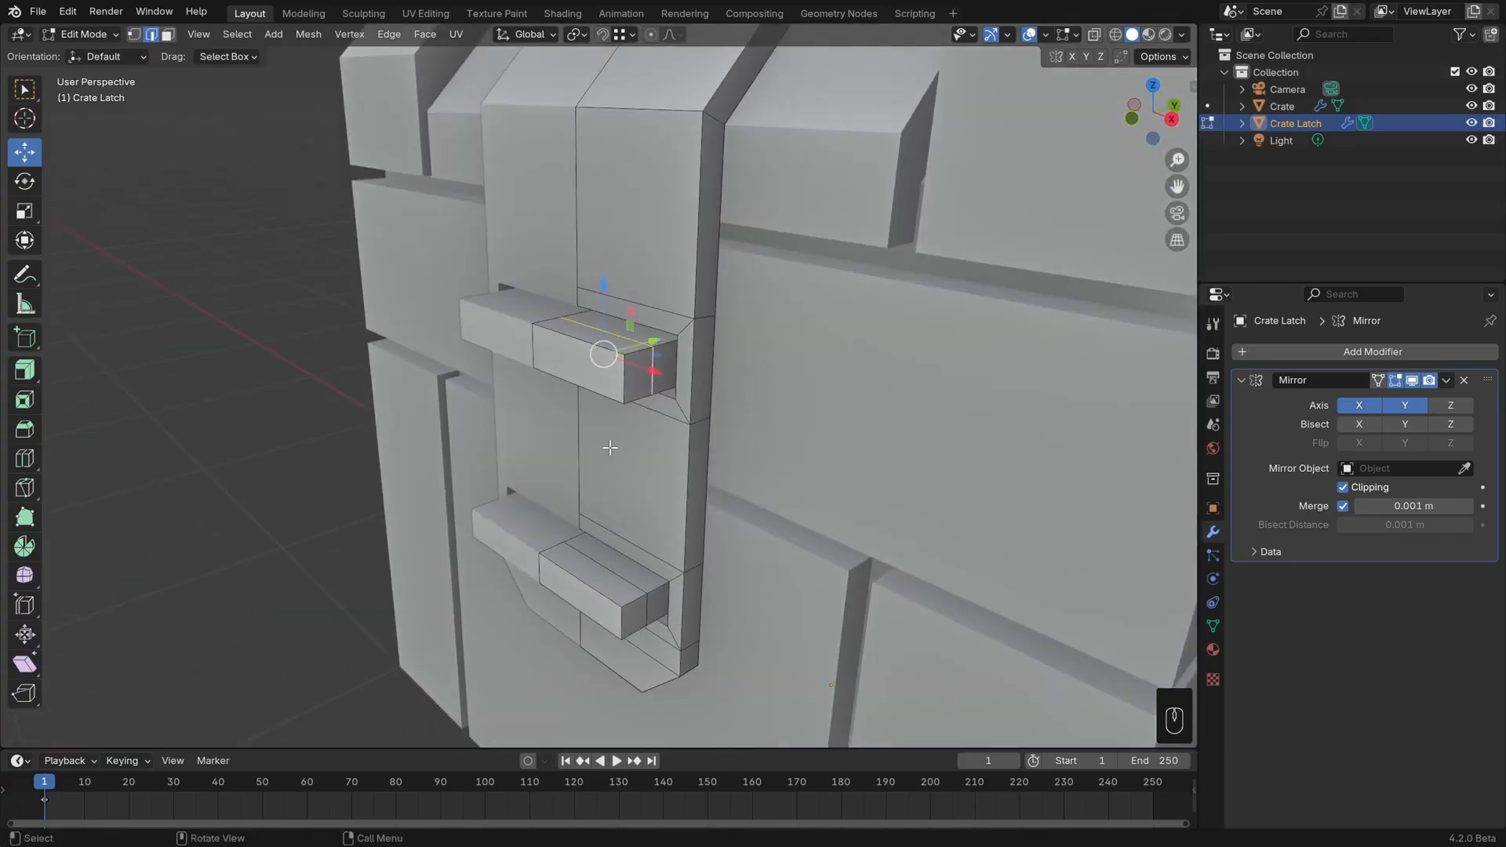
pyautogui.press('3')
pyautogui.moveTo(646, 468); pyautogui.dragTo(684, 440, button='middle')
pyautogui.keyDown('shift'); pyautogui.click(603, 570); pyautogui.keyUp('shift')
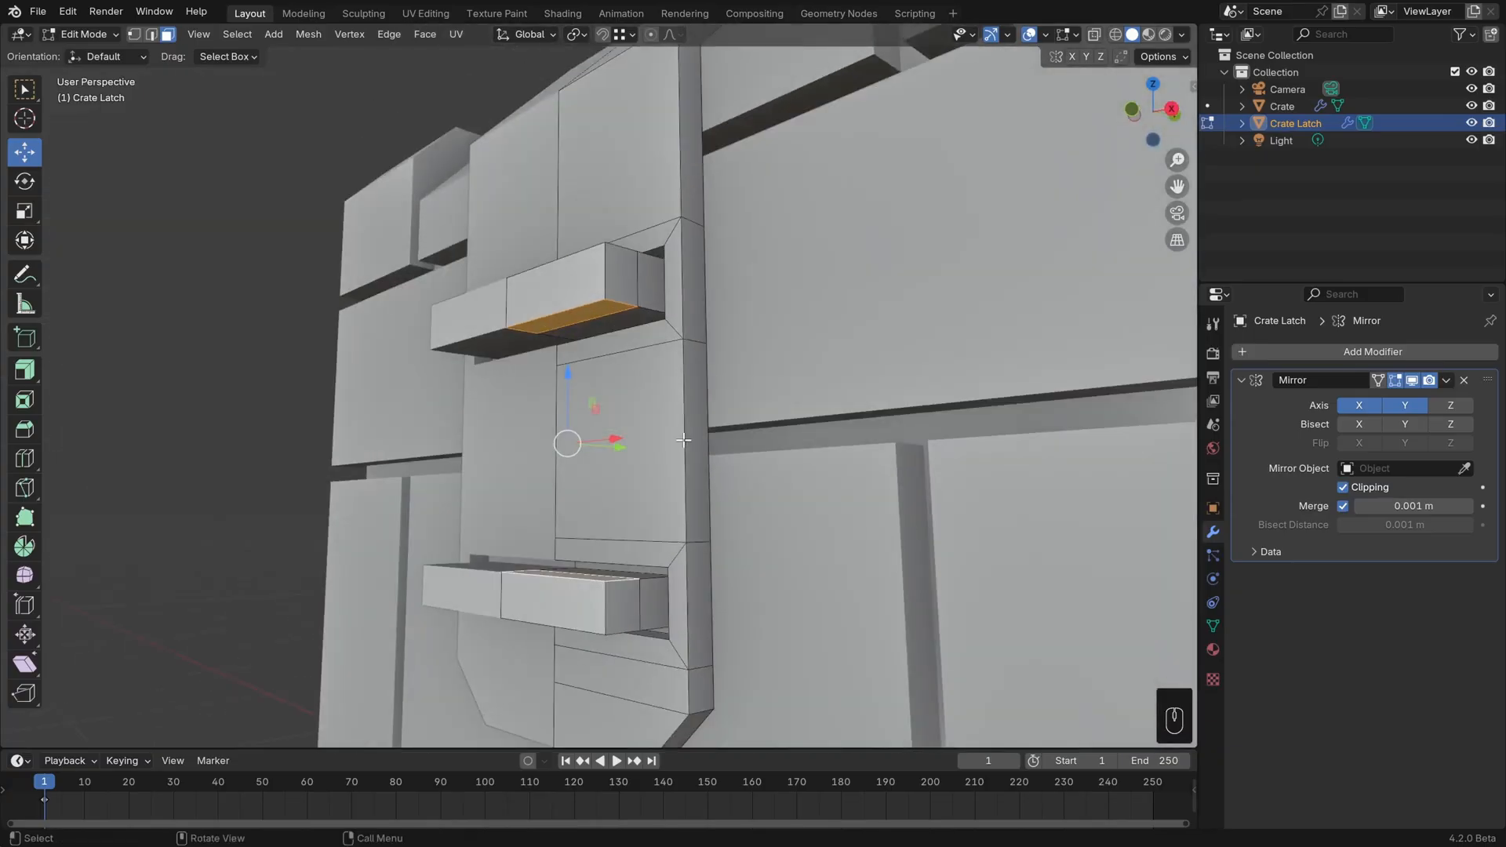
pyautogui.rightClick(409, 409)
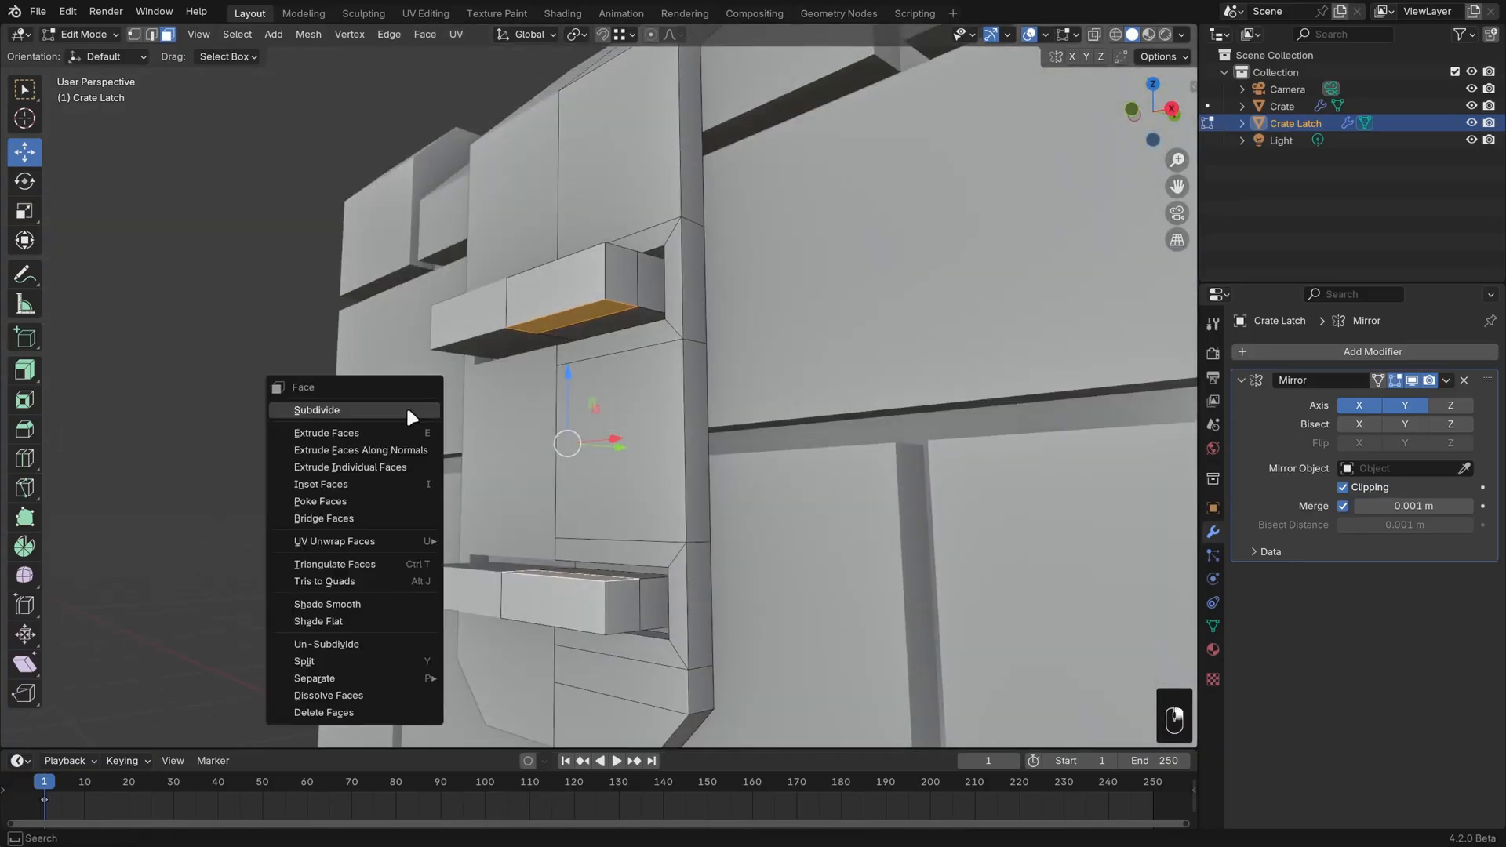
pyautogui.click(386, 518)
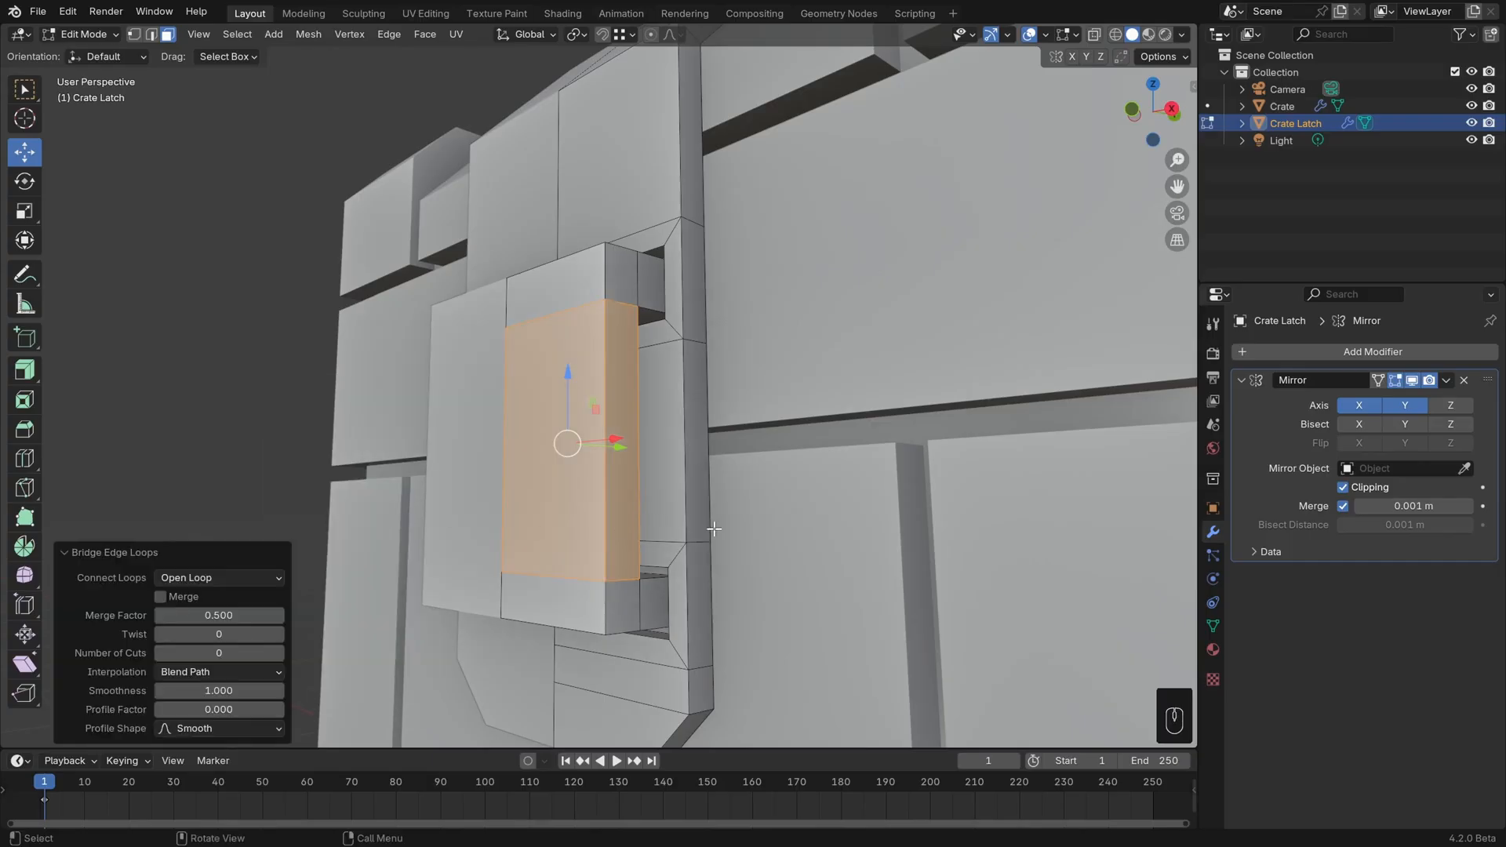
# Select the handle and recess side vertices through the mesh in the front wireframe view and move them about 0.063 m inward along X
pyautogui.moveTo(710, 529); pyautogui.dragTo(897, 543, button='middle')
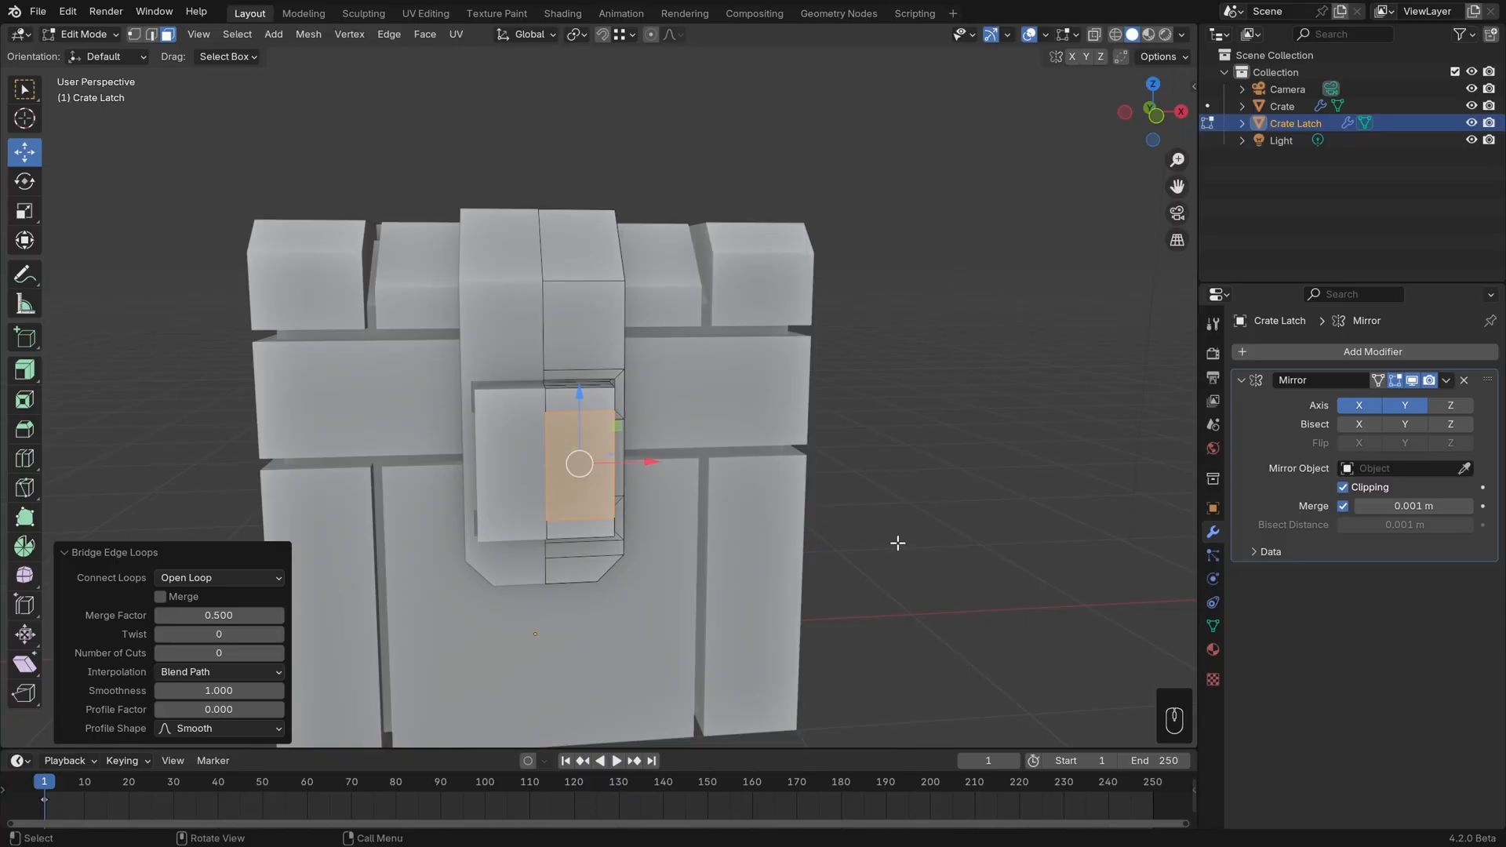
pyautogui.press('KP_1')
pyautogui.scroll(2, 866, 502)
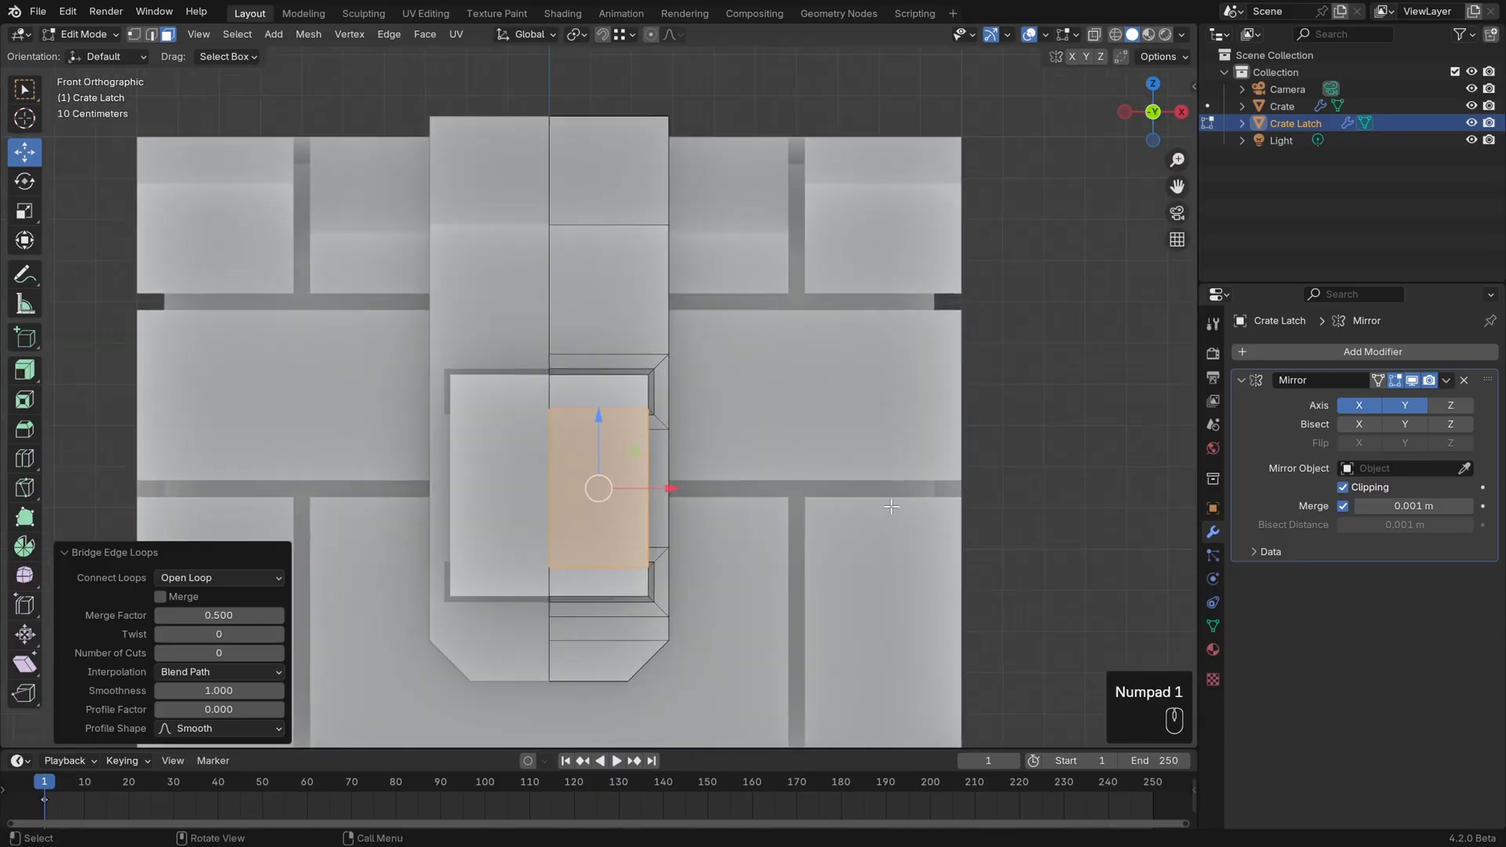
pyautogui.press('1')
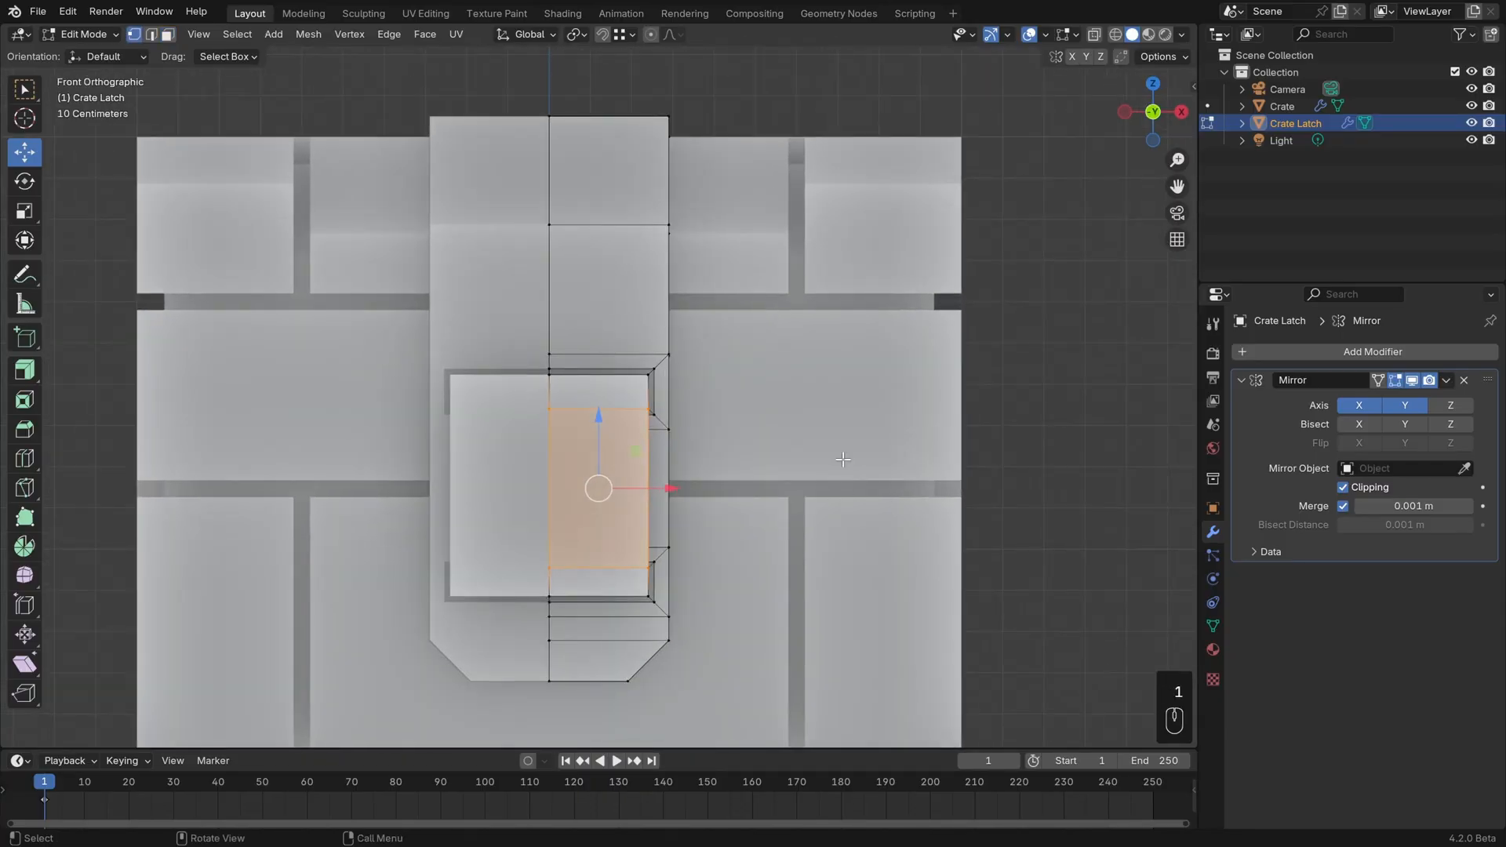
pyautogui.click(842, 459)
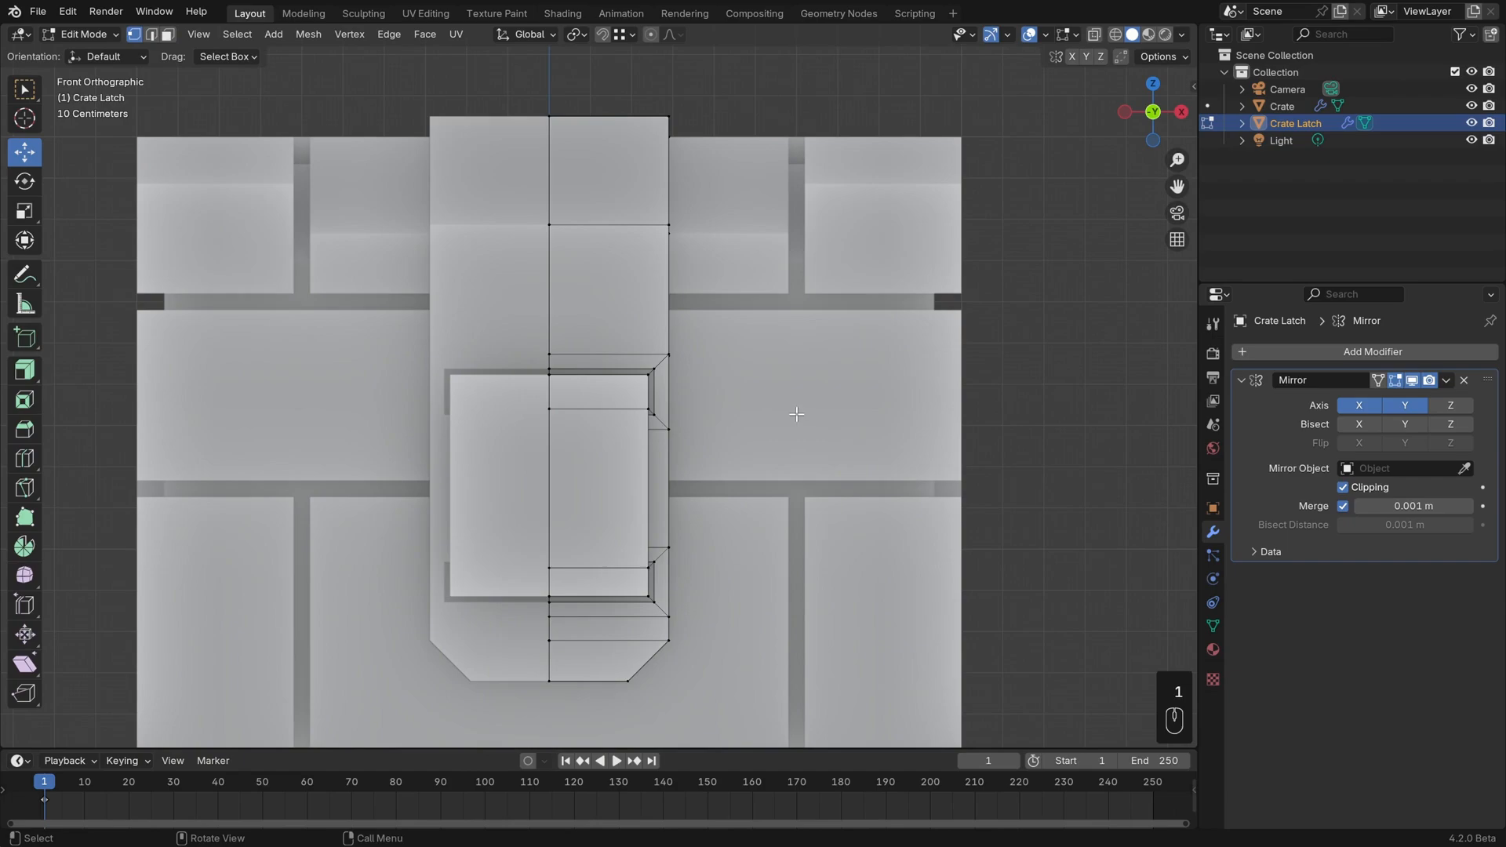
pyautogui.click(1116, 35)
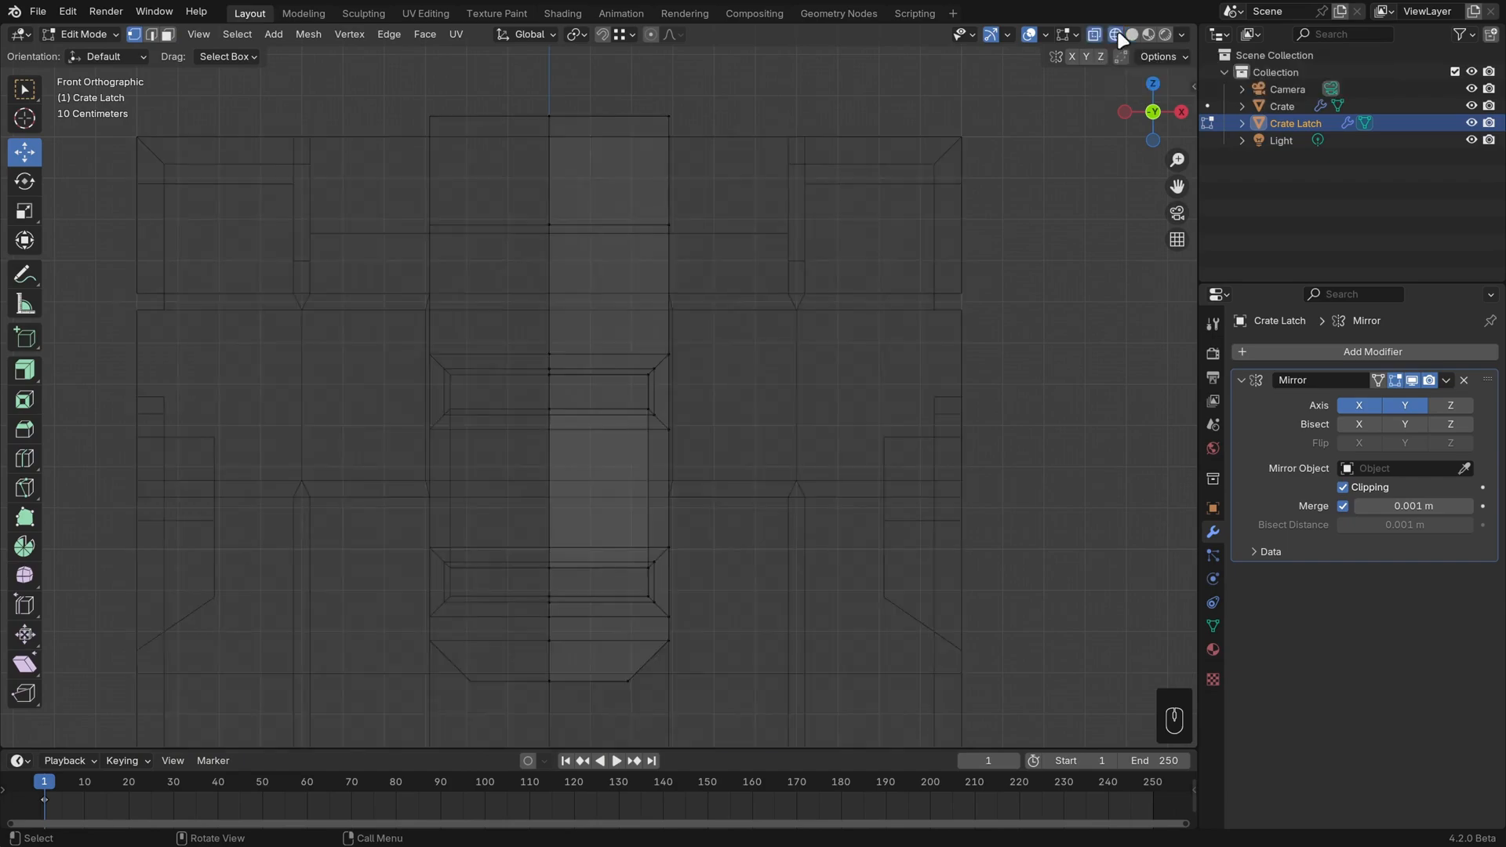
pyautogui.scroll(-1, 770, 272)
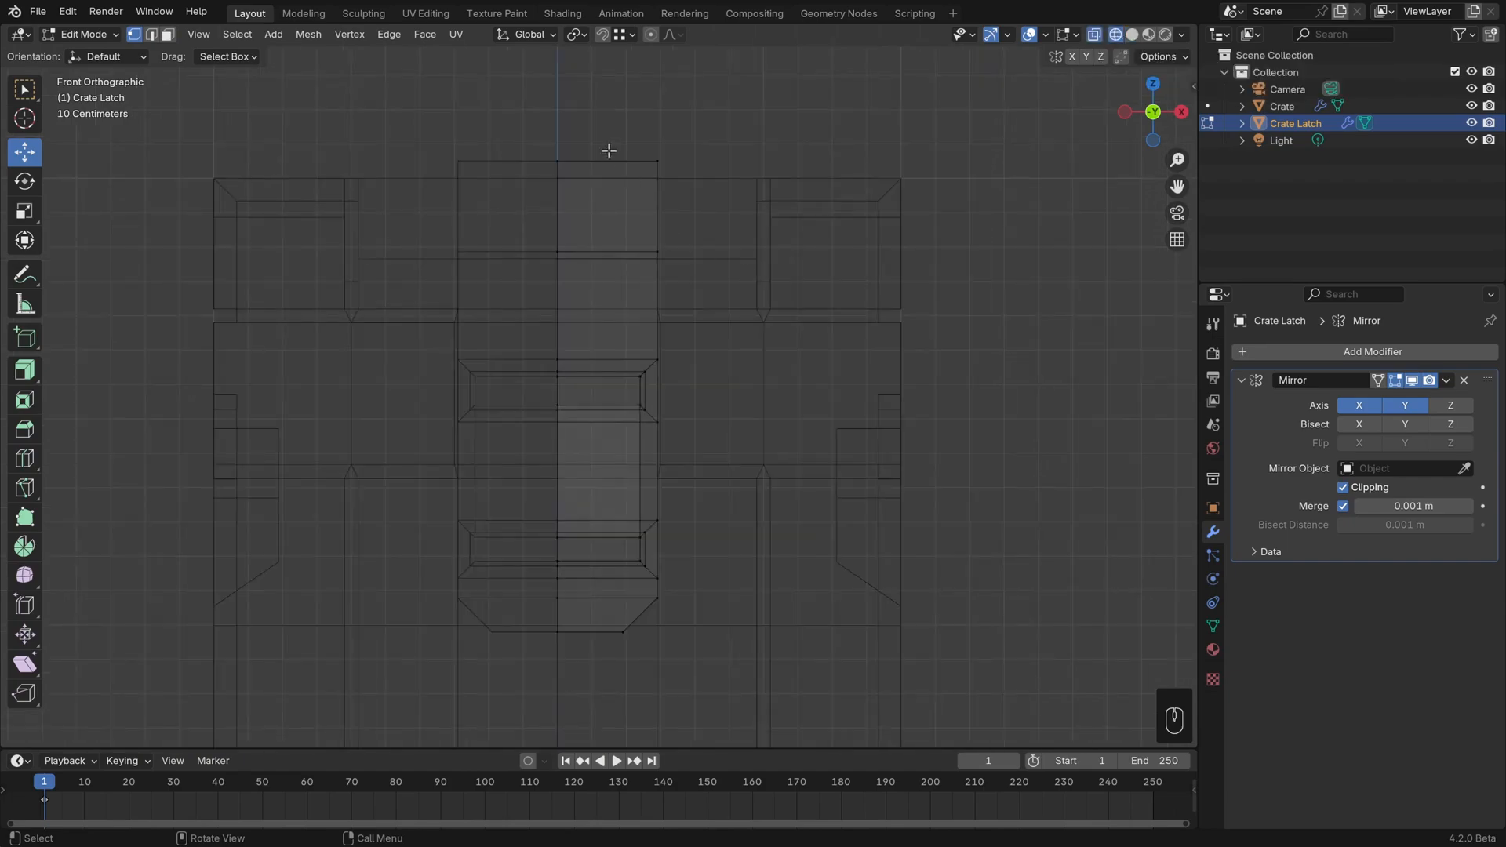
pyautogui.press('b')
pyautogui.moveTo(591, 132); pyautogui.dragTo(650, 578)
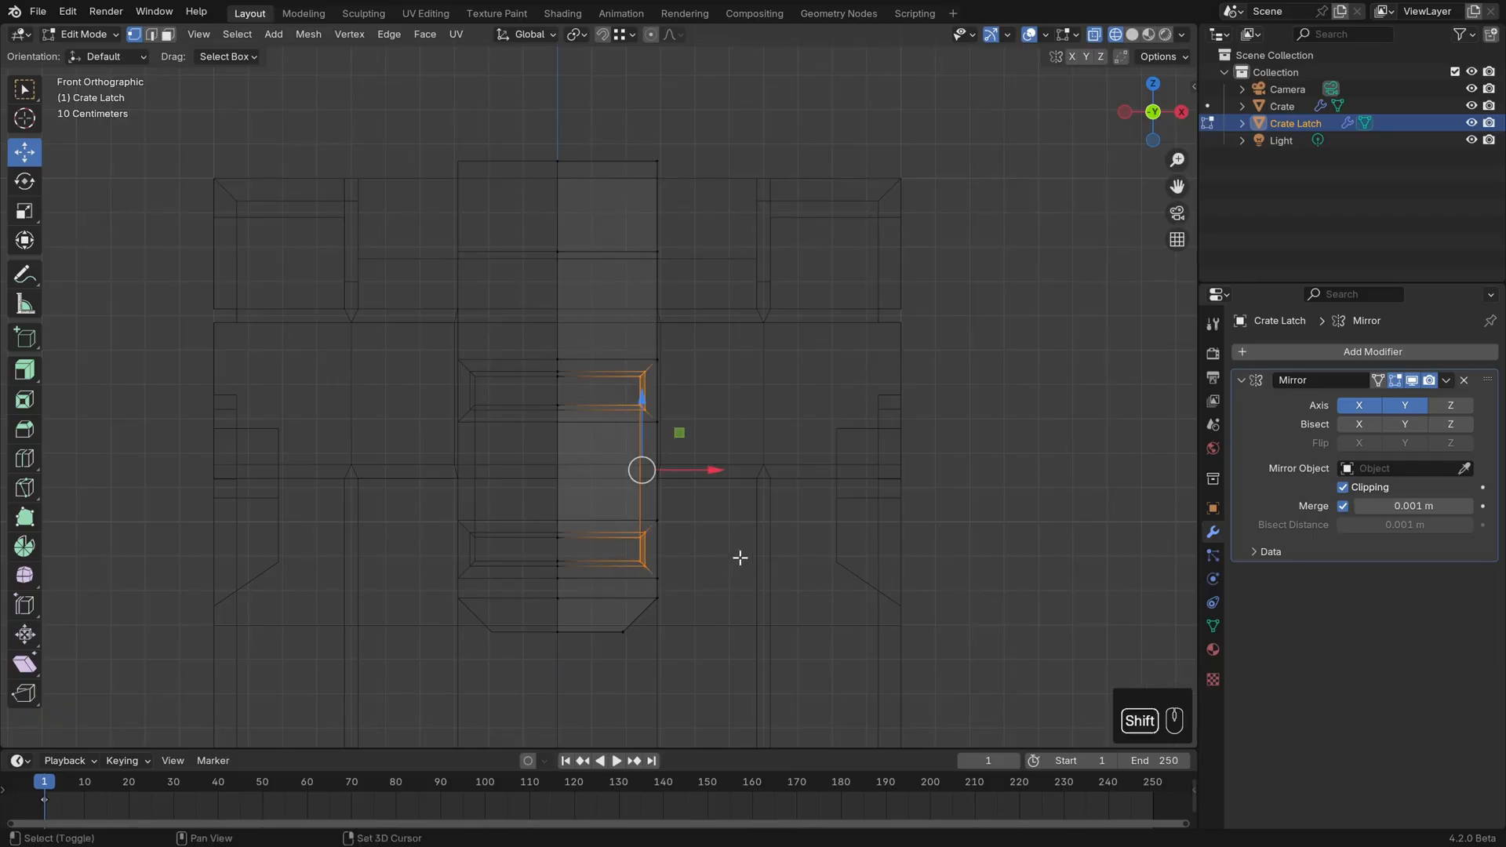
pyautogui.keyDown('shift'); pyautogui.moveTo(740, 558); pyautogui.dragTo(757, 481, button='middle'); pyautogui.keyUp('shift')
pyautogui.scroll(1, 755, 471)
pyautogui.click(1133, 35)
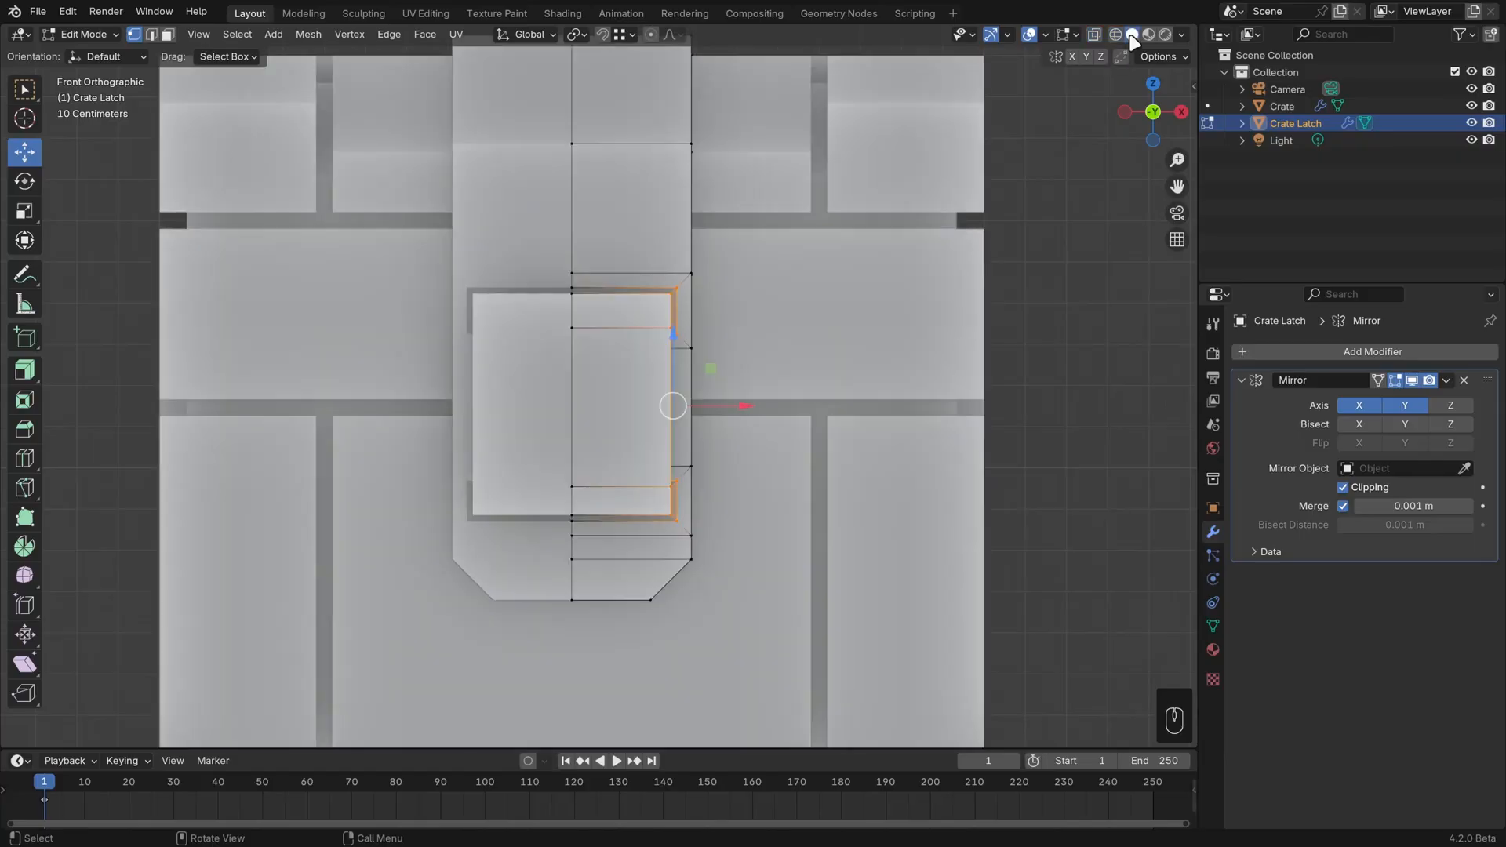
pyautogui.moveTo(730, 406); pyautogui.dragTo(702, 405)
# Finish editing the latch and open the crate mesh for editing
pyautogui.scroll(-3, 702, 406)
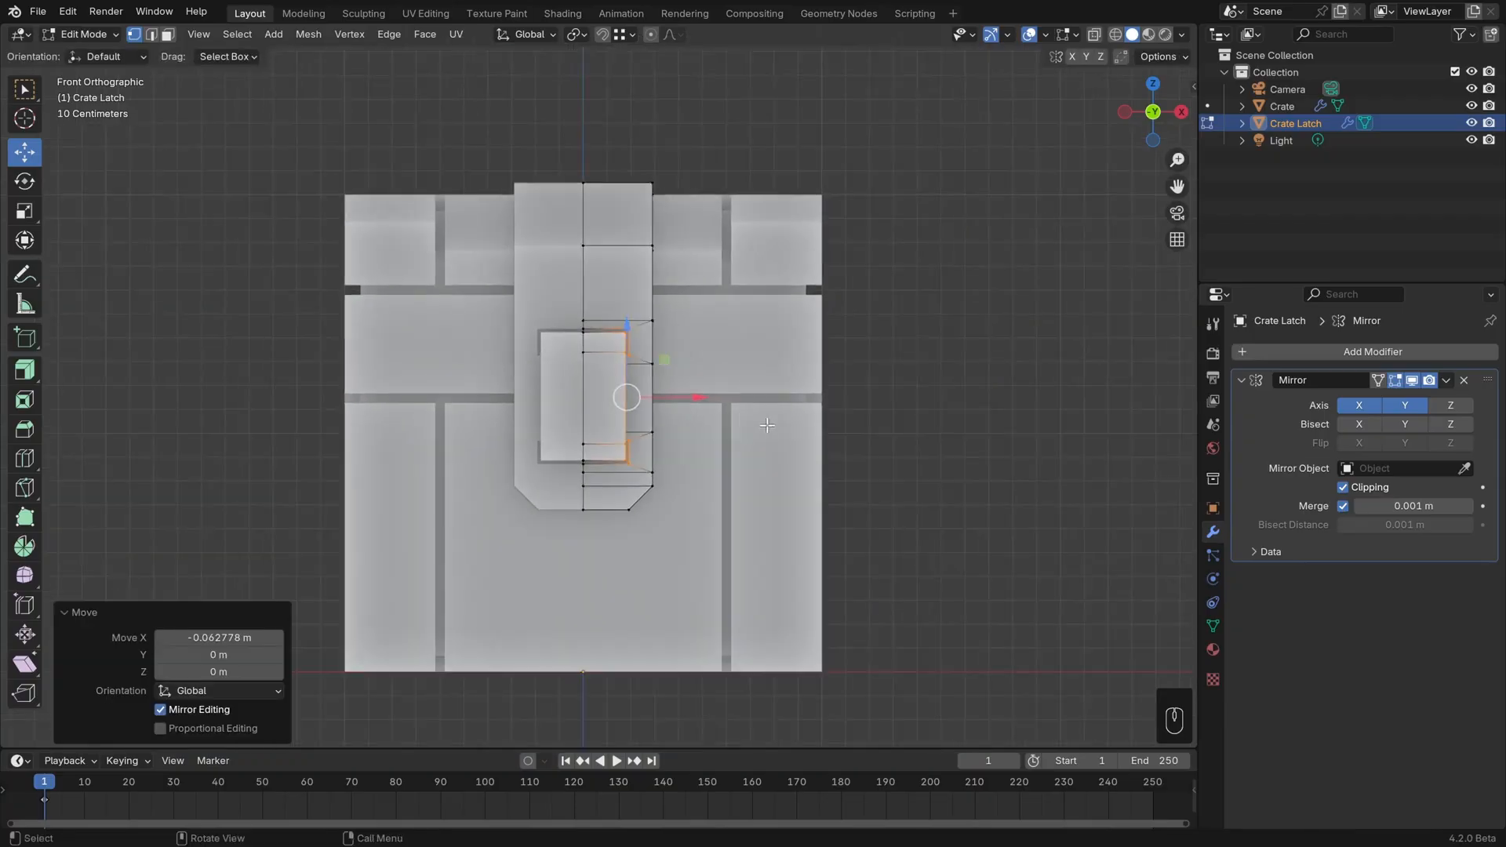
pyautogui.moveTo(739, 423); pyautogui.dragTo(689, 461, button='middle')
pyautogui.keyDown('shift'); pyautogui.moveTo(688, 462); pyautogui.dragTo(700, 521, button='middle'); pyautogui.keyUp('shift')
pyautogui.scroll(2, 701, 521)
pyautogui.moveTo(820, 522); pyautogui.dragTo(799, 524, button='middle')
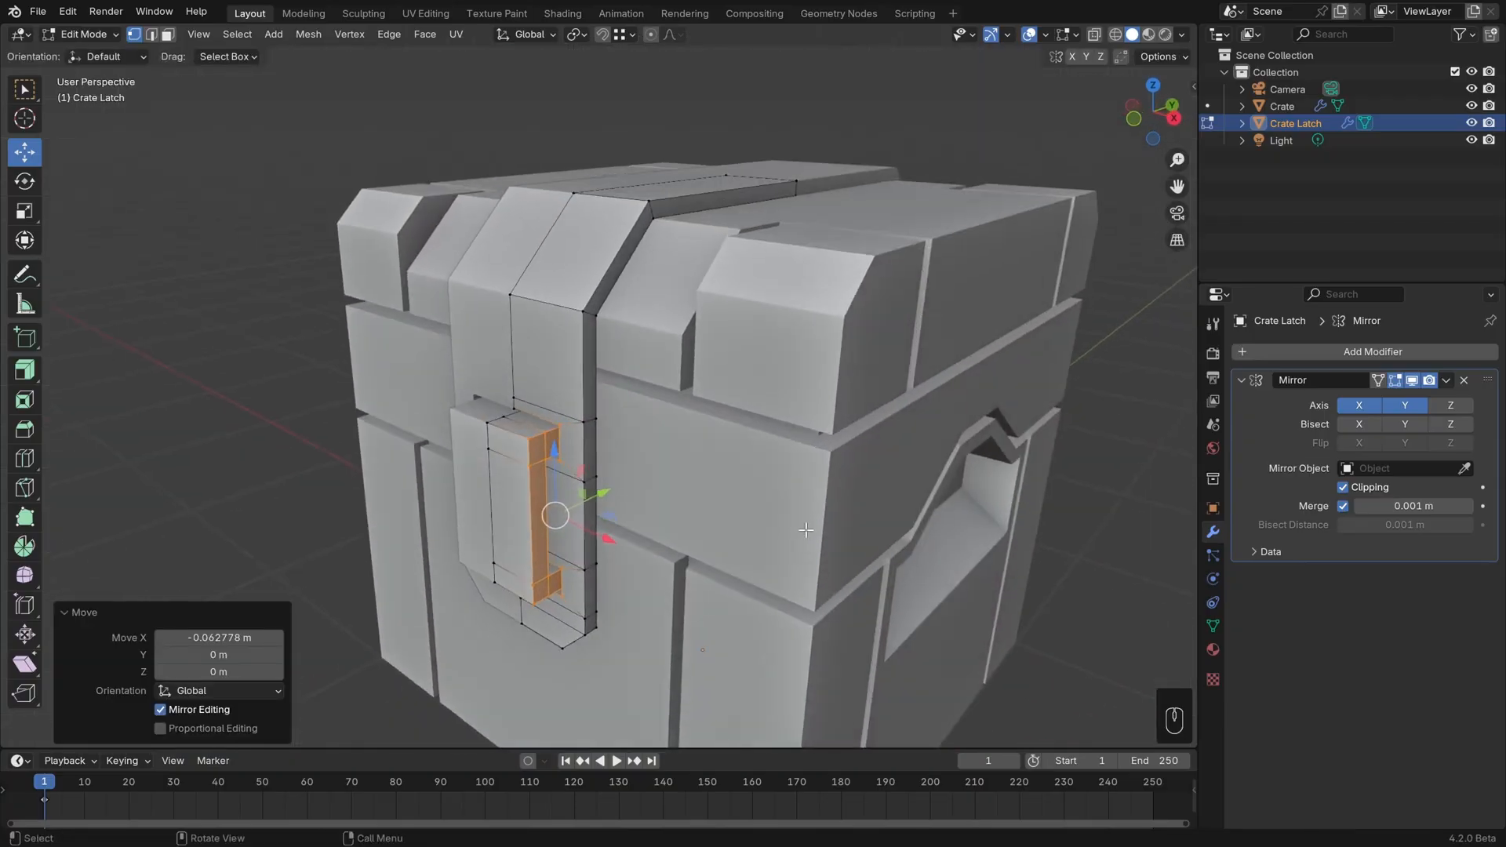
pyautogui.scroll(-1, 863, 533)
pyautogui.keyDown('shift'); pyautogui.moveTo(883, 542); pyautogui.dragTo(844, 500, button='middle'); pyautogui.keyUp('shift')
pyautogui.press('Tab')
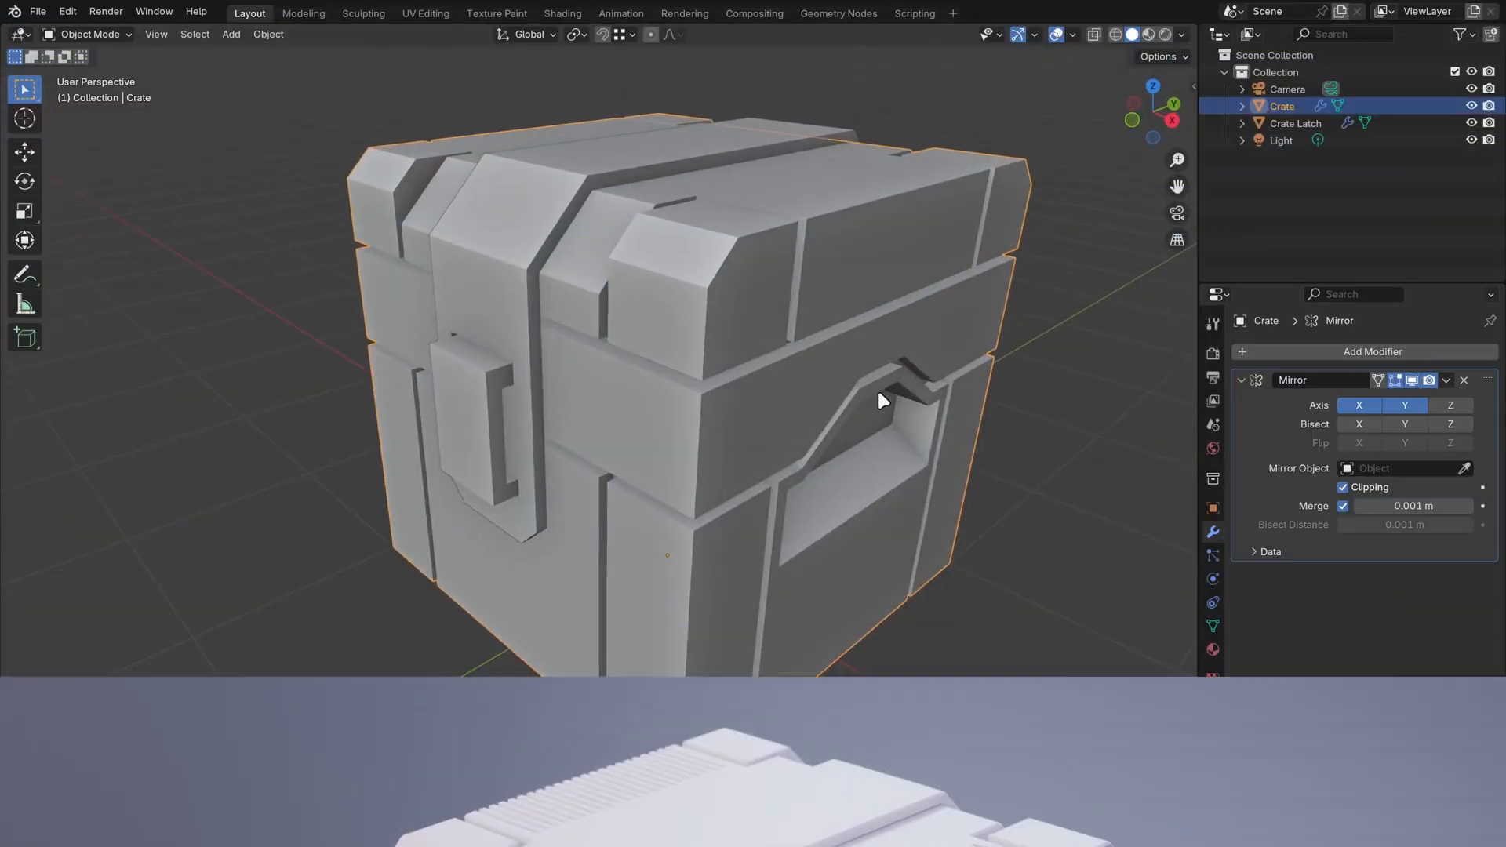
pyautogui.keyDown('shift'); pyautogui.moveTo(816, 331); pyautogui.dragTo(788, 330, button='middle'); pyautogui.keyUp('shift')
pyautogui.press('Tab')
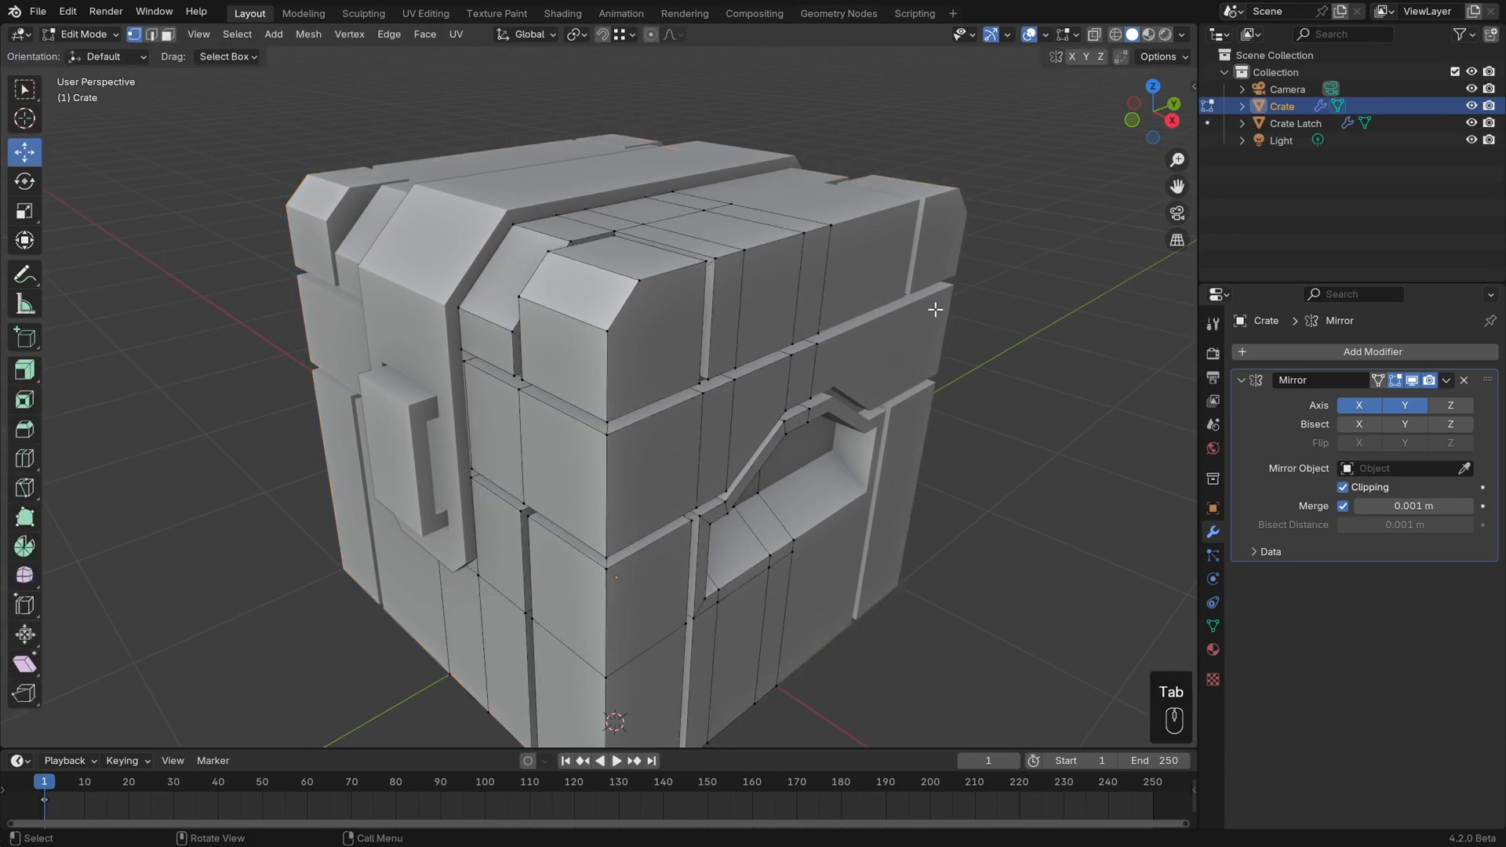
pyautogui.moveTo(934, 311); pyautogui.dragTo(820, 382, button='middle')
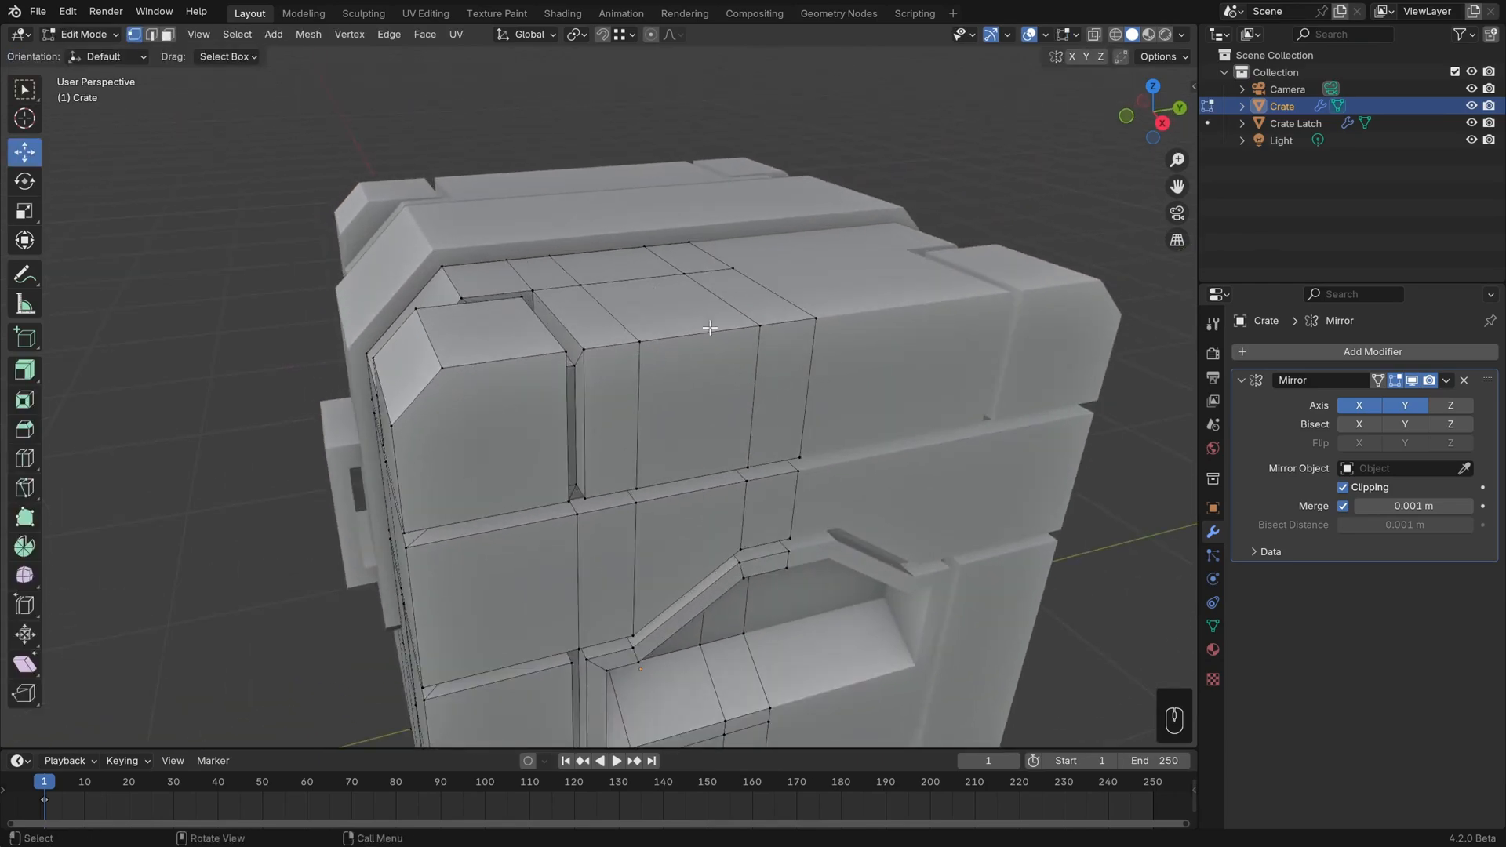
pyautogui.hotkey('ctrl', 'r')
pyautogui.scroll(7, 705, 329)
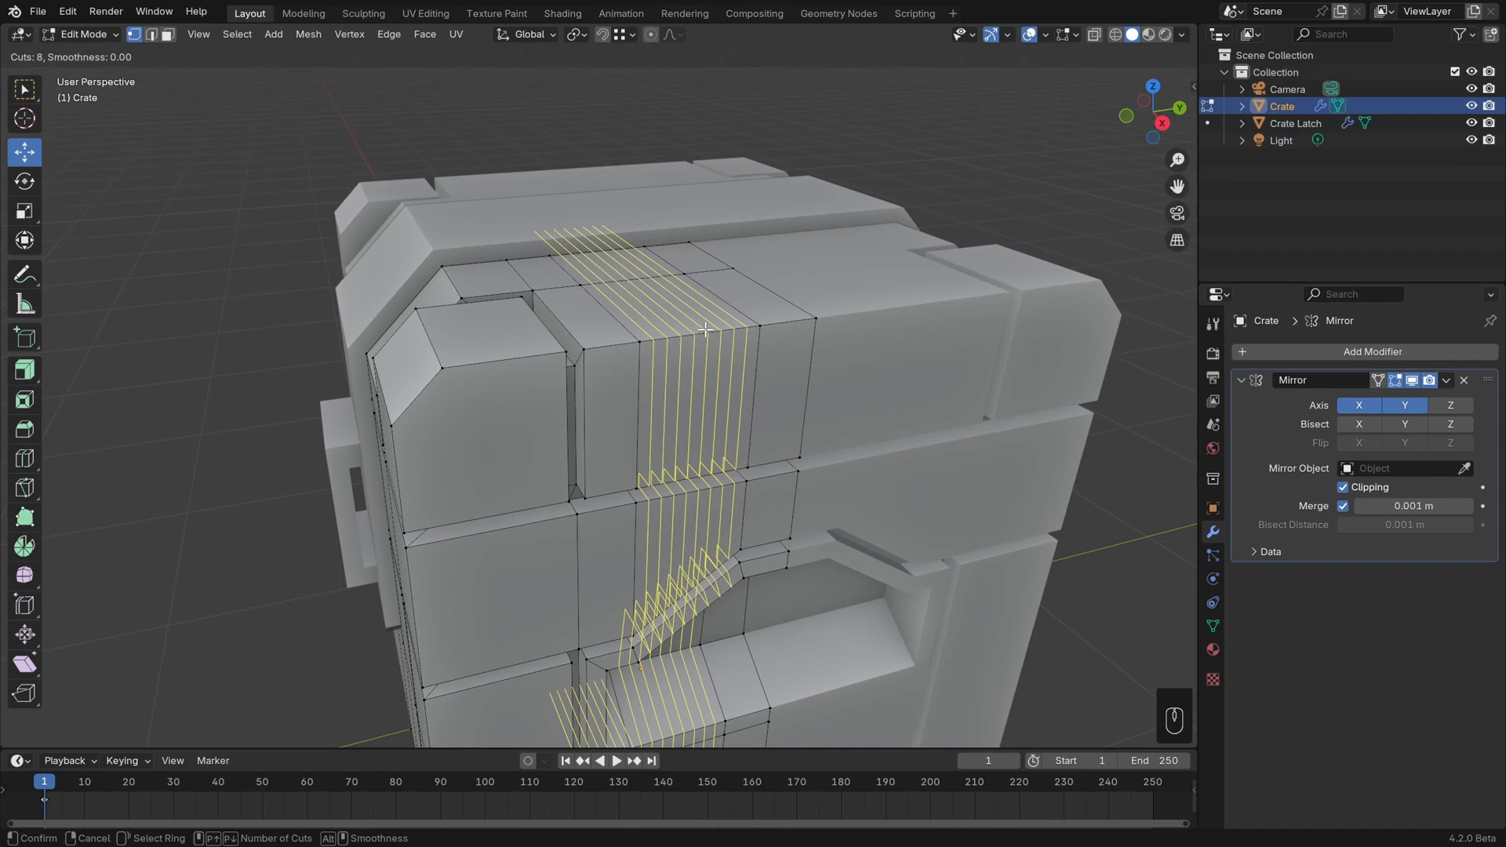
pyautogui.press('Escape')
# Box-select the crate's upper side panel faces and the adjoining top faces in face select mode
pyautogui.keyDown('shift'); pyautogui.moveTo(774, 420); pyautogui.dragTo(744, 378, button='middle'); pyautogui.keyUp('shift')
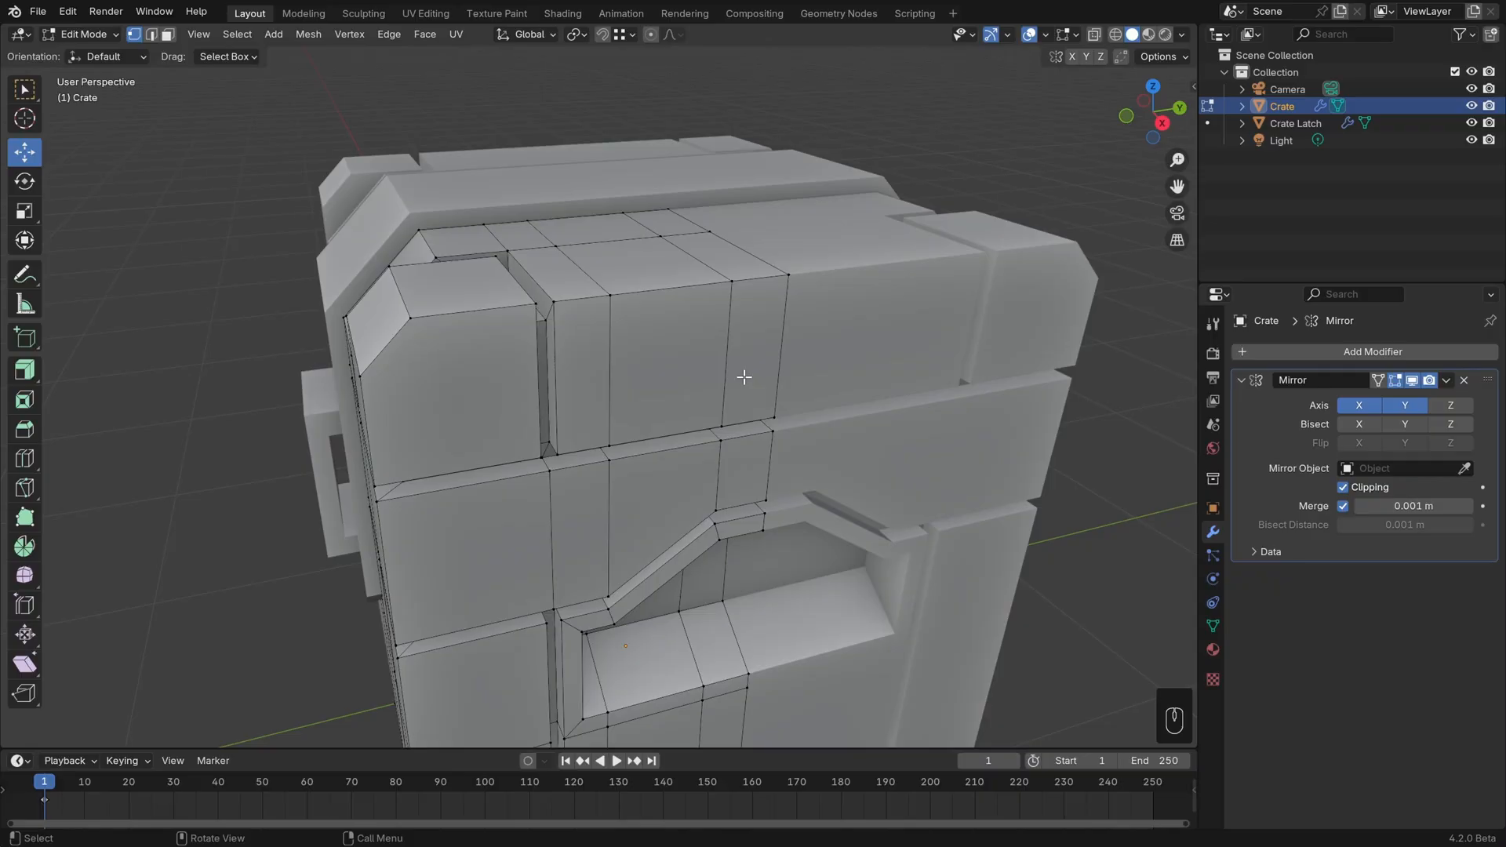
pyautogui.moveTo(744, 377); pyautogui.dragTo(554, 559, button='middle')
pyautogui.keyDown('shift'); pyautogui.moveTo(807, 259); pyautogui.dragTo(765, 469, button='middle'); pyautogui.keyUp('shift')
pyautogui.press('b')
pyautogui.moveTo(574, 261); pyautogui.dragTo(692, 332)
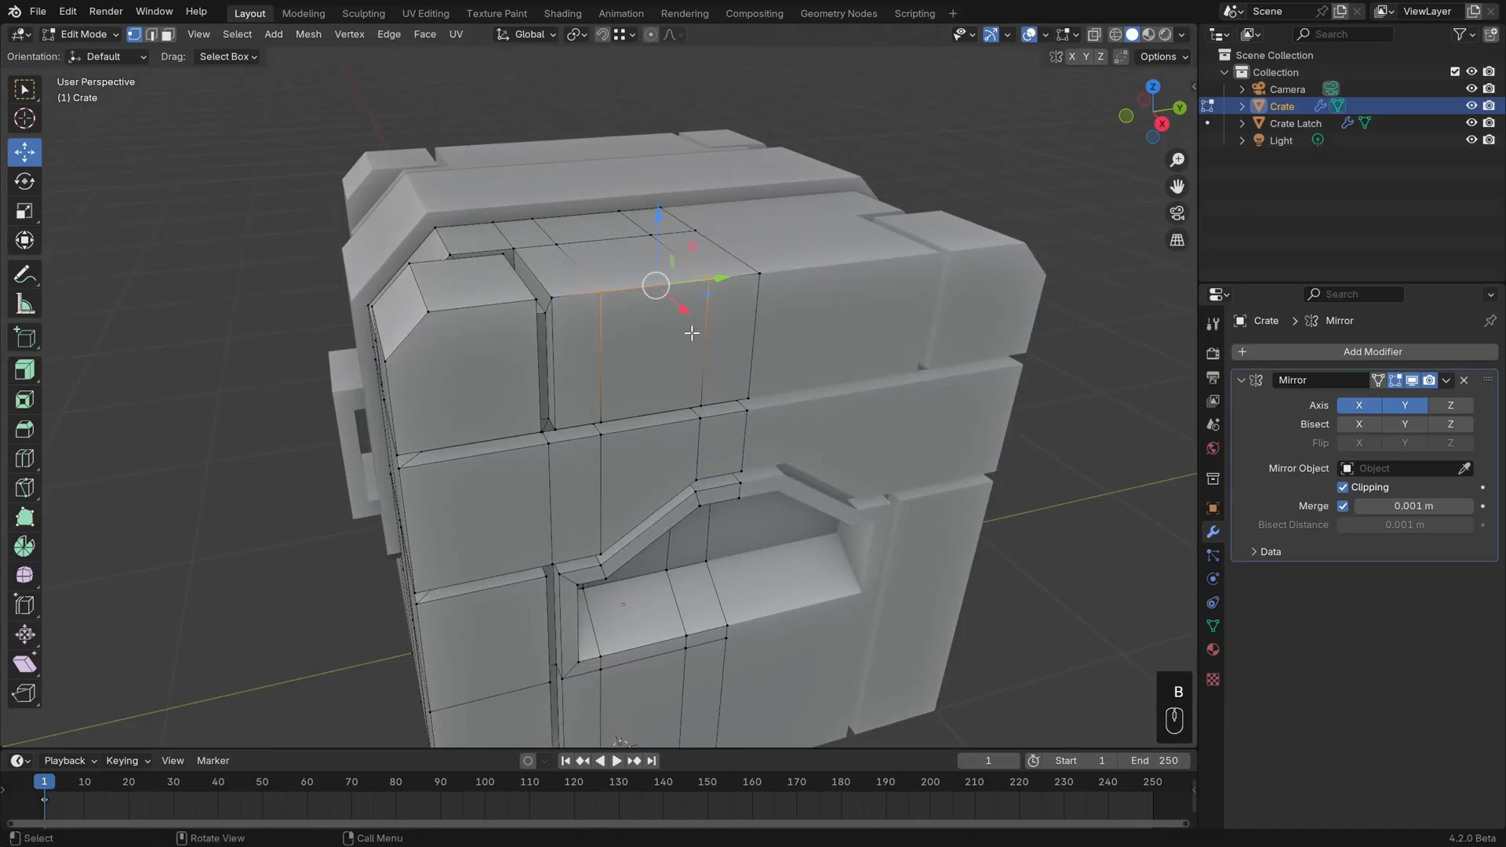
pyautogui.press('3')
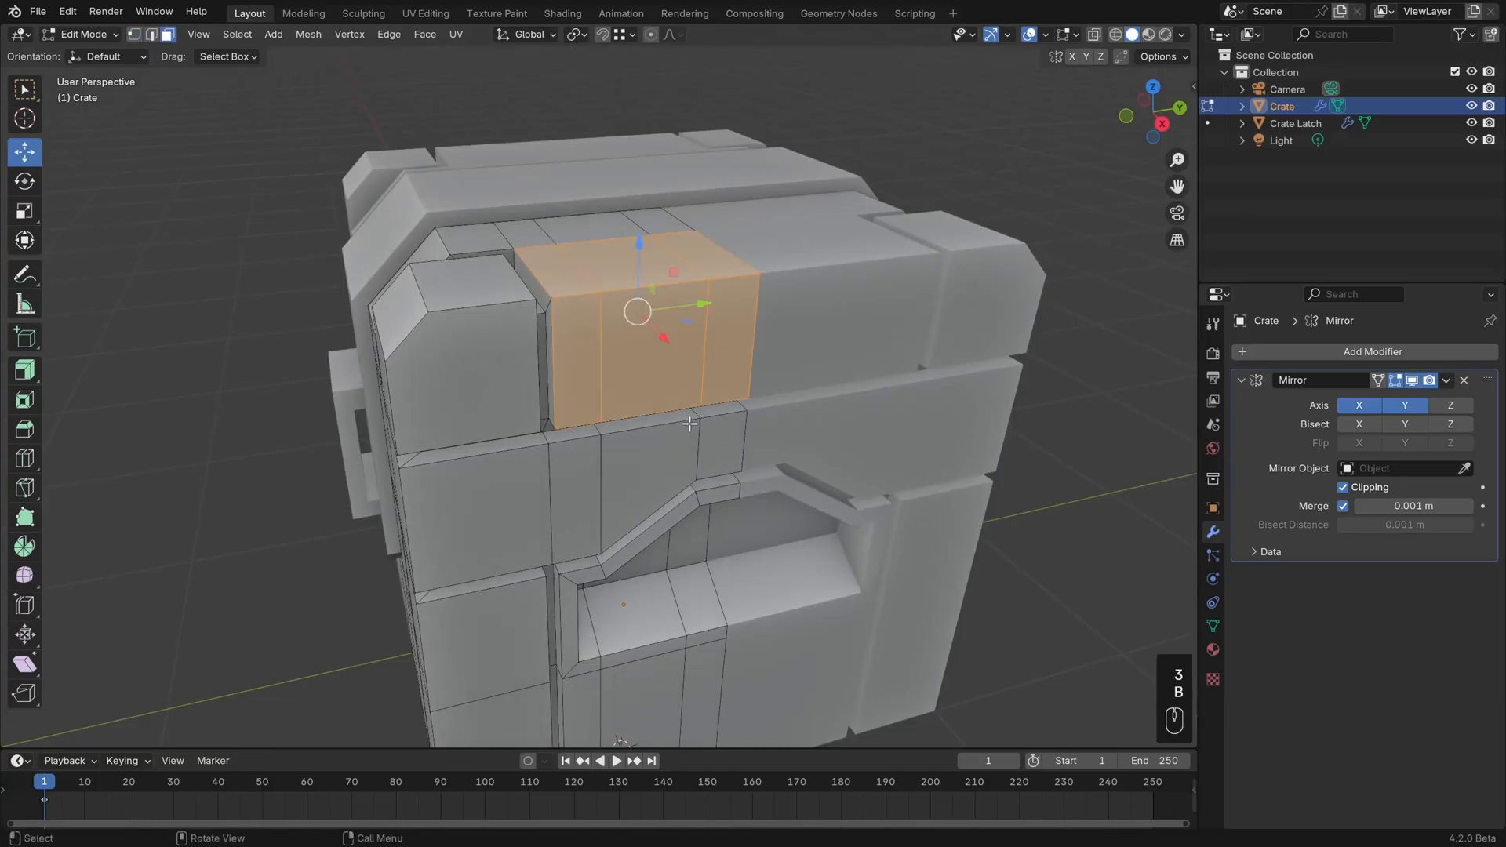
# Add the lower panel faces beneath the side recess and beneath the latch to the selection with box selection
pyautogui.moveTo(689, 424)
pyautogui.mouseDown(button='middle')
pyautogui.moveTo(720, 484)
pyautogui.moveTo(714, 417)
pyautogui.moveTo(672, 437)
pyautogui.mouseUp(button='middle')
pyautogui.hotkey('shift', 'b')
pyautogui.press('b')
pyautogui.moveTo(606, 462); pyautogui.dragTo(744, 512)
pyautogui.moveTo(620, 463); pyautogui.dragTo(729, 475, button='middle')
pyautogui.press('b')
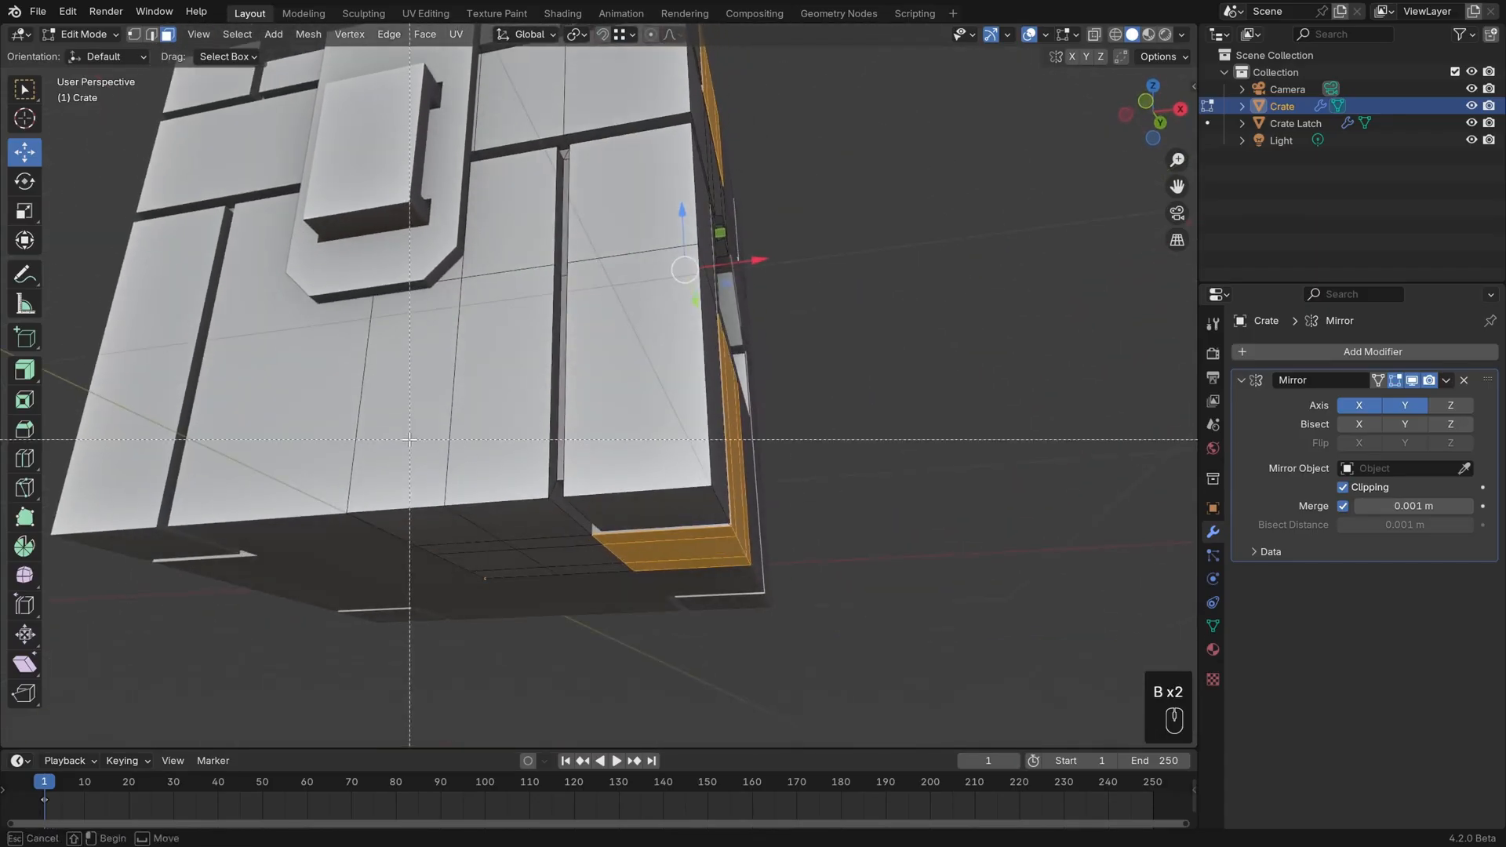
pyautogui.moveTo(409, 440); pyautogui.dragTo(481, 521)
pyautogui.moveTo(481, 522); pyautogui.dragTo(646, 378, button='middle')
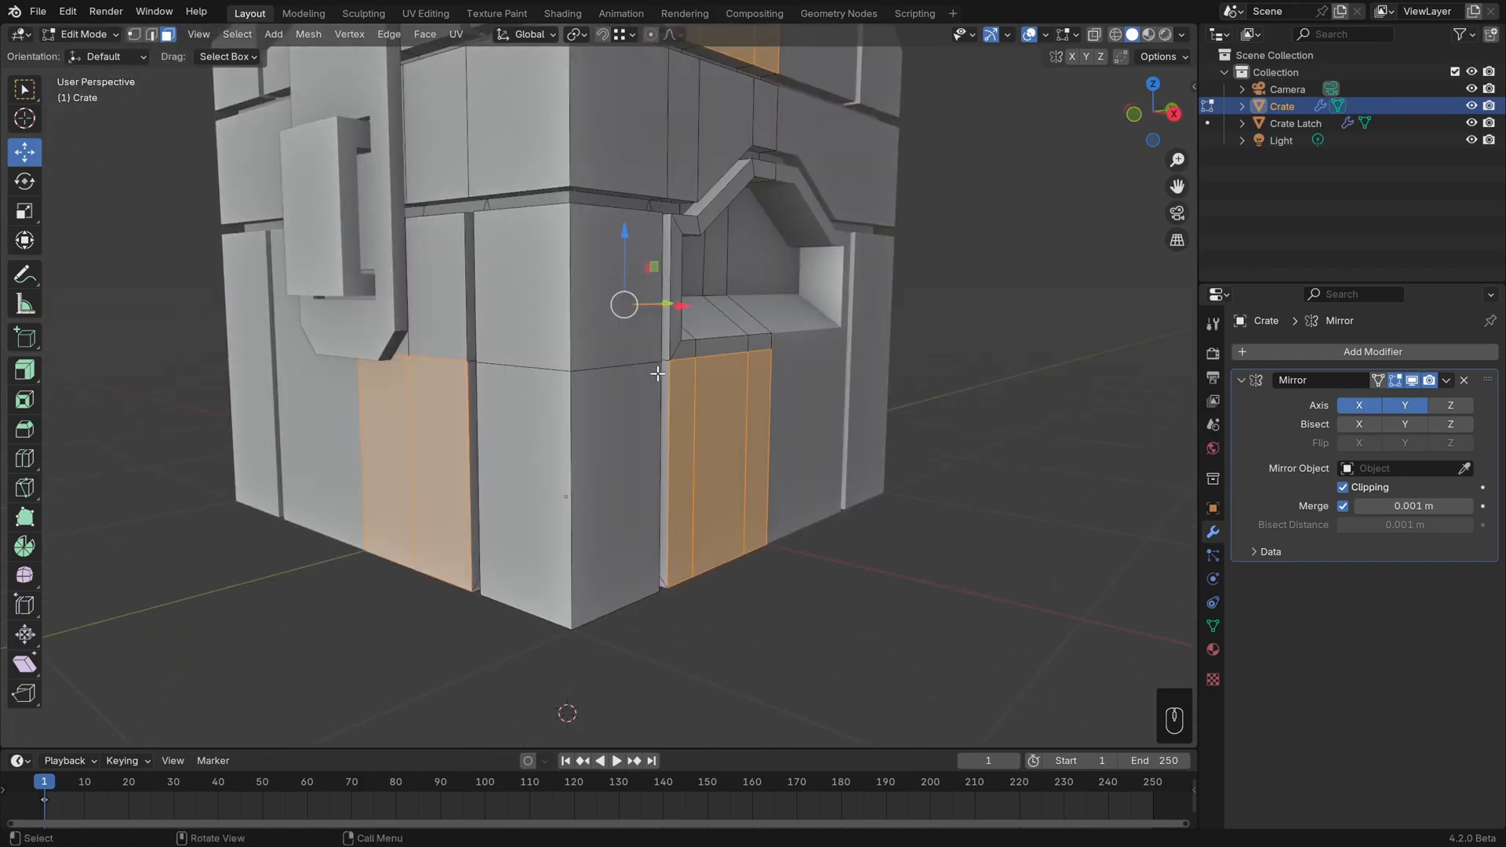
# Select the horizontal edge loops beneath the side recess and around the lower corner, and move them slightly down along Z
pyautogui.press('2')
pyautogui.keyDown('alt'); pyautogui.click(623, 365); pyautogui.keyUp('alt')
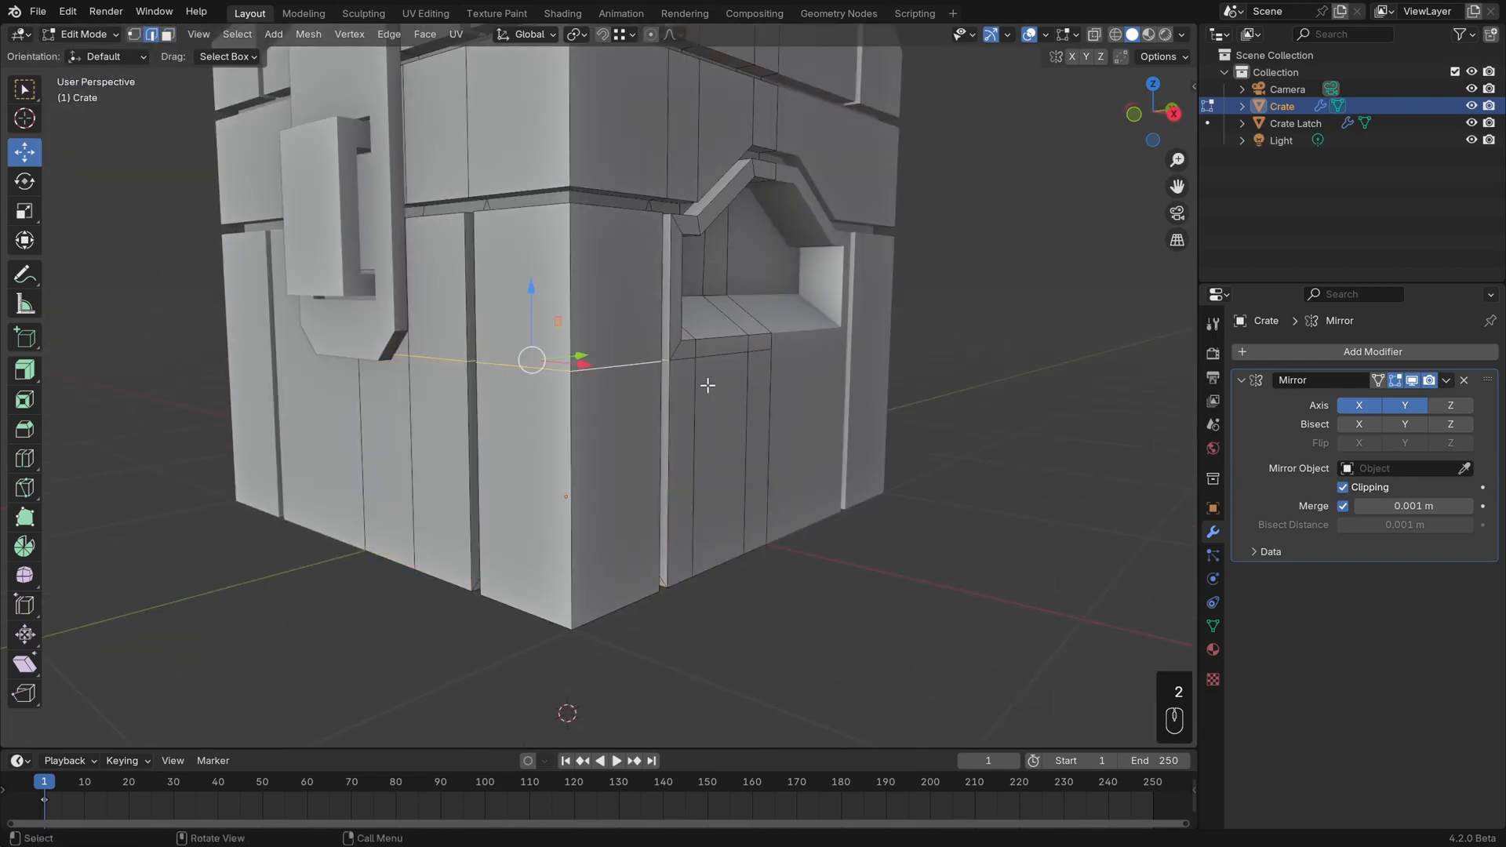
pyautogui.moveTo(706, 384); pyautogui.dragTo(610, 364, button='middle')
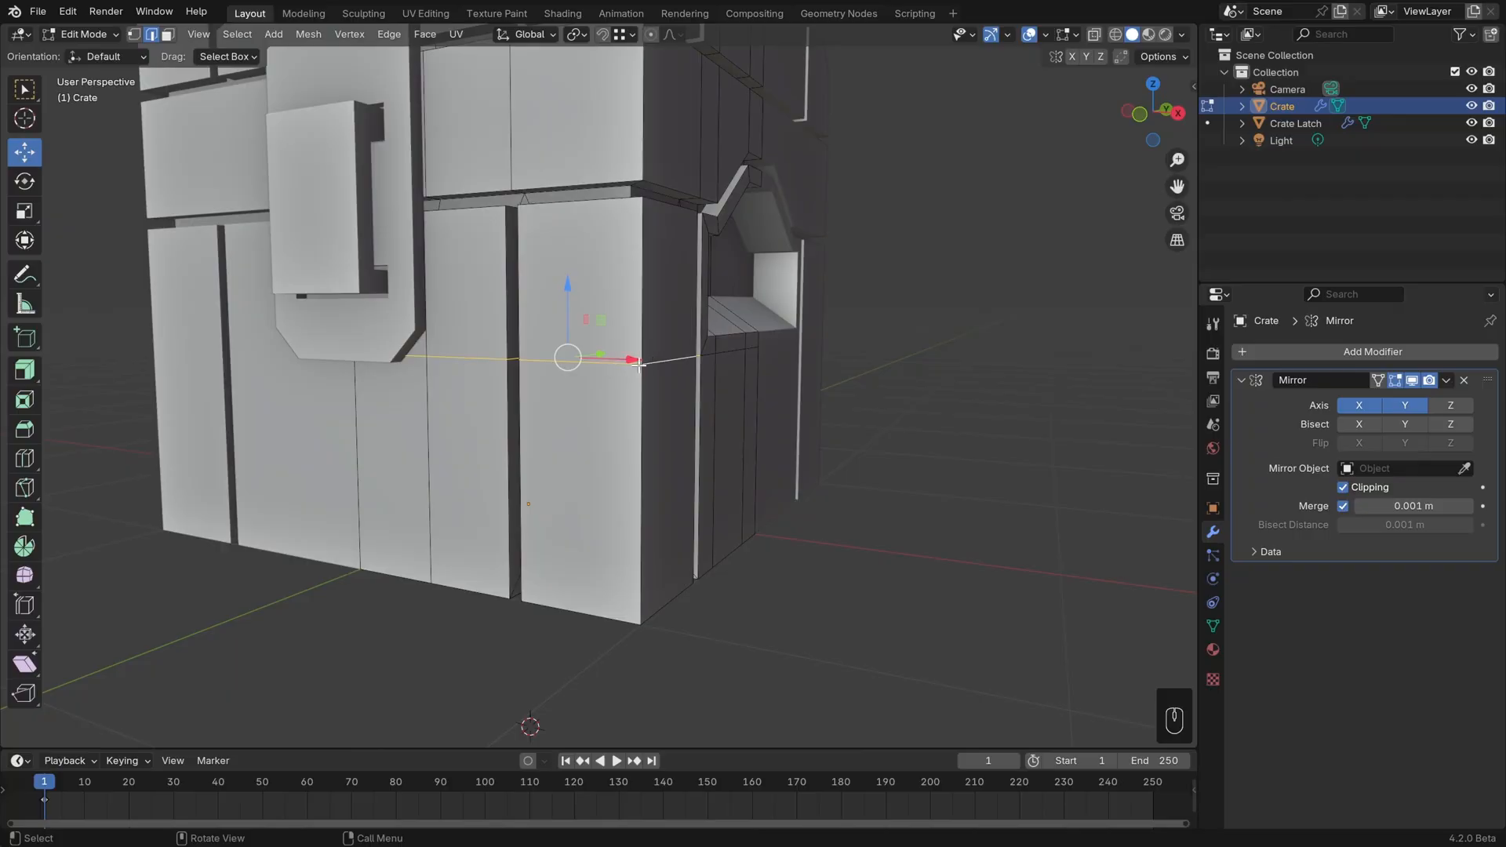
pyautogui.moveTo(710, 365); pyautogui.dragTo(650, 385, button='middle')
pyautogui.scroll(1, 634, 374)
pyautogui.scroll(1, 655, 382)
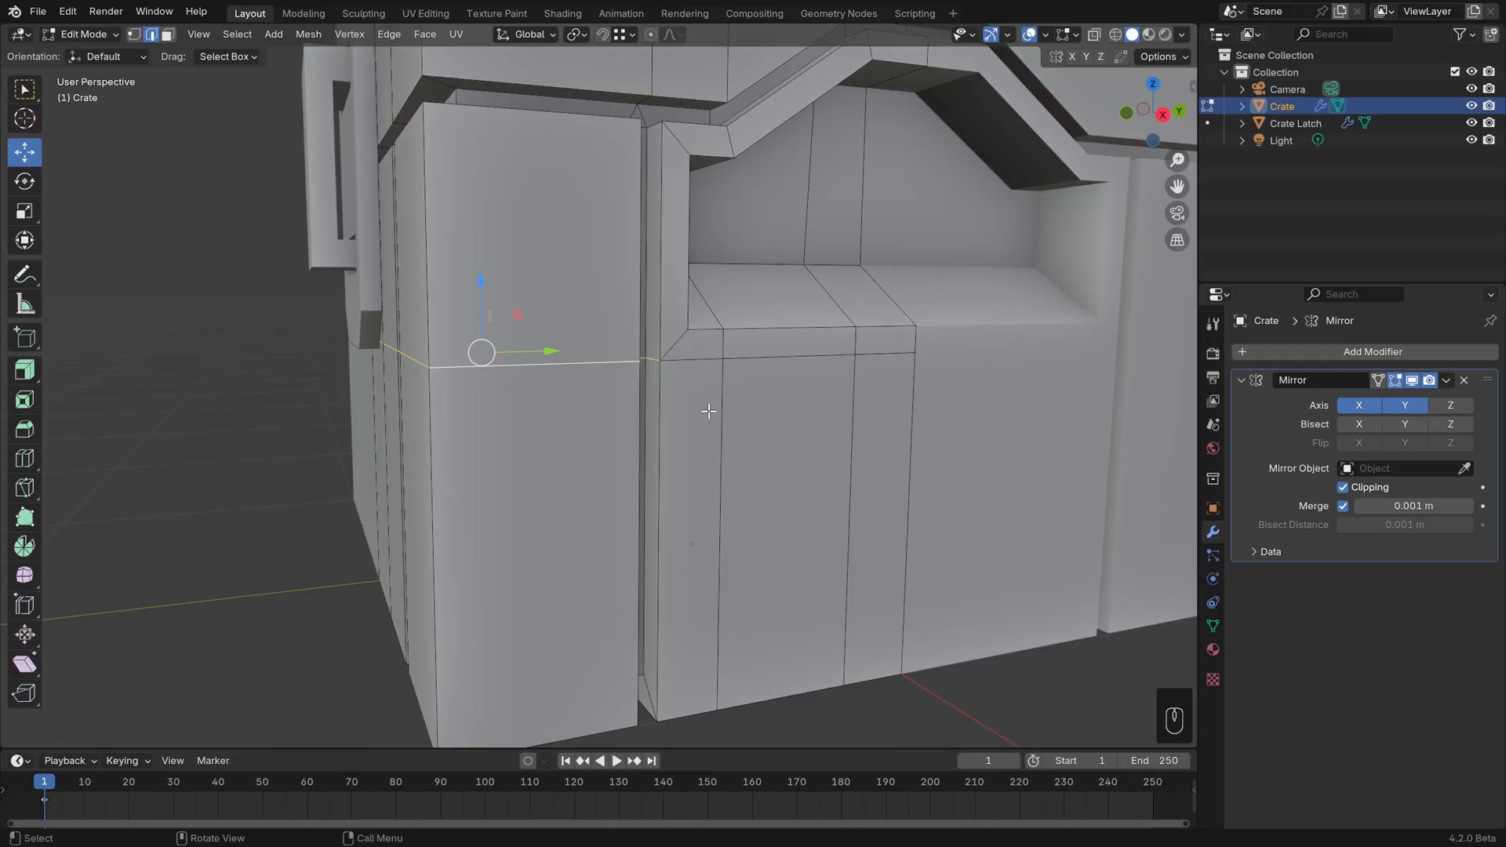
pyautogui.keyDown('alt'); pyautogui.click(675, 339); pyautogui.keyUp('alt')
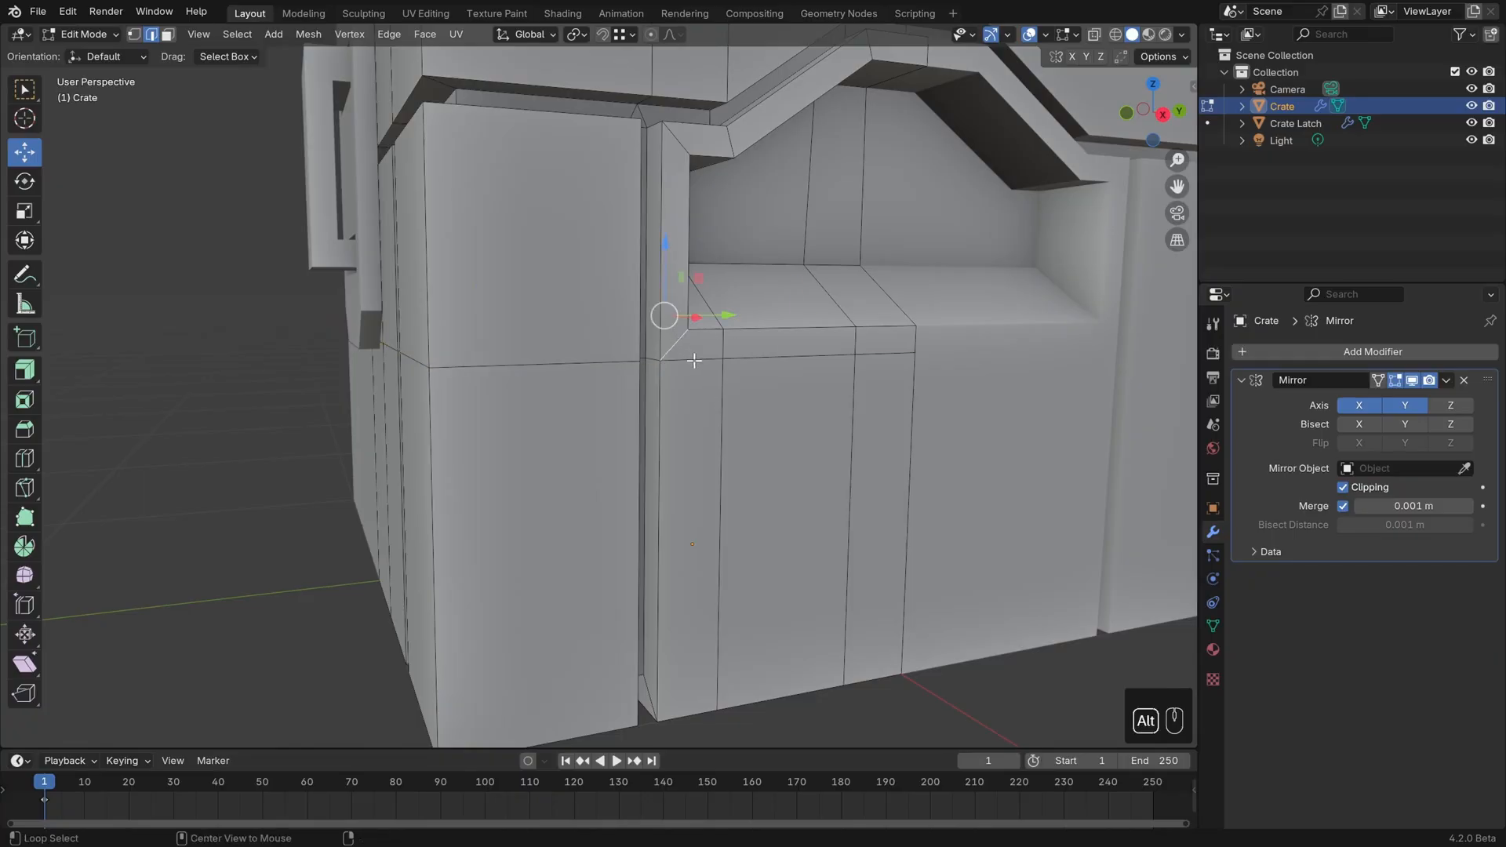
pyautogui.keyDown('alt'); pyautogui.click(695, 360); pyautogui.keyUp('alt')
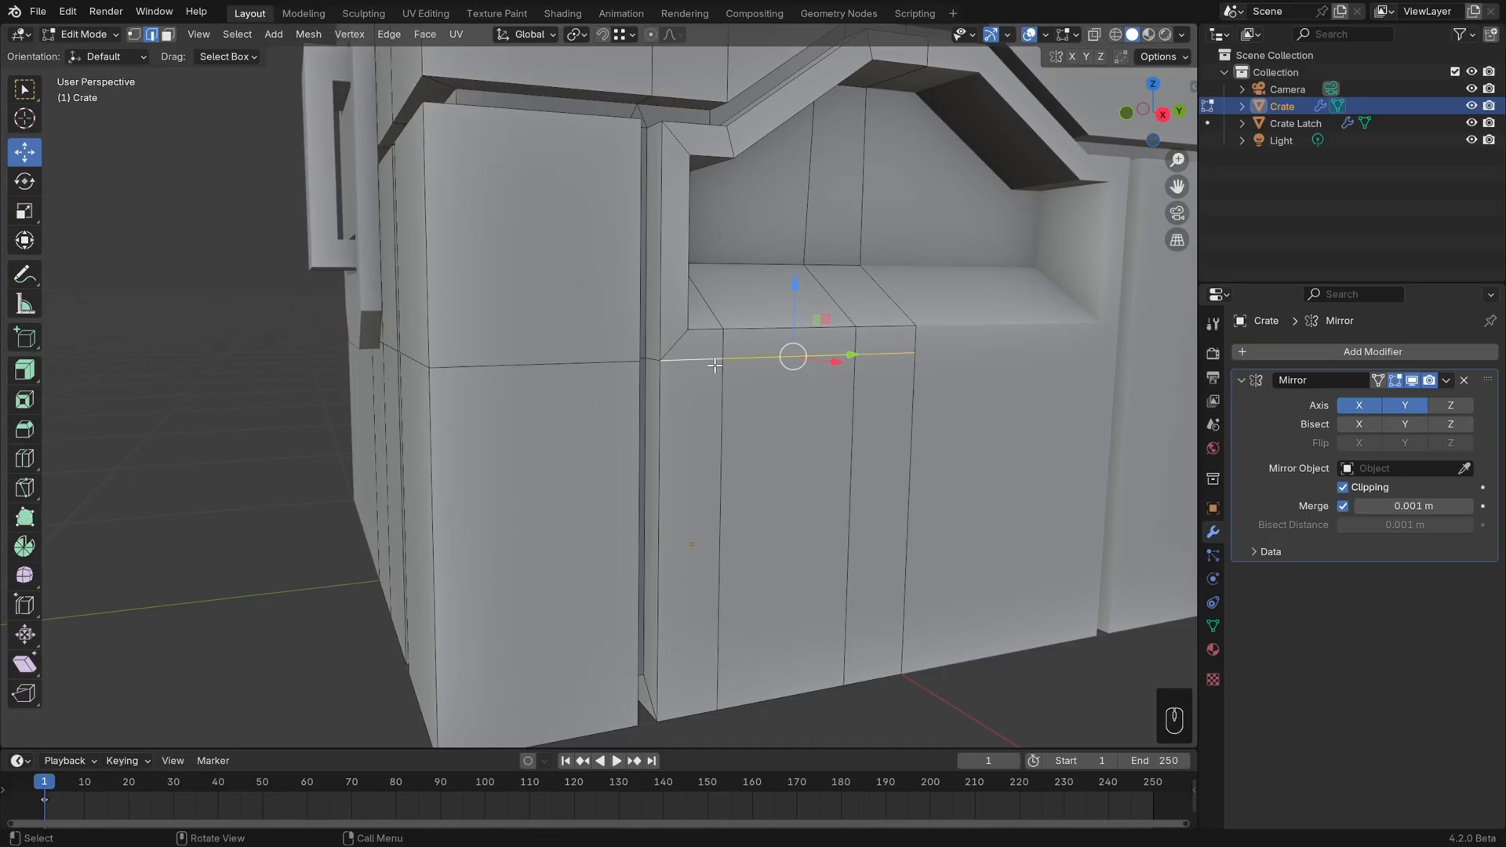
pyautogui.keyDown('alt'); pyautogui.keyDown('shift'); pyautogui.click(584, 365); pyautogui.keyUp('shift'); pyautogui.keyUp('alt')
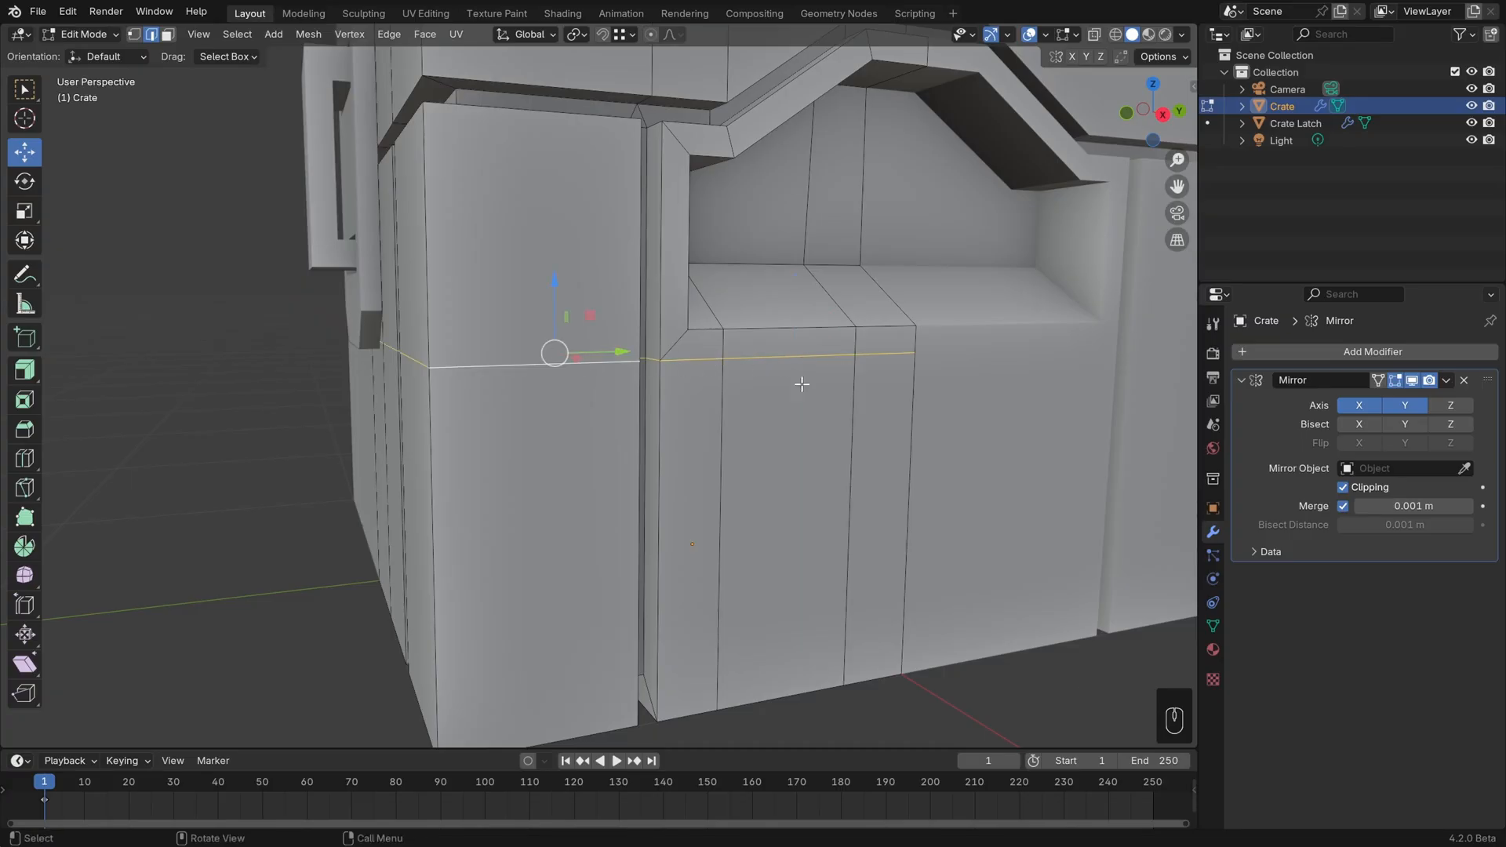
pyautogui.moveTo(766, 409); pyautogui.dragTo(803, 421, button='middle')
pyautogui.moveTo(600, 280); pyautogui.dragTo(600, 320)
# Select the lower panel faces beneath the recess and the latch, together with the adjoining bottom faces, in face select mode
pyautogui.moveTo(901, 457); pyautogui.dragTo(787, 406, button='middle')
pyautogui.press('3')
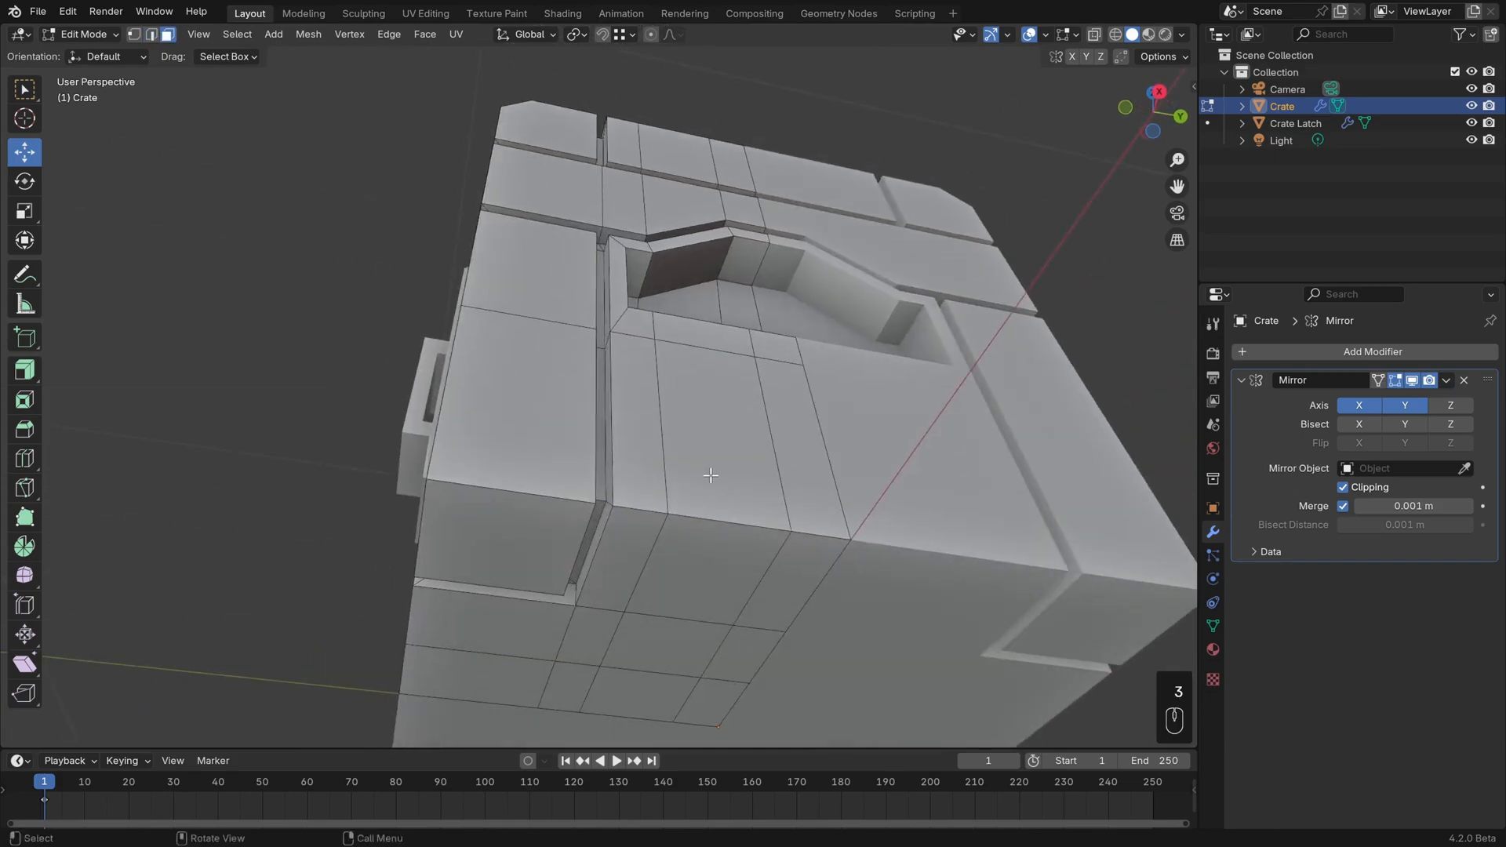
pyautogui.moveTo(711, 476); pyautogui.dragTo(806, 551)
pyautogui.moveTo(551, 465); pyautogui.dragTo(667, 576, button='middle')
pyautogui.keyDown('shift'); pyautogui.click(675, 587); pyautogui.keyUp('shift')
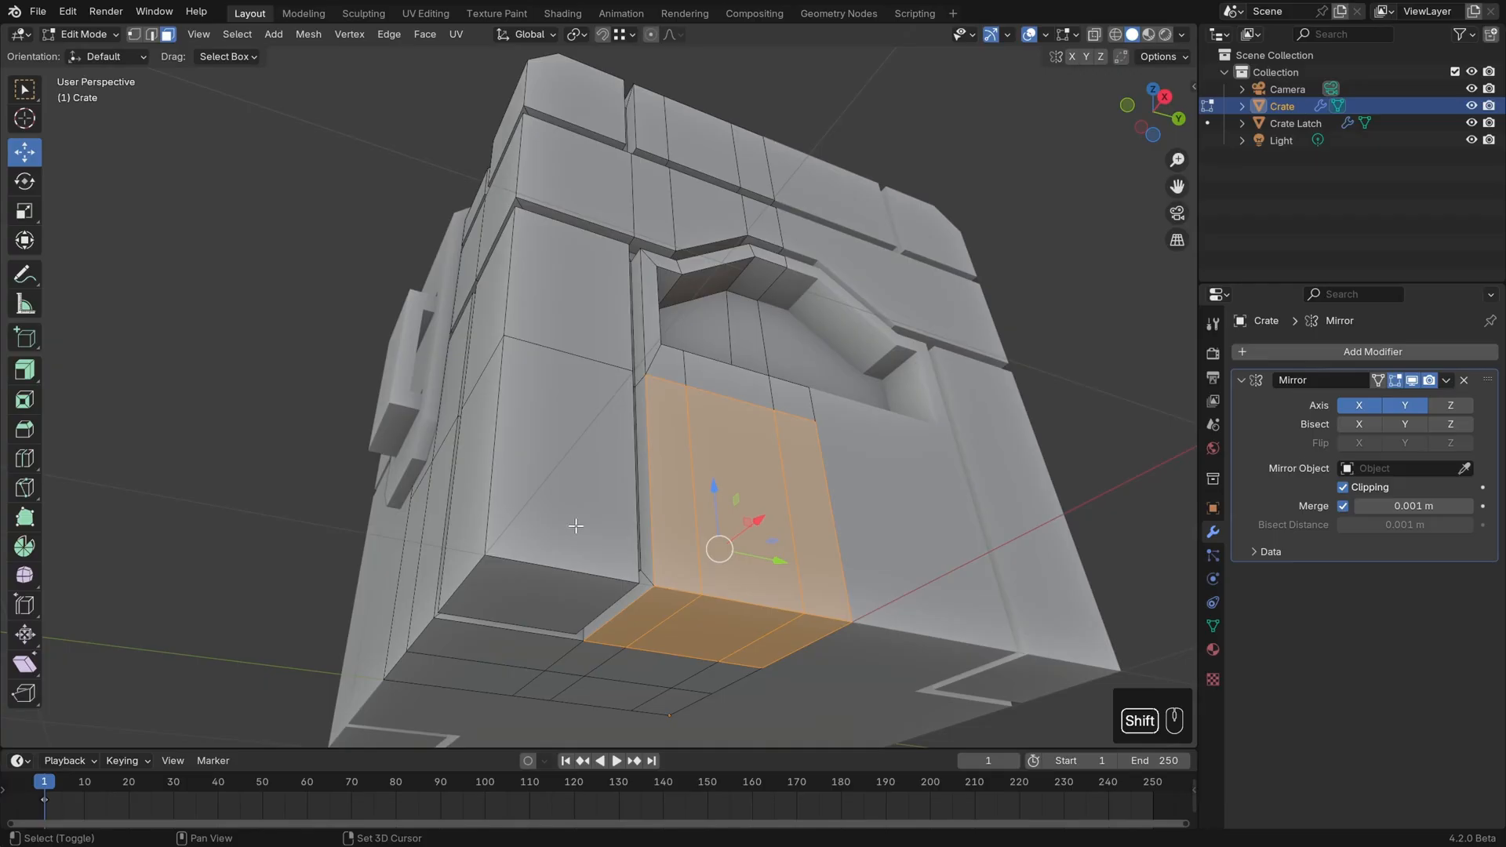
pyautogui.moveTo(553, 525); pyautogui.dragTo(439, 587, button='middle')
pyautogui.keyDown('shift'); pyautogui.moveTo(397, 566); pyautogui.dragTo(506, 632); pyautogui.keyUp('shift')
pyautogui.moveTo(510, 627); pyautogui.dragTo(587, 468, button='middle')
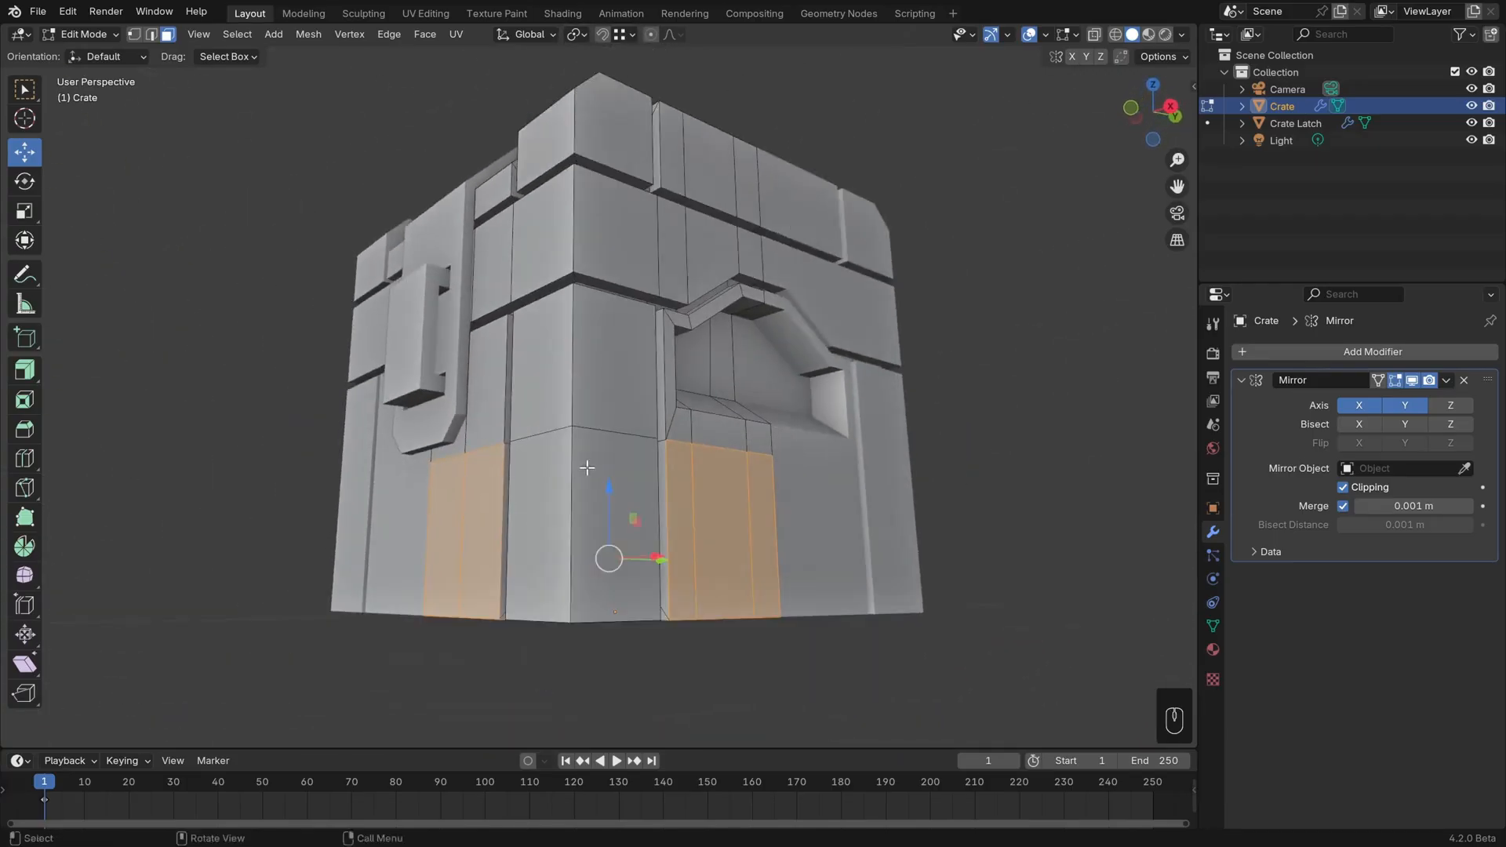
# Add the upper side panel faces and adjoining top faces to the selection, and inset all selected regions slightly
pyautogui.moveTo(690, 330); pyautogui.dragTo(665, 415, button='middle')
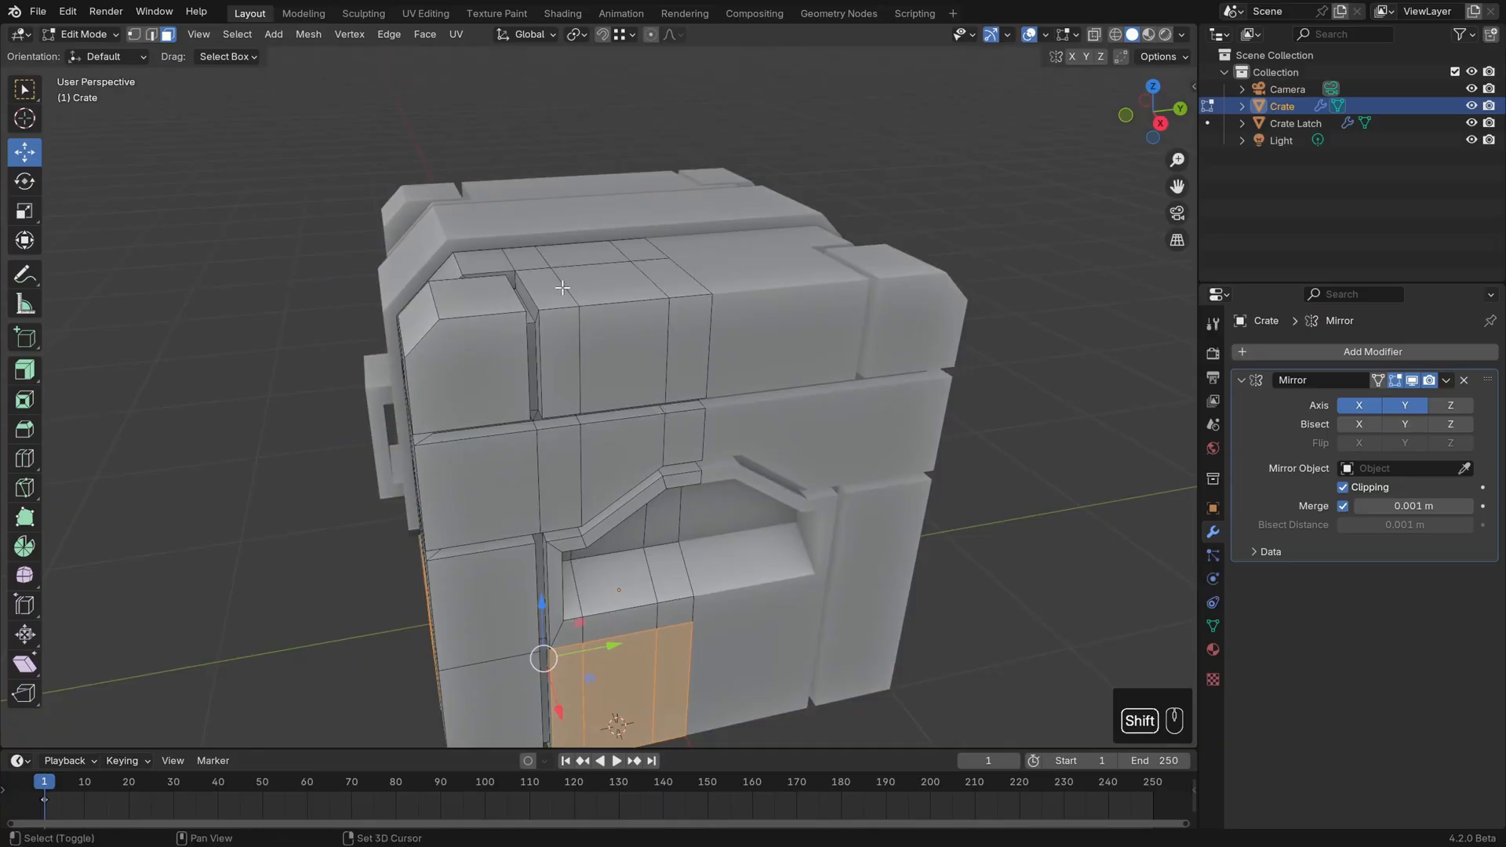
pyautogui.keyDown('shift'); pyautogui.moveTo(563, 288); pyautogui.dragTo(689, 339); pyautogui.keyUp('shift')
pyautogui.moveTo(688, 339); pyautogui.dragTo(663, 356, button='middle')
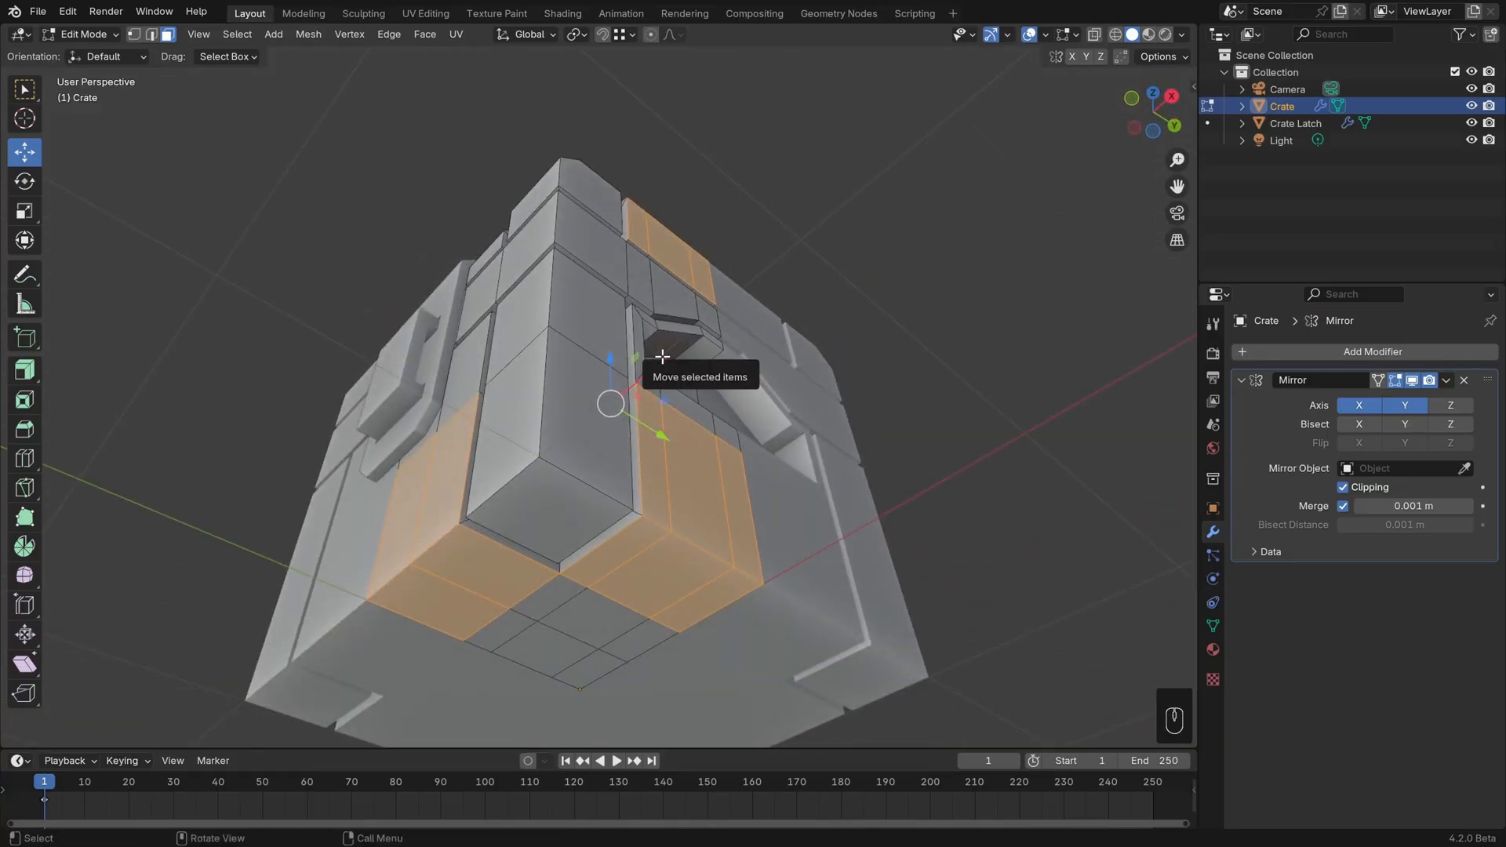
pyautogui.press('i')
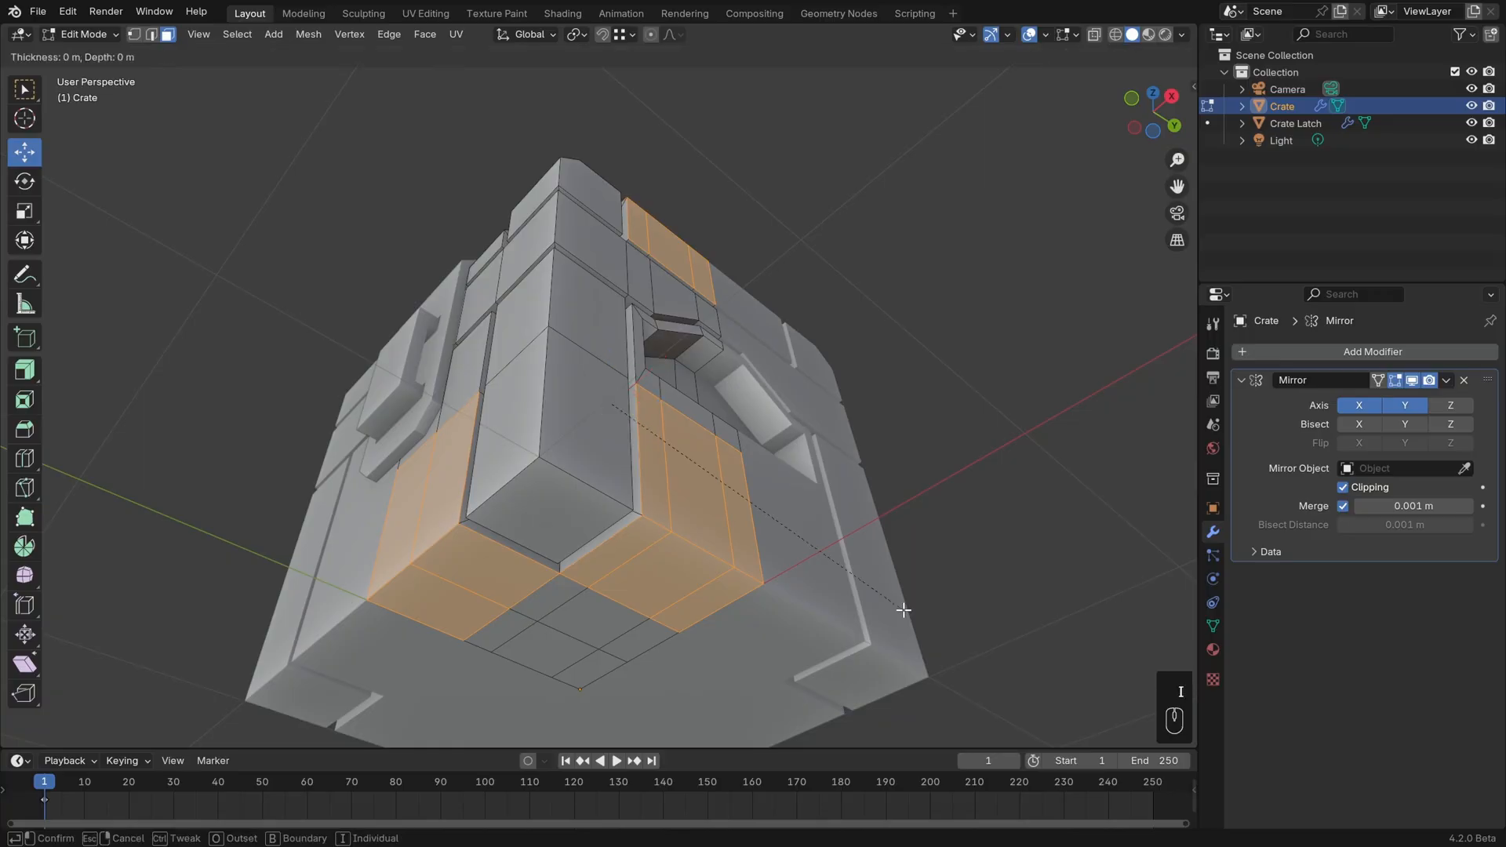
pyautogui.click(895, 604)
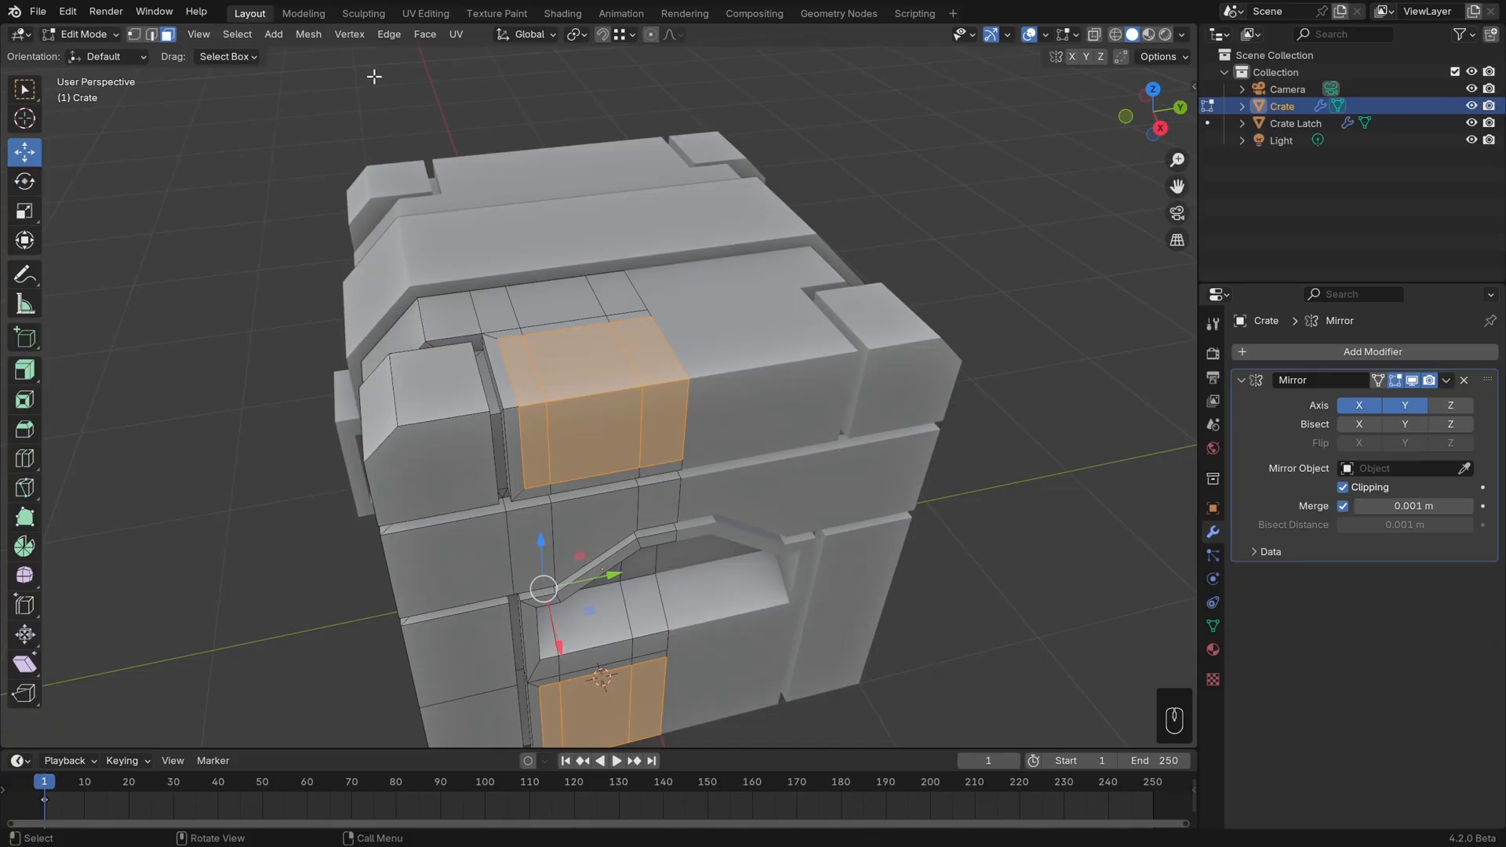
# Separate the selected inset panel faces into their own object and leave the crate's mesh editing
pyautogui.click(309, 34)
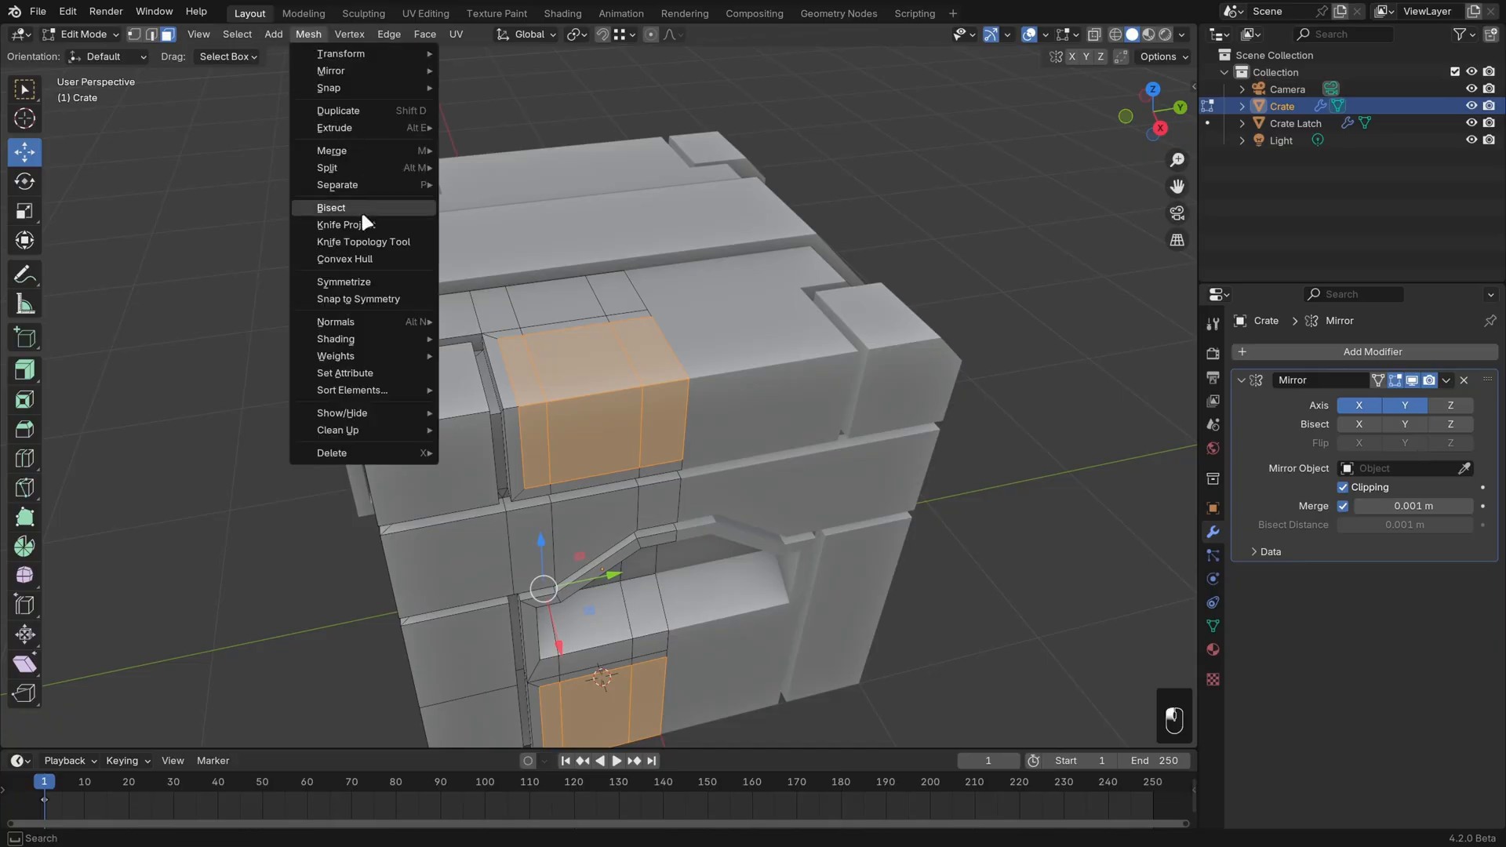
pyautogui.moveTo(367, 185)
pyautogui.click(482, 185)
pyautogui.moveTo(633, 514); pyautogui.dragTo(748, 447, button='middle')
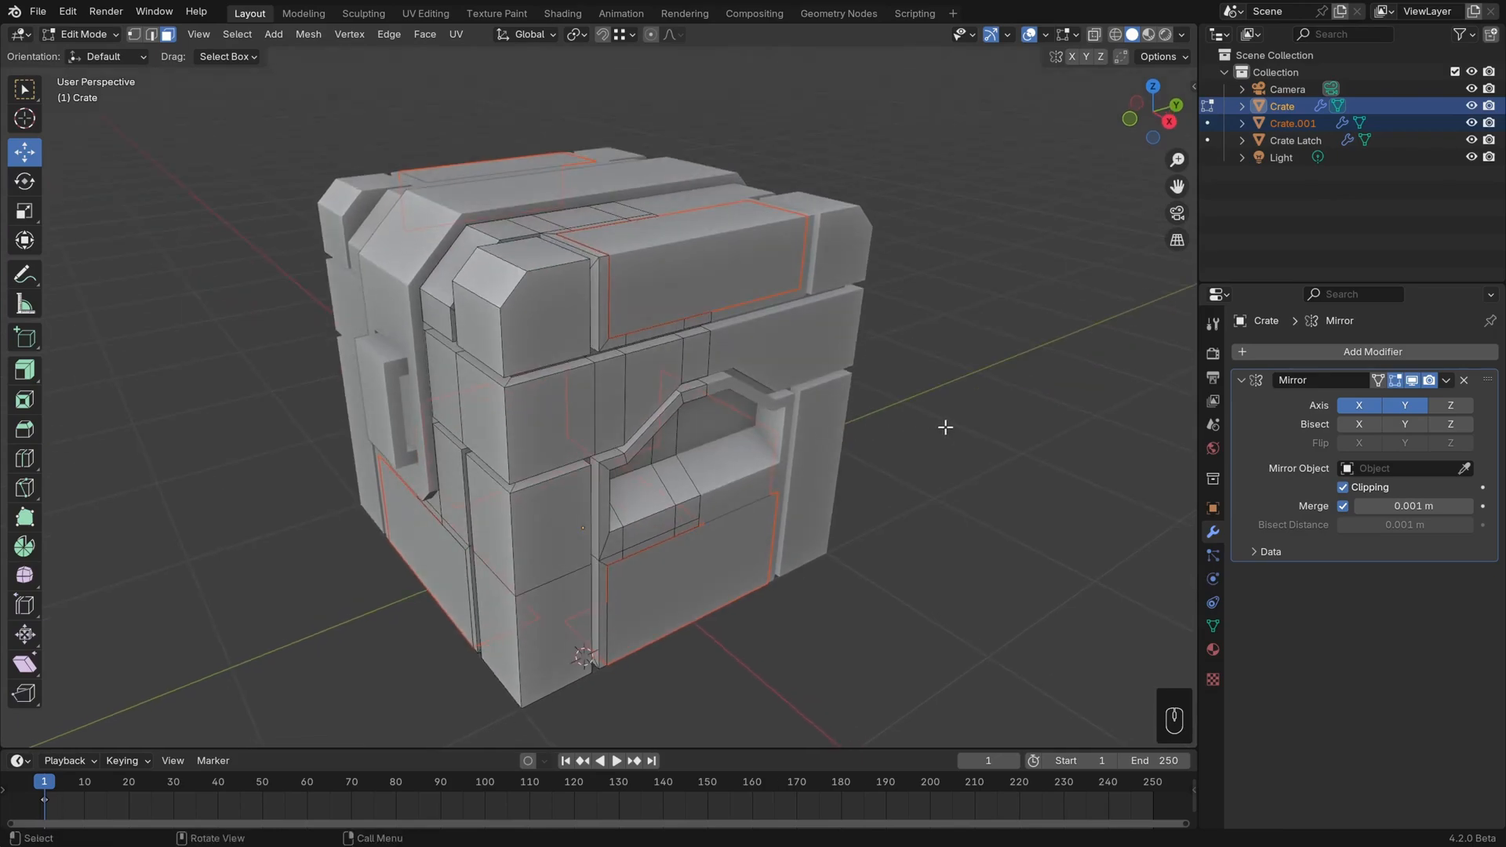
pyautogui.press('Tab')
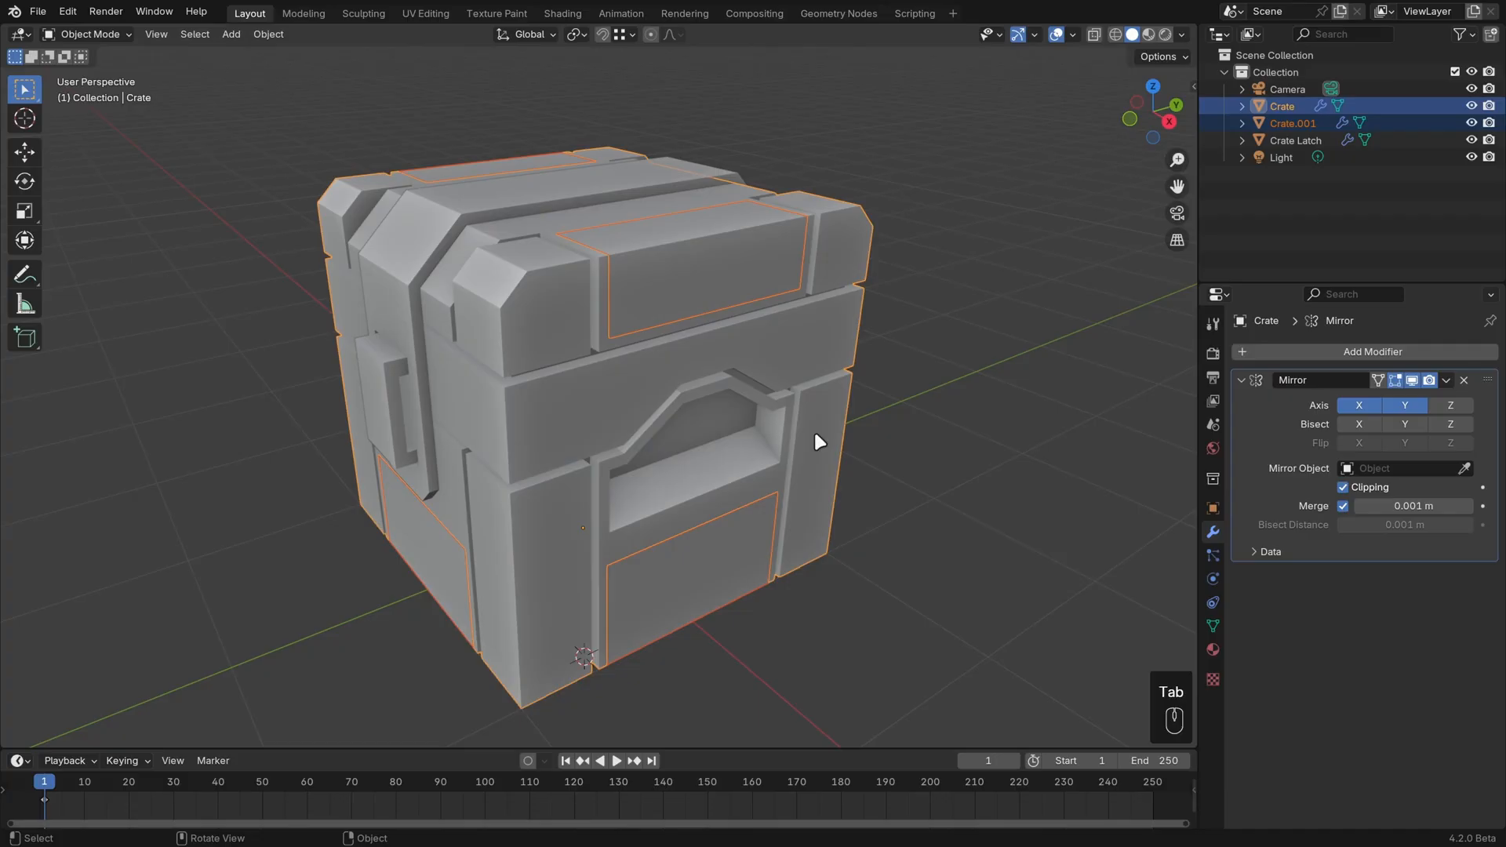
# Rename the separated panel object as Crate Bumpers and open its mesh for editing
pyautogui.click(686, 260)
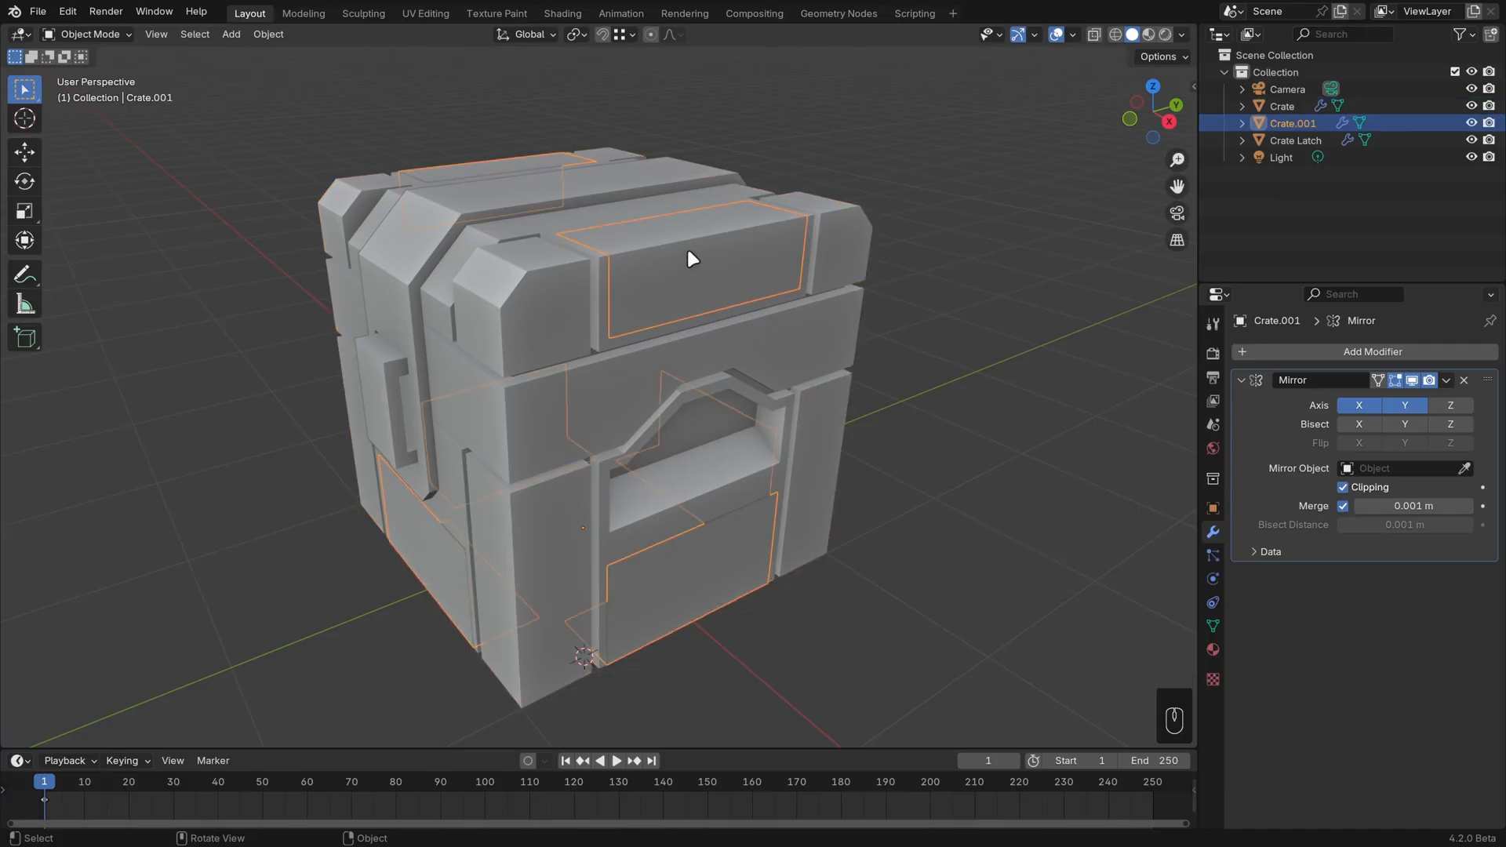
pyautogui.press('F2')
pyautogui.click(689, 251)
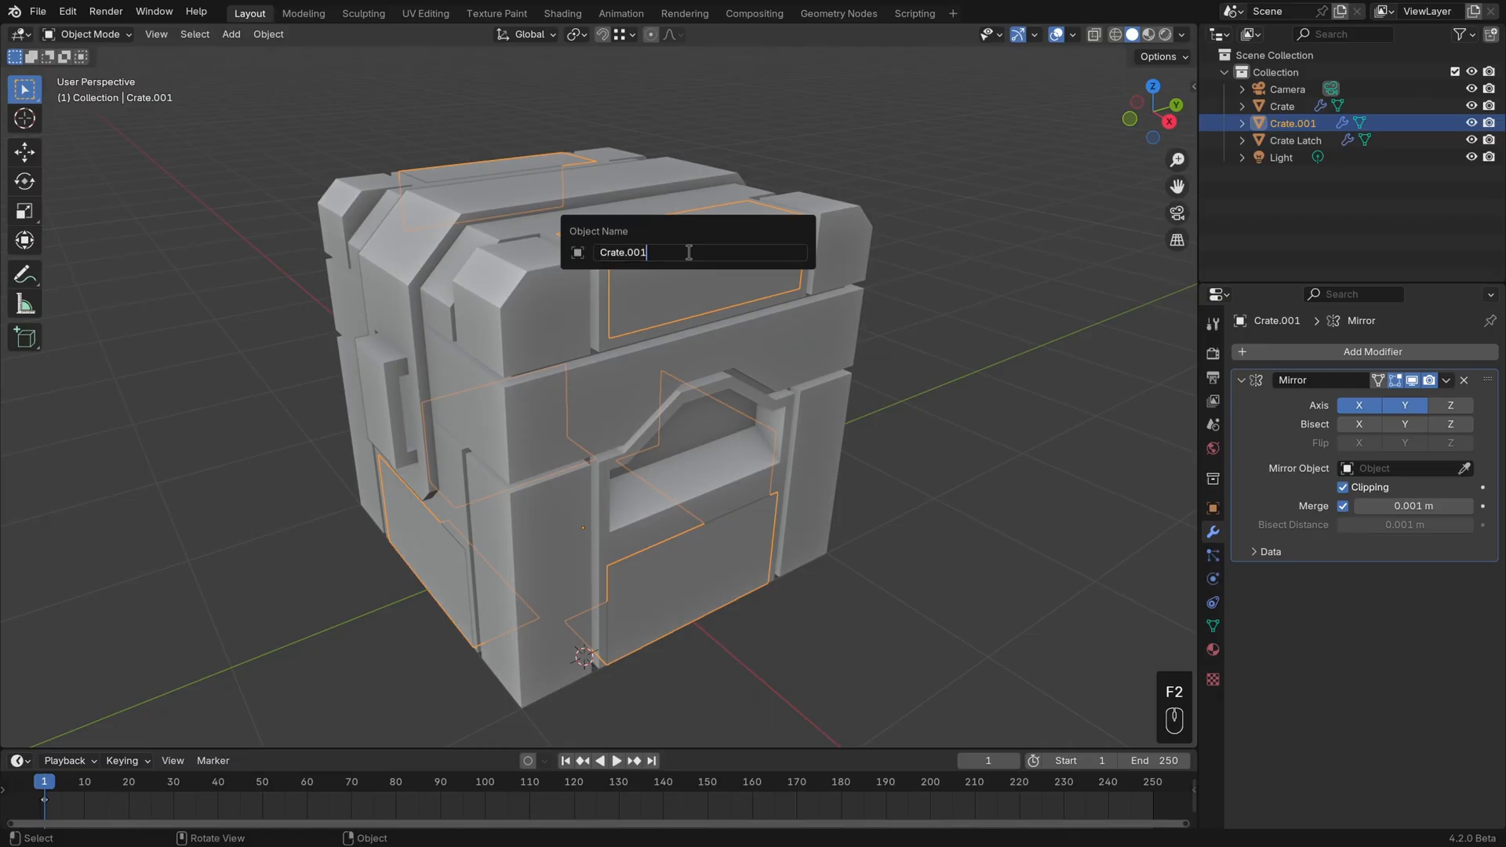
pyautogui.press('BackSpace')
pyautogui.press('BackSpace')
pyautogui.press('BackSpace')
pyautogui.press('BackSpace')
pyautogui.write('Bumpers')
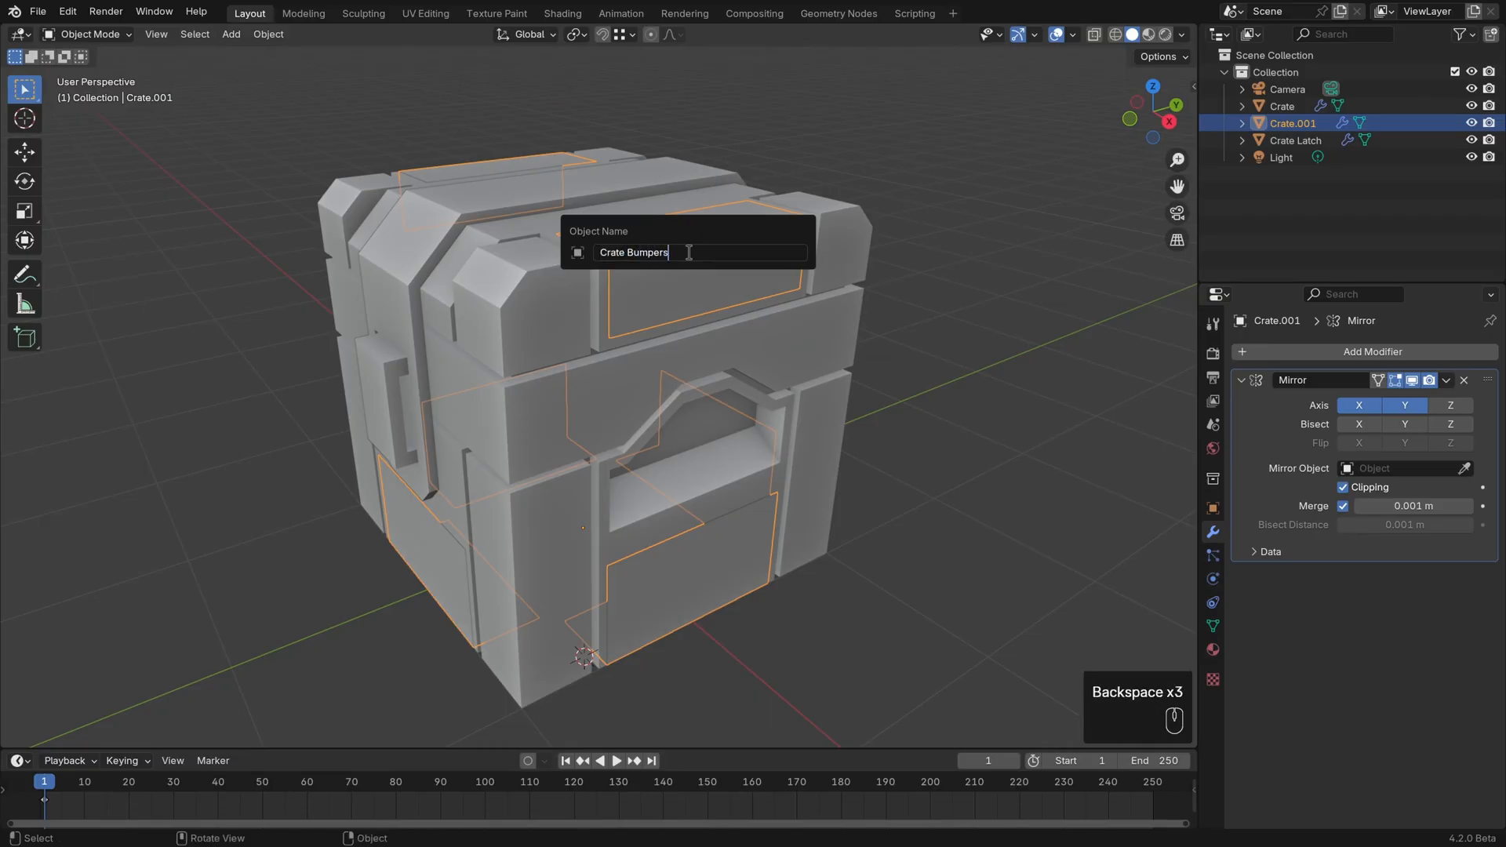
pyautogui.press('Return')
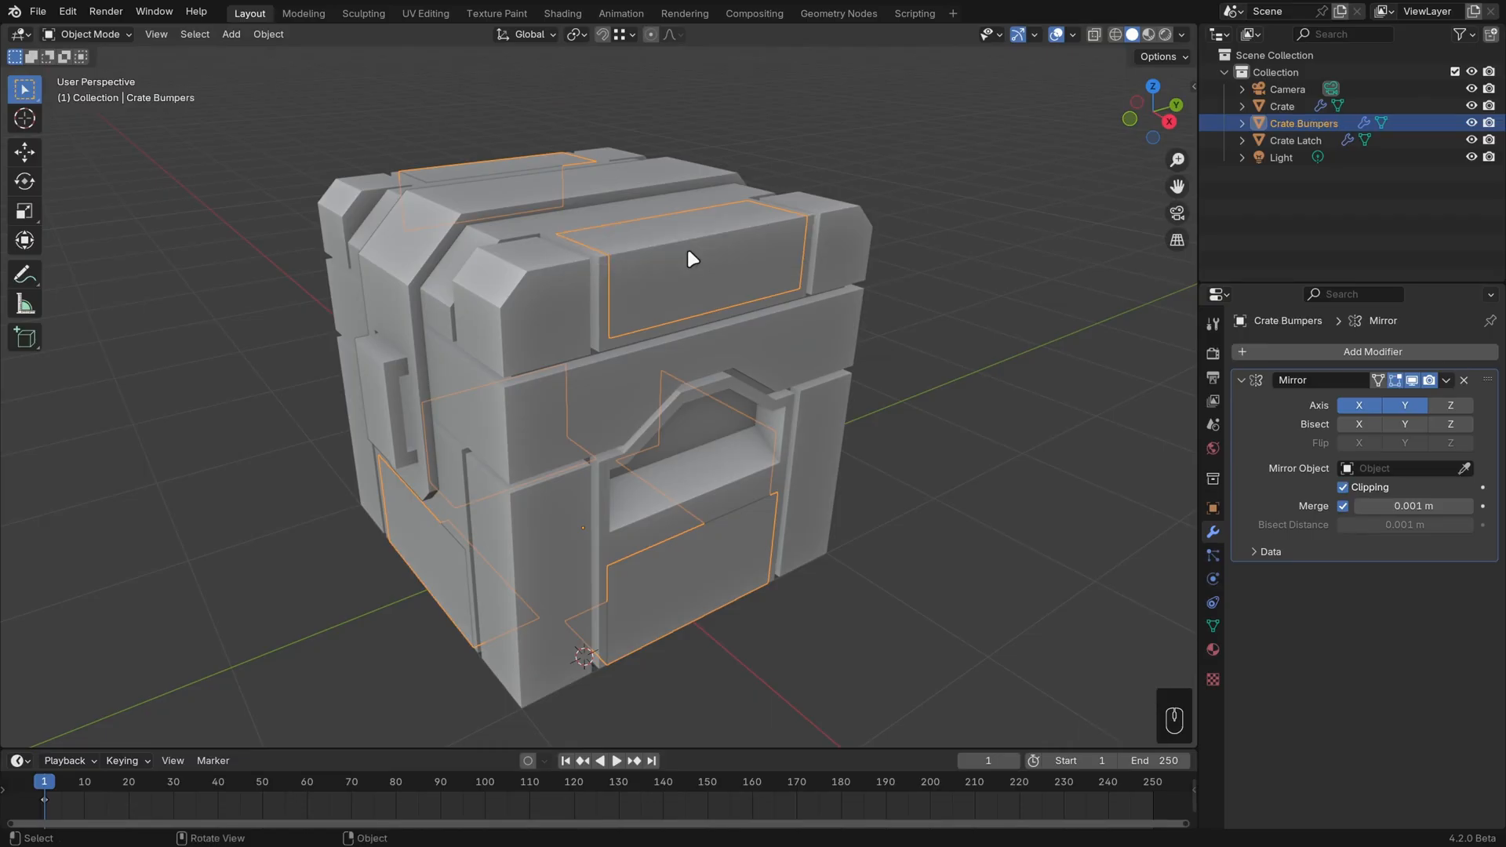
pyautogui.press('Tab')
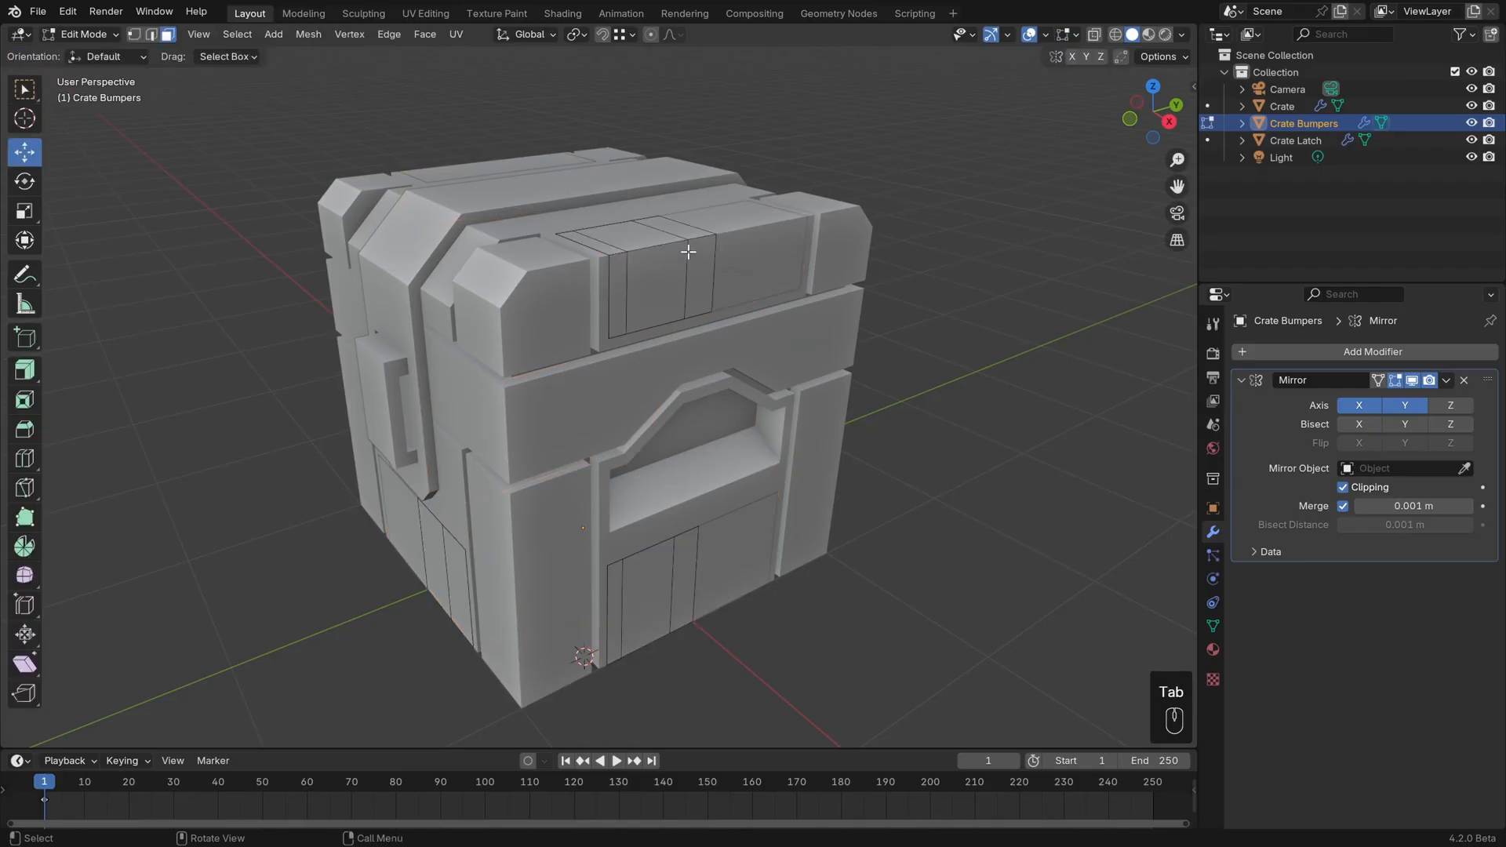
pyautogui.moveTo(683, 254); pyautogui.dragTo(653, 269, button='middle')
pyautogui.scroll(1, 617, 276)
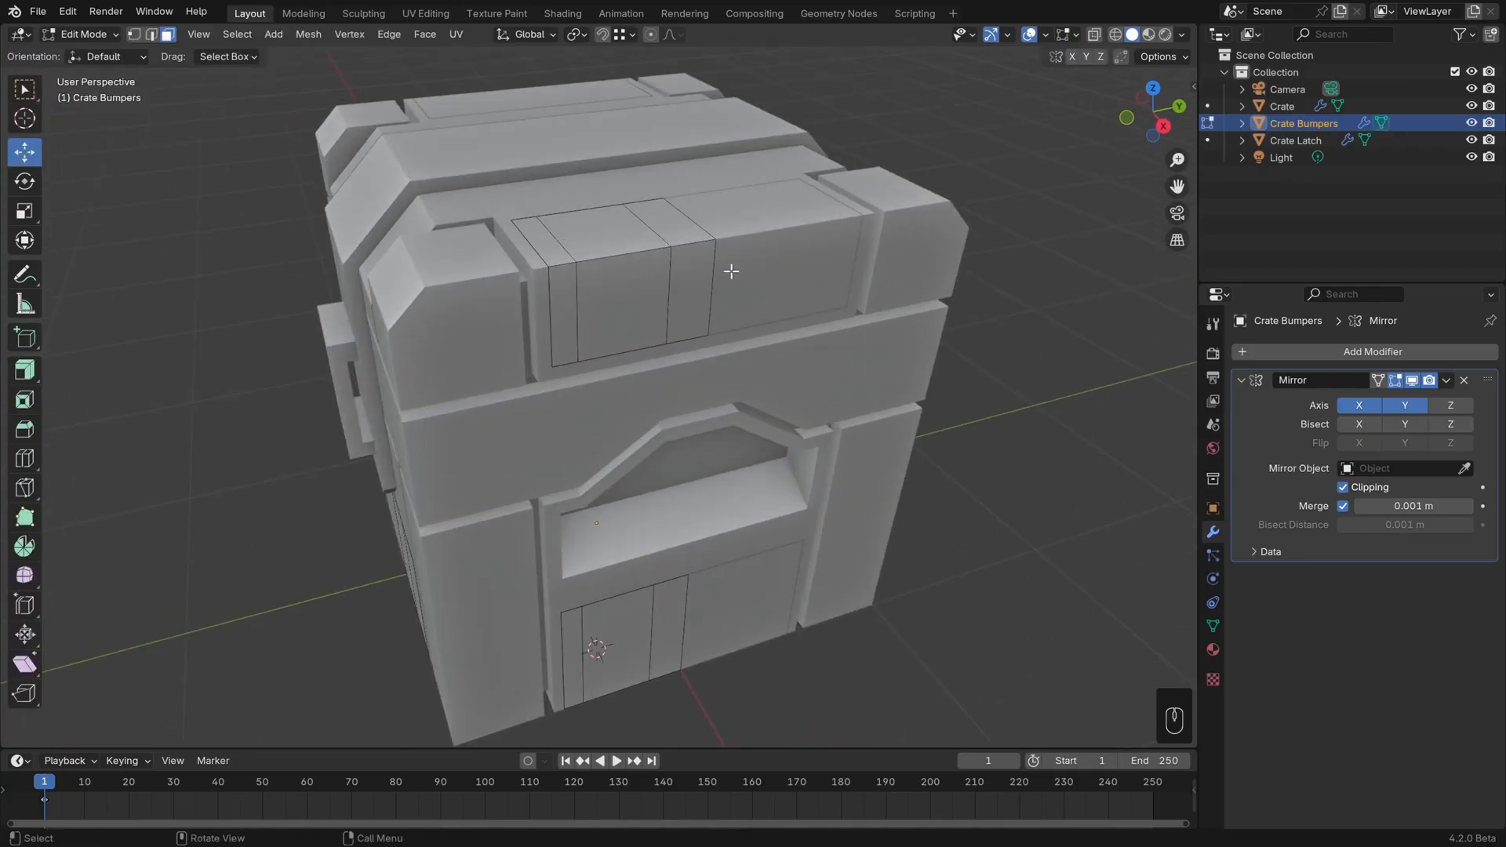
pyautogui.hotkey('ctrl', 'r')
pyautogui.scroll(3, 626, 253)
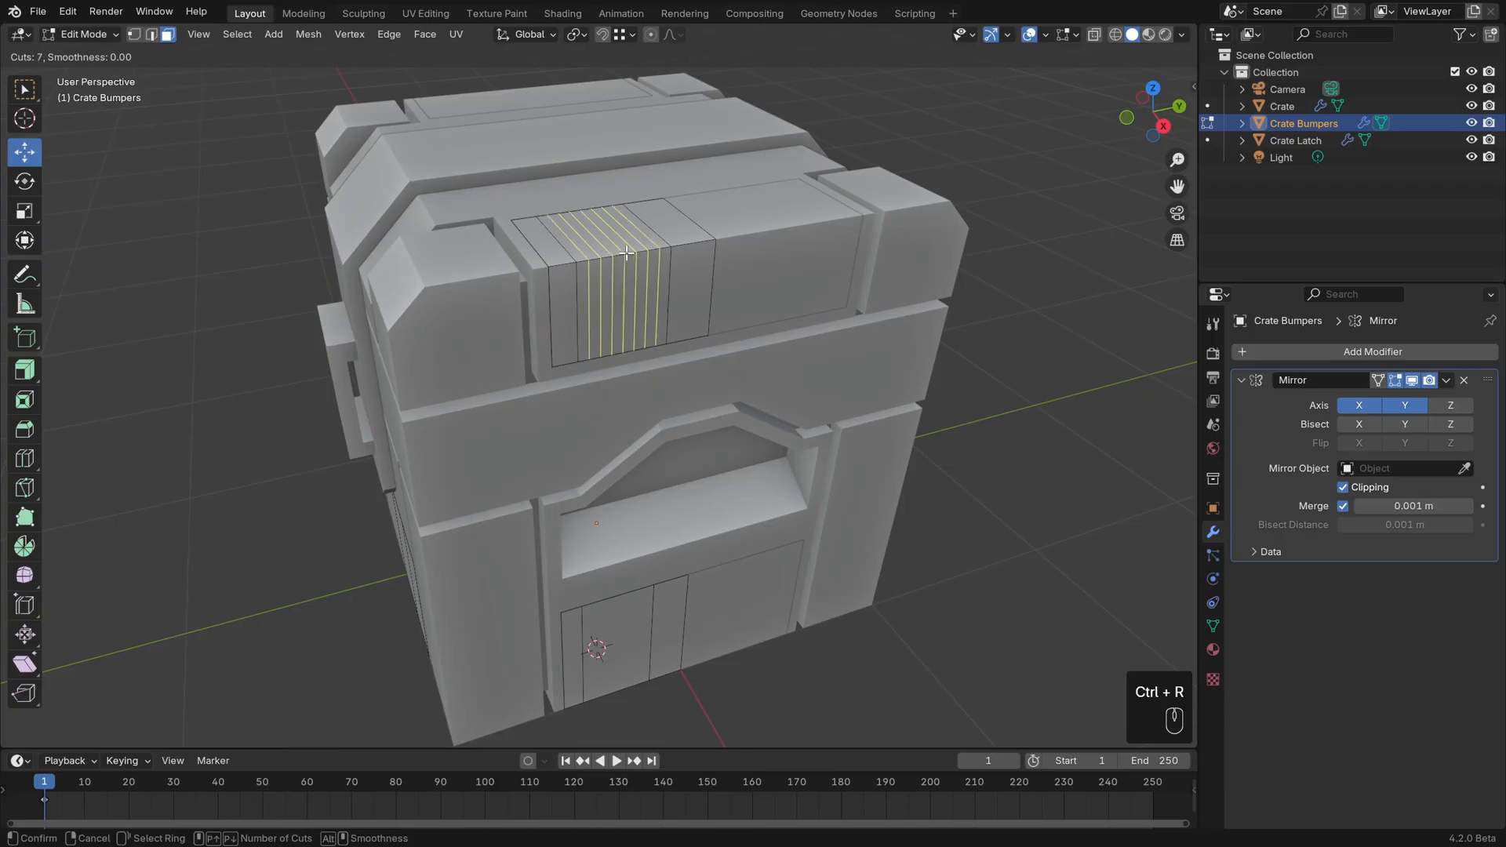
pyautogui.rightClick(626, 253)
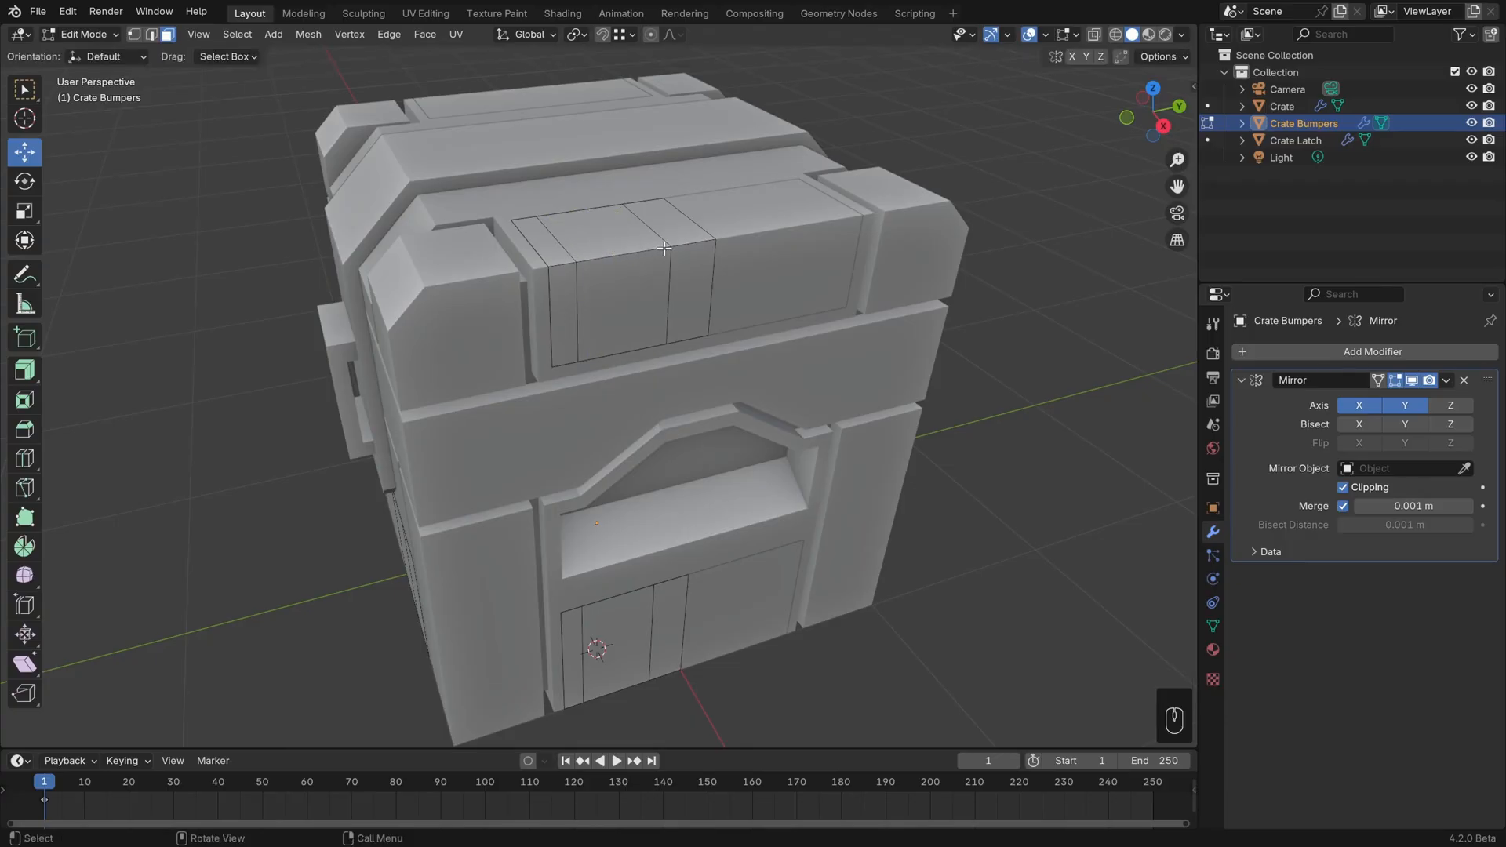
pyautogui.press('alt')
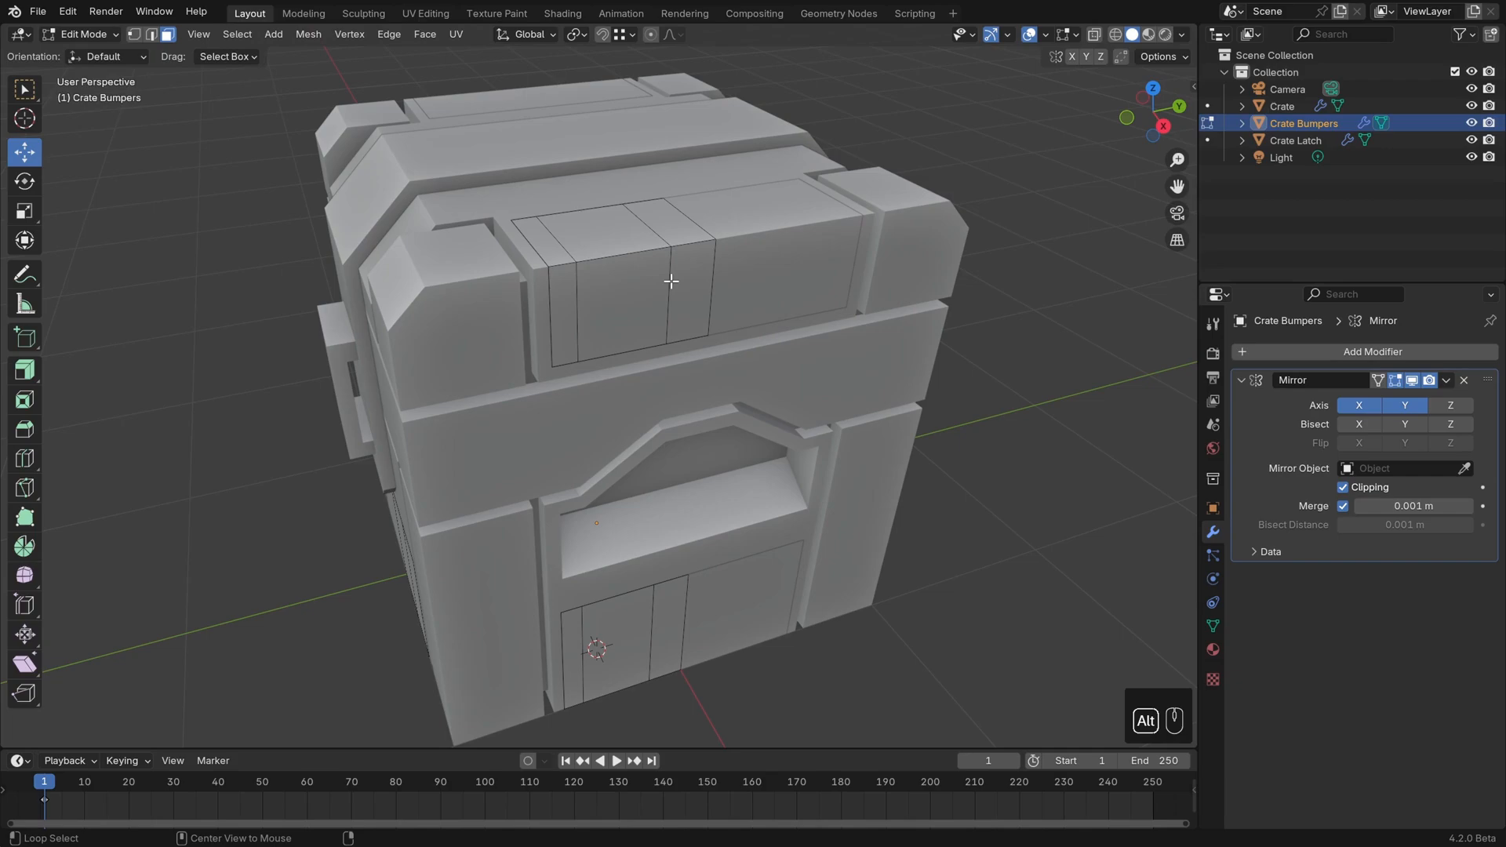
pyautogui.keyDown('alt'); pyautogui.click(670, 281); pyautogui.keyUp('alt')
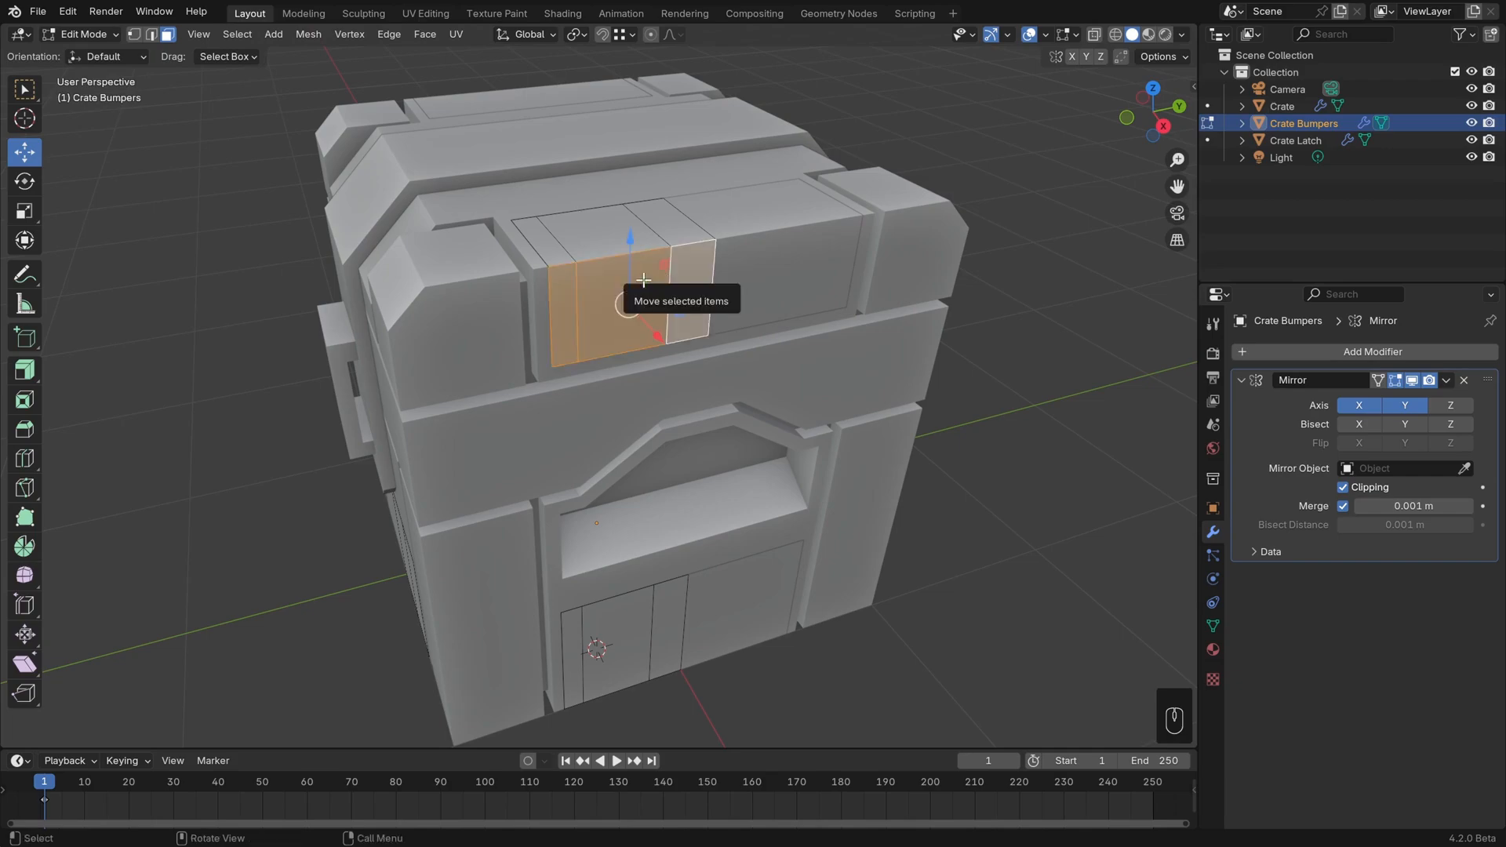
# Delete the inner vertical edge loops from the upper bumper panel and the lower panels beneath the recess and the latch
pyautogui.press('2')
pyautogui.press('alt')
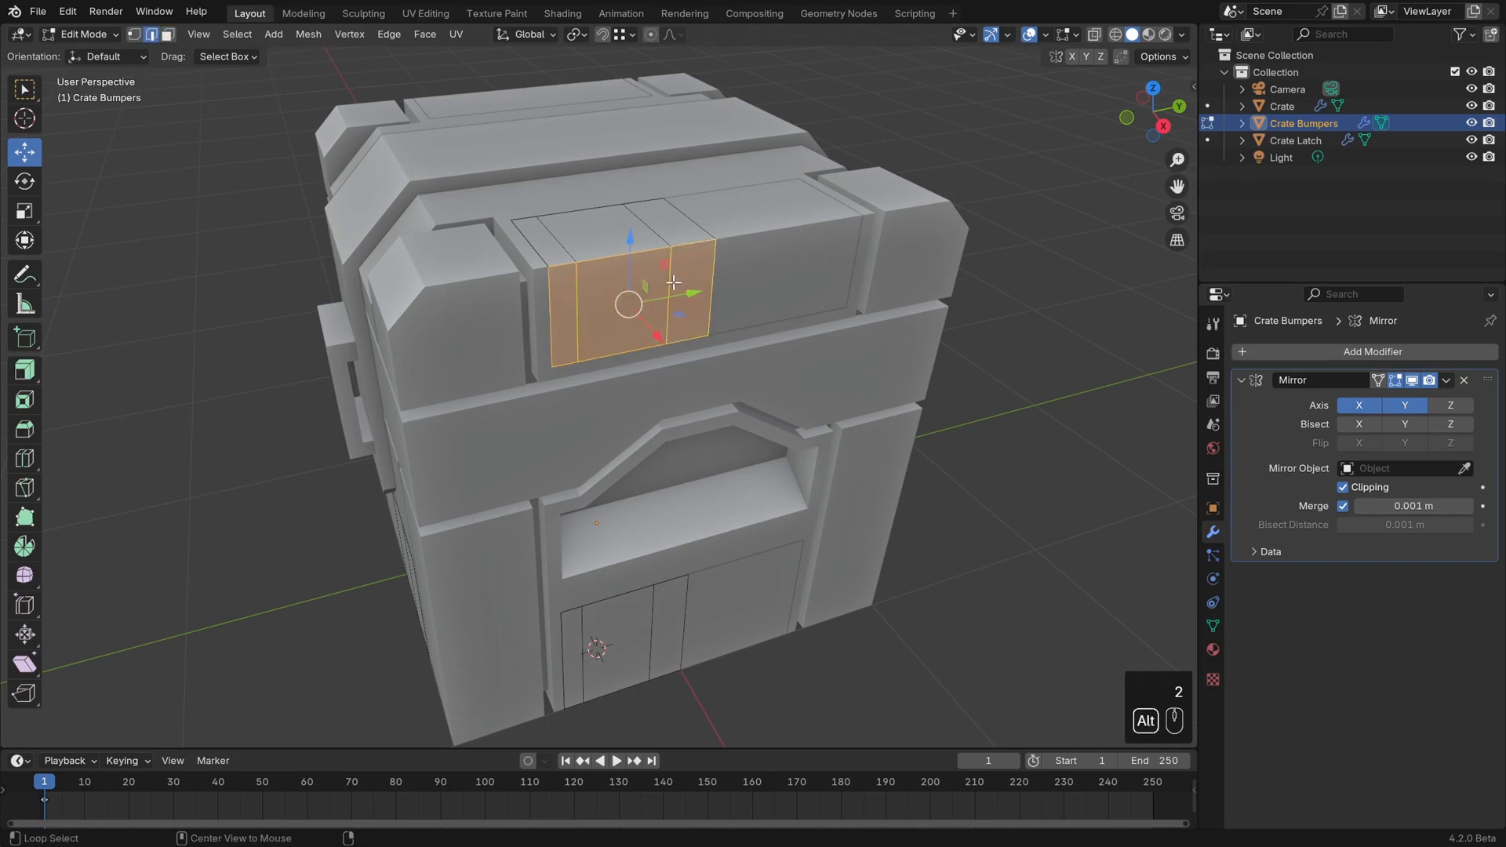
pyautogui.keyDown('alt'); pyautogui.click(673, 282); pyautogui.keyUp('alt')
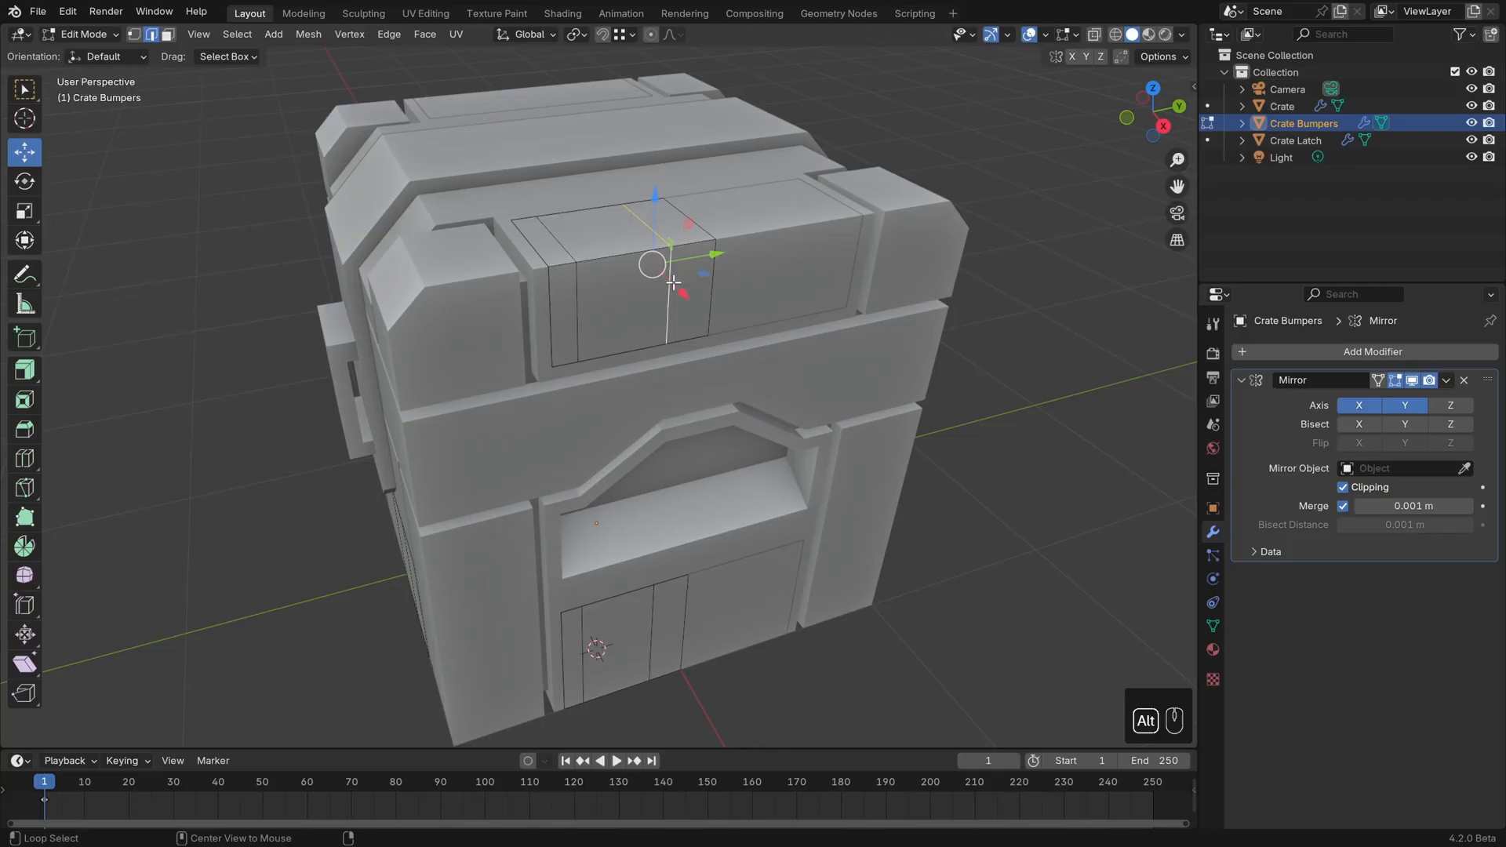
pyautogui.press('shift')
pyautogui.keyDown('alt'); pyautogui.keyDown('shift'); pyautogui.click(578, 304); pyautogui.keyUp('shift'); pyautogui.keyUp('alt')
pyautogui.moveTo(646, 379); pyautogui.dragTo(637, 308, button='middle')
pyautogui.keyDown('shift'); pyautogui.moveTo(651, 437); pyautogui.dragTo(673, 296, button='middle'); pyautogui.keyUp('shift')
pyautogui.keyDown('alt'); pyautogui.keyDown('shift'); pyautogui.click(672, 464); pyautogui.keyUp('shift'); pyautogui.keyUp('alt')
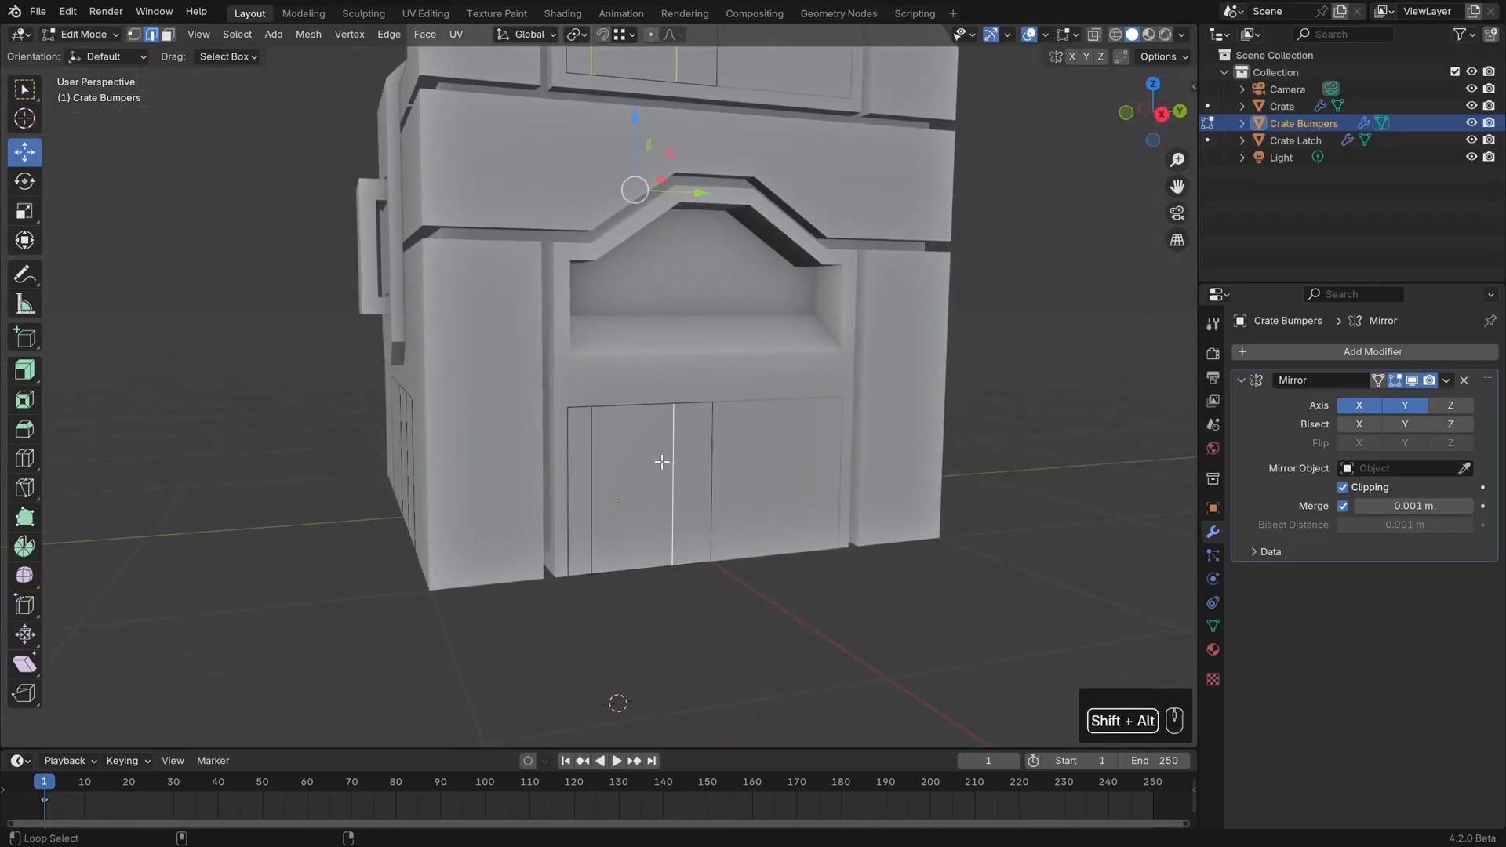
pyautogui.keyDown('alt'); pyautogui.keyDown('shift'); pyautogui.click(592, 464); pyautogui.keyUp('shift'); pyautogui.keyUp('alt')
pyautogui.moveTo(408, 463); pyautogui.dragTo(538, 329, button='middle')
pyautogui.keyDown('alt'); pyautogui.keyDown('shift'); pyautogui.click(554, 471); pyautogui.keyUp('shift'); pyautogui.keyUp('alt')
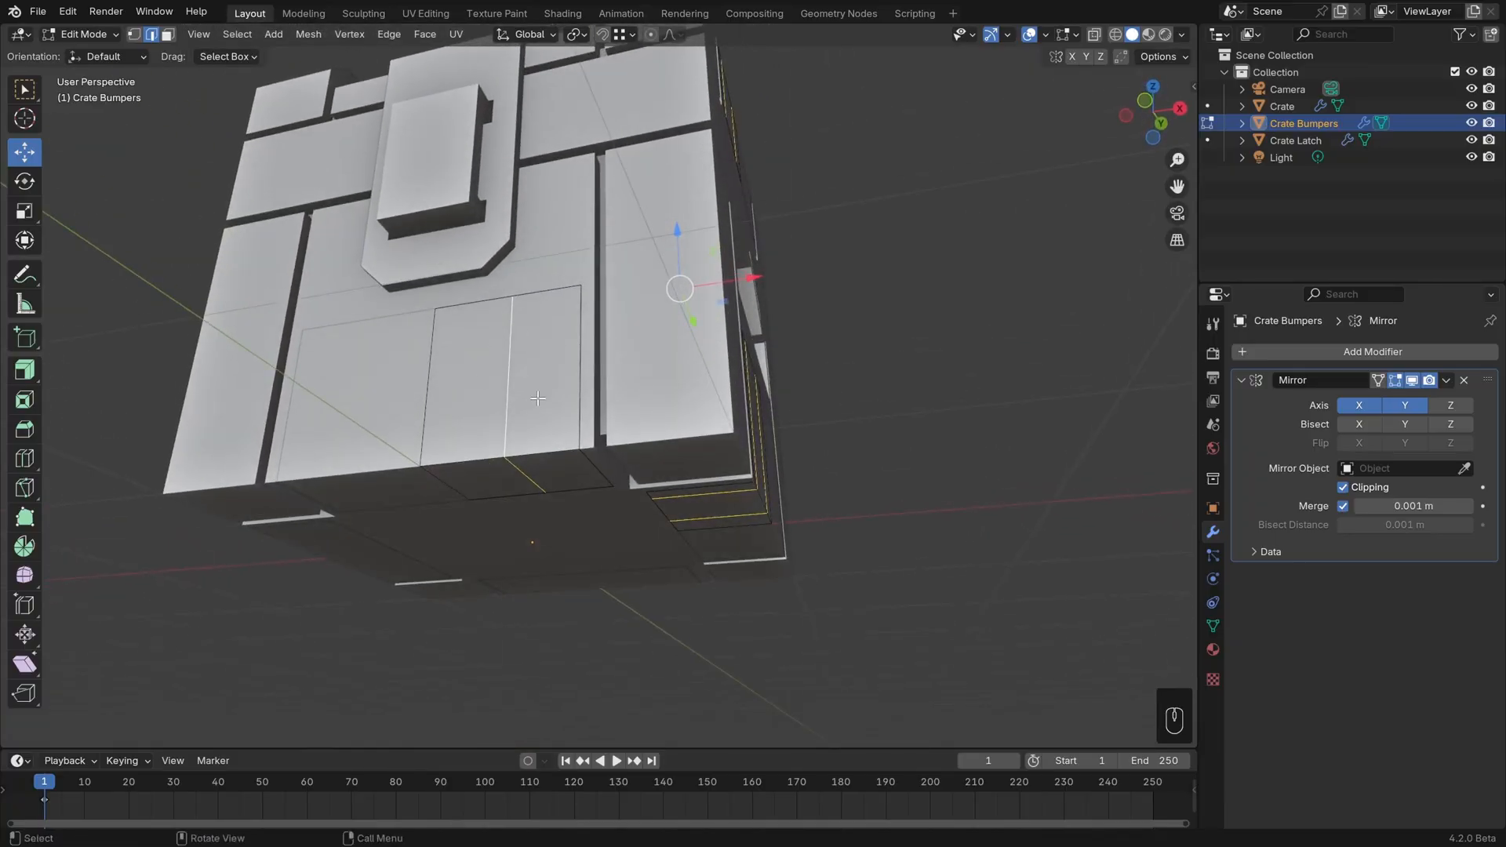
pyautogui.press('Delete')
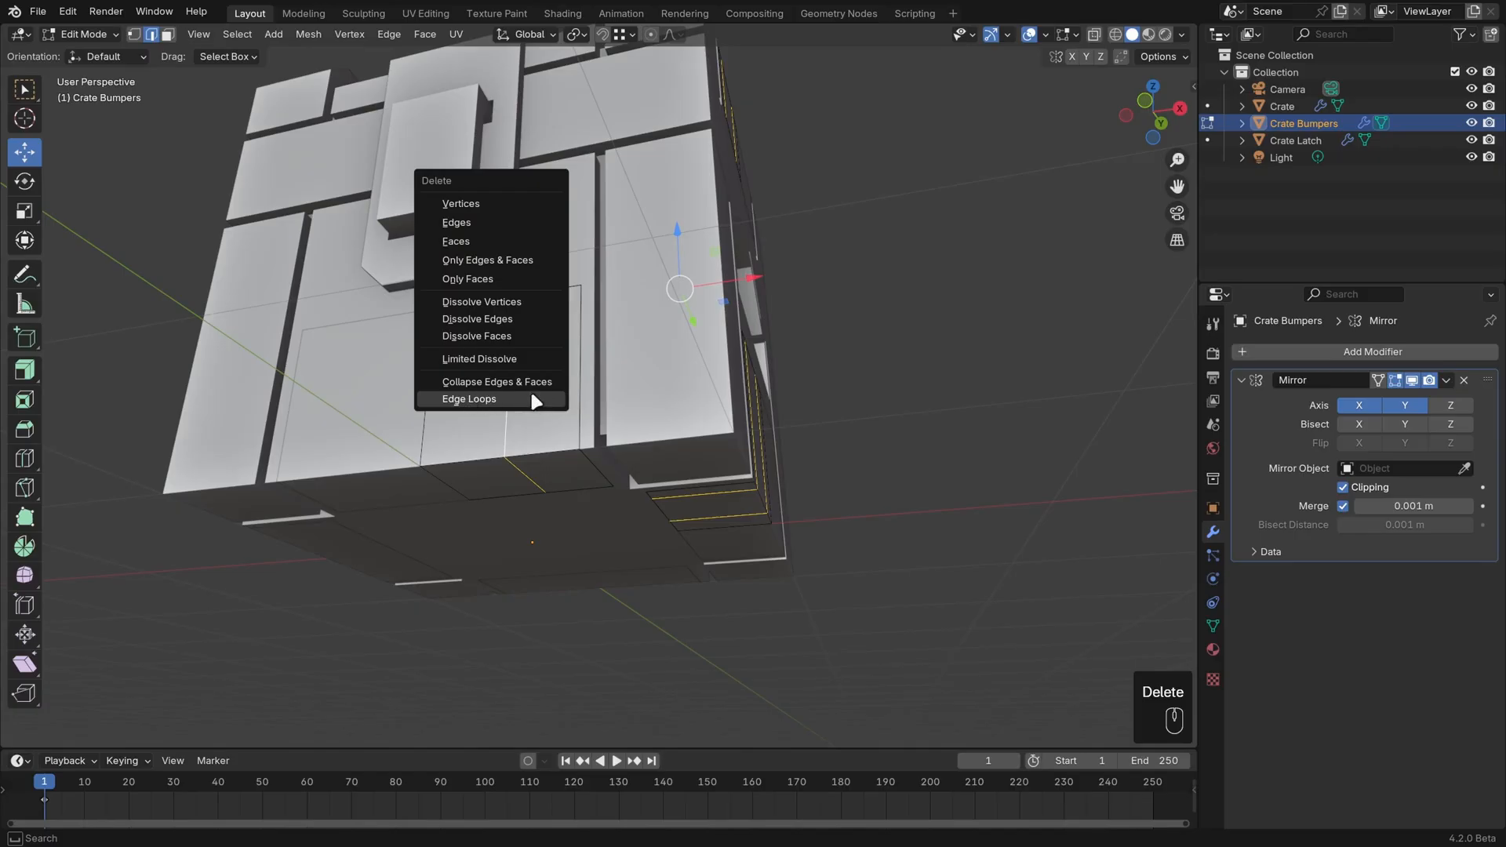
pyautogui.click(521, 399)
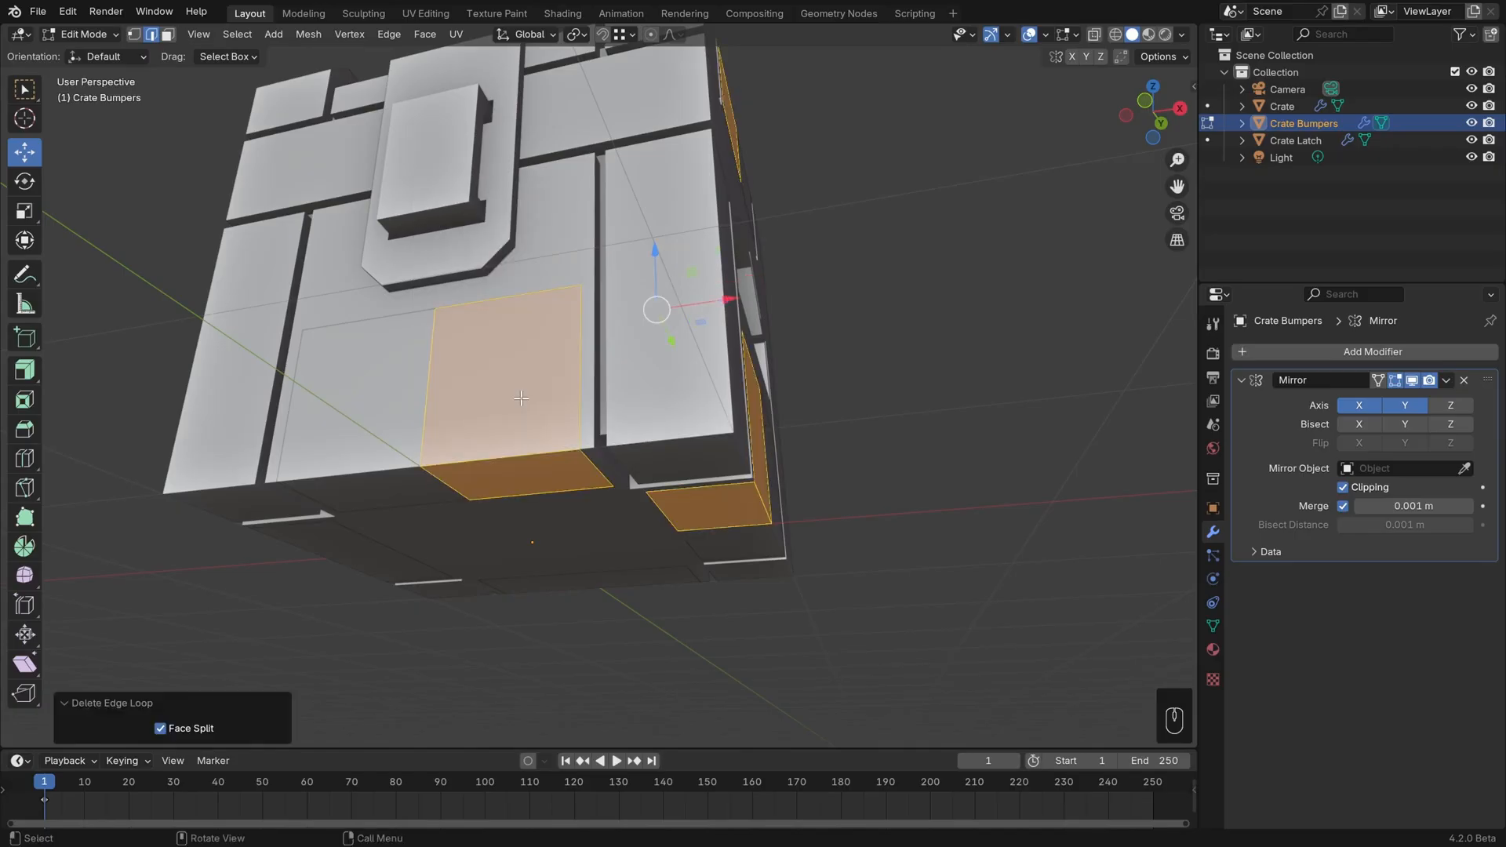
pyautogui.scroll(4, 521, 411)
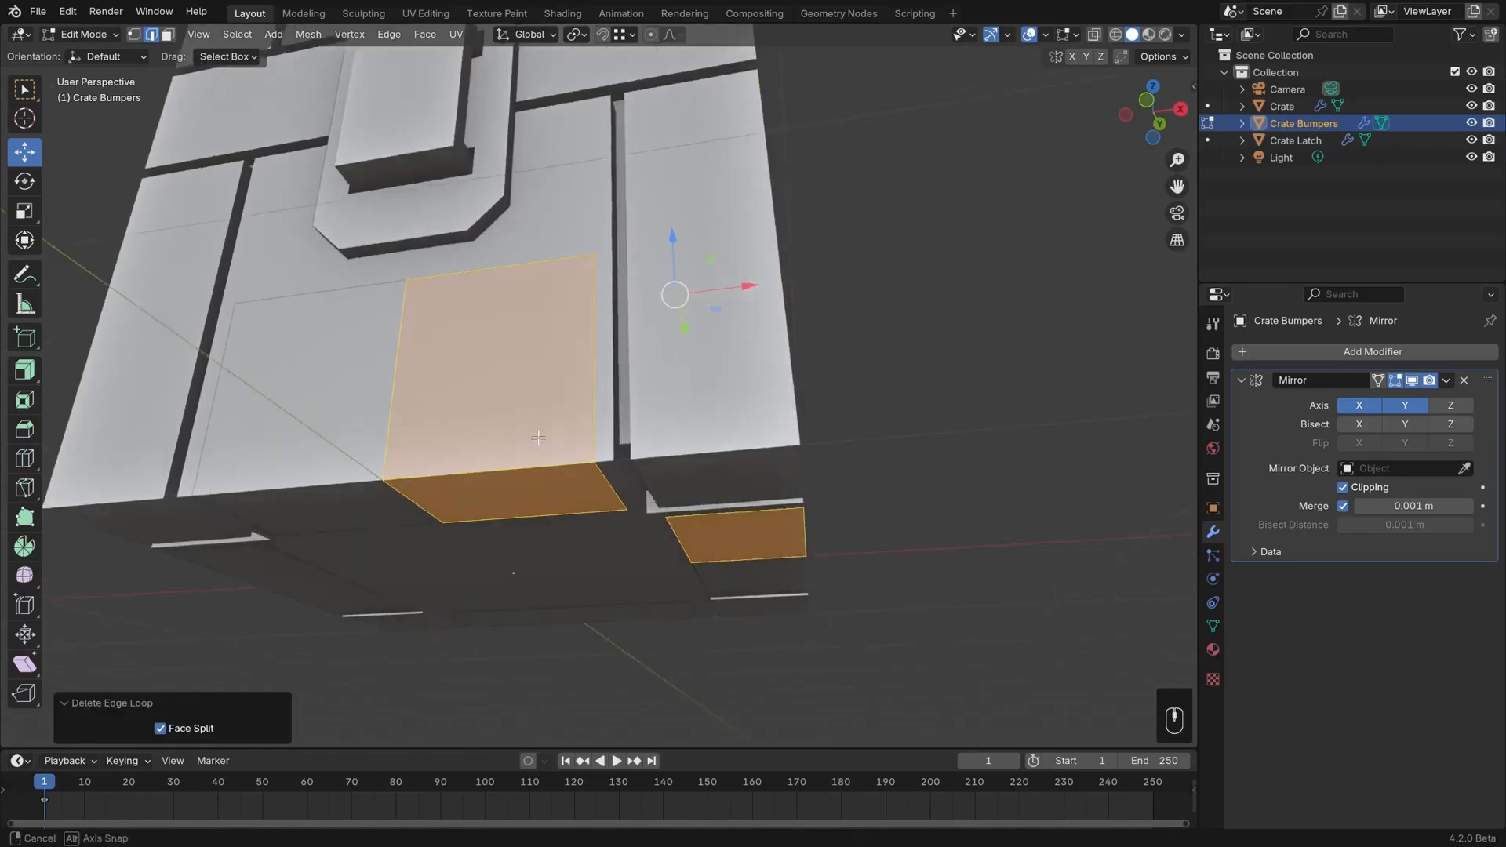
# Add 10 evenly spaced vertical loop cuts to the lower bumper panel beneath the latch, without sliding them
pyautogui.hotkey('ctrl', 'r')
pyautogui.scroll(4, 544, 463)
pyautogui.scroll(5, 543, 463)
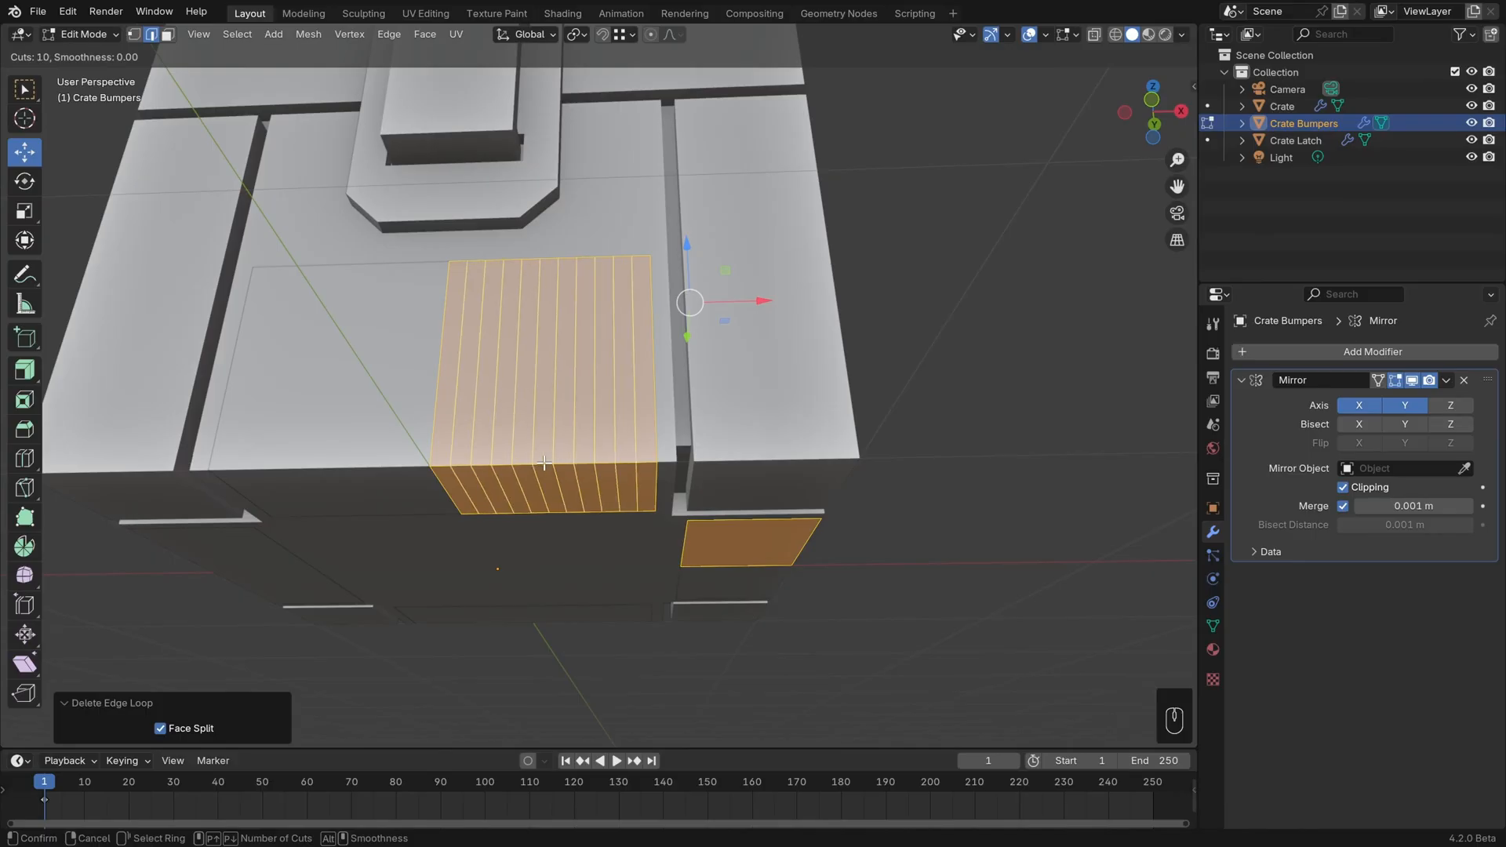
pyautogui.click(543, 462)
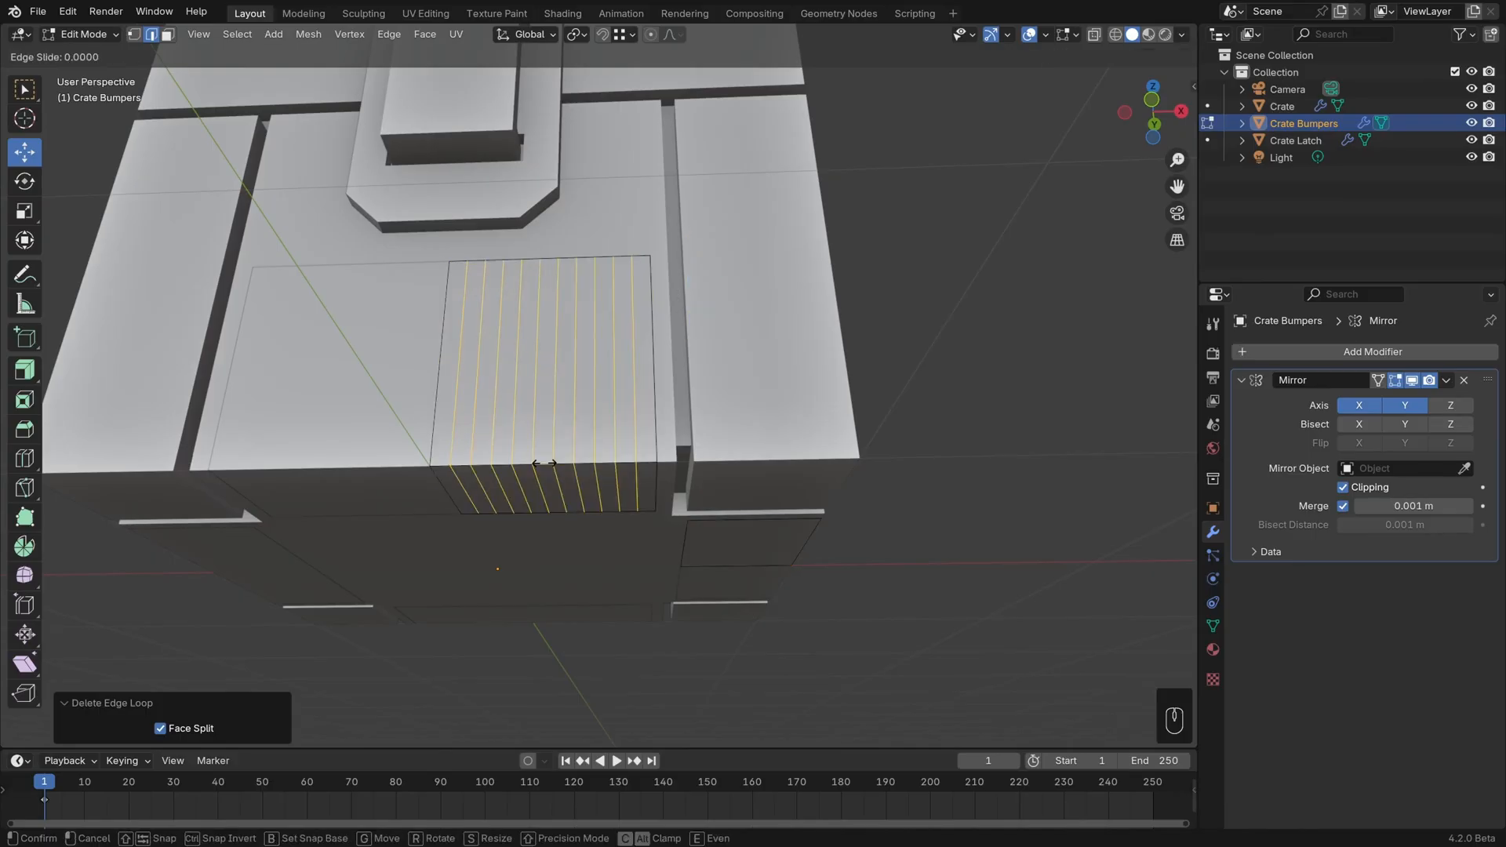
pyautogui.click(544, 463)
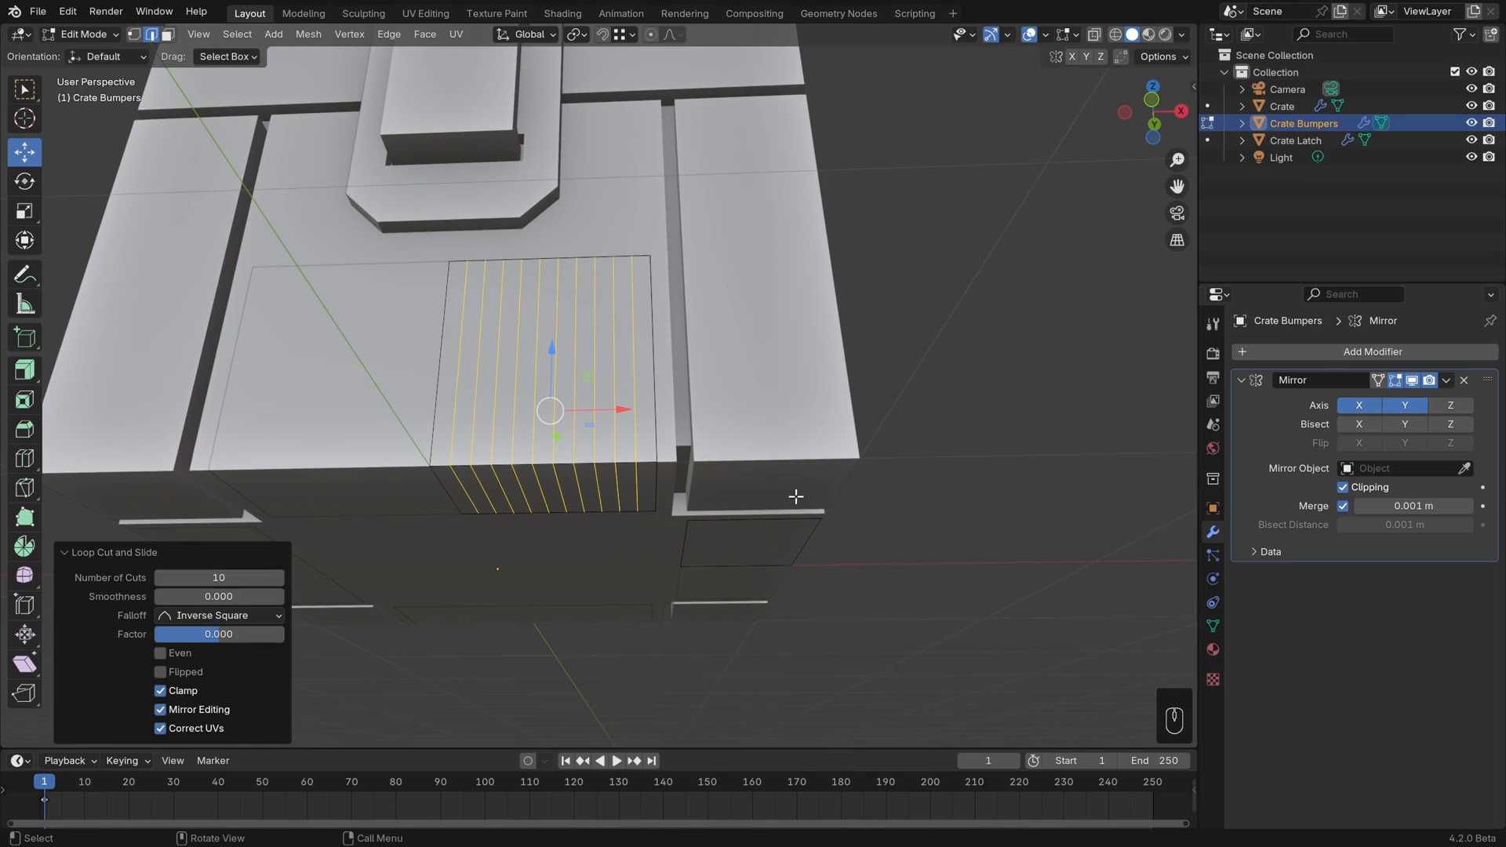
# Add evenly spaced vertical loop cuts to the lower bumper panel beneath the recess and set the number of cuts to 10
pyautogui.moveTo(841, 490); pyautogui.dragTo(631, 369, button='middle')
pyautogui.hotkey('alt', 'a')
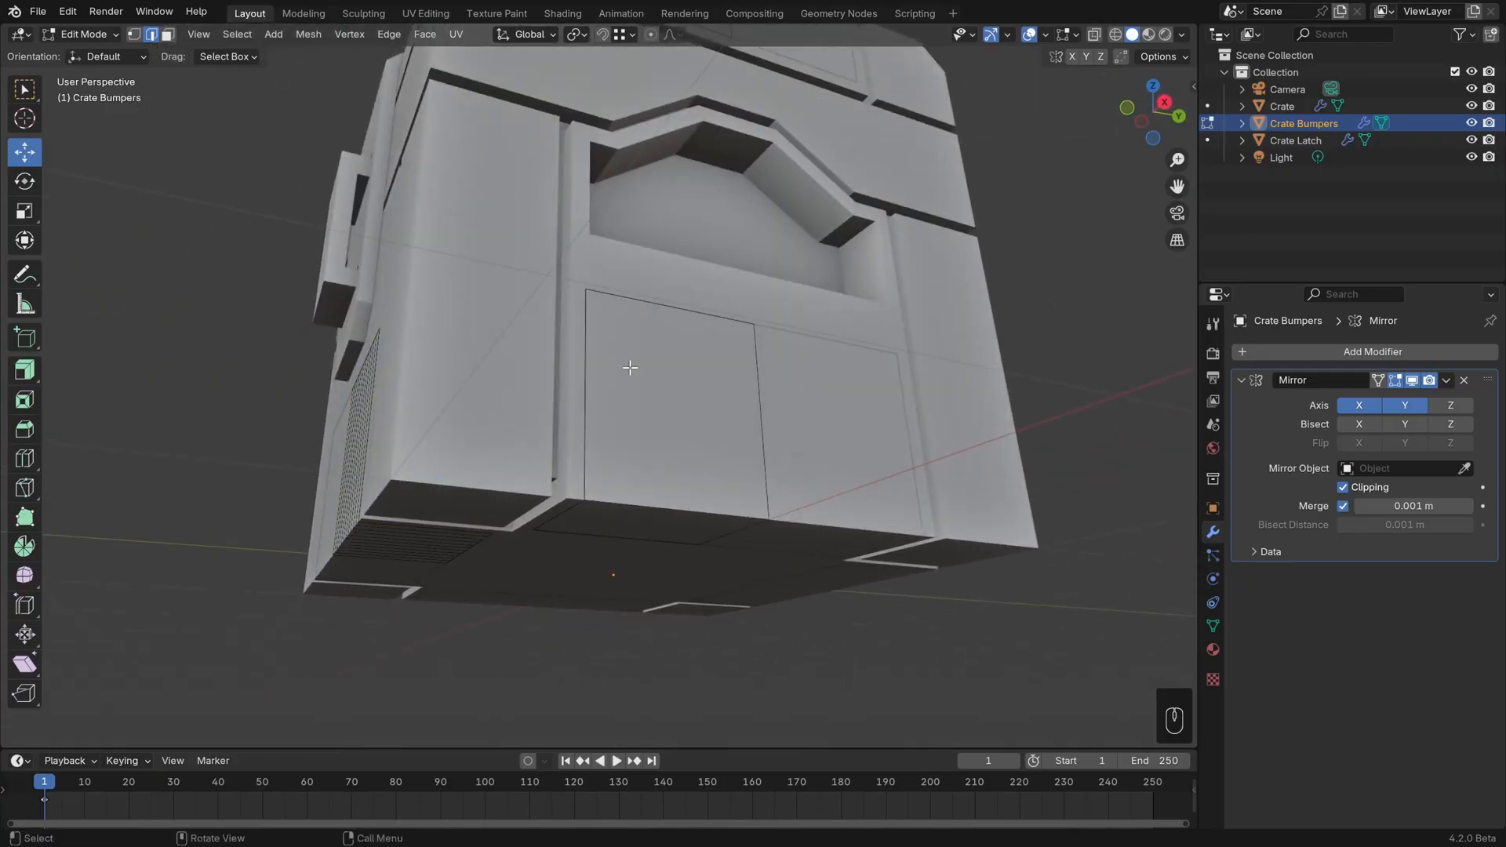
pyautogui.hotkey('ctrl', 'r')
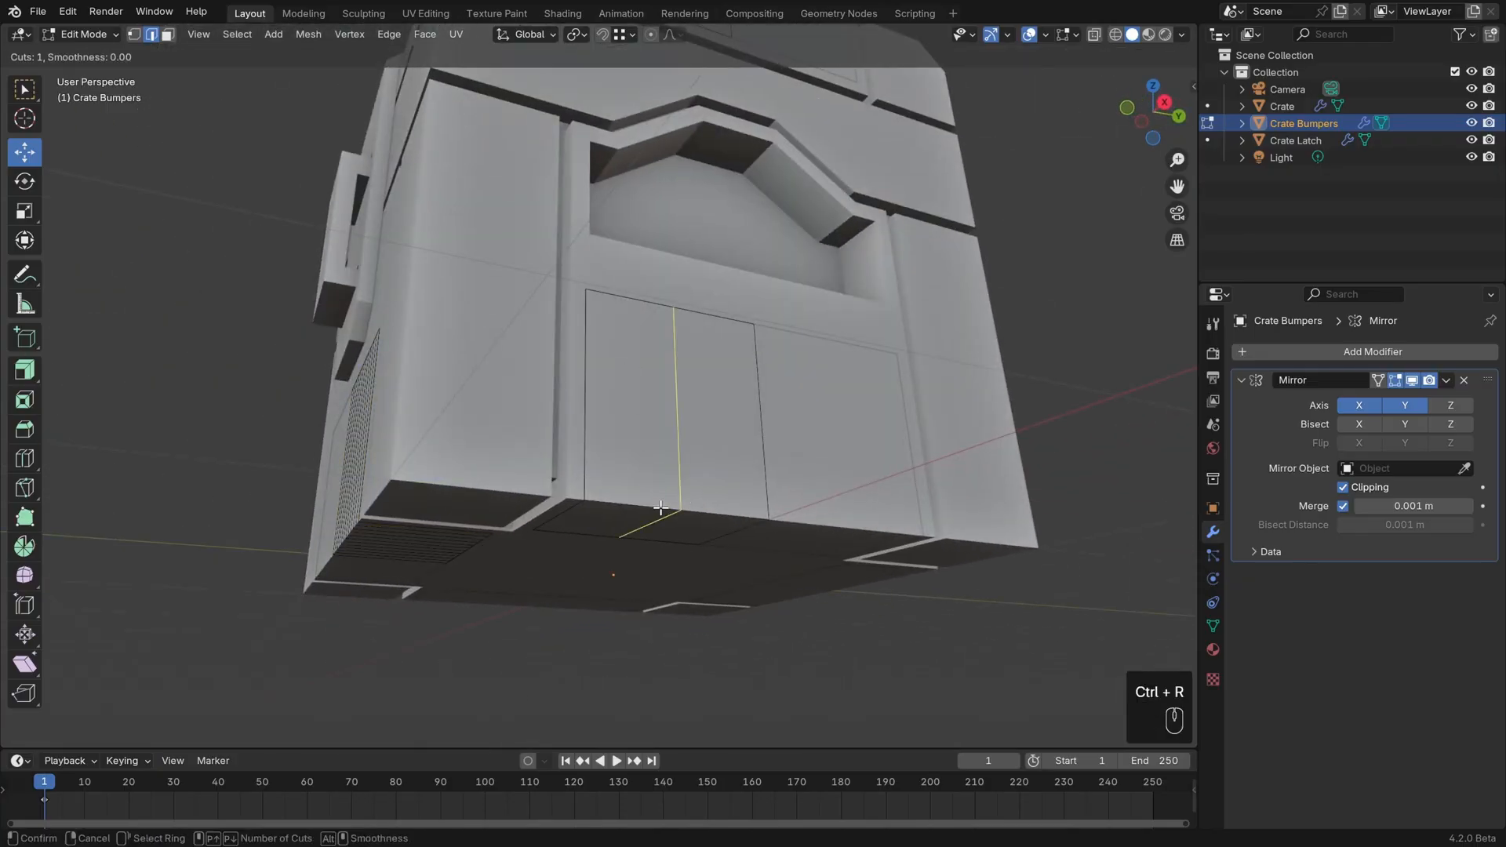
pyautogui.scroll(8, 660, 509)
pyautogui.scroll(4, 660, 509)
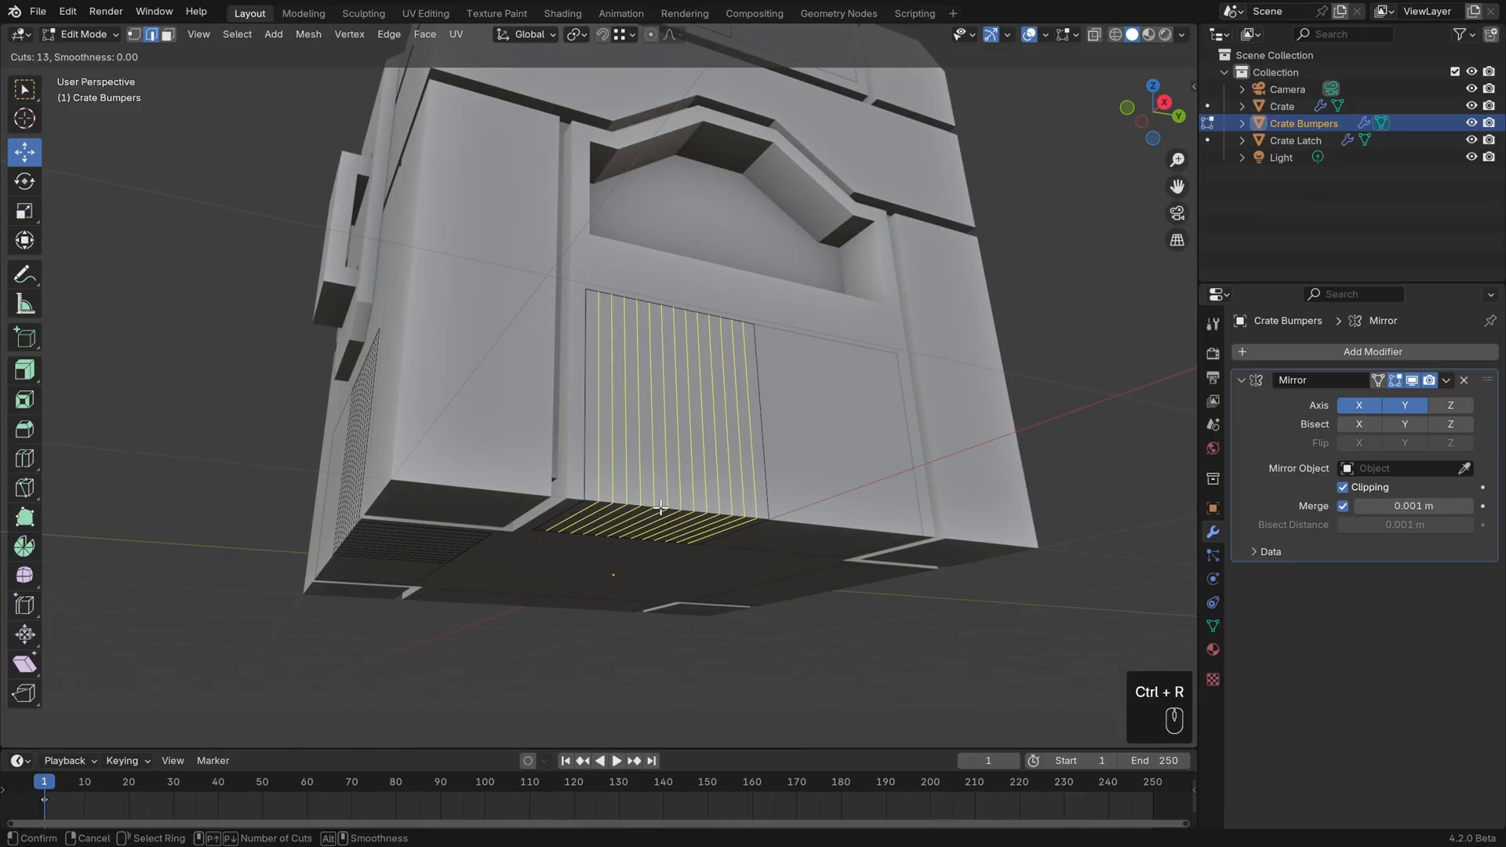
pyautogui.click(660, 508)
pyautogui.rightClick(660, 509)
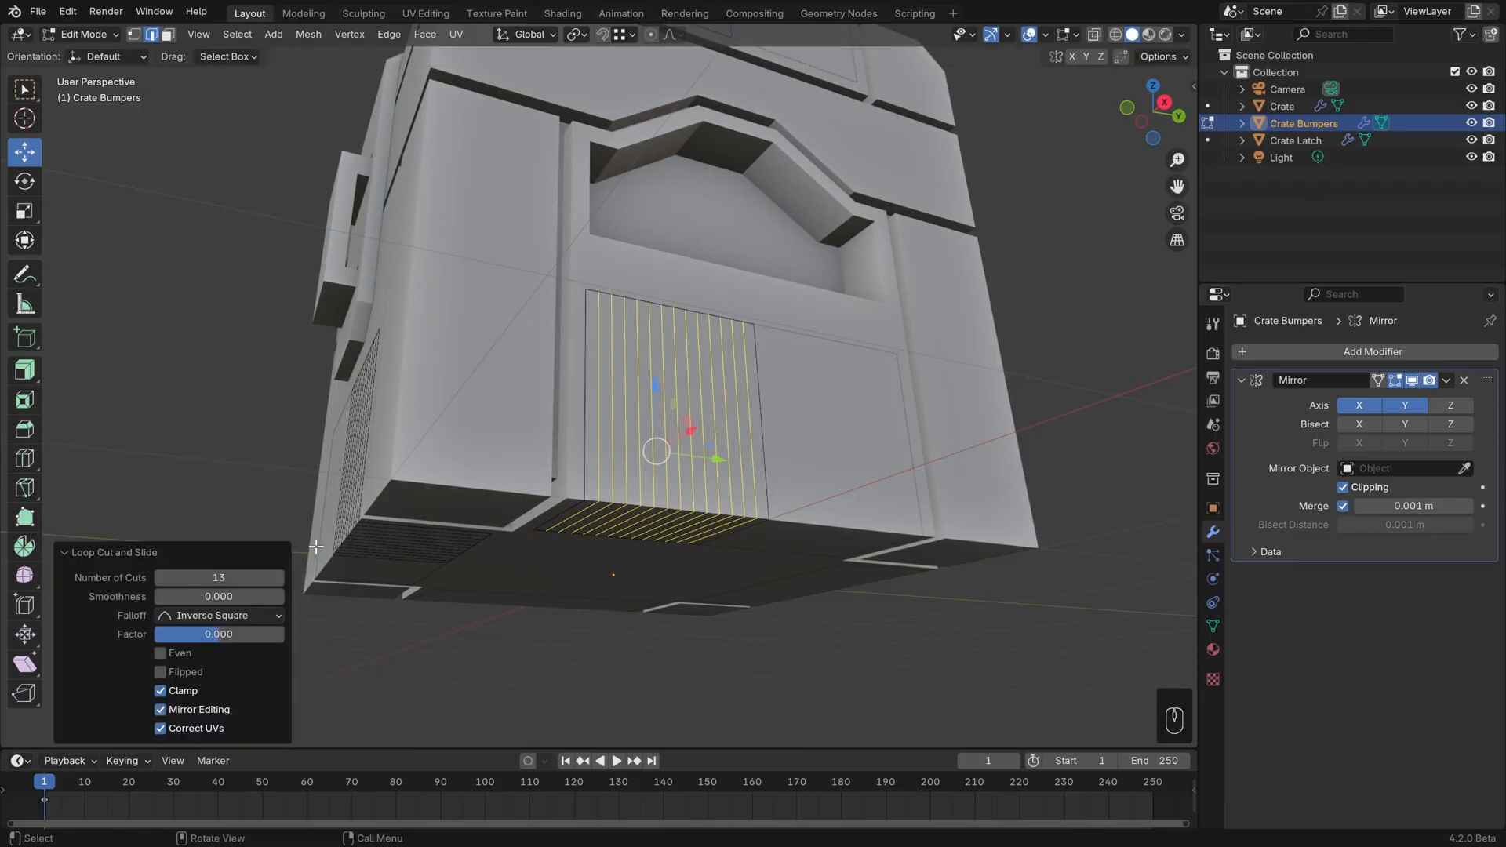
pyautogui.click(157, 578)
pyautogui.click(157, 579)
pyautogui.click(158, 578)
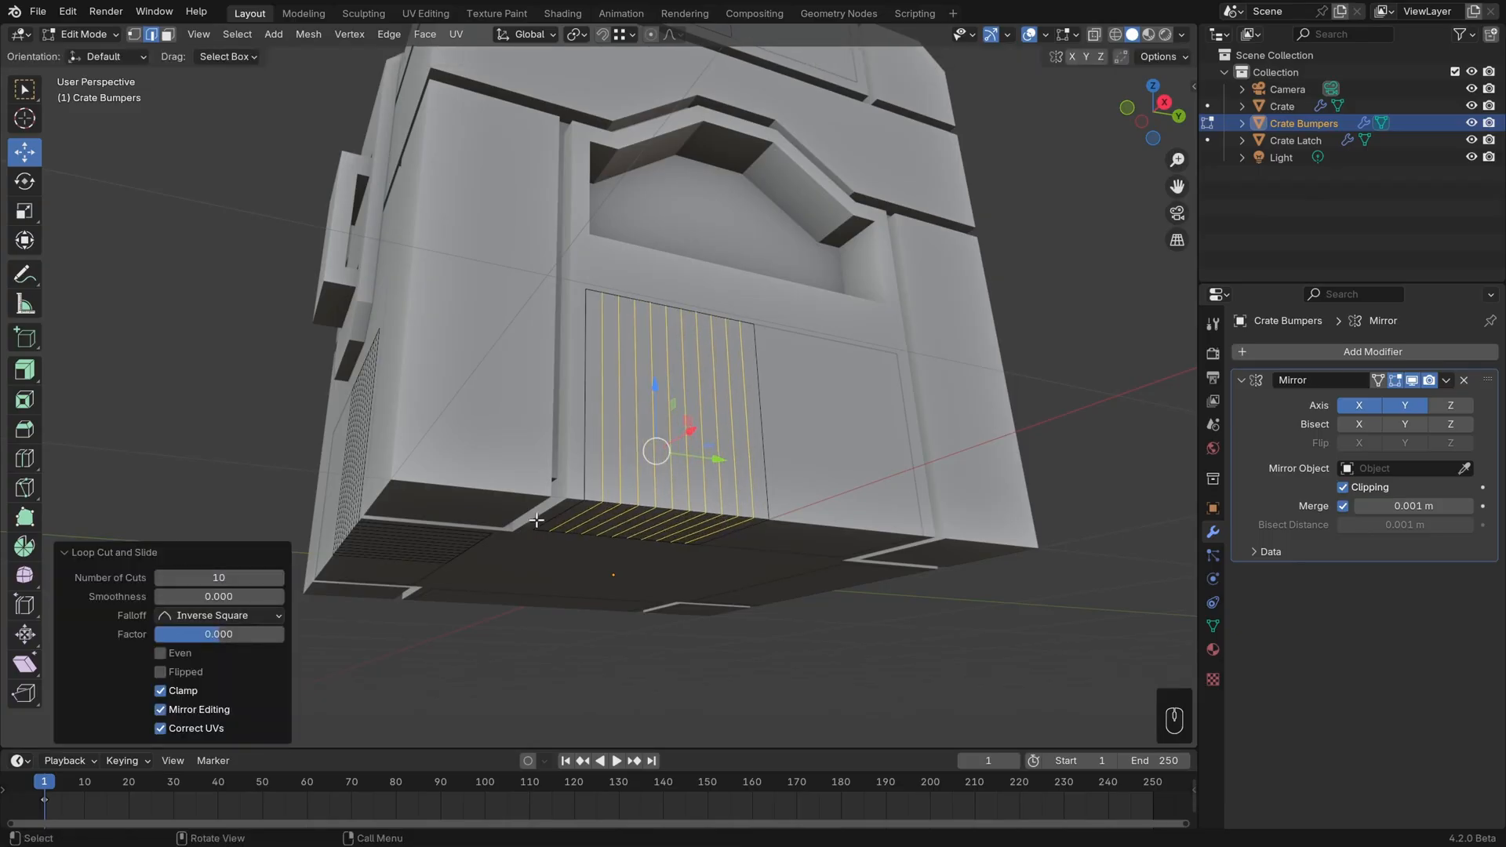
# Add 10 evenly spaced loop cuts across the upper bumper panel's front and top faces, and clear the selection
pyautogui.scroll(-1, 761, 373)
pyautogui.moveTo(760, 353); pyautogui.dragTo(753, 396, button='middle')
pyautogui.keyDown('shift'); pyautogui.moveTo(740, 330); pyautogui.dragTo(744, 483, button='middle'); pyautogui.keyUp('shift')
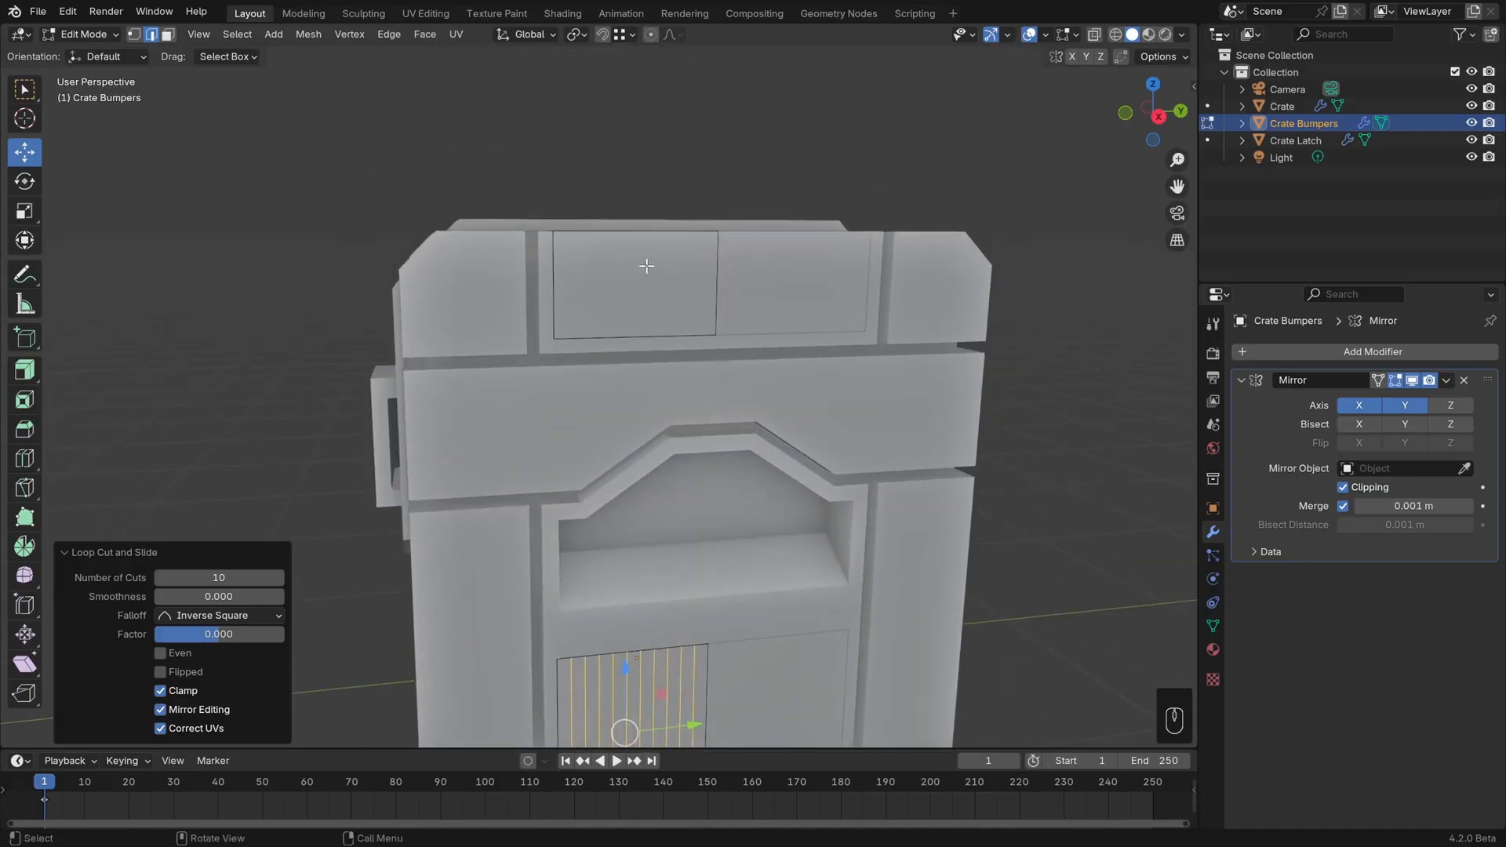
pyautogui.moveTo(646, 266); pyautogui.dragTo(641, 286, button='middle')
pyautogui.hotkey('ctrl', 'r')
pyautogui.click(644, 284)
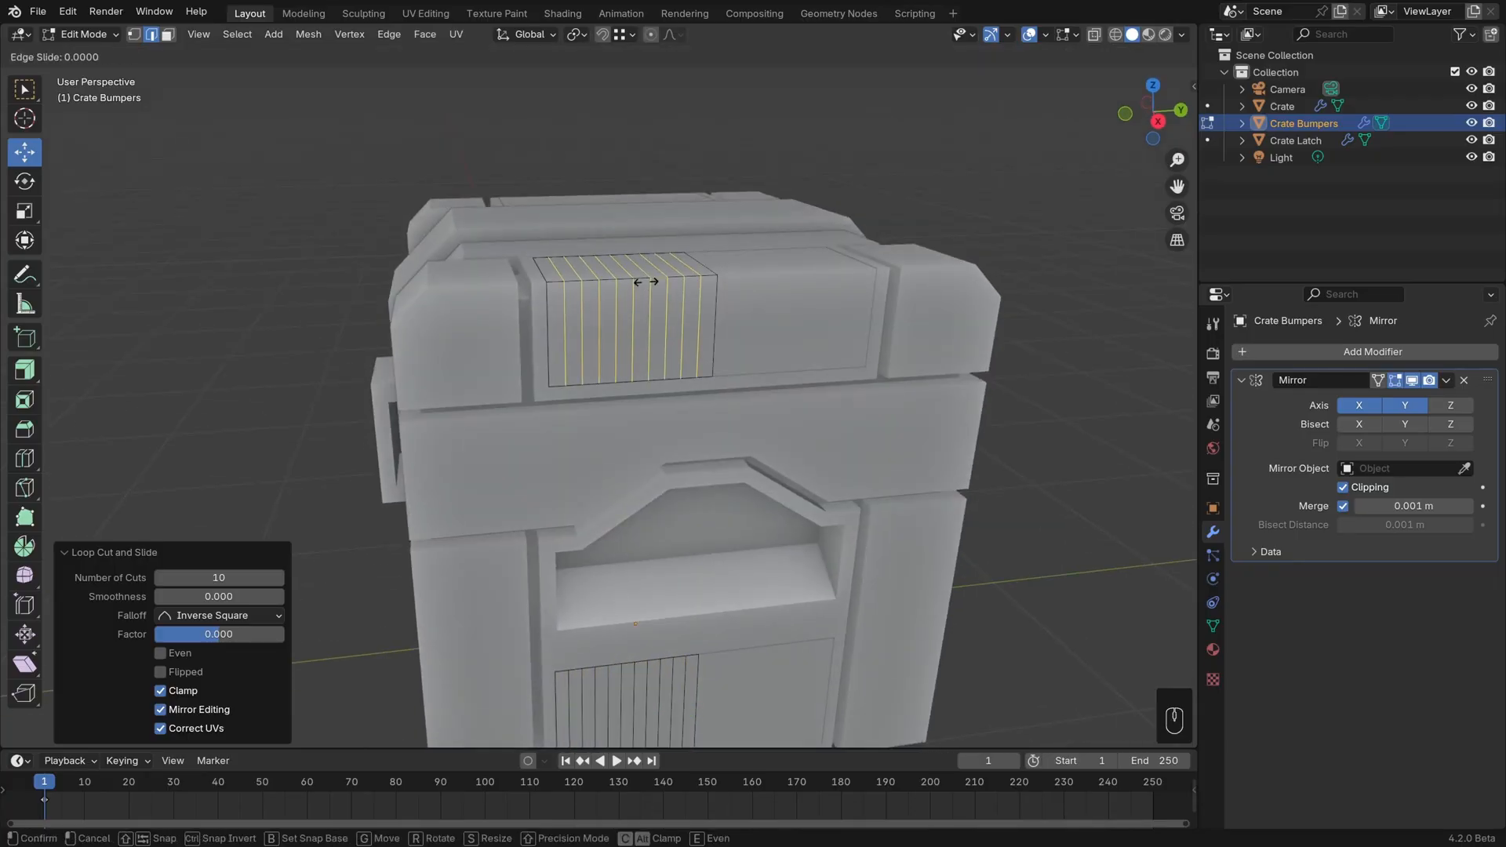
pyautogui.click(646, 281)
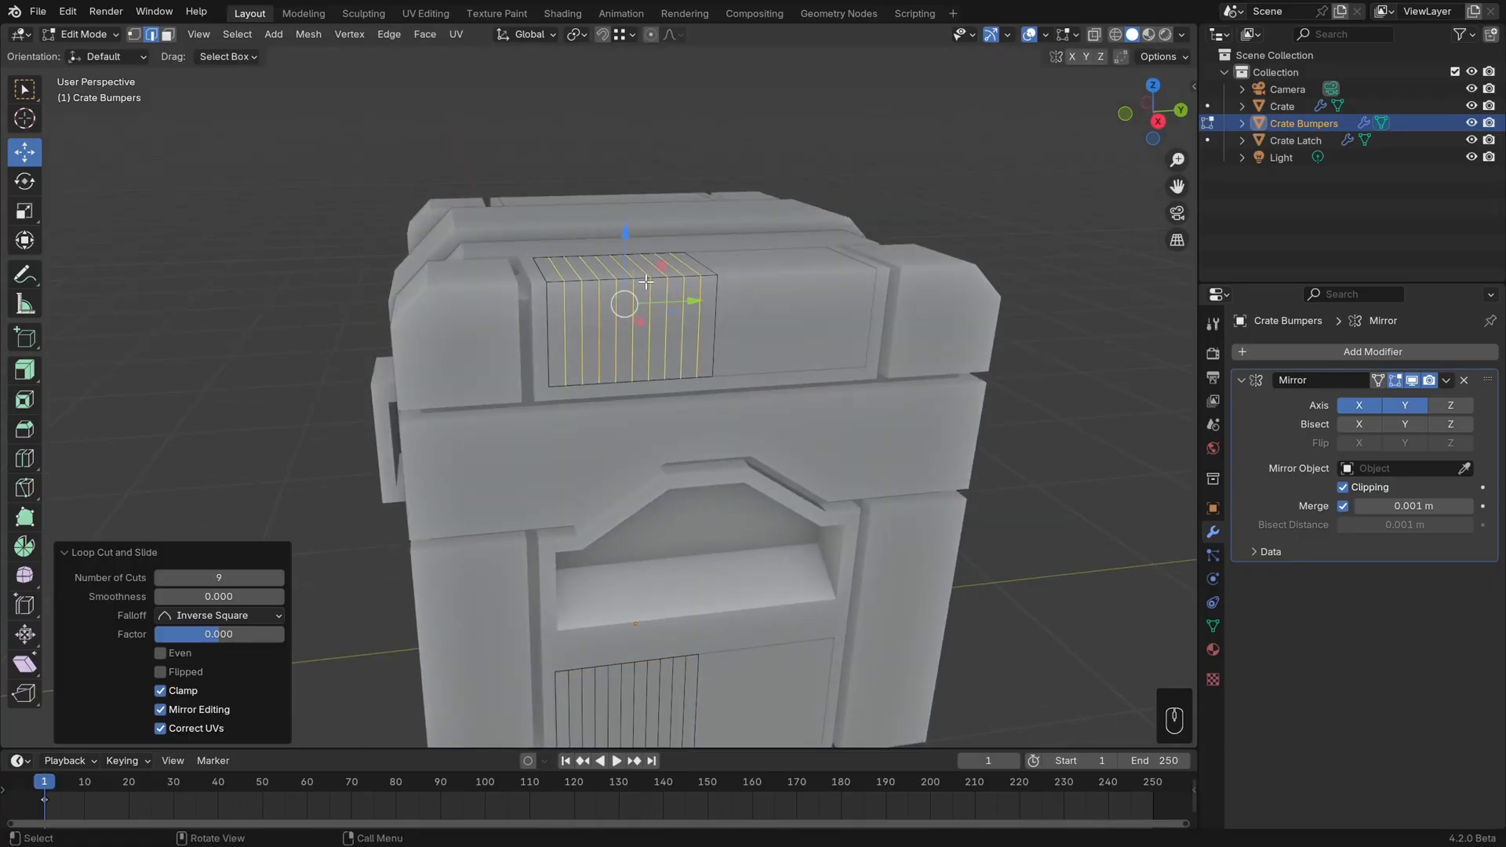
pyautogui.click(275, 577)
pyautogui.moveTo(685, 540); pyautogui.dragTo(741, 550, button='middle')
pyautogui.hotkey('alt', 'a')
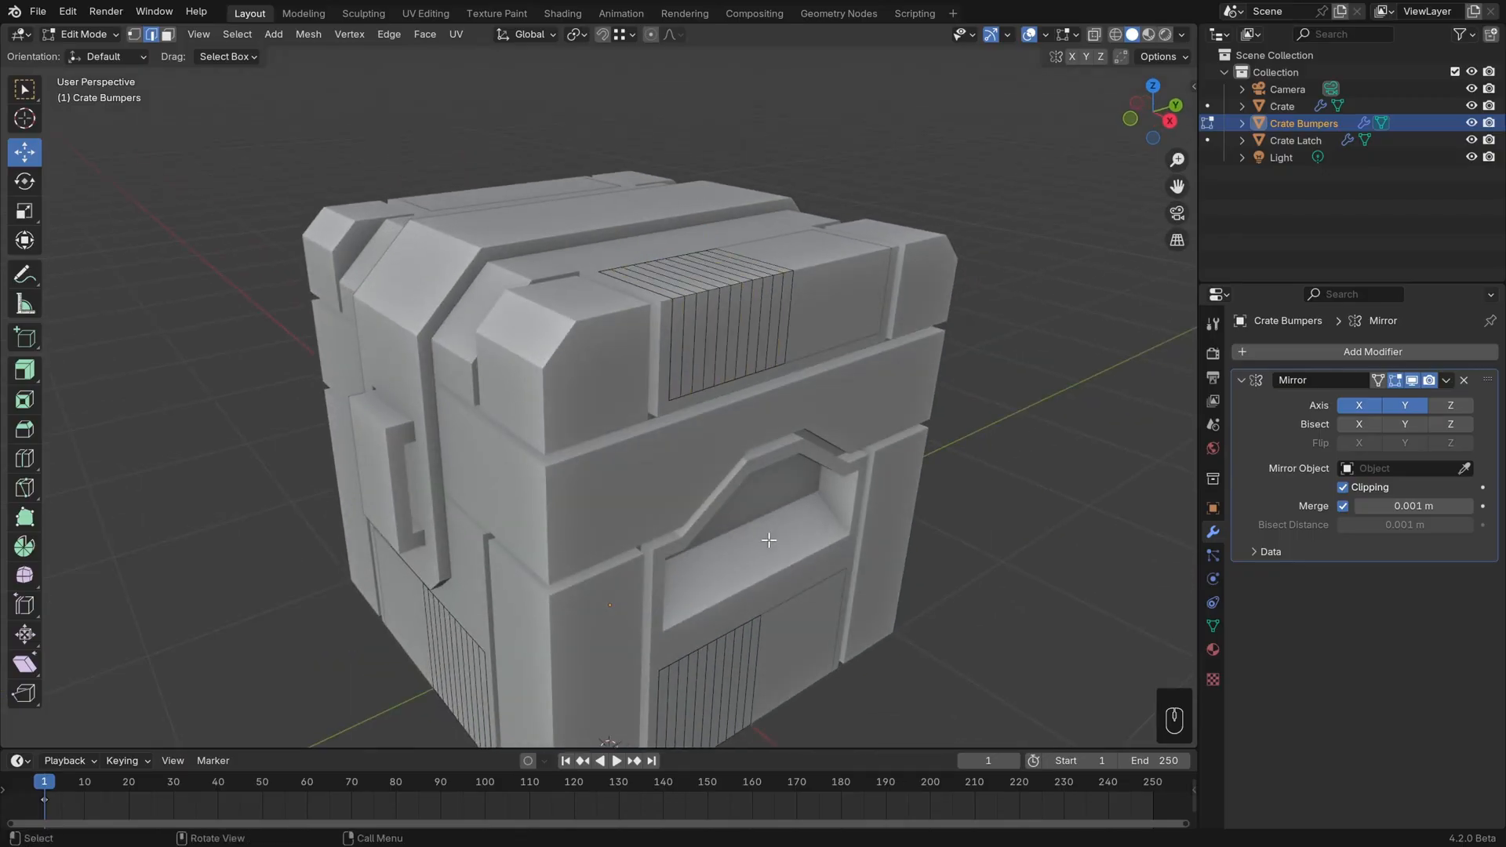
# Try insetting all bumper faces in face select mode, comparing the individual and boundary options, and undo the inset
pyautogui.moveTo(721, 399); pyautogui.dragTo(665, 423, button='middle')
pyautogui.scroll(3, 665, 424)
pyautogui.press('3')
pyautogui.press('a')
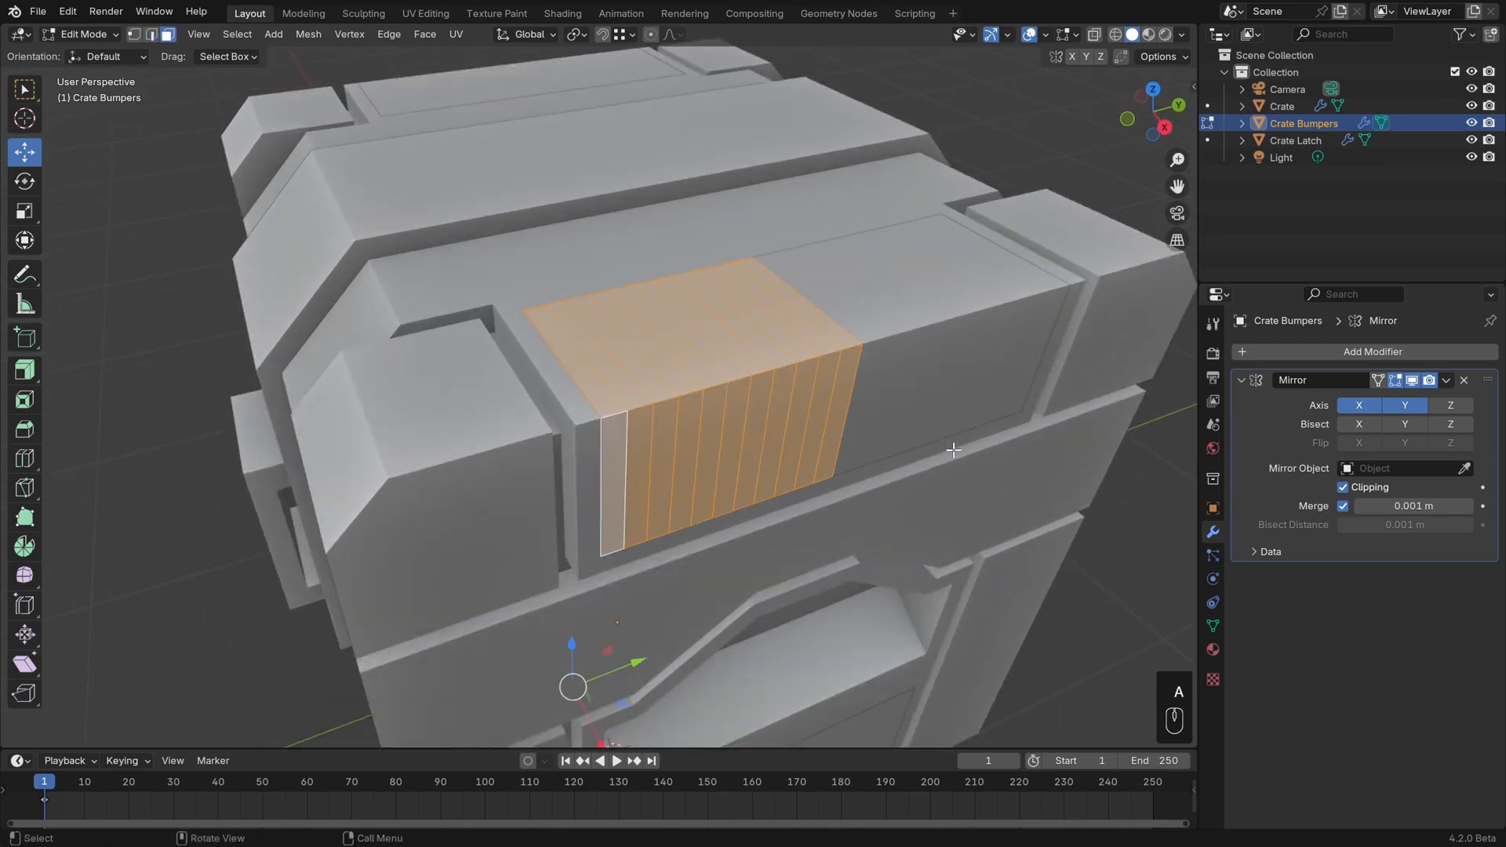
pyautogui.press('i')
pyautogui.press('i')
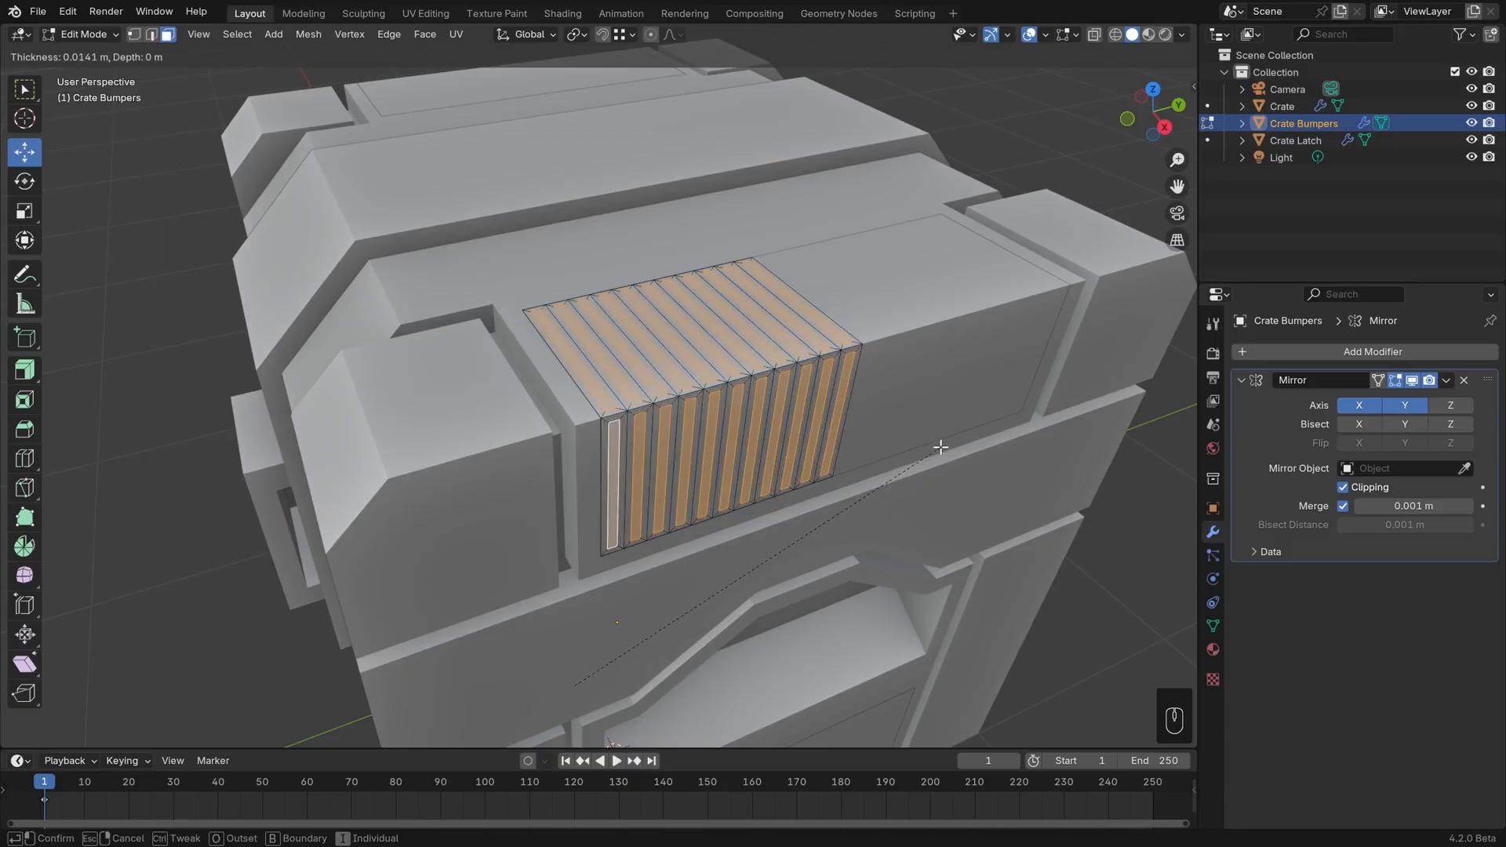
pyautogui.press('i')
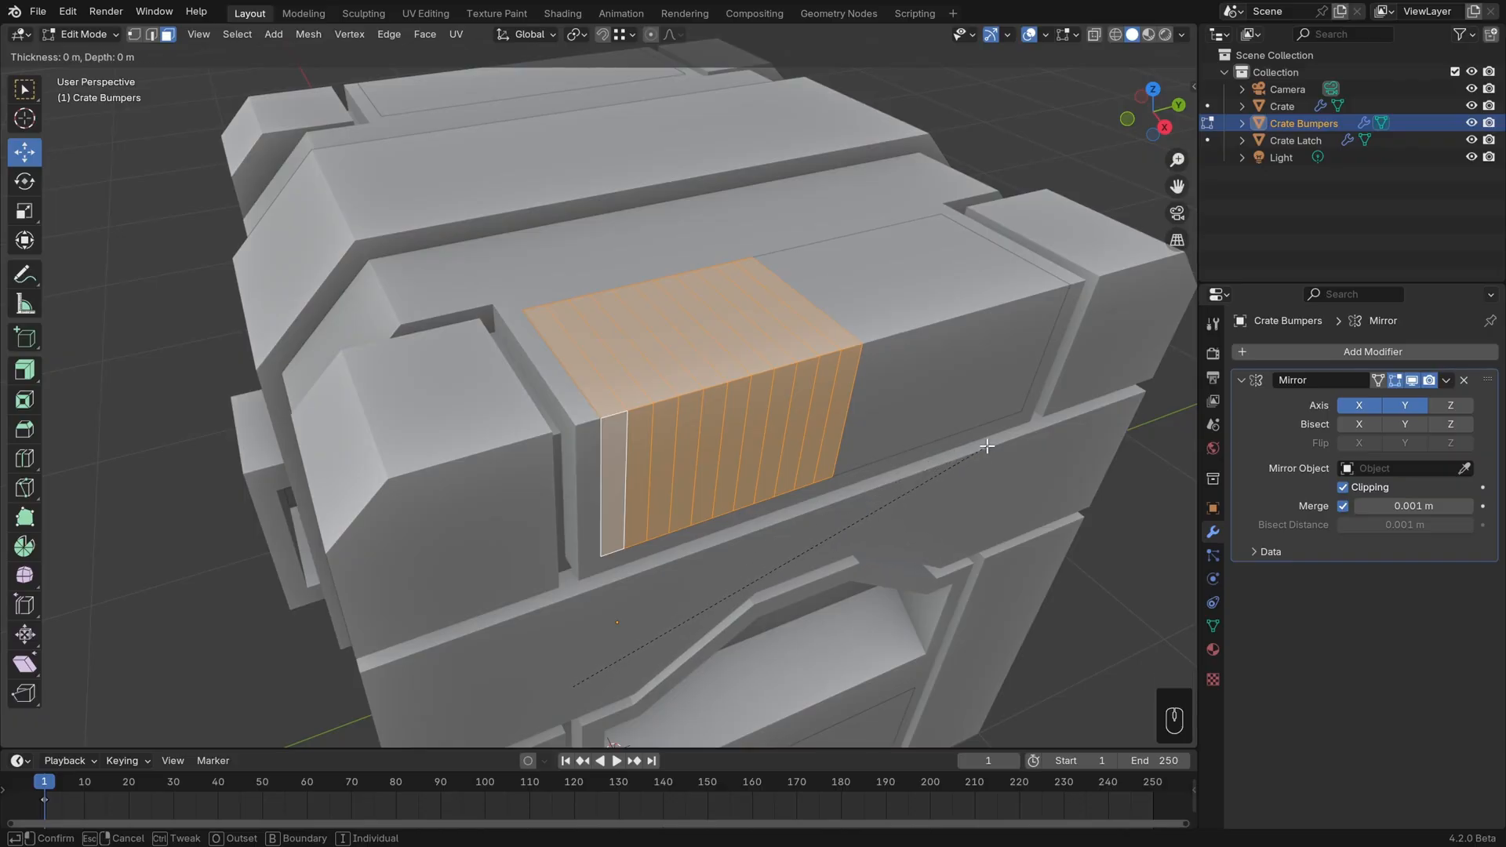
pyautogui.press('b')
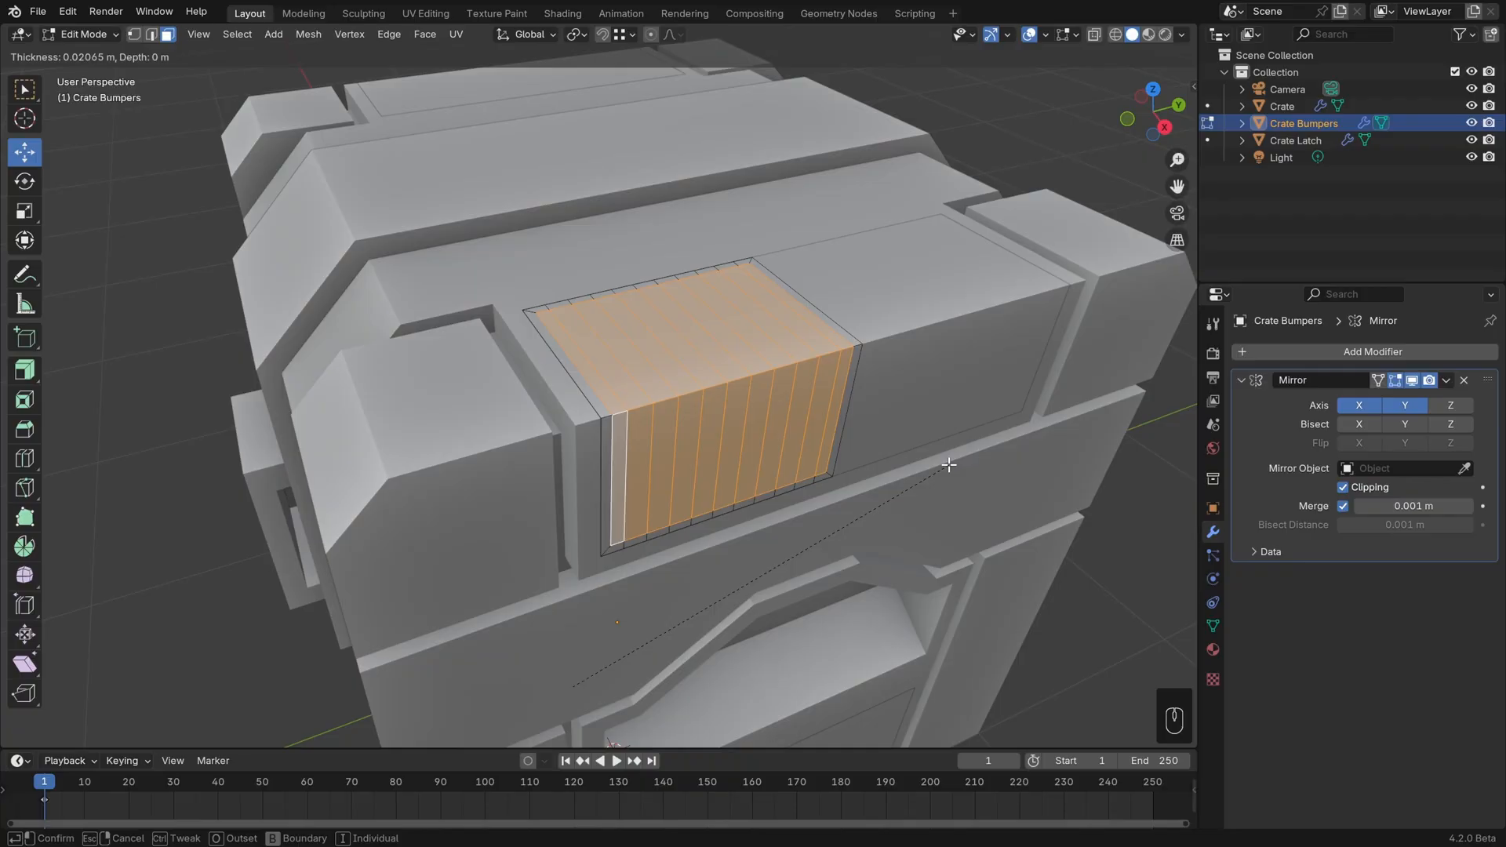
pyautogui.press('i')
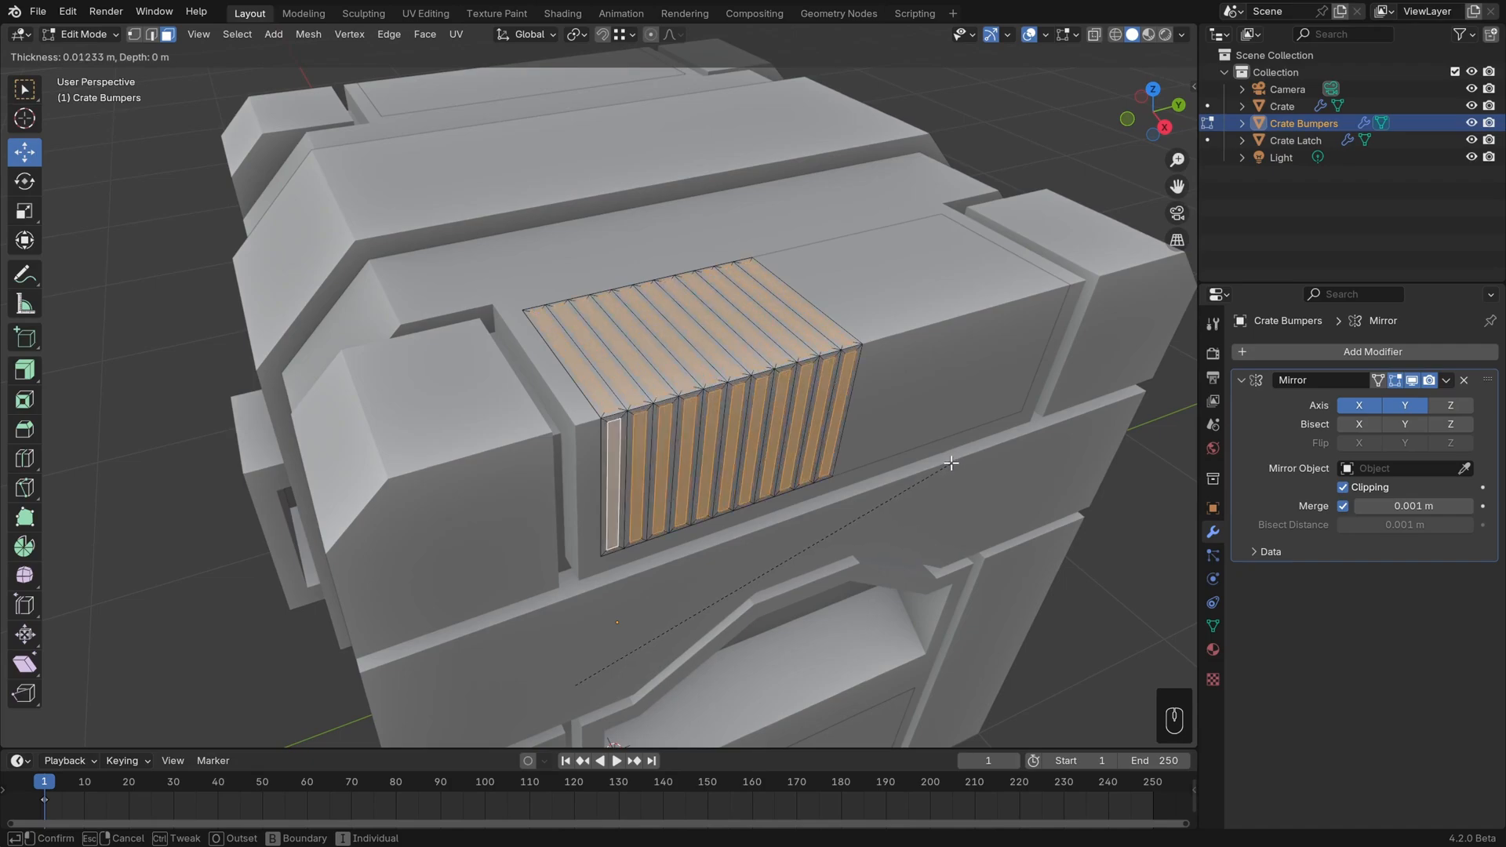
pyautogui.click(954, 462)
pyautogui.hotkey('ctrl', 'z')
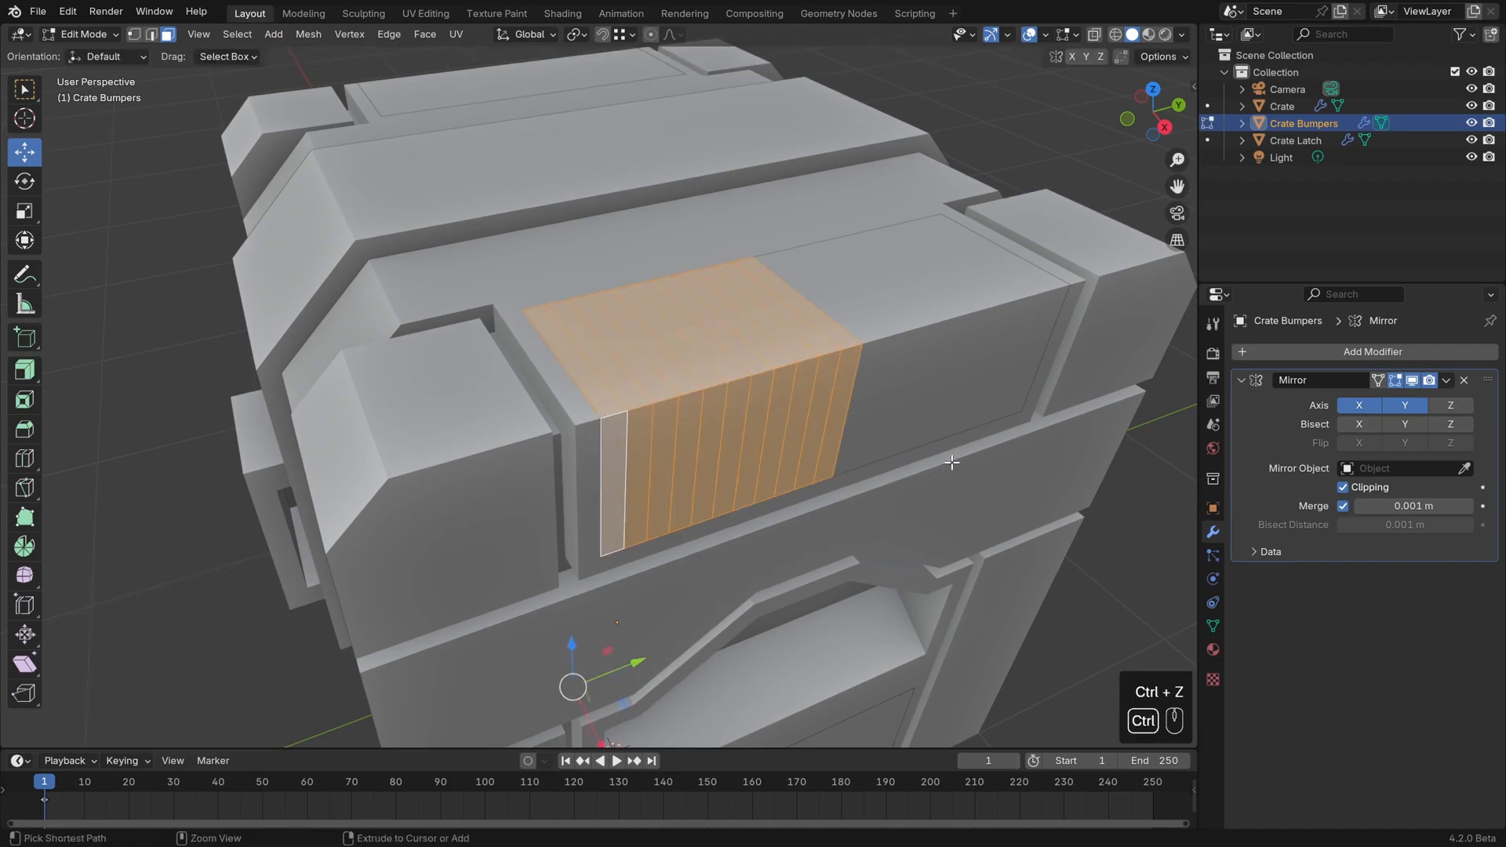
# Select every other strip on the upper bumper panel, including both its front and top faces, starting with the outermost one
pyautogui.click(611, 402)
pyautogui.keyDown('shift'); pyautogui.click(619, 448); pyautogui.keyUp('shift')
pyautogui.keyDown('shift'); pyautogui.click(659, 390); pyautogui.keyUp('shift')
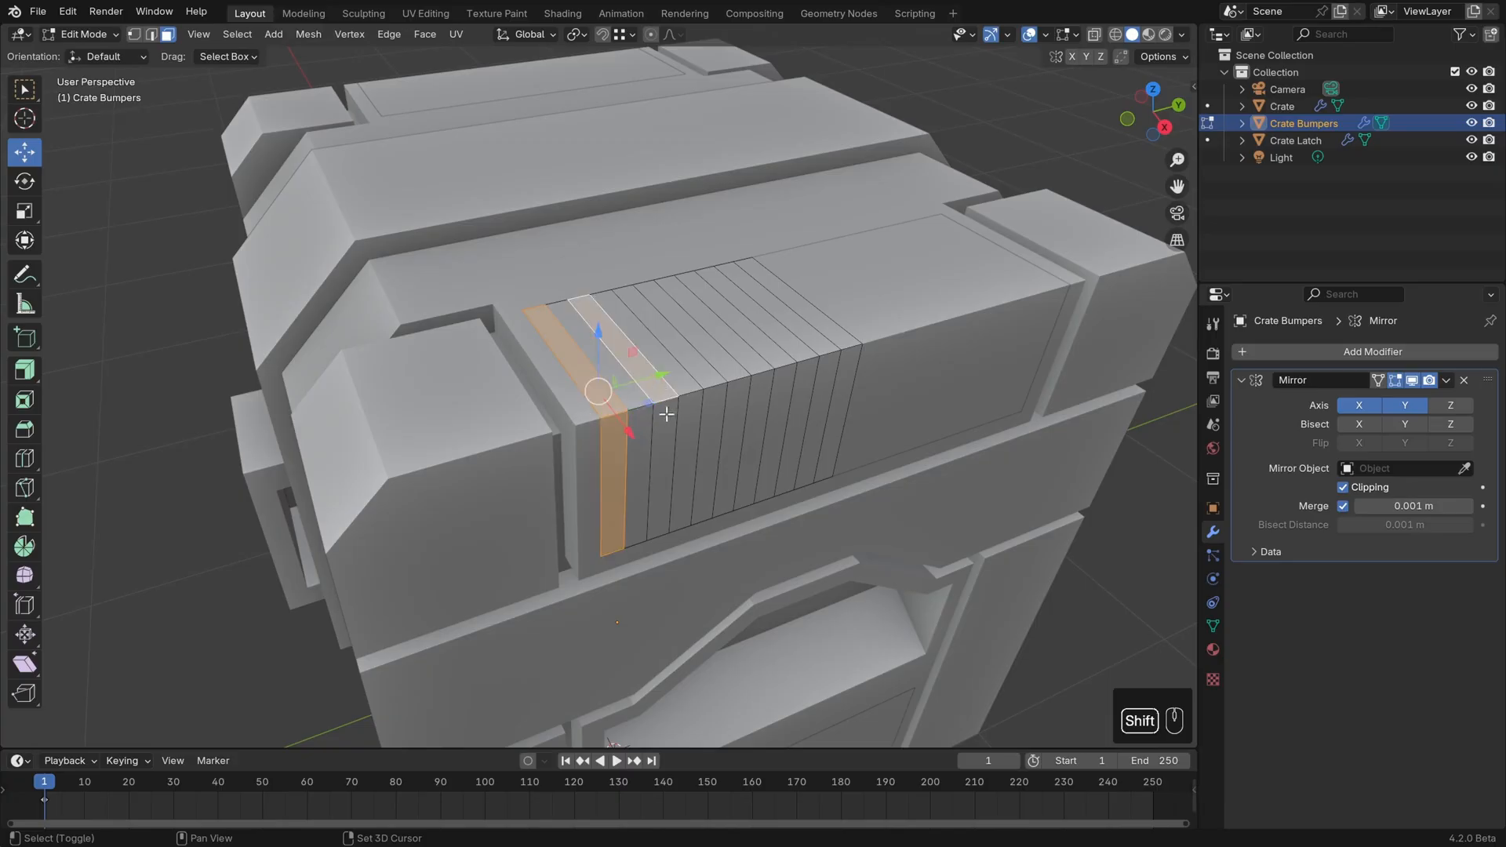
pyautogui.keyDown('shift'); pyautogui.click(667, 415); pyautogui.keyUp('shift')
pyautogui.moveTo(811, 453); pyautogui.dragTo(749, 448, button='middle')
pyautogui.keyDown('shift'); pyautogui.click(655, 395); pyautogui.keyUp('shift')
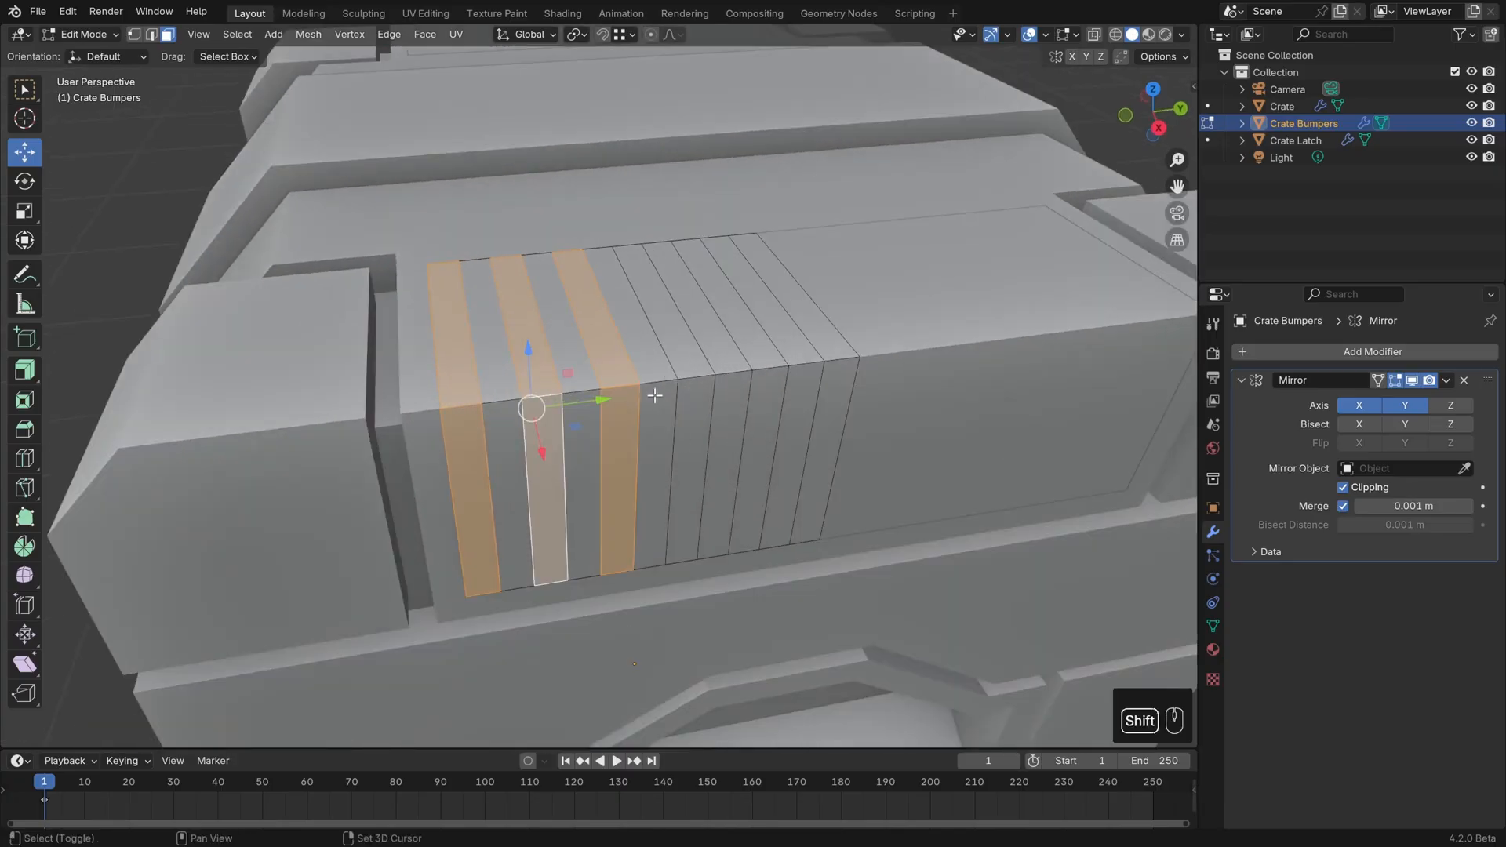
pyautogui.keyDown('shift'); pyautogui.click(700, 380); pyautogui.keyUp('shift')
pyautogui.keyDown('shift'); pyautogui.click(761, 373); pyautogui.keyUp('shift')
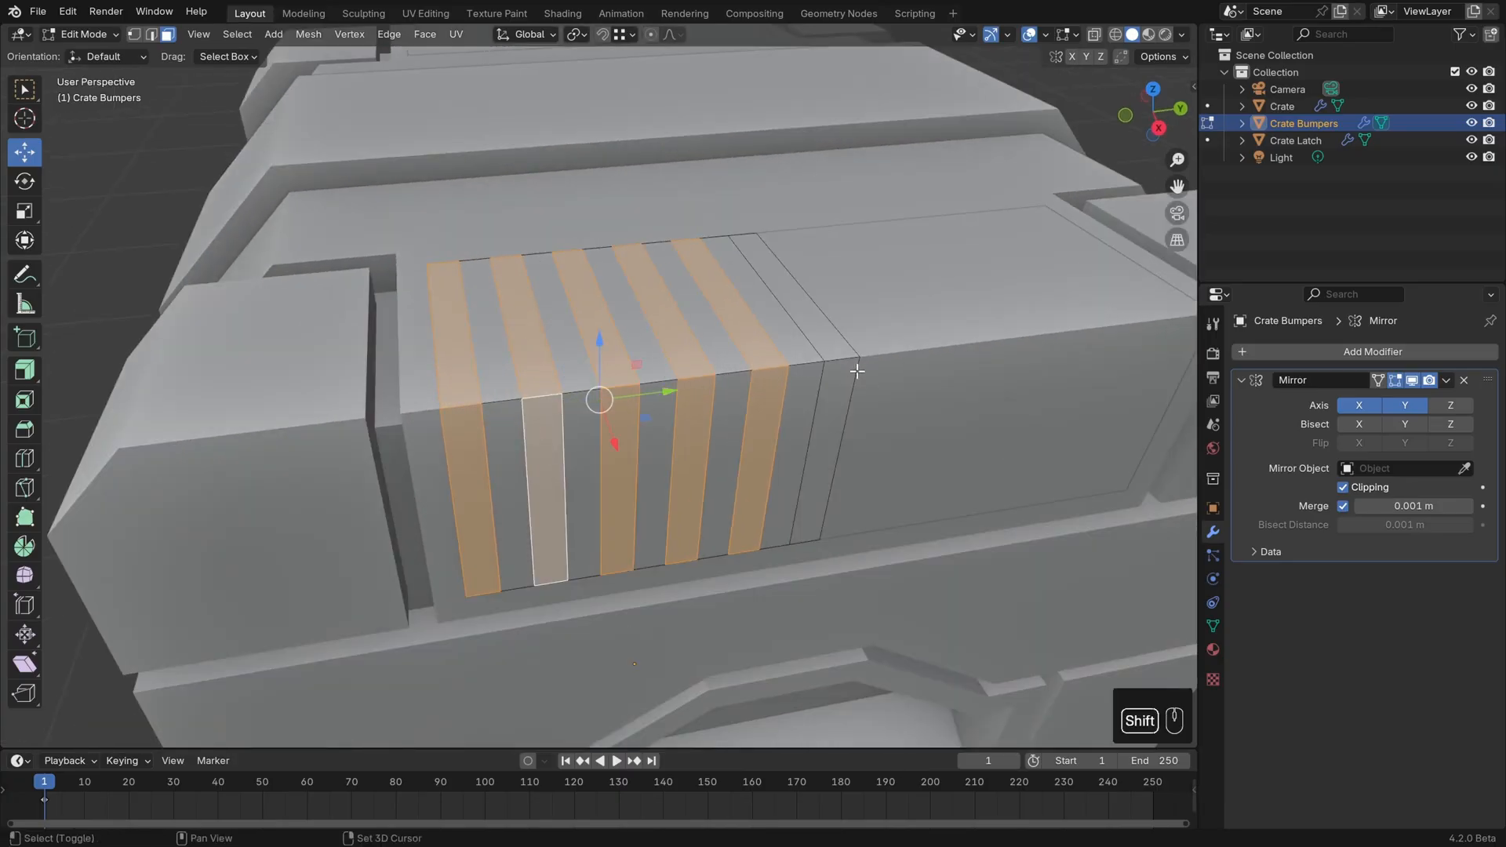
pyautogui.keyDown('shift'); pyautogui.moveTo(845, 367); pyautogui.dragTo(846, 376); pyautogui.keyUp('shift')
# Add every other strip of the lower panel beneath the recess to the selection, including the underside faces
pyautogui.scroll(-6, 816, 408)
pyautogui.scroll(4, 679, 360)
pyautogui.moveTo(672, 548); pyautogui.dragTo(644, 329, button='middle')
pyautogui.scroll(3, 514, 393)
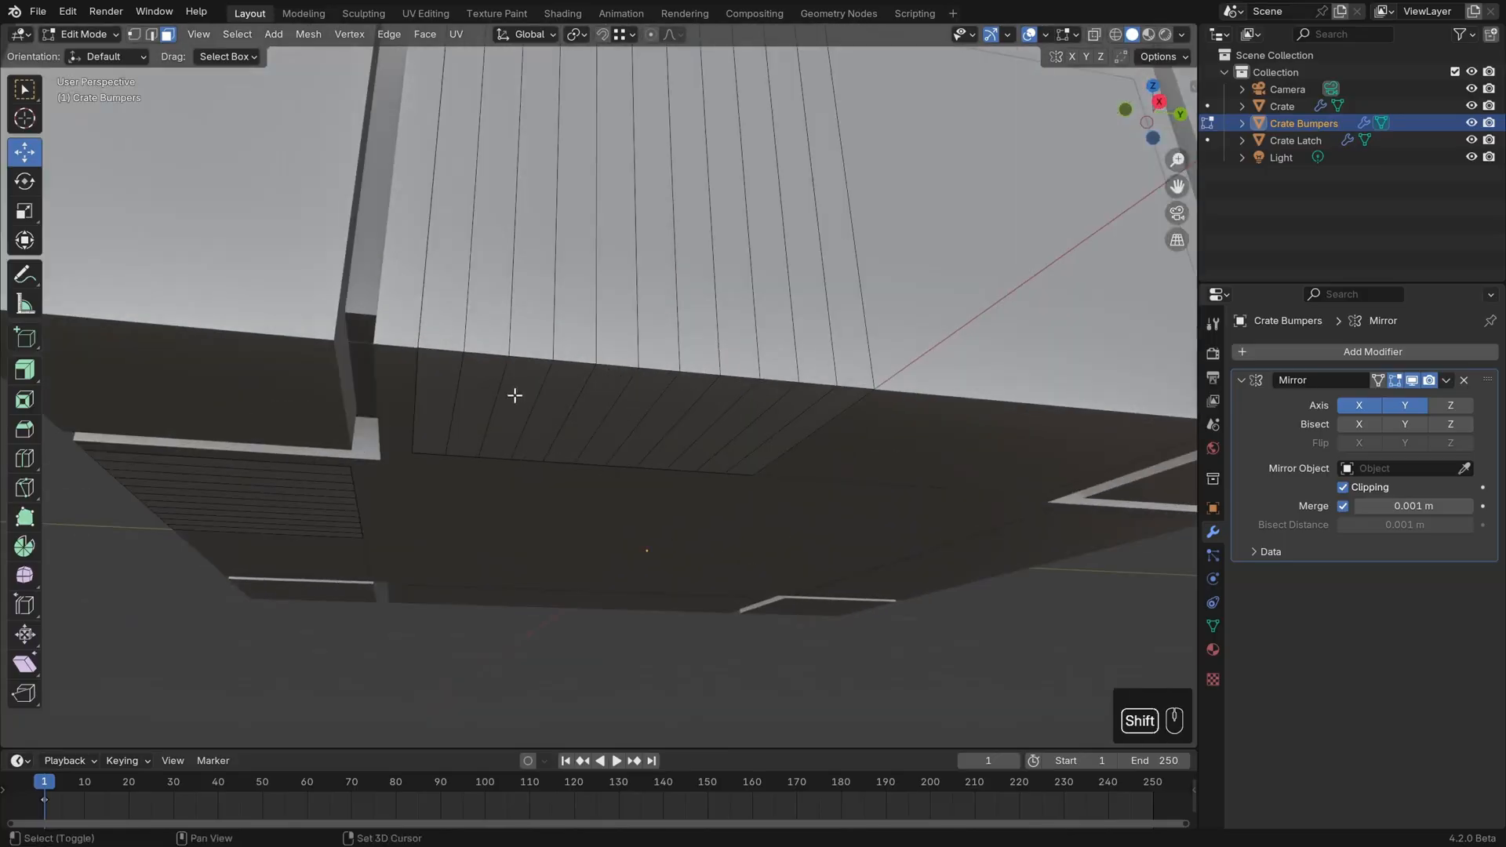
pyautogui.keyDown('shift'); pyautogui.moveTo(430, 332); pyautogui.dragTo(446, 370); pyautogui.keyUp('shift')
pyautogui.keyDown('shift'); pyautogui.click(555, 373); pyautogui.keyUp('shift')
pyautogui.keyDown('shift'); pyautogui.click(626, 379); pyautogui.keyUp('shift')
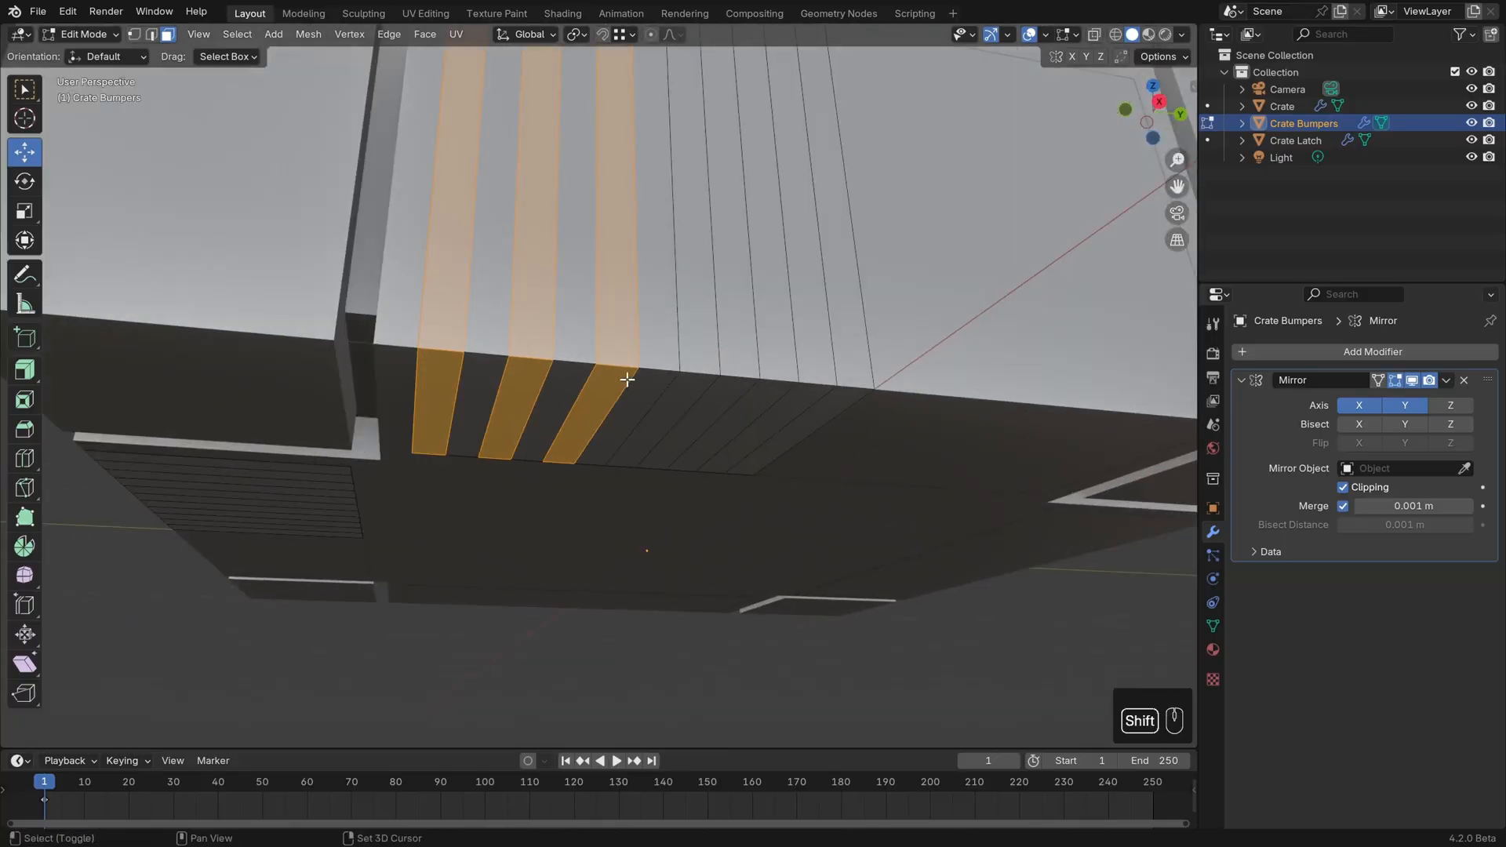
pyautogui.keyDown('shift'); pyautogui.click(715, 380); pyautogui.keyUp('shift')
pyautogui.keyDown('shift'); pyautogui.moveTo(725, 412); pyautogui.dragTo(753, 437, button='middle'); pyautogui.keyUp('shift')
pyautogui.hotkey('shift', 'b')
pyautogui.hotkey('shift', 'b')
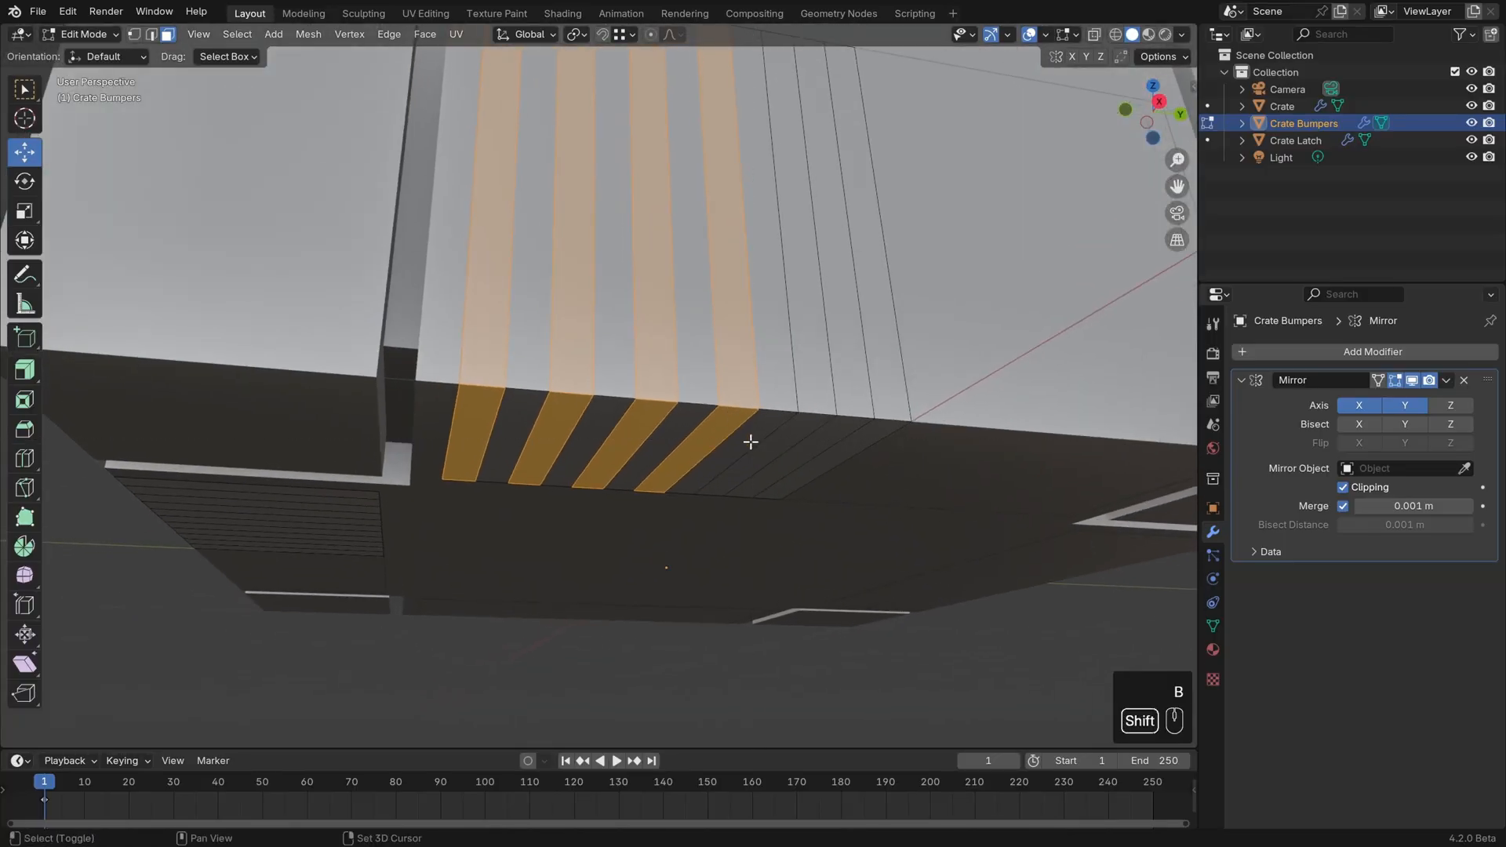
pyautogui.keyDown('shift'); pyautogui.moveTo(812, 403); pyautogui.dragTo(892, 429); pyautogui.keyUp('shift')
# Add every other strip of the lower panel beneath the latch to the selection, including the underside faces
pyautogui.scroll(-4, 863, 433)
pyautogui.moveTo(620, 444); pyautogui.dragTo(565, 447, button='middle')
pyautogui.keyDown('shift'); pyautogui.click(565, 443); pyautogui.keyUp('shift')
pyautogui.keyDown('shift'); pyautogui.click(635, 435); pyautogui.keyUp('shift')
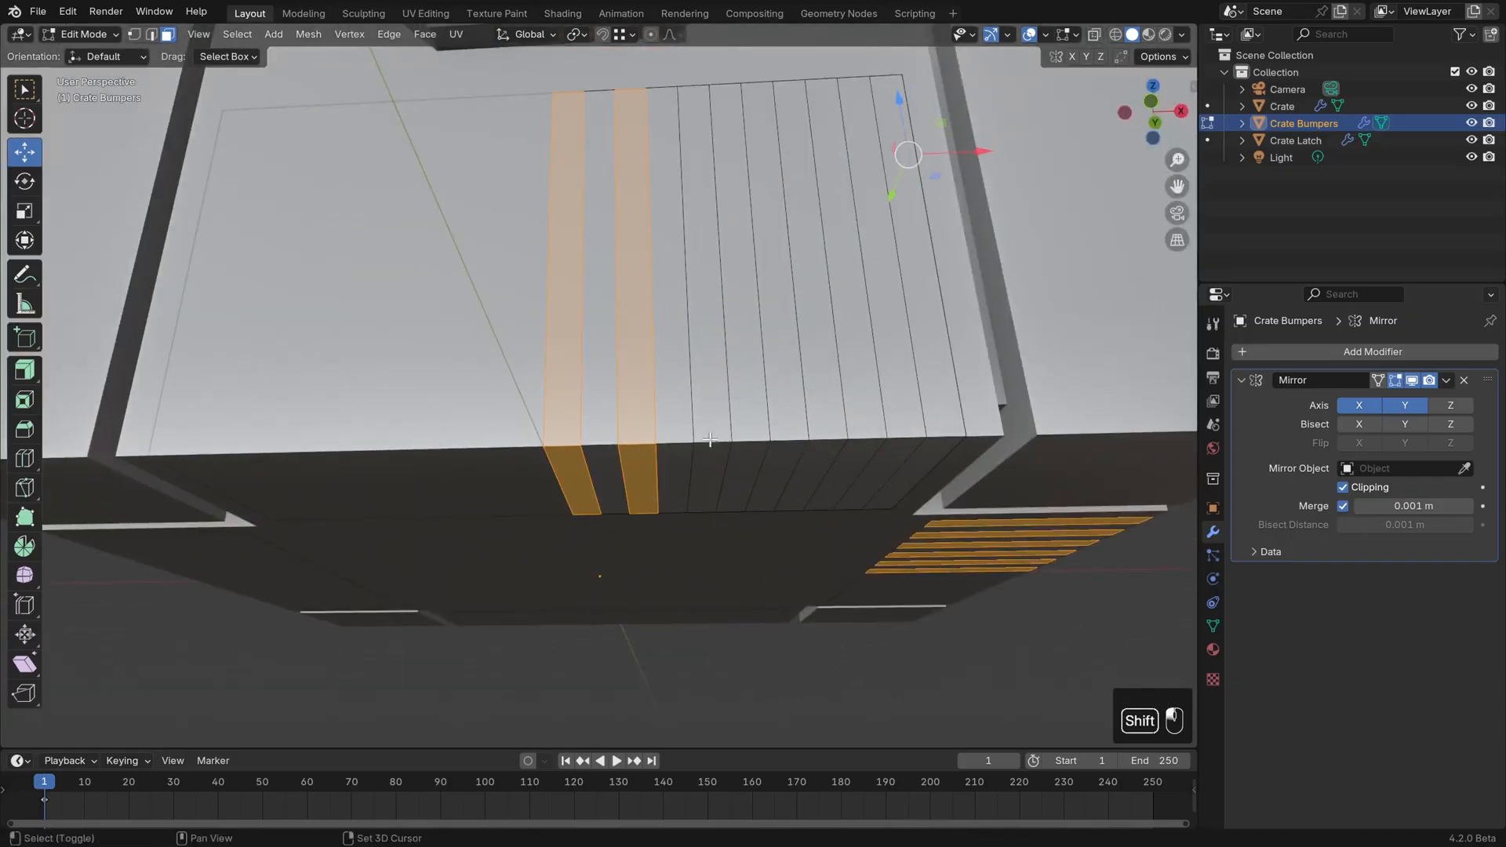
pyautogui.keyDown('shift'); pyautogui.click(706, 437); pyautogui.keyUp('shift')
pyautogui.keyDown('shift'); pyautogui.click(785, 433); pyautogui.keyUp('shift')
pyautogui.keyDown('shift'); pyautogui.click(940, 430); pyautogui.keyUp('shift')
pyautogui.keyDown('shift'); pyautogui.click(933, 450); pyautogui.keyUp('shift')
# Inset the selected alternating bumper strips as connected regions with a thickness of 0.015 m
pyautogui.scroll(-6, 902, 423)
pyautogui.moveTo(894, 384); pyautogui.dragTo(773, 471, button='middle')
pyautogui.keyDown('shift'); pyautogui.moveTo(806, 397); pyautogui.dragTo(796, 541, button='middle'); pyautogui.keyUp('shift')
pyautogui.scroll(1, 794, 441)
pyautogui.moveTo(869, 370); pyautogui.dragTo(841, 402, button='middle')
pyautogui.scroll(2, 840, 403)
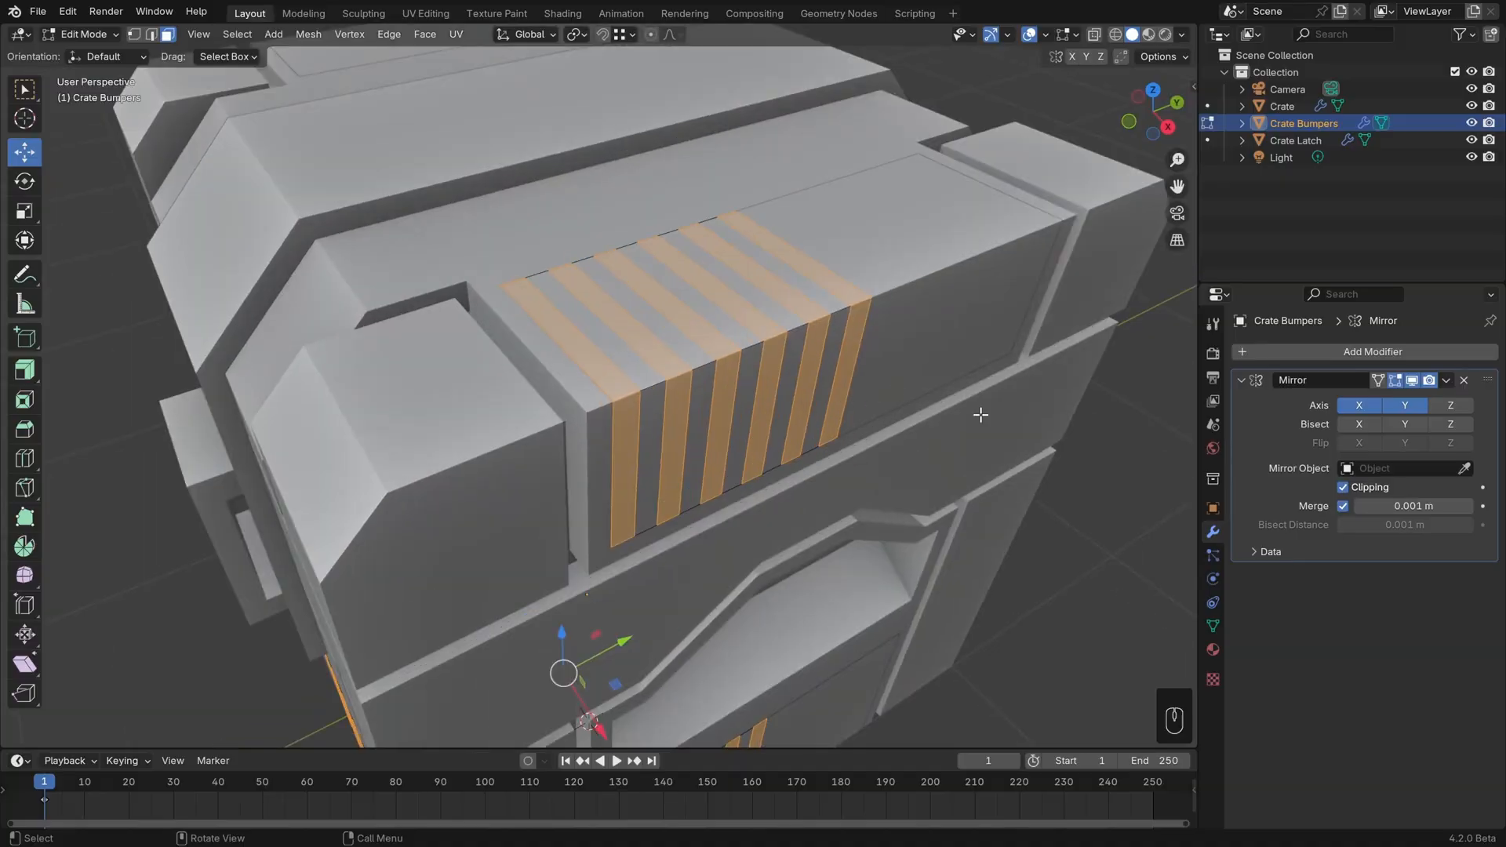
pyautogui.press('i')
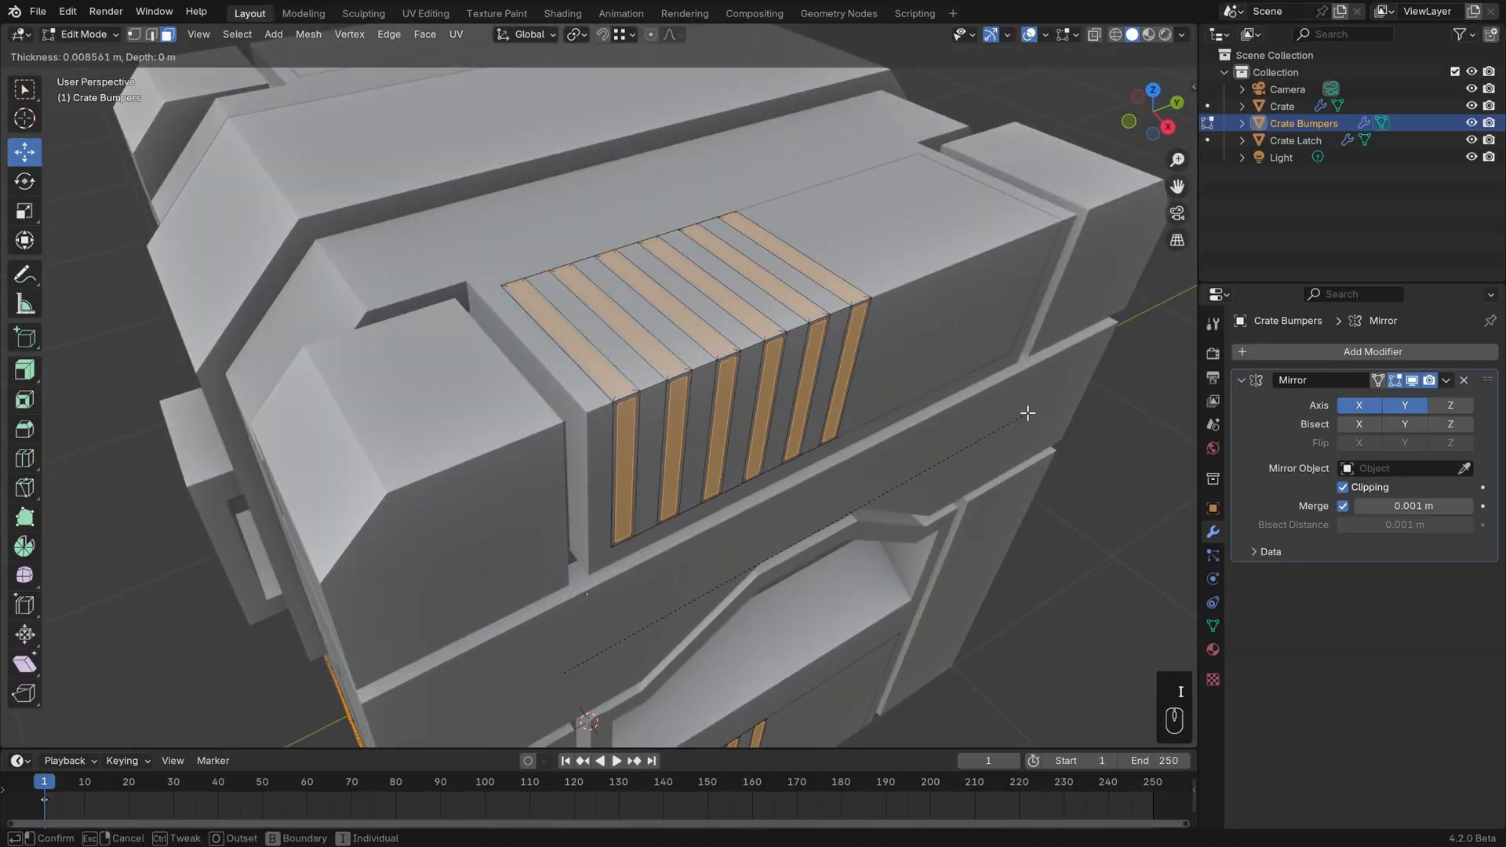
pyautogui.press('i')
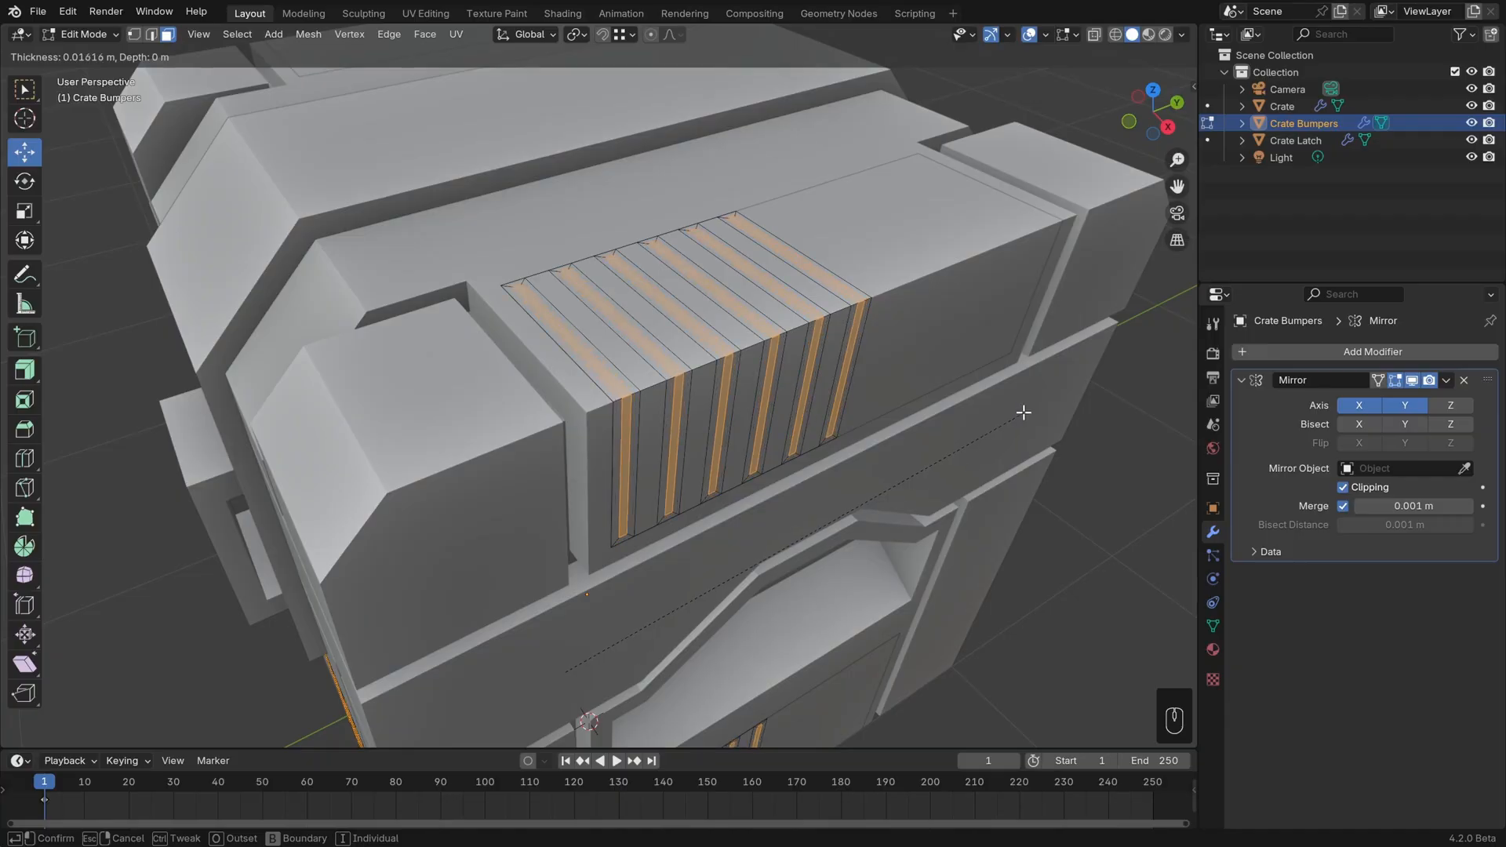
pyautogui.click(1026, 411)
pyautogui.click(231, 634)
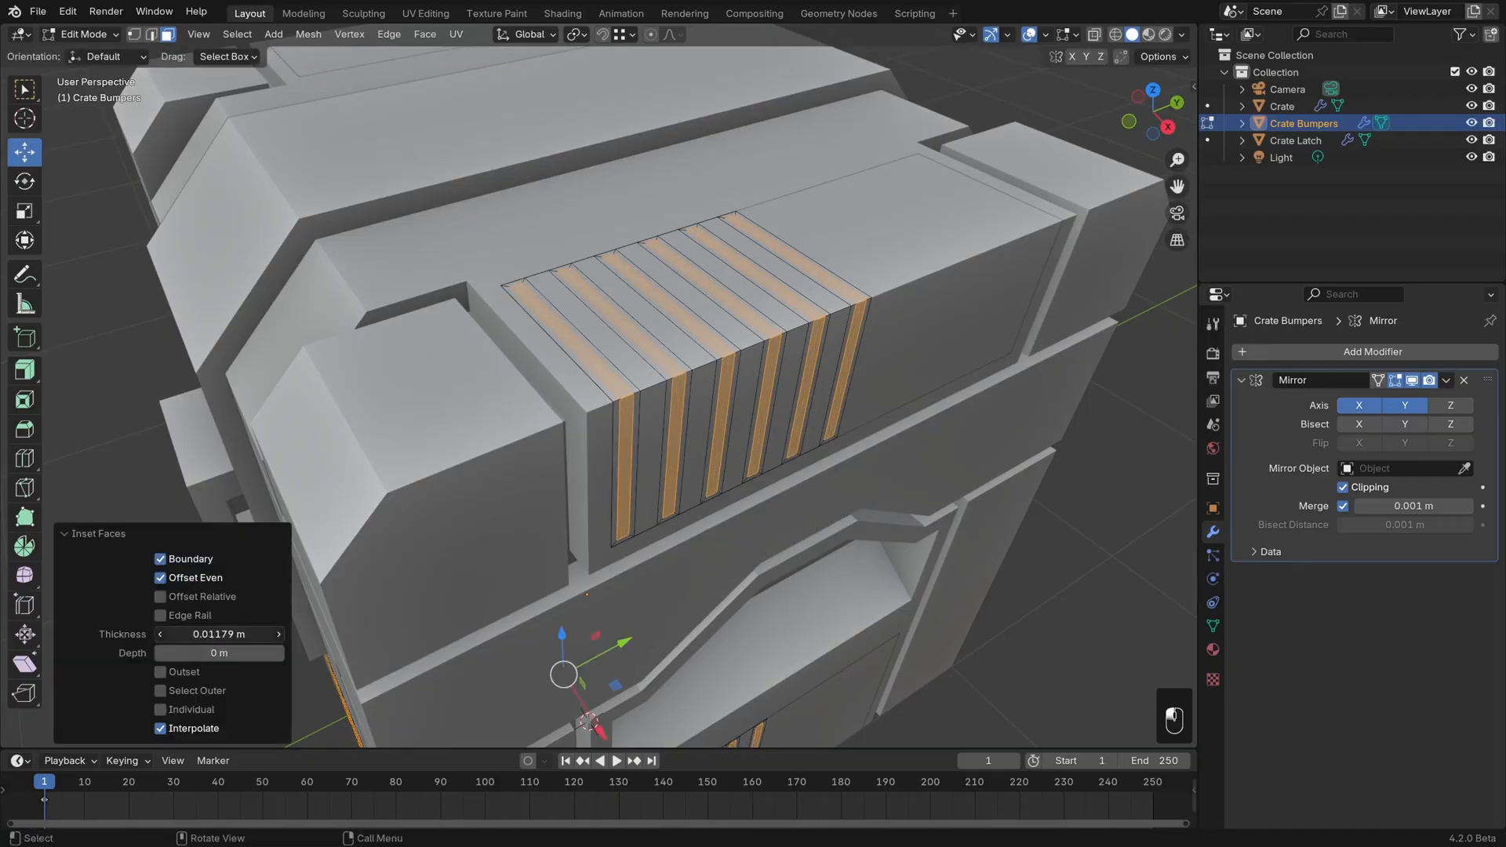
pyautogui.write('.015')
pyautogui.press('Return')
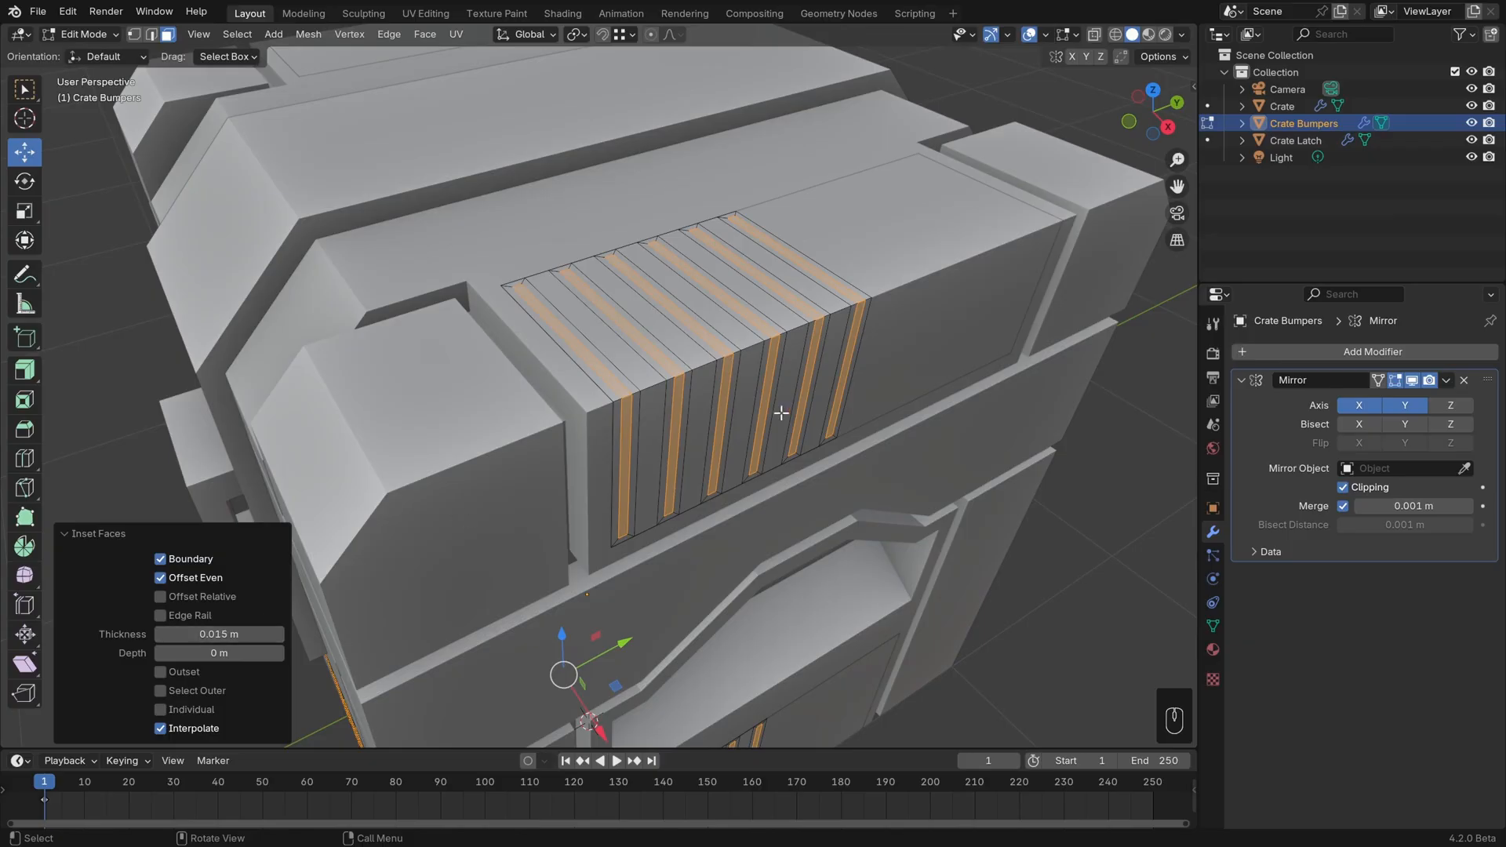
# Select the strips between the inset ones on the upper bumper panel, including both top and front faces, using the Select Box tool
pyautogui.moveTo(779, 441); pyautogui.dragTo(748, 440, button='middle')
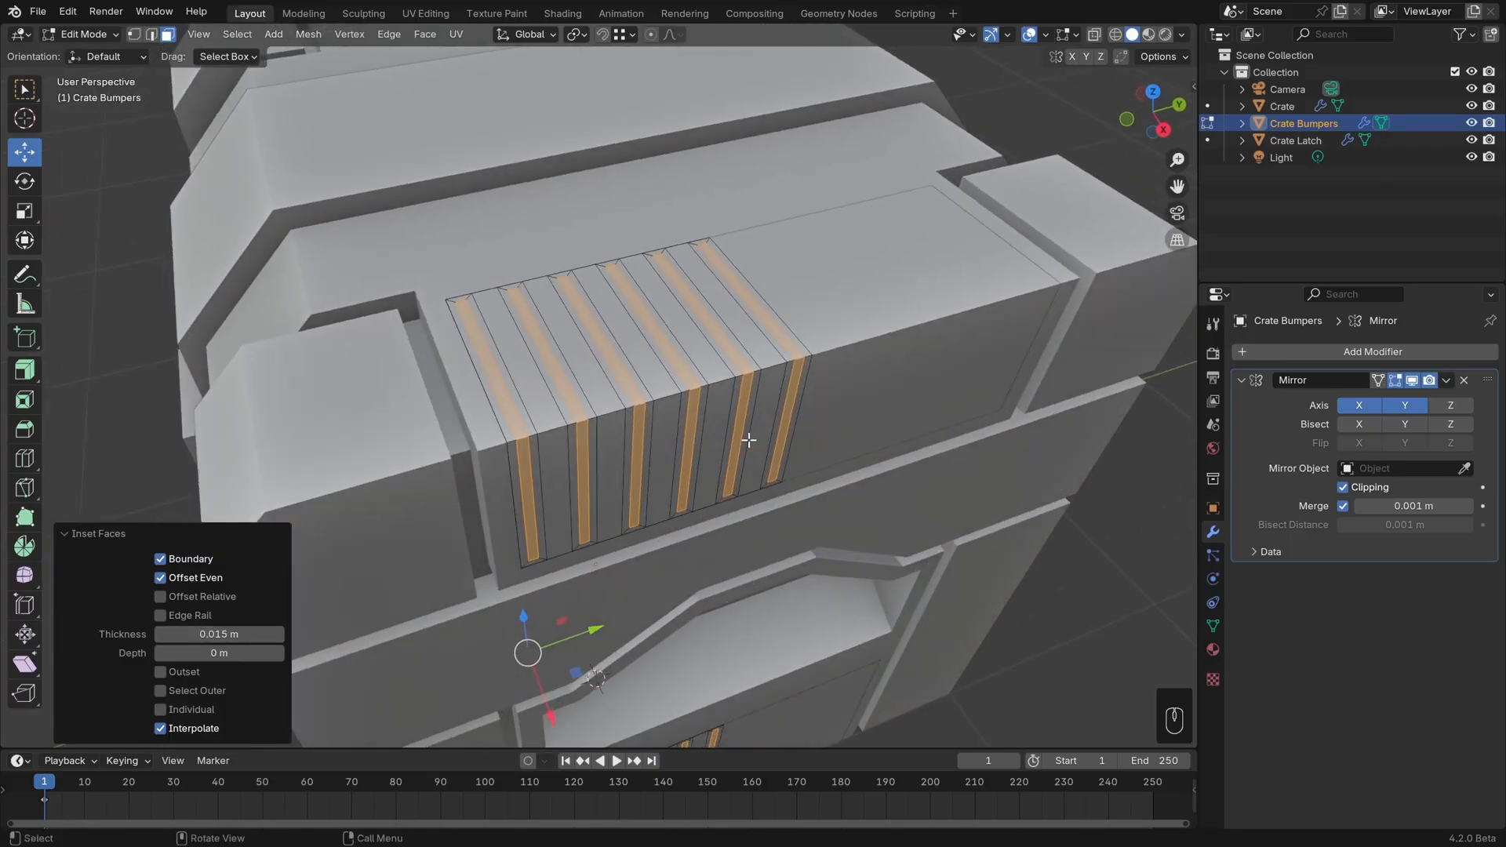
pyautogui.moveTo(545, 418); pyautogui.dragTo(555, 454)
pyautogui.moveTo(680, 460); pyautogui.dragTo(652, 458, button='middle')
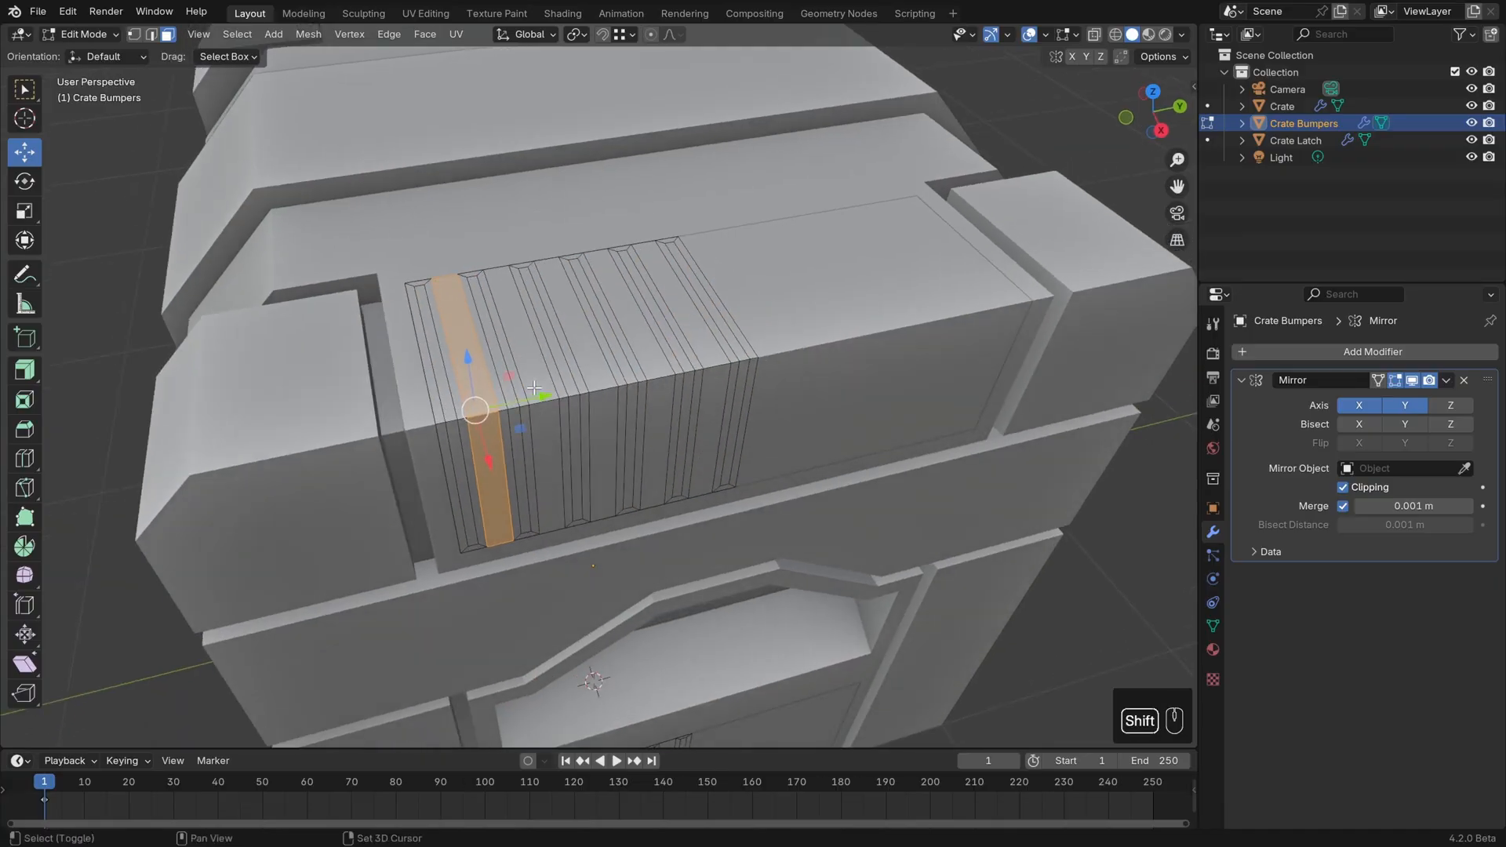
pyautogui.keyDown('shift'); pyautogui.moveTo(536, 391); pyautogui.dragTo(559, 404); pyautogui.keyUp('shift')
pyautogui.hotkey('ctrl', 'z')
pyautogui.keyDown('shift'); pyautogui.click(601, 387); pyautogui.keyUp('shift')
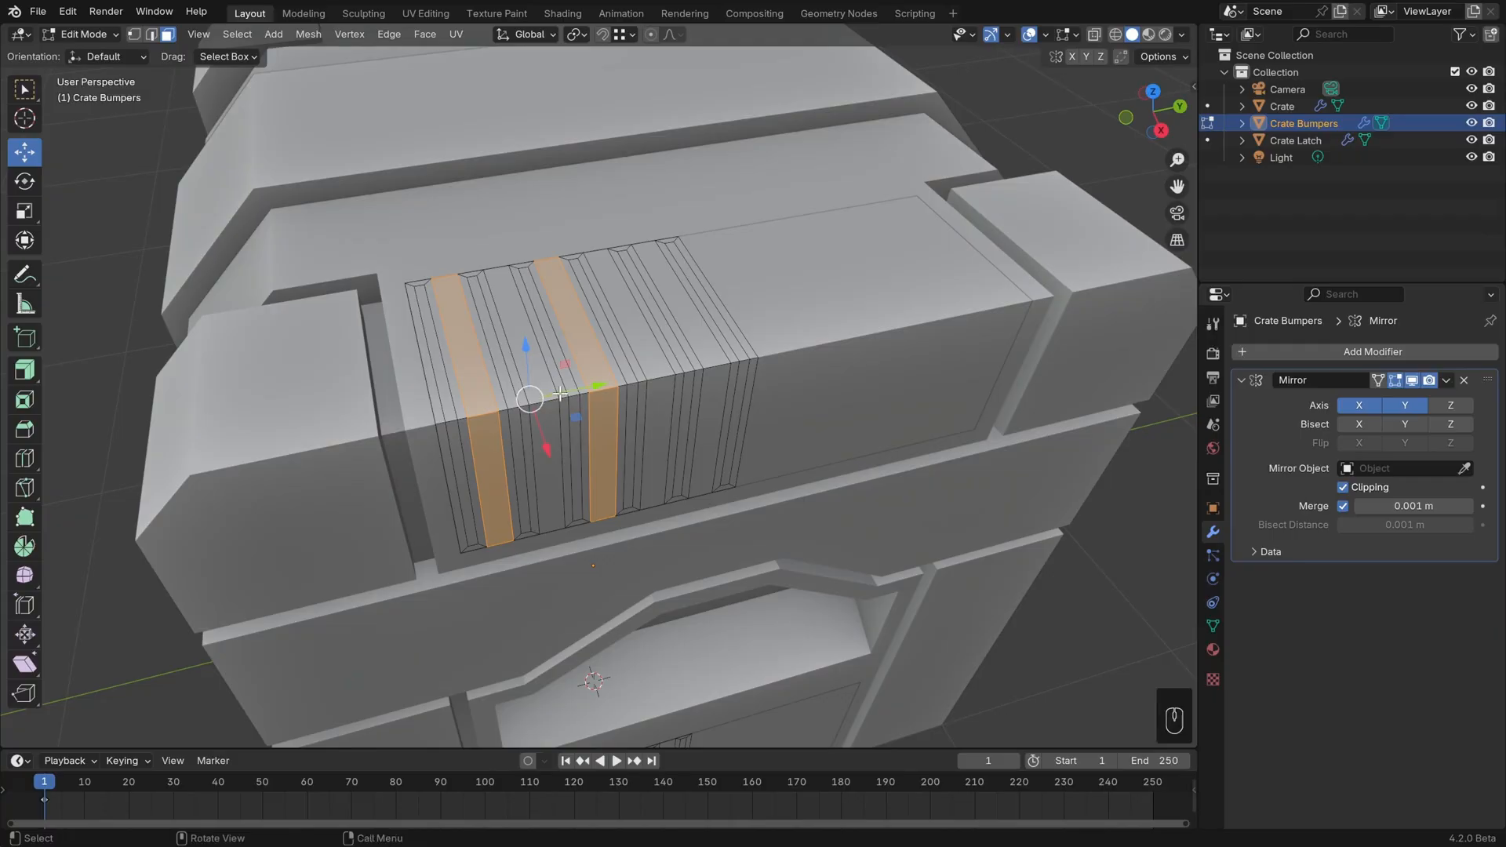
pyautogui.click(24, 88)
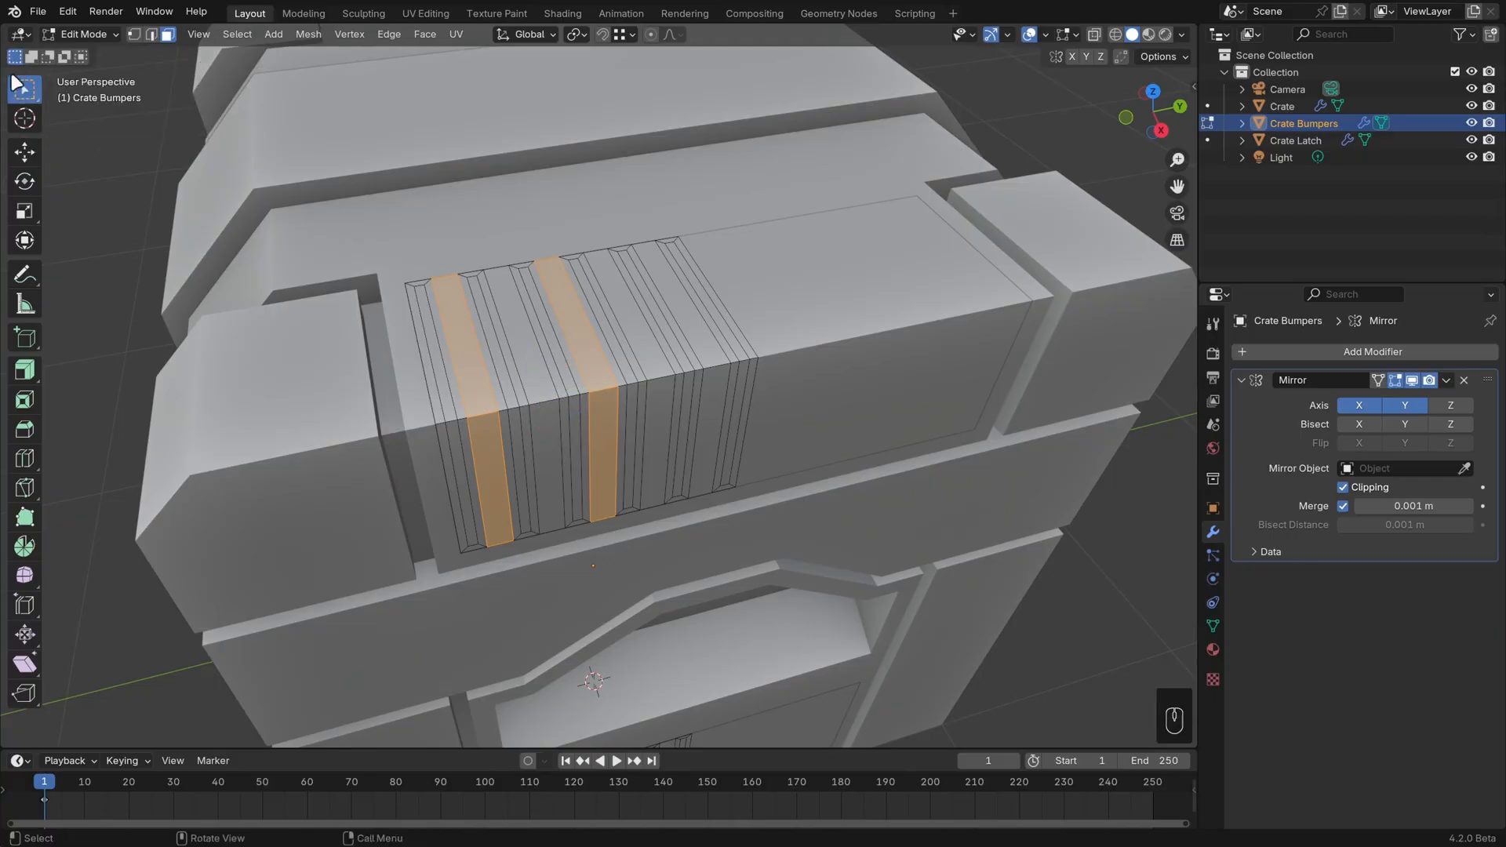
pyautogui.keyDown('shift'); pyautogui.click(549, 422); pyautogui.keyUp('shift')
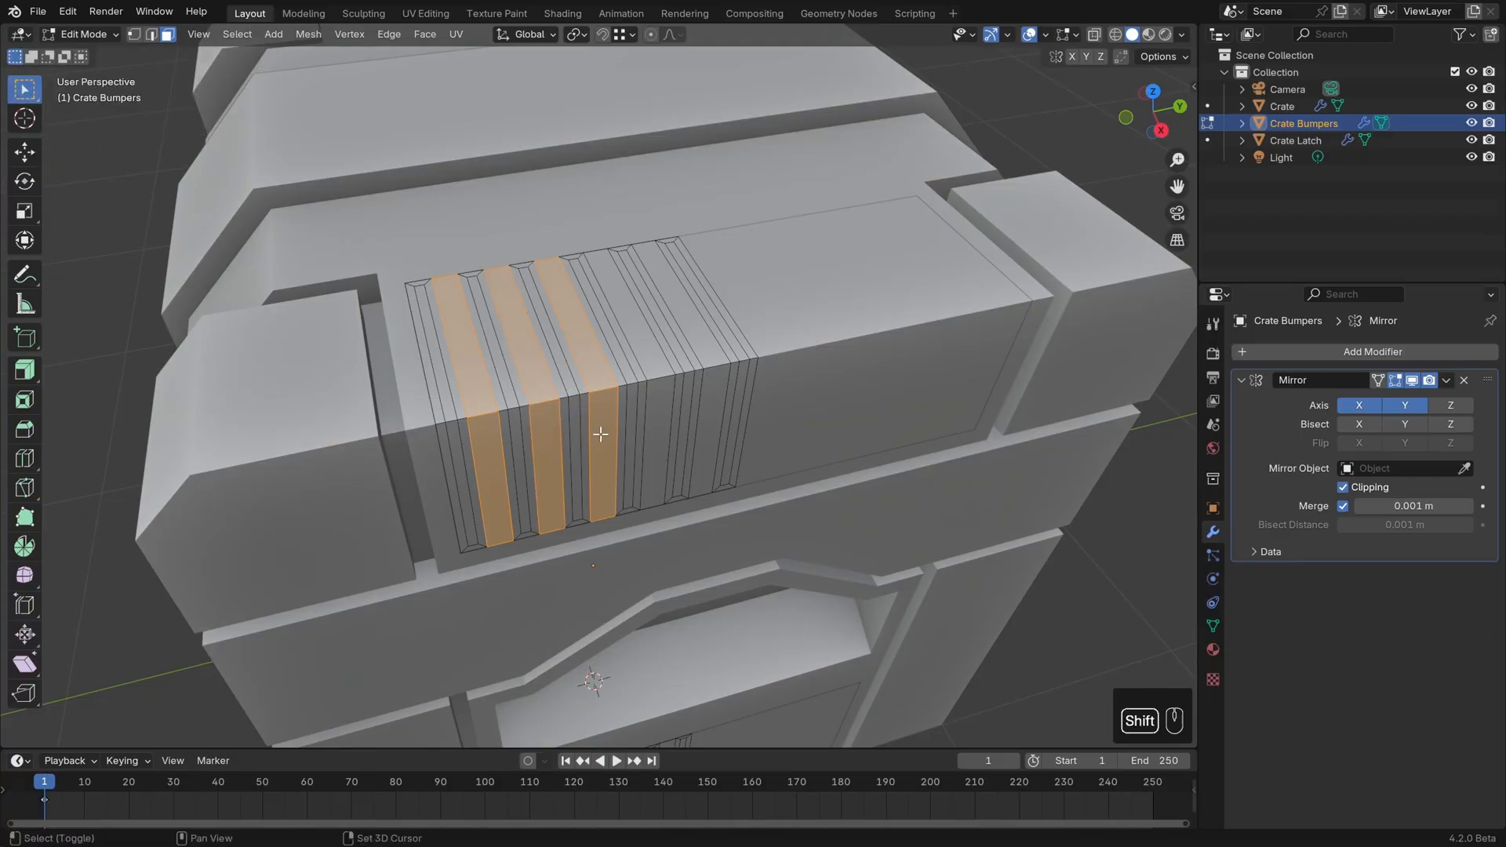
pyautogui.keyDown('shift'); pyautogui.click(659, 386); pyautogui.keyUp('shift')
# Add the in-between strips of the lower panel beneath the recess to the selection, including their underside faces
pyautogui.moveTo(717, 372); pyautogui.dragTo(421, 491, button='middle')
pyautogui.keyDown('shift'); pyautogui.click(428, 491); pyautogui.keyUp('shift')
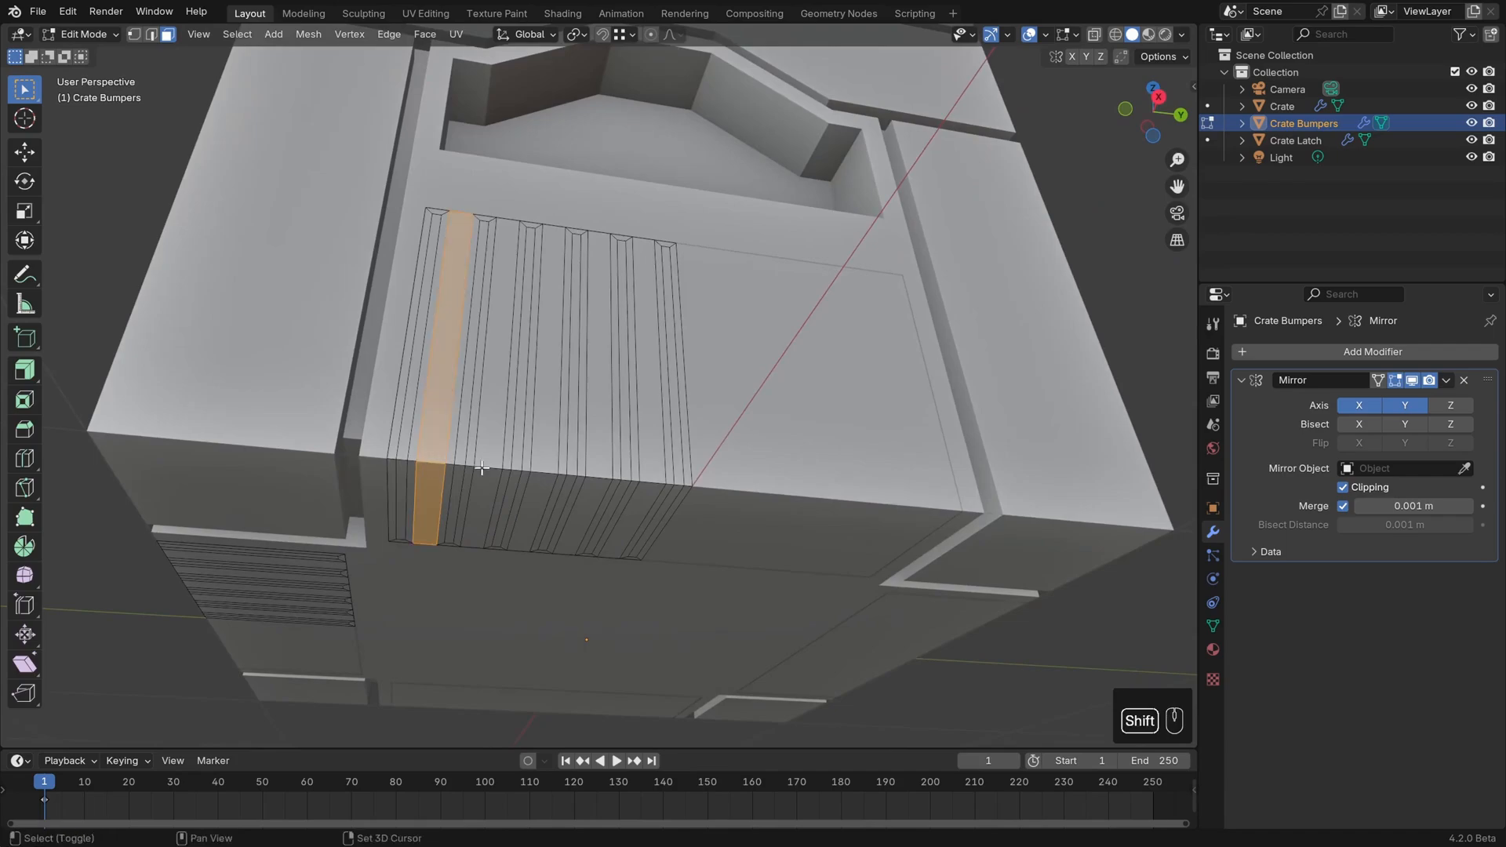
pyautogui.keyDown('shift'); pyautogui.click(499, 466); pyautogui.keyUp('shift')
pyautogui.keyDown('shift'); pyautogui.click(534, 465); pyautogui.keyUp('shift')
pyautogui.keyDown('shift'); pyautogui.click(579, 465); pyautogui.keyUp('shift')
pyautogui.keyDown('shift'); pyautogui.click(623, 467); pyautogui.keyUp('shift')
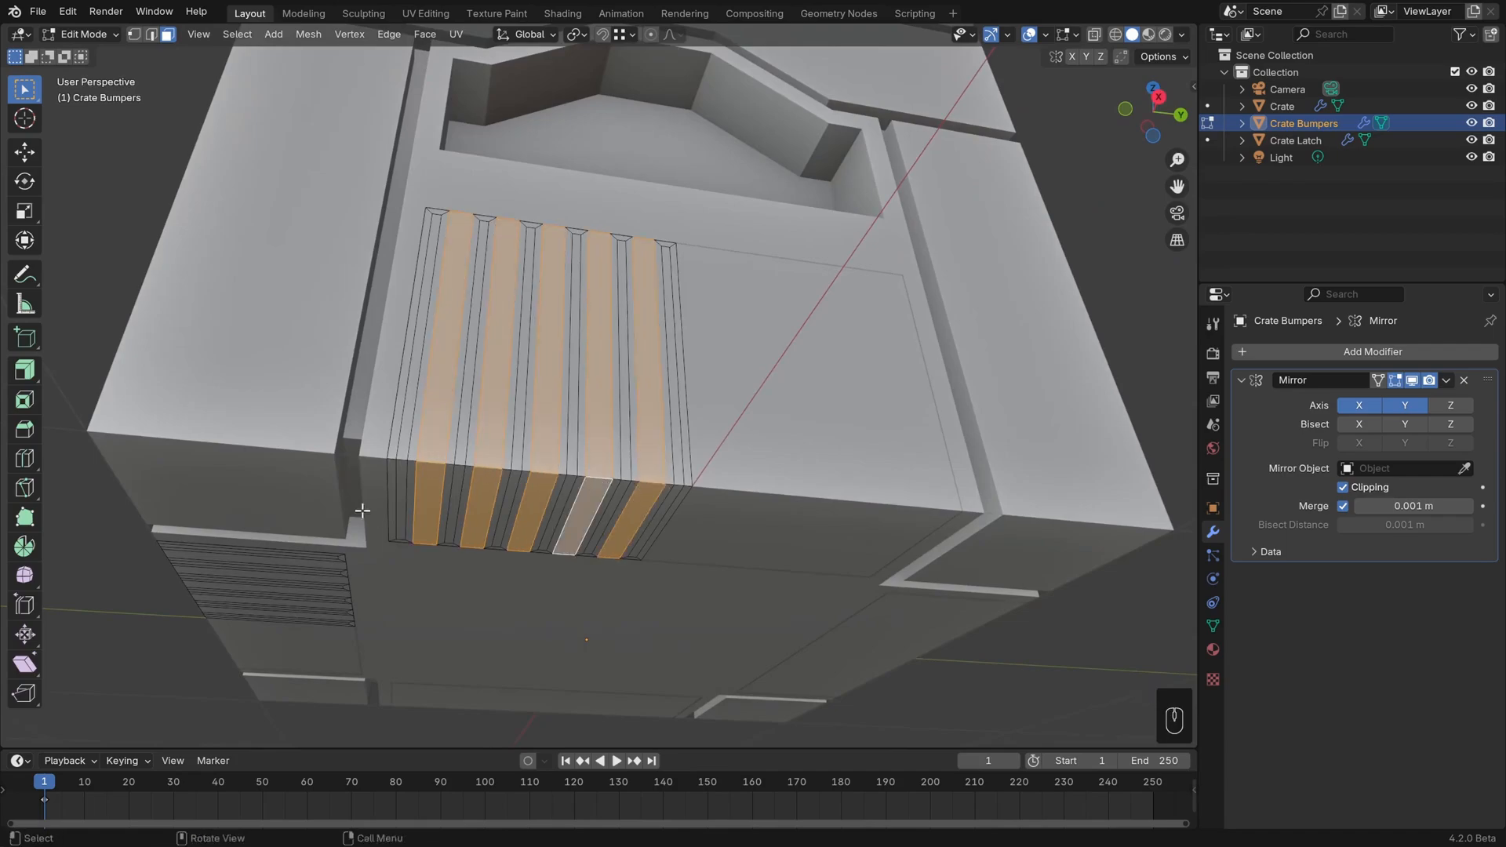
# Add the in-between strips of the lower panel beneath the latch to the selection, including their underside faces
pyautogui.moveTo(624, 467); pyautogui.dragTo(521, 487, button='middle')
pyautogui.keyDown('shift'); pyautogui.click(503, 482); pyautogui.keyUp('shift')
pyautogui.keyDown('shift'); pyautogui.click(549, 475); pyautogui.keyUp('shift')
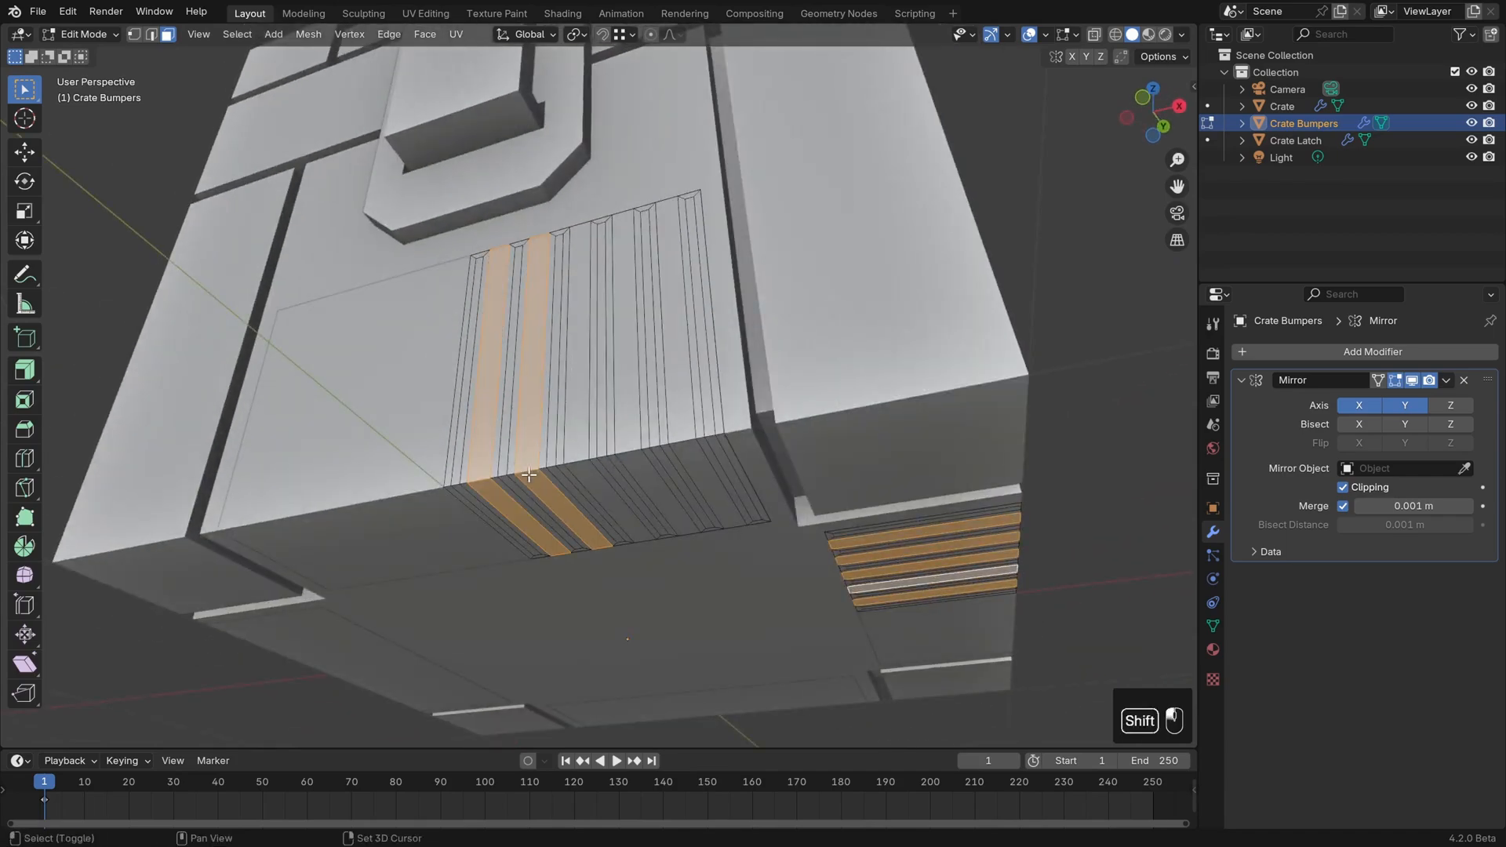
pyautogui.keyDown('shift'); pyautogui.click(596, 467); pyautogui.keyUp('shift')
pyautogui.keyDown('shift'); pyautogui.click(632, 454); pyautogui.keyUp('shift')
pyautogui.keyDown('shift'); pyautogui.click(679, 440); pyautogui.keyUp('shift')
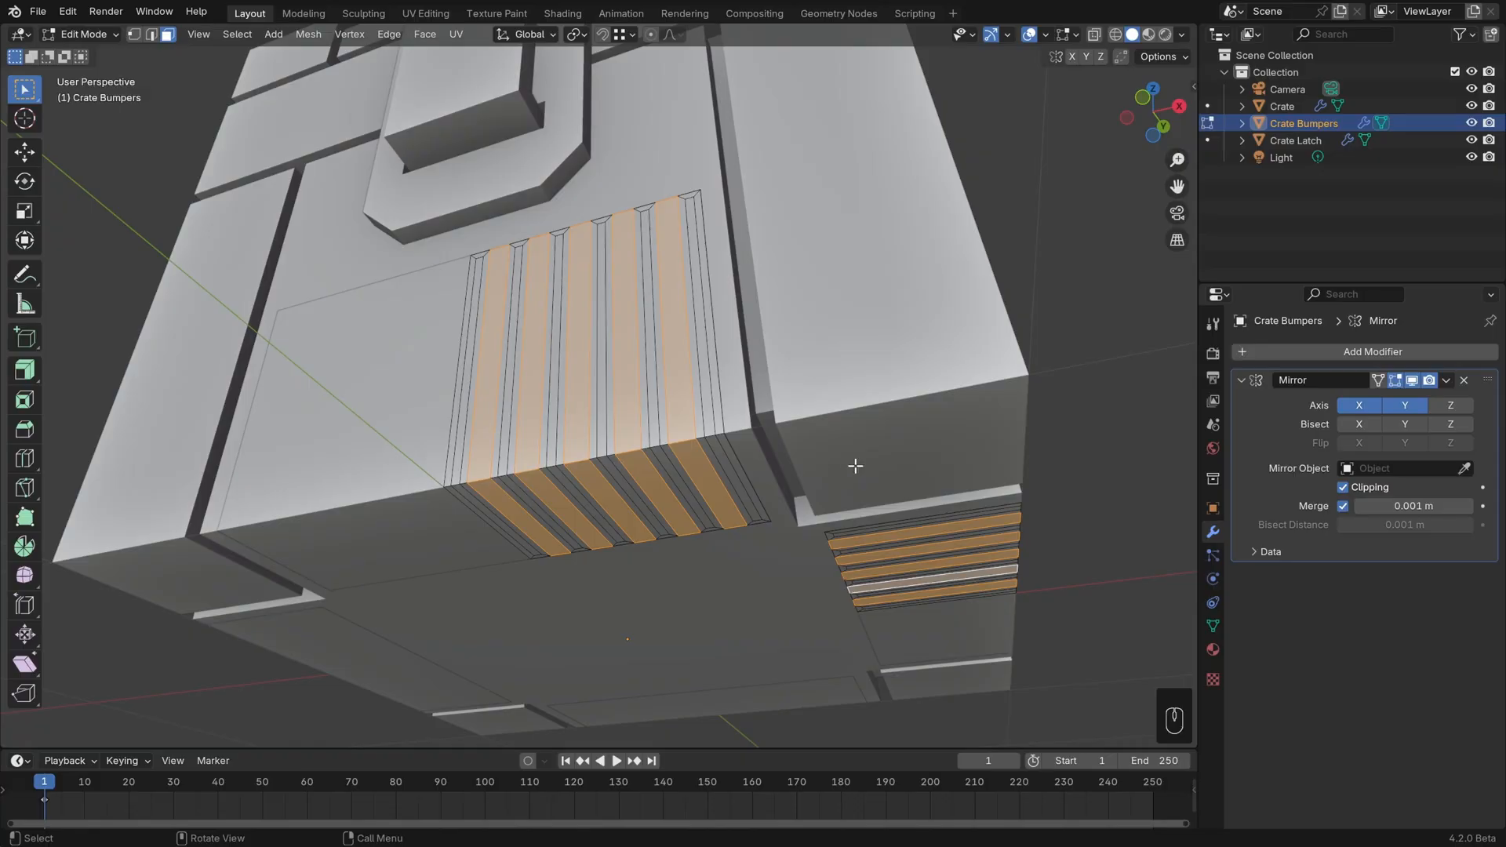
# Inset the selected in-between strips with a thickness of 0.015 m
pyautogui.press('i')
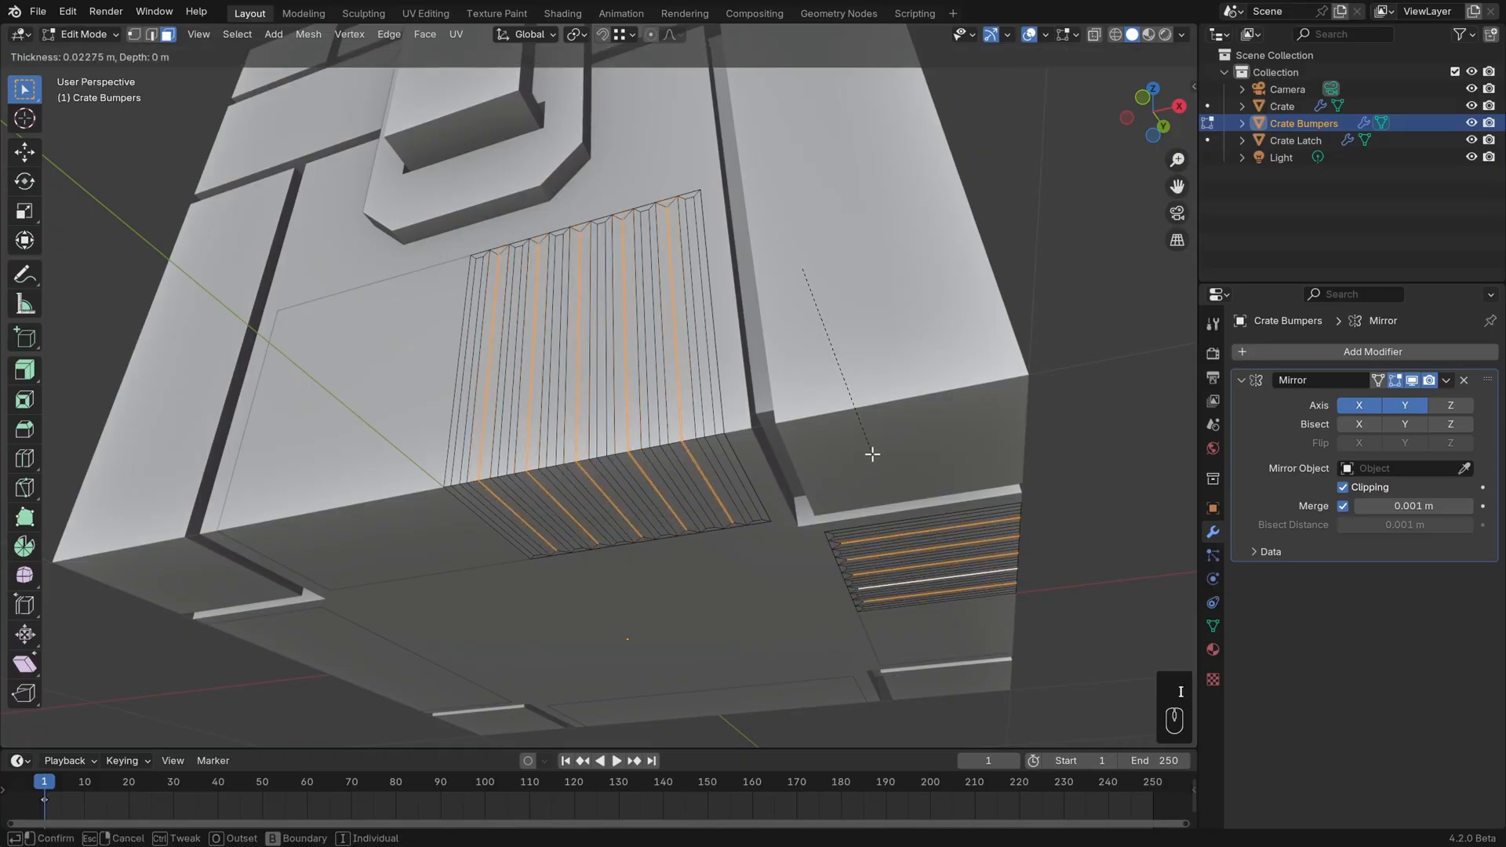
pyautogui.click(871, 459)
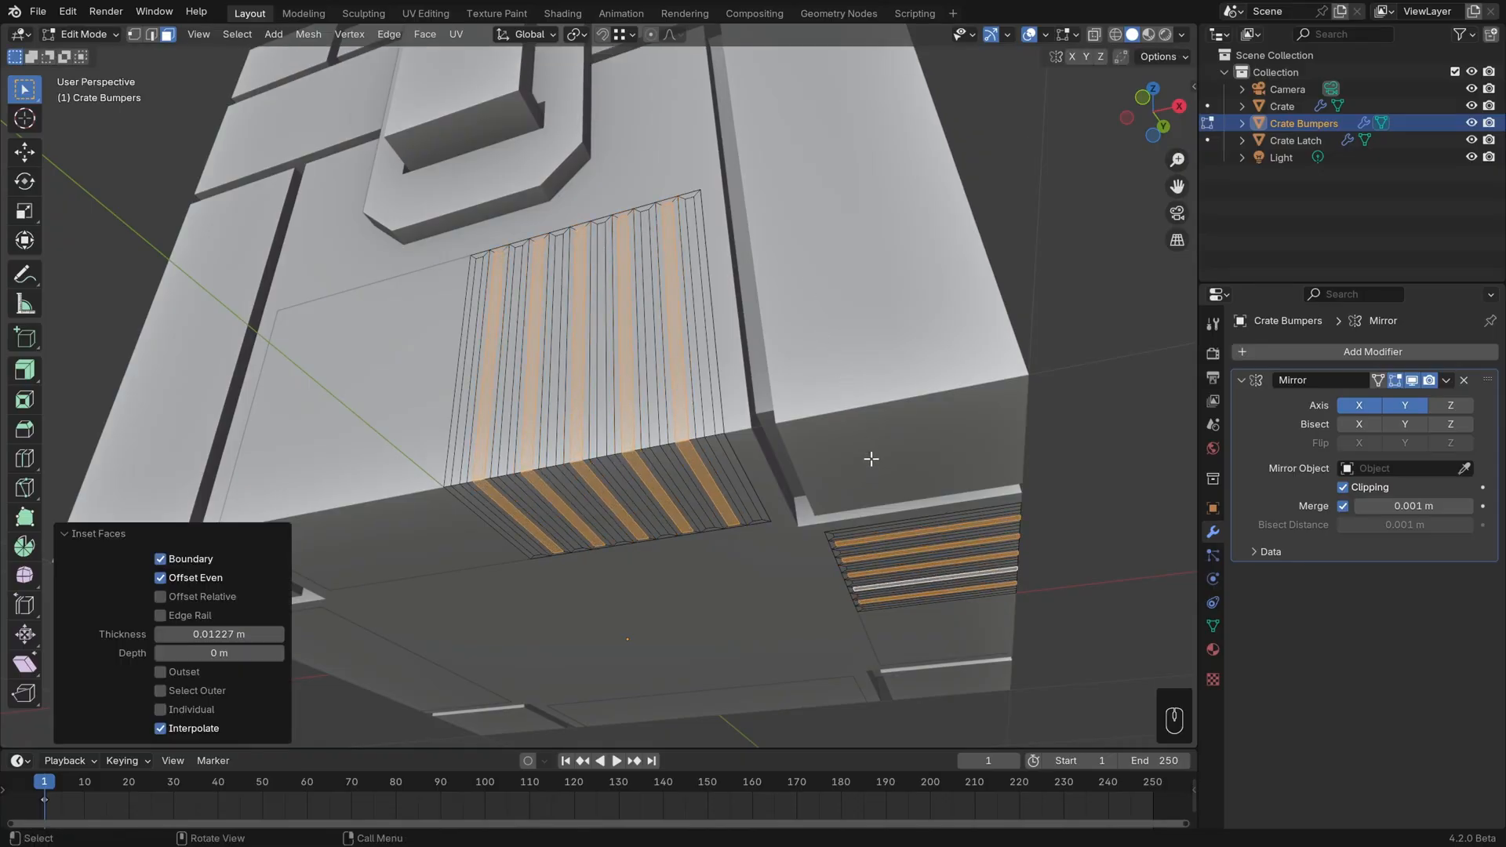
pyautogui.click(230, 634)
pyautogui.press('BackSpace')
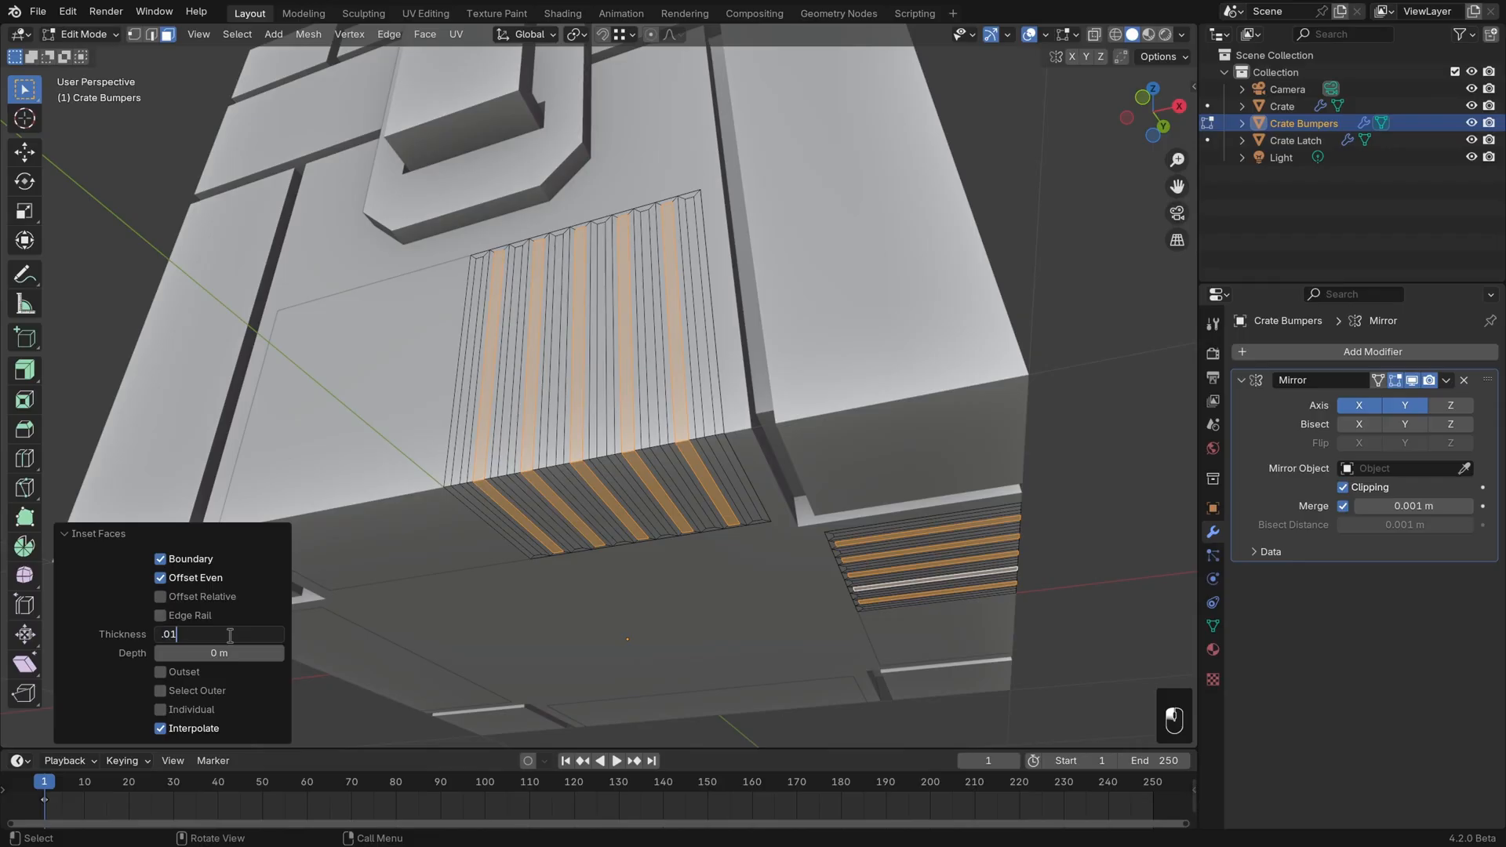
pyautogui.write('.015')
pyautogui.press('Return')
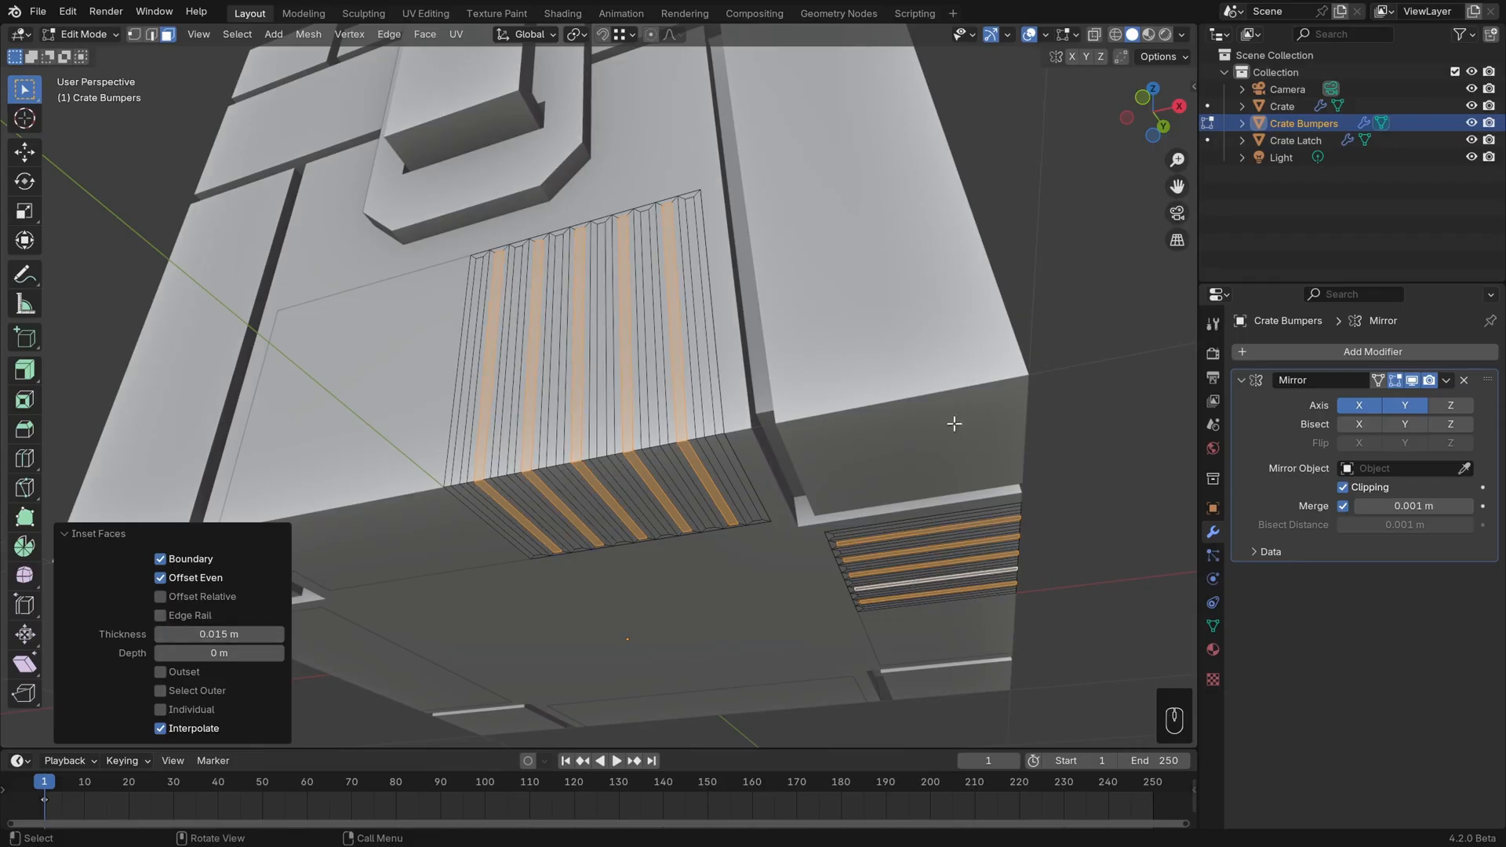
# Add the inner faces of the previously inset strips beneath the latch to the selection, on both the front and underside
pyautogui.moveTo(912, 427)
pyautogui.mouseDown(button='middle')
pyautogui.moveTo(958, 427)
pyautogui.moveTo(917, 410)
pyautogui.mouseUp(button='middle')
pyautogui.scroll(3, 917, 410)
pyautogui.keyDown('shift'); pyautogui.click(590, 506); pyautogui.keyUp('shift')
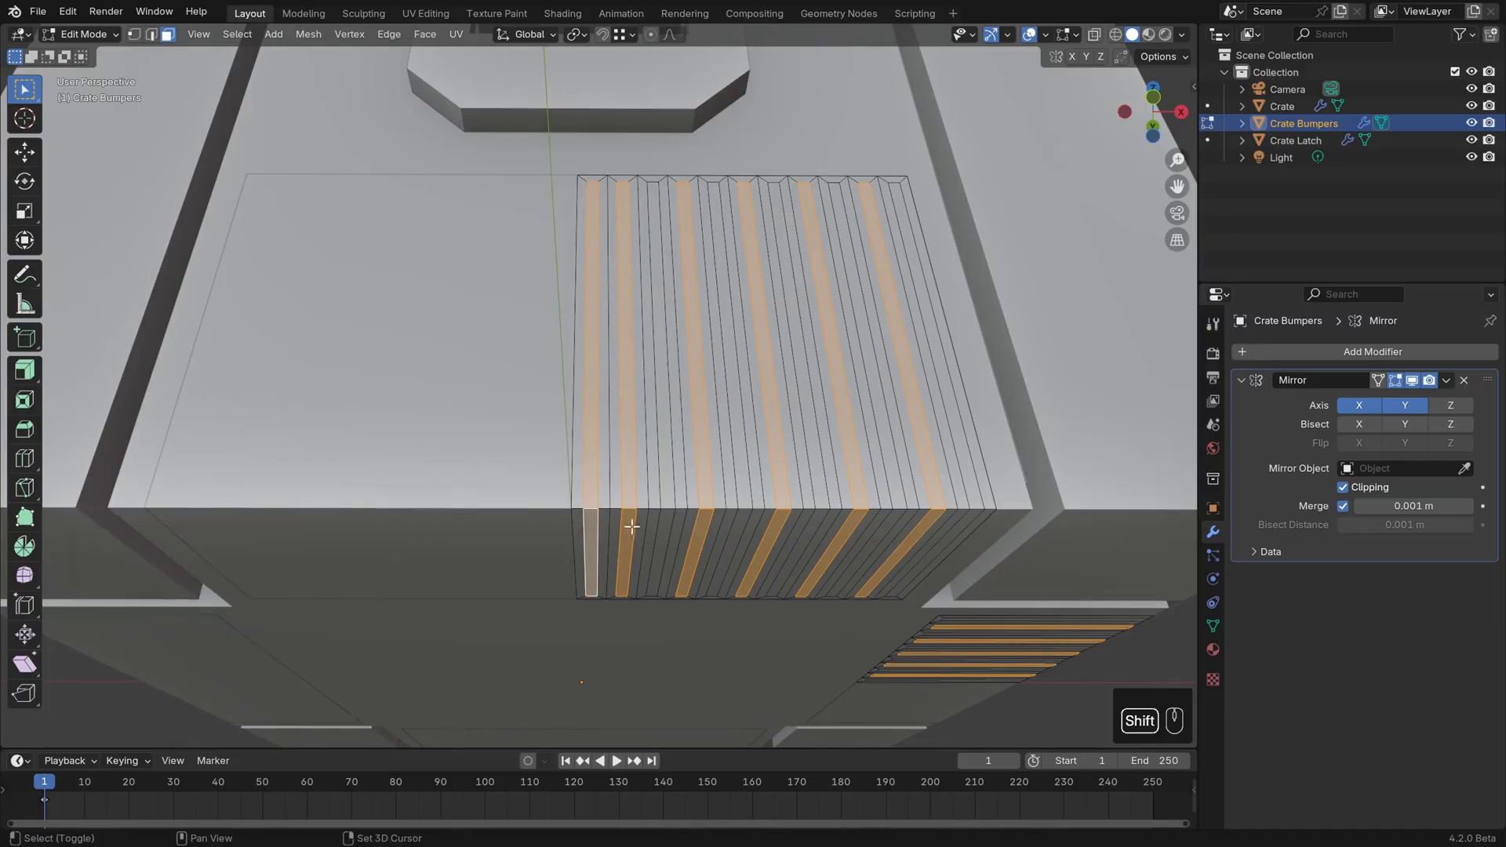
pyautogui.keyDown('shift'); pyautogui.click(668, 506); pyautogui.keyUp('shift')
pyautogui.keyDown('shift'); pyautogui.moveTo(667, 520); pyautogui.dragTo(722, 520, button='middle'); pyautogui.keyUp('shift')
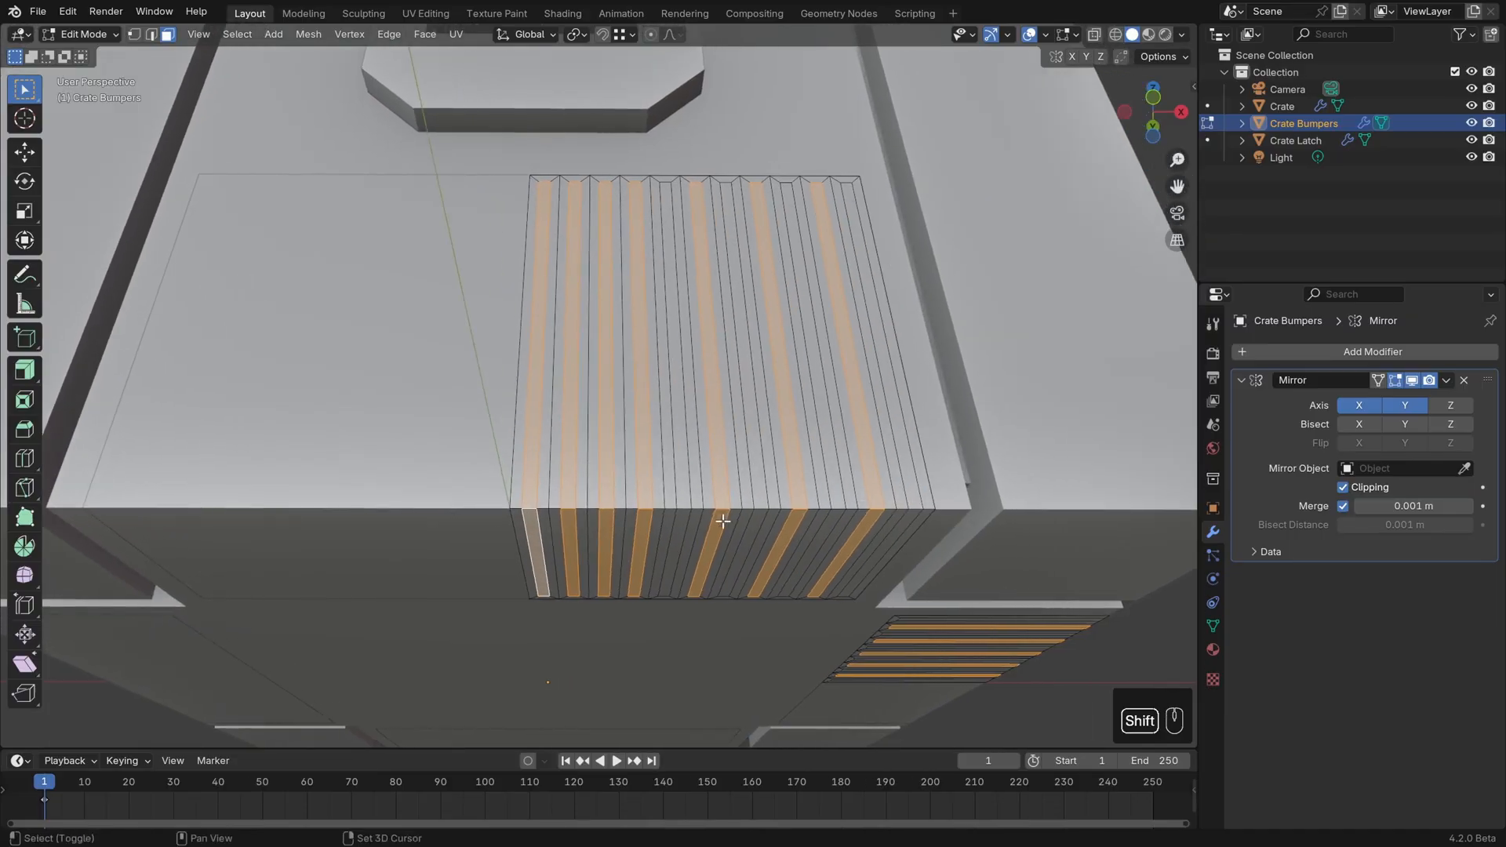
pyautogui.keyDown('shift'); pyautogui.click(679, 511); pyautogui.keyUp('shift')
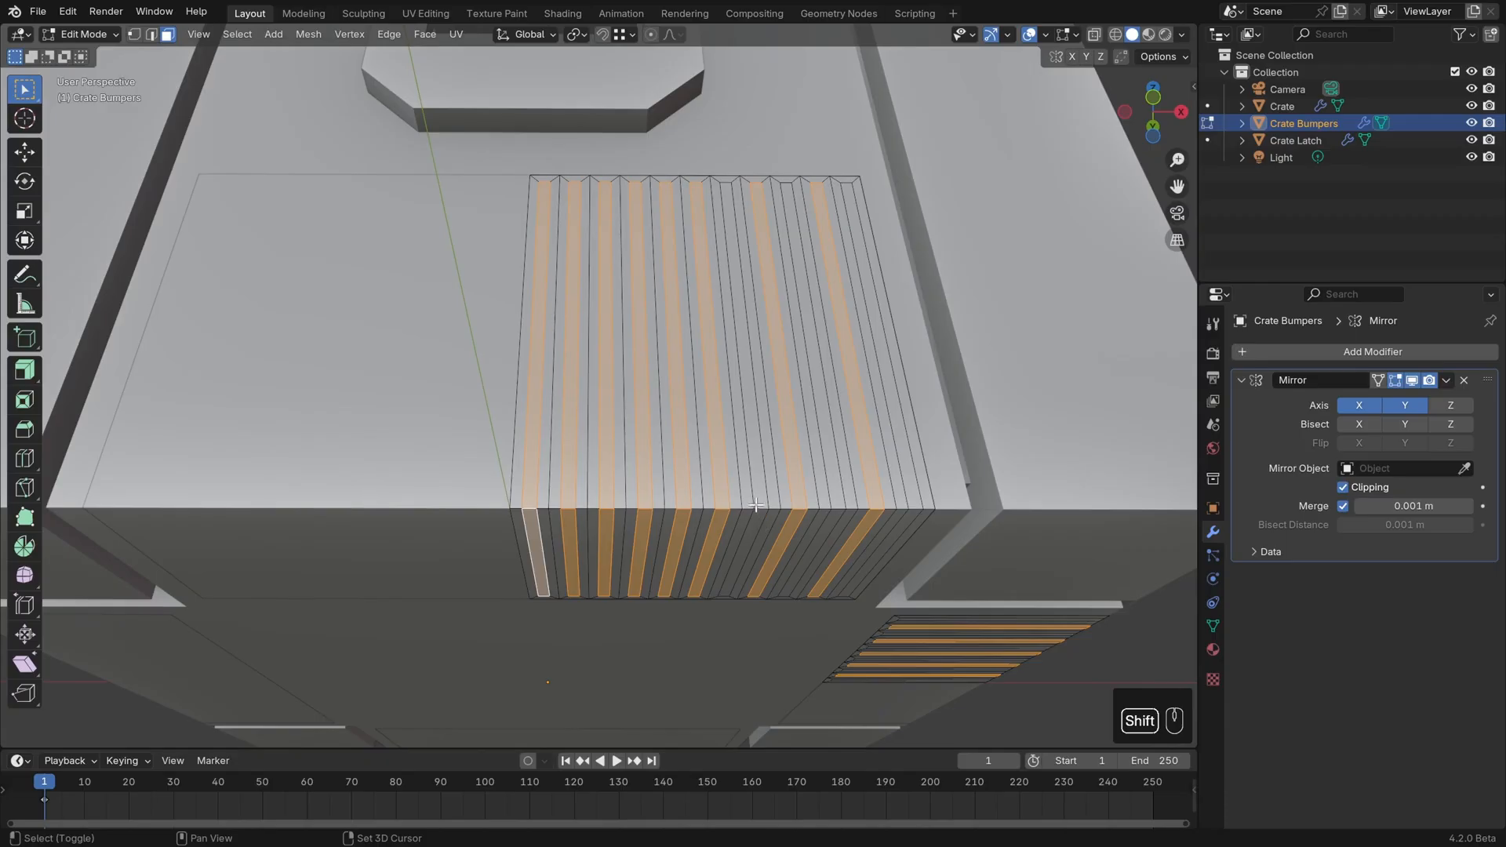
pyautogui.keyDown('shift'); pyautogui.click(759, 510); pyautogui.keyUp('shift')
pyautogui.keyDown('shift'); pyautogui.moveTo(759, 510); pyautogui.dragTo(640, 508, button='middle'); pyautogui.keyUp('shift')
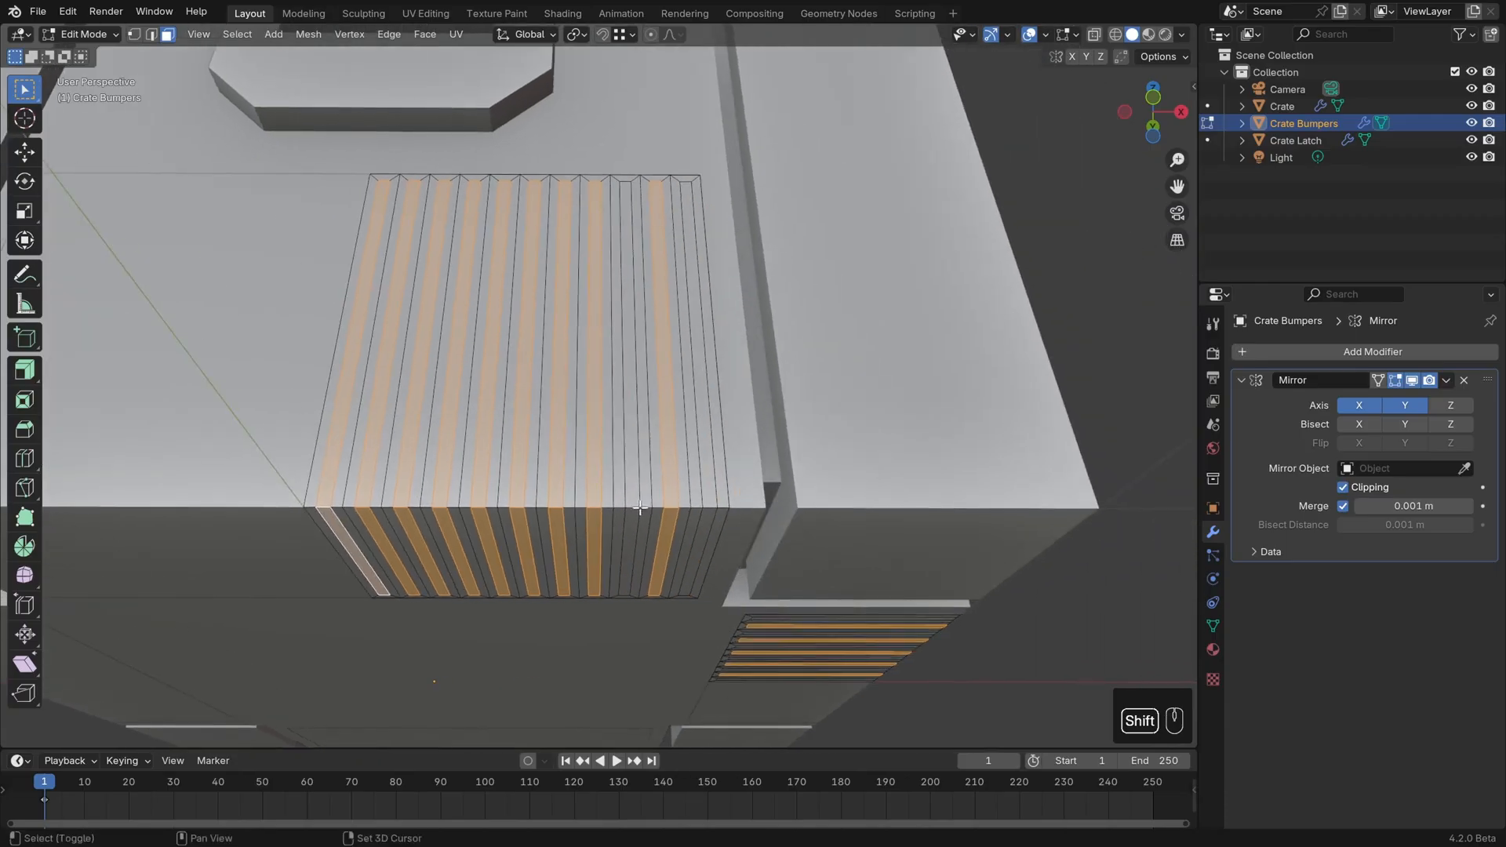
pyautogui.keyDown('shift'); pyautogui.click(634, 512); pyautogui.keyUp('shift')
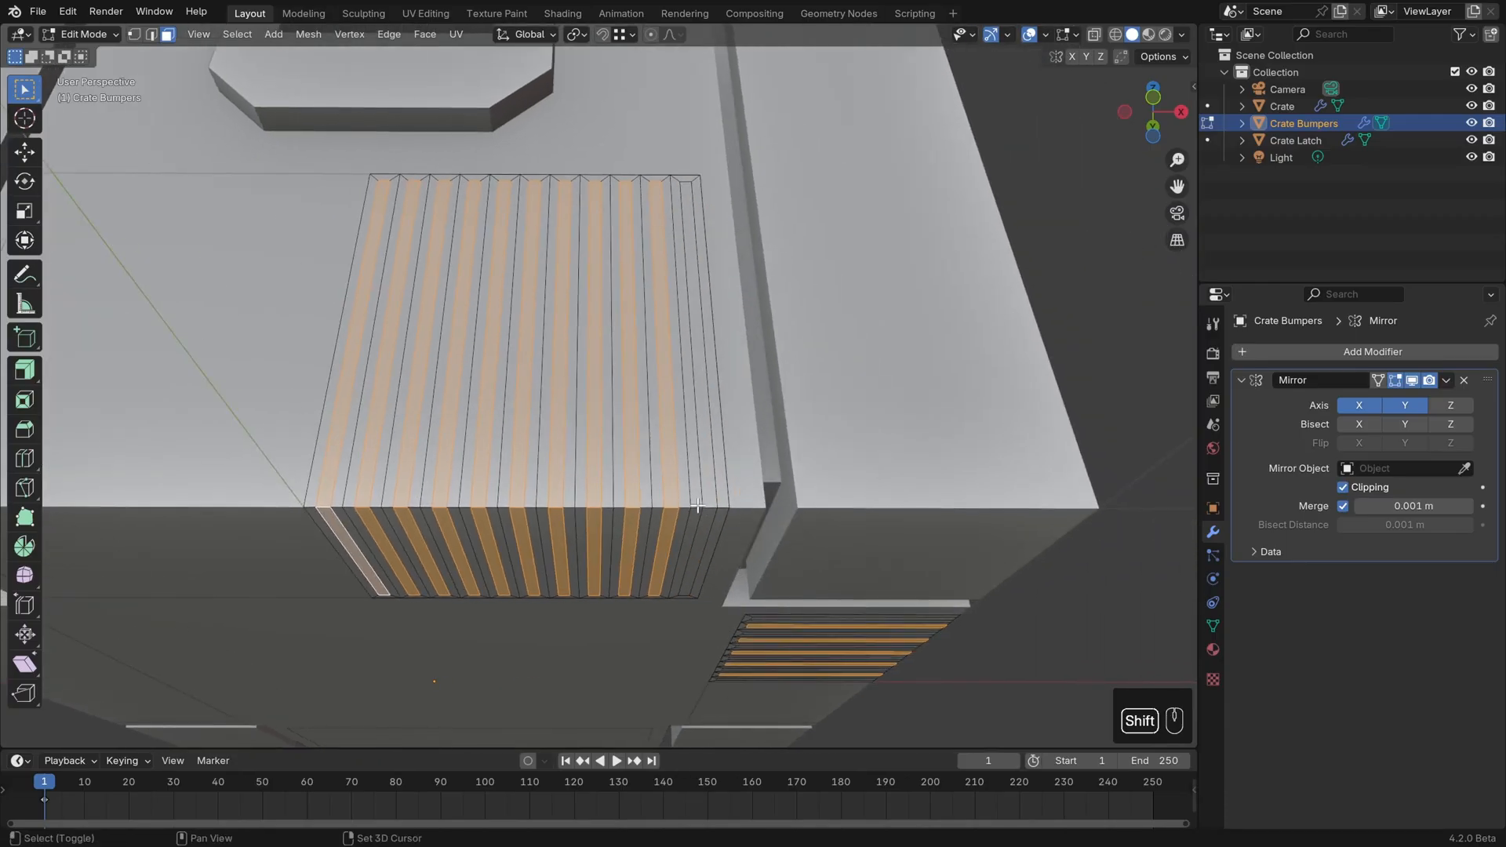
pyautogui.keyDown('shift'); pyautogui.click(703, 504); pyautogui.keyUp('shift')
pyautogui.hotkey('ctrl', 'z')
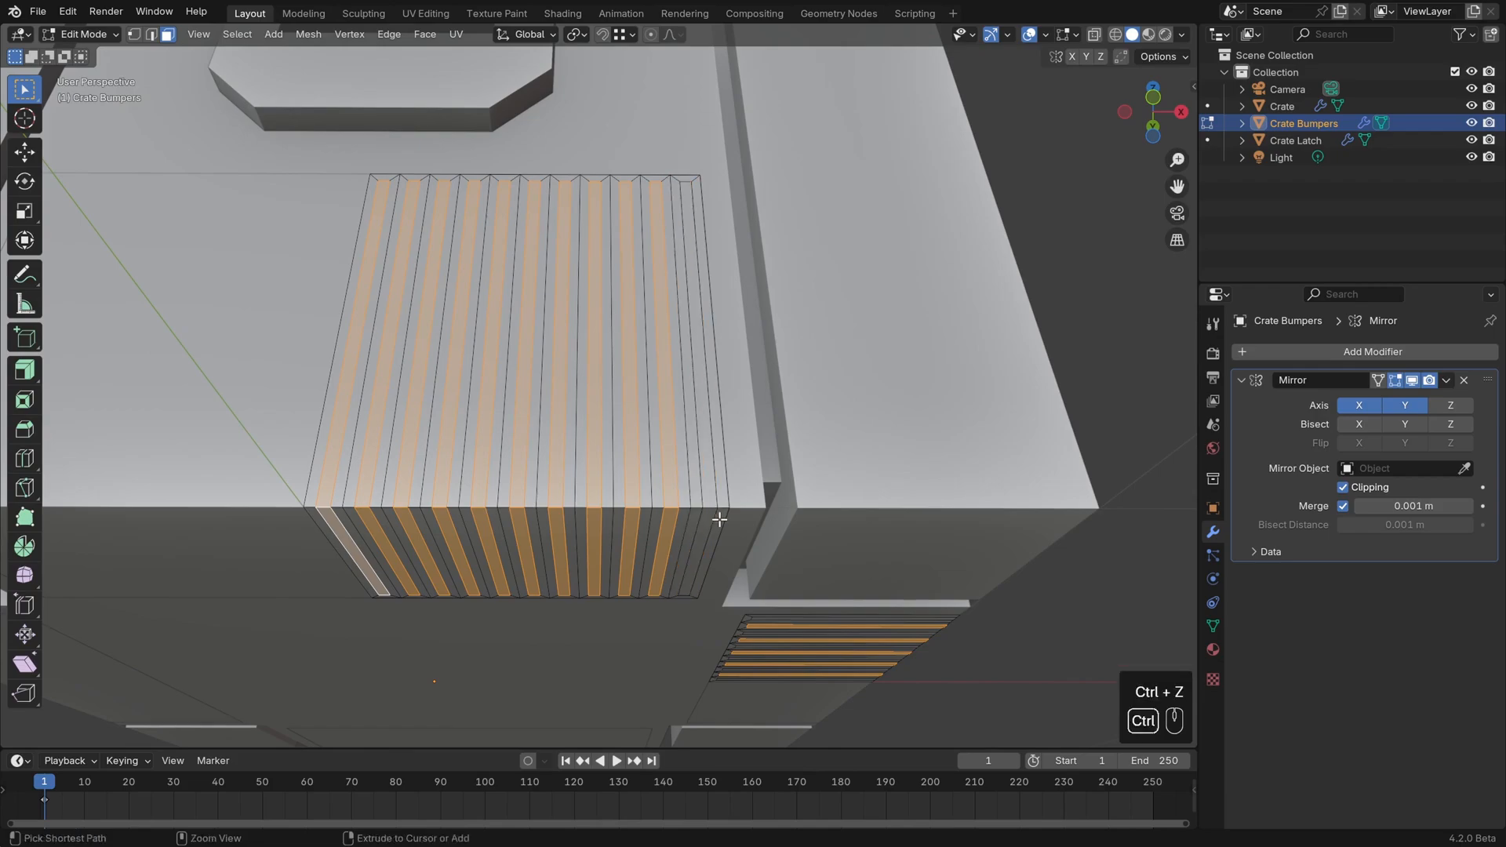
pyautogui.keyDown('shift'); pyautogui.click(709, 508); pyautogui.keyUp('shift')
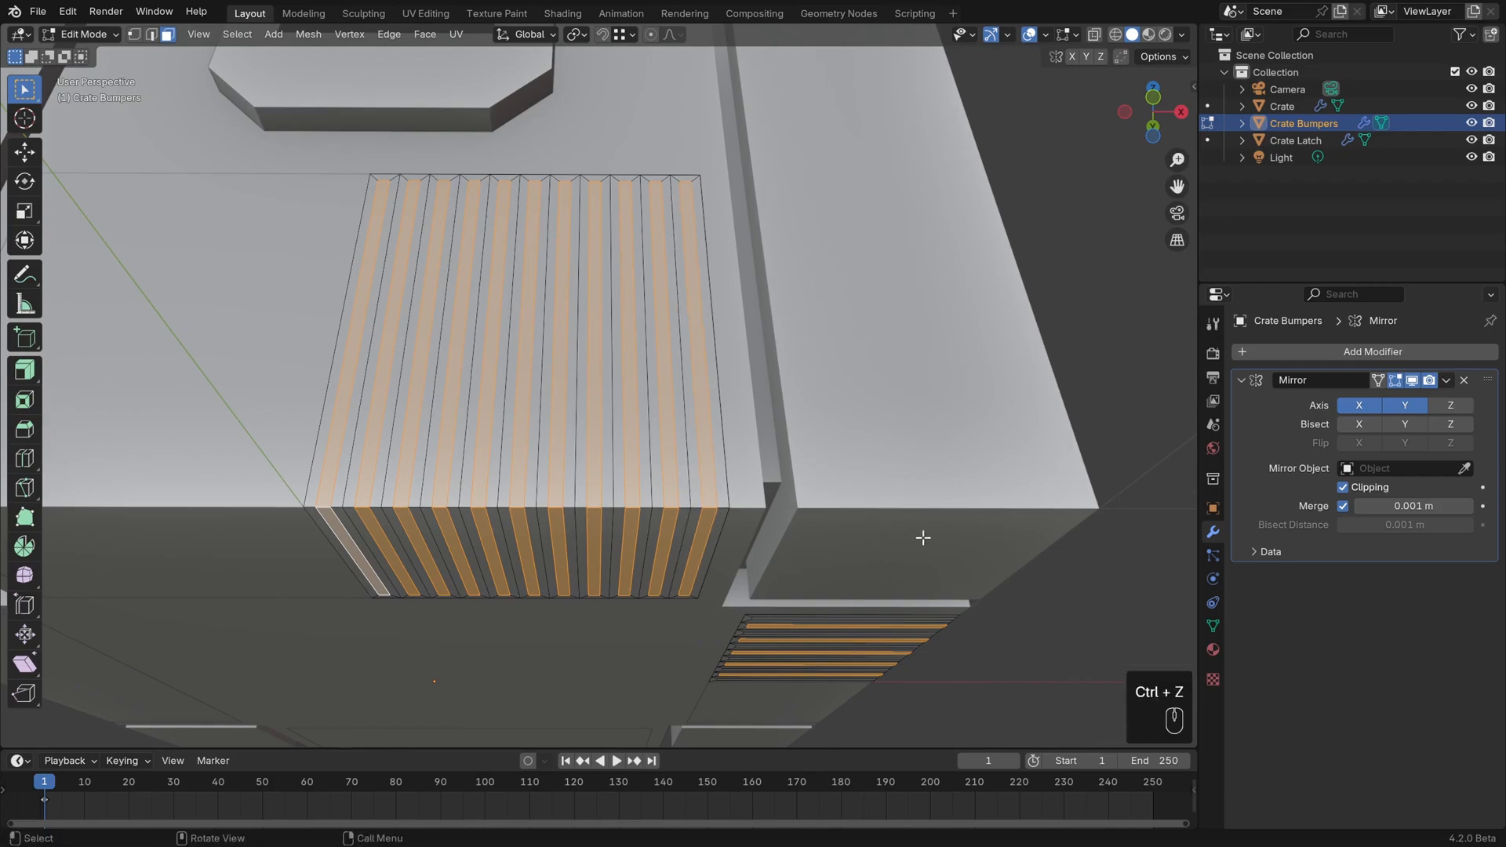
# Add the inner faces of the previously inset strips beneath the recess to the selection, on both the front and underside
pyautogui.moveTo(921, 531); pyautogui.dragTo(628, 491, button='middle')
pyautogui.scroll(5, 801, 498)
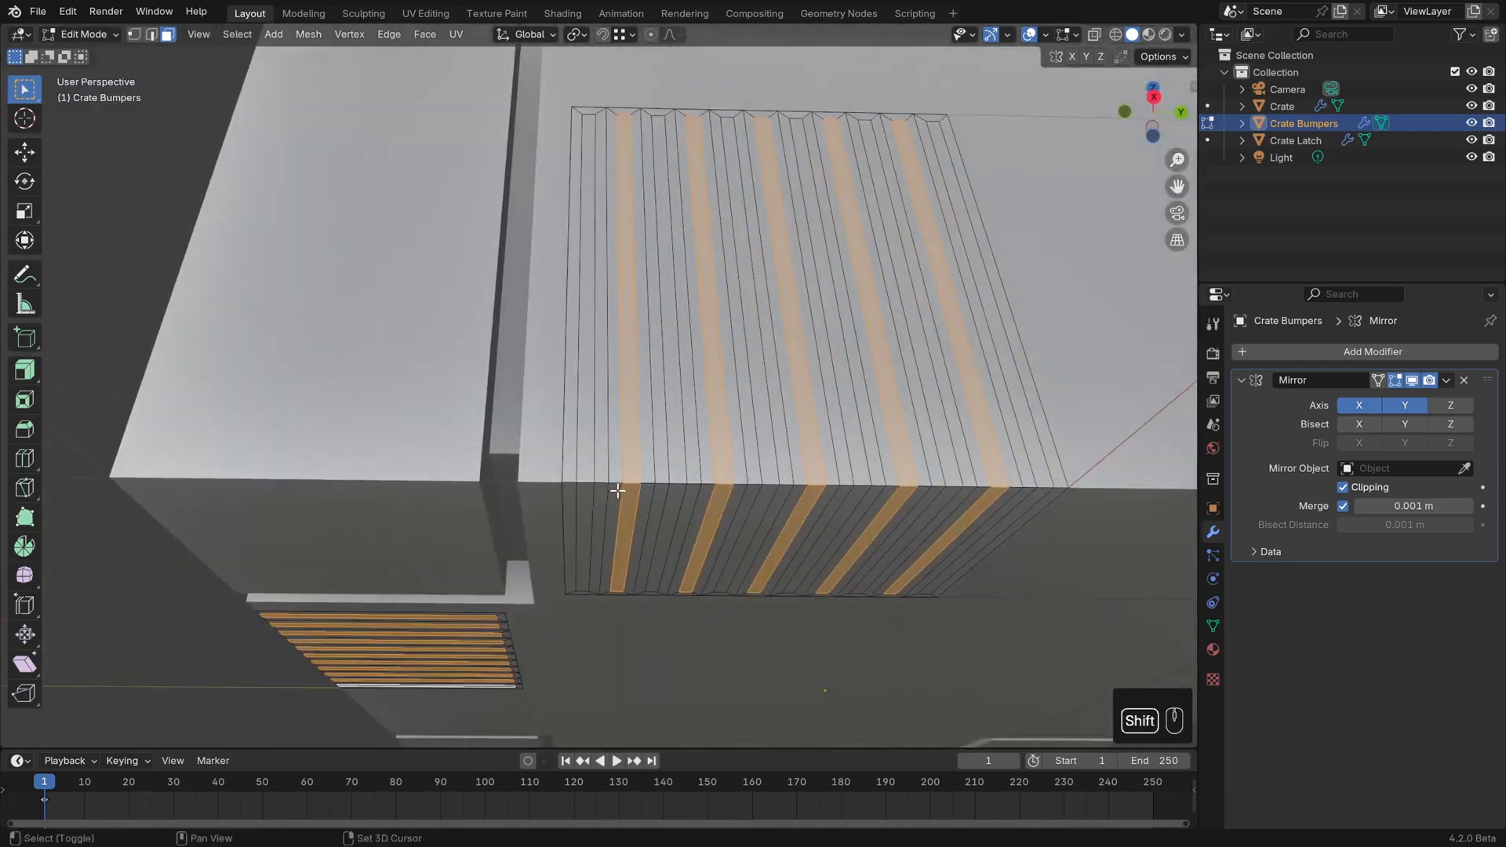
pyautogui.keyDown('shift'); pyautogui.moveTo(580, 476); pyautogui.dragTo(587, 488); pyautogui.keyUp('shift')
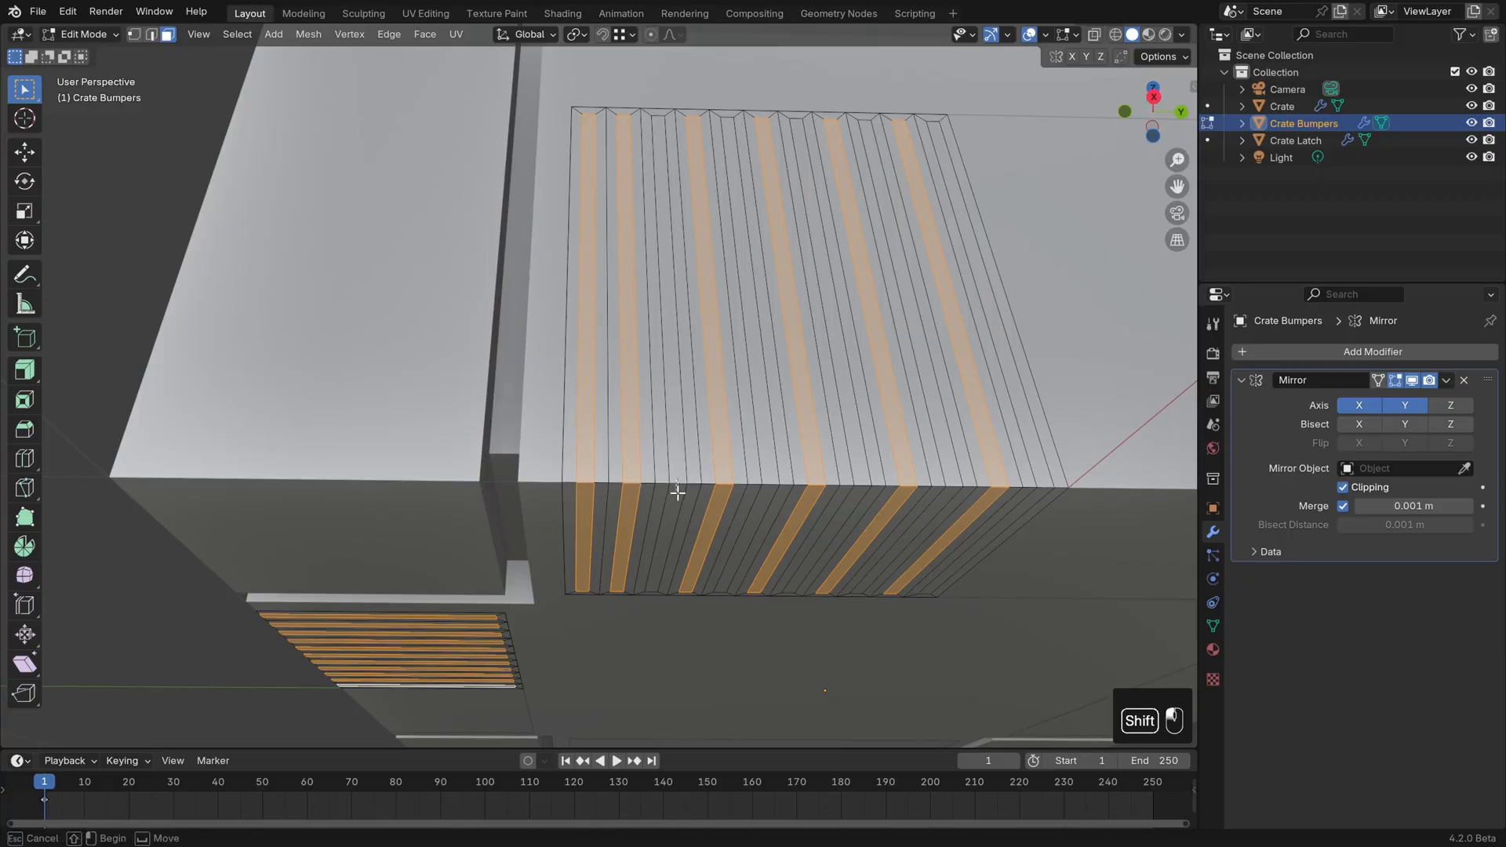
pyautogui.keyDown('shift'); pyautogui.click(676, 494); pyautogui.keyUp('shift')
pyautogui.keyDown('shift'); pyautogui.click(765, 493); pyautogui.keyUp('shift')
pyautogui.moveTo(847, 504); pyautogui.dragTo(752, 484, button='middle')
pyautogui.keyDown('shift'); pyautogui.click(758, 496); pyautogui.keyUp('shift')
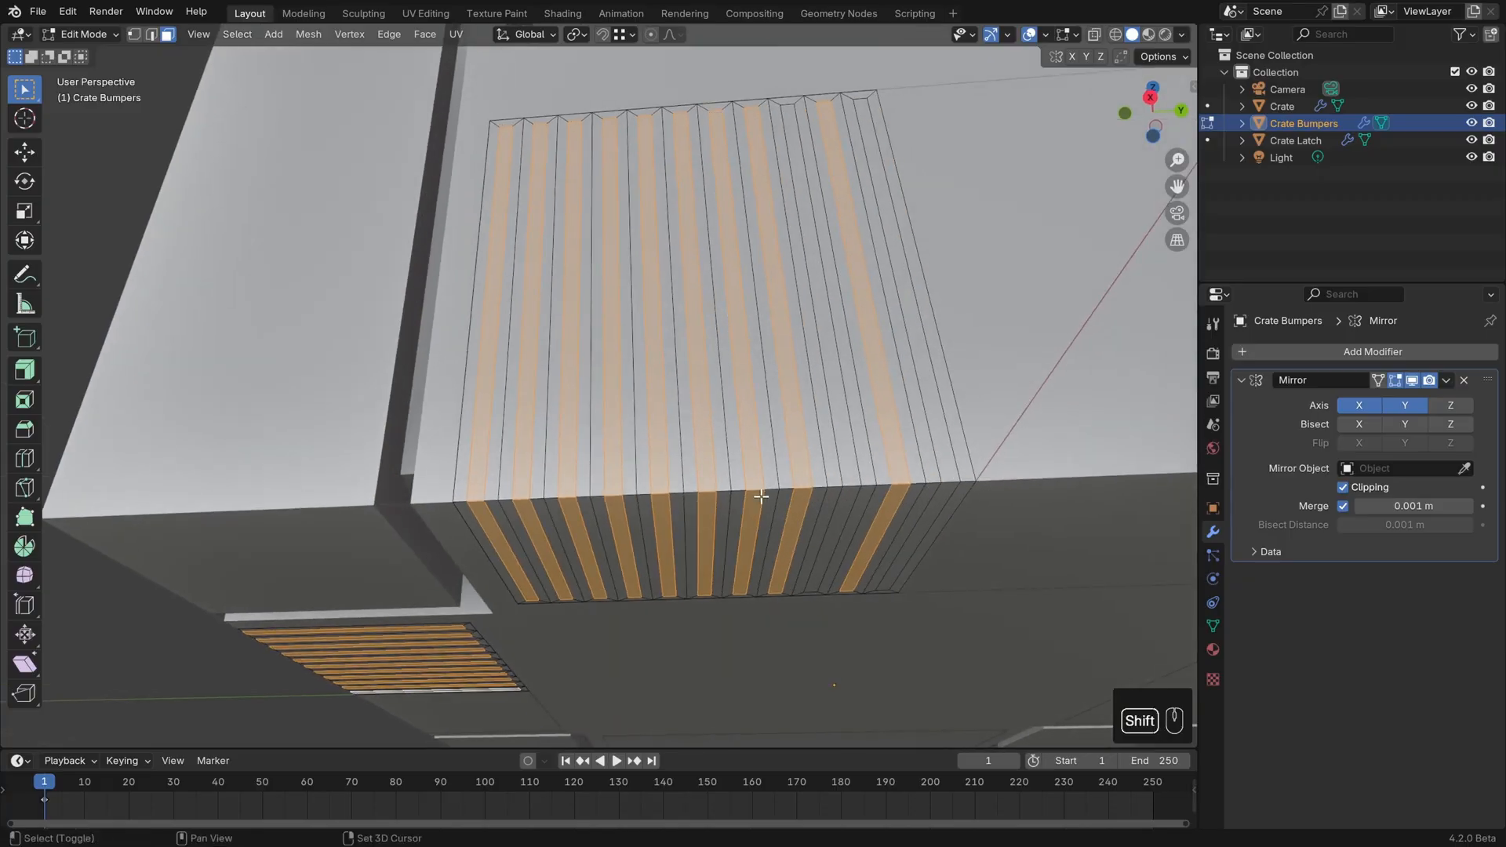
pyautogui.keyDown('shift'); pyautogui.click(855, 488); pyautogui.keyUp('shift')
pyautogui.keyDown('shift'); pyautogui.moveTo(944, 488); pyautogui.dragTo(949, 484); pyautogui.keyUp('shift')
# Add the inner faces of the previously inset strips on the upper bumper panel to the selection, on both top and front
pyautogui.scroll(-7, 948, 485)
pyautogui.moveTo(773, 338); pyautogui.dragTo(714, 451, button='middle')
pyautogui.keyDown('shift'); pyautogui.moveTo(710, 432); pyautogui.dragTo(697, 504, button='middle'); pyautogui.keyUp('shift')
pyautogui.scroll(8, 672, 359)
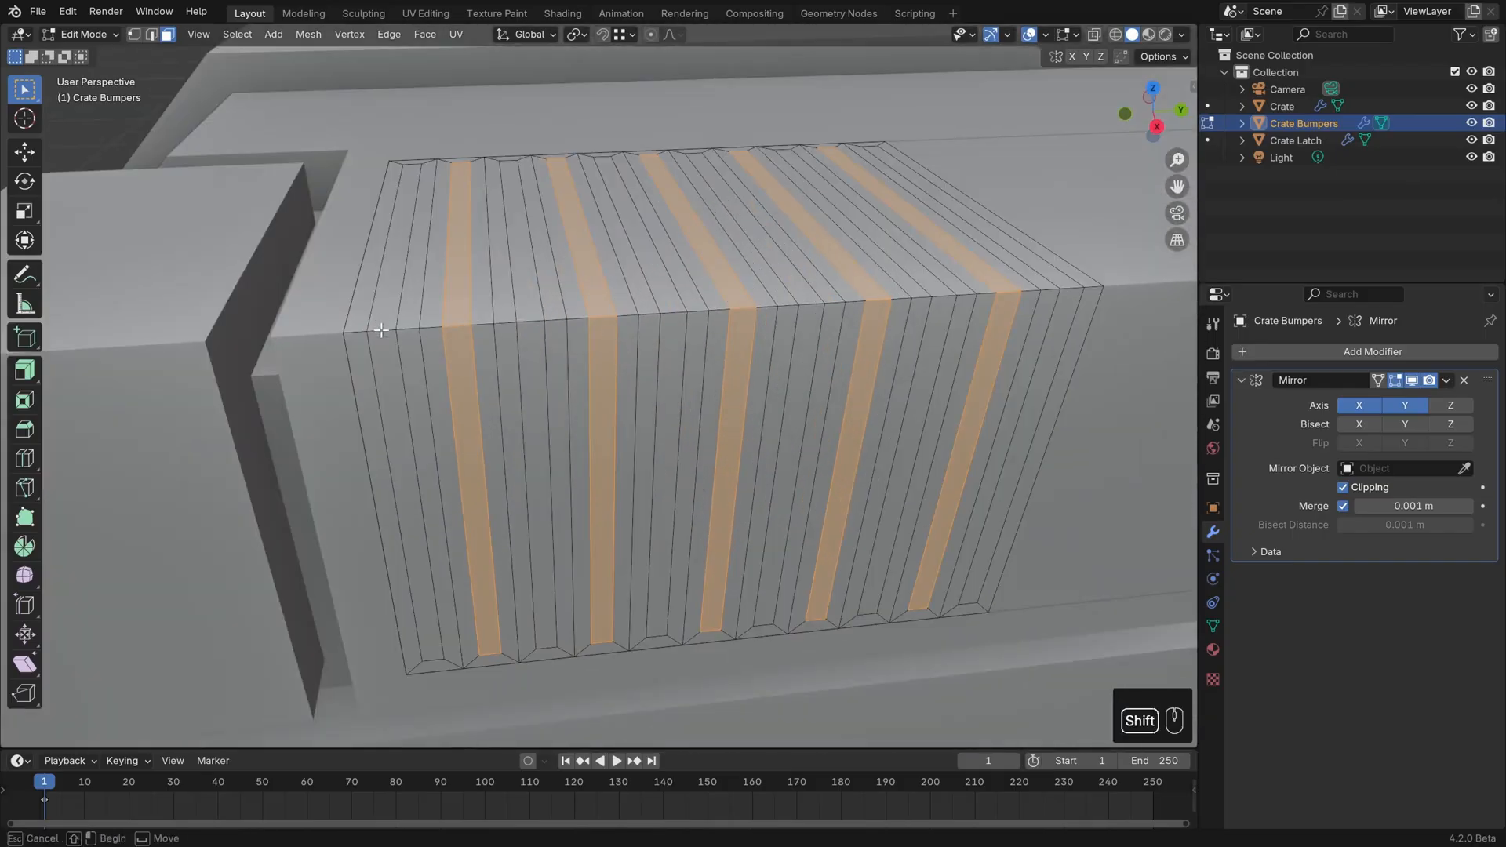
pyautogui.keyDown('shift'); pyautogui.click(394, 333); pyautogui.keyUp('shift')
pyautogui.keyDown('shift'); pyautogui.click(547, 335); pyautogui.keyUp('shift')
pyautogui.keyDown('shift'); pyautogui.click(667, 306); pyautogui.keyUp('shift')
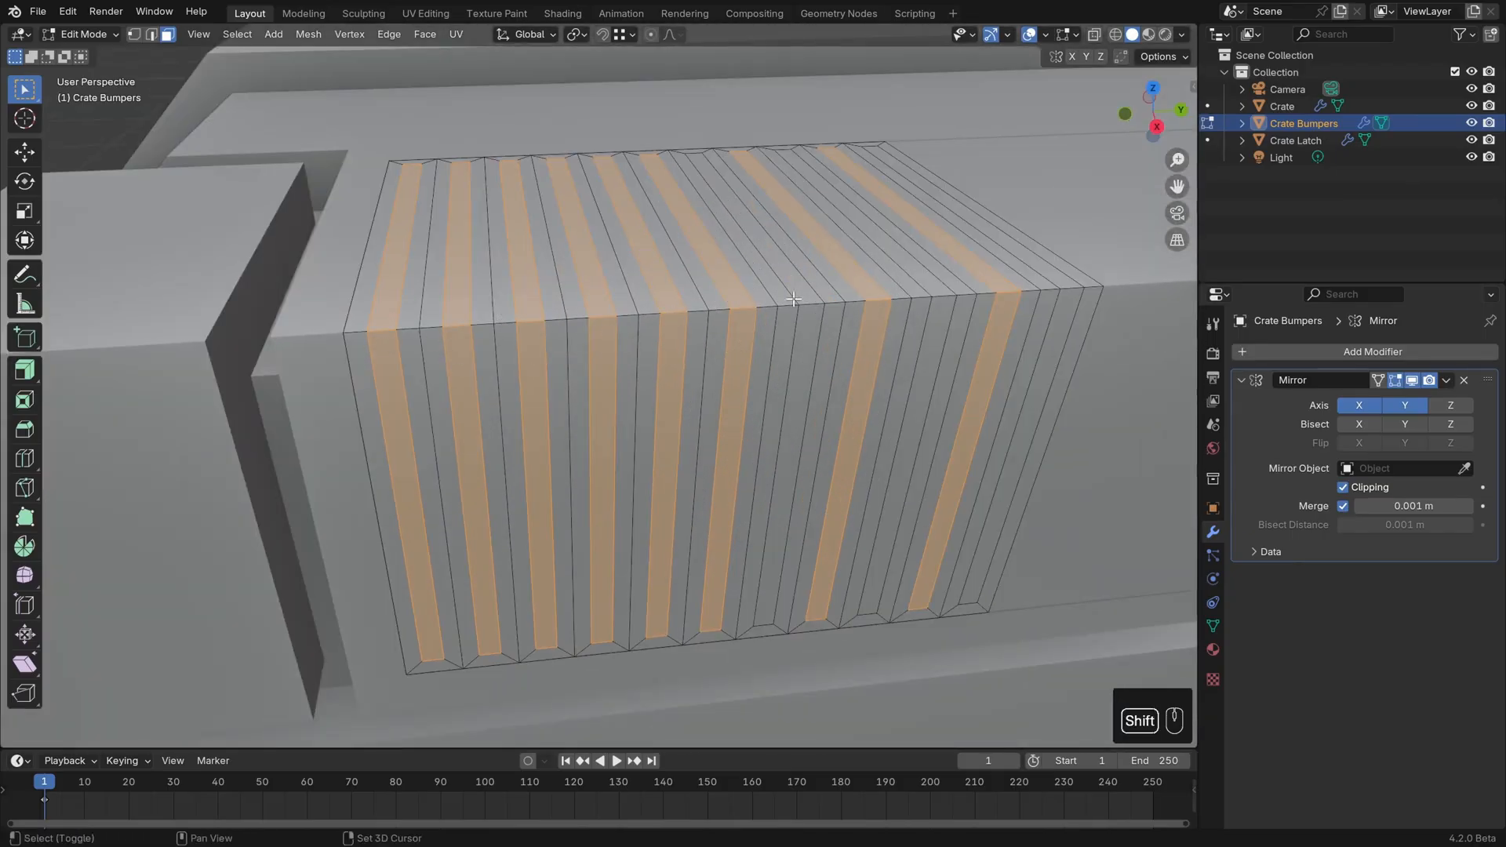
pyautogui.keyDown('shift'); pyautogui.click(809, 306); pyautogui.keyUp('shift')
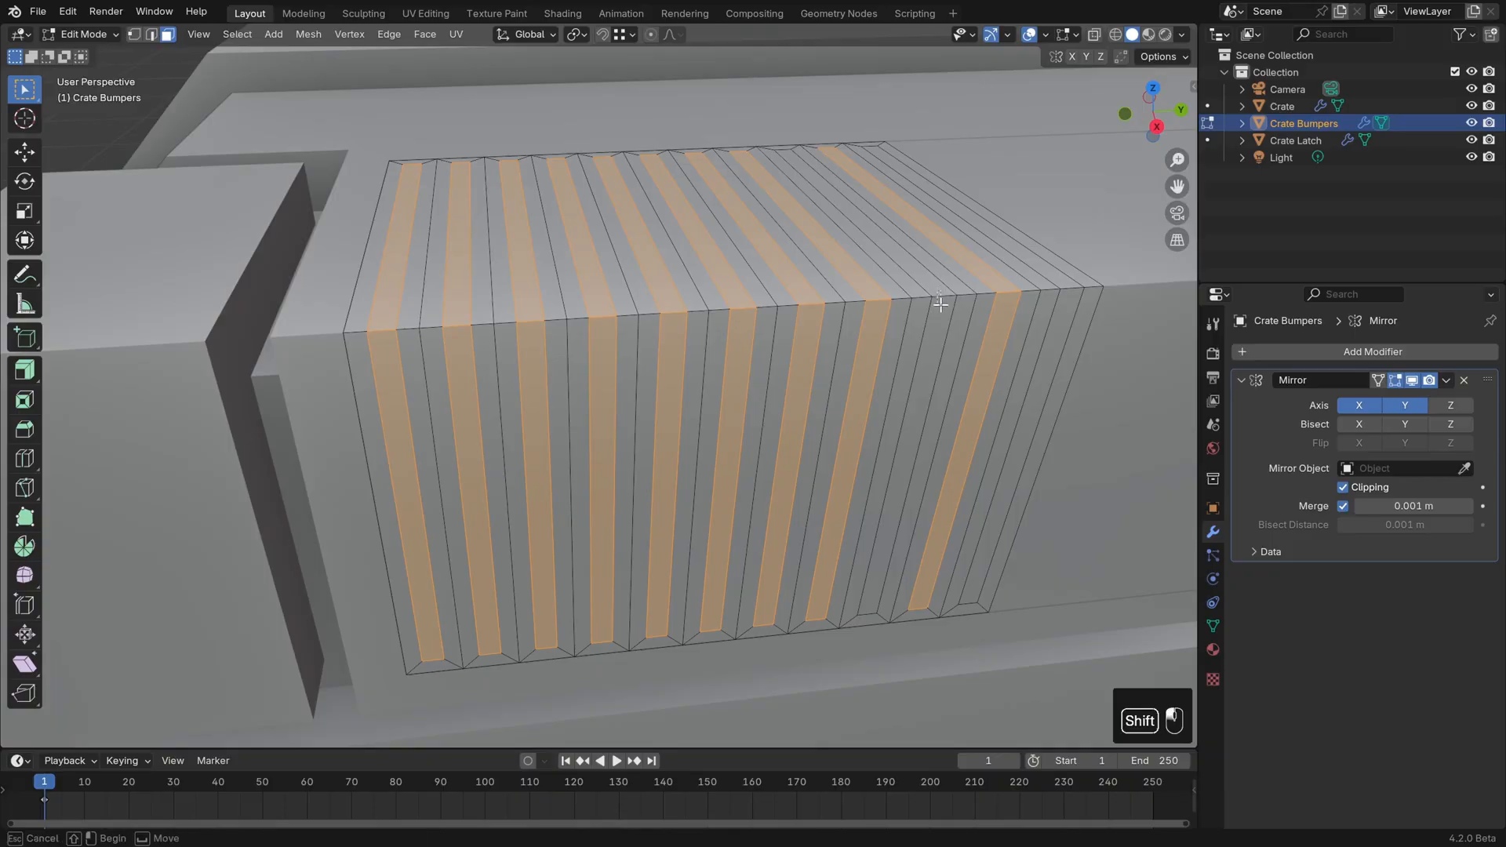
pyautogui.keyDown('shift'); pyautogui.click(938, 295); pyautogui.keyUp('shift')
pyautogui.keyDown('shift'); pyautogui.moveTo(938, 295); pyautogui.dragTo(833, 354, button='middle'); pyautogui.keyUp('shift')
pyautogui.keyDown('shift'); pyautogui.click(833, 357); pyautogui.keyUp('shift')
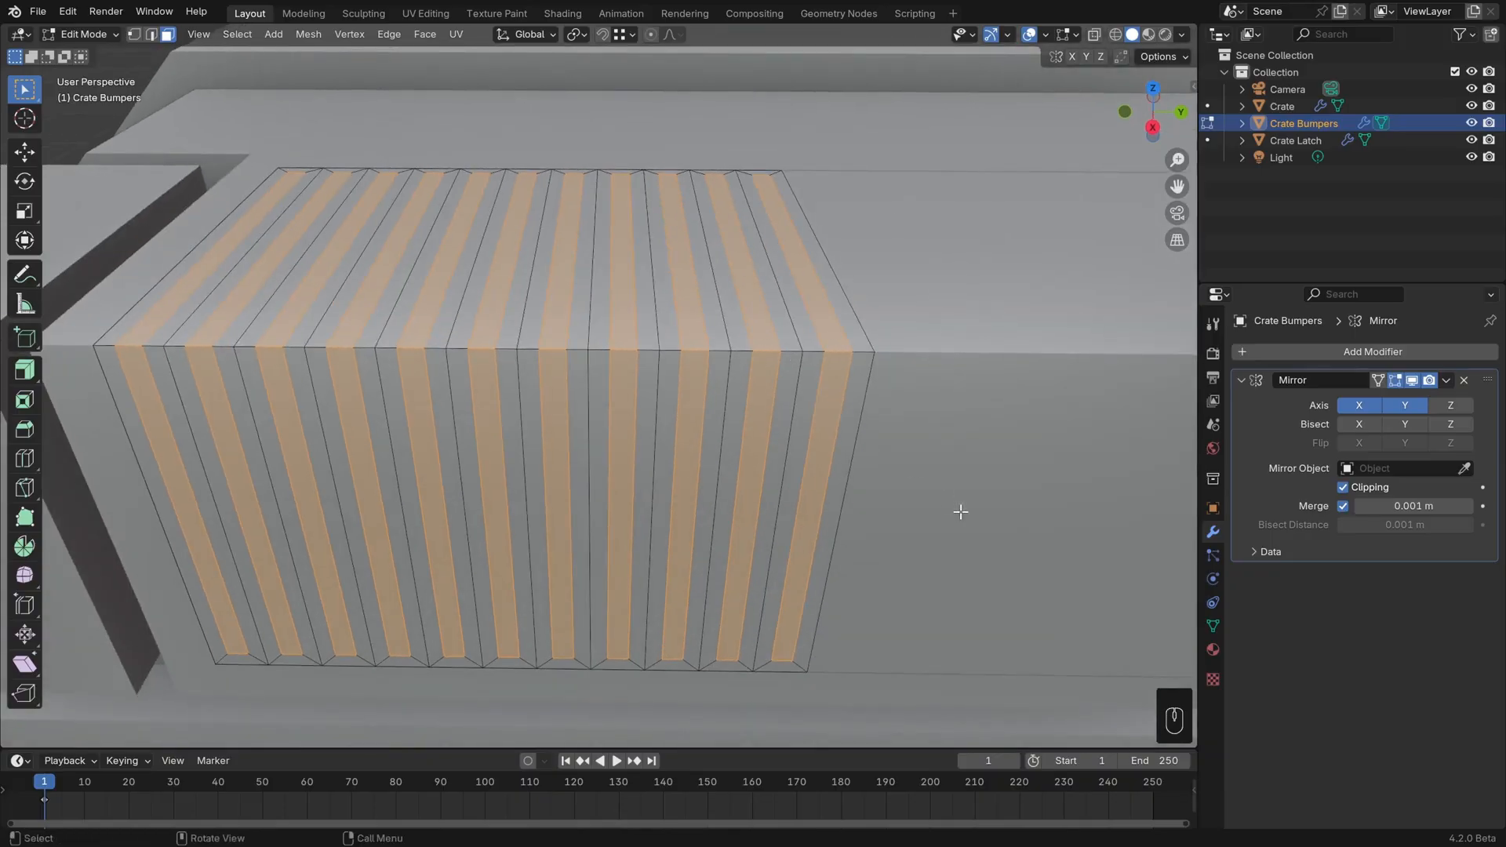
# Extrude all selected inset strips along their normals, about 0.0213 m inward, to form grooves
pyautogui.scroll(-9, 919, 523)
pyautogui.moveTo(842, 499); pyautogui.dragTo(897, 514, button='middle')
pyautogui.scroll(5, 928, 515)
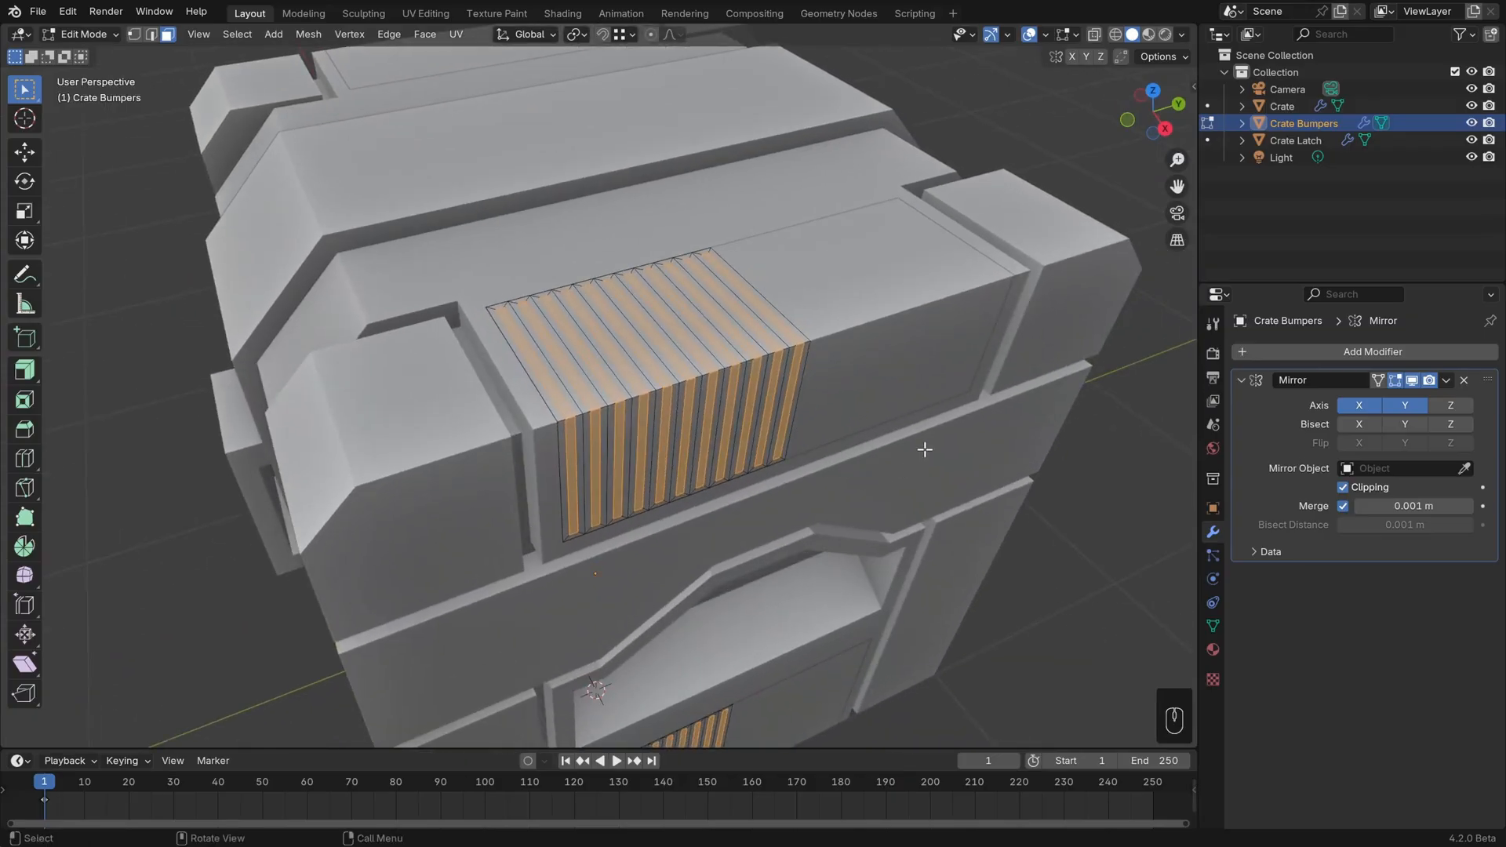
pyautogui.hotkey('alt', 'e')
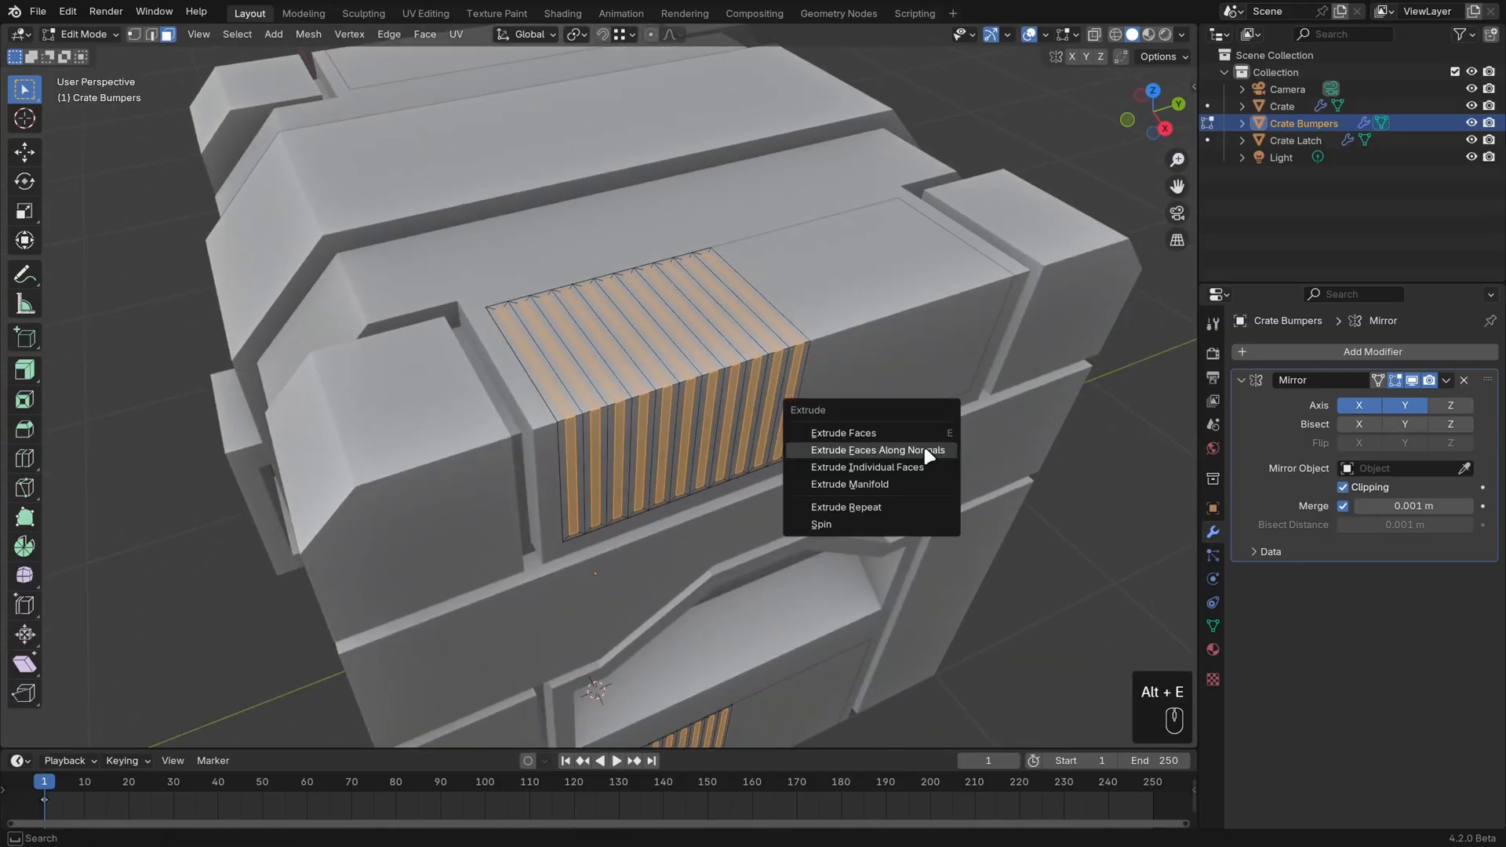
pyautogui.click(912, 449)
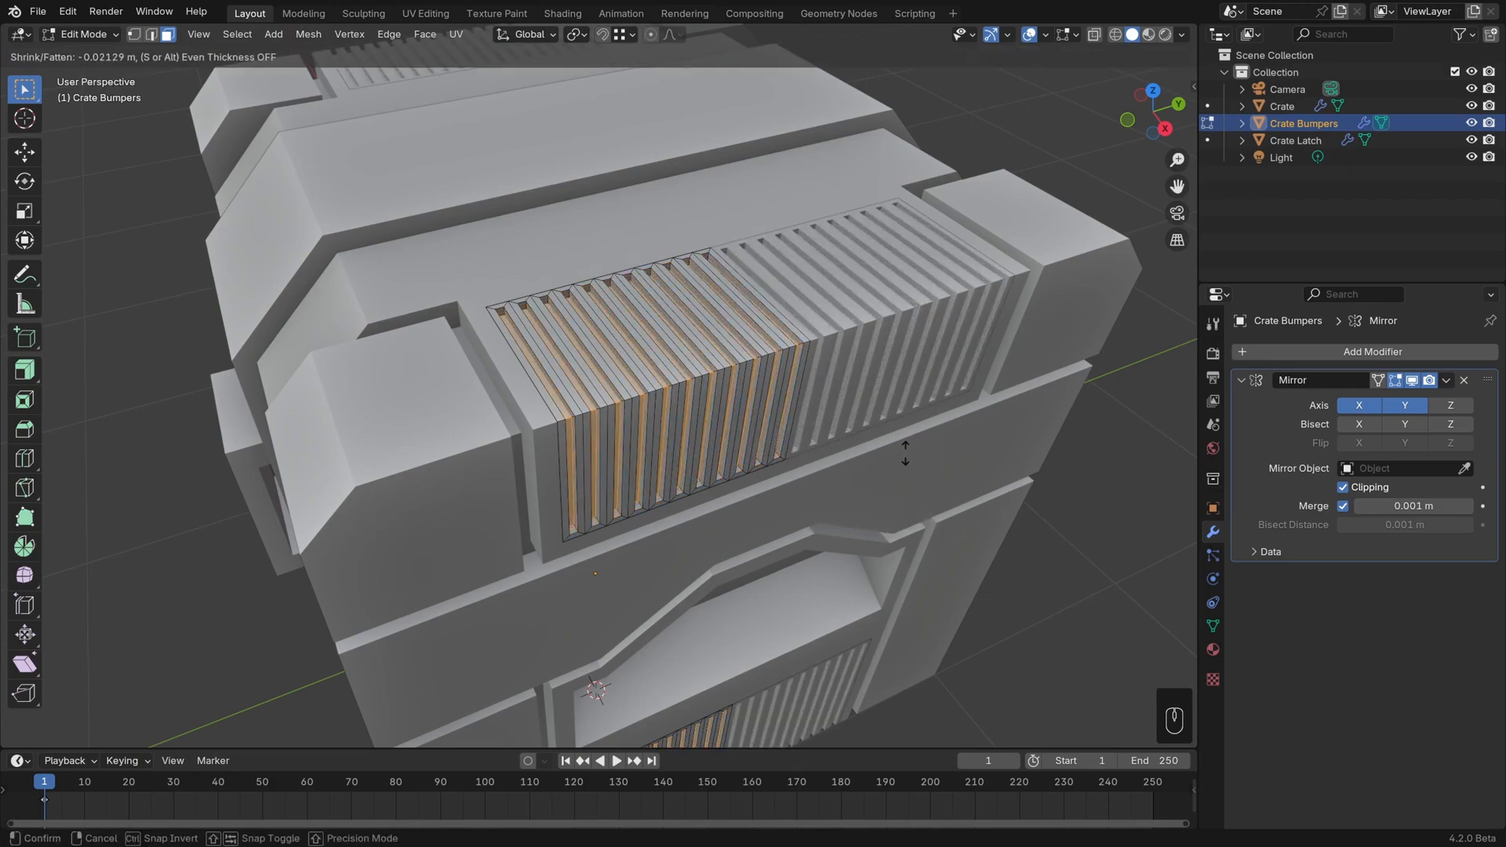
pyautogui.click(907, 454)
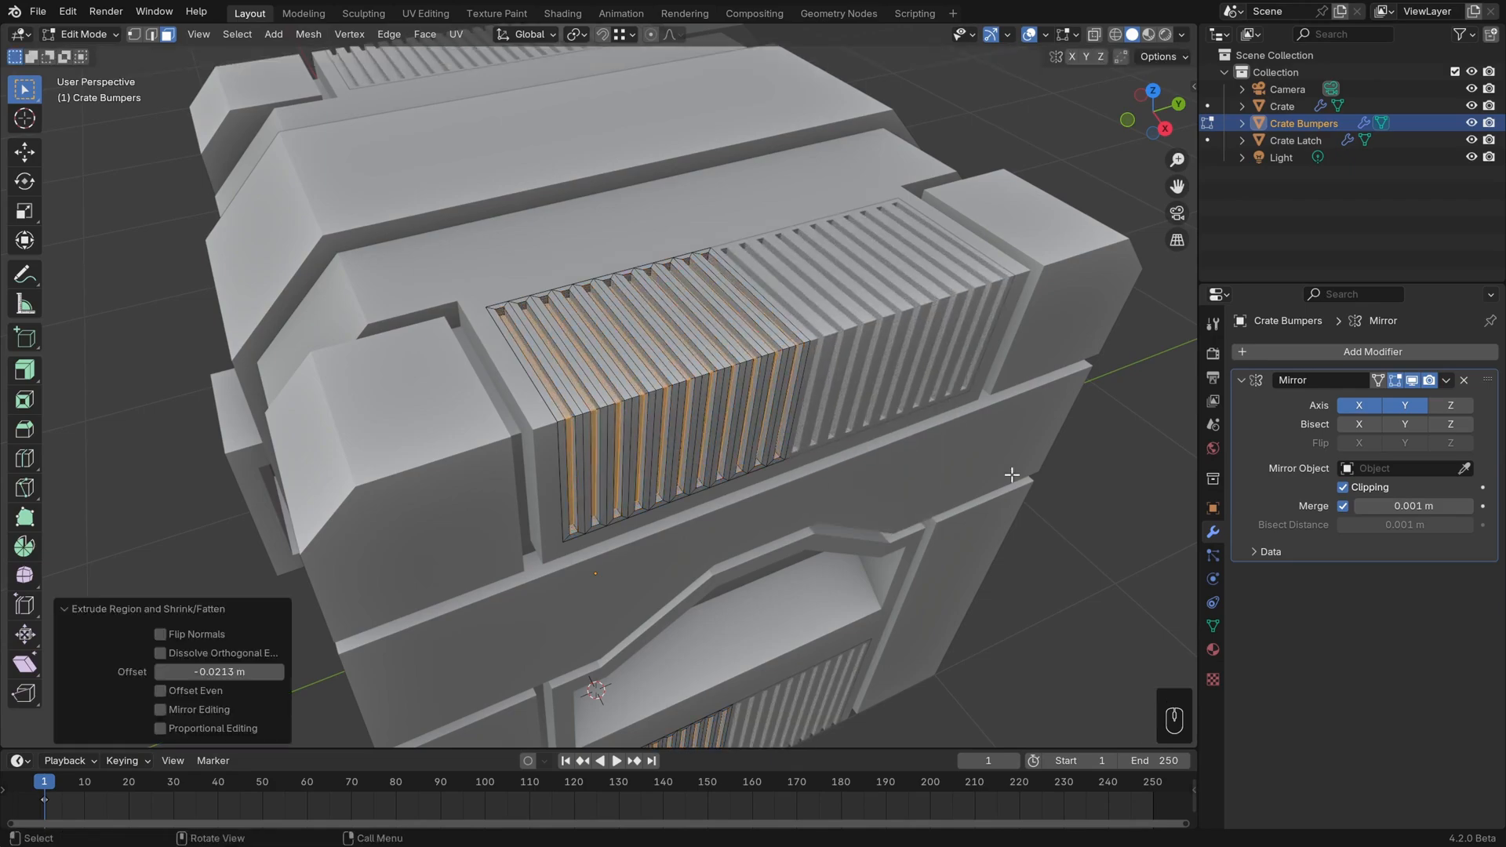
# Finish editing the Crate Bumpers mesh, clear the selection, and open the main Crate object's mesh for face editing
pyautogui.press('Tab')
pyautogui.scroll(-6, 703, 502)
pyautogui.hotkey('alt', 'a')
pyautogui.moveTo(817, 521); pyautogui.dragTo(853, 445, button='middle')
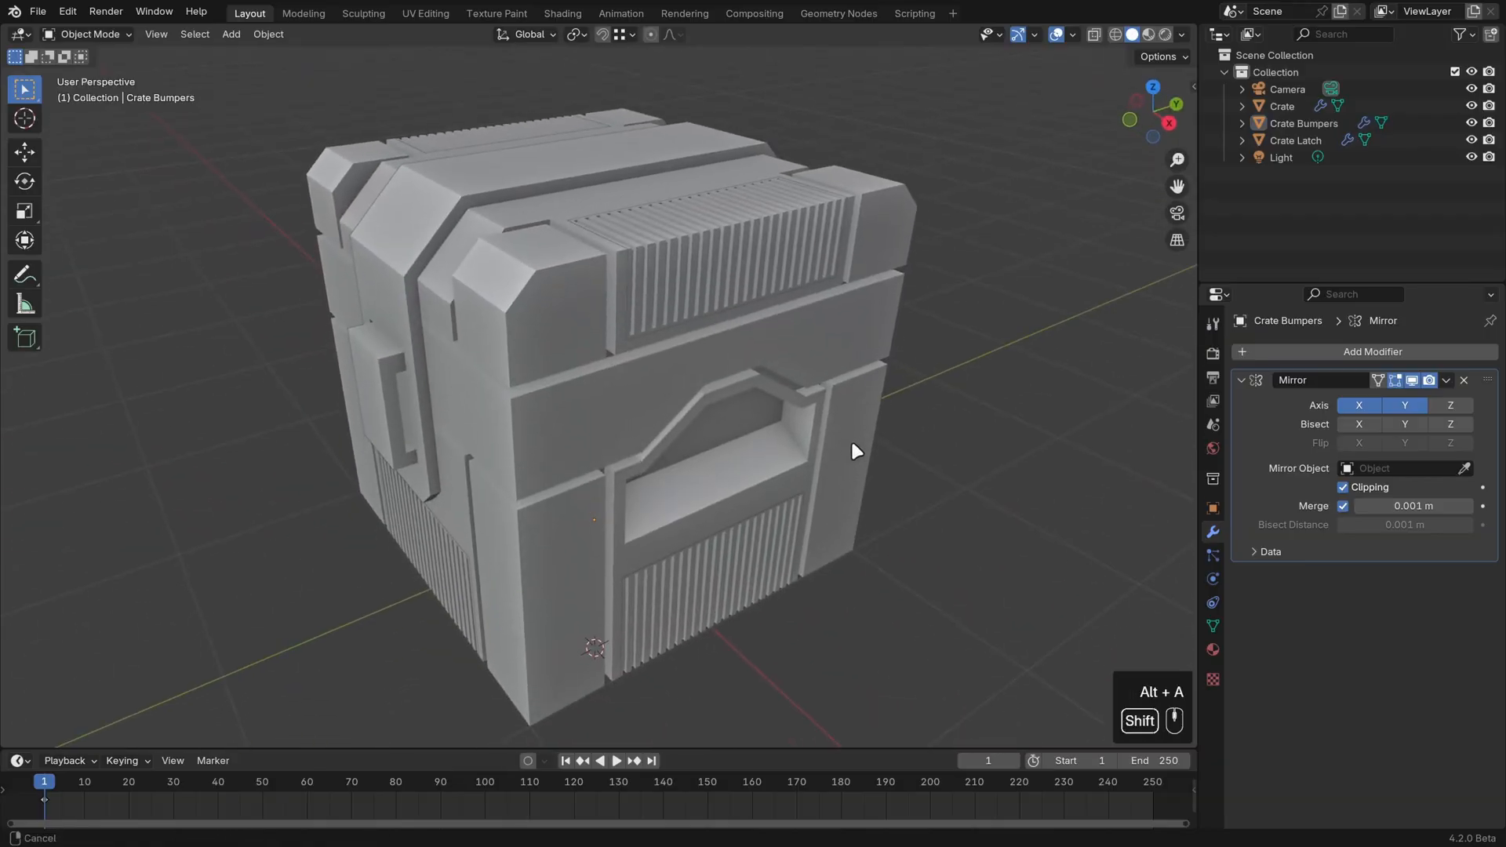
pyautogui.click(855, 451)
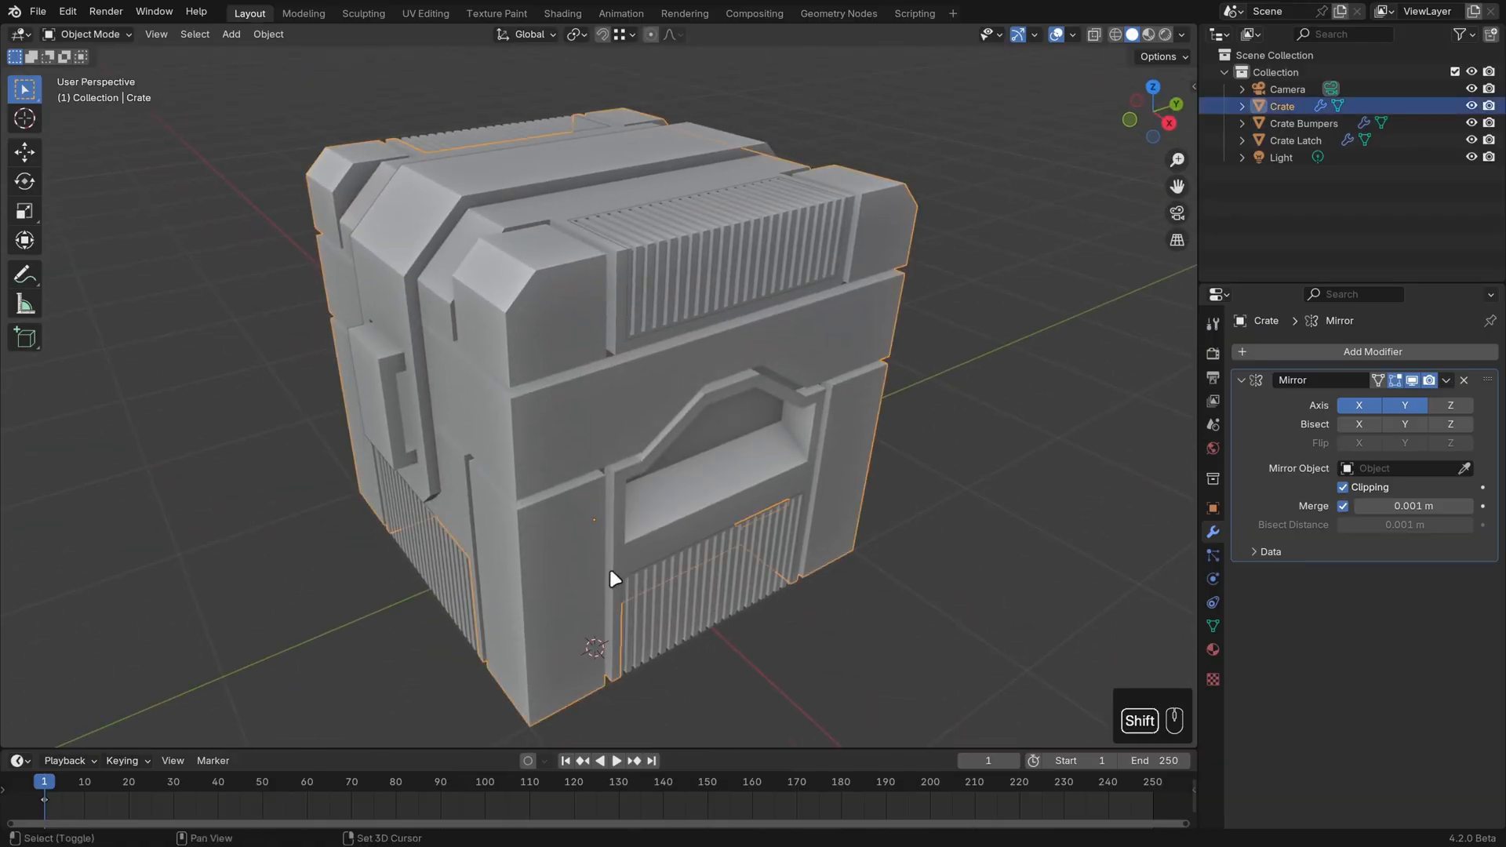
pyautogui.keyDown('shift'); pyautogui.moveTo(612, 578); pyautogui.dragTo(656, 445, button='middle'); pyautogui.keyUp('shift')
pyautogui.press('Tab')
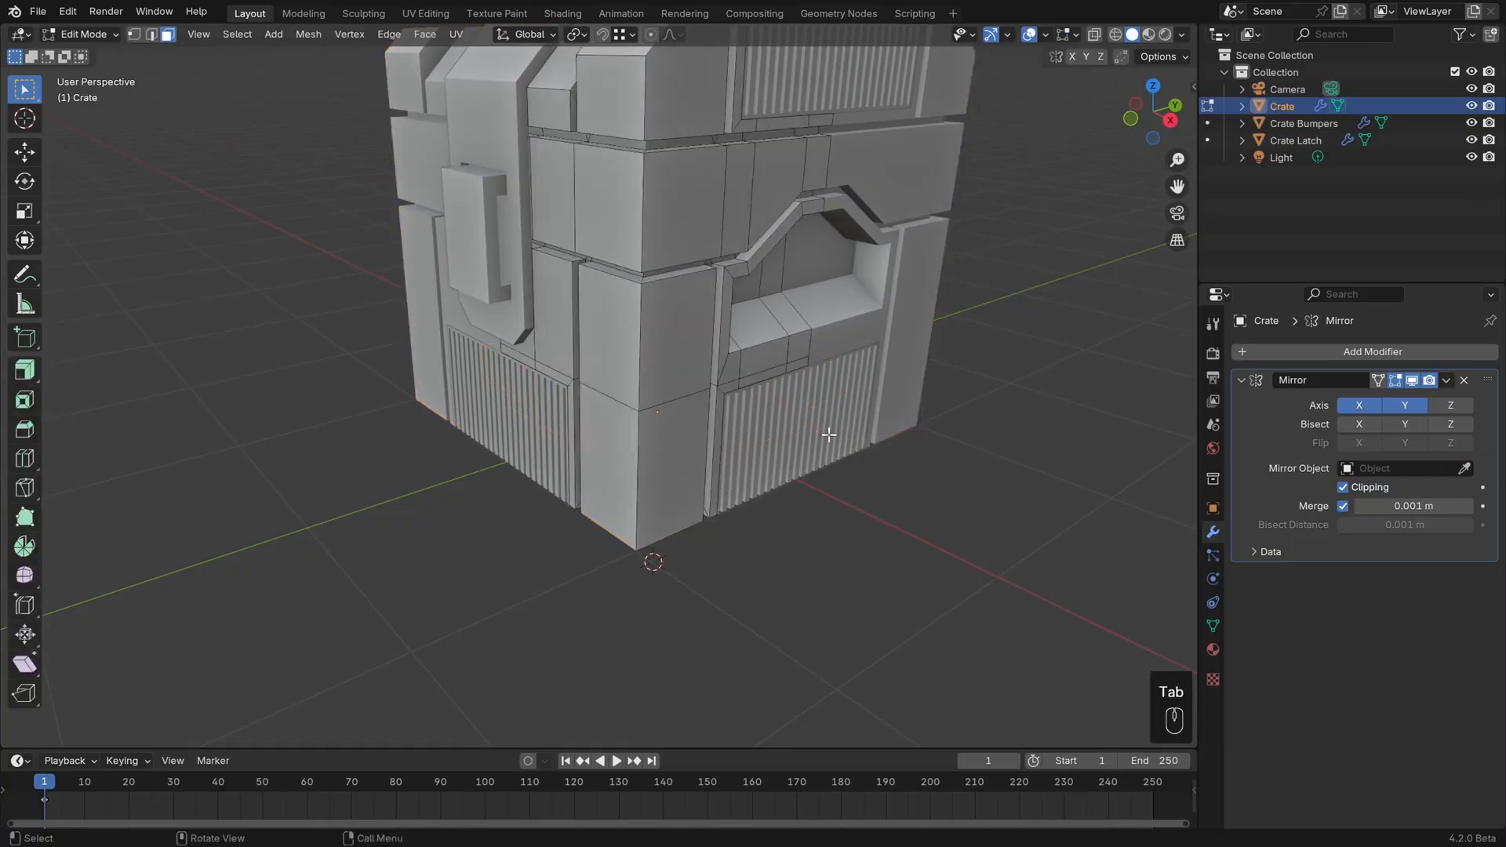
pyautogui.keyDown('shift'); pyautogui.moveTo(830, 431); pyautogui.dragTo(757, 492, button='middle'); pyautogui.keyUp('shift')
pyautogui.moveTo(757, 493); pyautogui.dragTo(745, 432, button='middle')
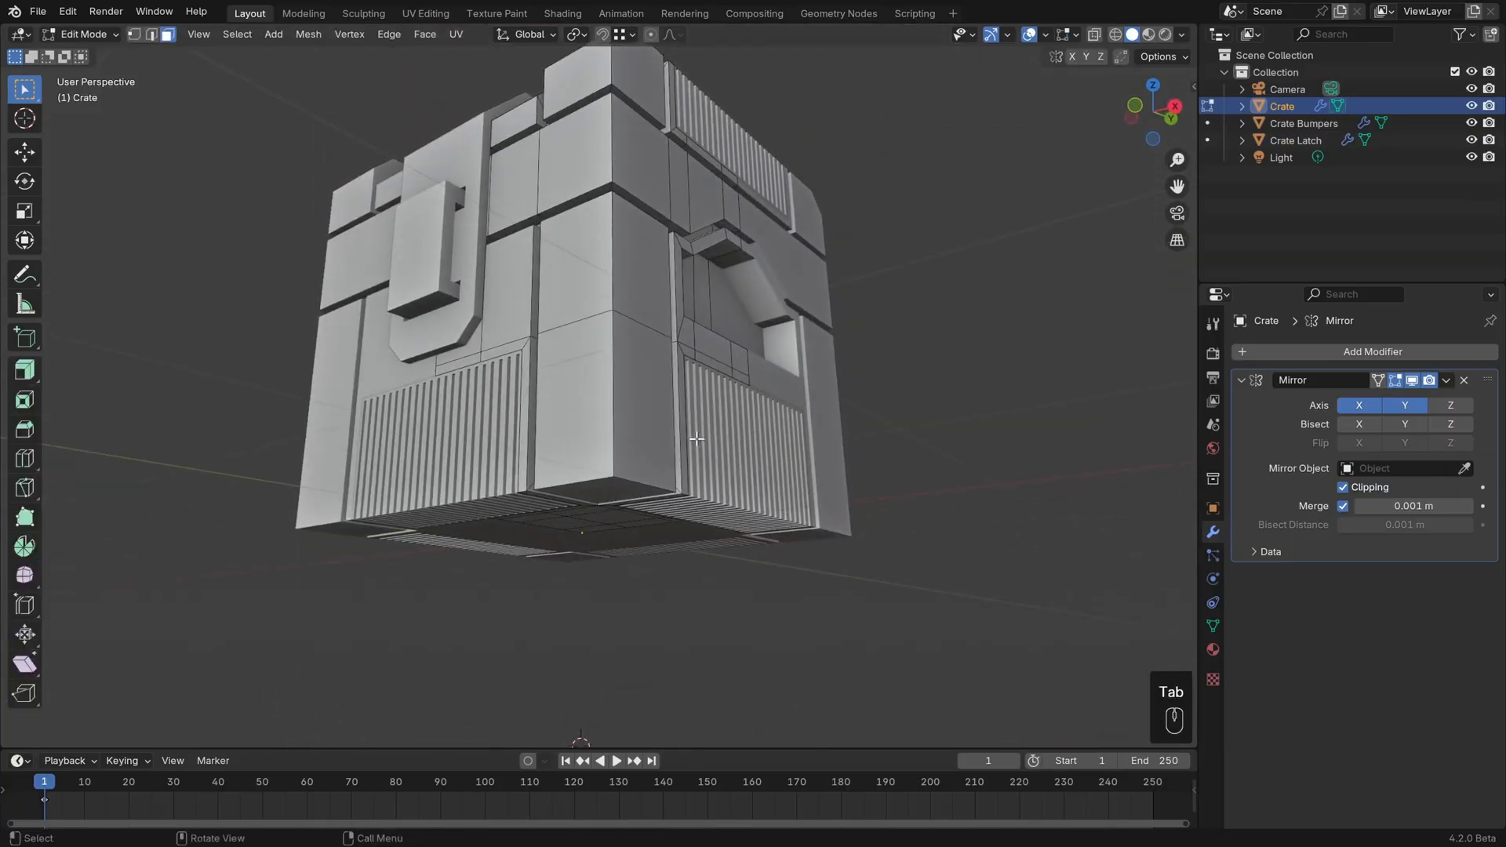
# Apply a vertex bevel of about 0.156 m to the Crate's lower corner vertex to chamfer the corner
pyautogui.press('1')
pyautogui.scroll(2, 777, 447)
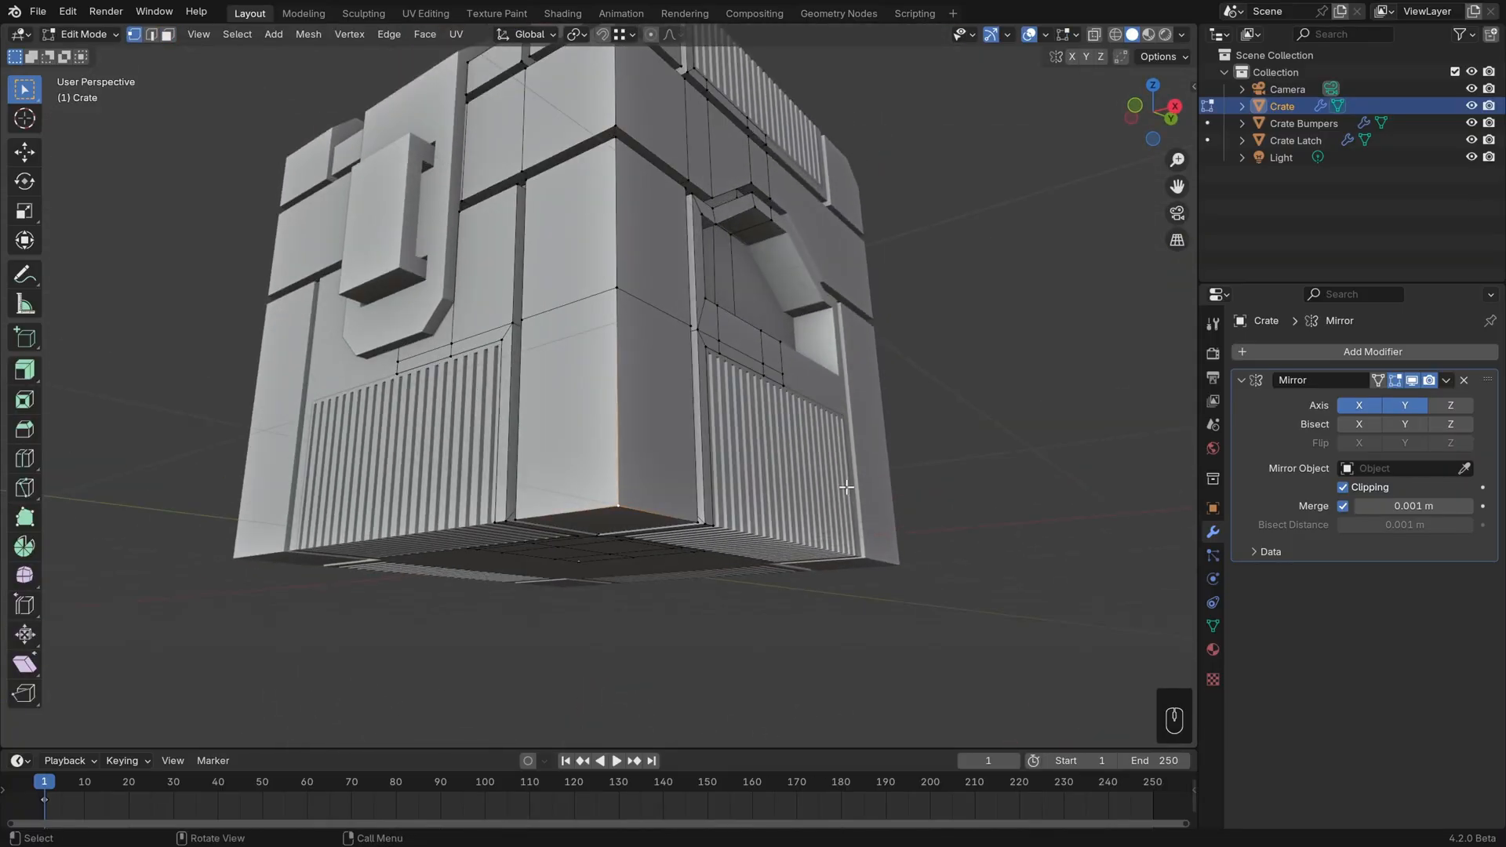
pyautogui.press('ctrl')
pyautogui.hotkey('ctrl', 'b')
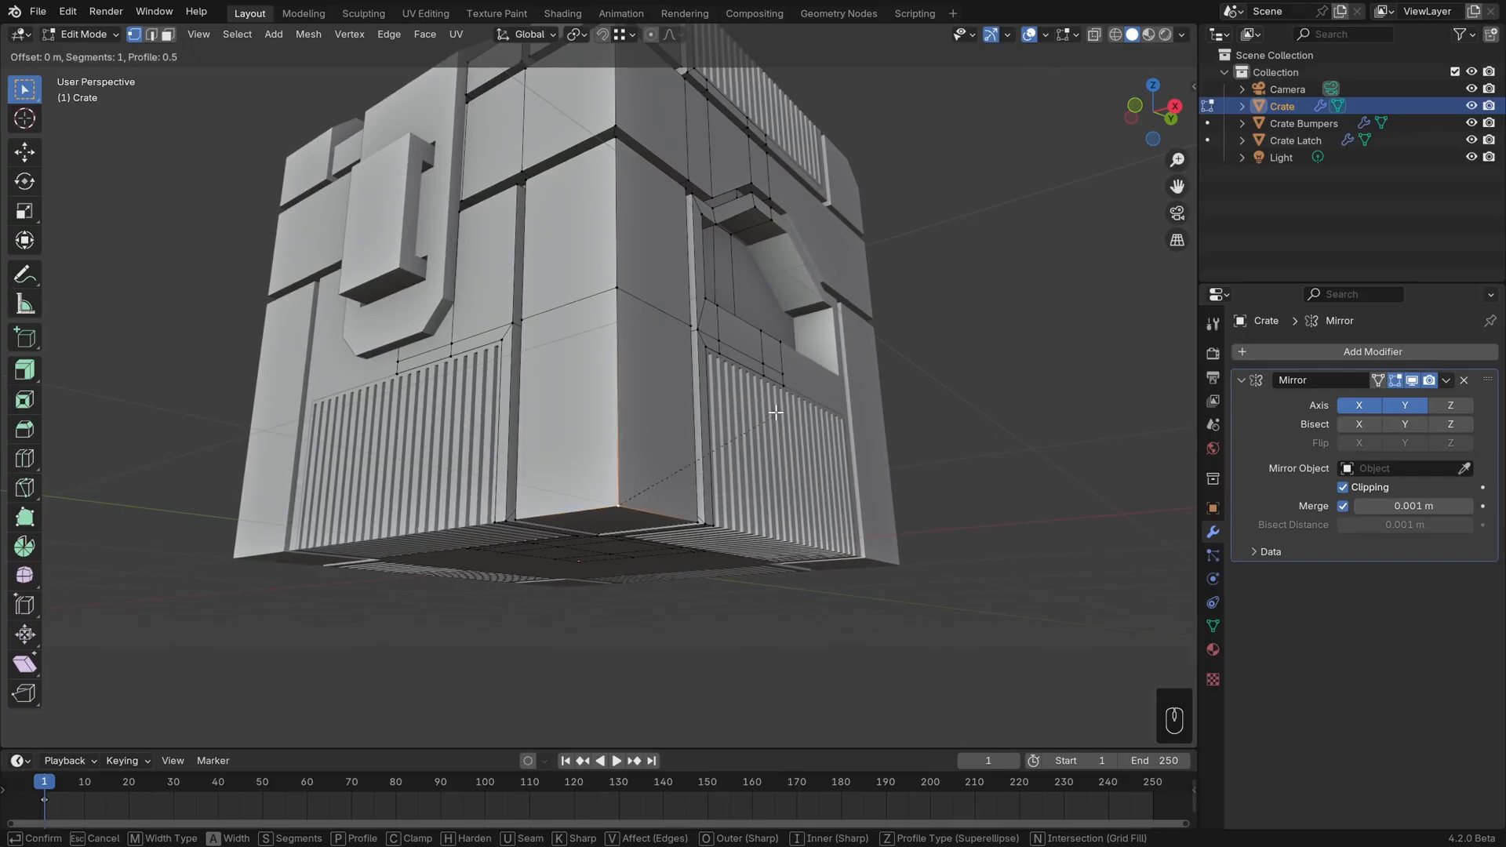
pyautogui.press('v')
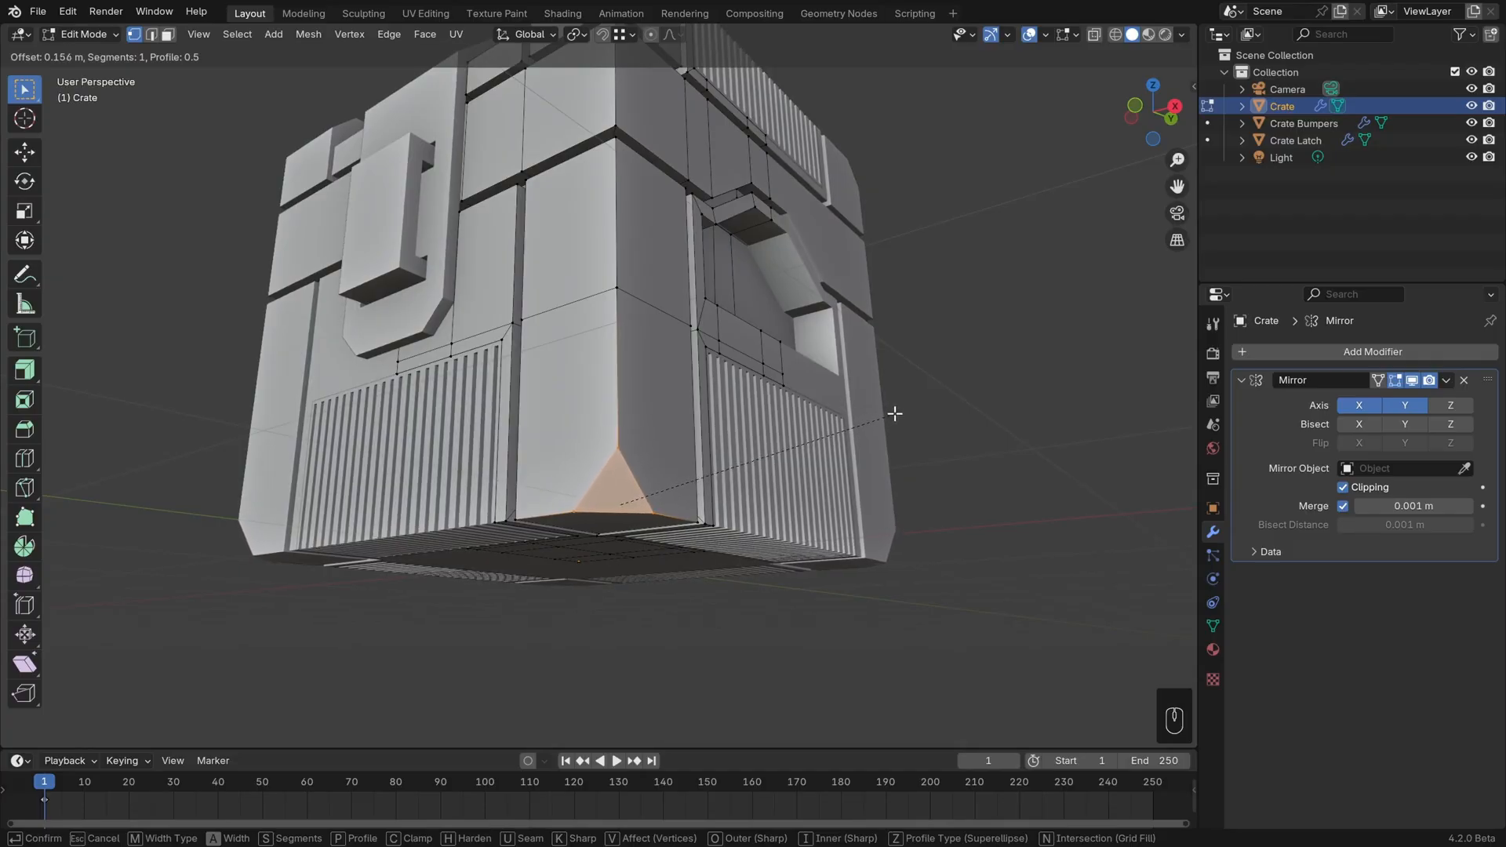
pyautogui.click(896, 413)
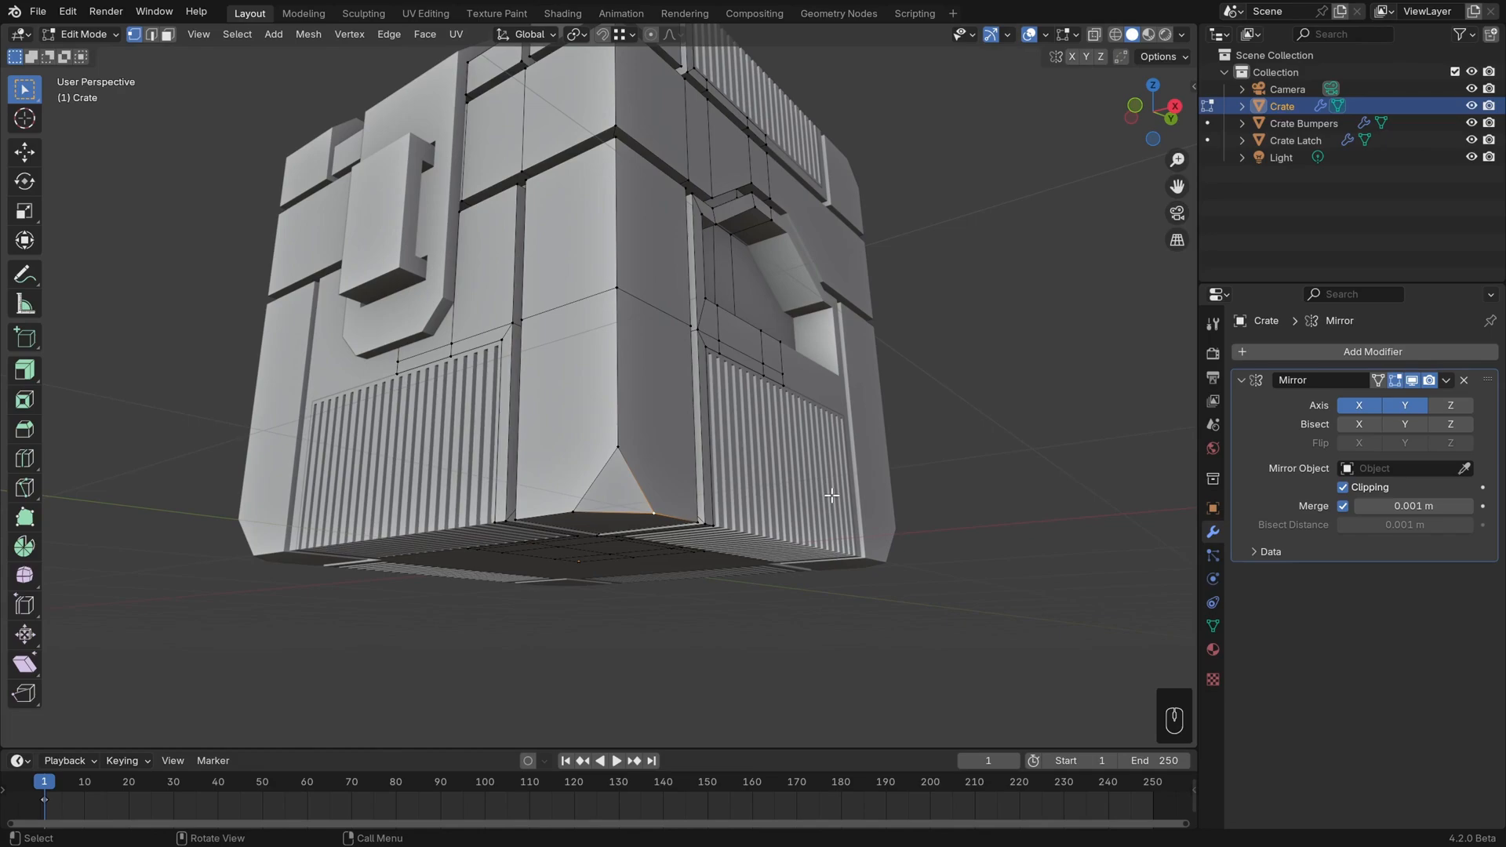
pyautogui.hotkey('ctrl', 'shift', 'b')
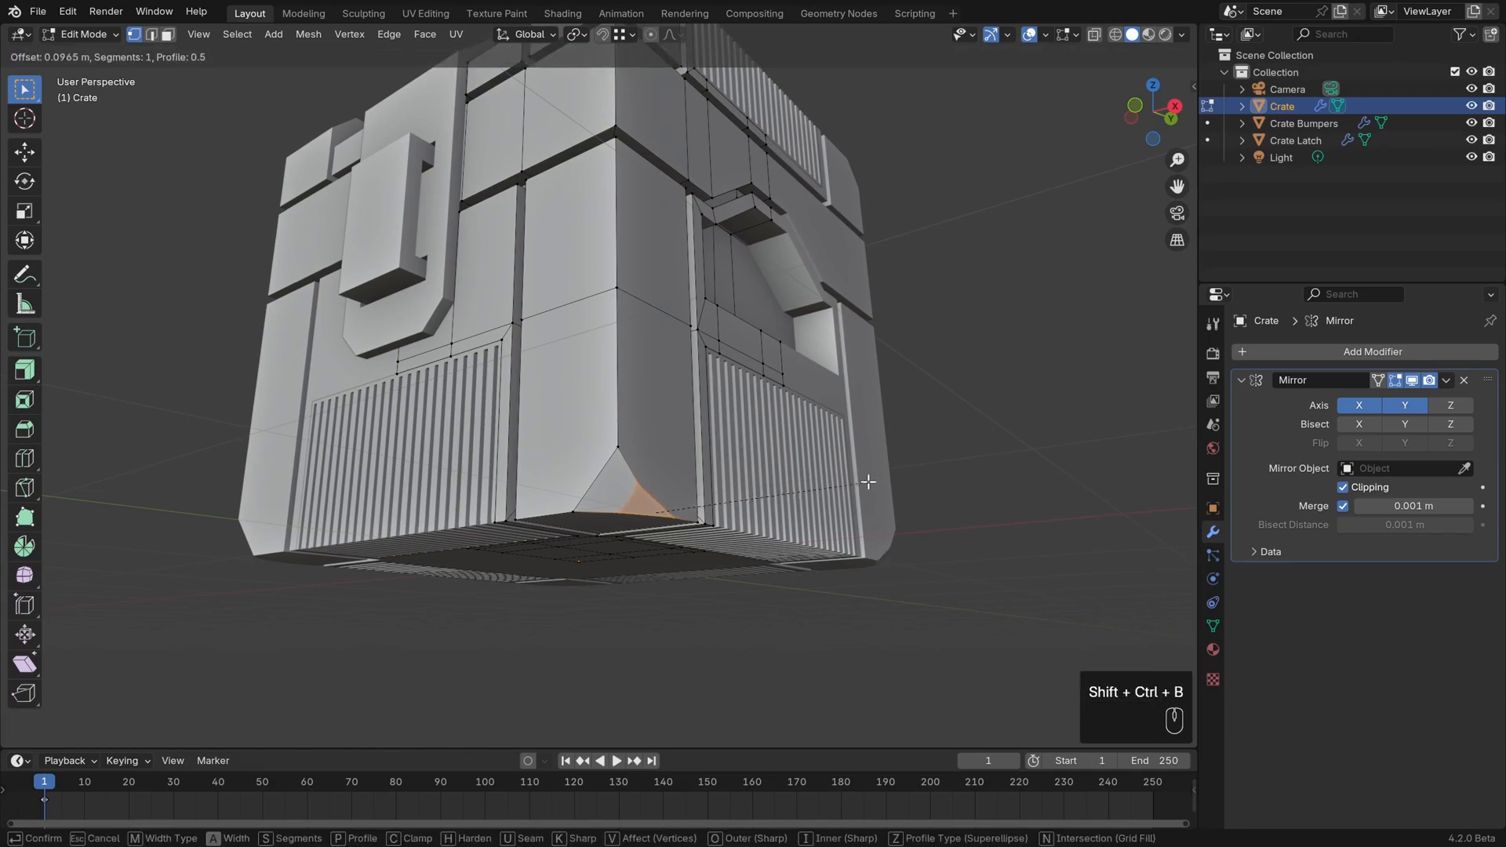
pyautogui.click(861, 483)
pyautogui.hotkey('ctrl', 'z')
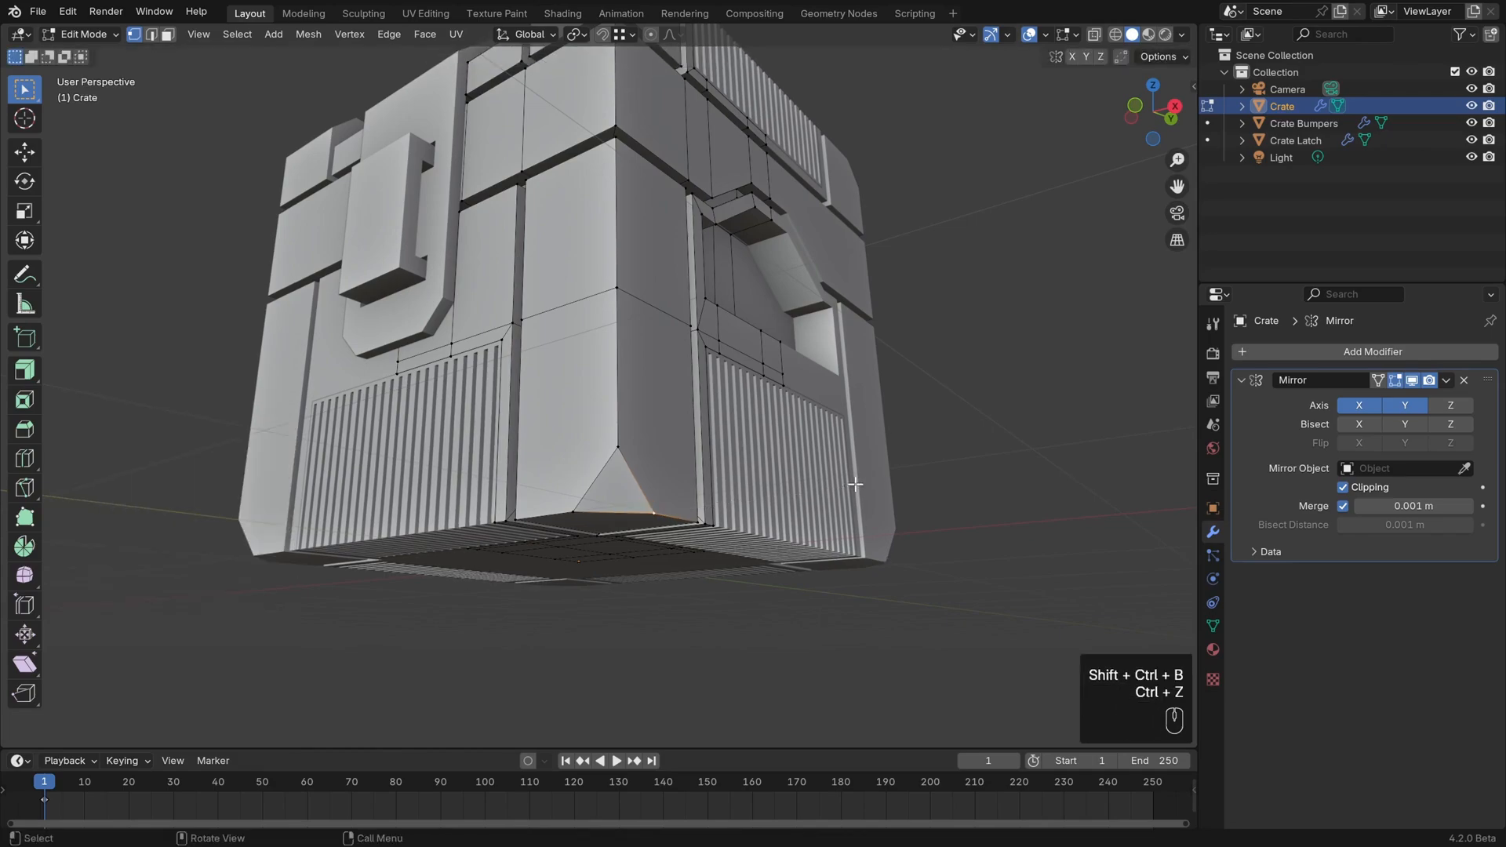
# Finish editing the Crate mesh and give the object a Bevel modifier with Clamp Overlap disabled
pyautogui.moveTo(855, 484); pyautogui.dragTo(866, 514, button='middle')
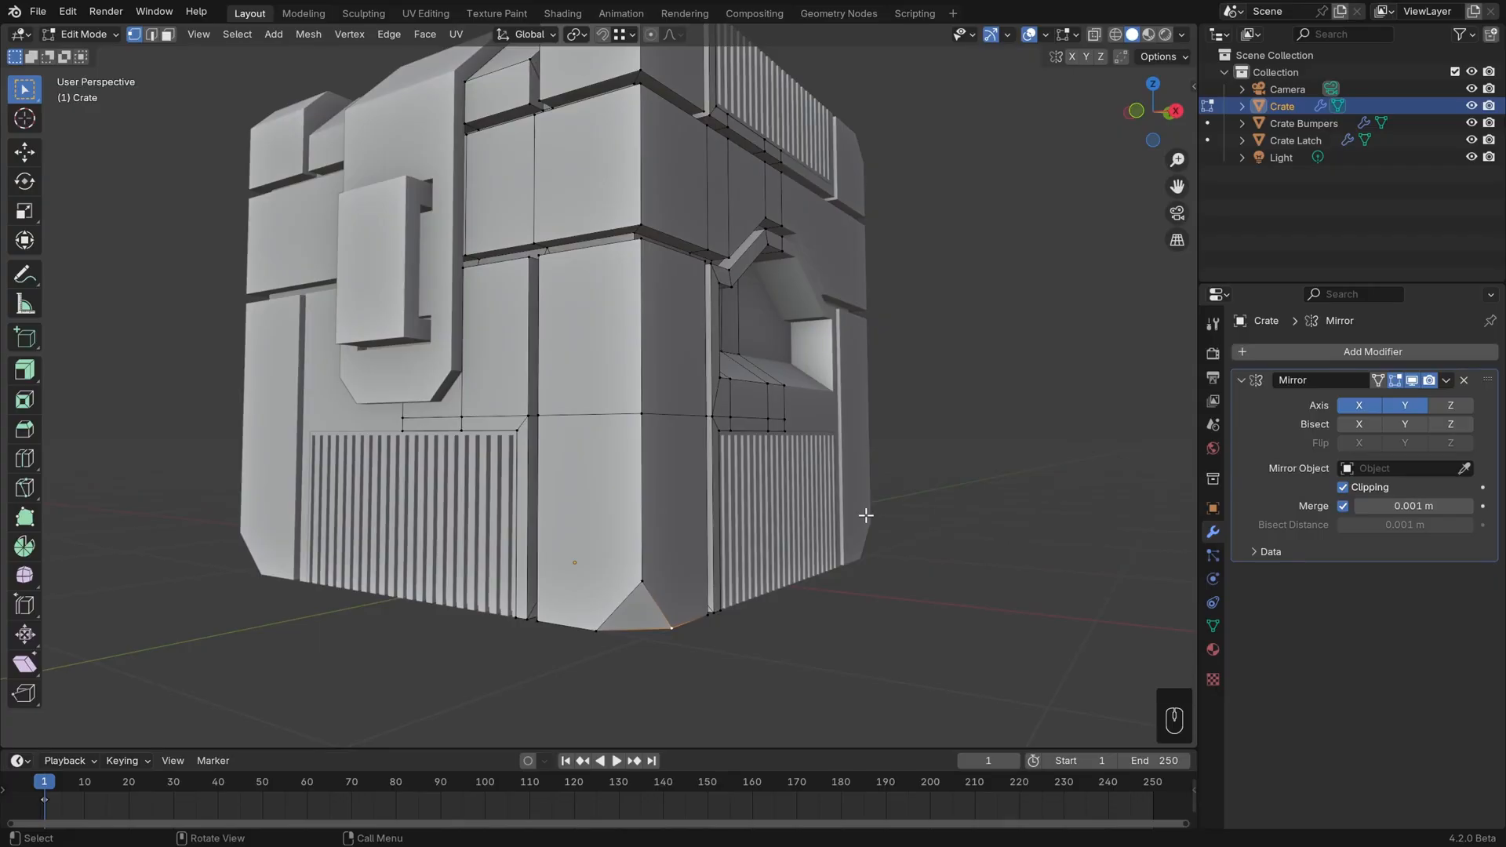
pyautogui.press('Tab')
pyautogui.moveTo(890, 547); pyautogui.dragTo(767, 557, button='middle')
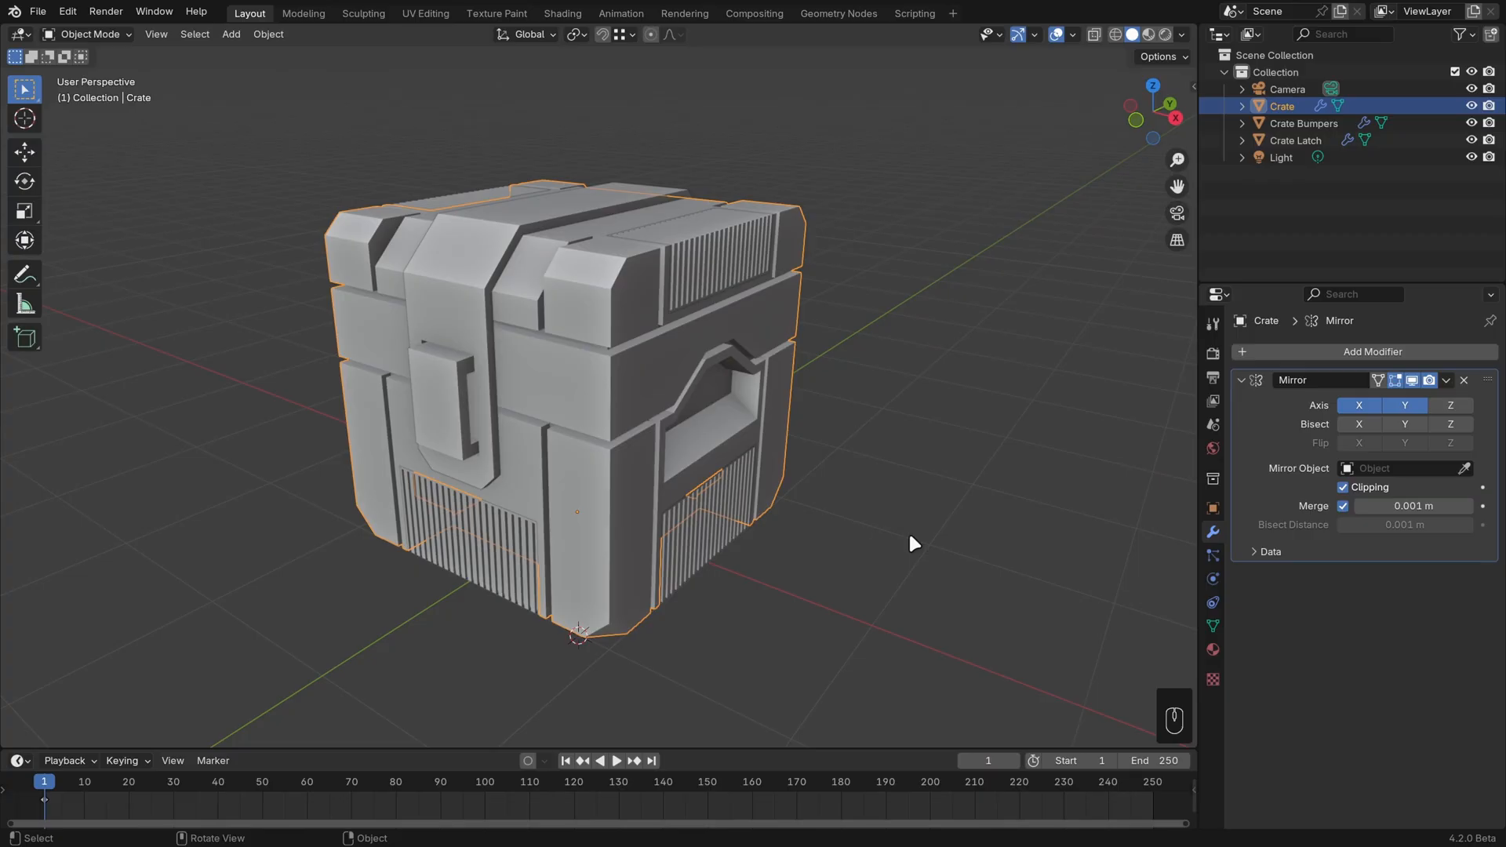
pyautogui.click(1348, 351)
pyautogui.moveTo(1349, 355)
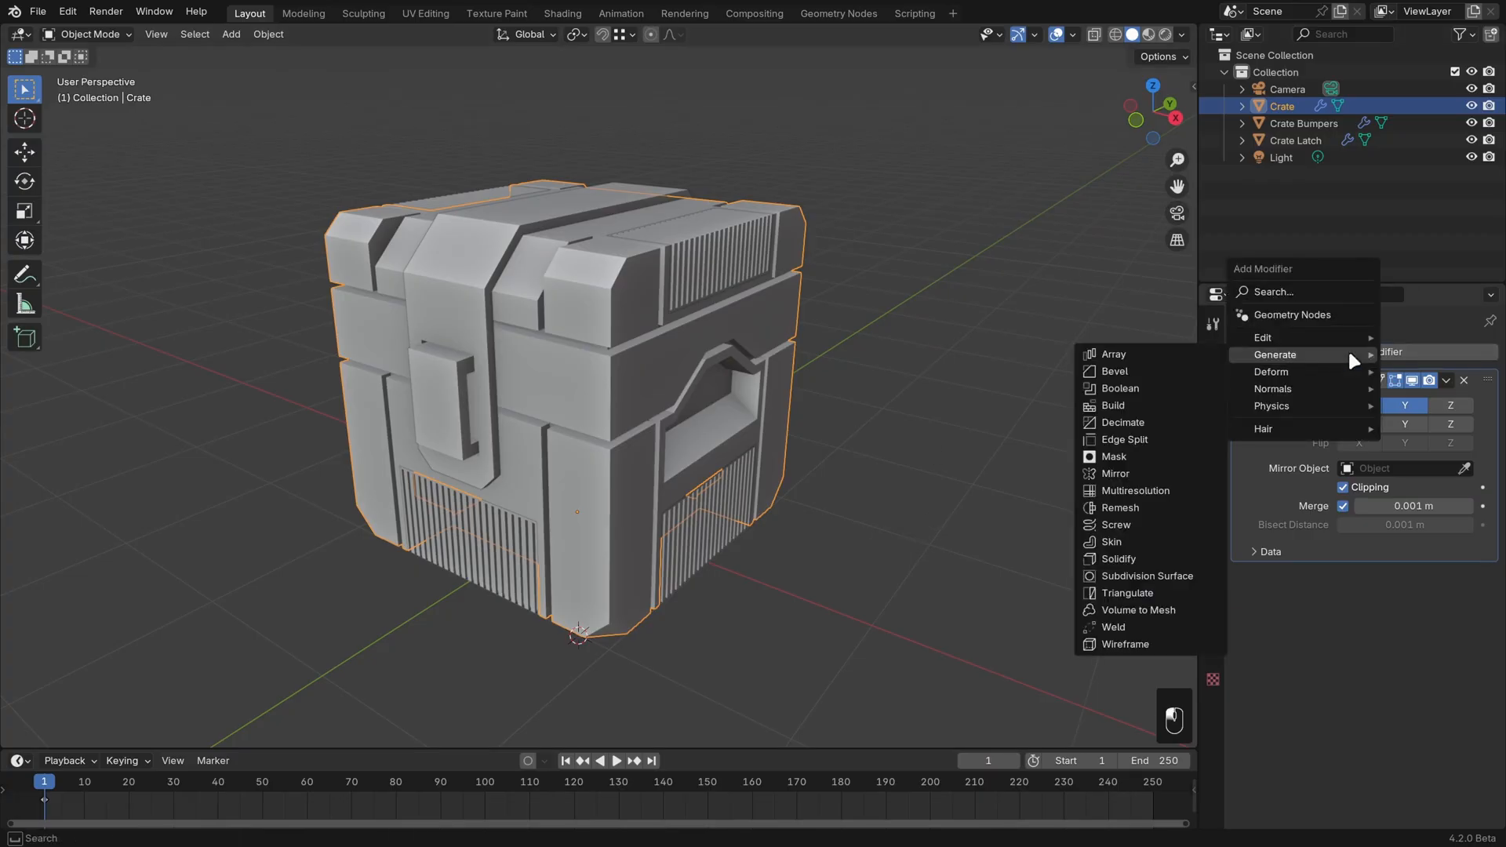
pyautogui.click(1161, 371)
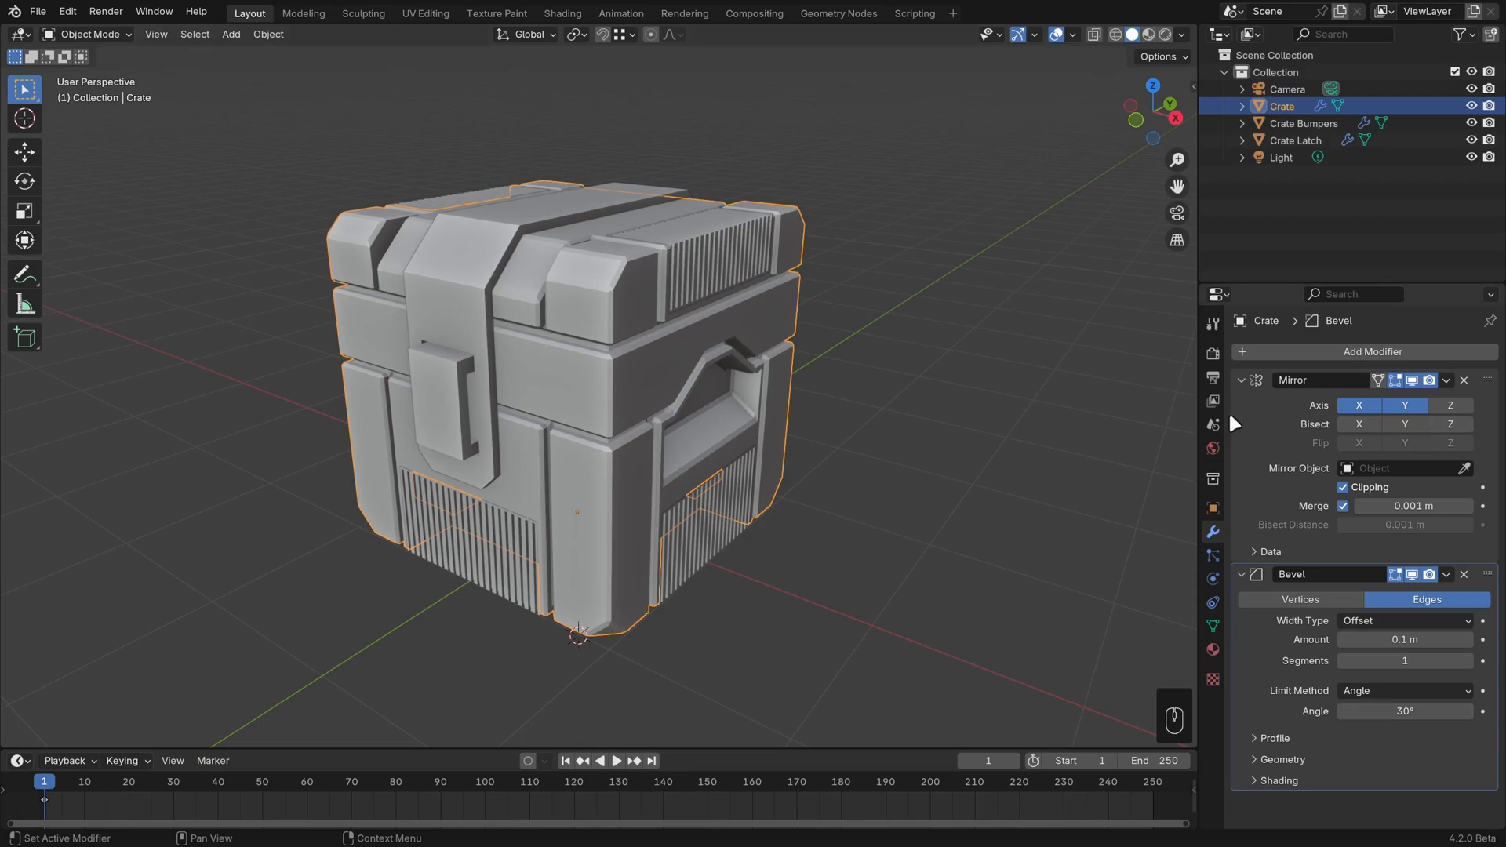
pyautogui.click(1305, 761)
pyautogui.scroll(-3, 1306, 736)
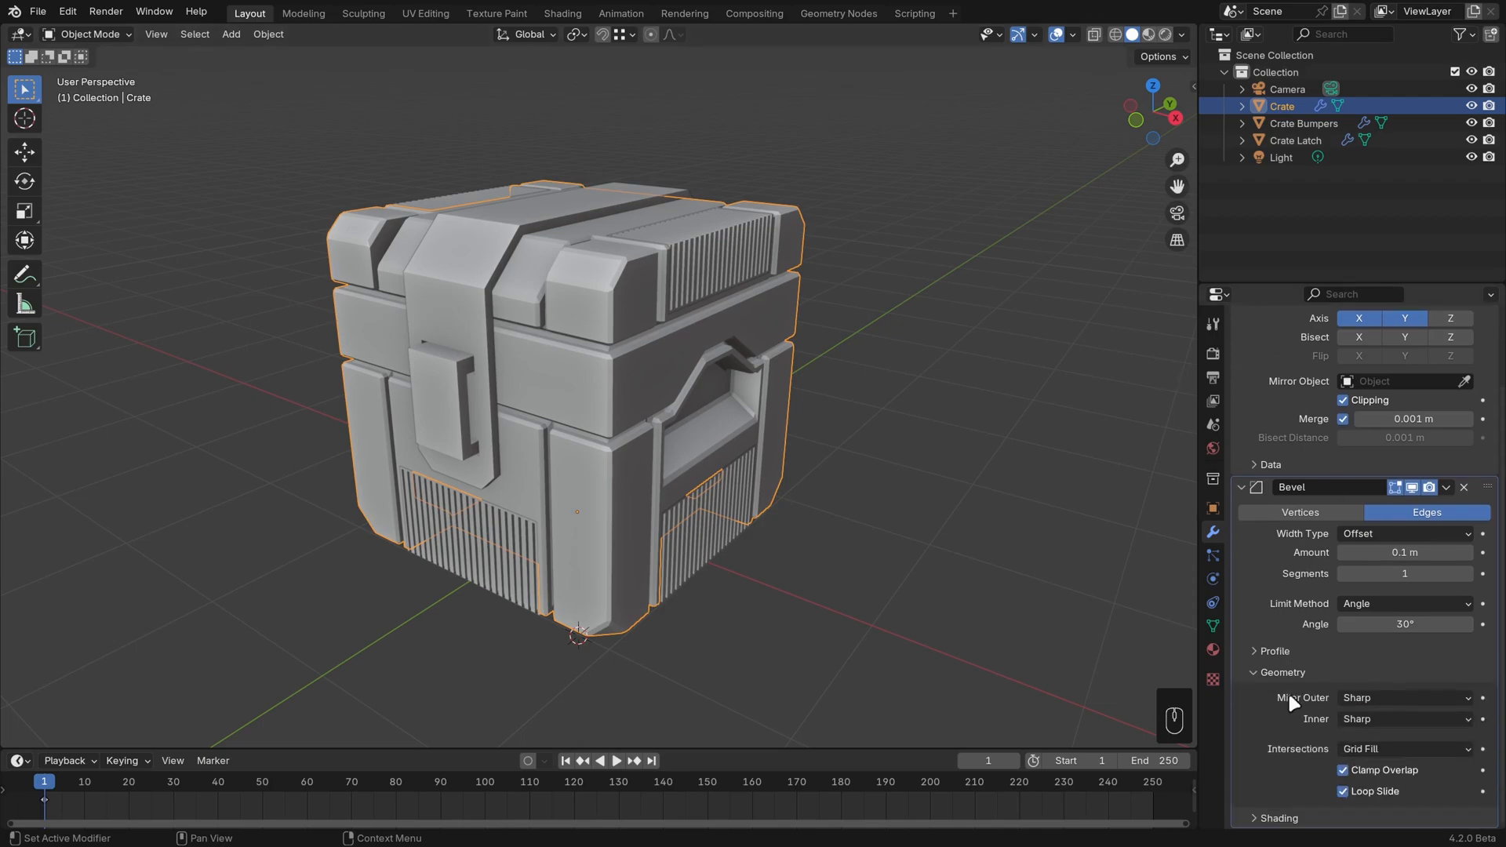
pyautogui.click(1362, 773)
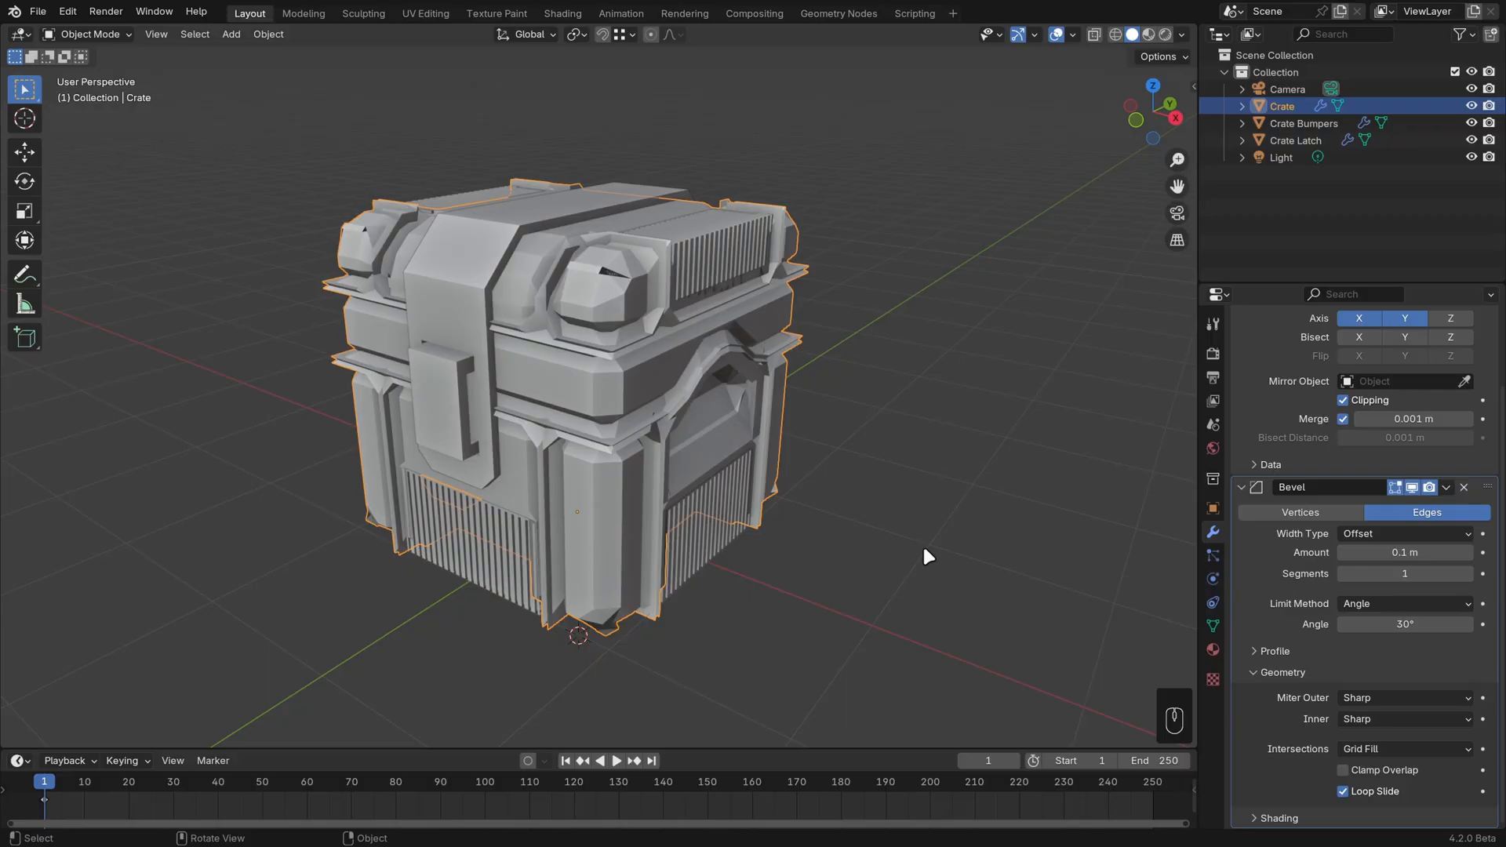
# Reduce the Crate's Bevel modifier amount to 0.009 m
pyautogui.scroll(4, 924, 554)
pyautogui.moveTo(918, 511)
pyautogui.mouseDown(button='middle')
pyautogui.moveTo(897, 494)
pyautogui.moveTo(934, 532)
pyautogui.mouseUp(button='middle')
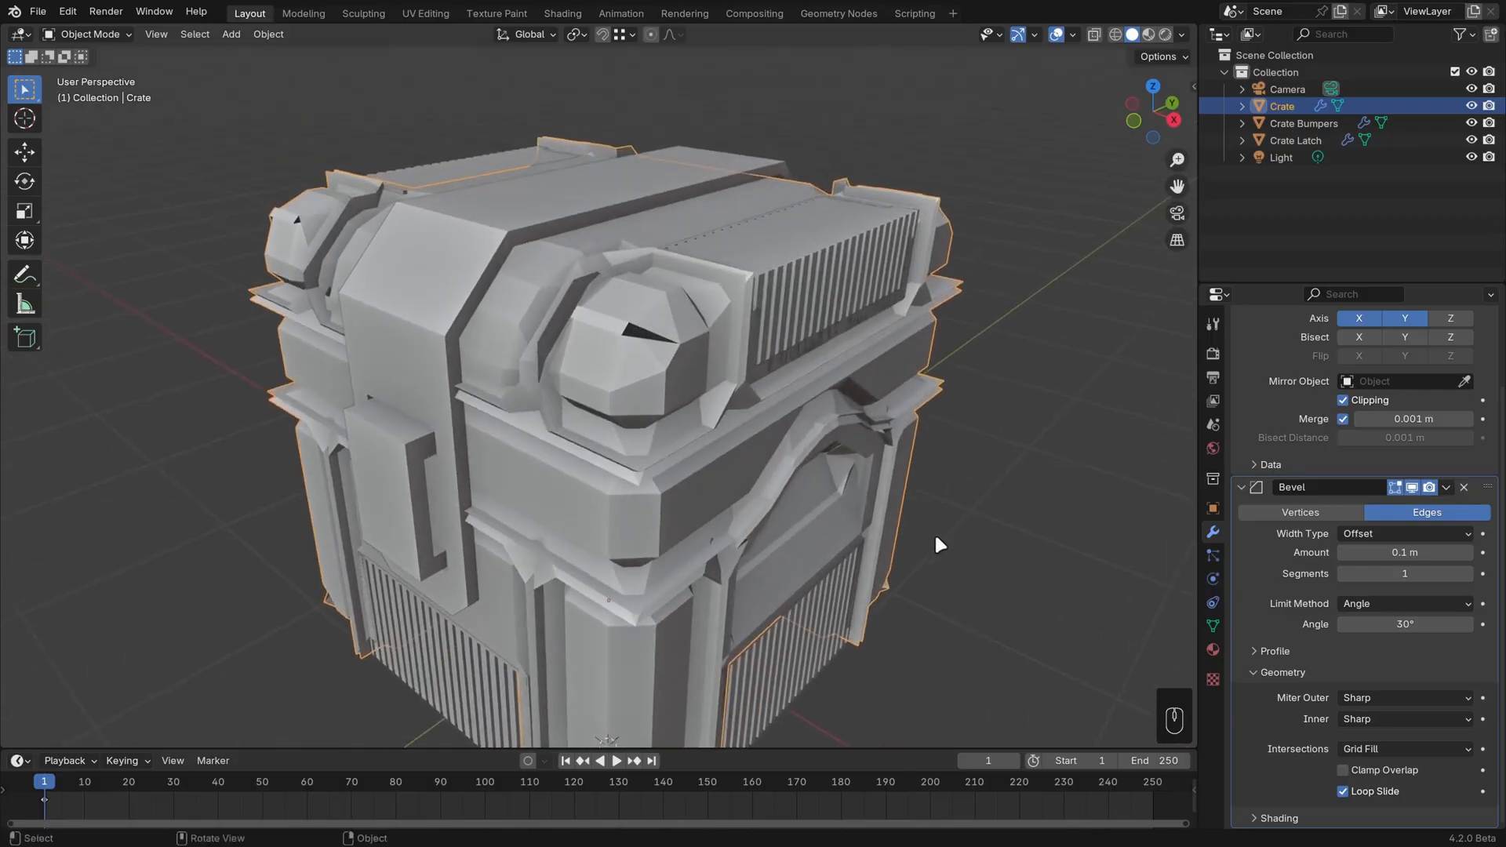
pyautogui.scroll(2, 981, 531)
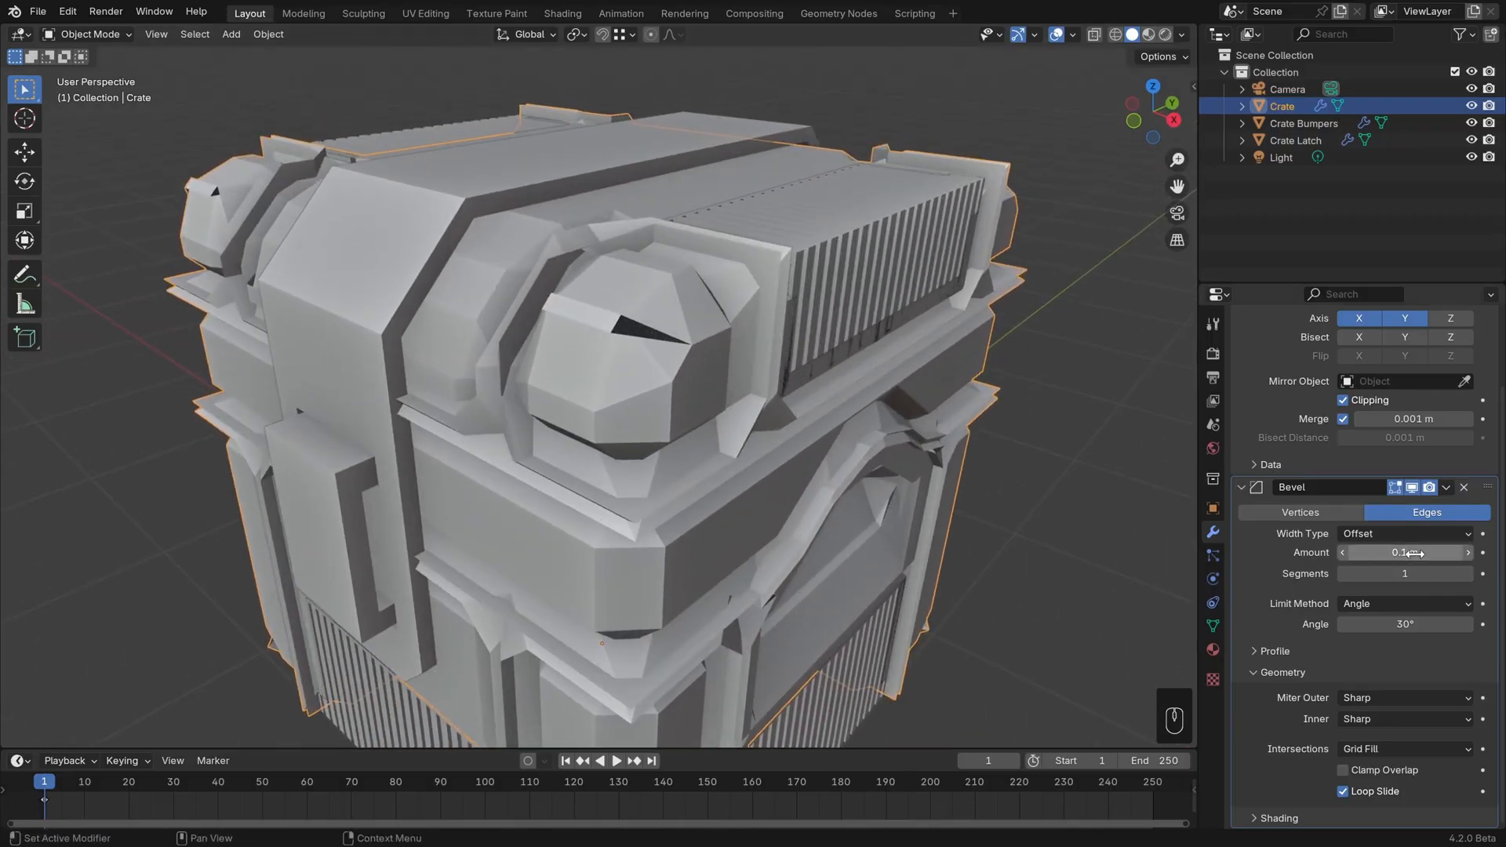
pyautogui.keyDown('shift'); pyautogui.moveTo(1415, 553); pyautogui.dragTo(1362, 553); pyautogui.keyUp('shift')
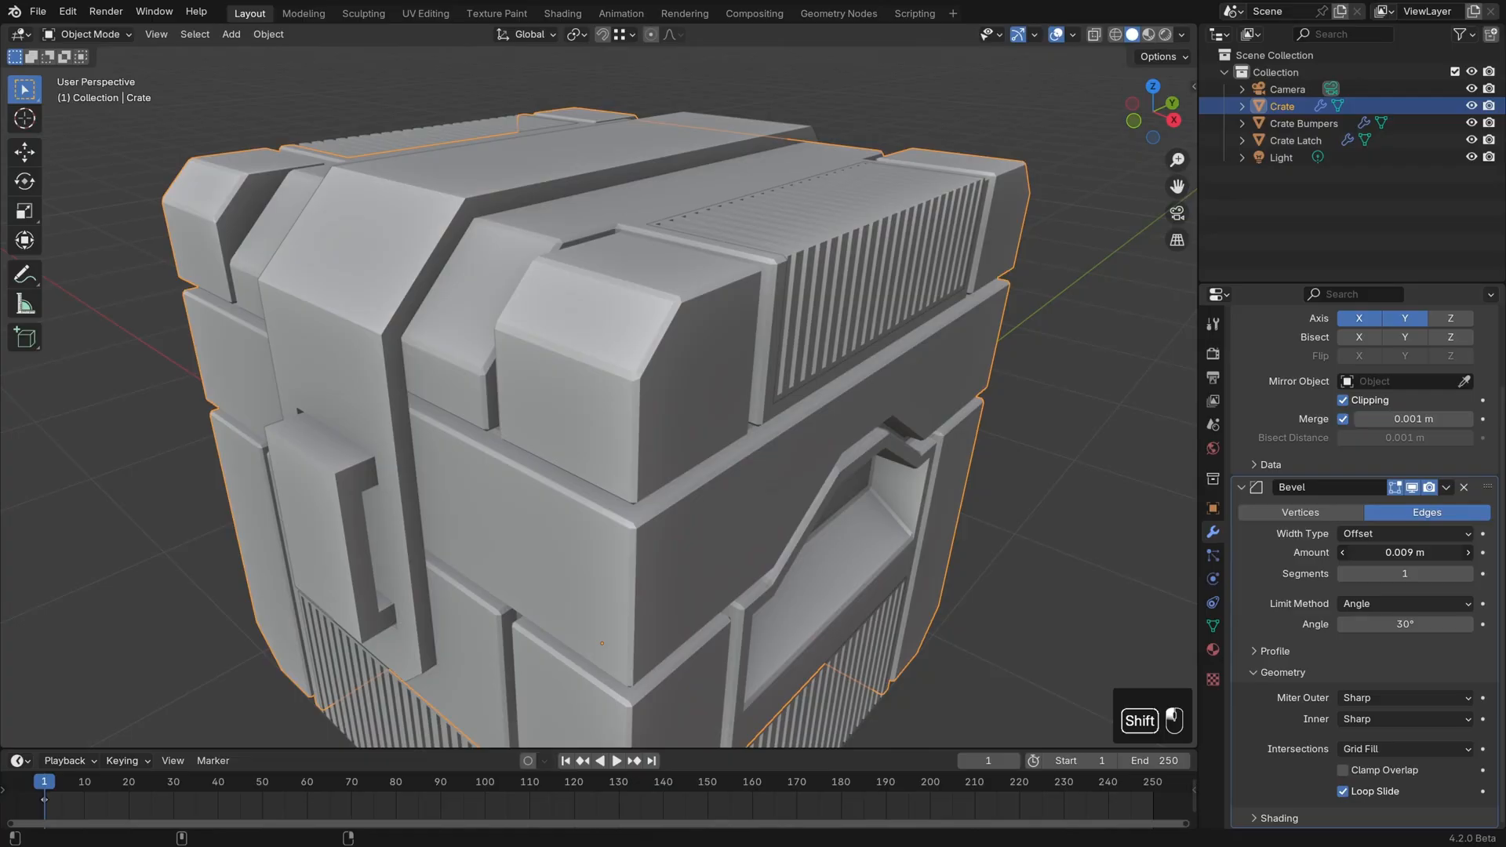
# Copy the Crate's Bevel modifier to Crate Latch and Crate Bumpers, and clear the selection
pyautogui.click(464, 178)
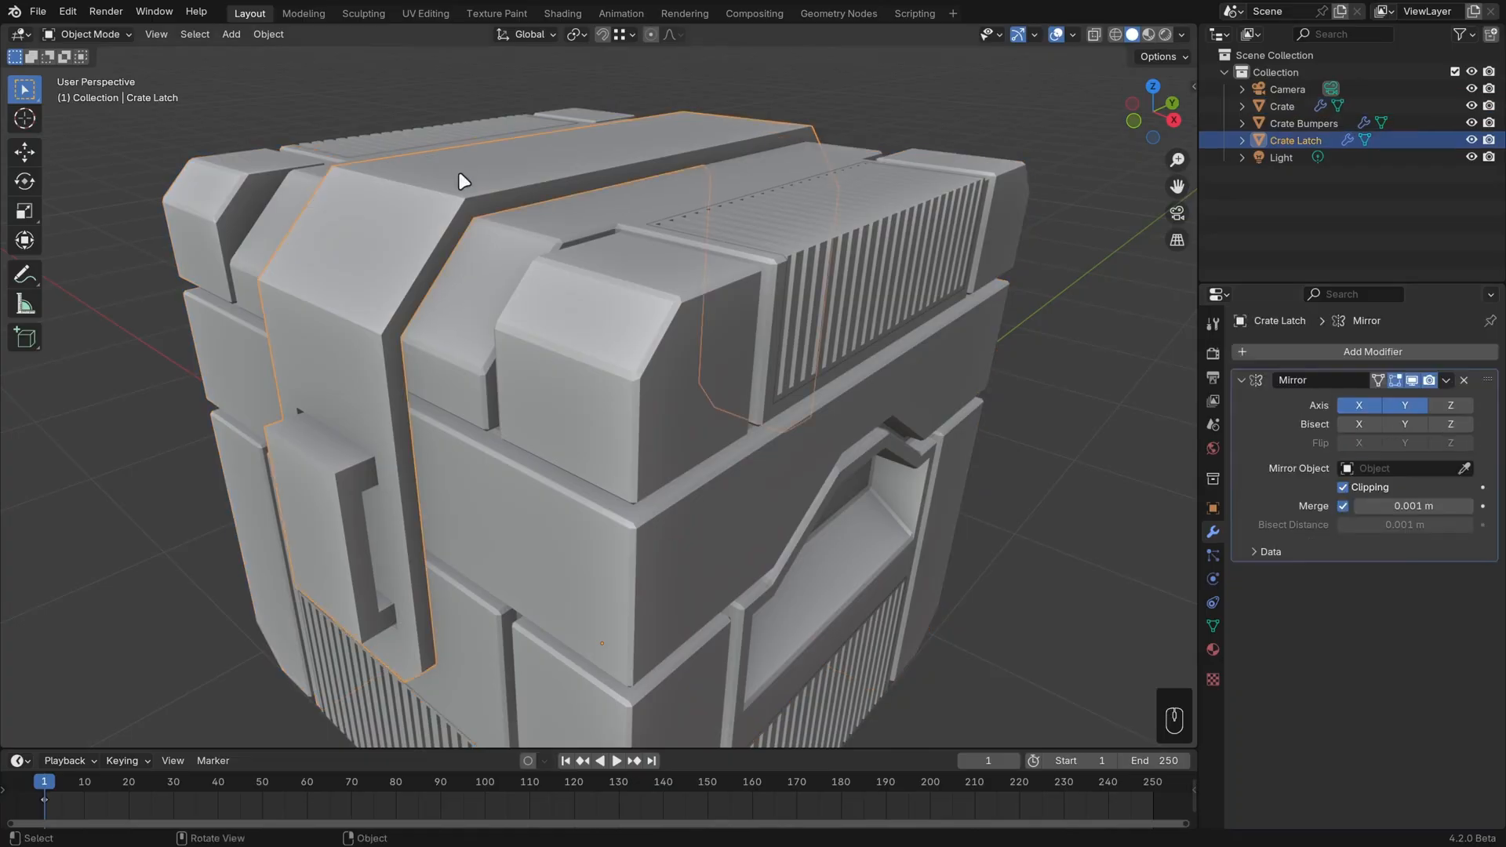
pyautogui.keyDown('shift'); pyautogui.click(871, 253); pyautogui.keyUp('shift')
pyautogui.keyDown('shift'); pyautogui.click(572, 363); pyautogui.keyUp('shift')
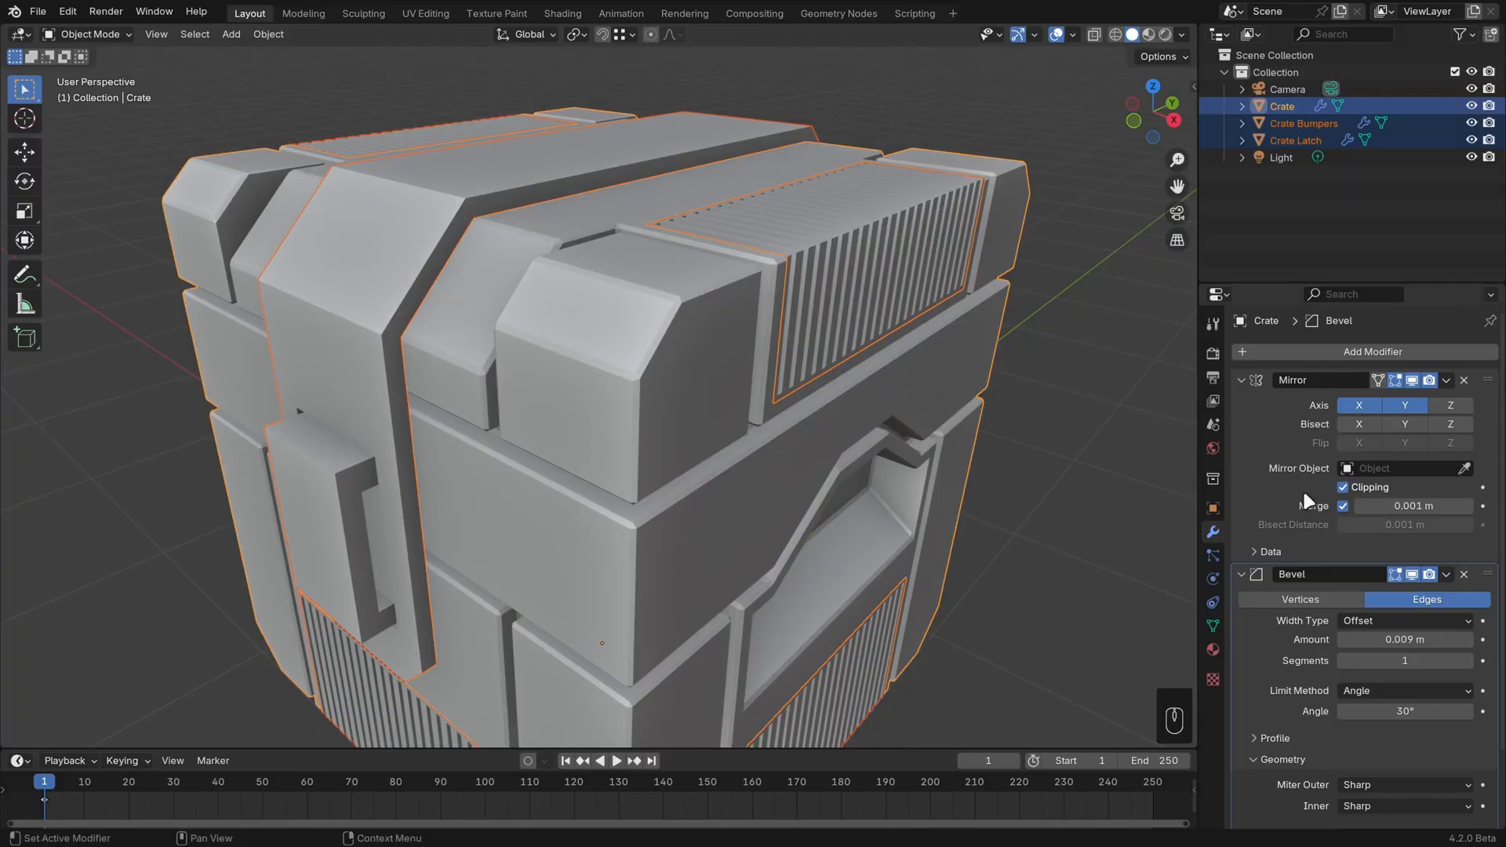
pyautogui.click(1446, 574)
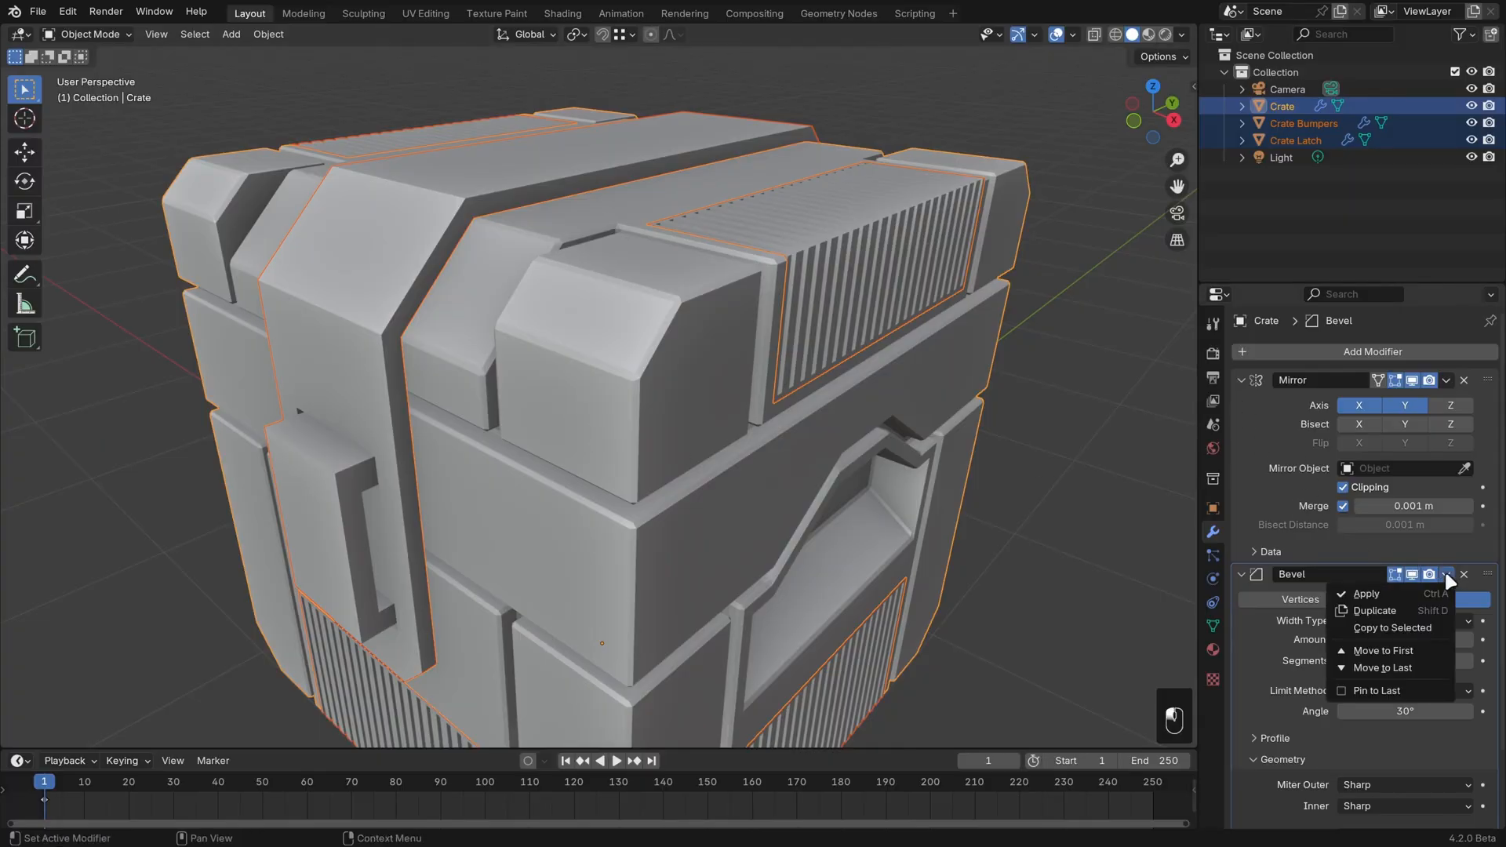
pyautogui.click(1417, 627)
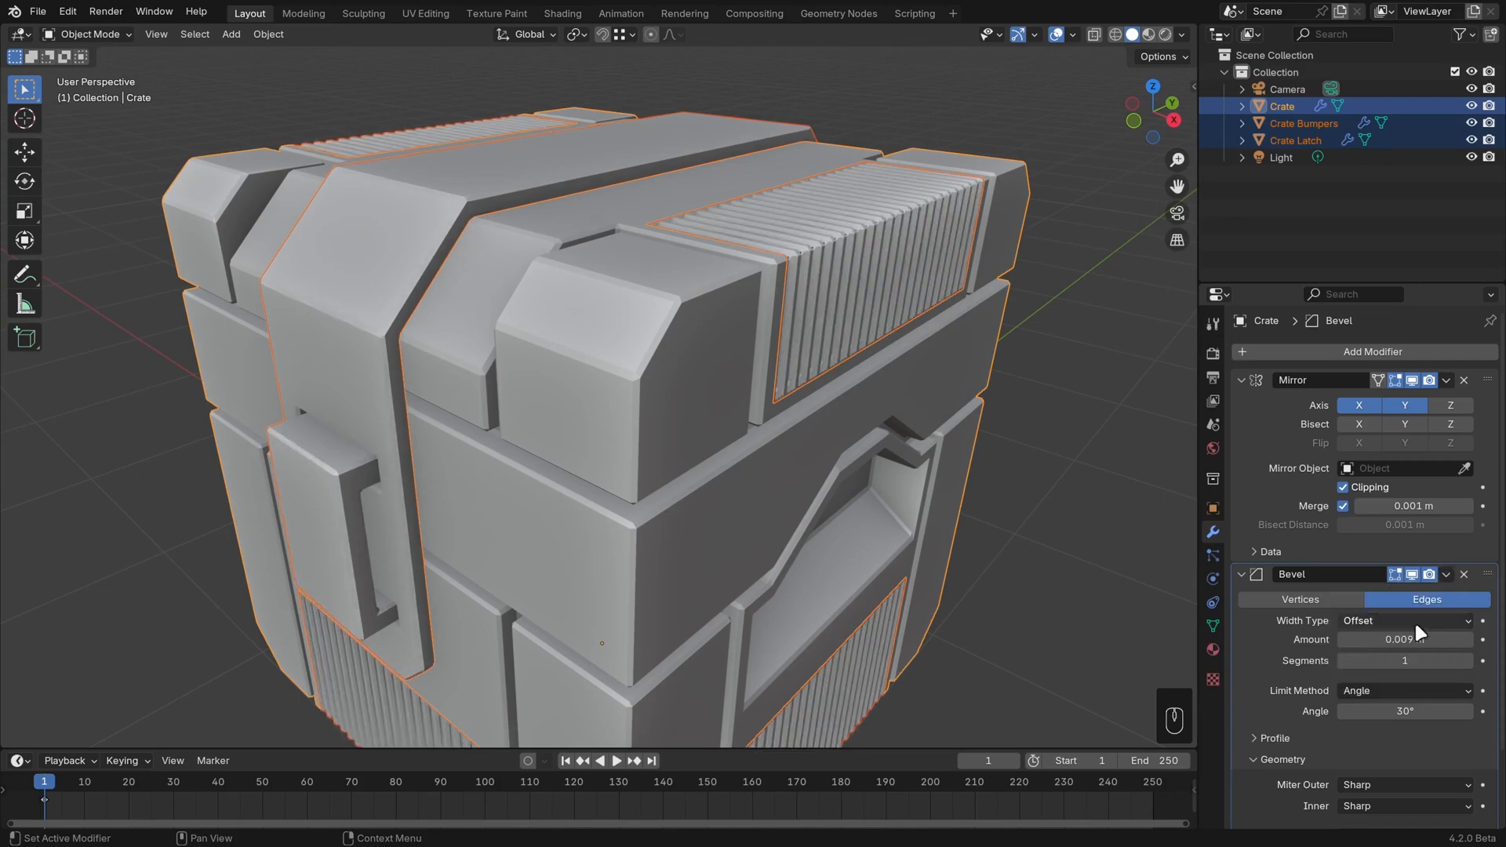
pyautogui.moveTo(873, 383); pyautogui.dragTo(845, 399, button='middle')
pyautogui.hotkey('alt', 'a')
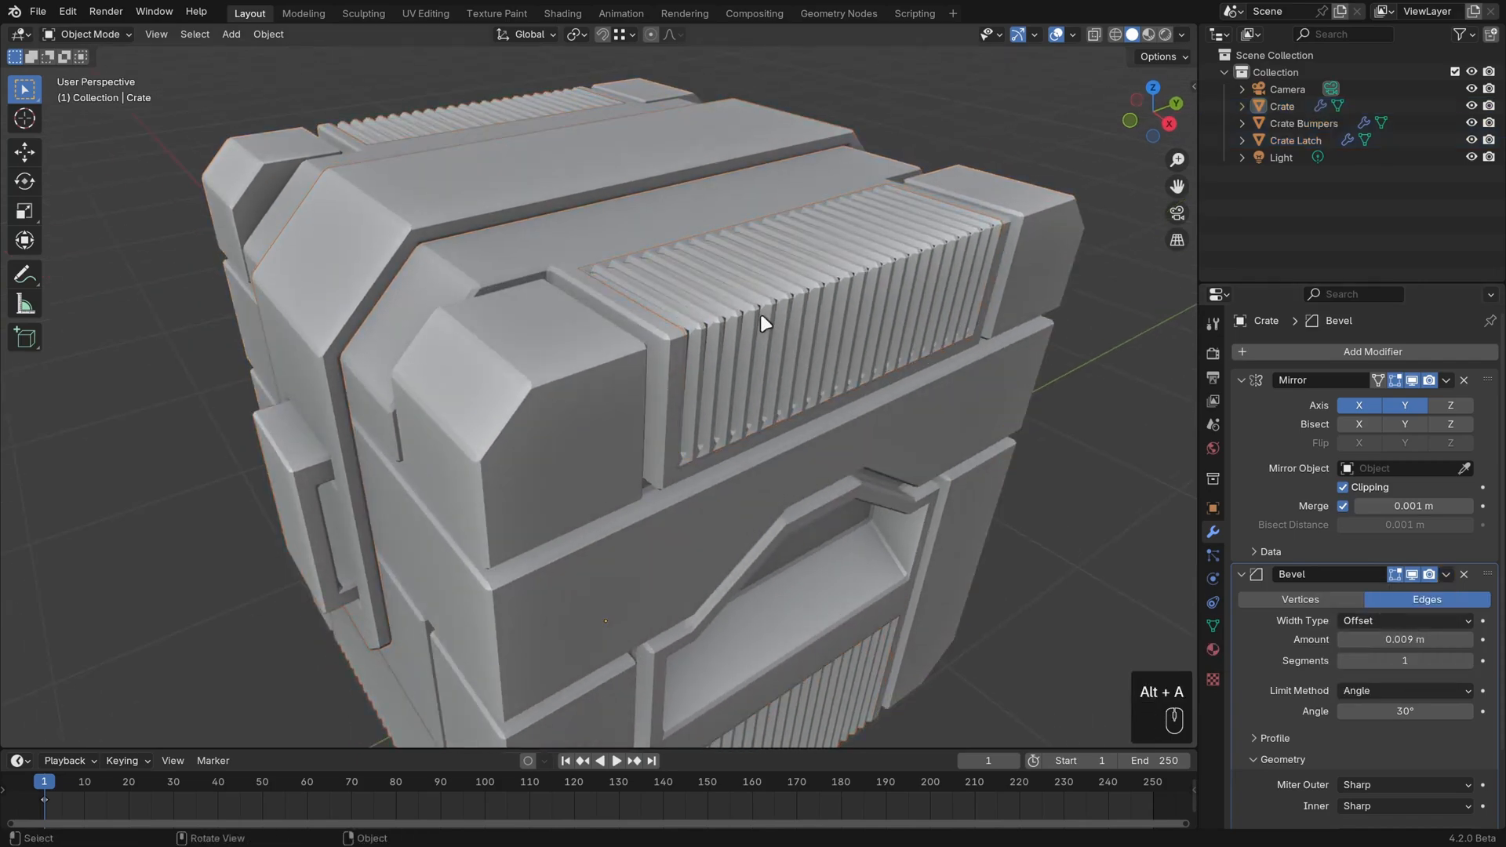
# Reduce the Bevel modifier amount on Crate Bumpers to 0.004 m and deselect everything
pyautogui.click(765, 312)
pyautogui.keyDown('shift'); pyautogui.moveTo(784, 313); pyautogui.dragTo(837, 374, button='middle'); pyautogui.keyUp('shift')
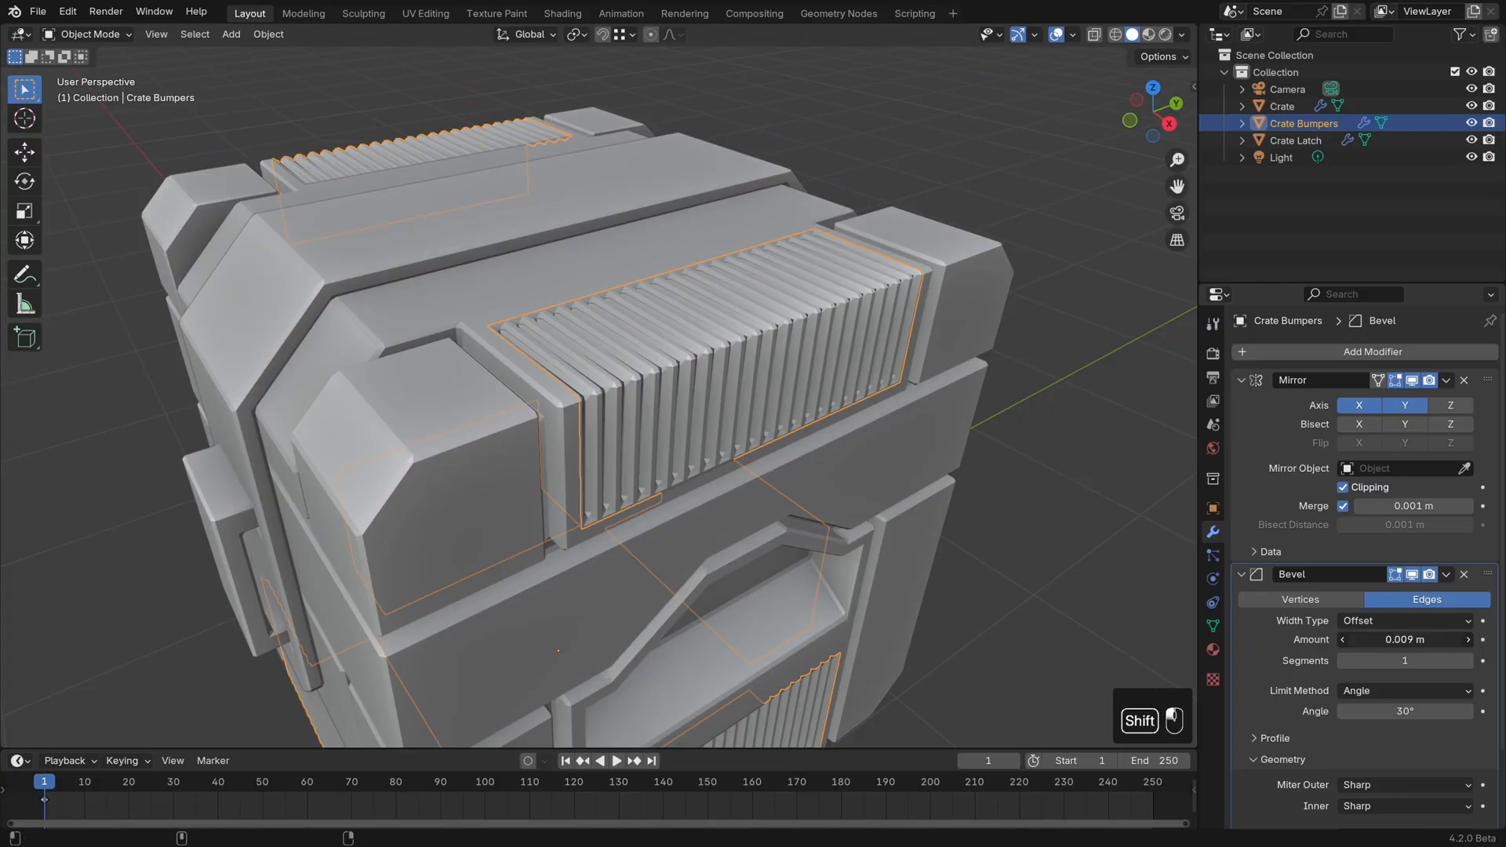
pyautogui.keyDown('shift'); pyautogui.moveTo(1405, 639); pyautogui.dragTo(1351, 639); pyautogui.keyUp('shift')
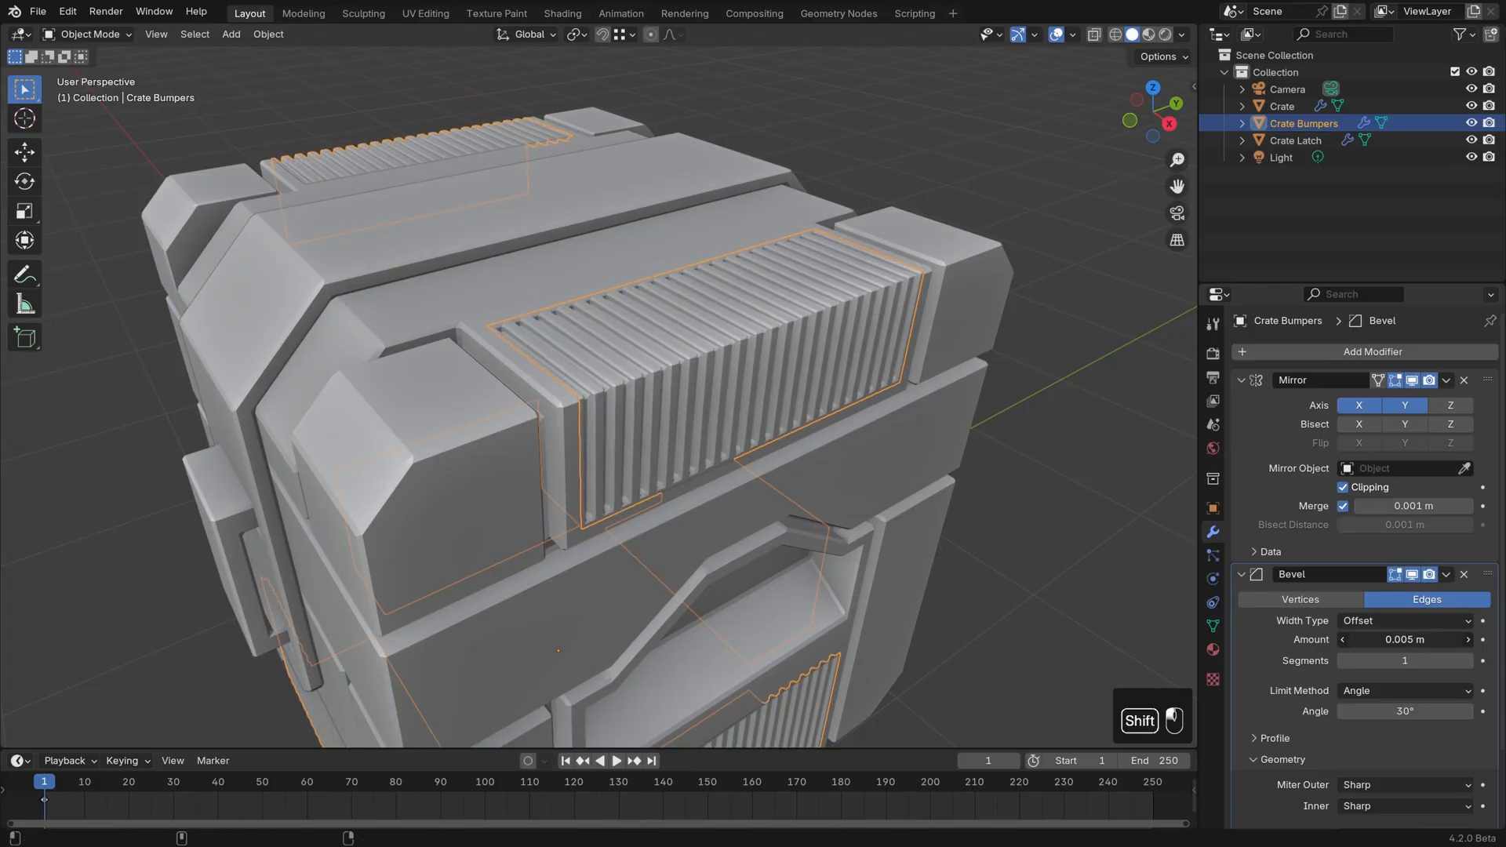
pyautogui.scroll(-8, 877, 546)
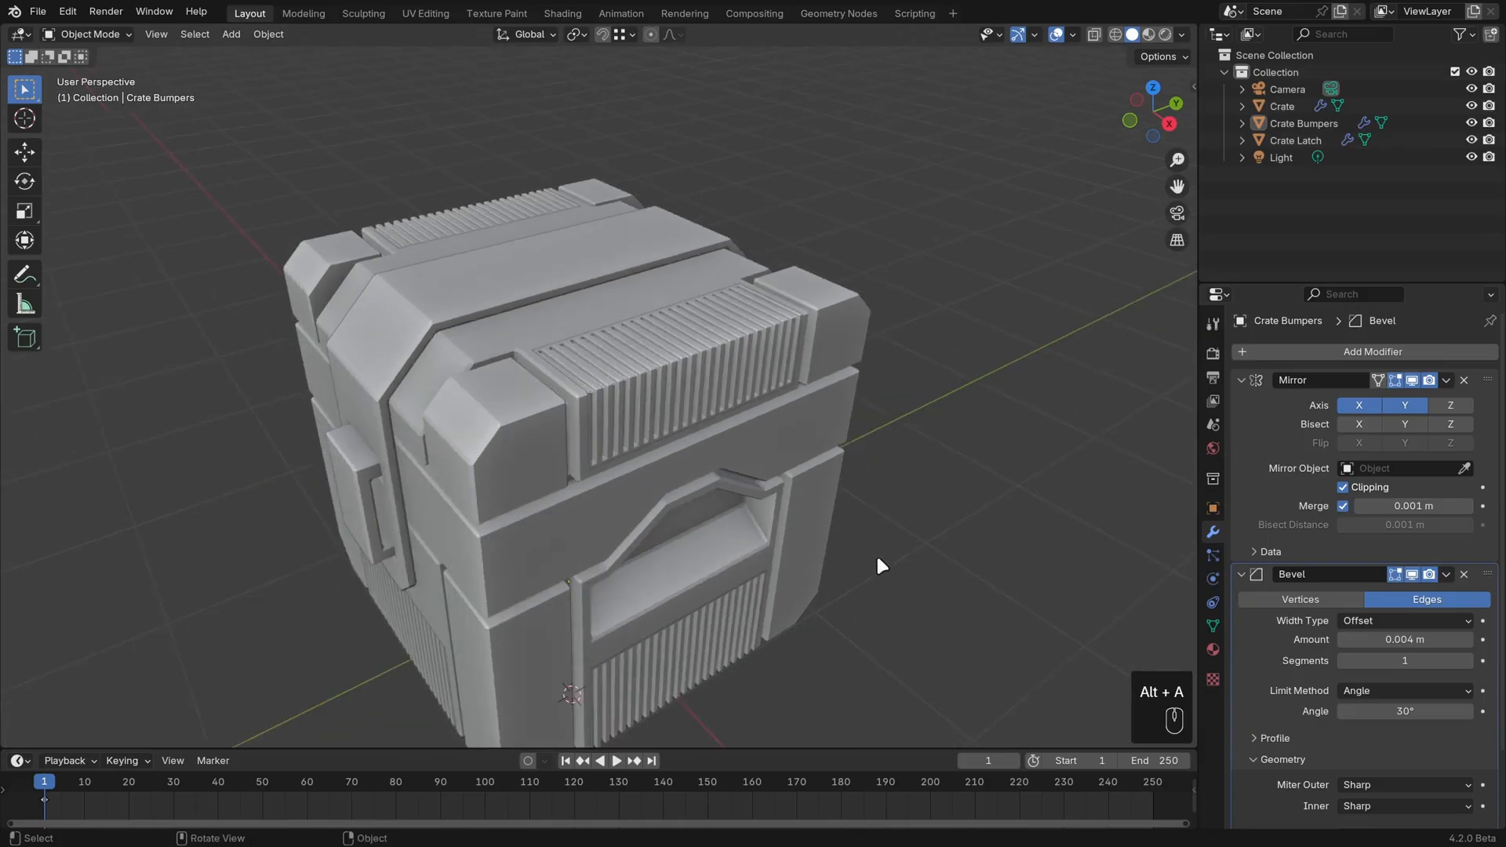
pyautogui.scroll(2, 892, 536)
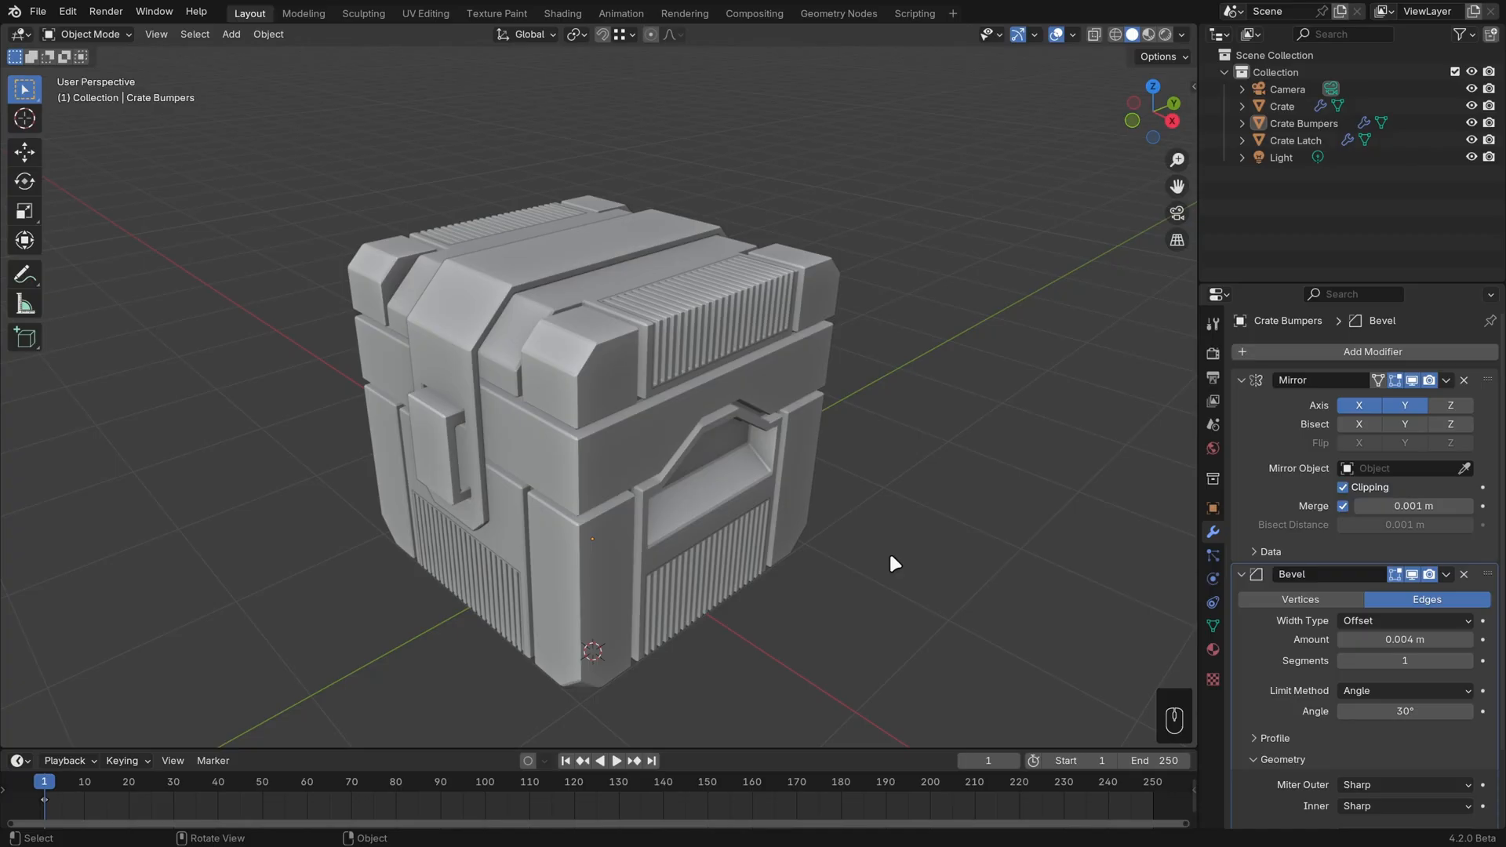
# In the Crate mesh, inset the sloped lid face between the latch and the corner block
pyautogui.click(461, 359)
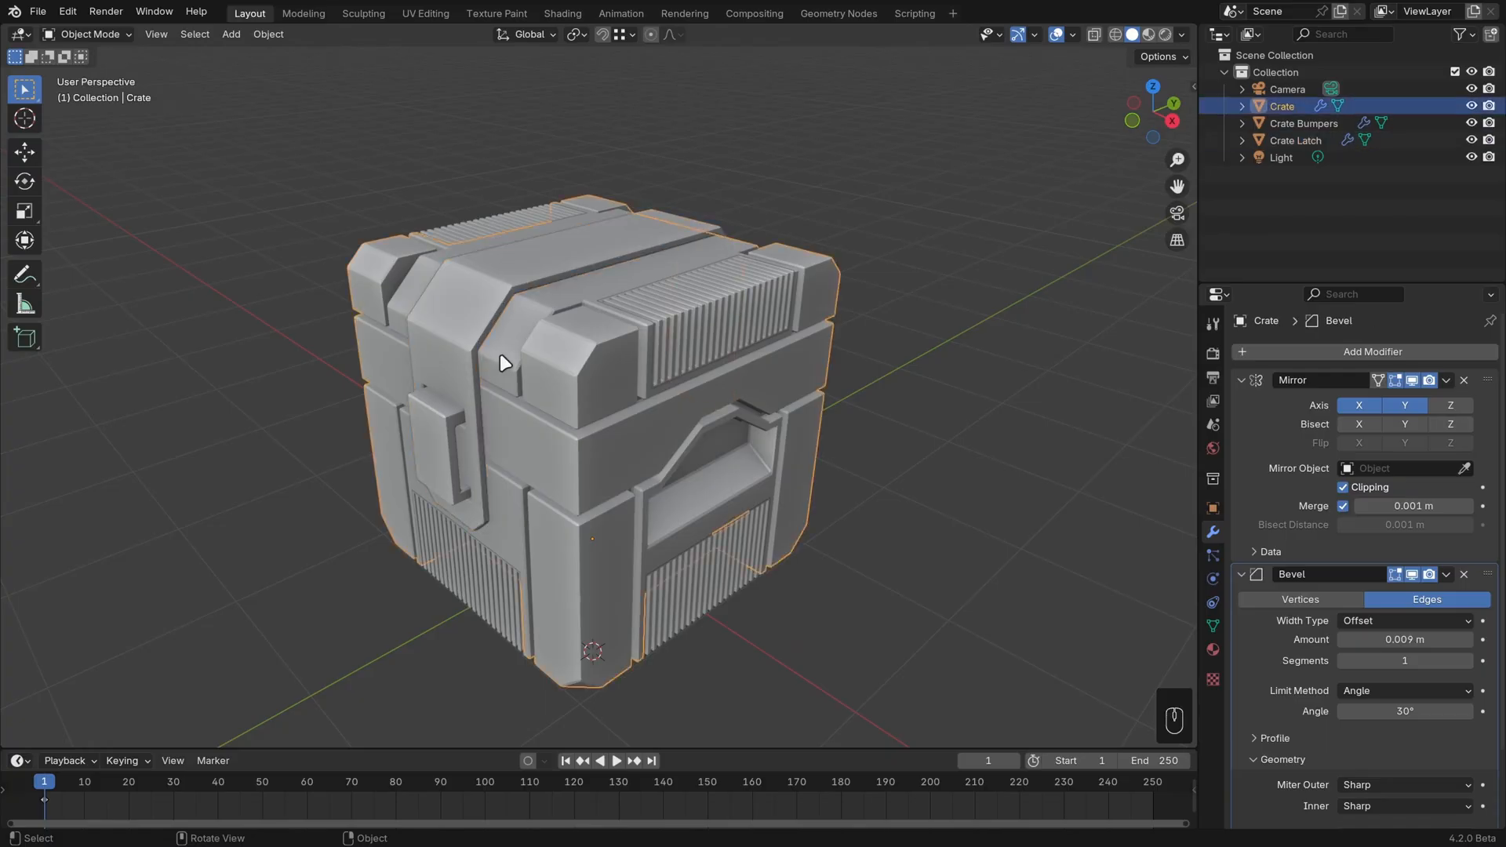
pyautogui.scroll(2, 484, 444)
pyautogui.press('Tab')
pyautogui.moveTo(484, 444); pyautogui.dragTo(759, 462, button='middle')
pyautogui.press('3')
pyautogui.click(687, 433)
pyautogui.scroll(2, 761, 461)
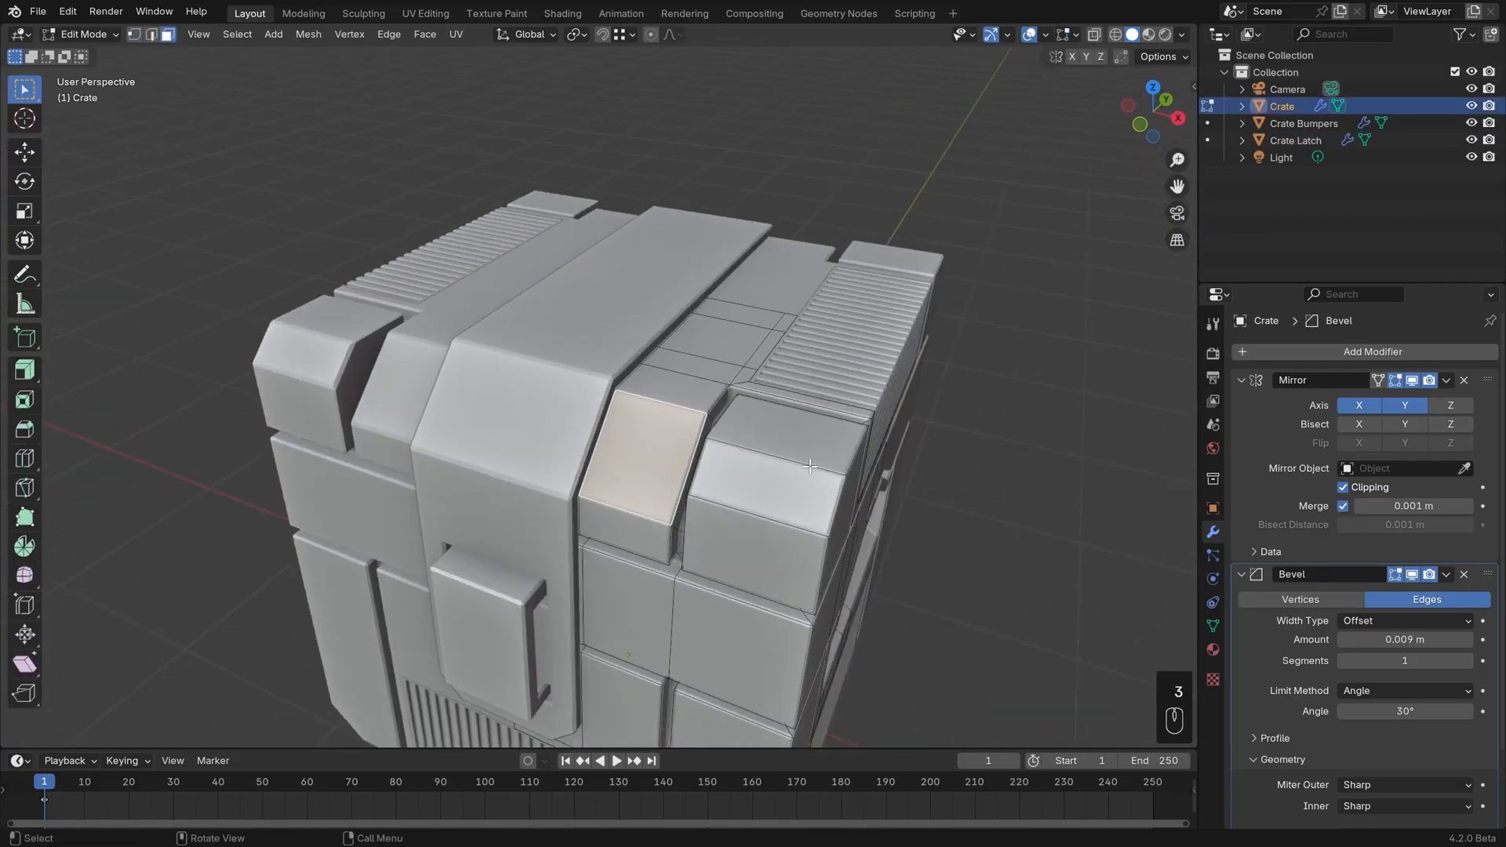
pyautogui.press('i')
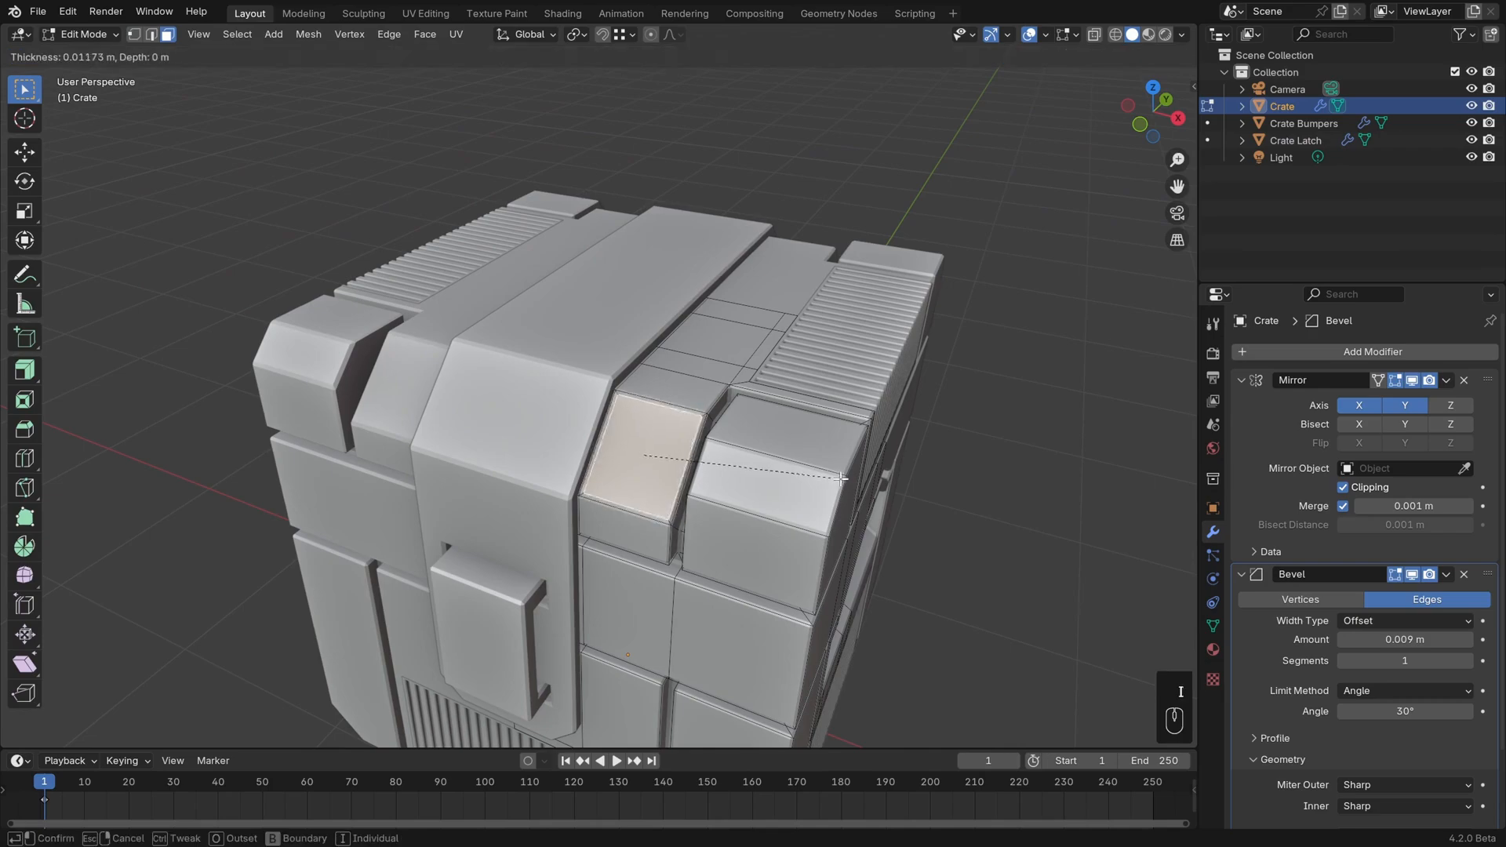
pyautogui.click(829, 478)
# Extrude the inset lid face slightly inward to form a recessed panel, and leave mesh editing
pyautogui.moveTo(828, 478); pyautogui.dragTo(751, 463, button='middle')
pyautogui.press('e')
pyautogui.click(818, 493)
pyautogui.press('Tab')
pyautogui.scroll(-3, 798, 496)
pyautogui.scroll(1, 751, 463)
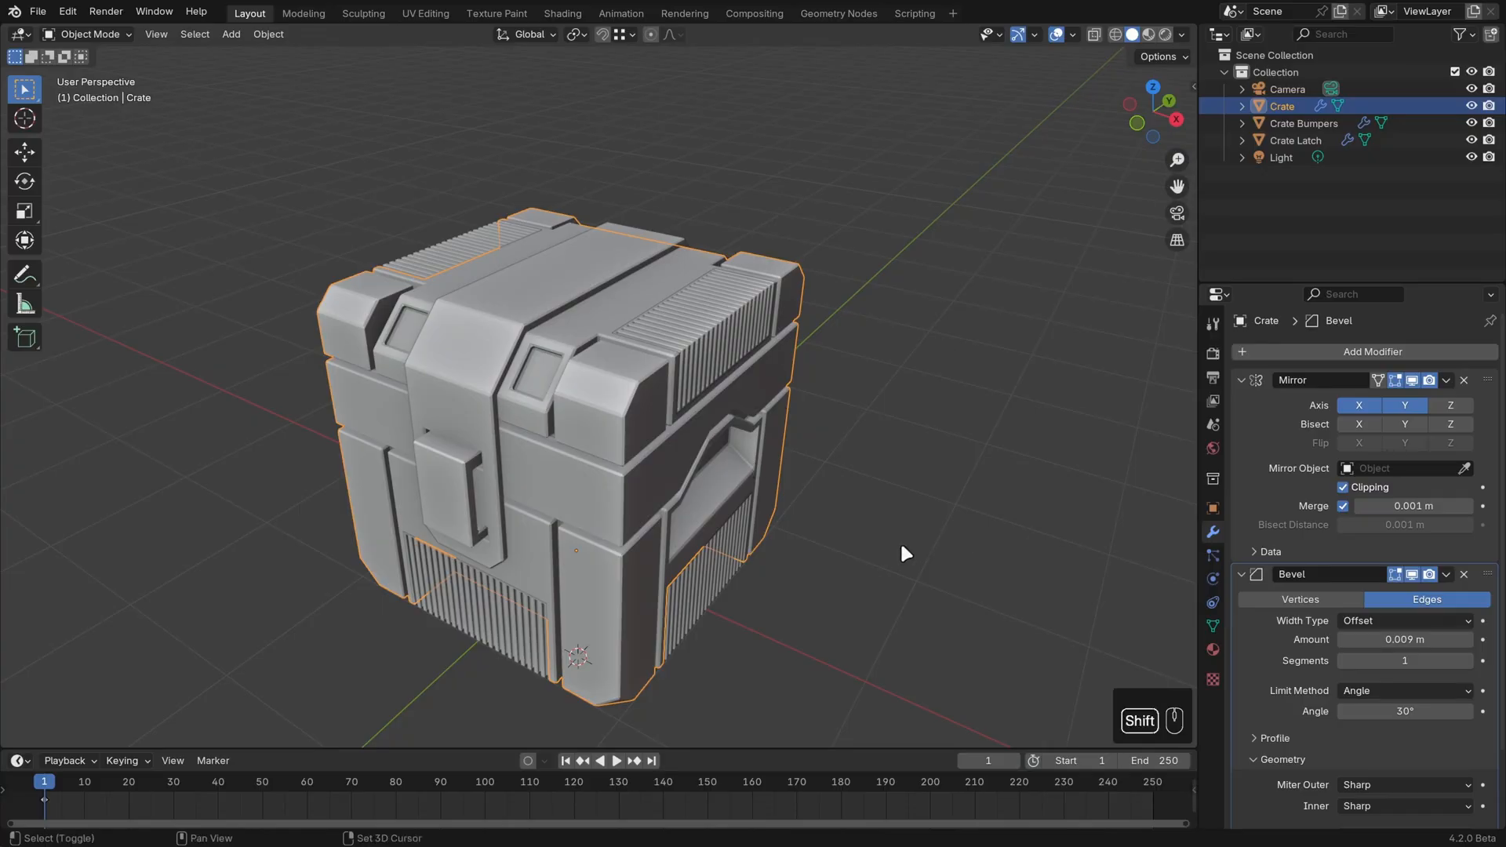
# Frame the whole crate in the viewport and create a viewport render image of it
pyautogui.keyDown('shift'); pyautogui.moveTo(900, 549); pyautogui.dragTo(953, 469, button='middle'); pyautogui.keyUp('shift')
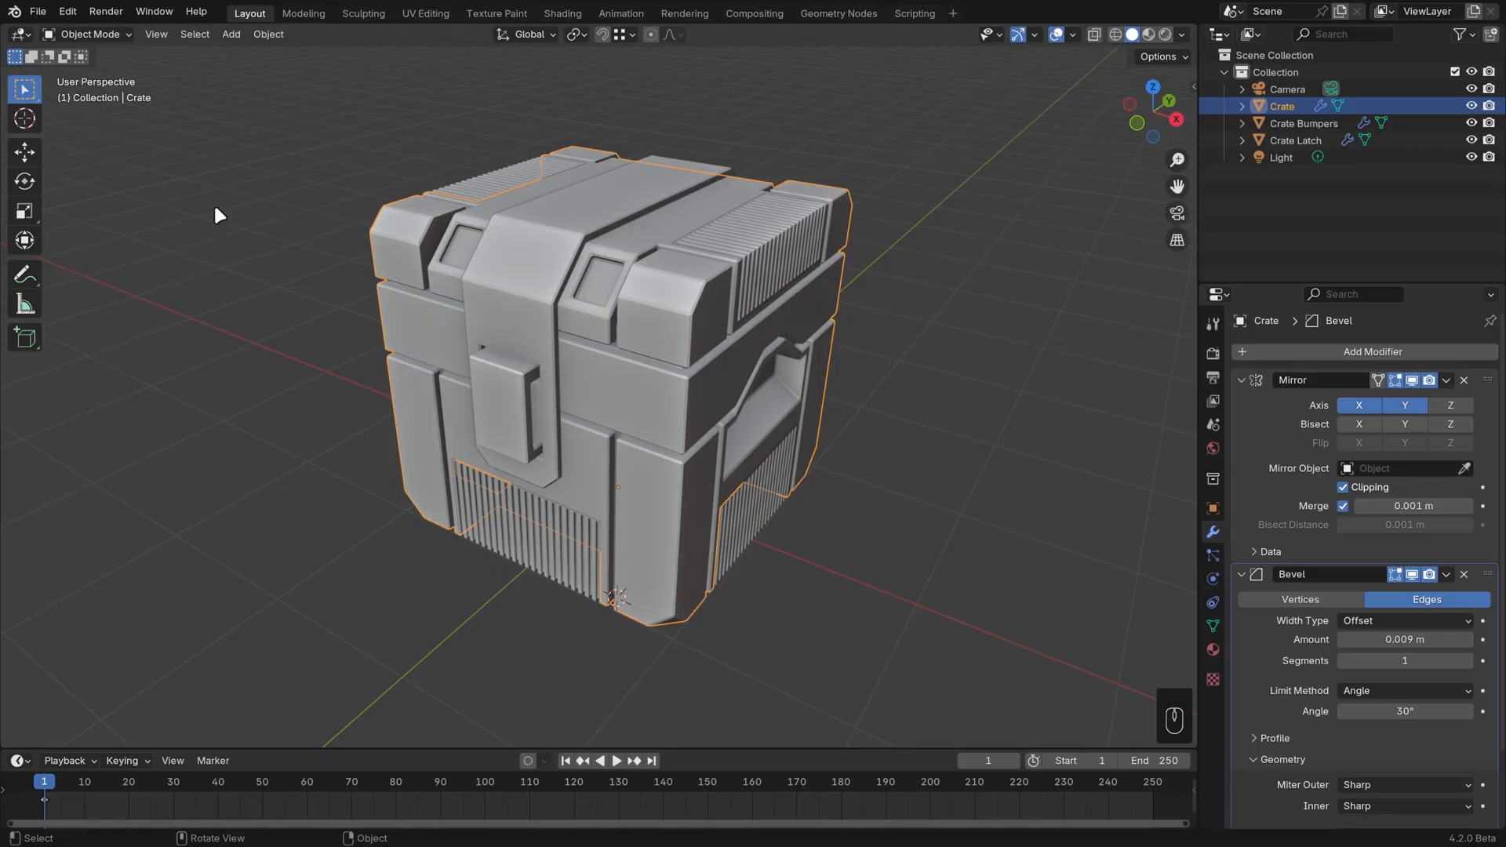
pyautogui.click(159, 34)
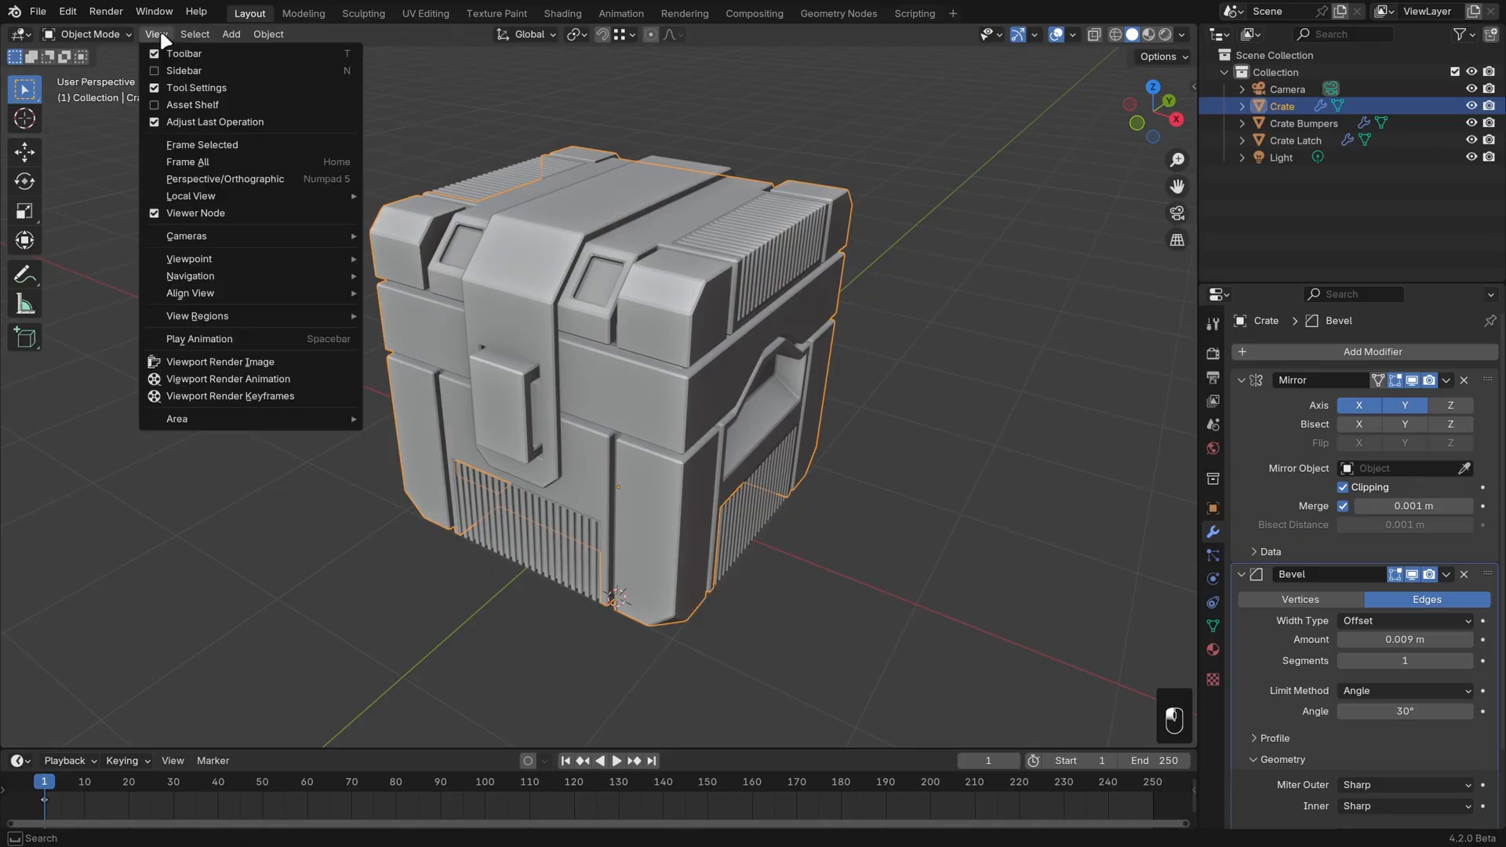
pyautogui.click(267, 362)
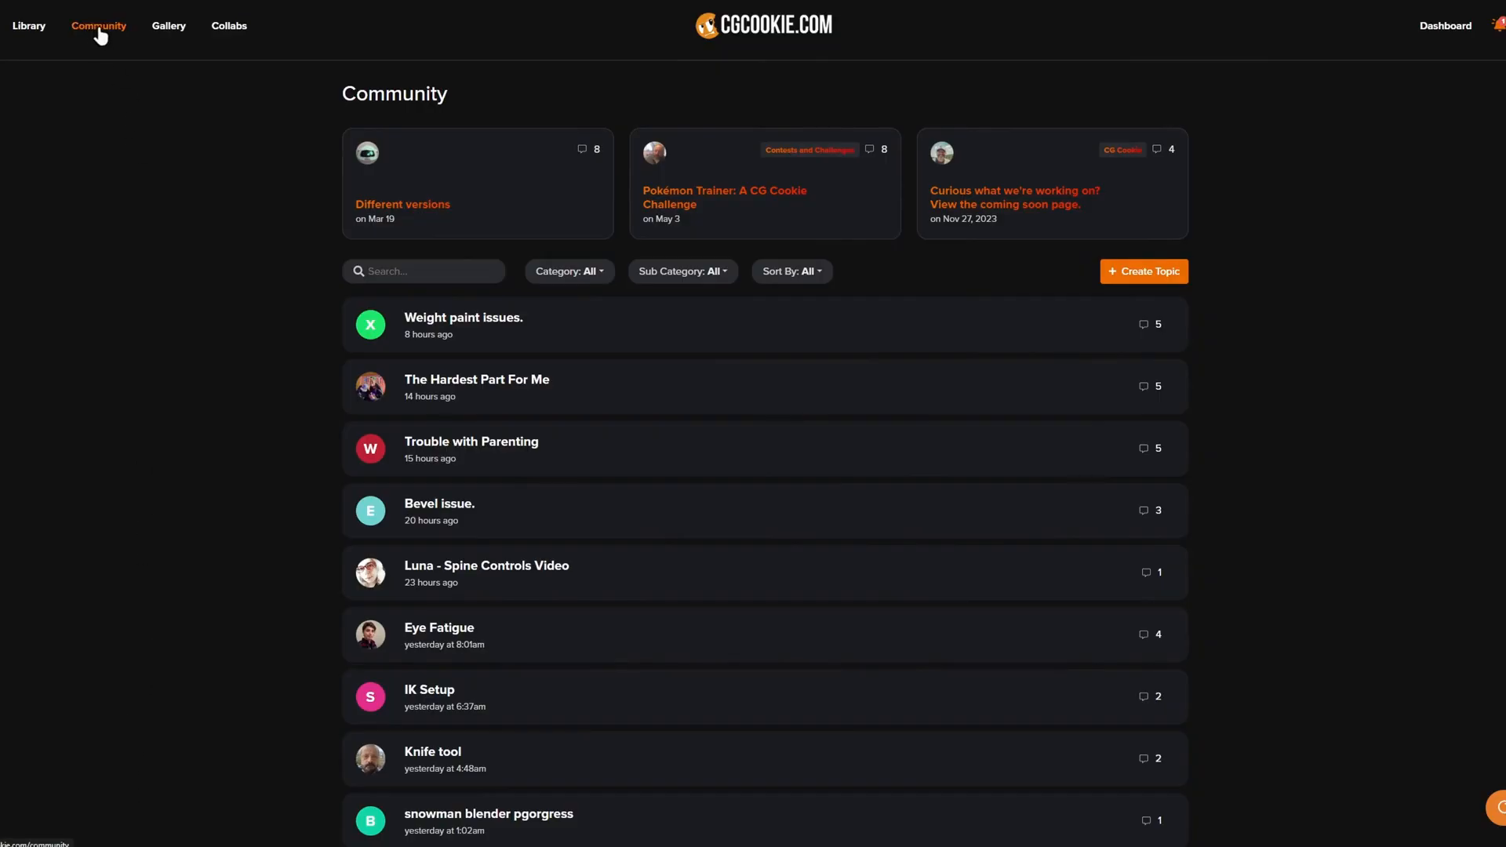
# On the CG Cookie community site, start a new topic titled with the author's first name plus "'s Polybook", and go to its content
pyautogui.click(1145, 275)
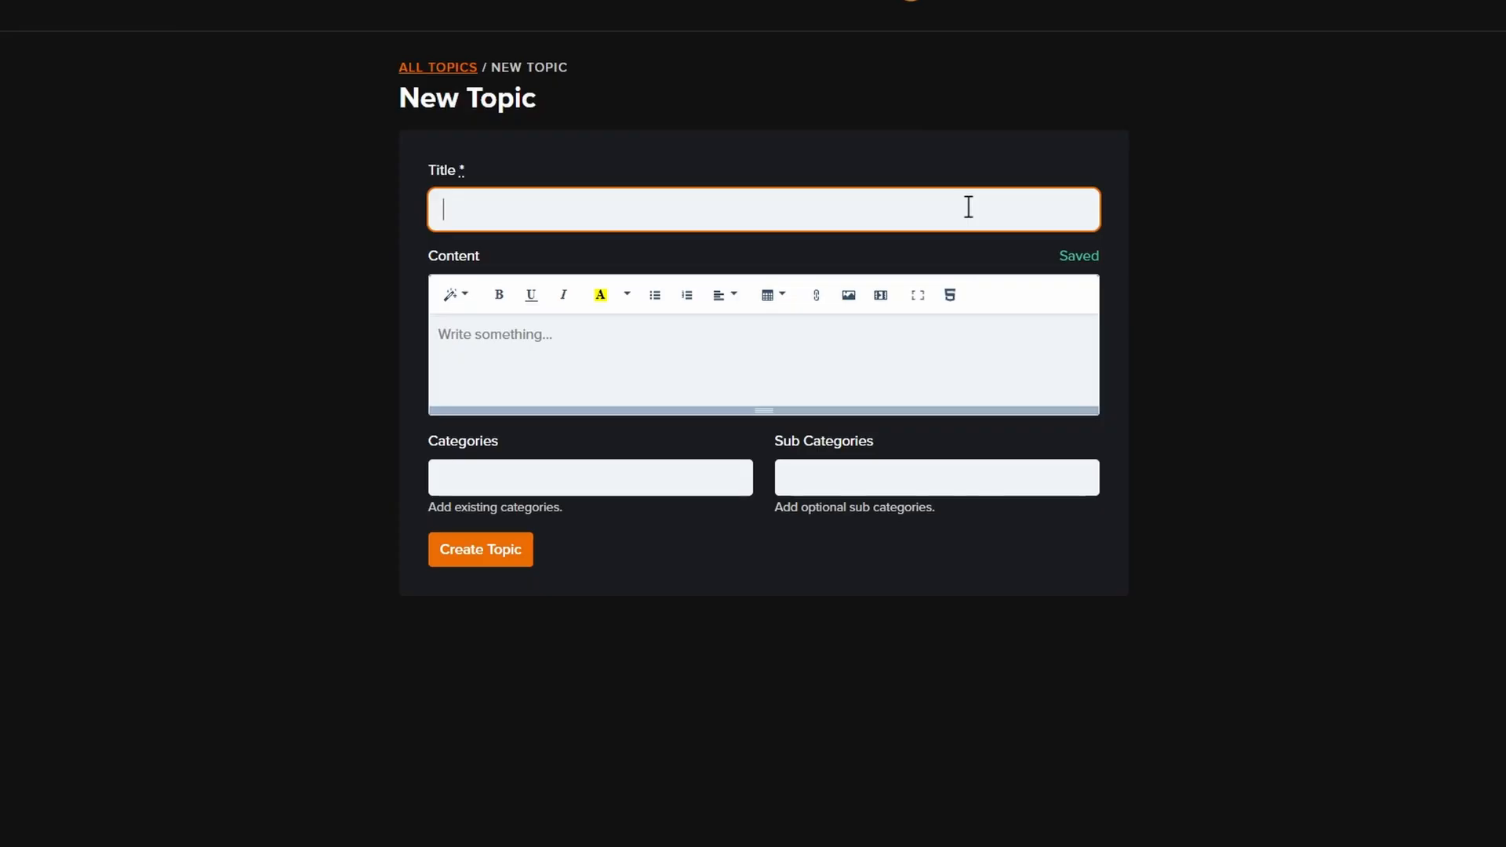
pyautogui.write('Jonathan')
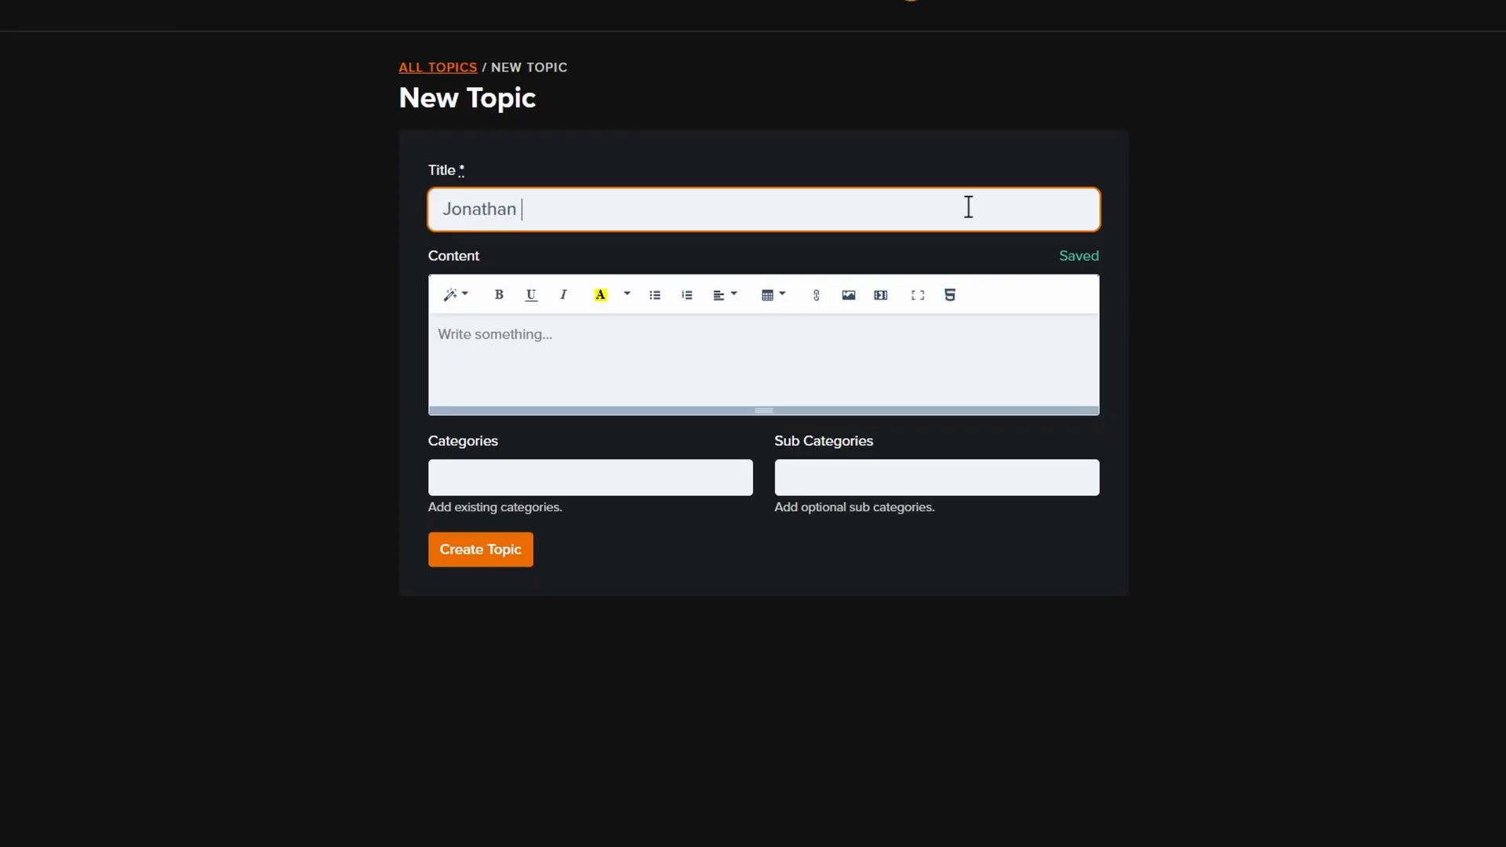
pyautogui.write("'s Polybook")
pyautogui.click(823, 381)
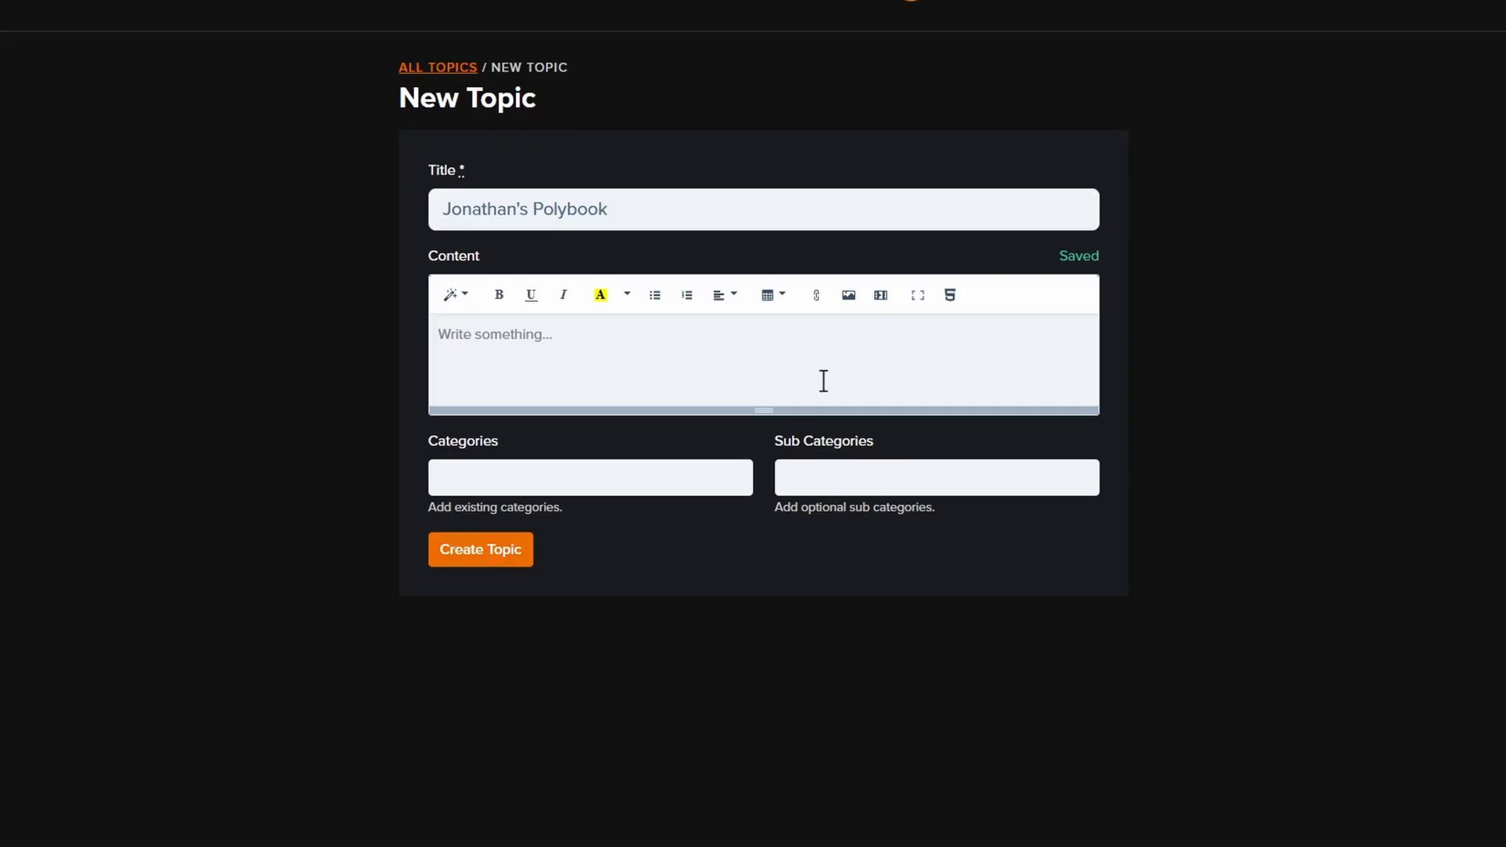